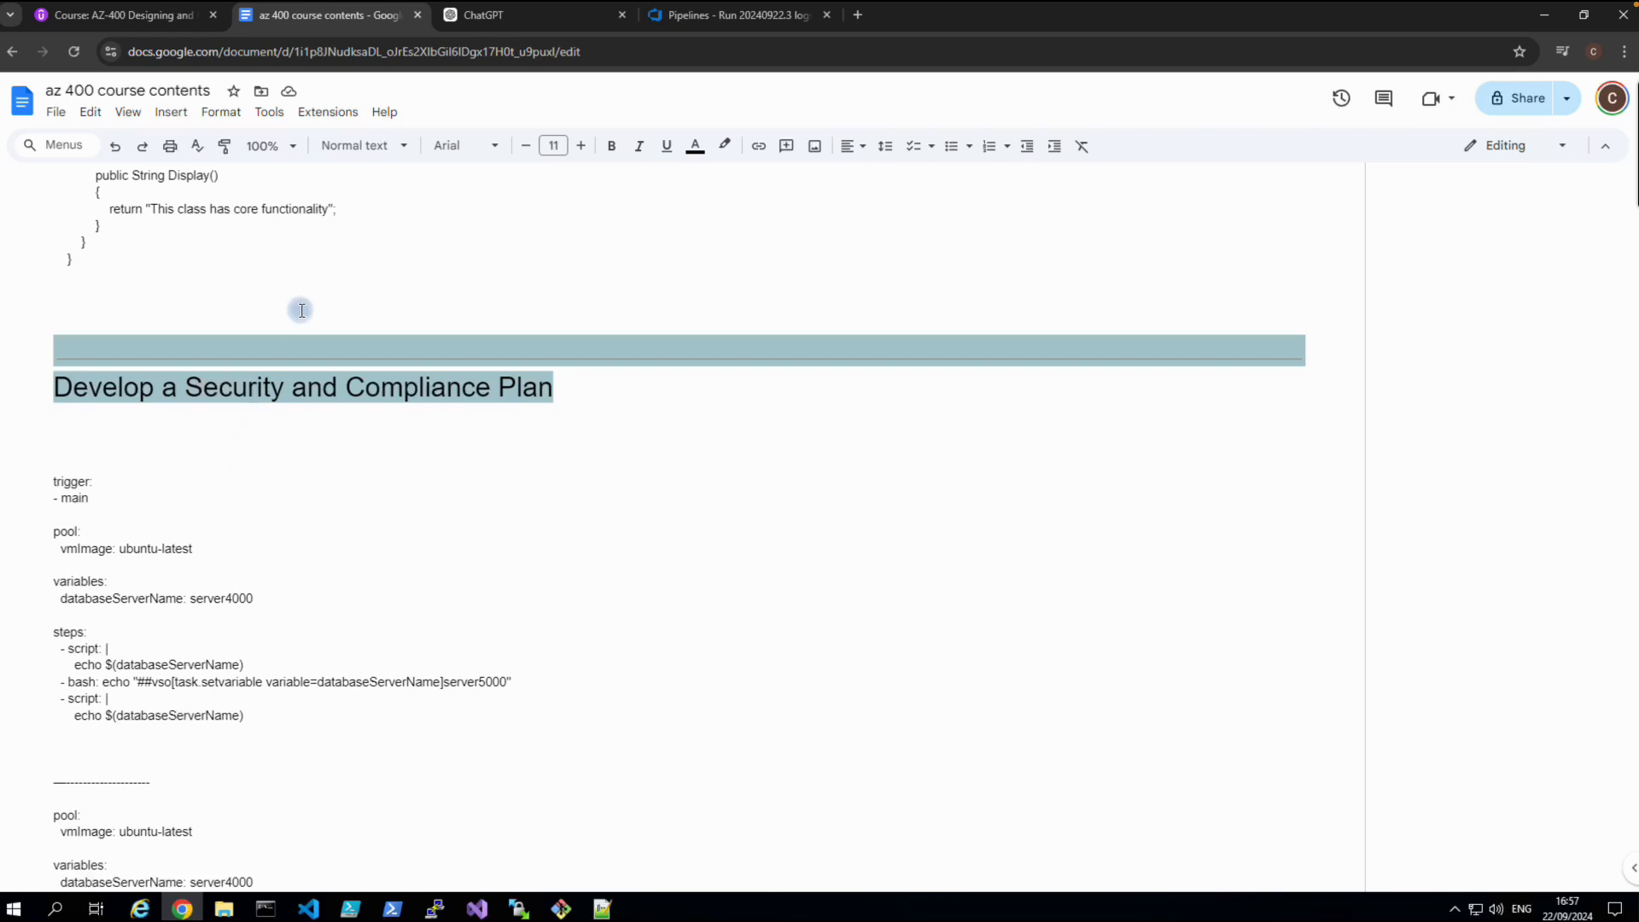
Look over Udemy lecture 228 and the course notes, then return to Azure DevOps Pipelines.
left_click(146, 23)
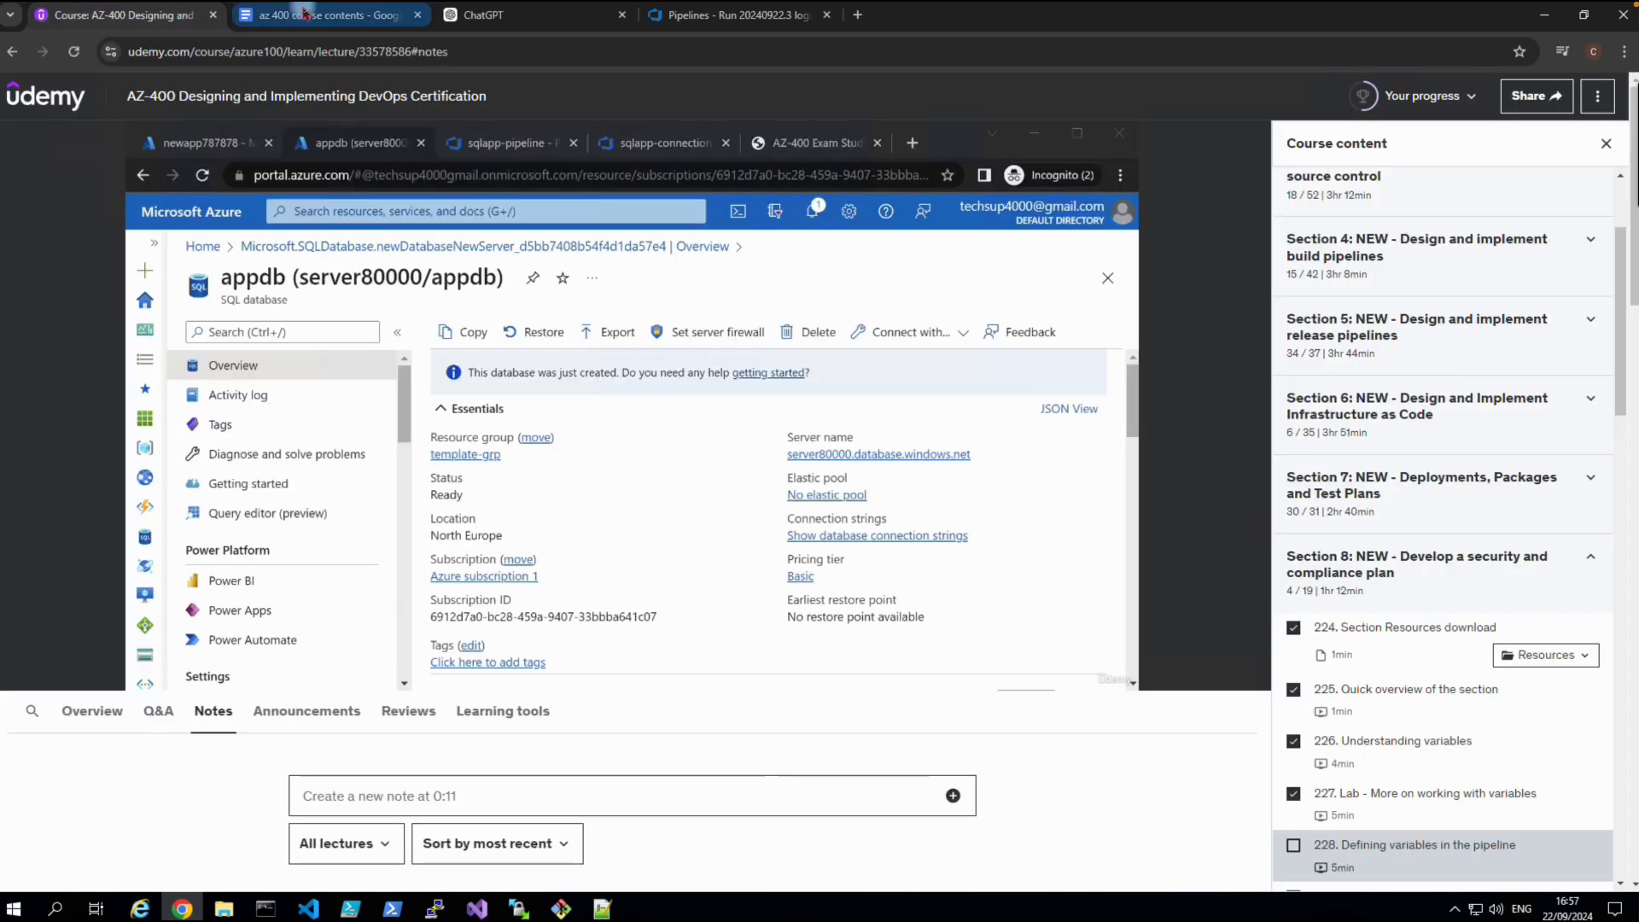
left_click(305, 14)
left_click(674, 15)
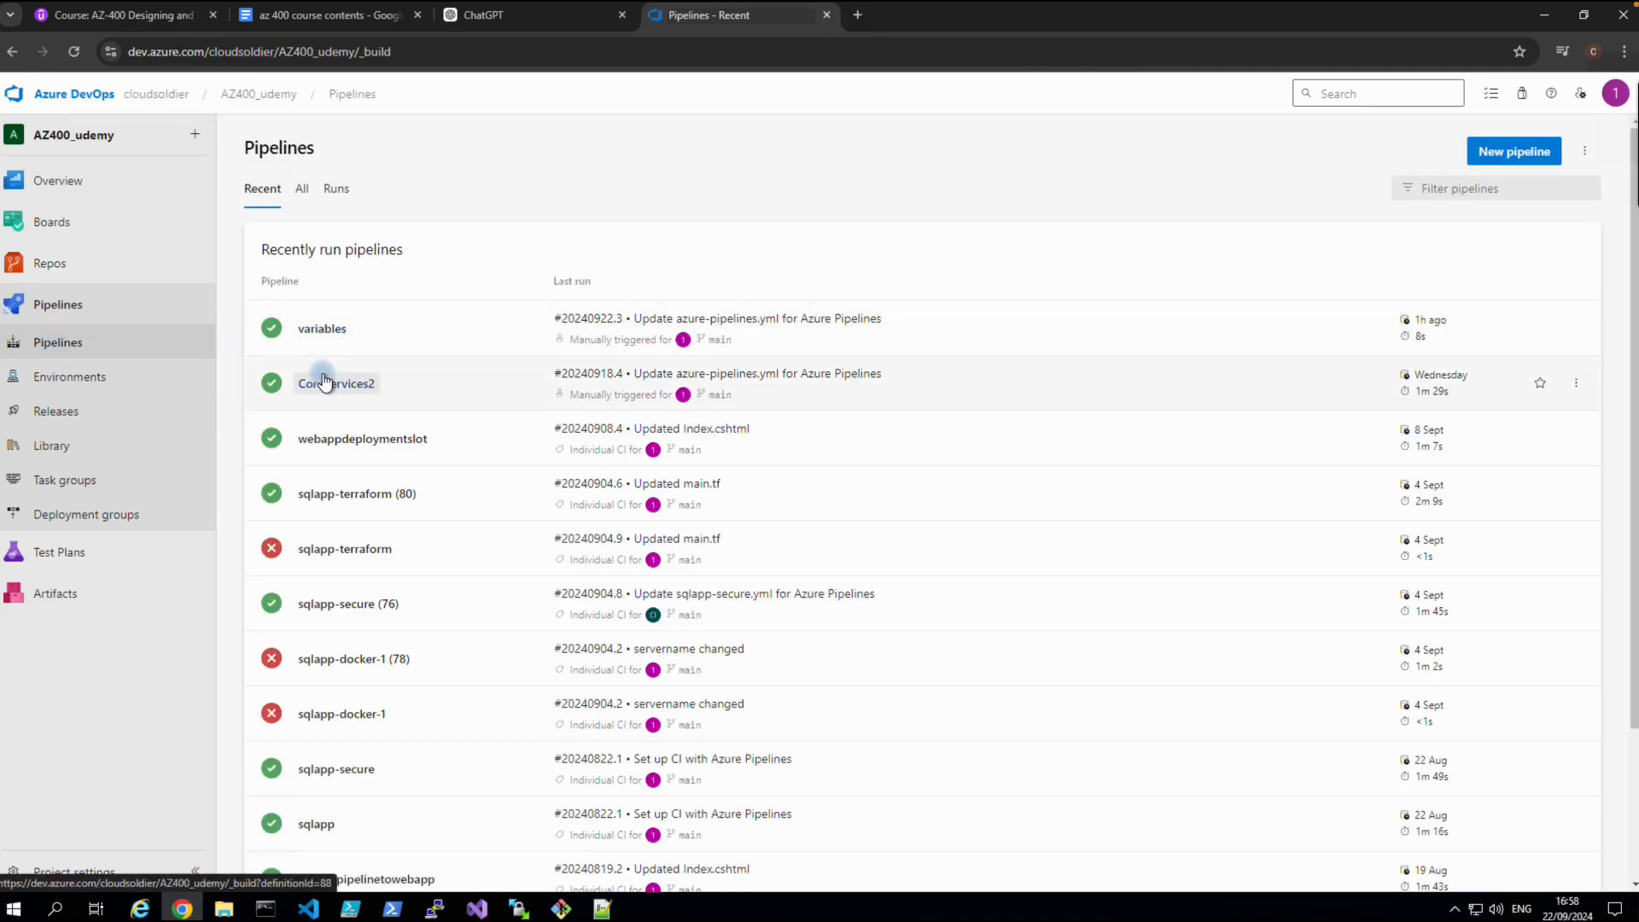
Review CoreServices2 run #20240918.4, then open the variables pipeline's YAML in the editor.
left_click(326, 382)
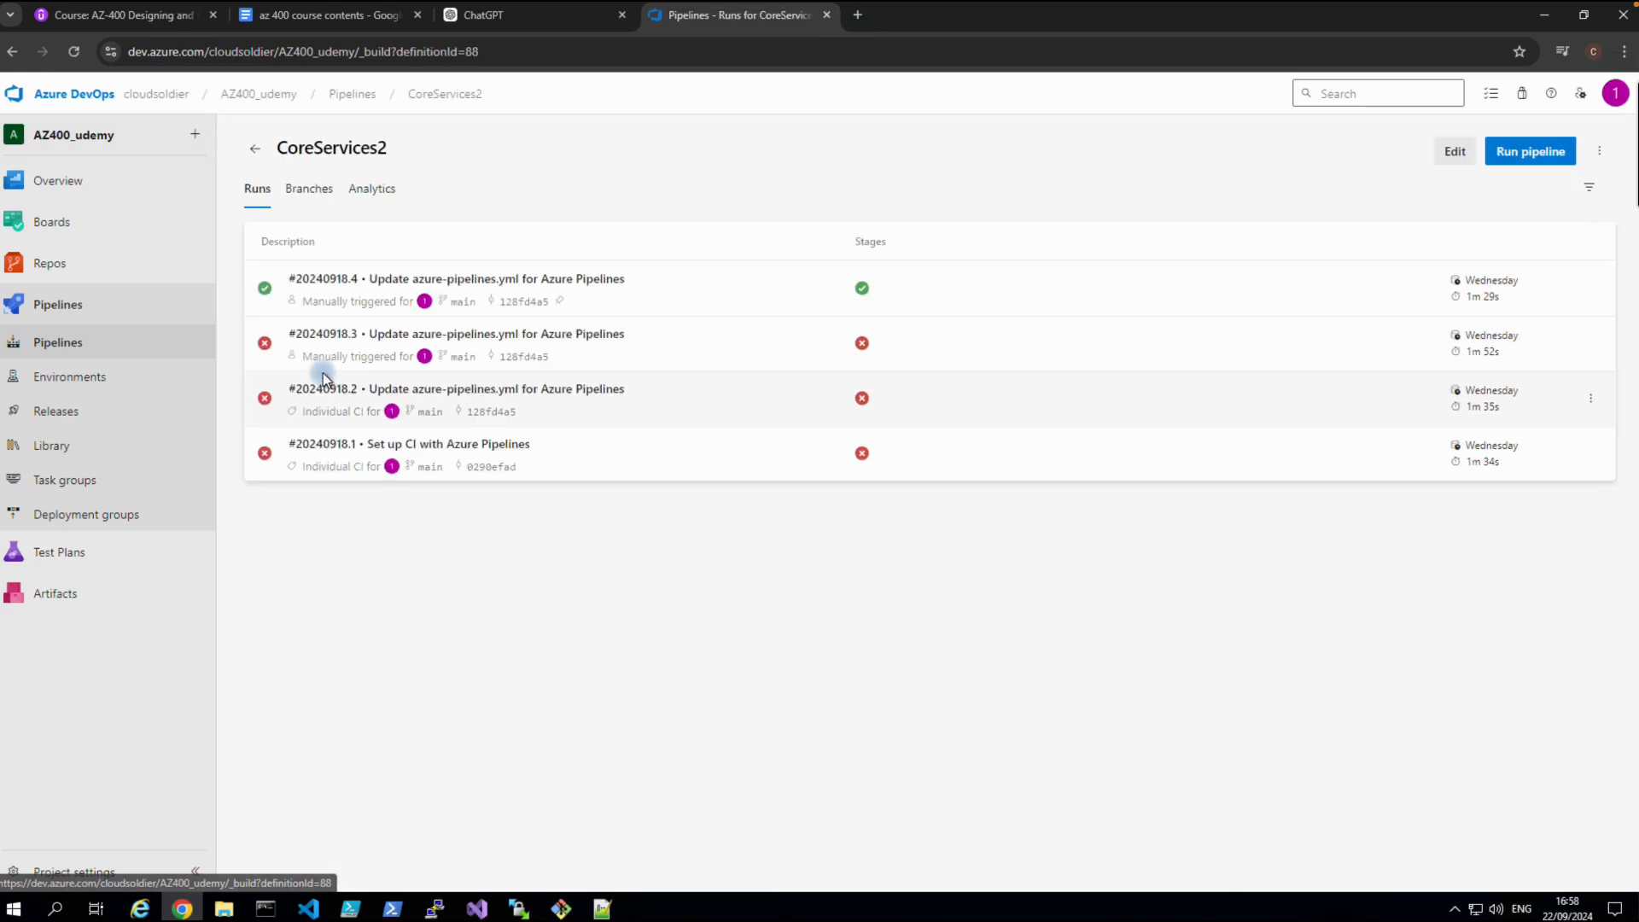
left_click(346, 291)
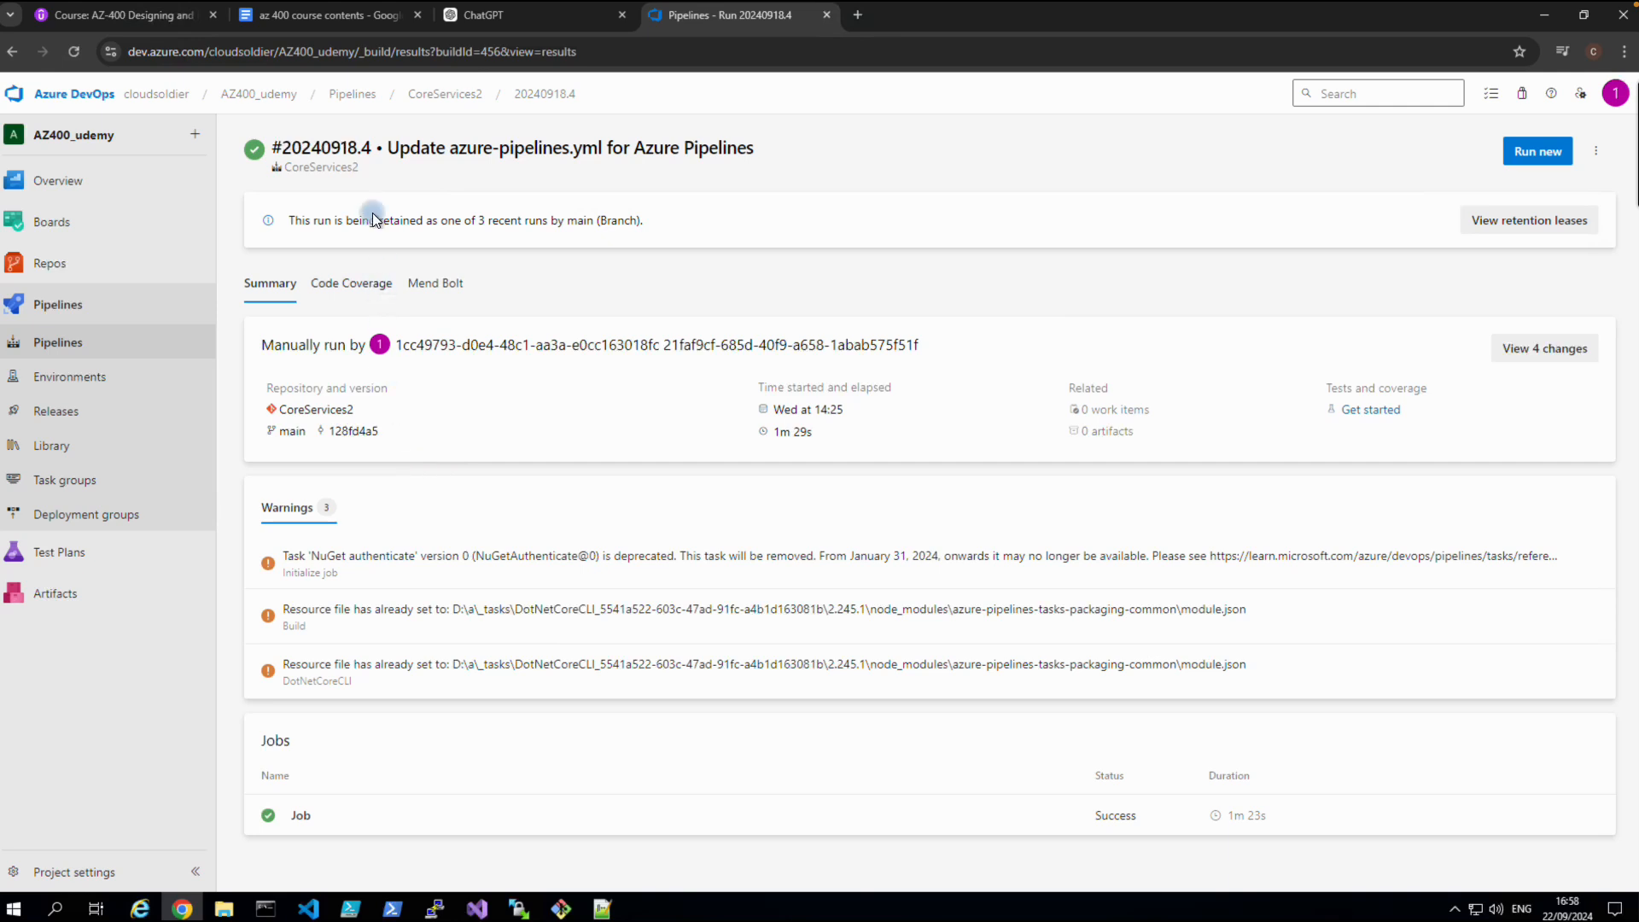
left_click(345, 95)
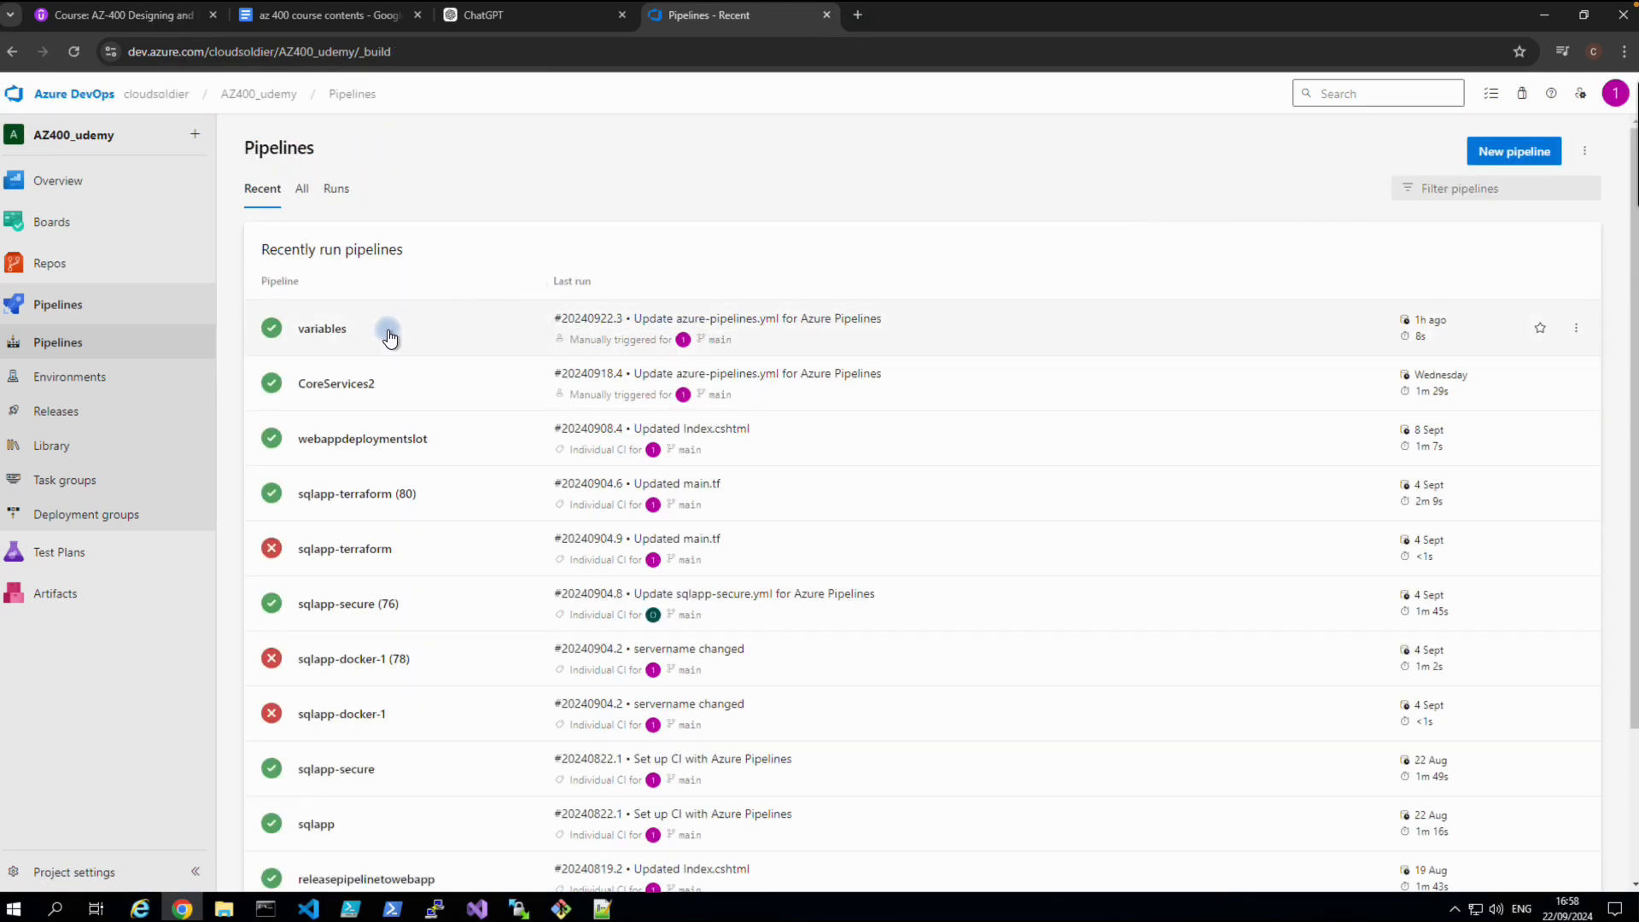
left_click(337, 329)
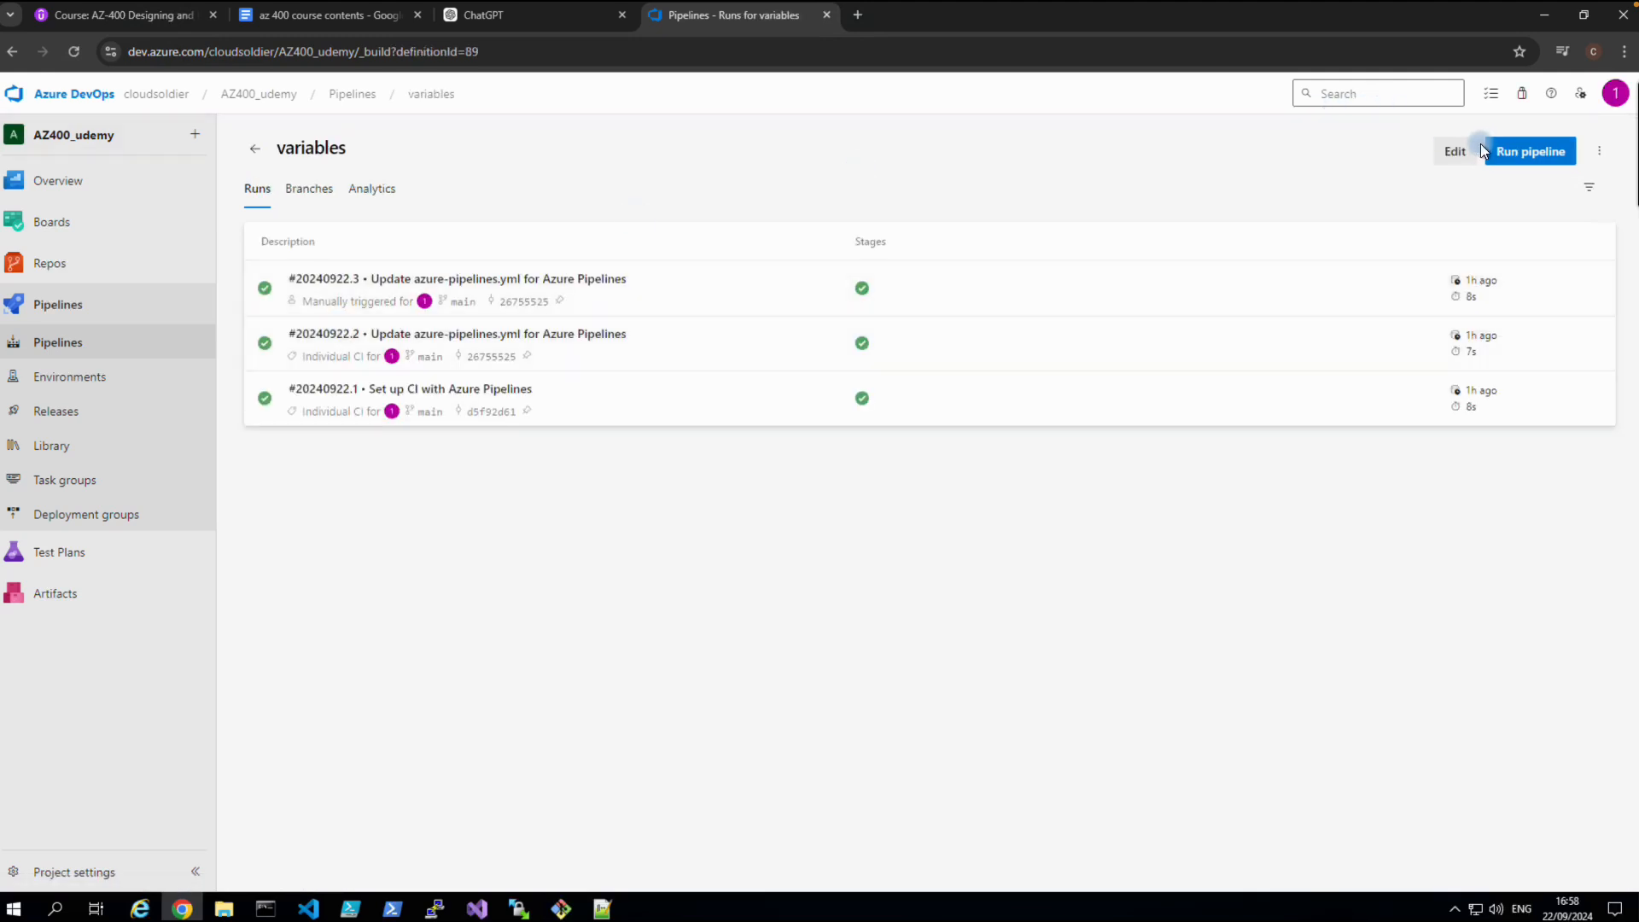
left_click(1447, 154)
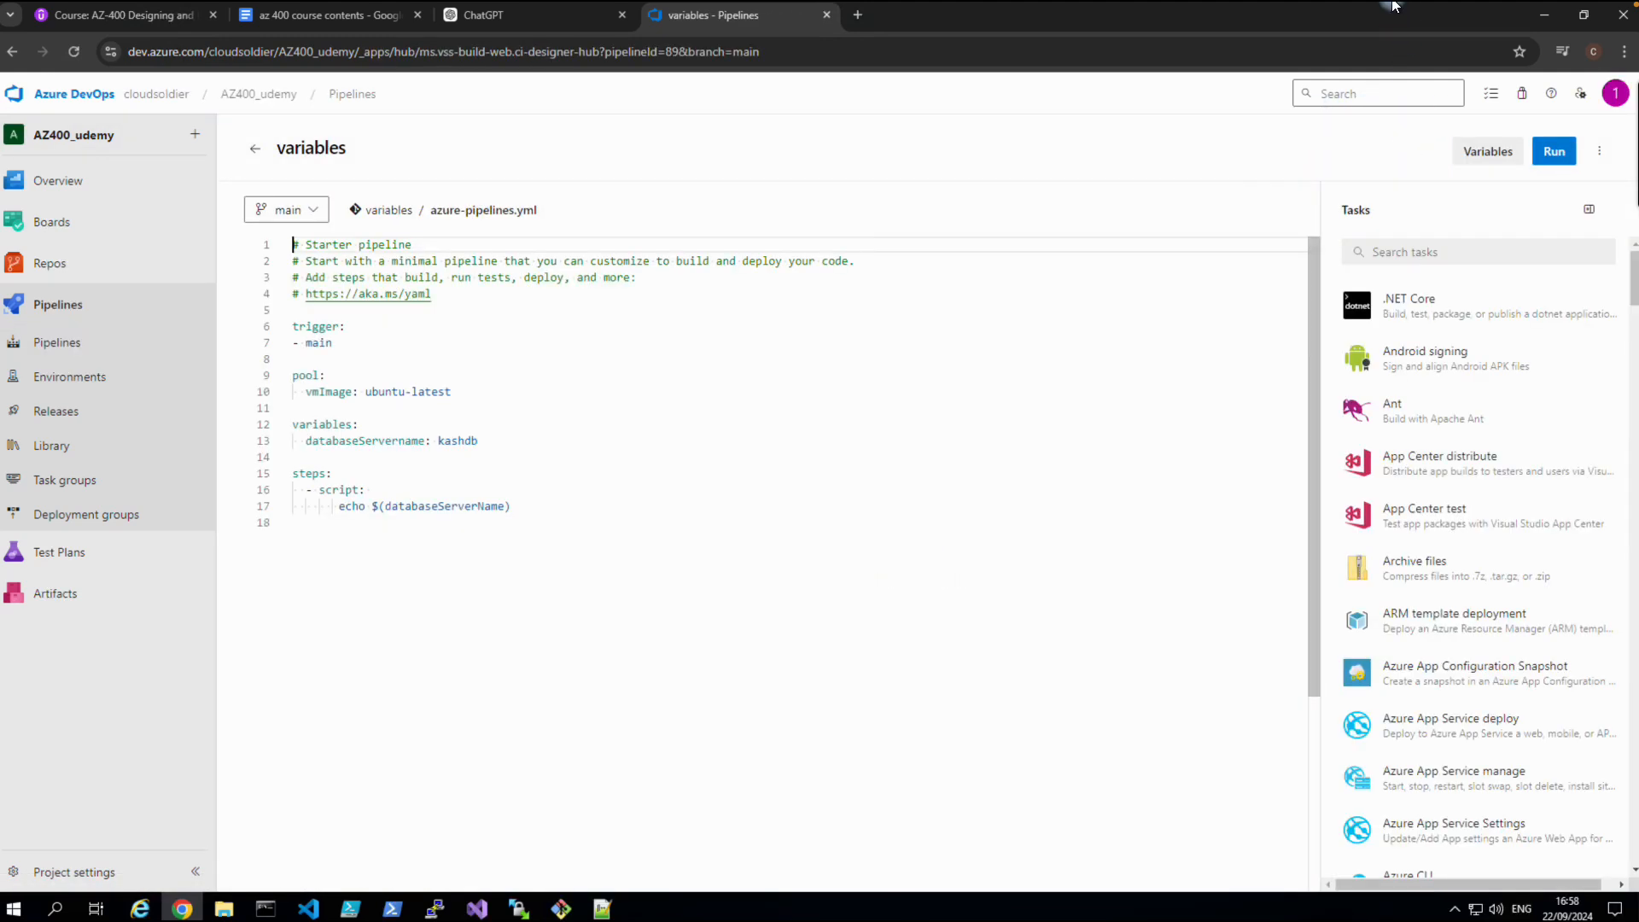
Check the computer's sound settings and close them again.
mouse_move(1387, 1)
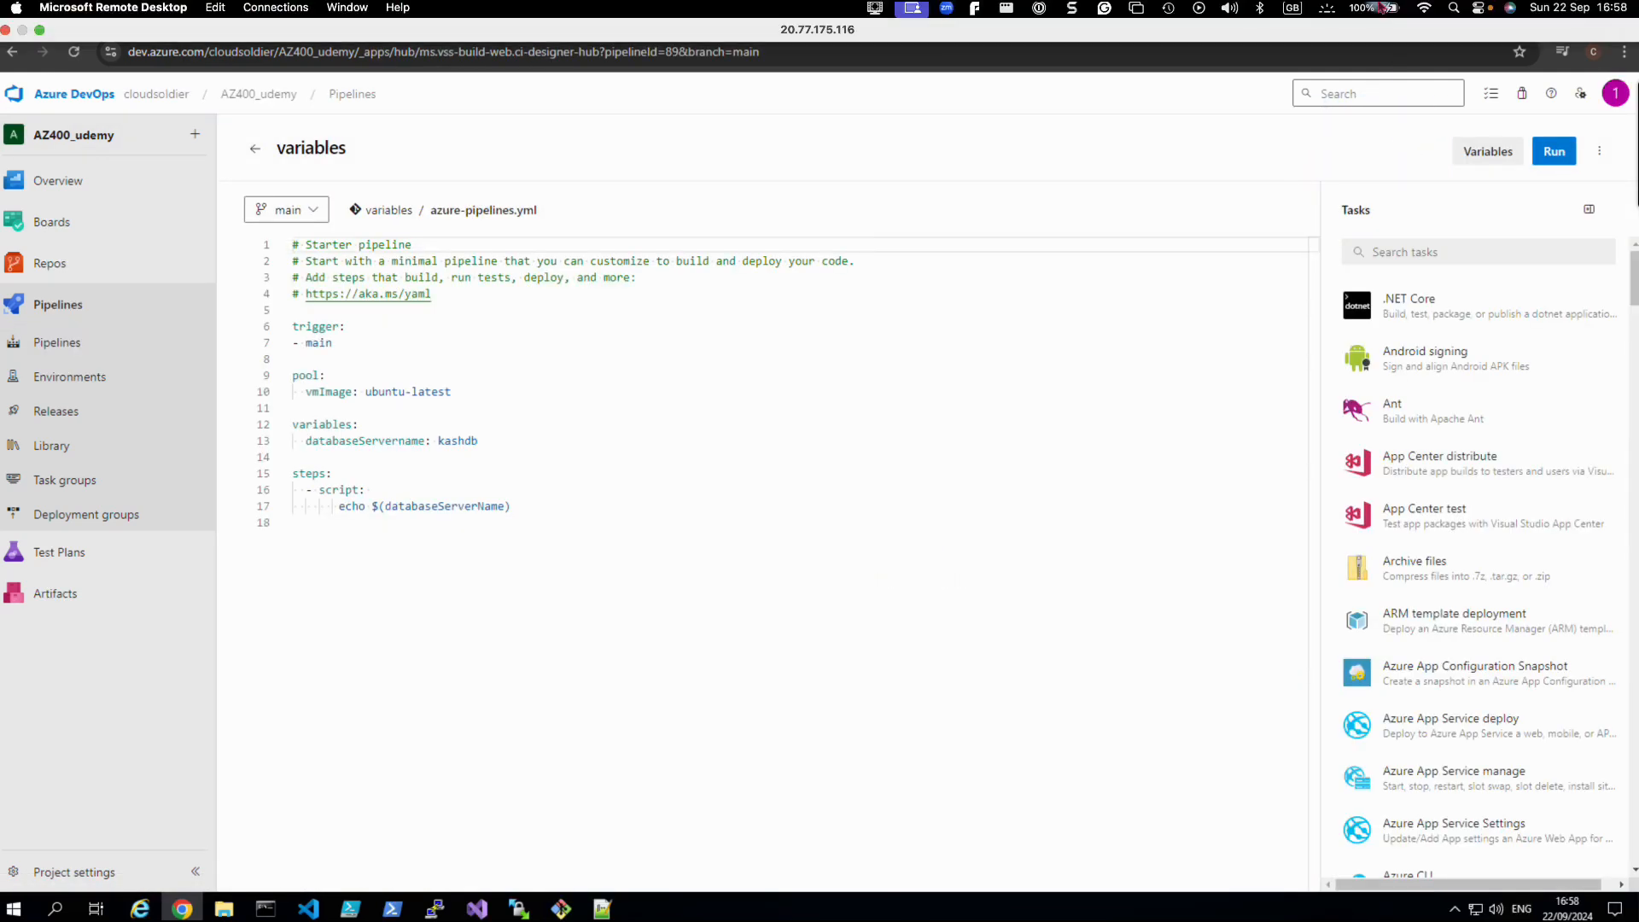
left_click(1244, 13)
left_click(798, 283)
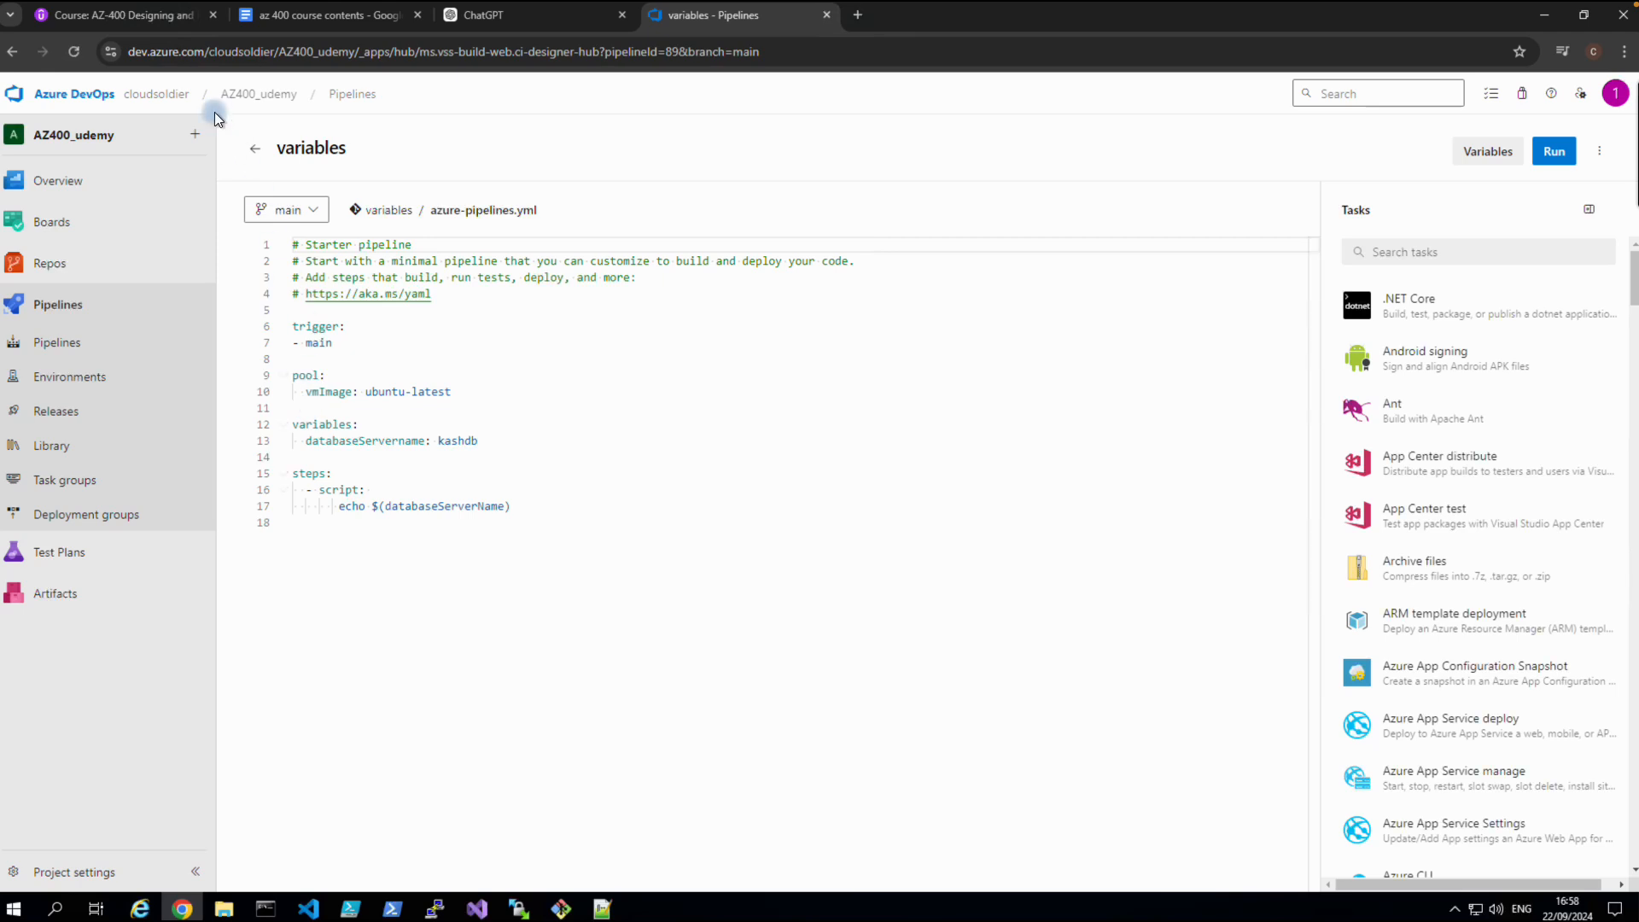
Consult the Udemy lecture and course notes, then go to the AZ400_udemy project summary.
left_click(157, 17)
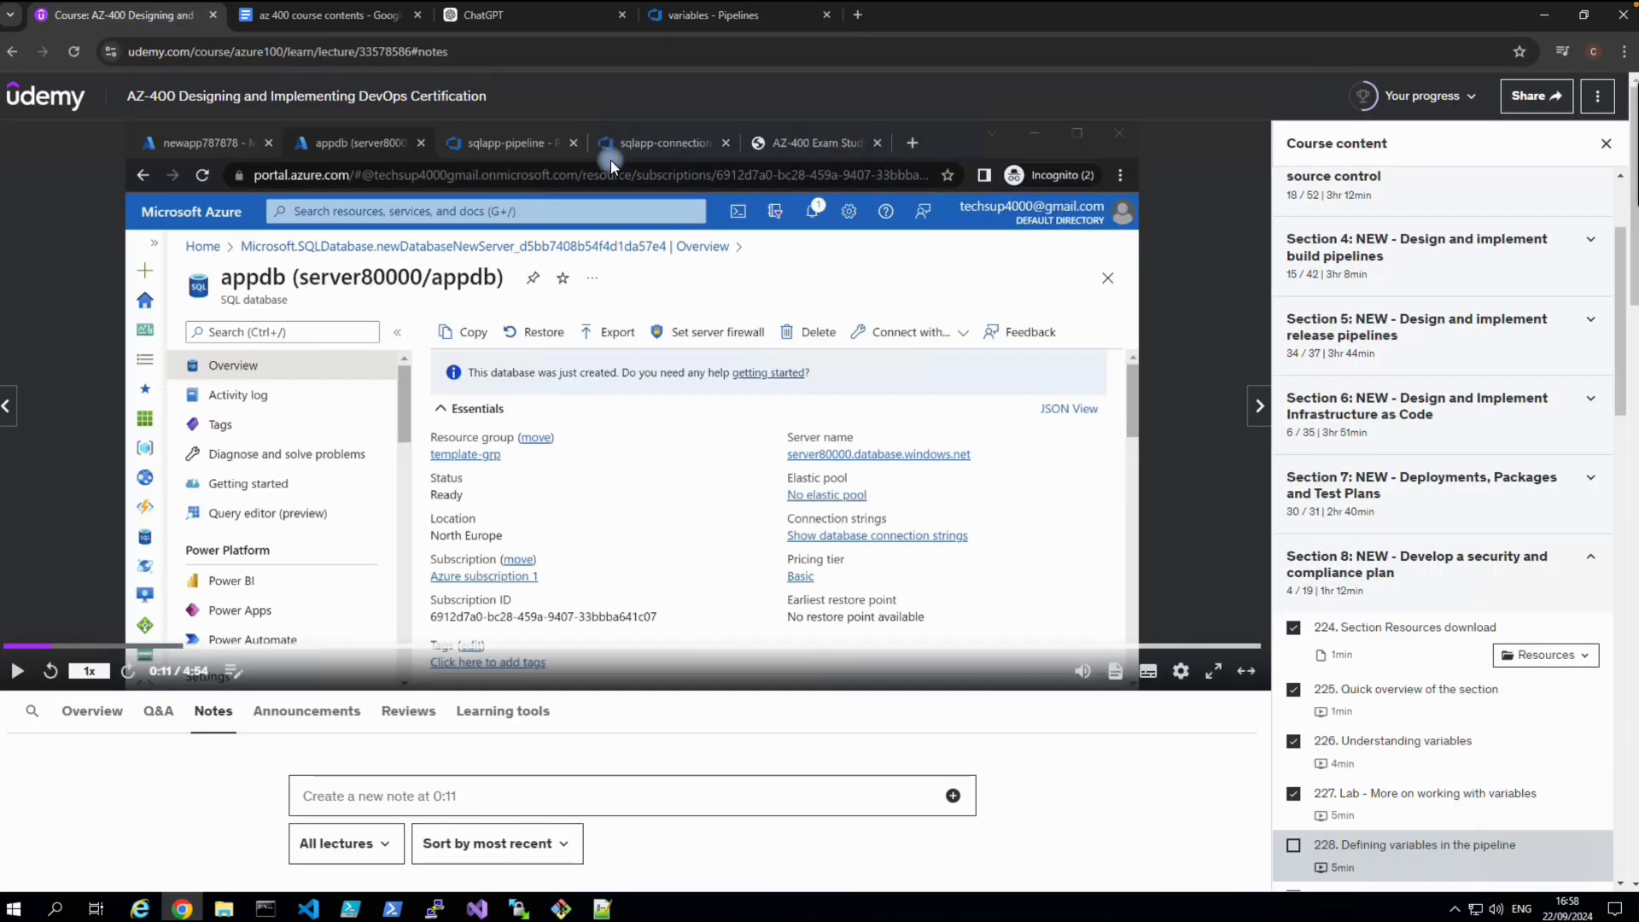
left_click(384, 18)
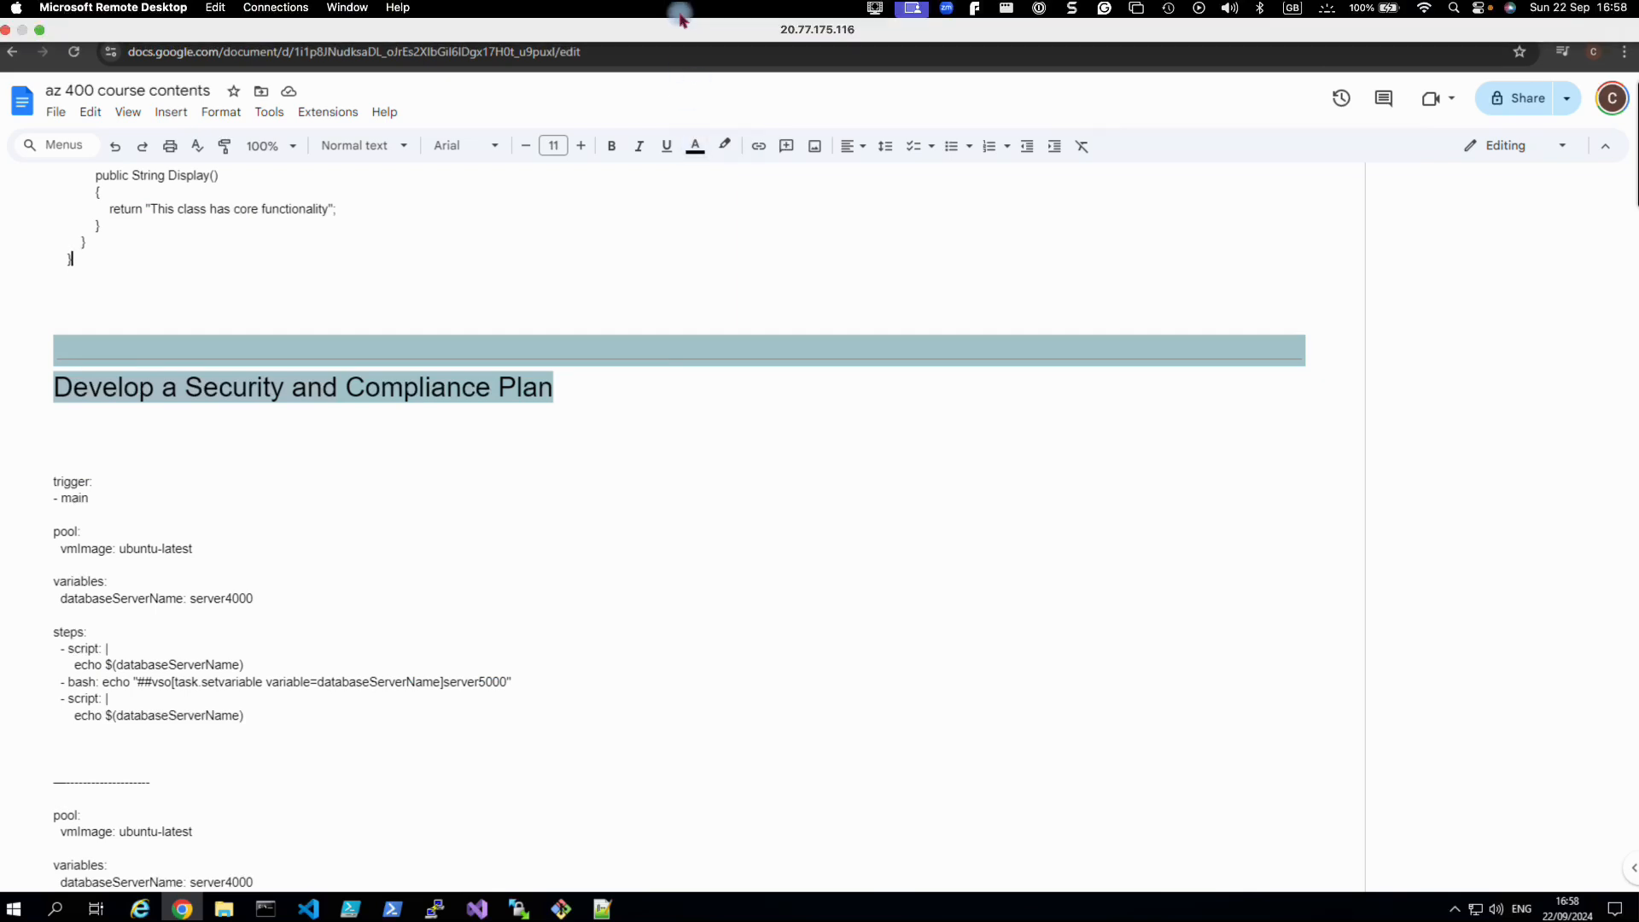
left_click(687, 13)
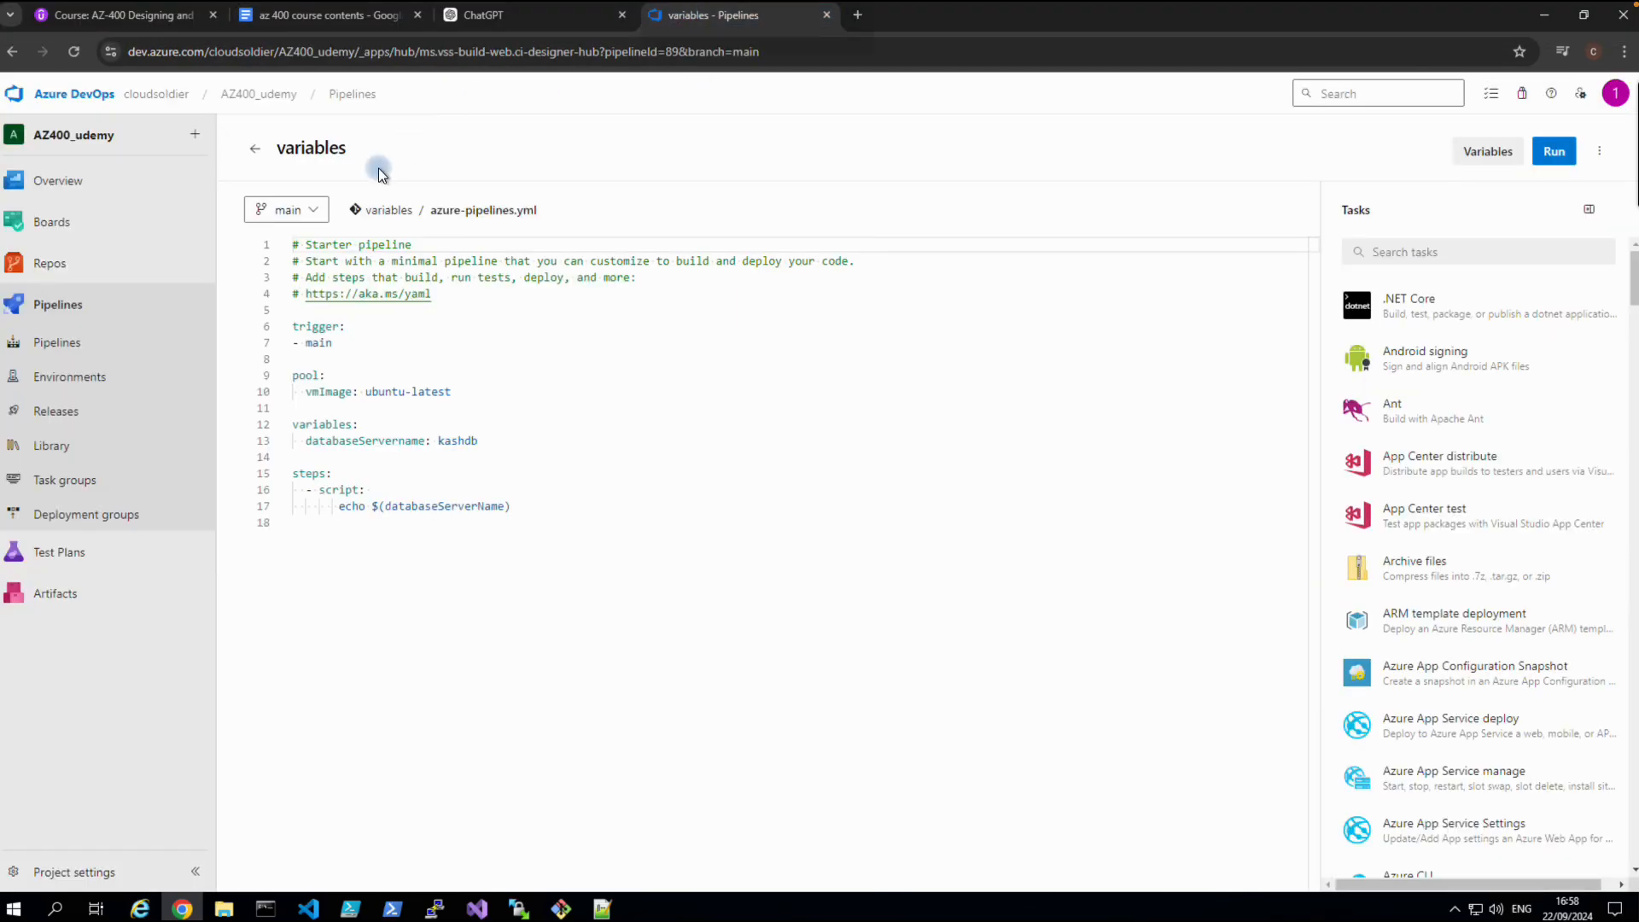
left_click(233, 100)
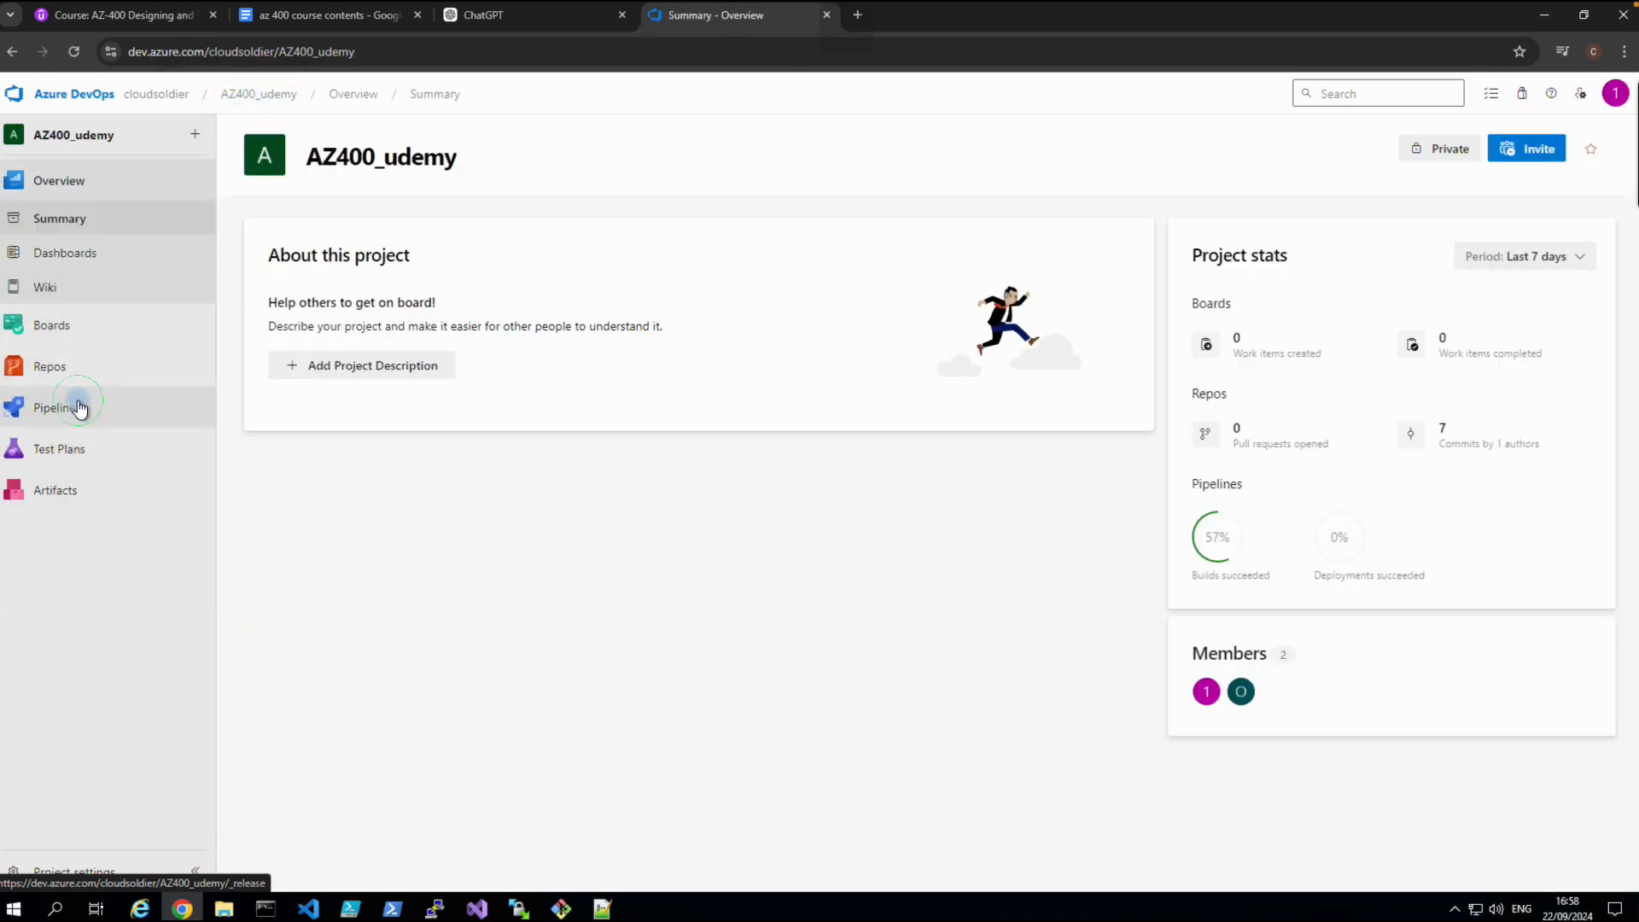
Open CoreServices2's azure-pipelines.yml and highlight the variables block on lines 12–15.
left_click(78, 408)
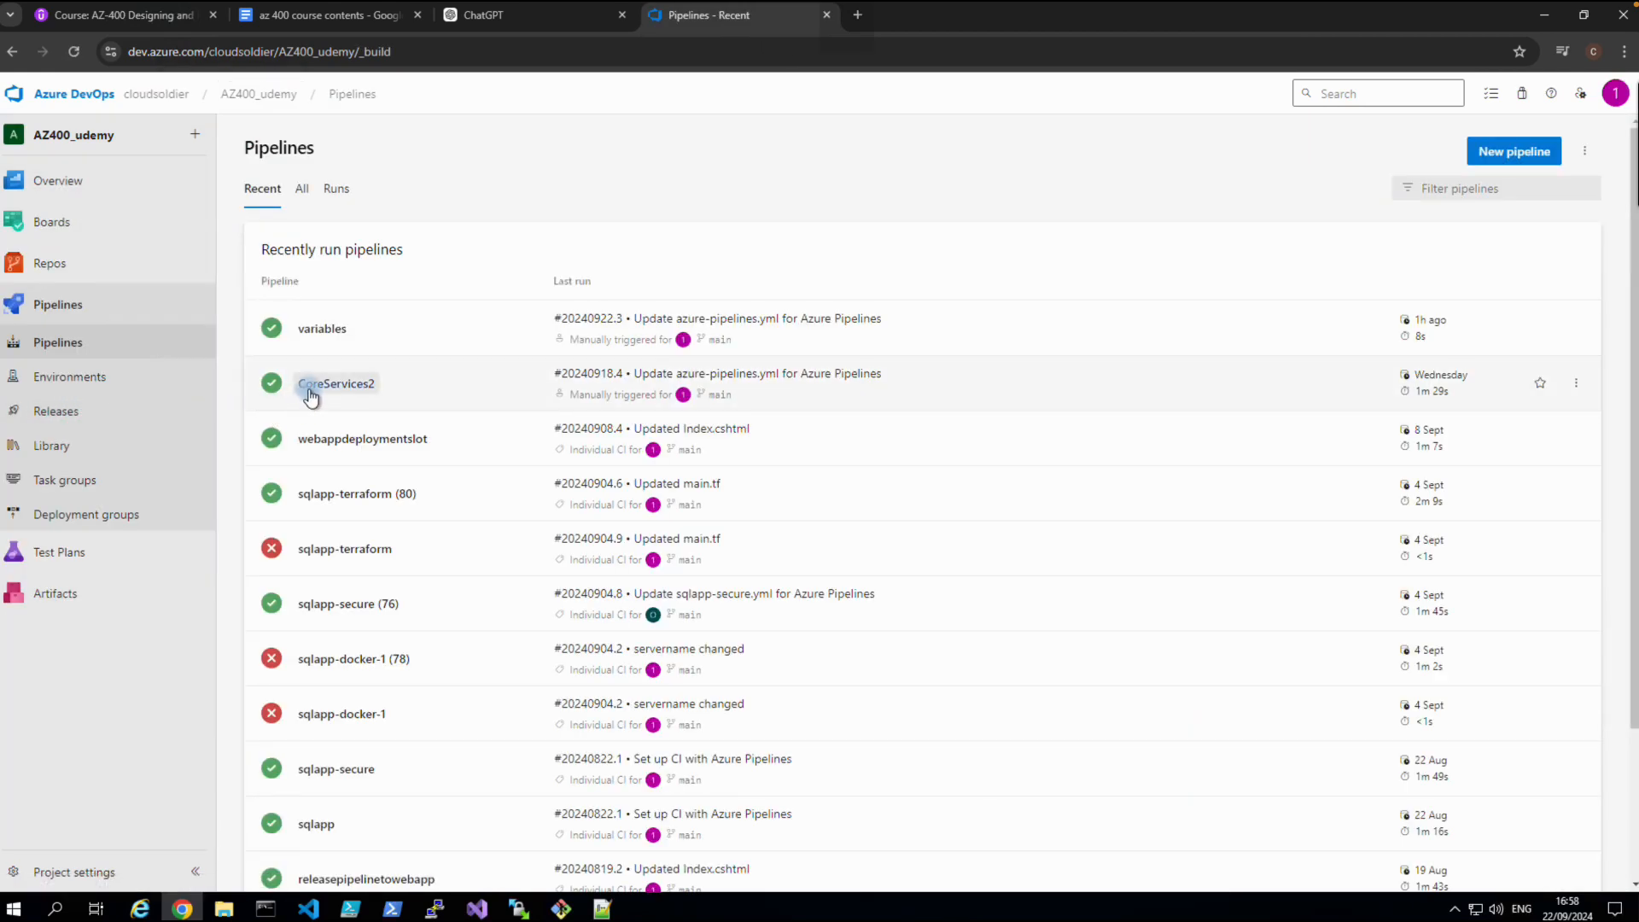
left_click(309, 386)
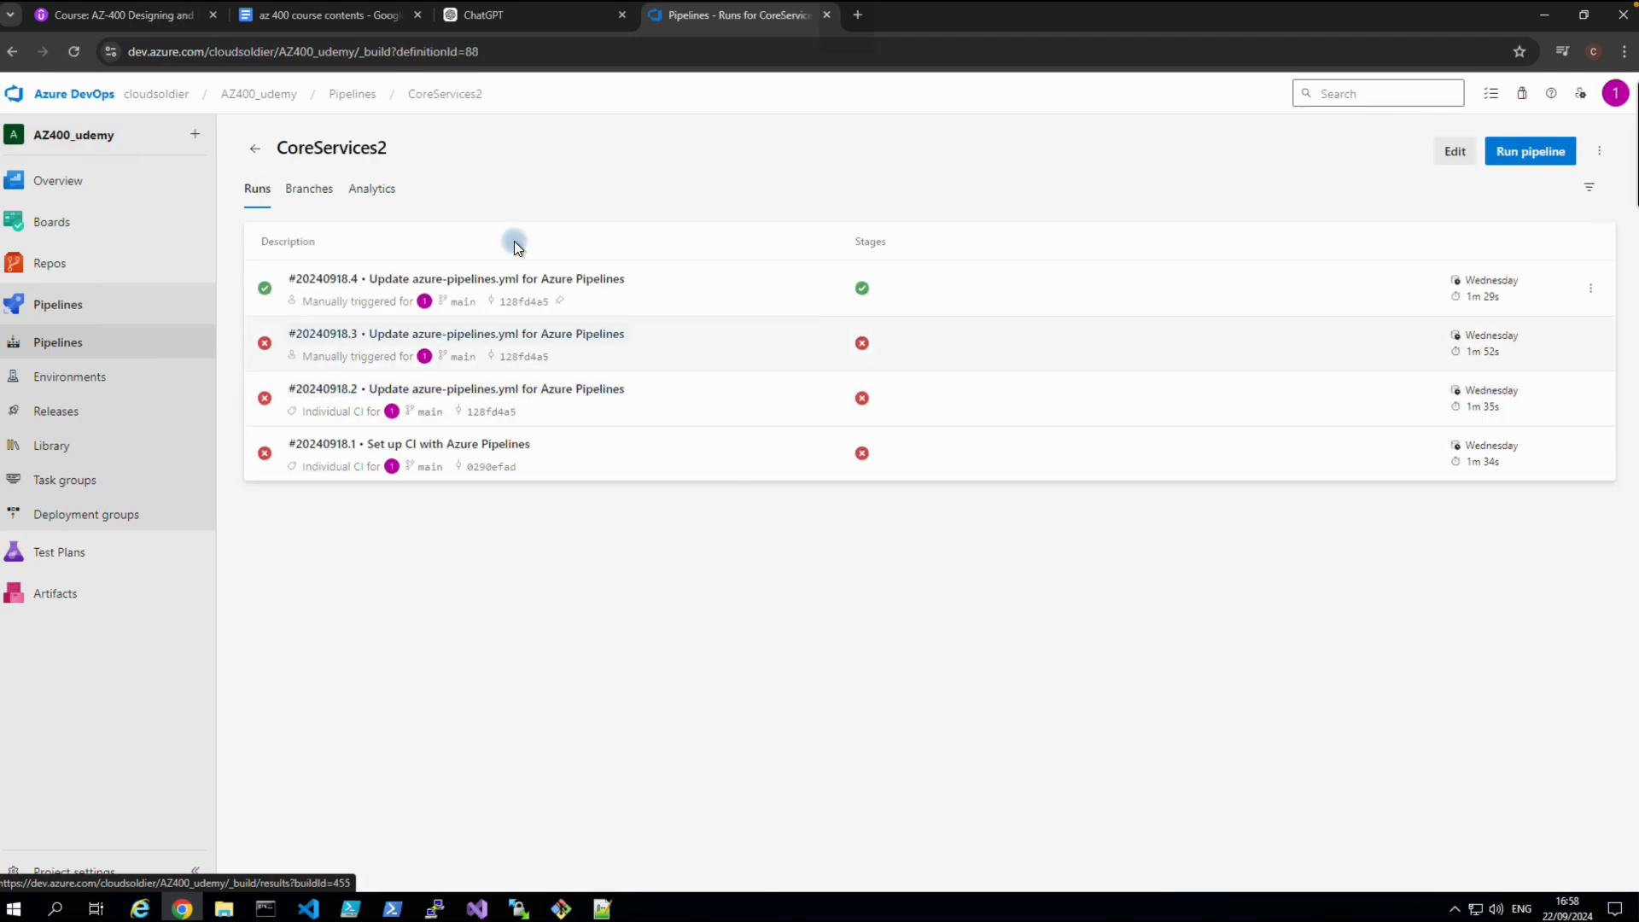
left_click(1451, 158)
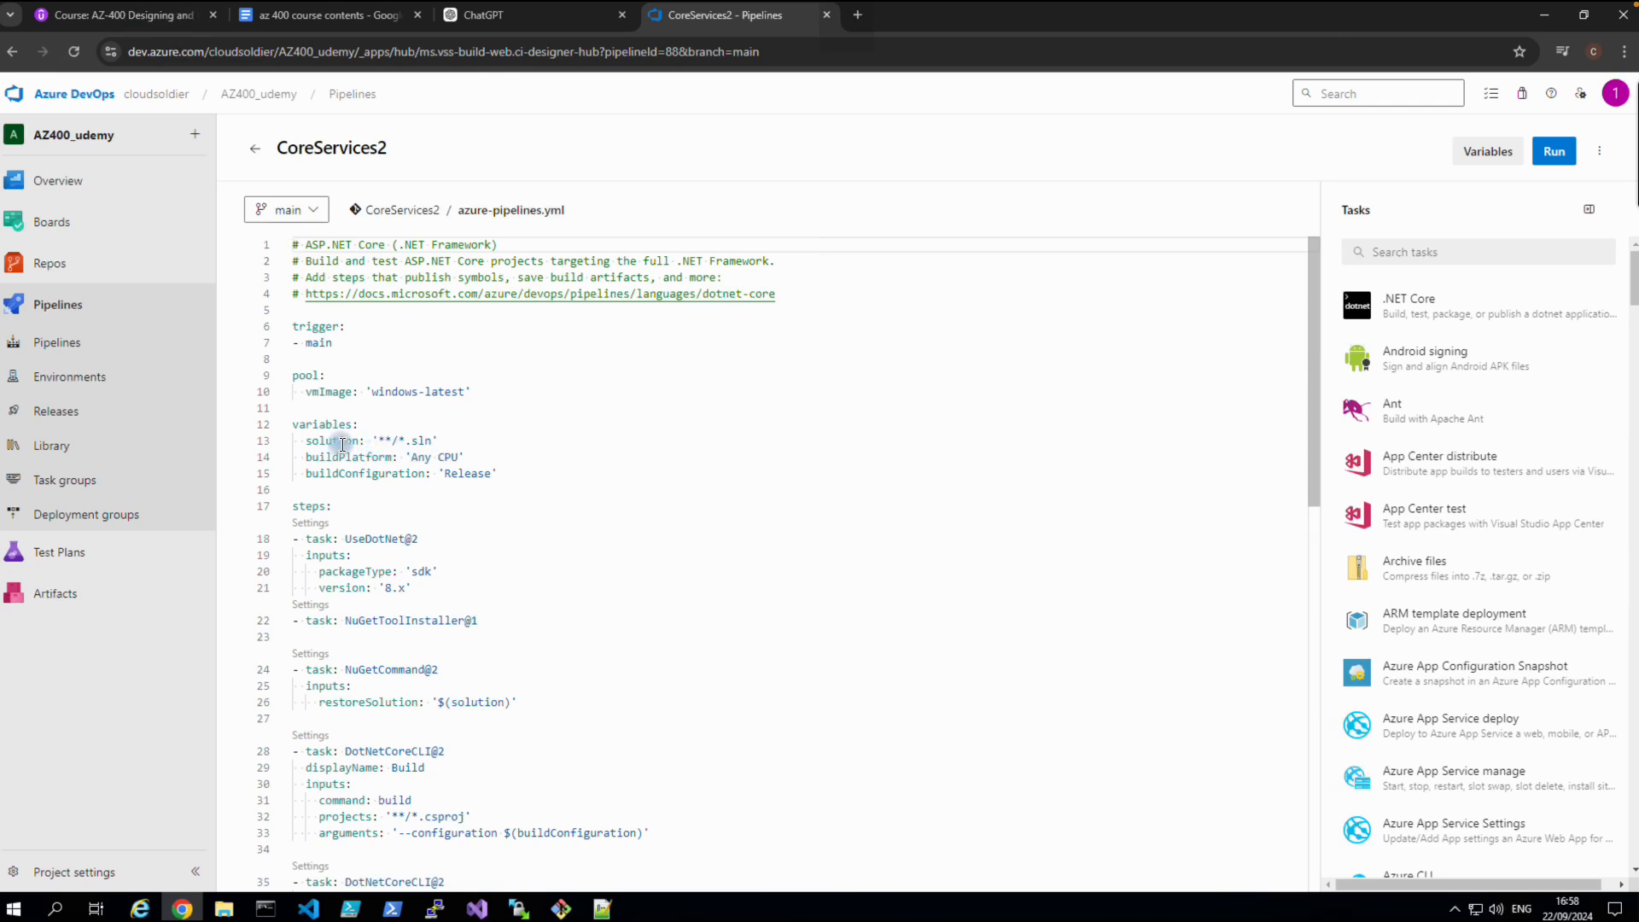
left_click_drag(294, 427, 529, 483)
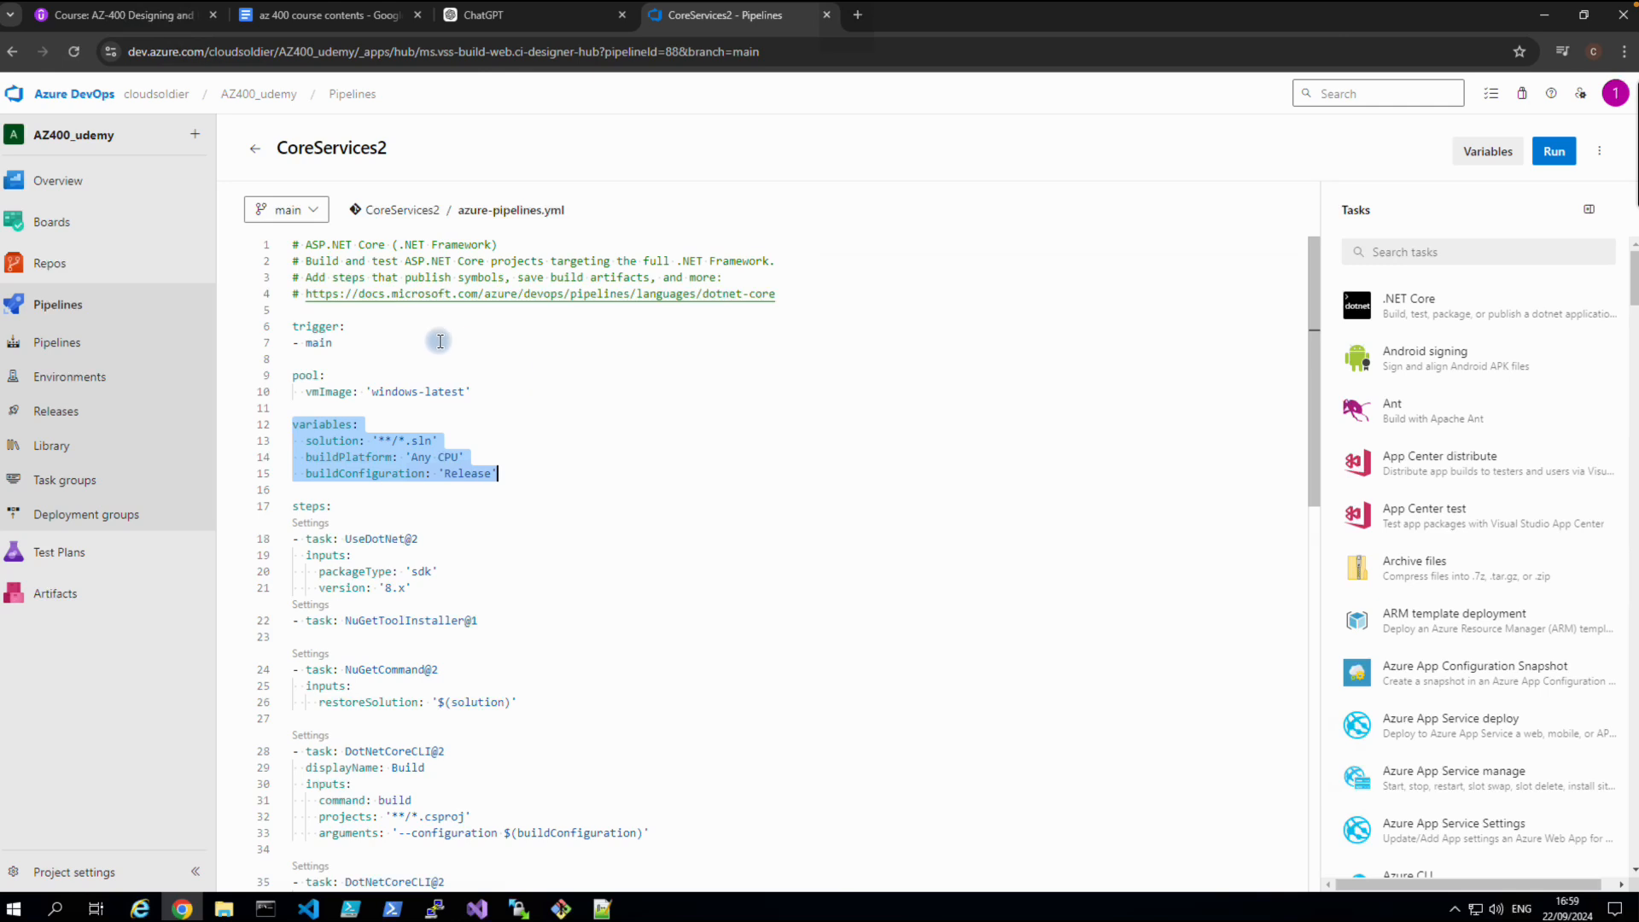
left_click(564, 442)
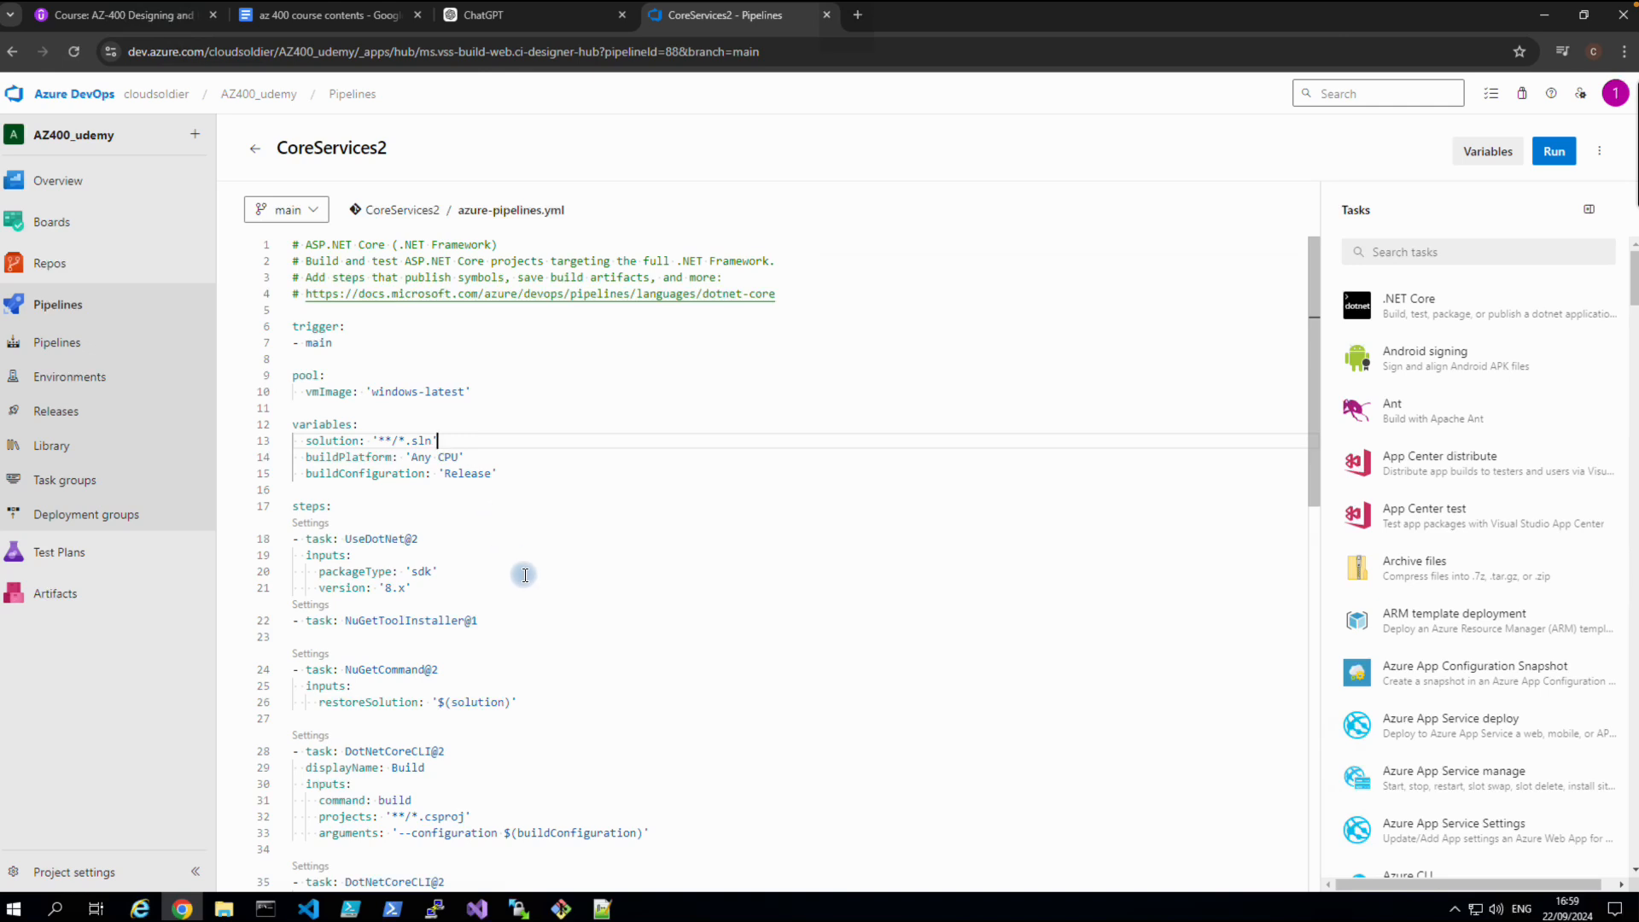
Create a Git repository named variable_demo with a README in the AZ400_udemy project.
left_click(38, 267)
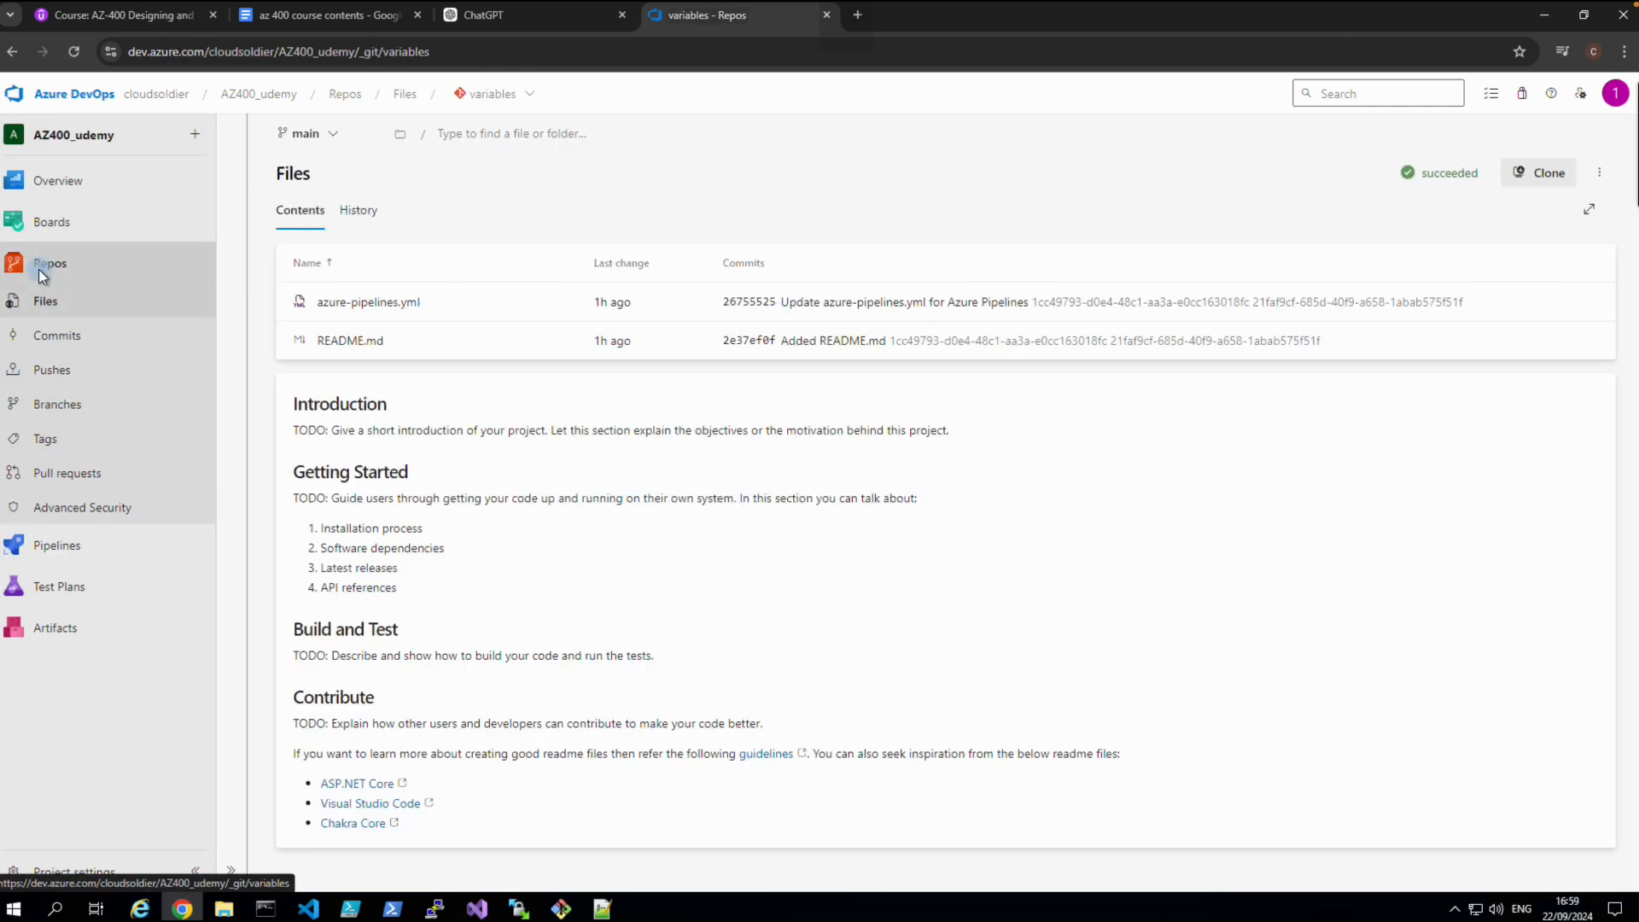
left_click(529, 98)
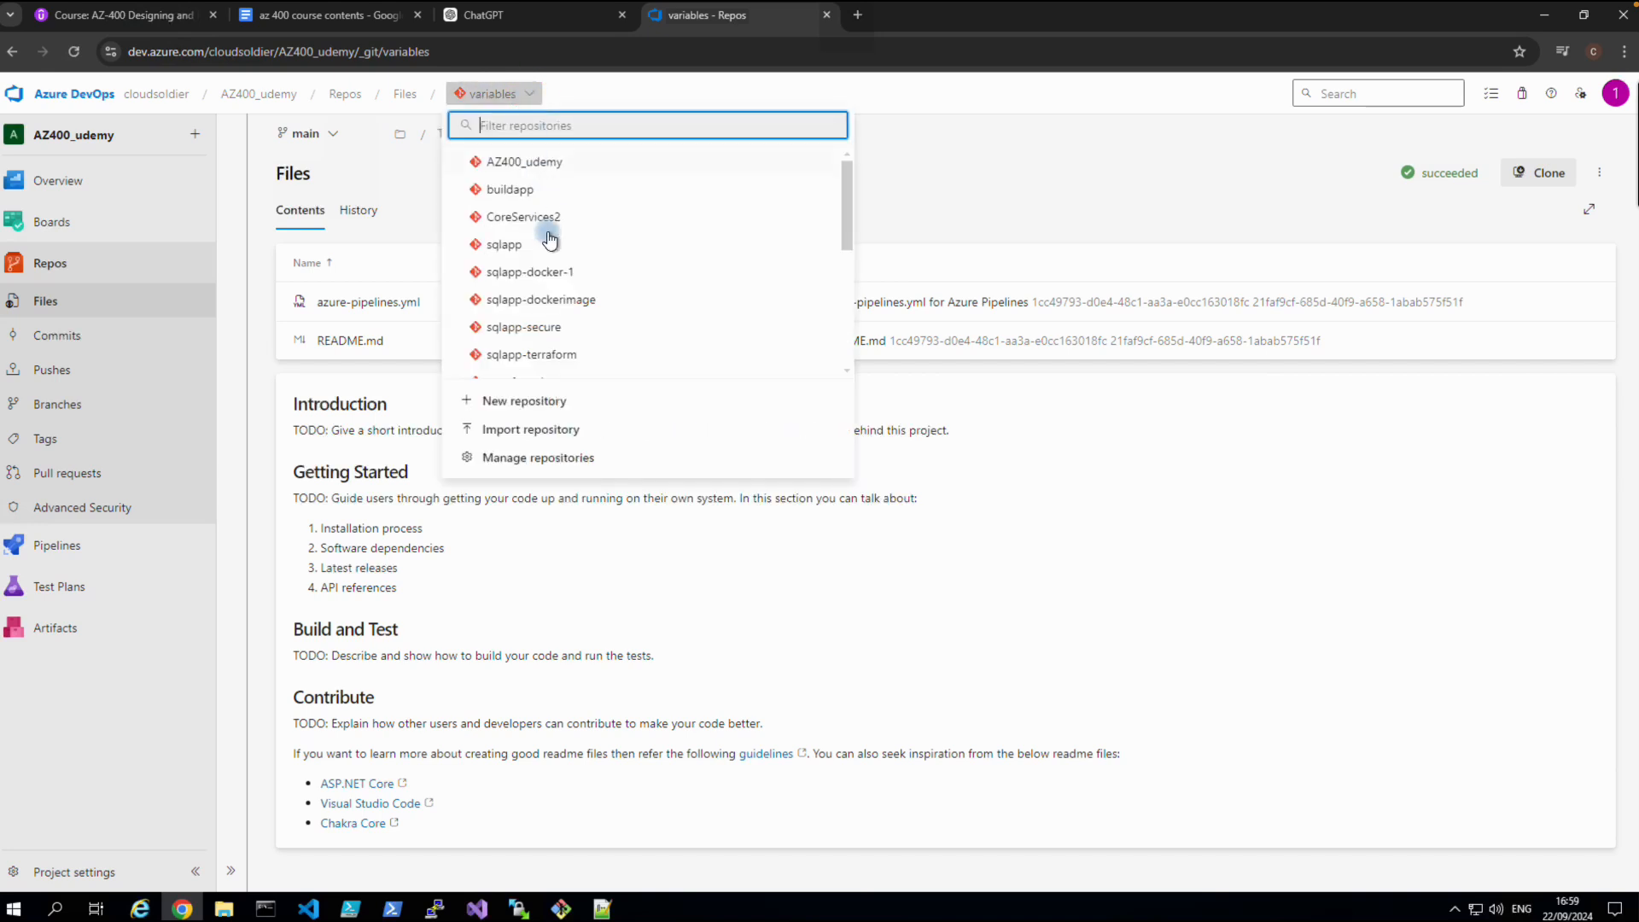
left_click(518, 402)
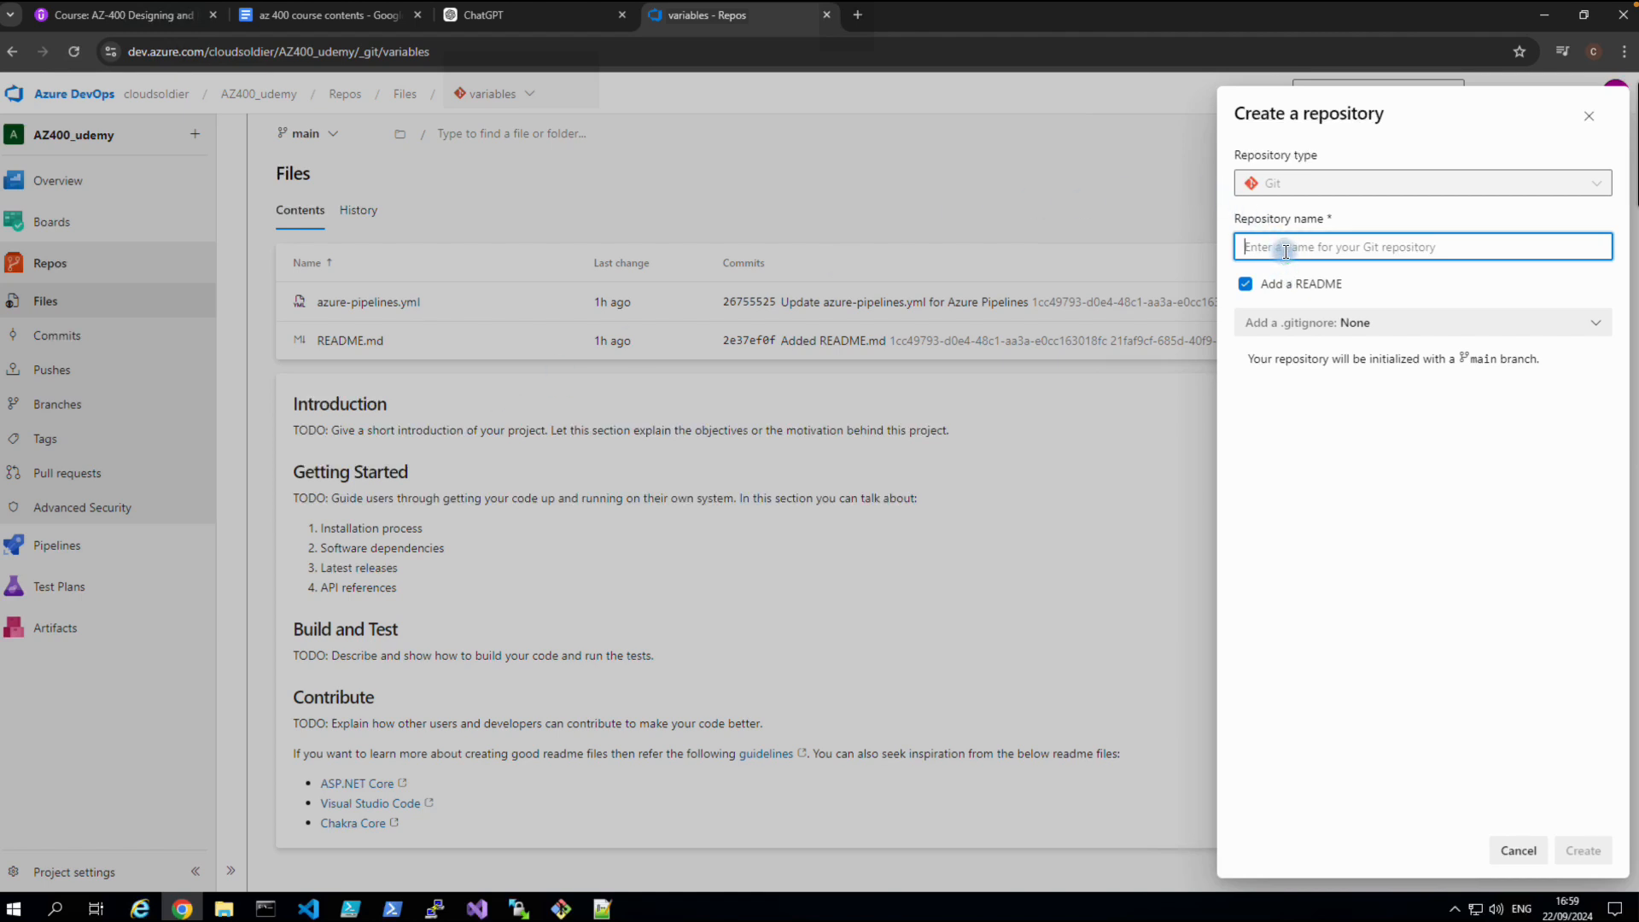
type("variable_demo")
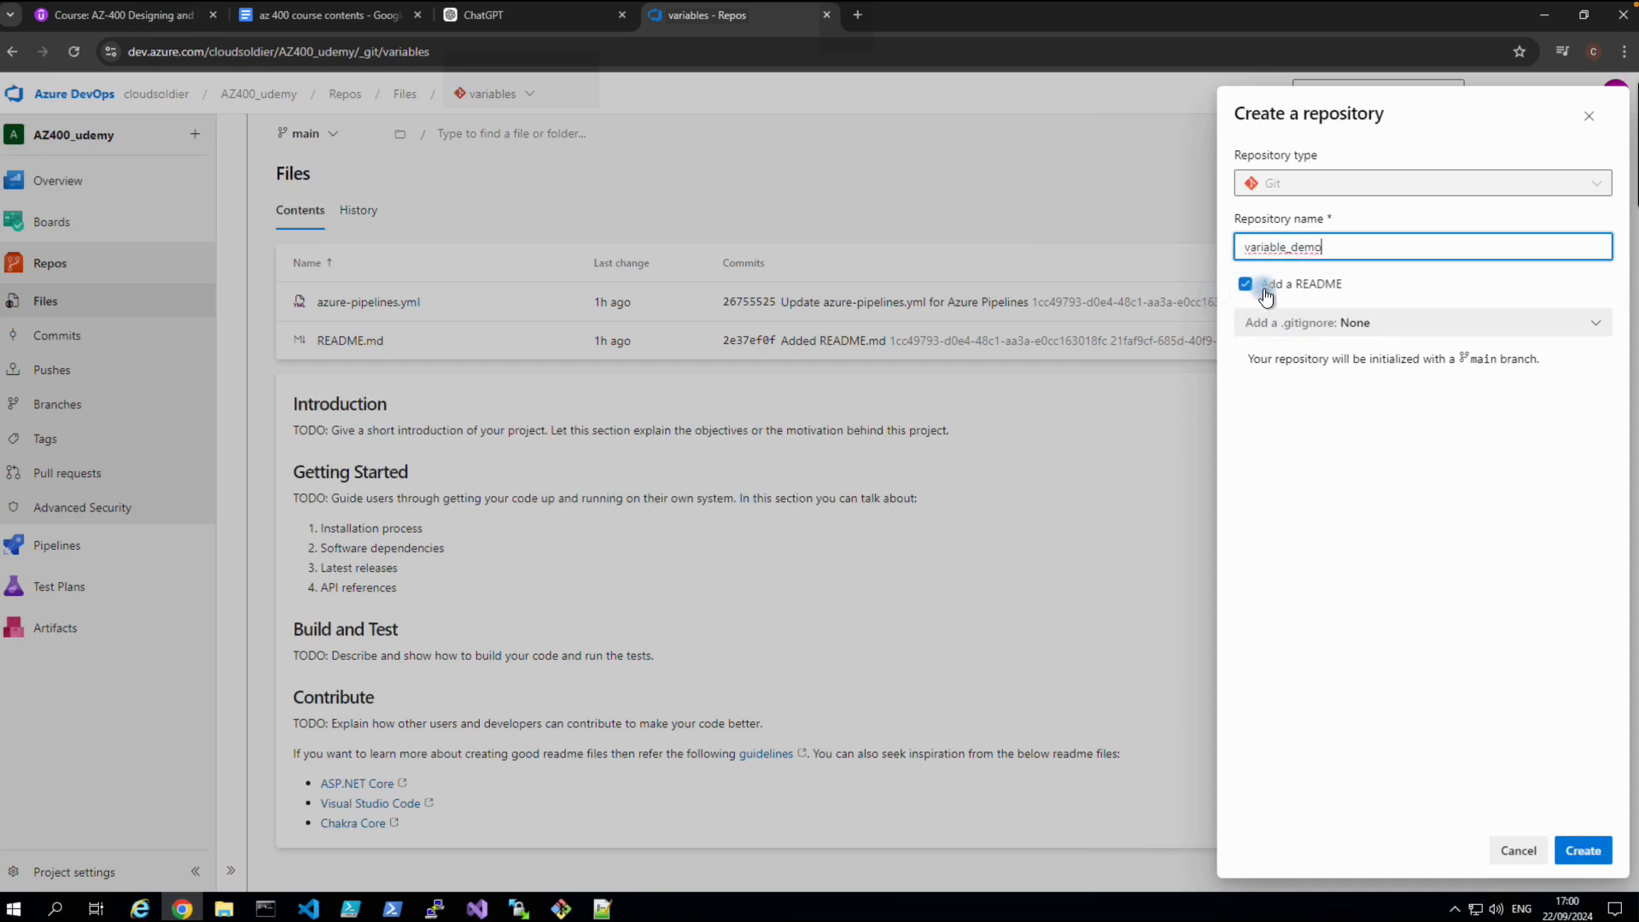
left_click(1586, 848)
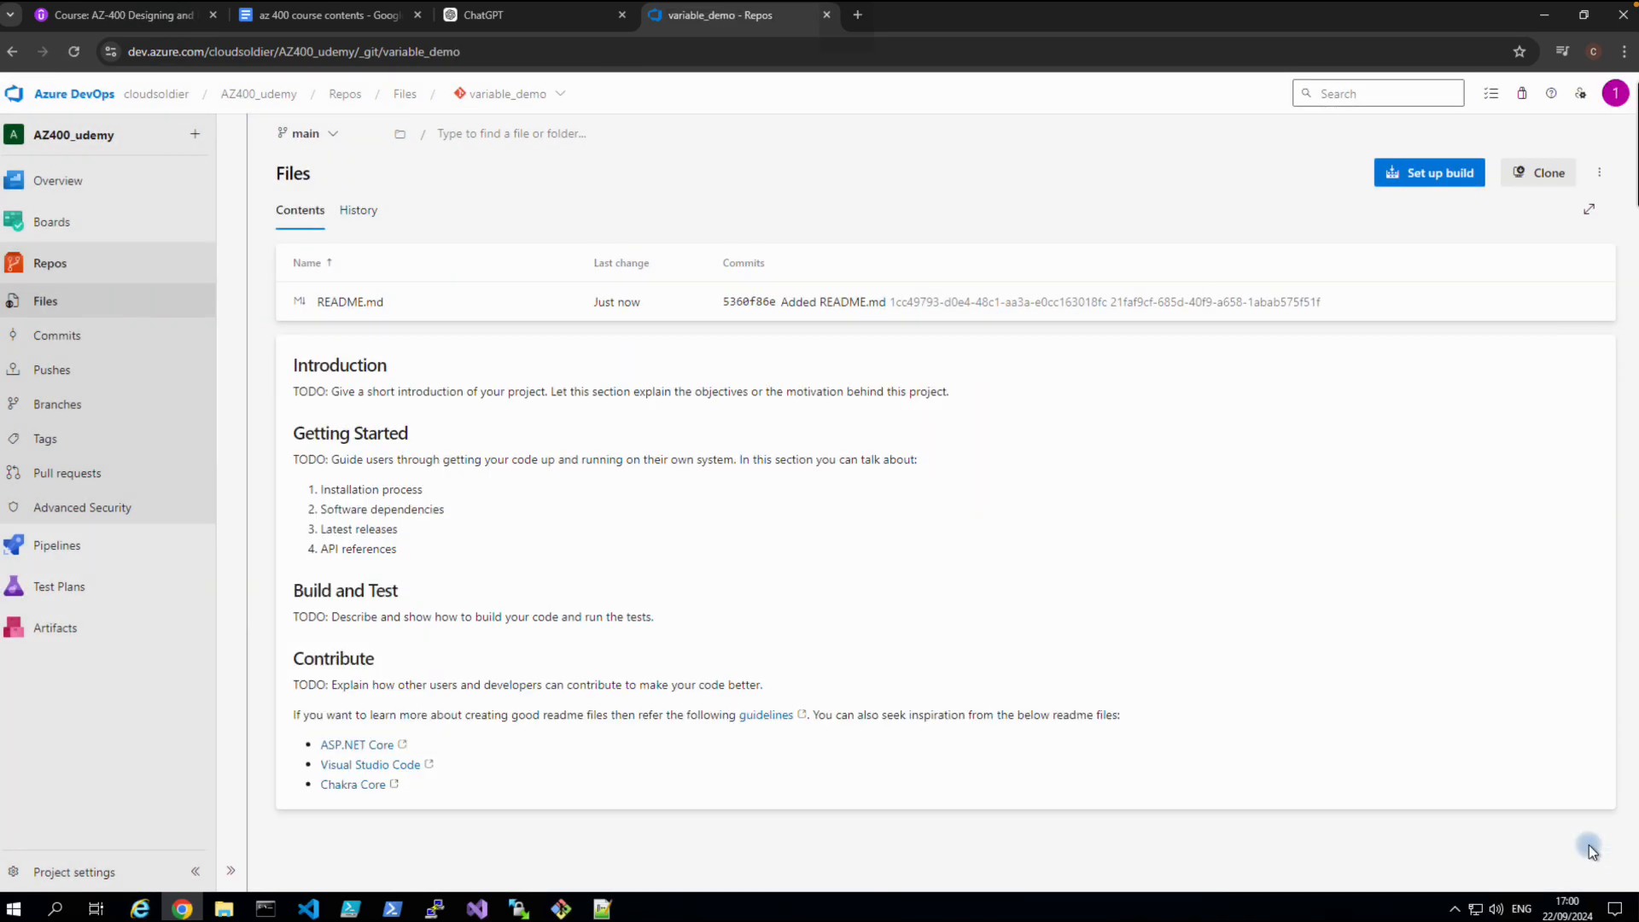
Set up a build for variable_demo using the Starter pipeline template.
left_click(1403, 187)
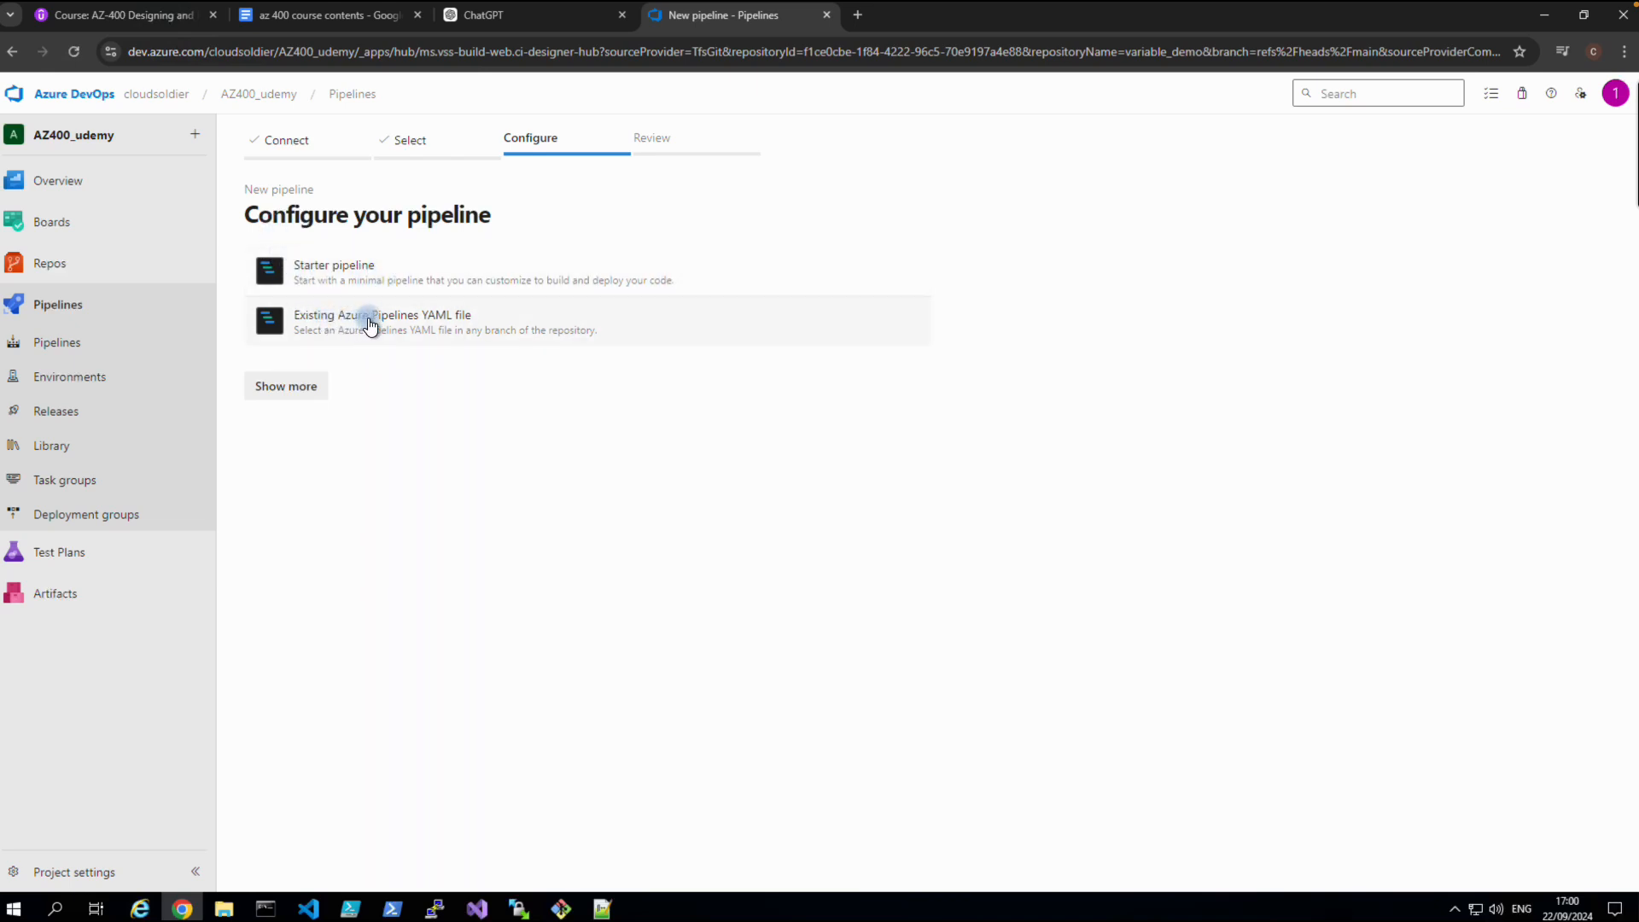
left_click(301, 391)
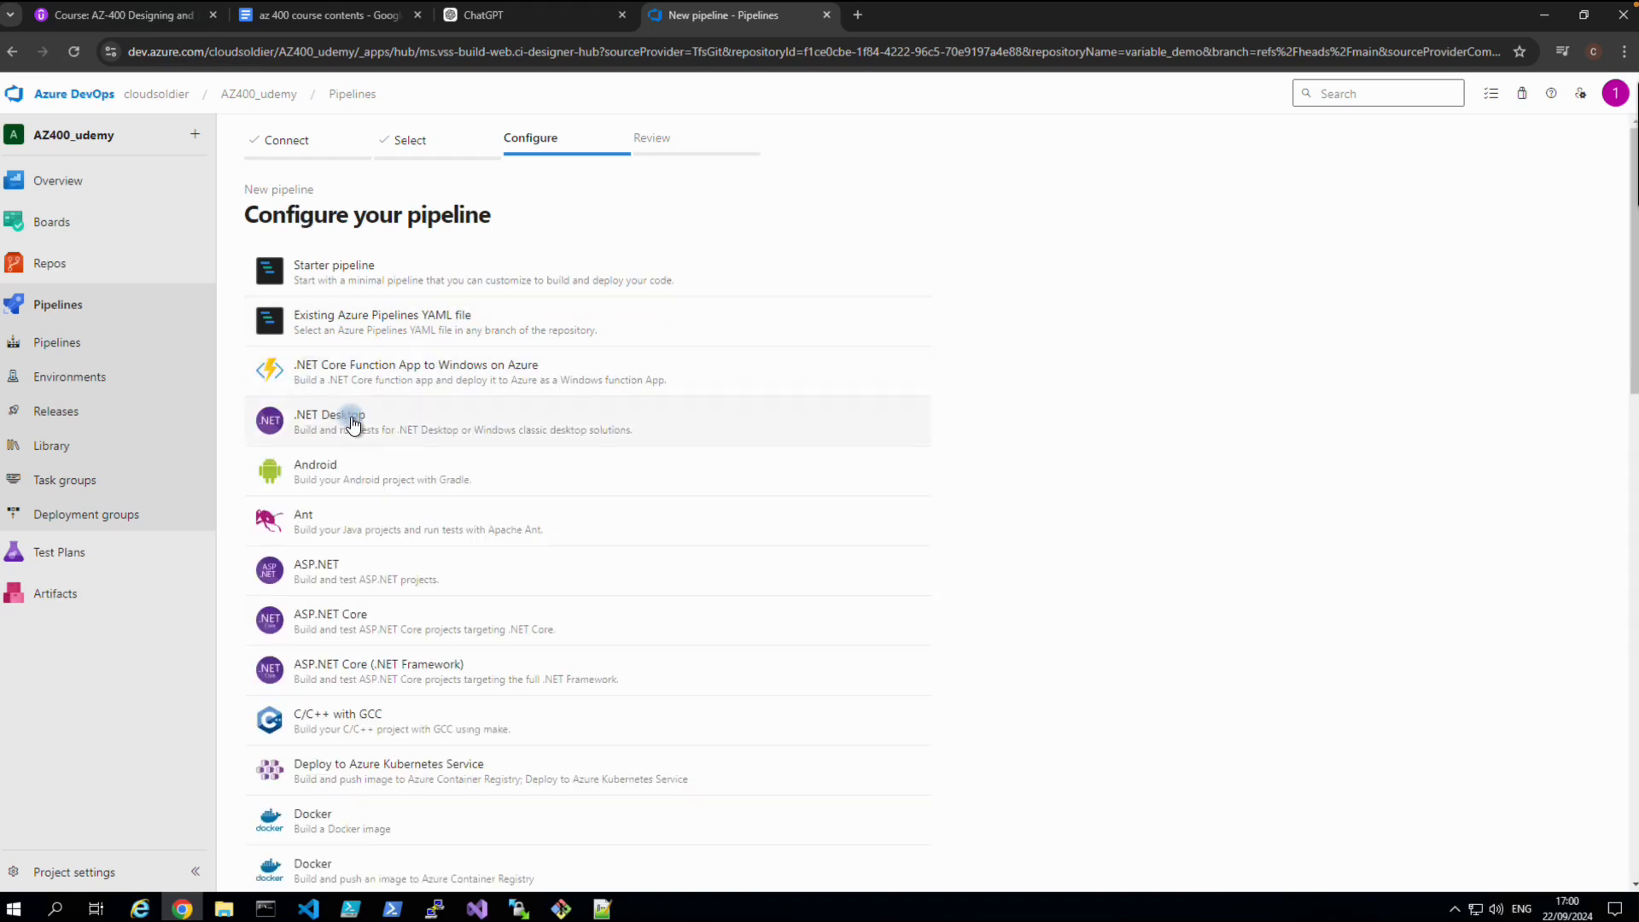
scroll(356, 424, "down", 15)
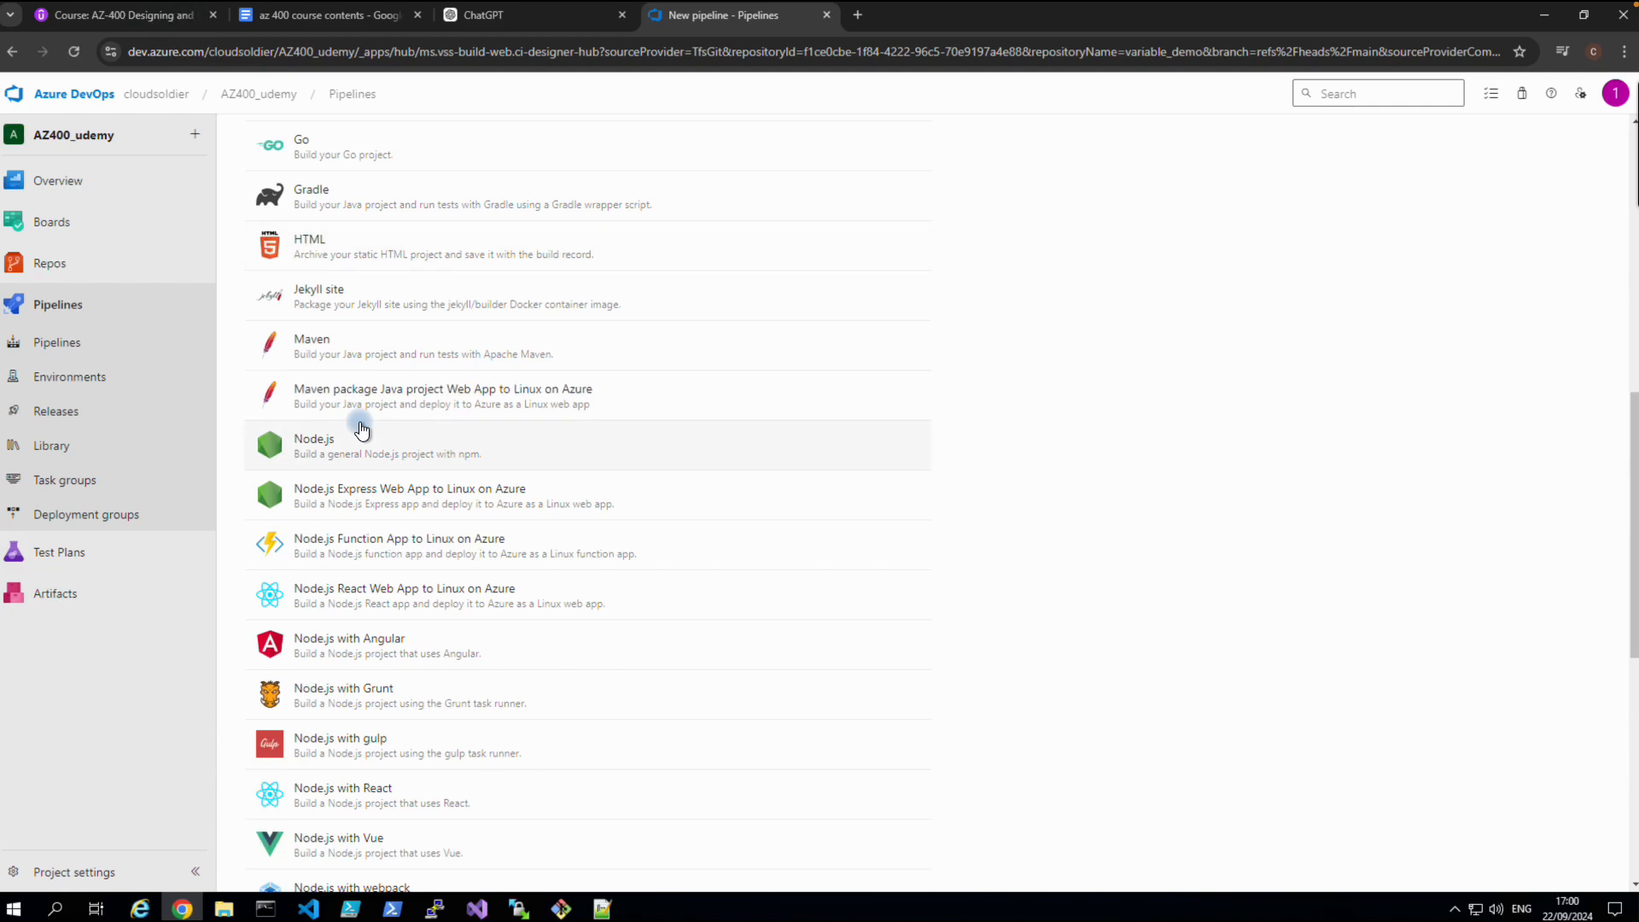
scroll(362, 431, "down", 1)
scroll(362, 431, "up", 15)
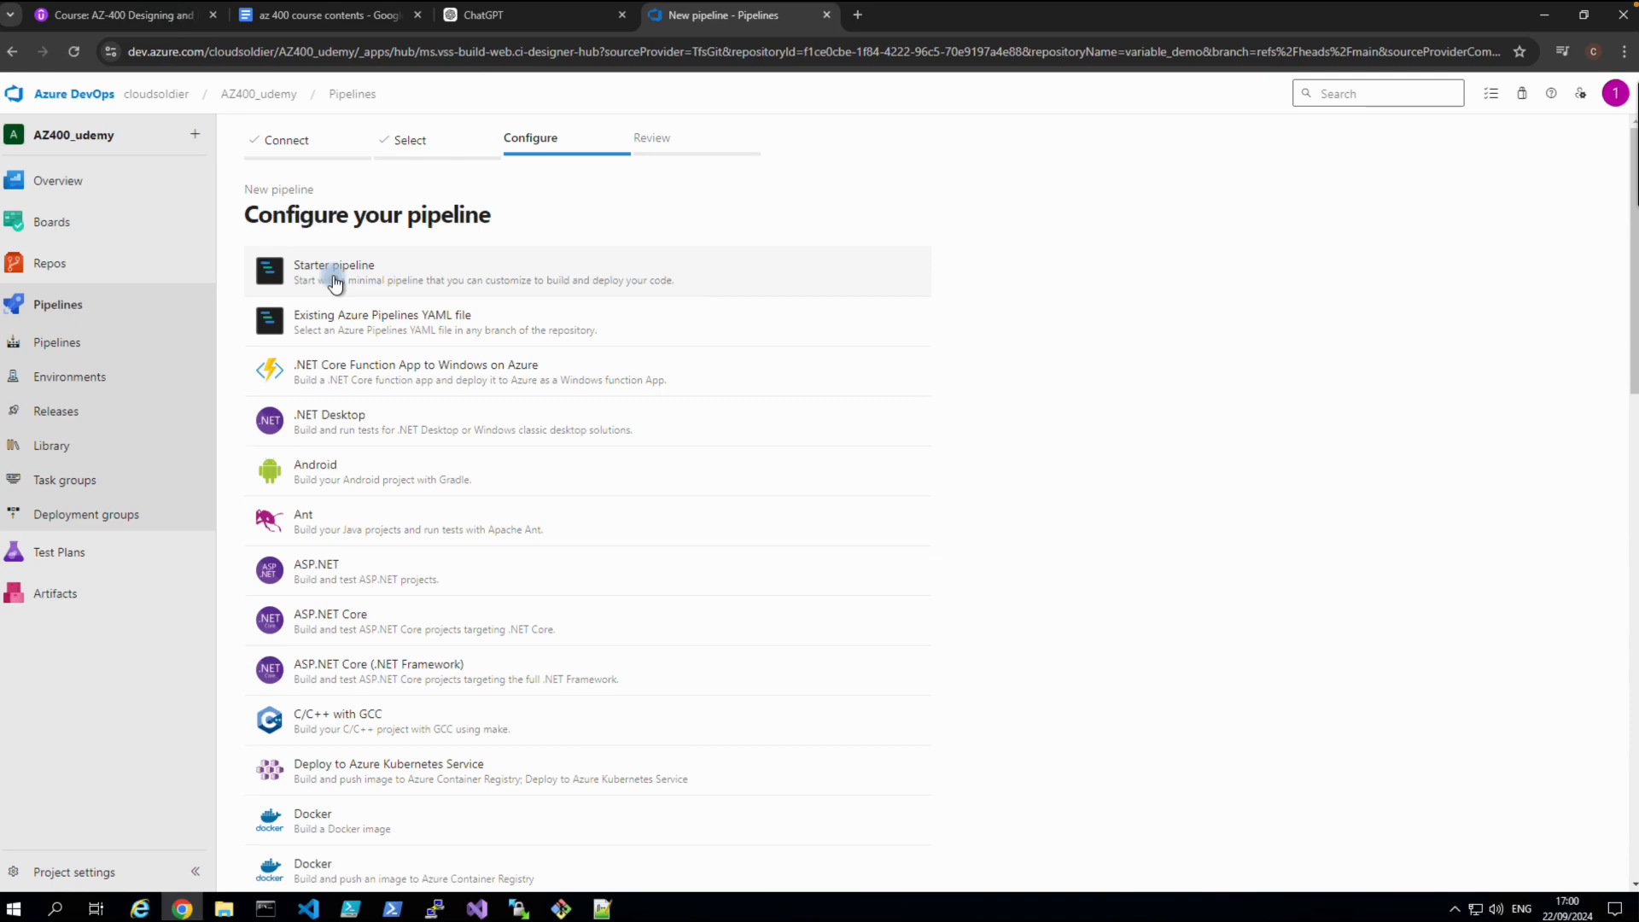
left_click(334, 271)
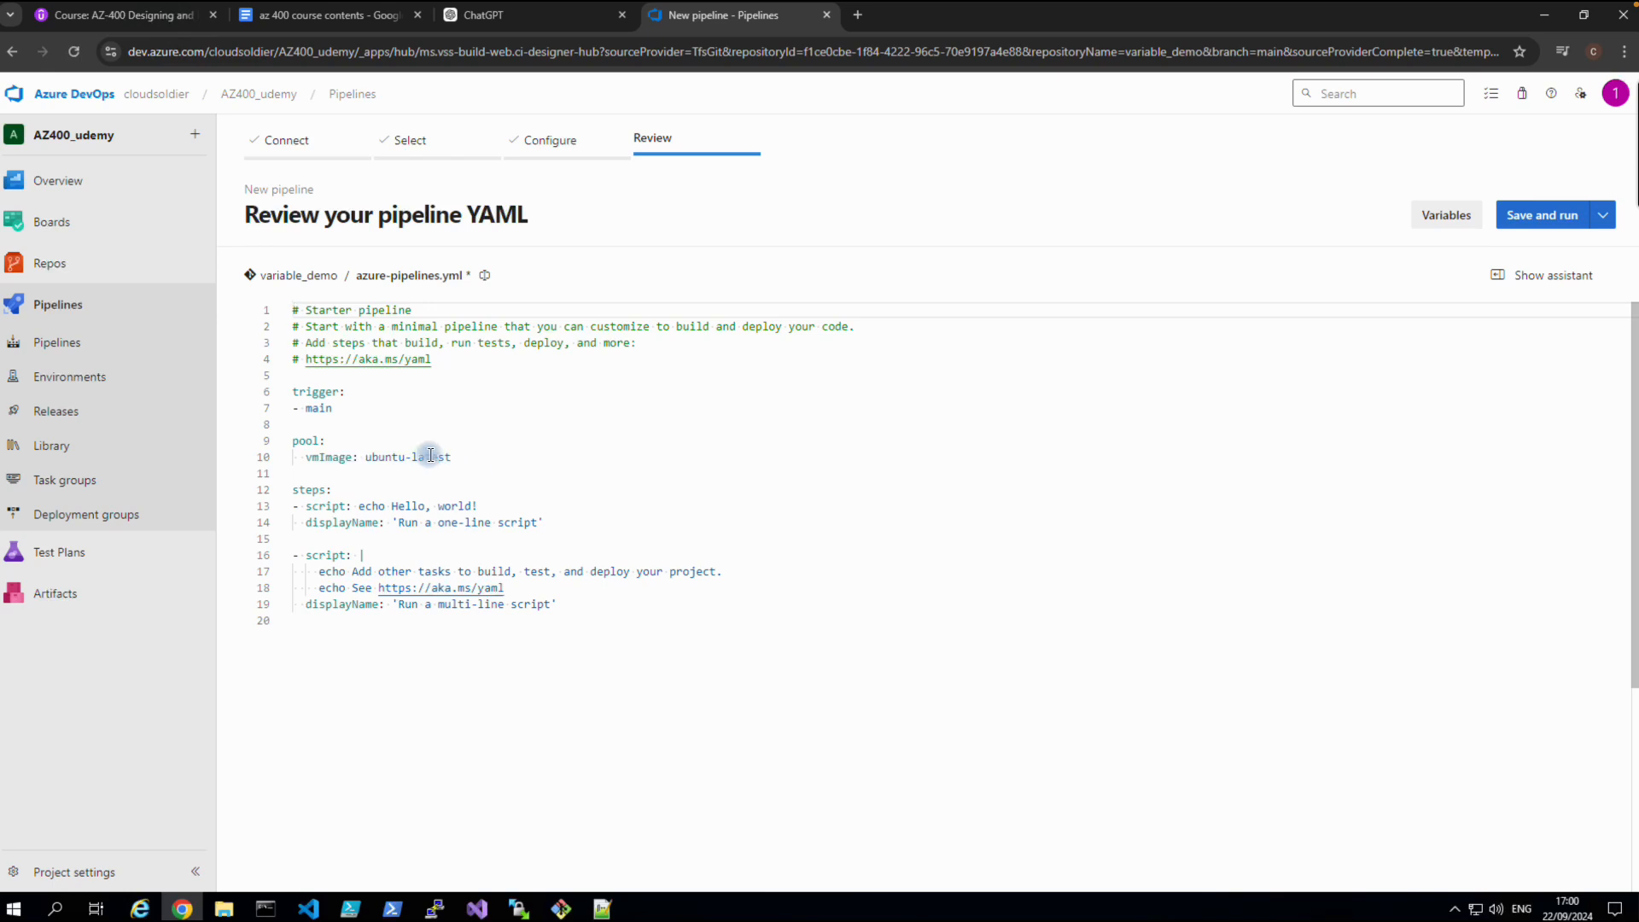
left_click(53, 267)
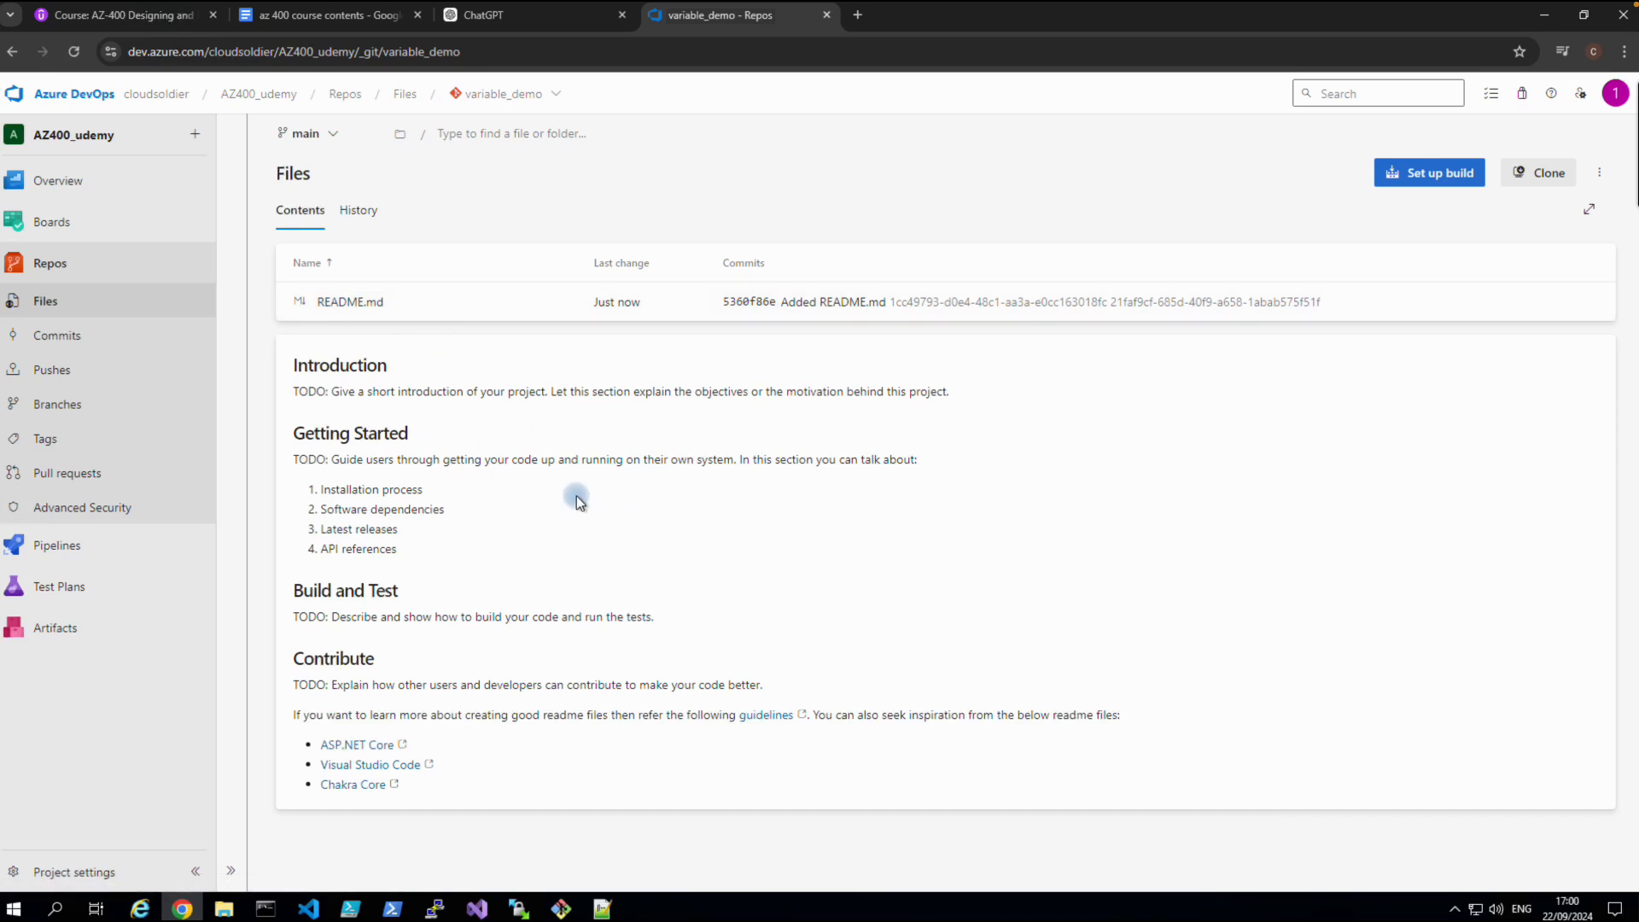
left_click(1407, 190)
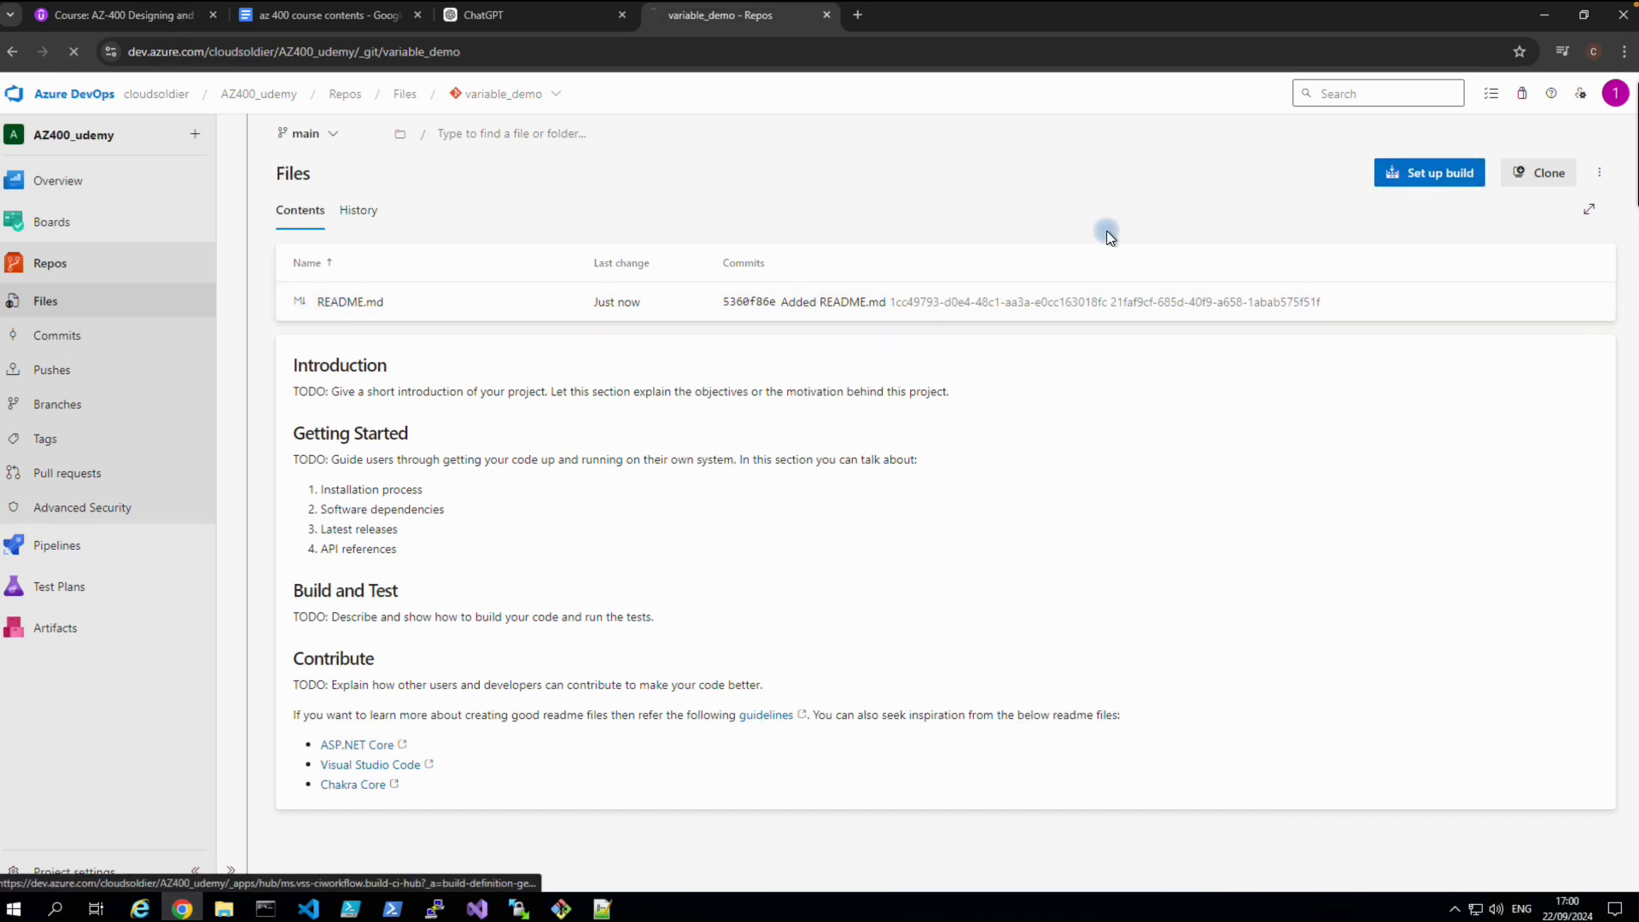
left_click(369, 275)
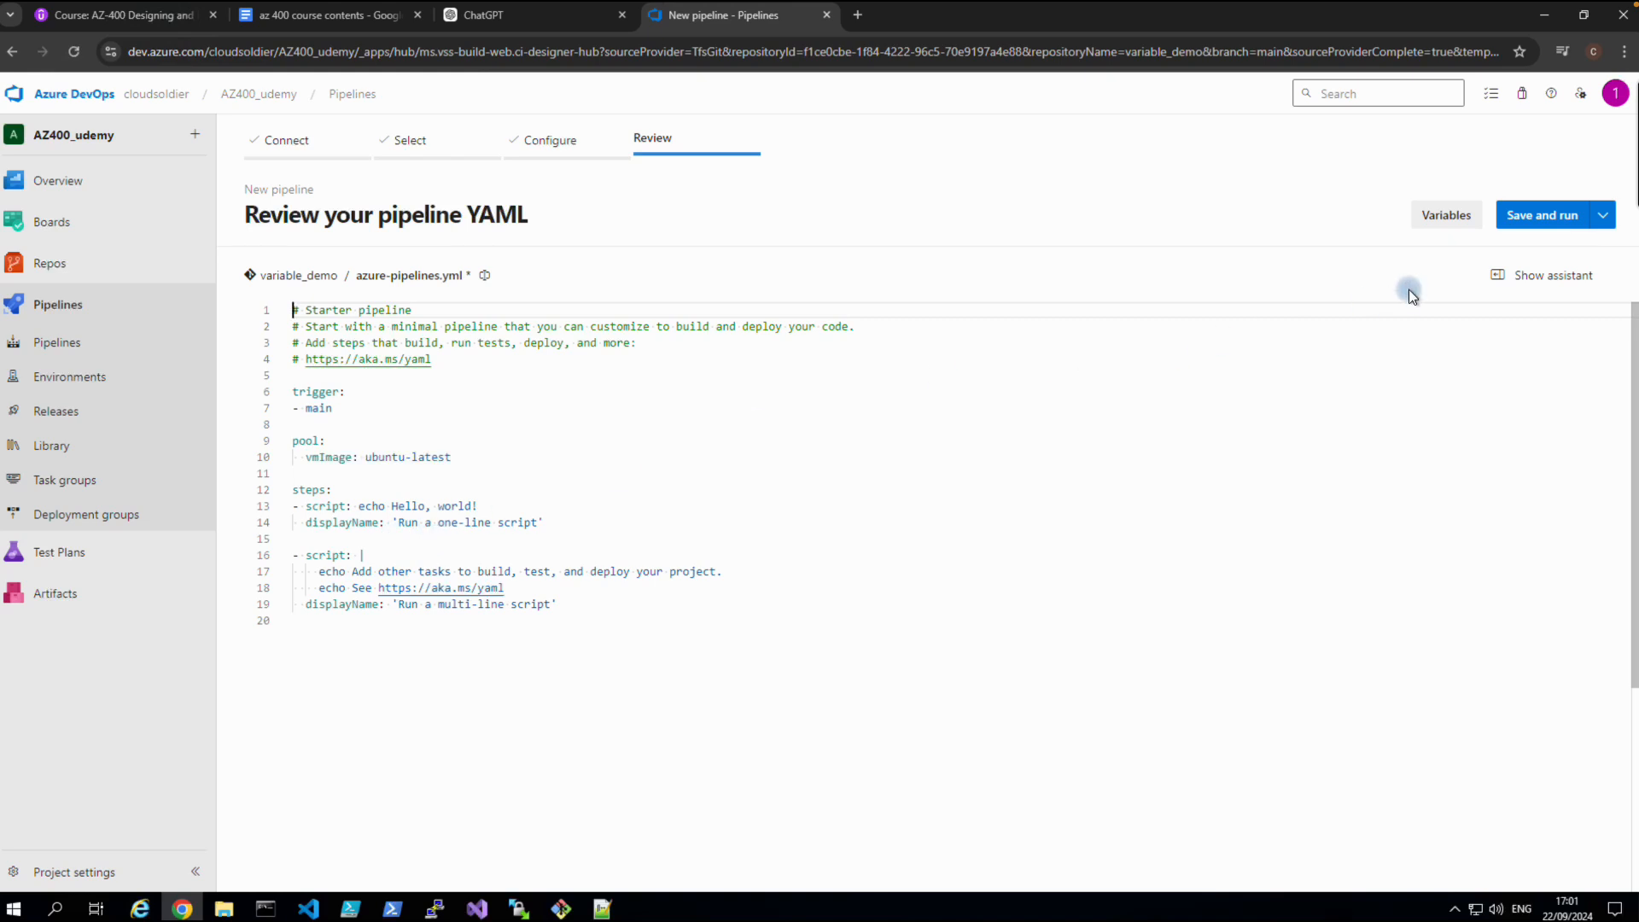
Save and run the starter pipeline, committing its azure-pipelines.yml.
left_click(1515, 226)
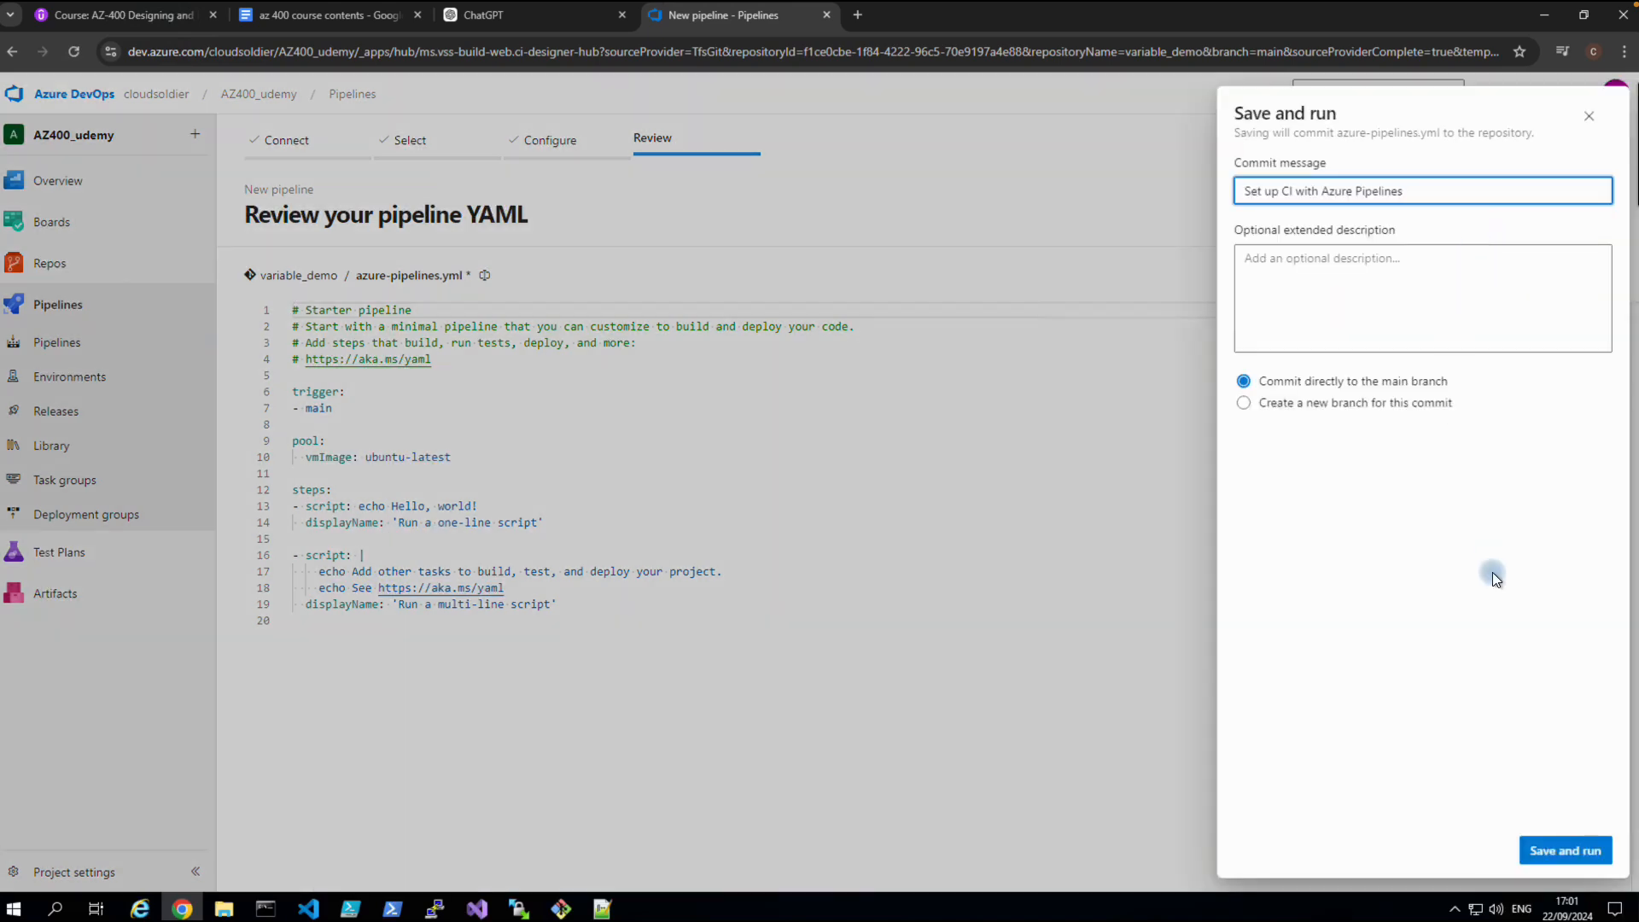
left_click(1562, 849)
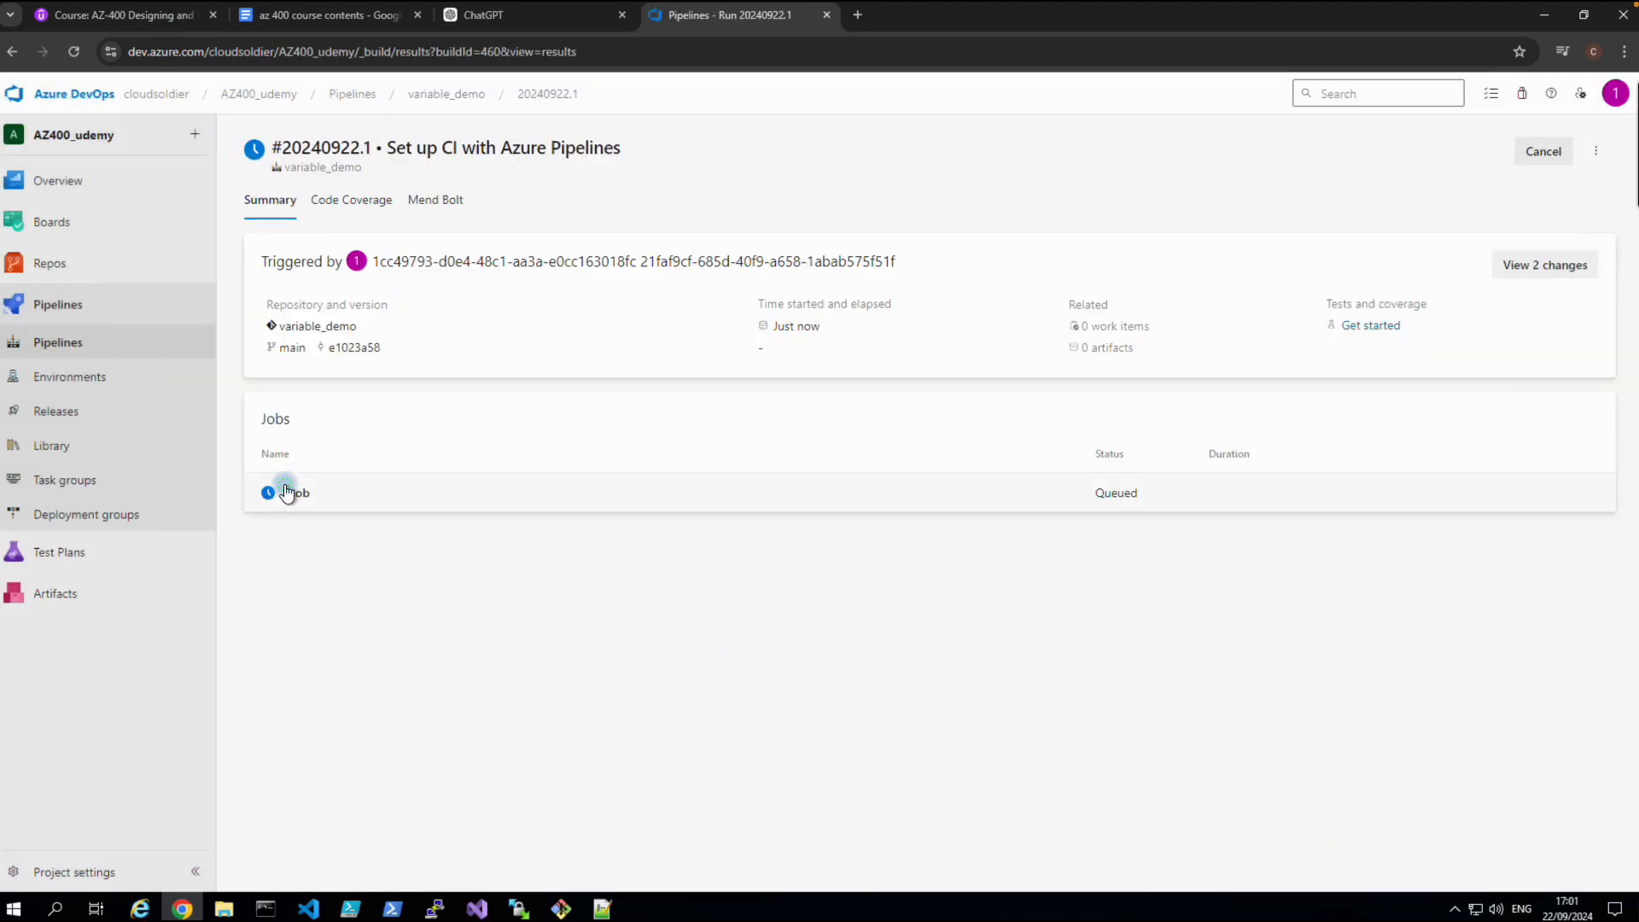
left_click(285, 491)
Confirm the one-line script log prints 'Hello, world!', then return to the pipelines list.
left_click(280, 257)
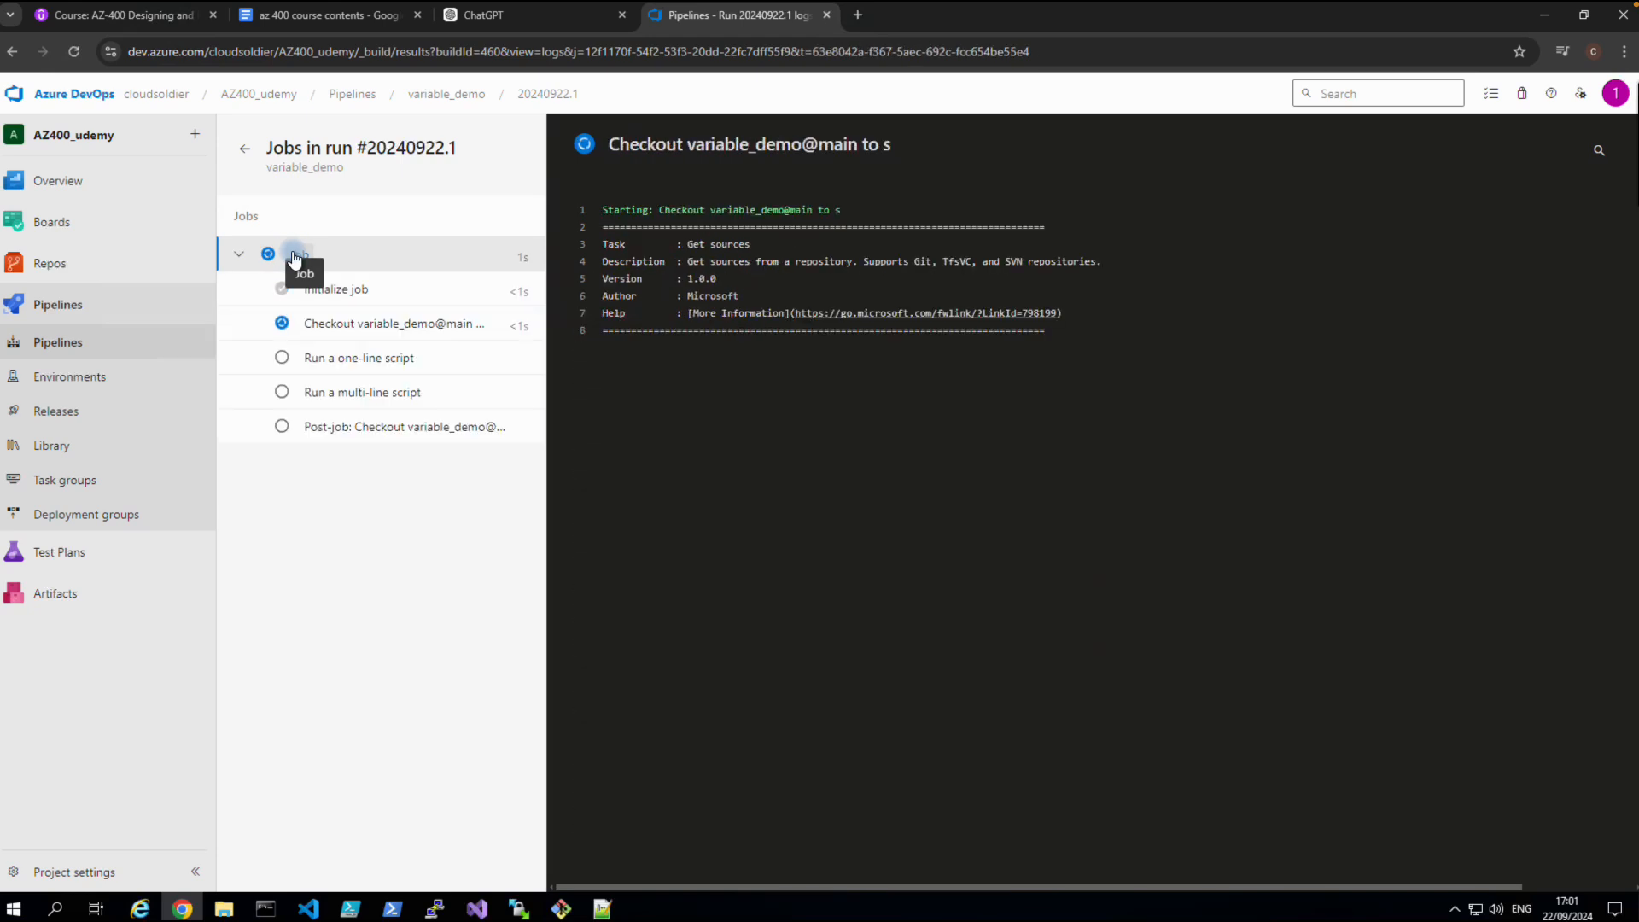
left_click(335, 391)
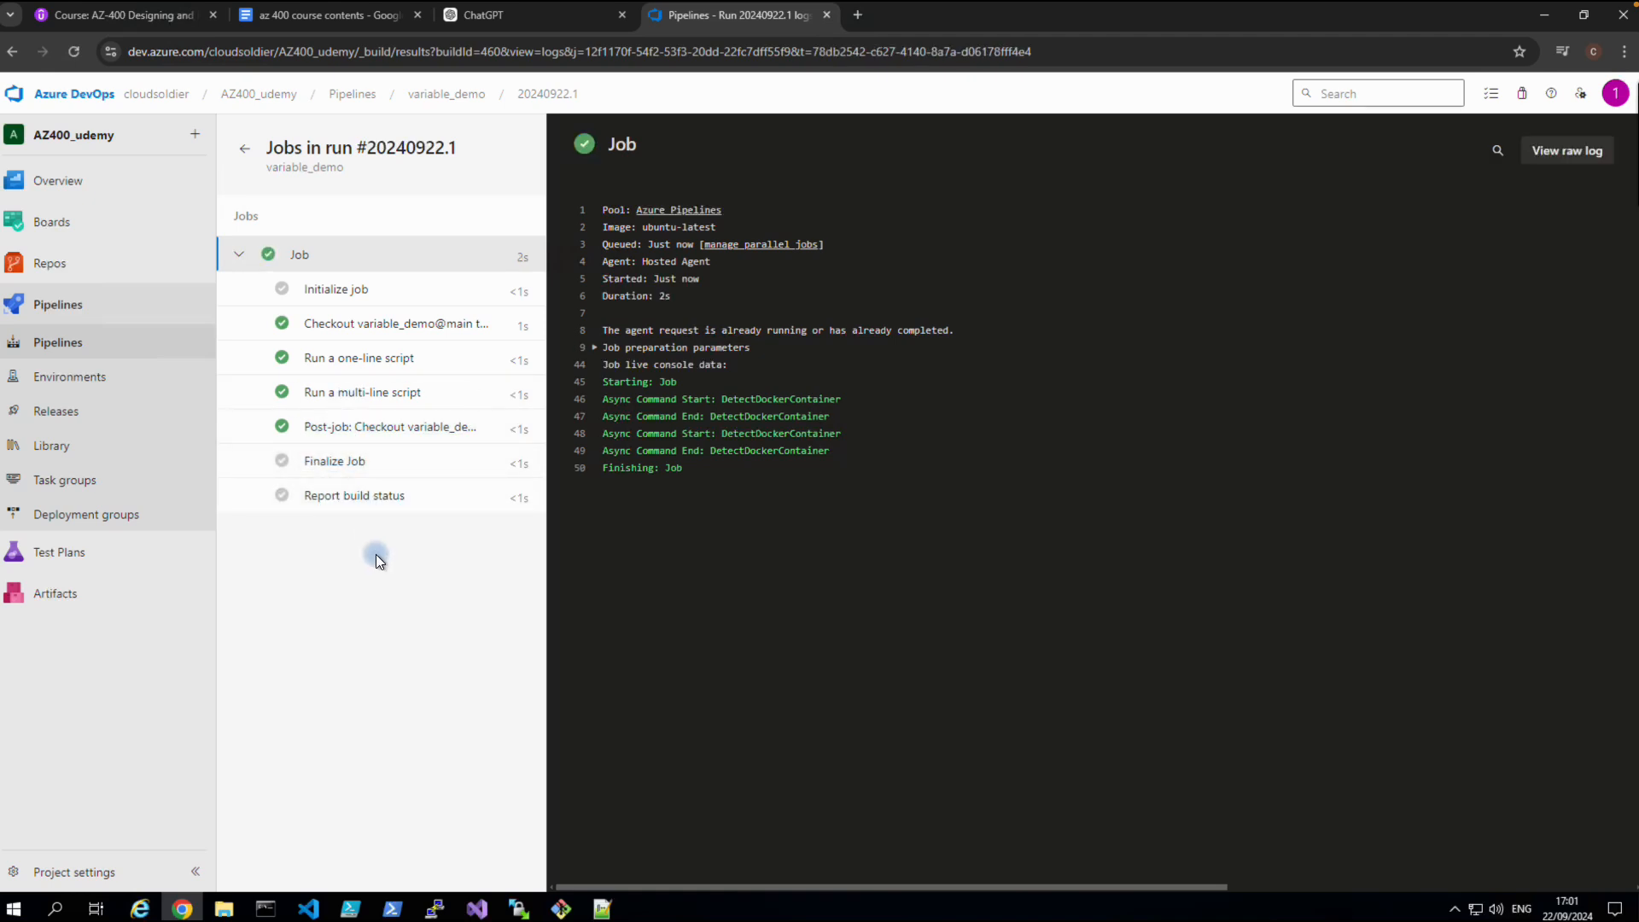
left_click(346, 394)
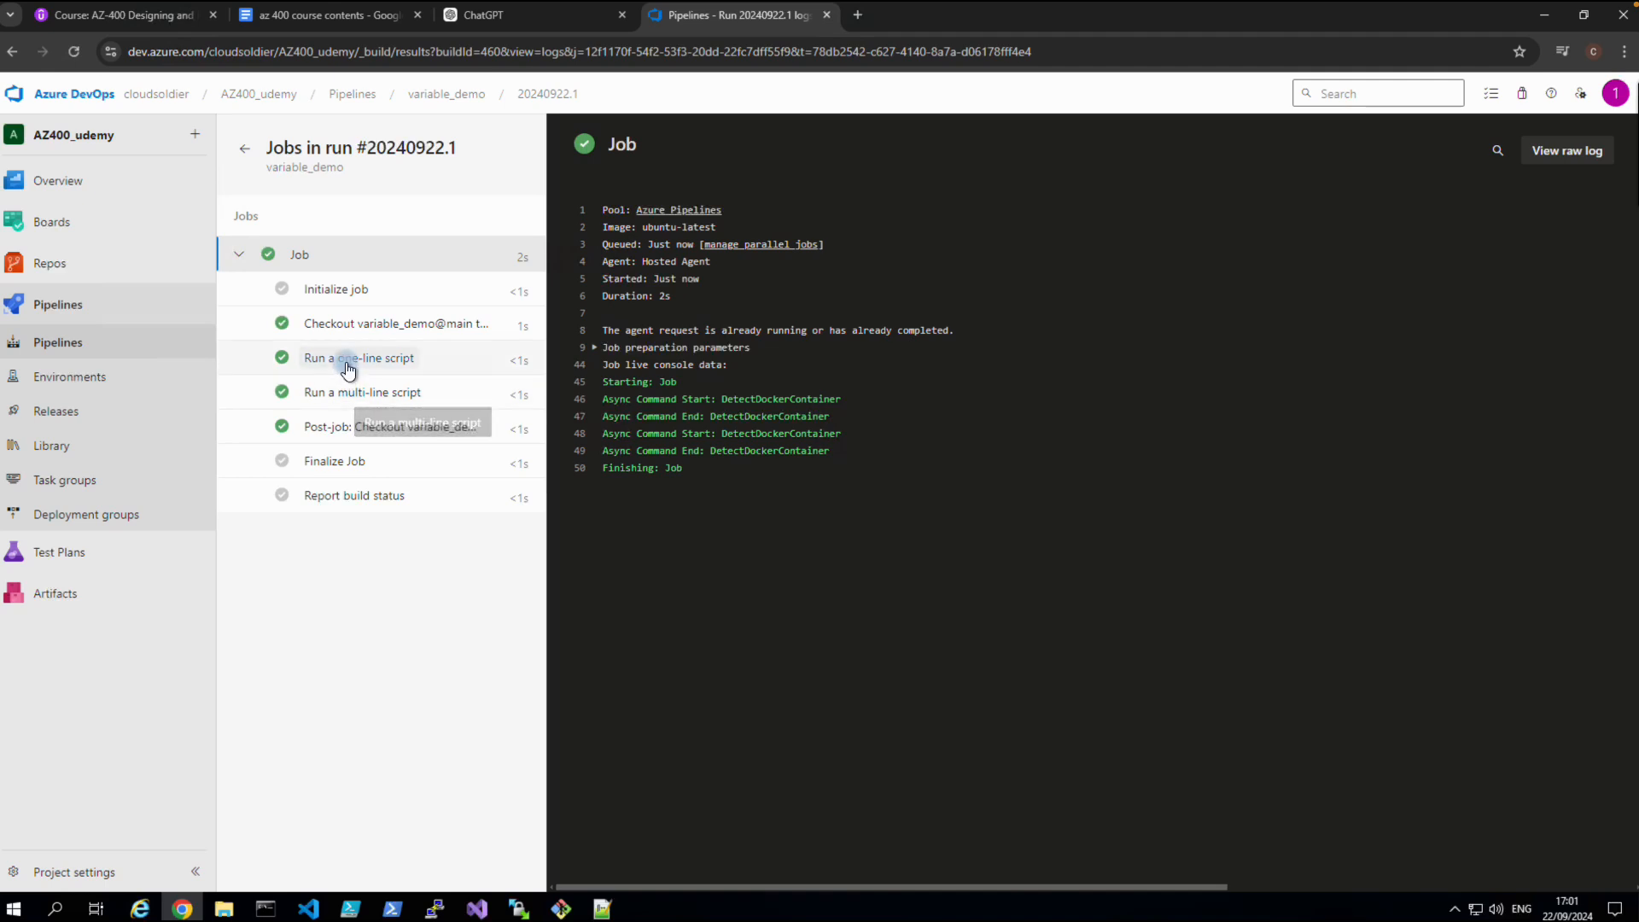
left_click(347, 362)
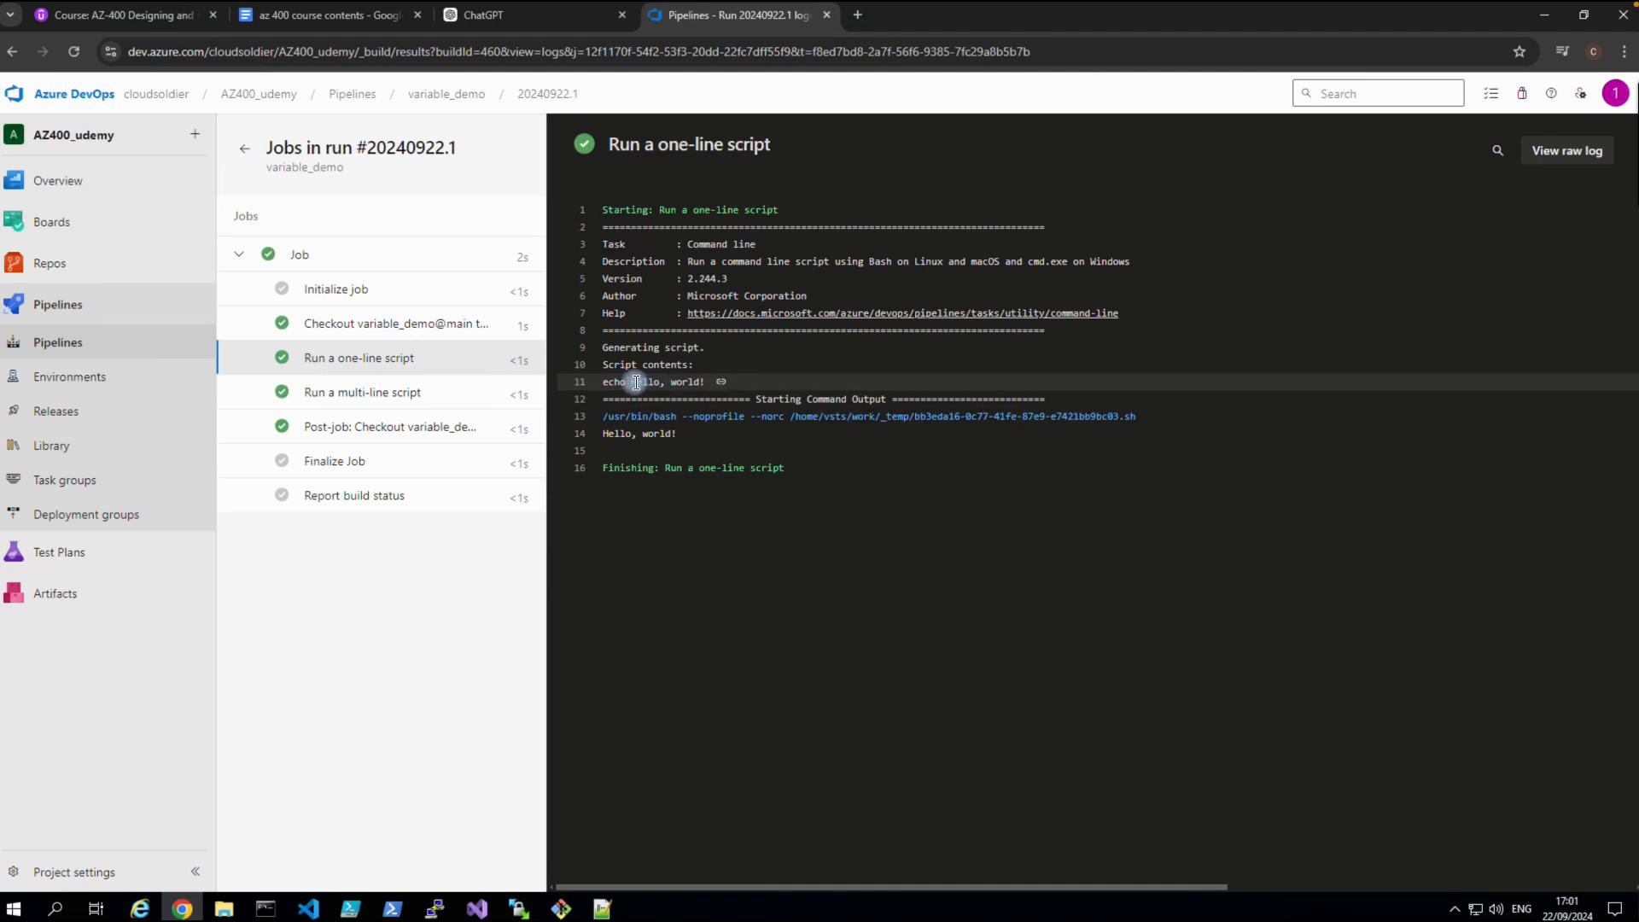
left_click_drag(631, 383, 710, 386)
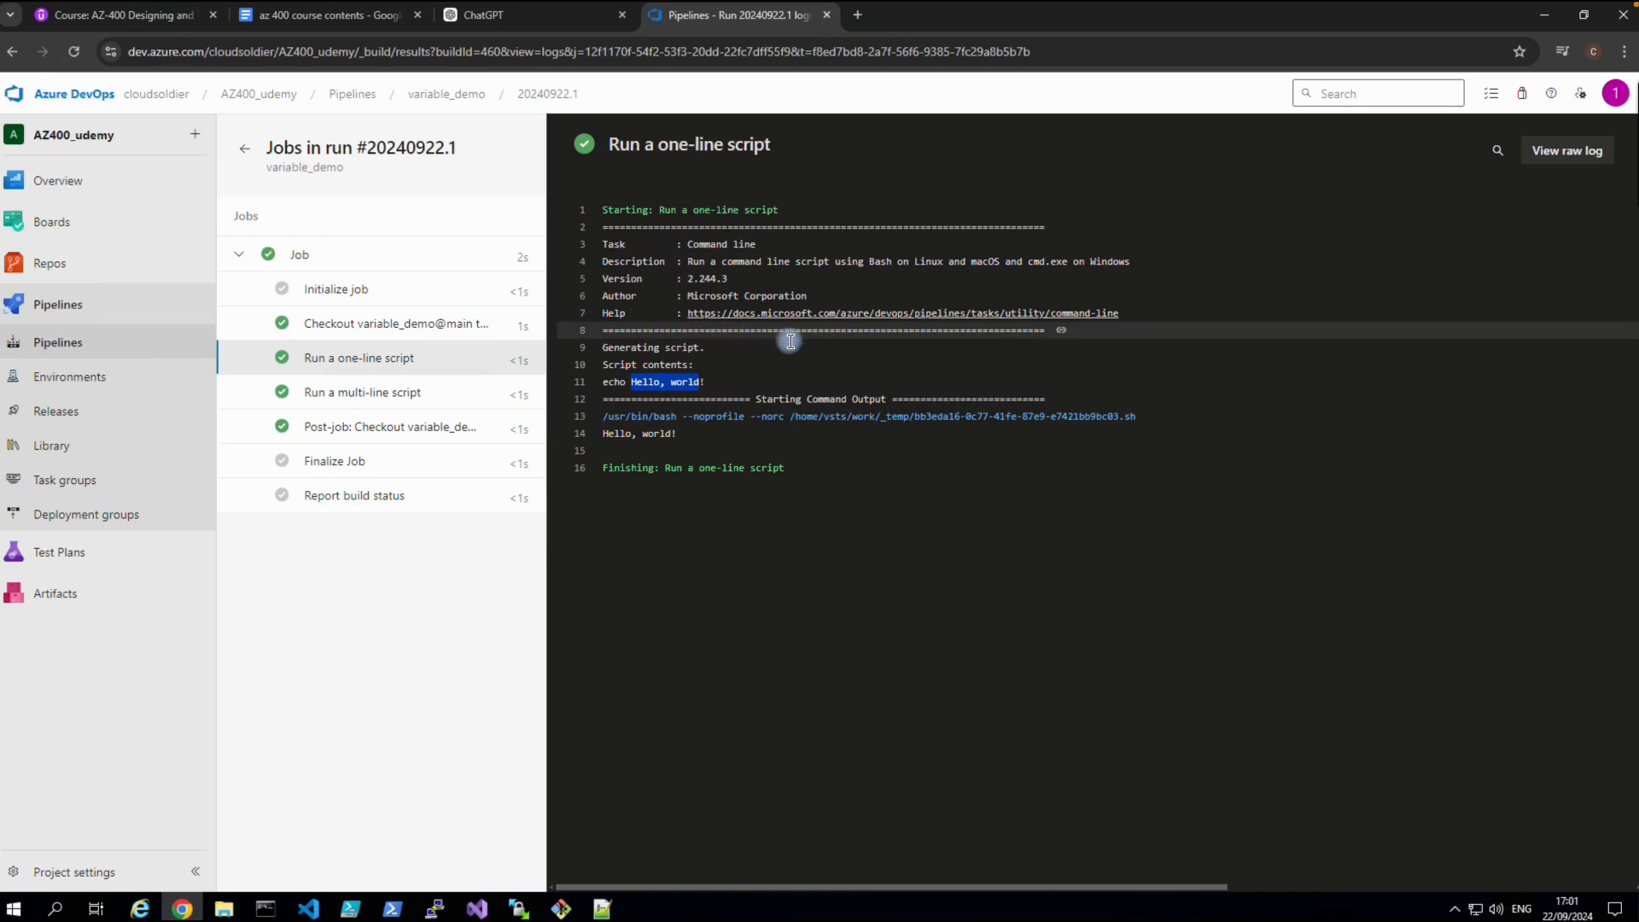
left_click(353, 96)
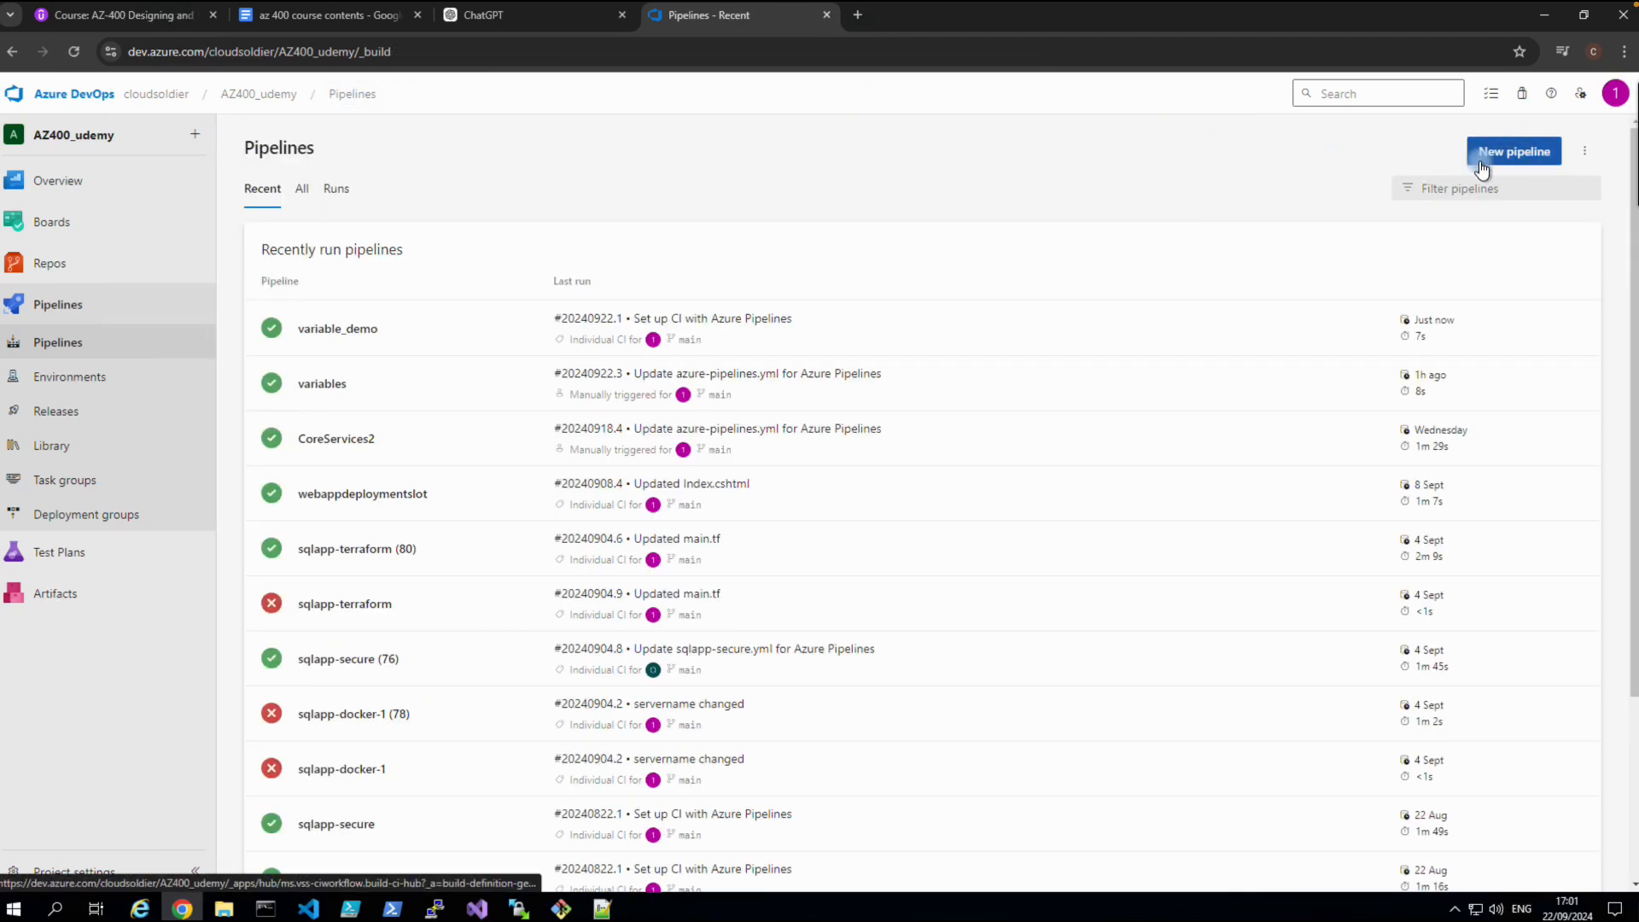
Open the variable_demo pipeline's azure-pipelines.yml in the YAML editor.
left_click(369, 333)
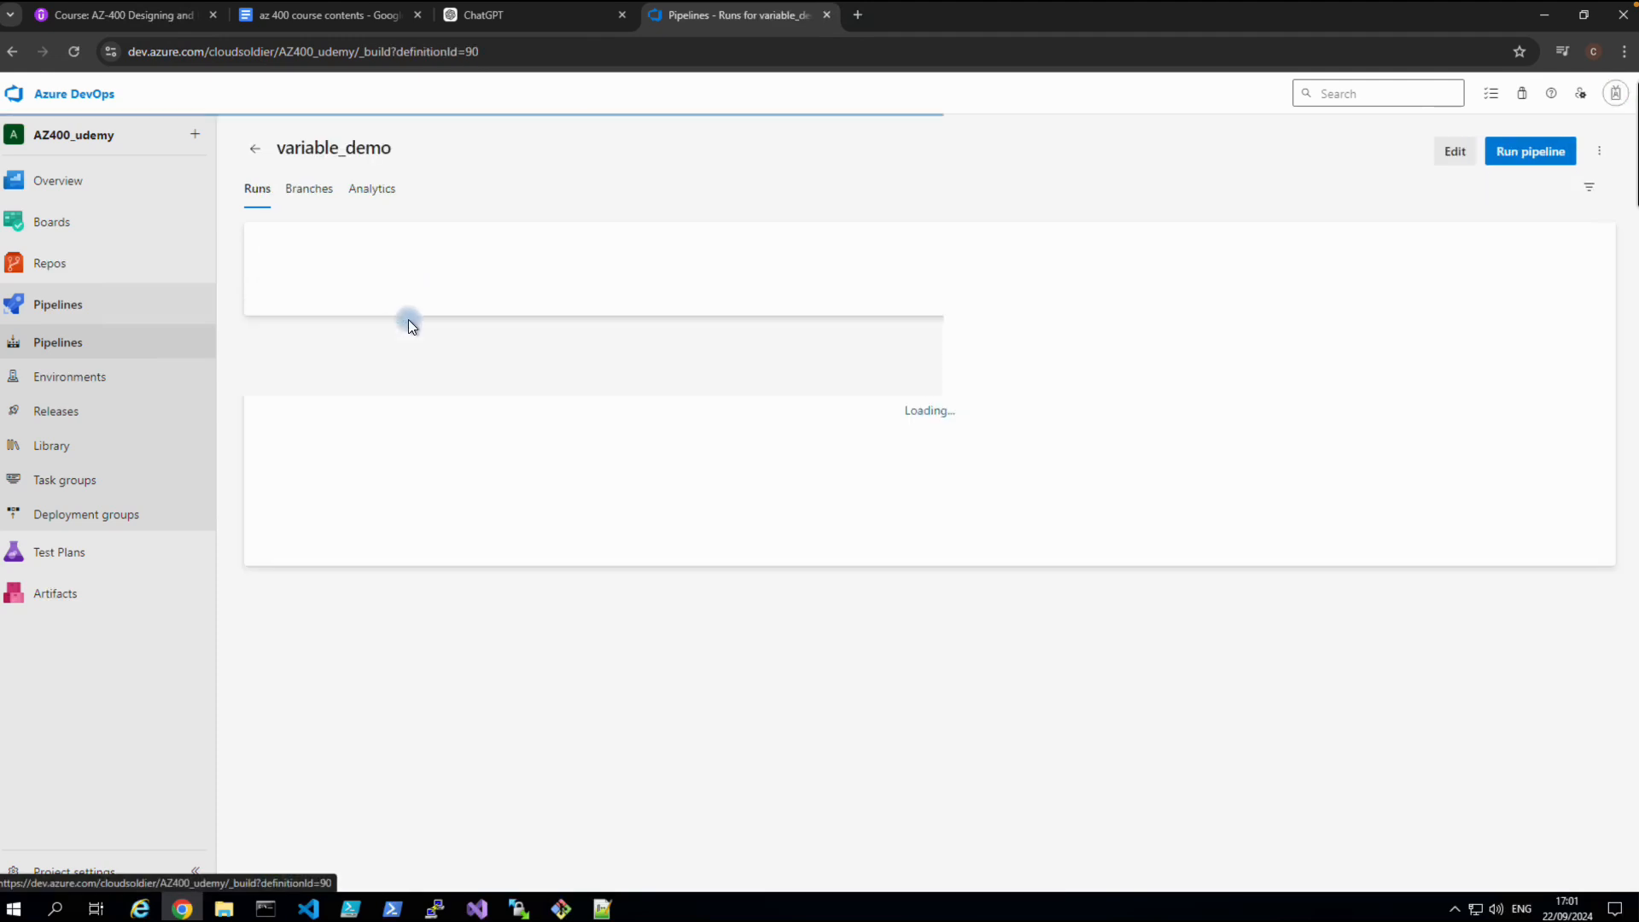
left_click(1462, 159)
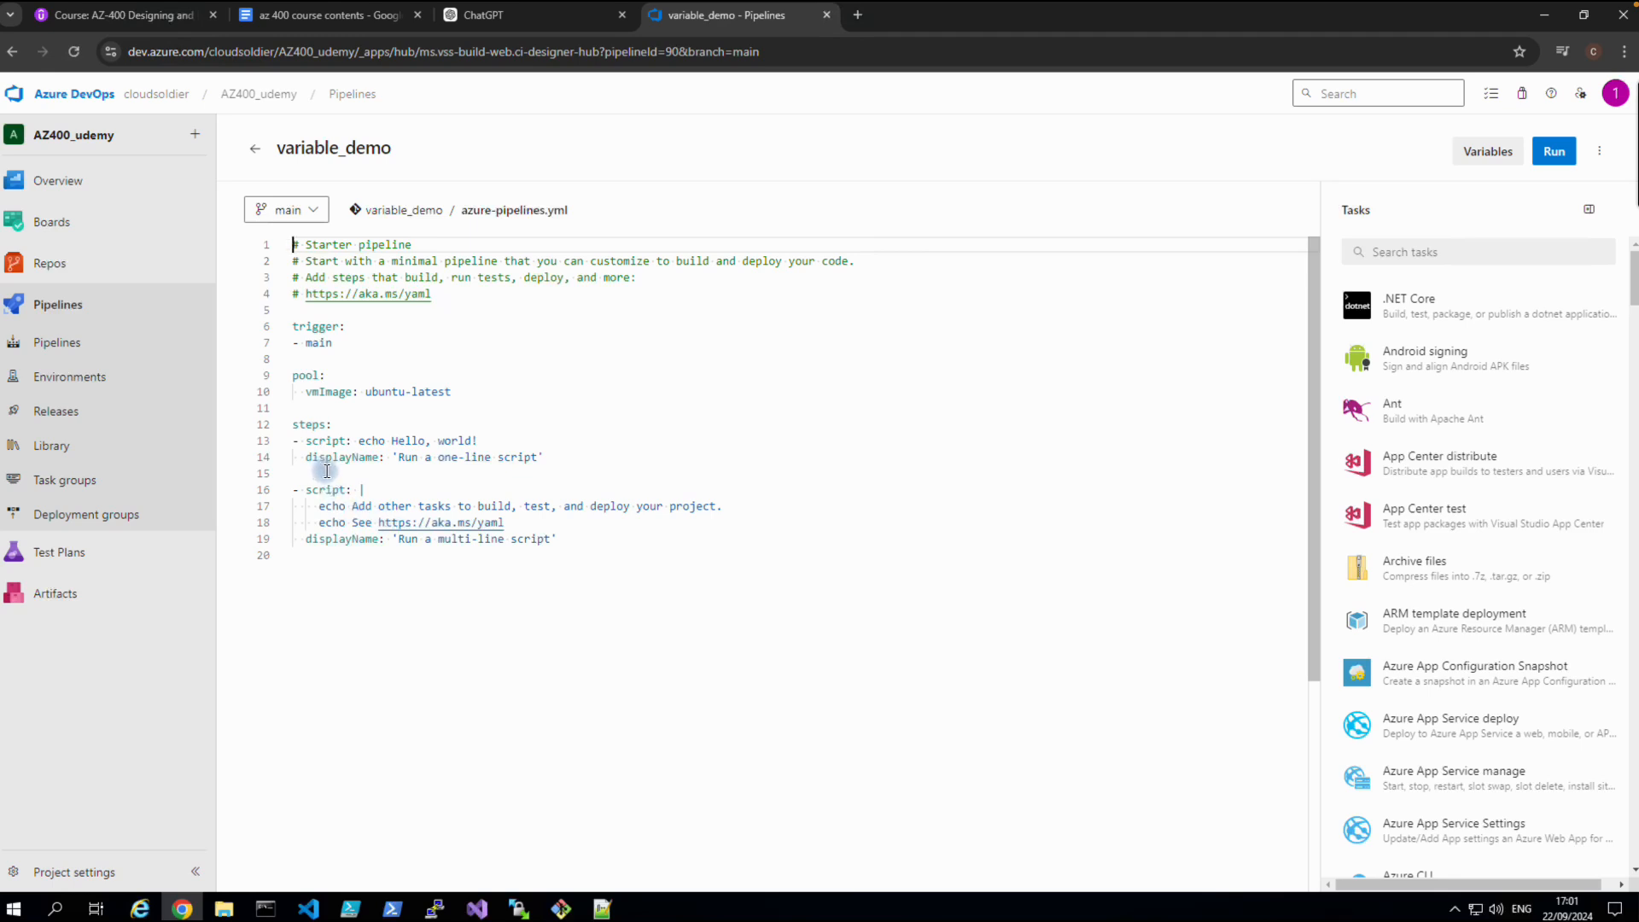
mouse_move(321, 465)
Copy the sample variables block and first echo $(databaseServerName) step from the course notes.
left_click(312, 30)
scroll(387, 438, "up", 2)
scroll(219, 490, "down", 4)
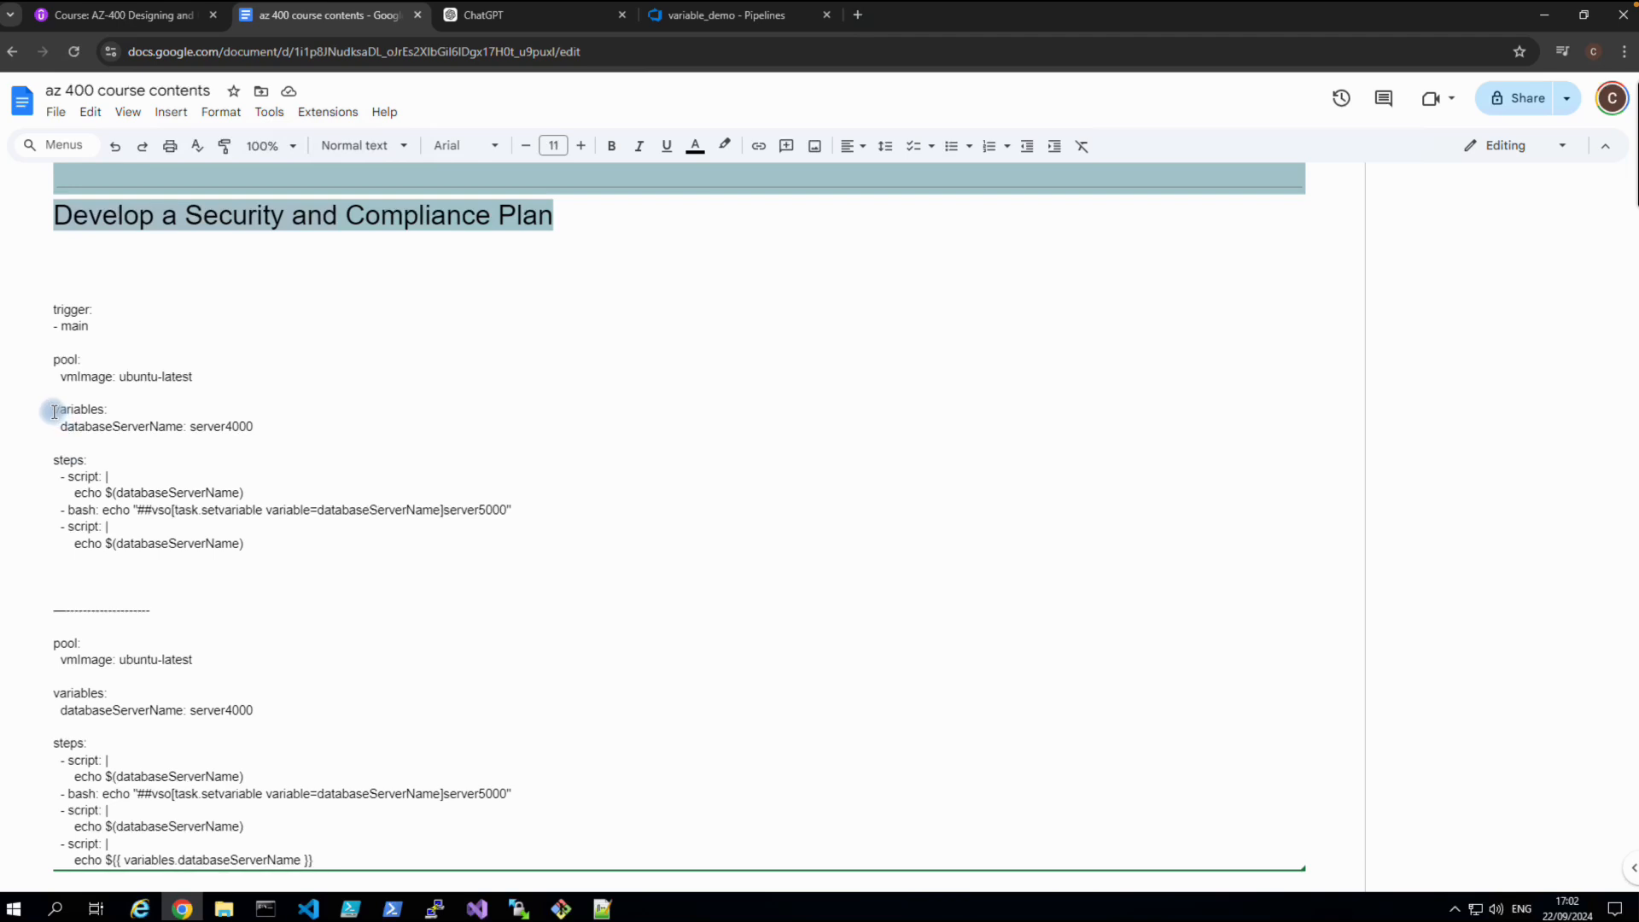
left_click_drag(54, 412, 245, 489)
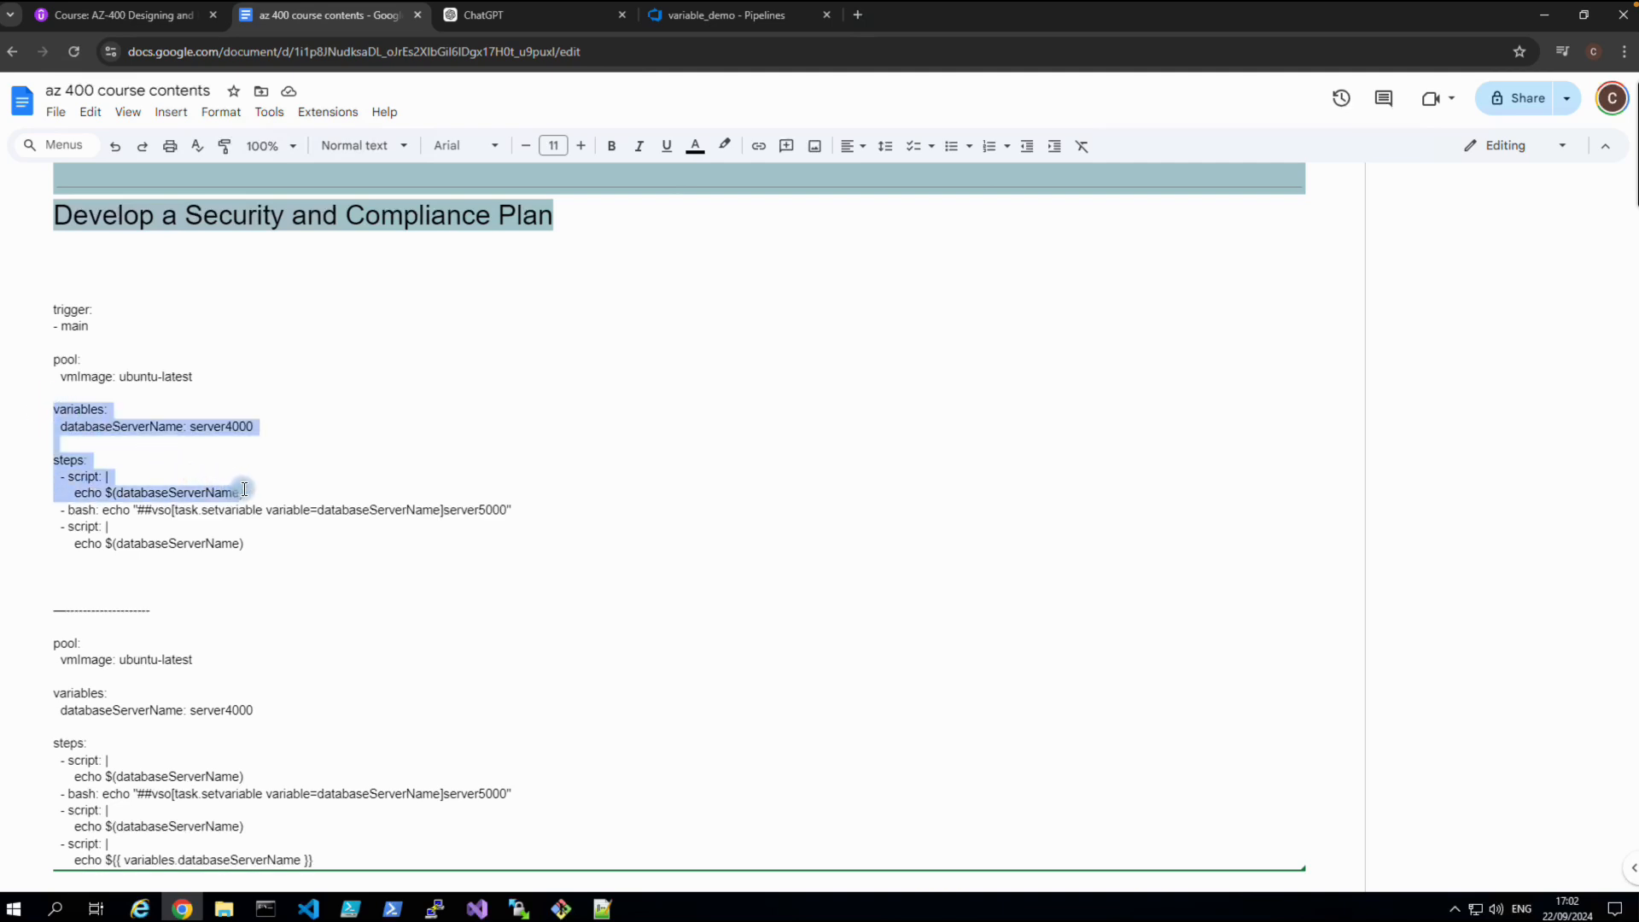
right_click(137, 421)
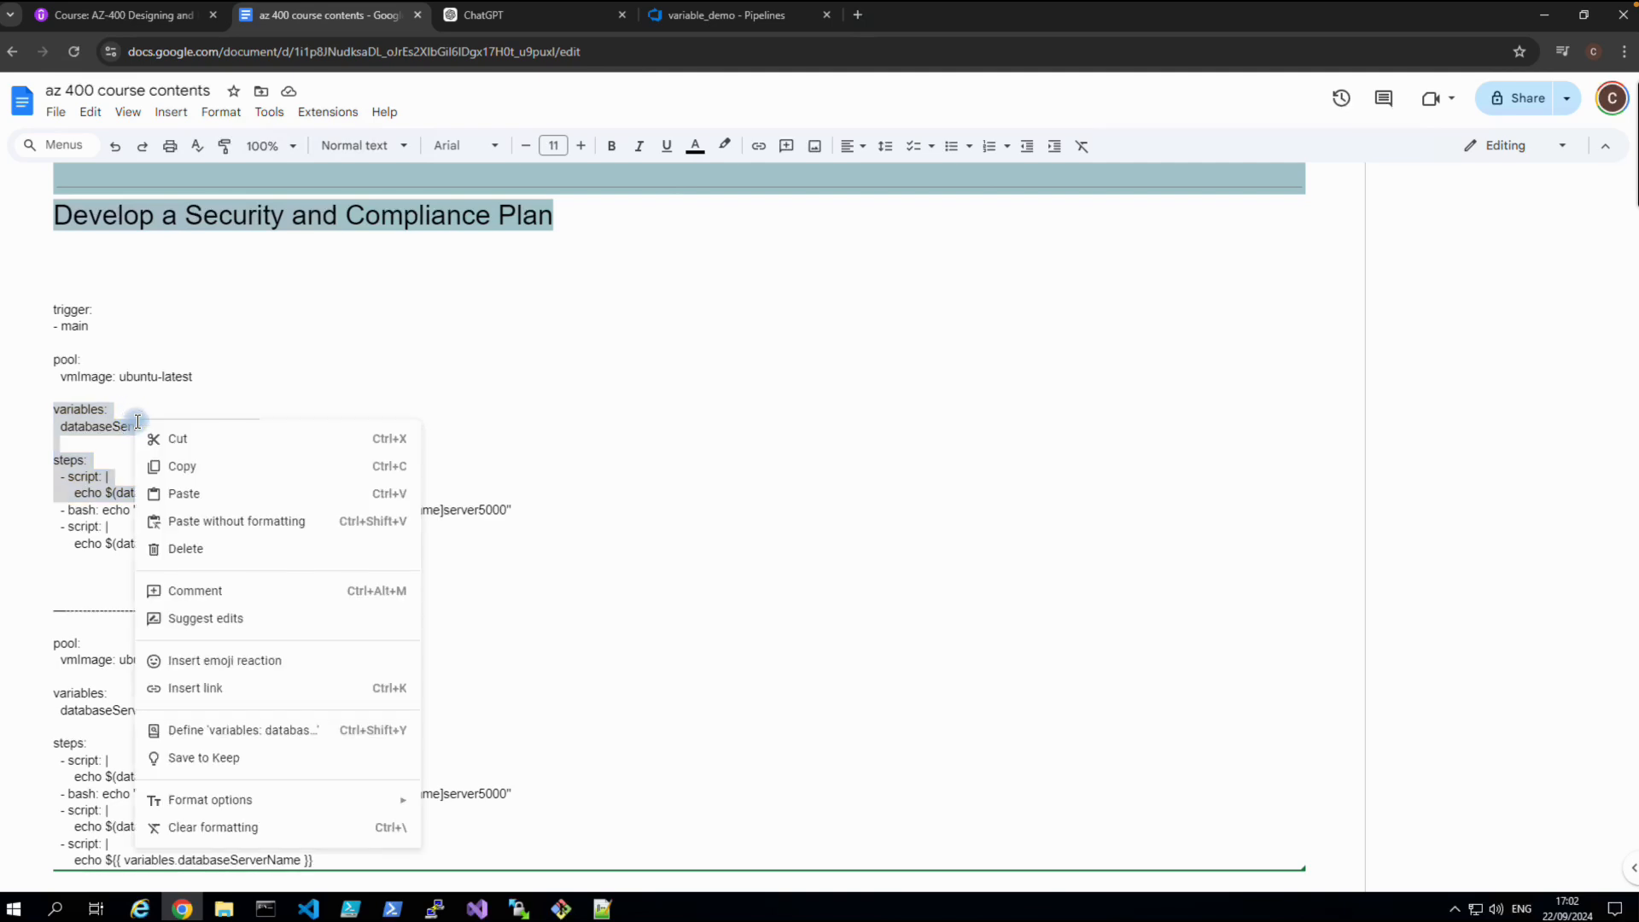
left_click(162, 462)
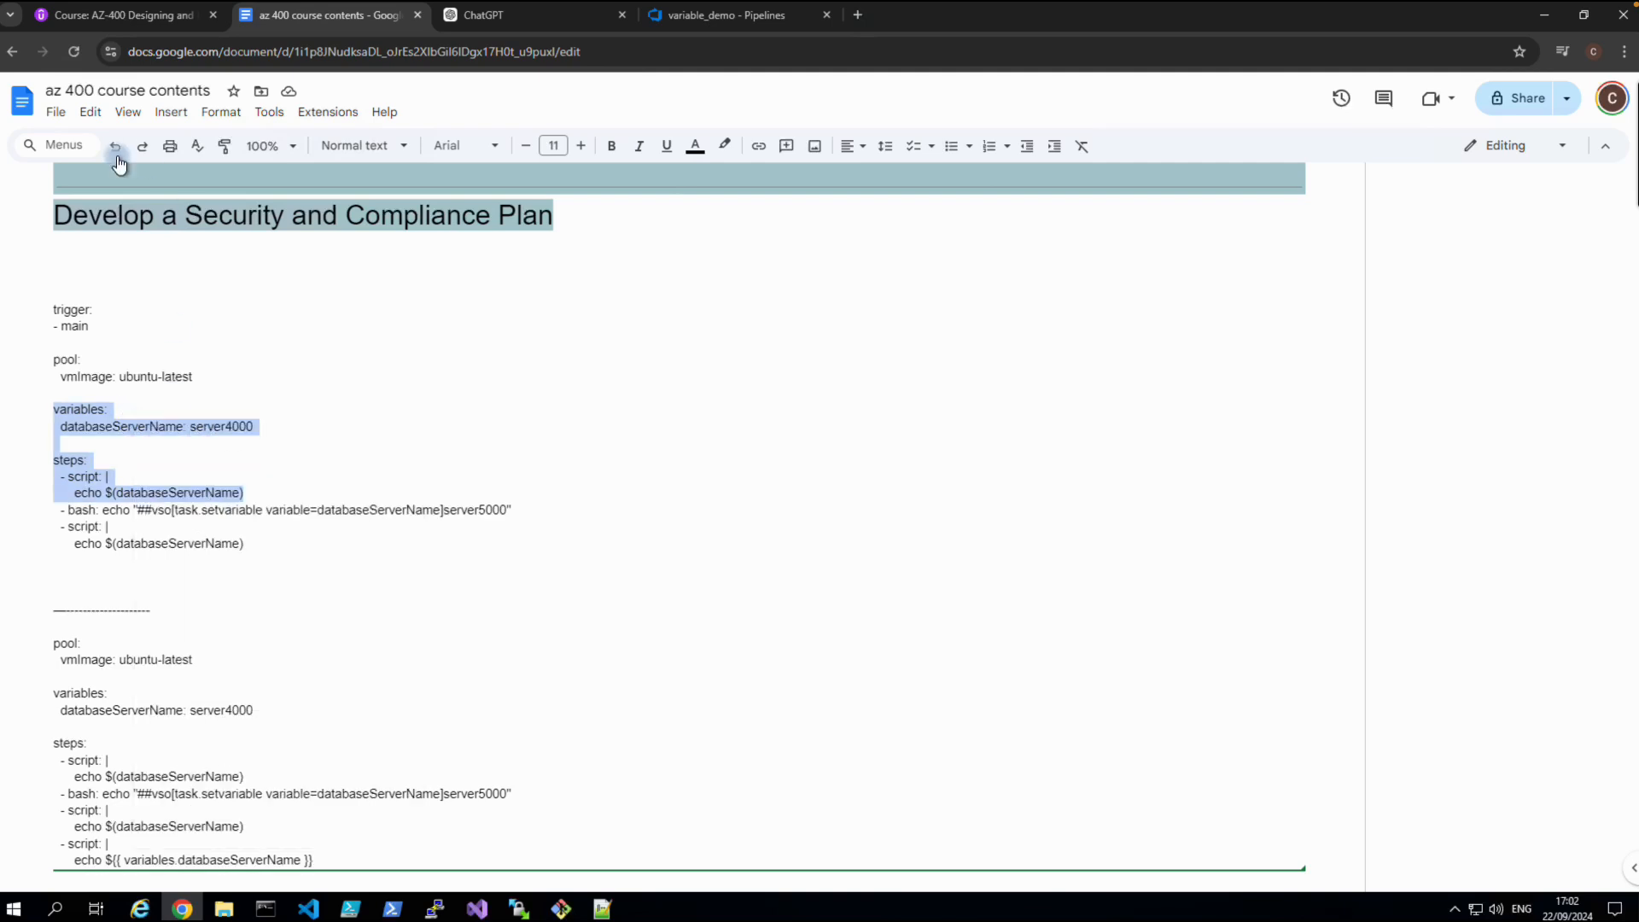
left_click(681, 17)
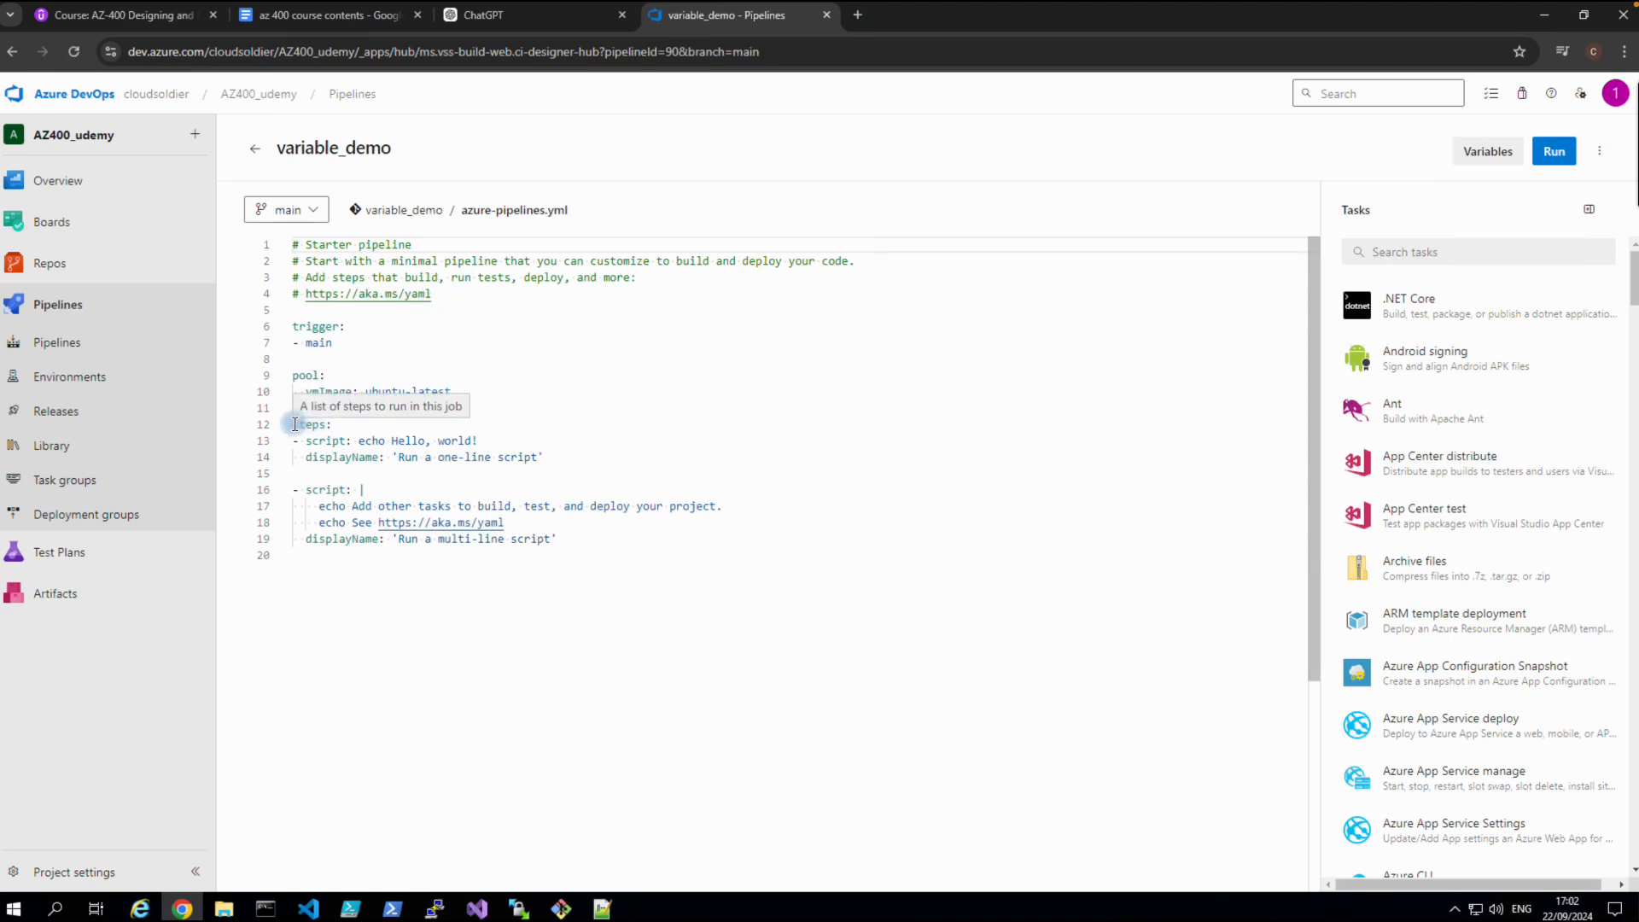
Paste the snippet over the old steps and change databaseServerName from server4000 to kashsqlserver.
left_click_drag(294, 424, 556, 550)
key("ctrl+v")
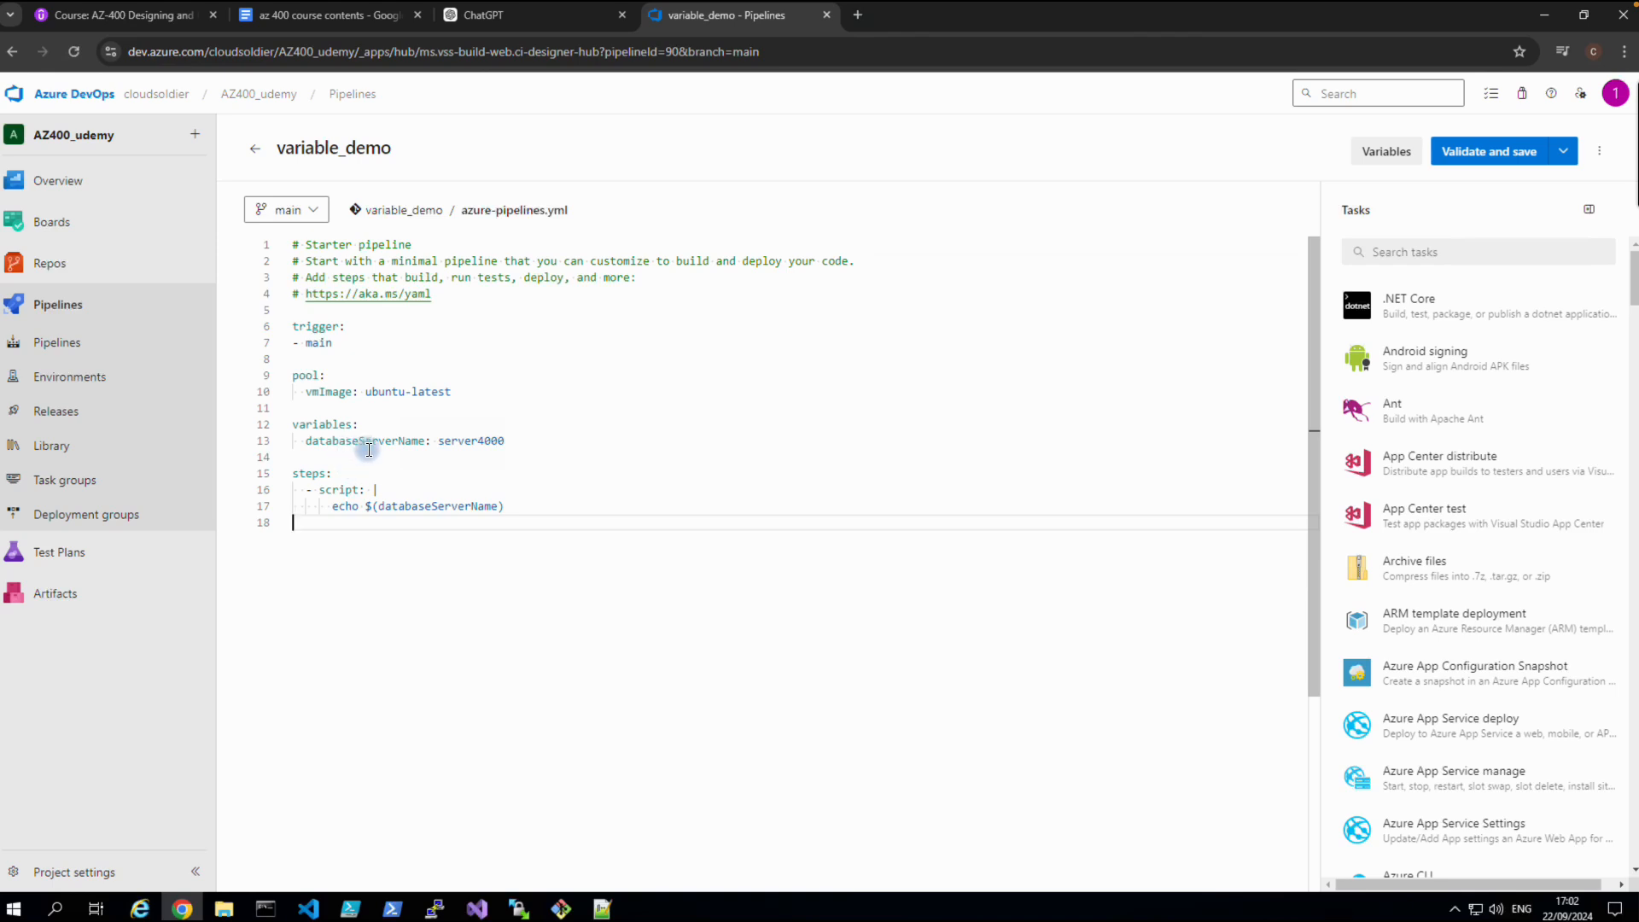
left_click(525, 442)
key("BackSpace")
key("BackSpace")
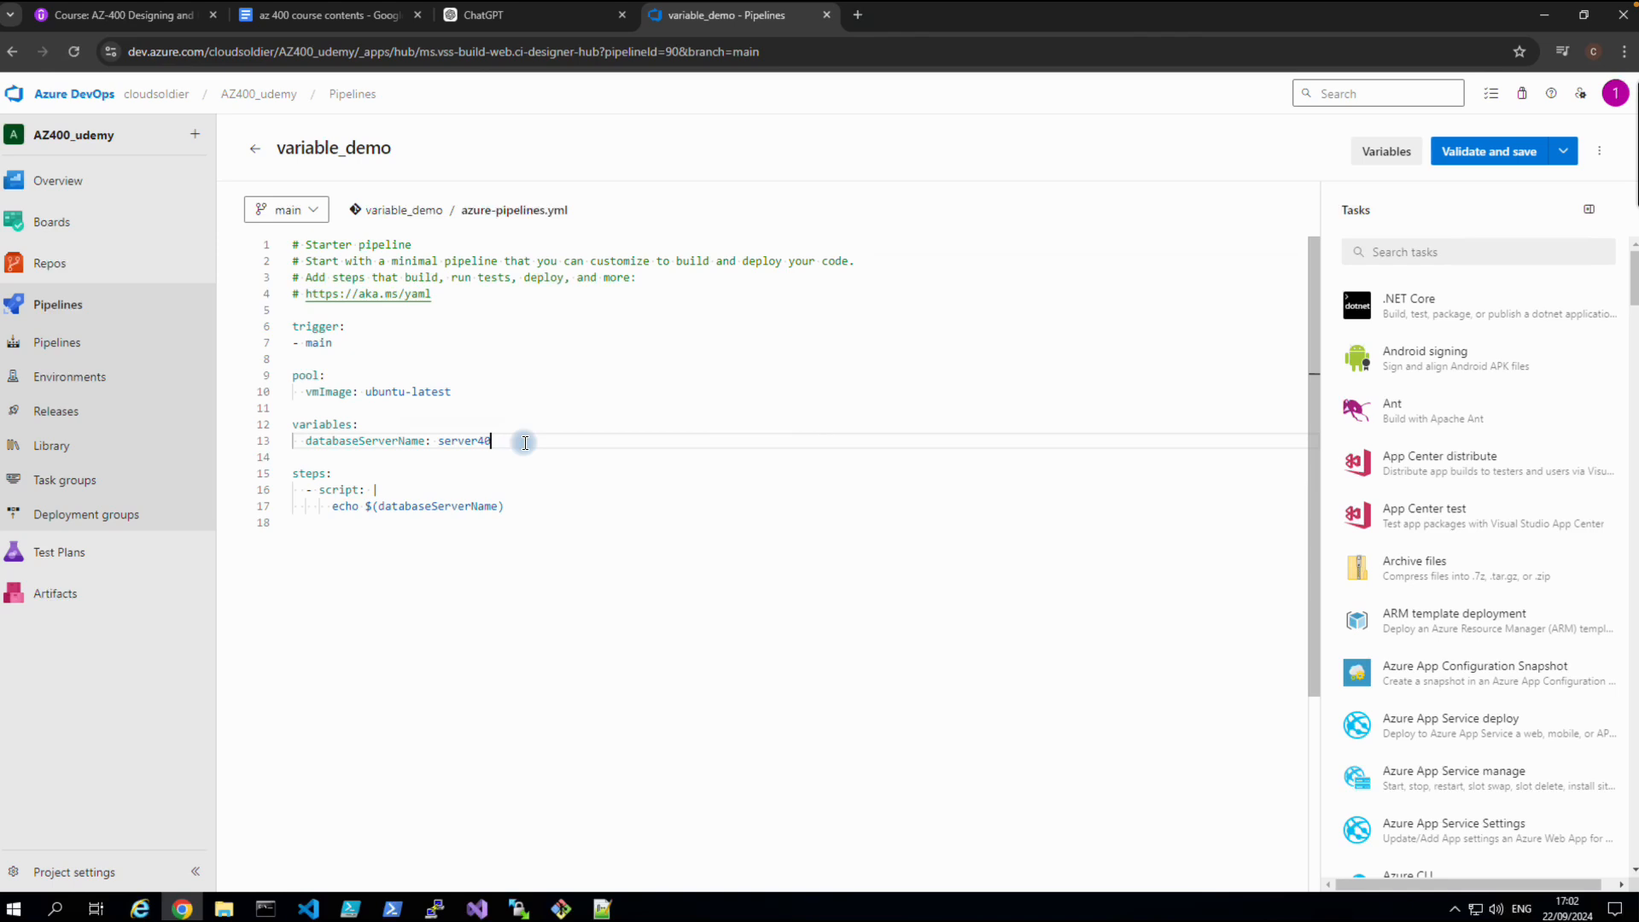
key("BackSpace")
key("BackSpace")
key("BackSpace")
type("kashsqlserv")
Validate and save the YAML with a commit message about defining the database server name variable.
left_click(1485, 154)
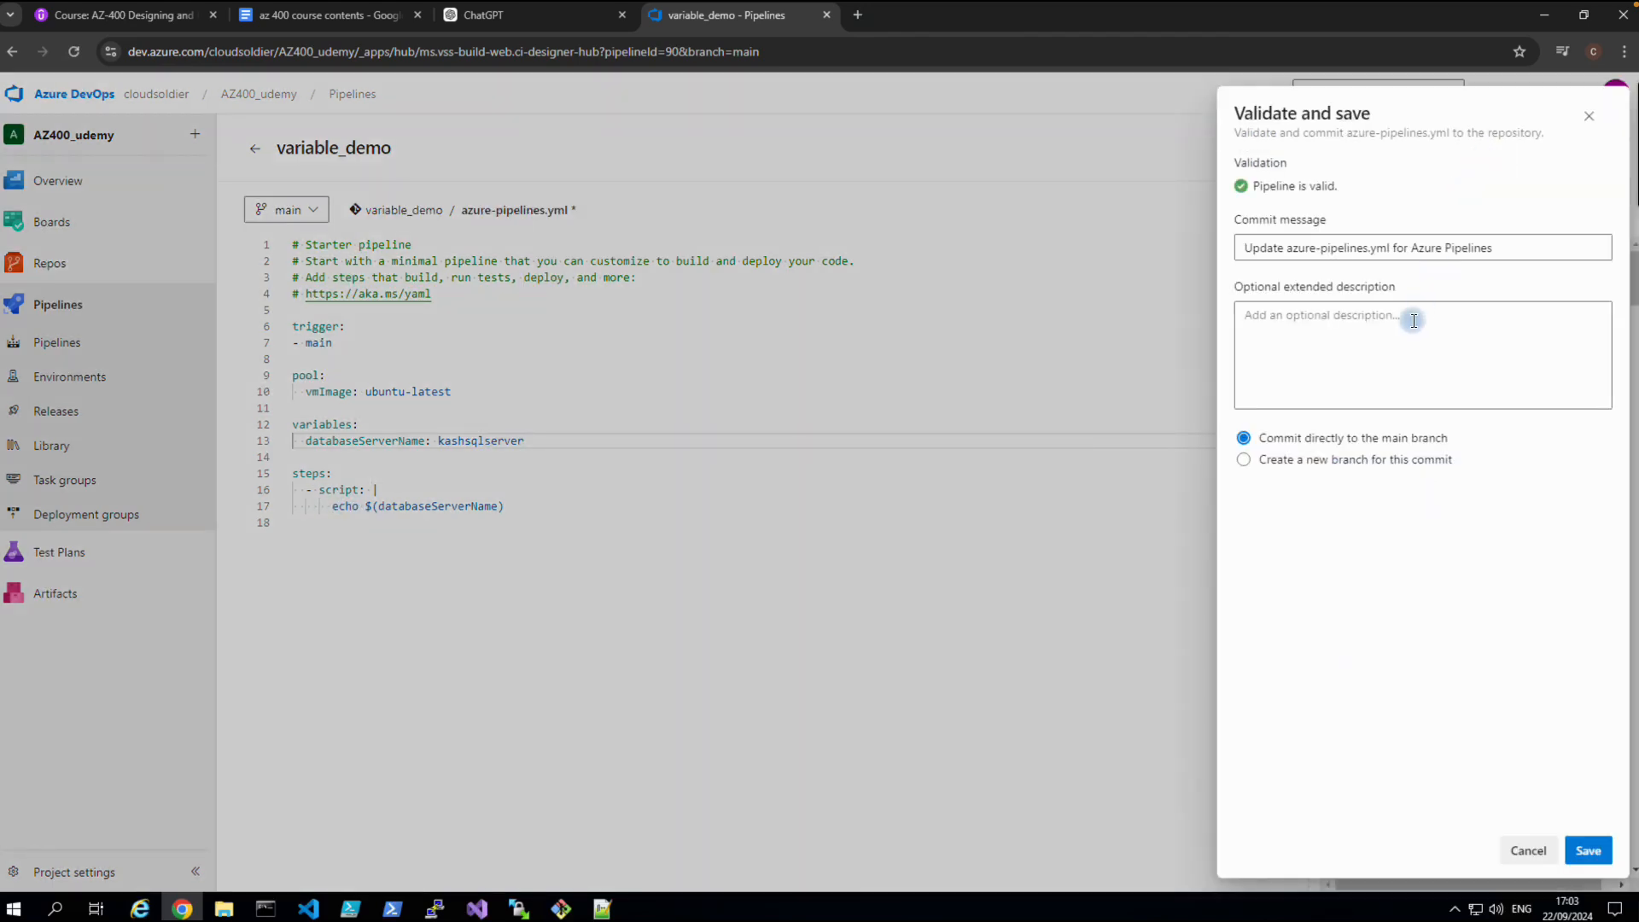
left_click(1297, 245)
type("var")
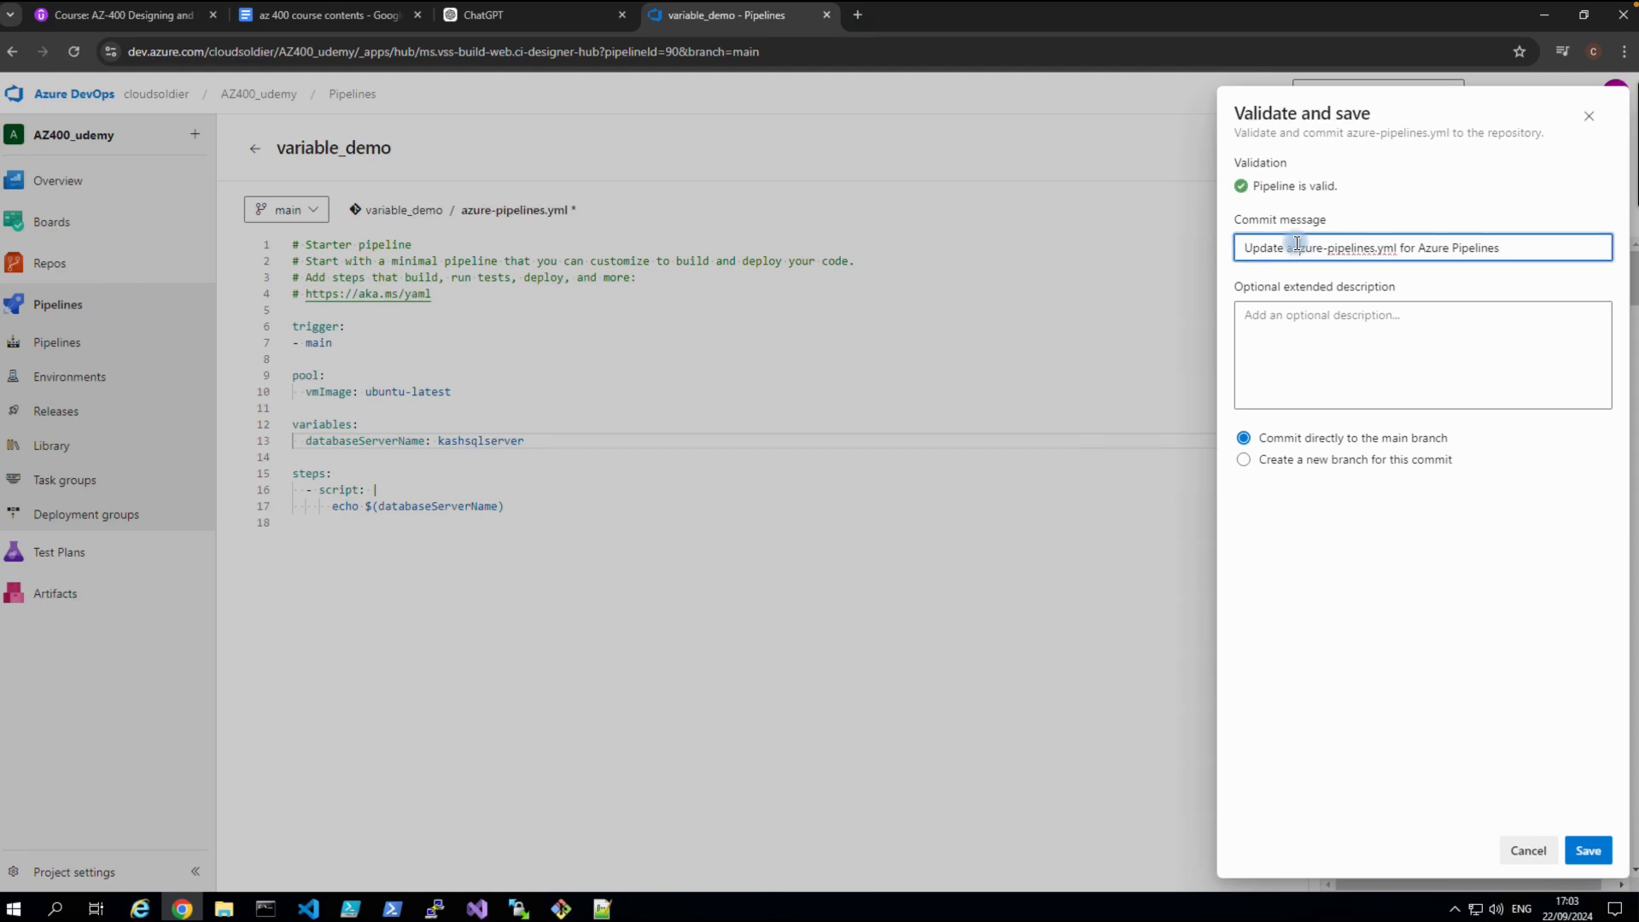
key("BackSpace")
key("BackSpace")
key("BackSpace")
key("BackSpace")
key("BackSpace")
key("BackSpace")
key("BackSpace")
key("BackSpace")
key("BackSpace")
key("BackSpace")
key("BackSpace")
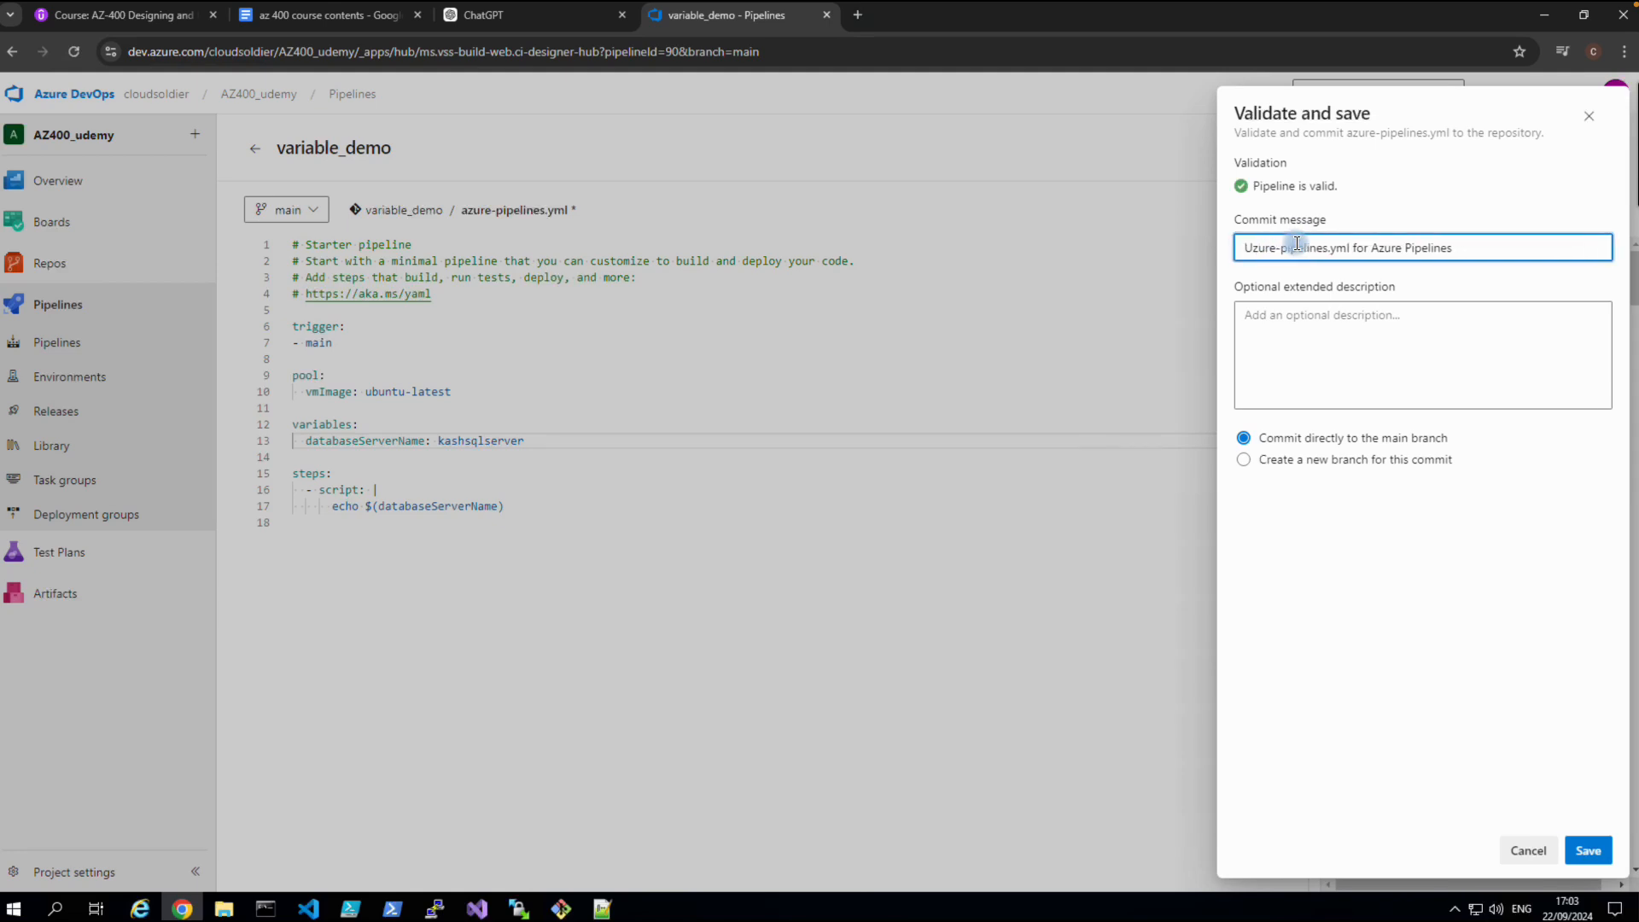
key("Delete")
key("Delete")
key("Delete")
key("Delete")
key("Delete")
key("Delete")
key("Delete")
key("Delete")
key("Delete")
key("Delete")
key("Delete")
key("Delete")
key("Delete")
key("Delete")
key("Delete")
key("Delete")
key("Delete")
key("Delete")
key("Delete")
key("Delete")
key("Delete")
key("Delete")
key("Delete")
key("Delete")
key("Delete")
key("Delete")
key("Delete")
key("Delete")
key("Delete")
key("Delete")
key("Delete")
key("Delete")
key("Delete")
key("Delete")
key("Delete")
key("Delete")
key("Delete")
key("Delete")
type("df")
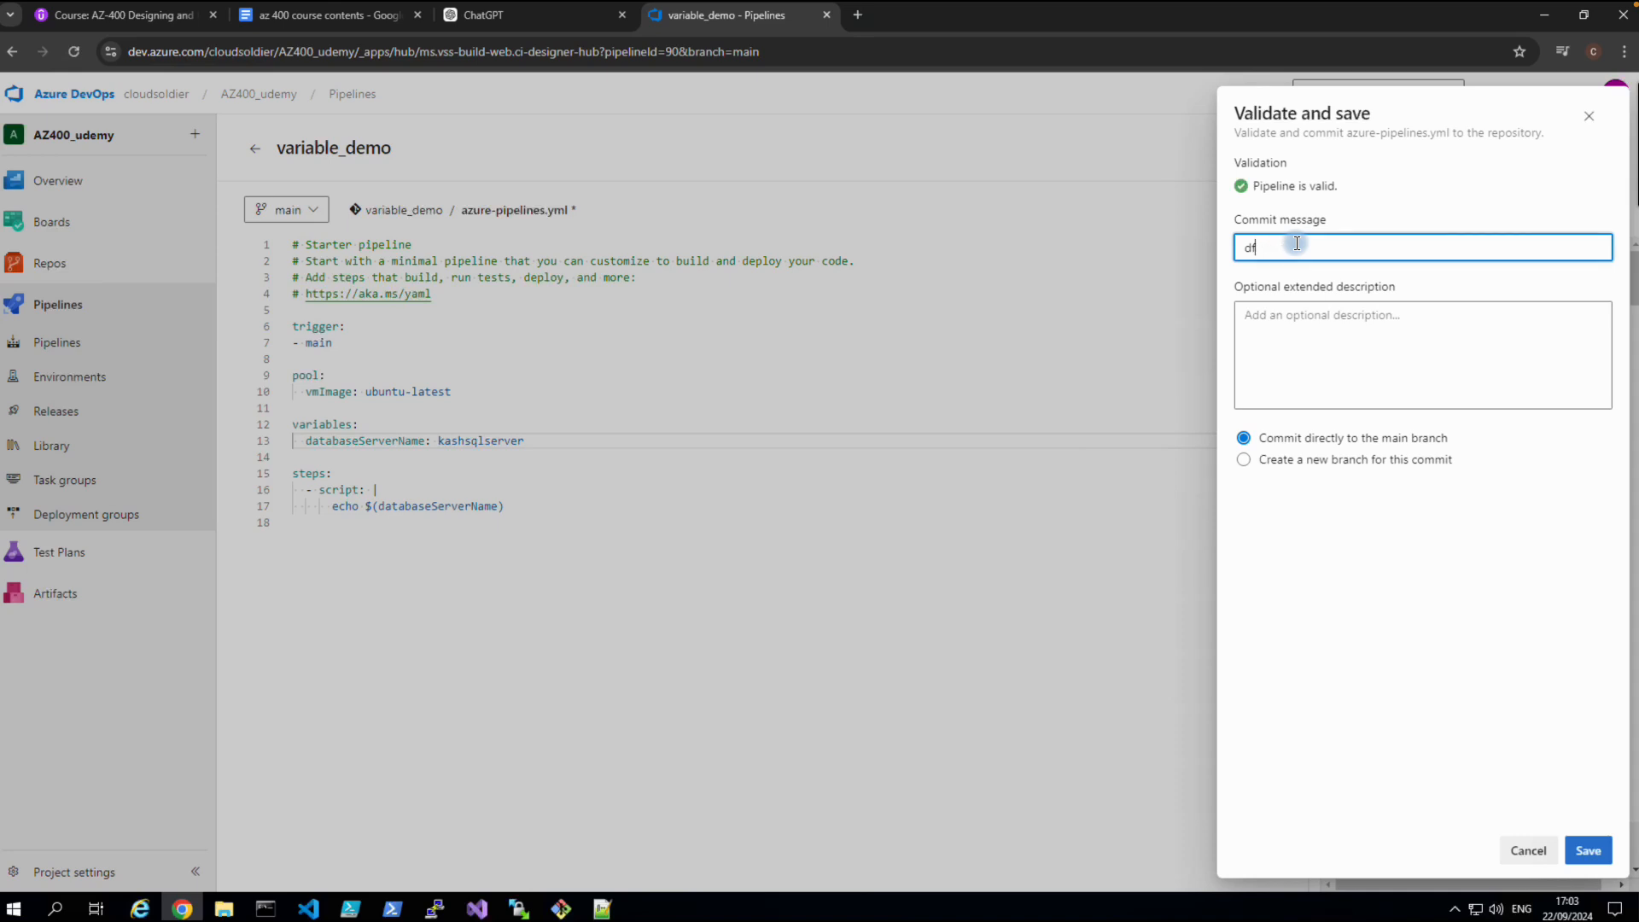
type("iningning our databs")
type("Severname varialble")
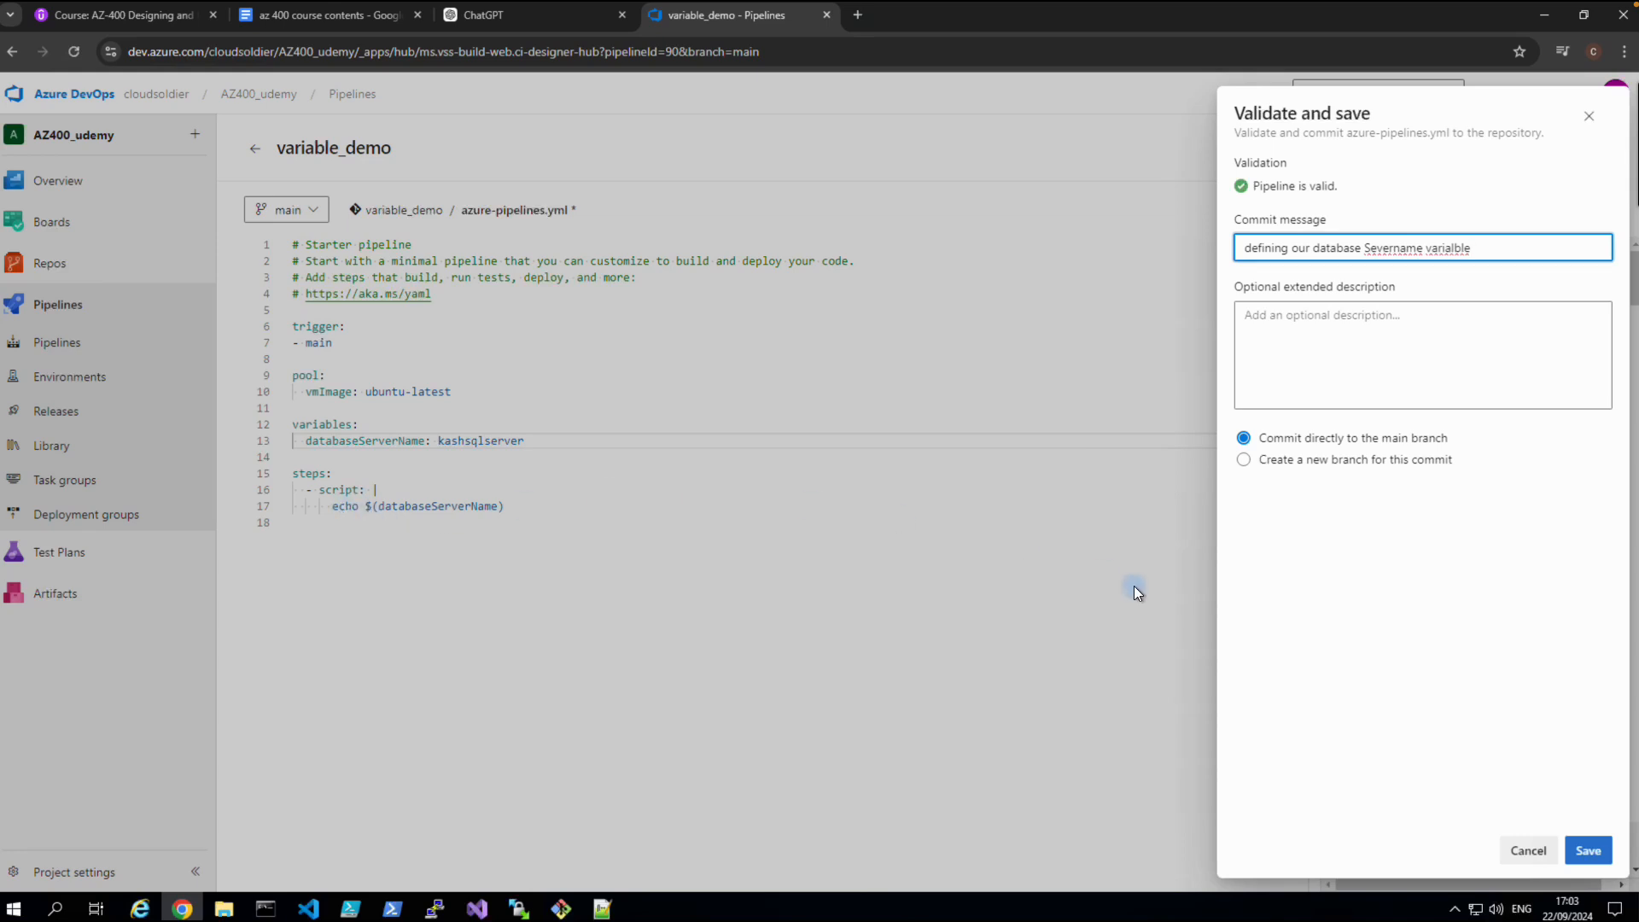
left_click(1578, 854)
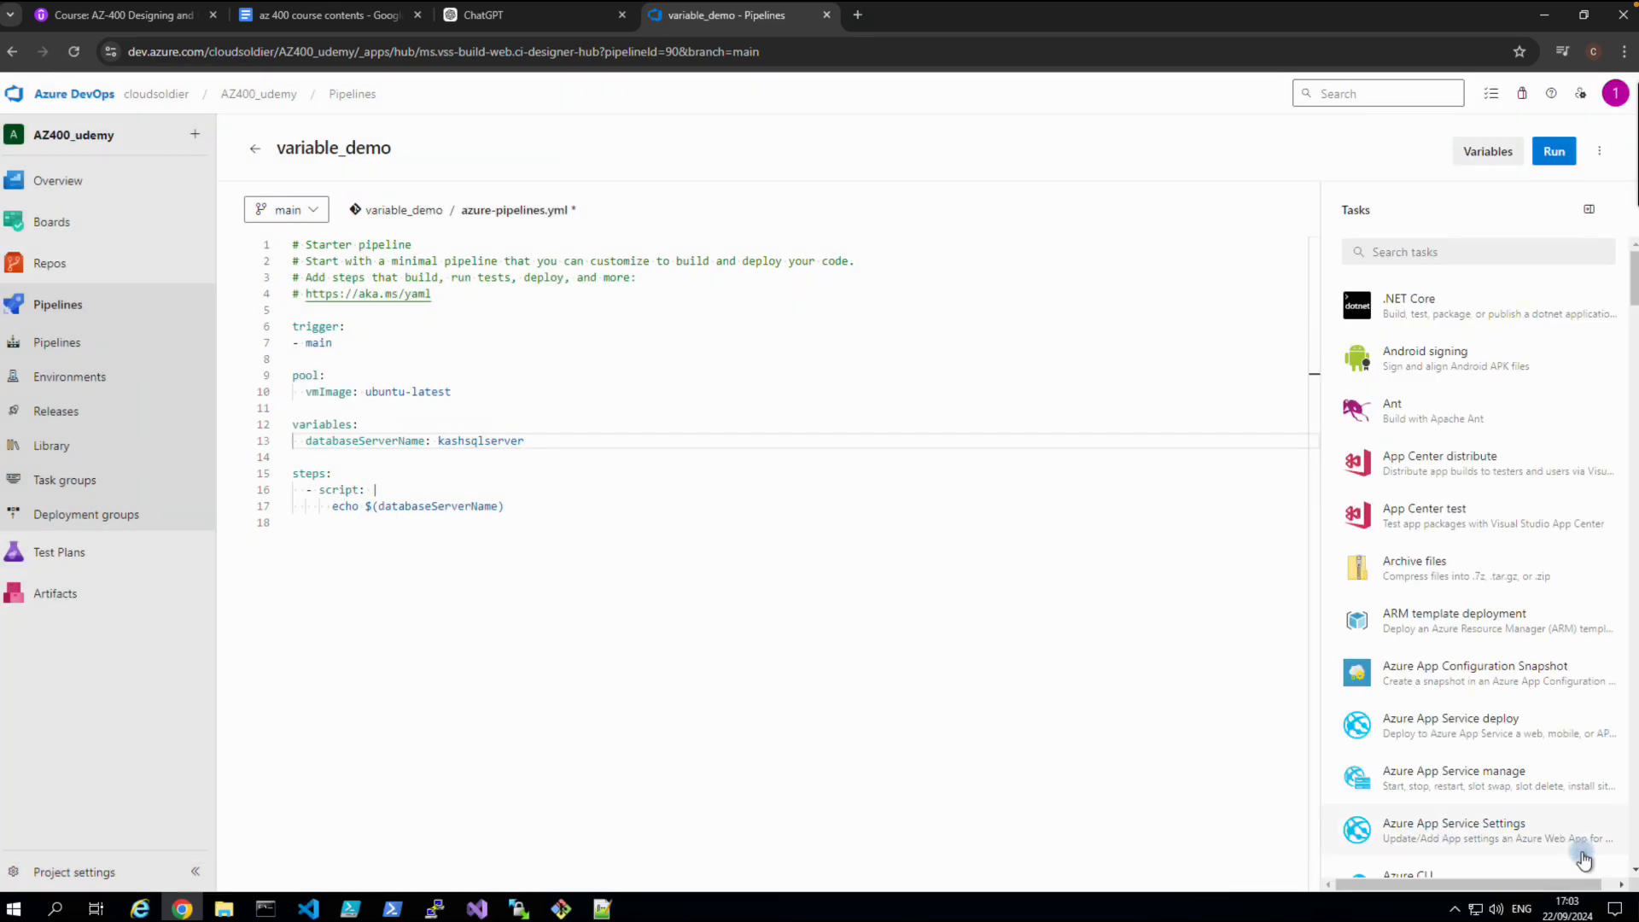
Run variable_demo and view run #20240922.3's CmdLine log printing kashsqlserver.
left_click(1554, 151)
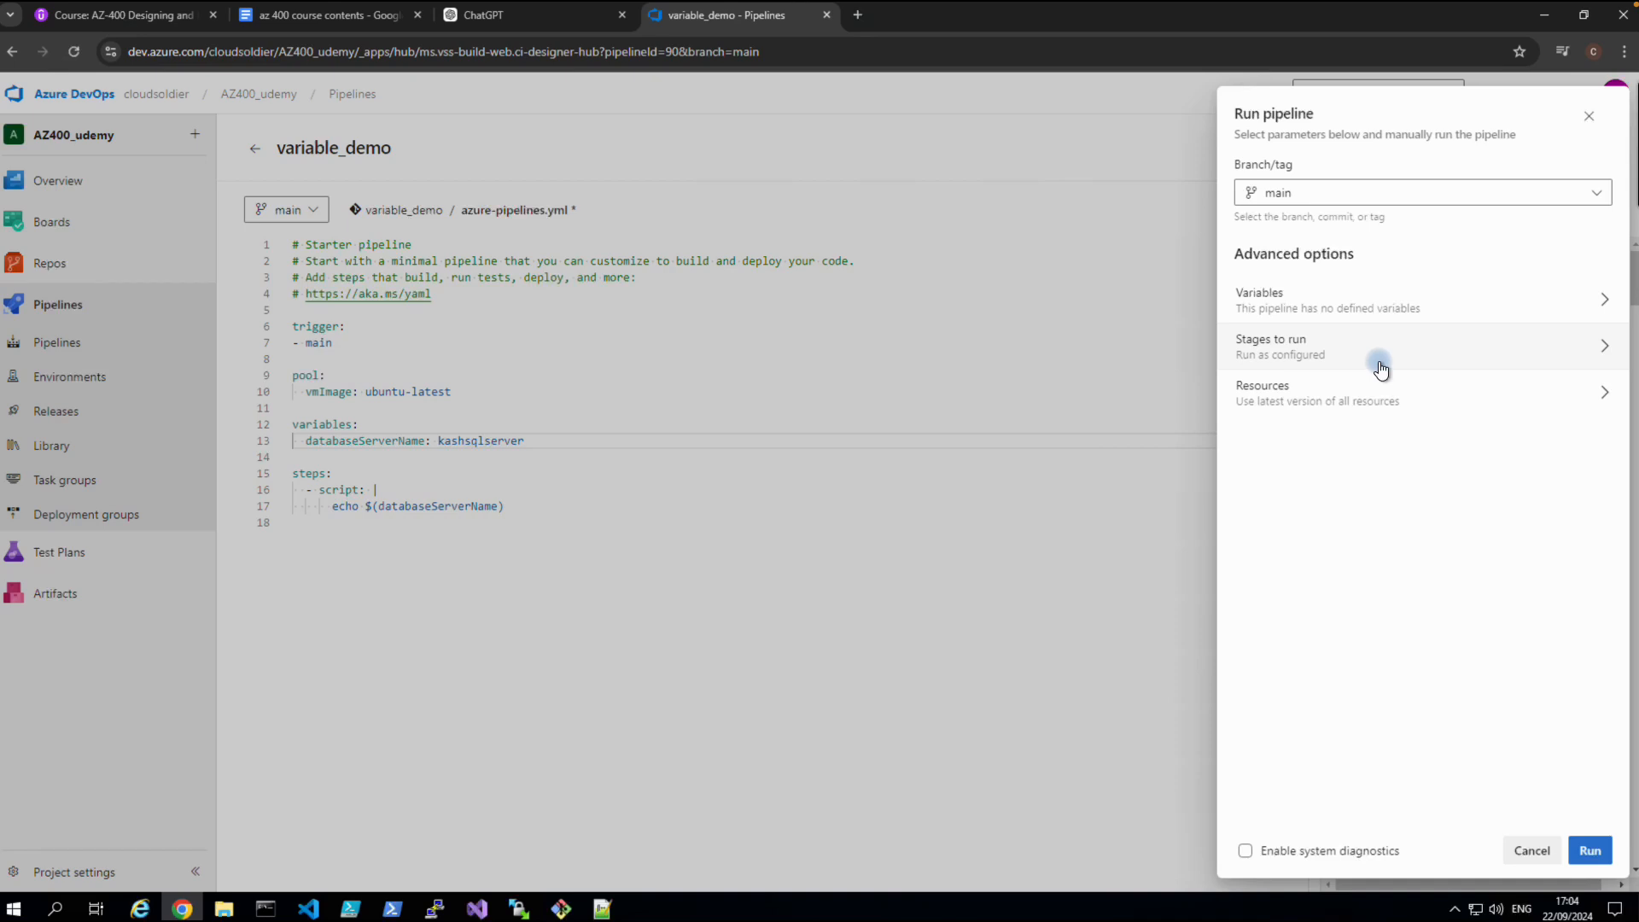
left_click(1584, 847)
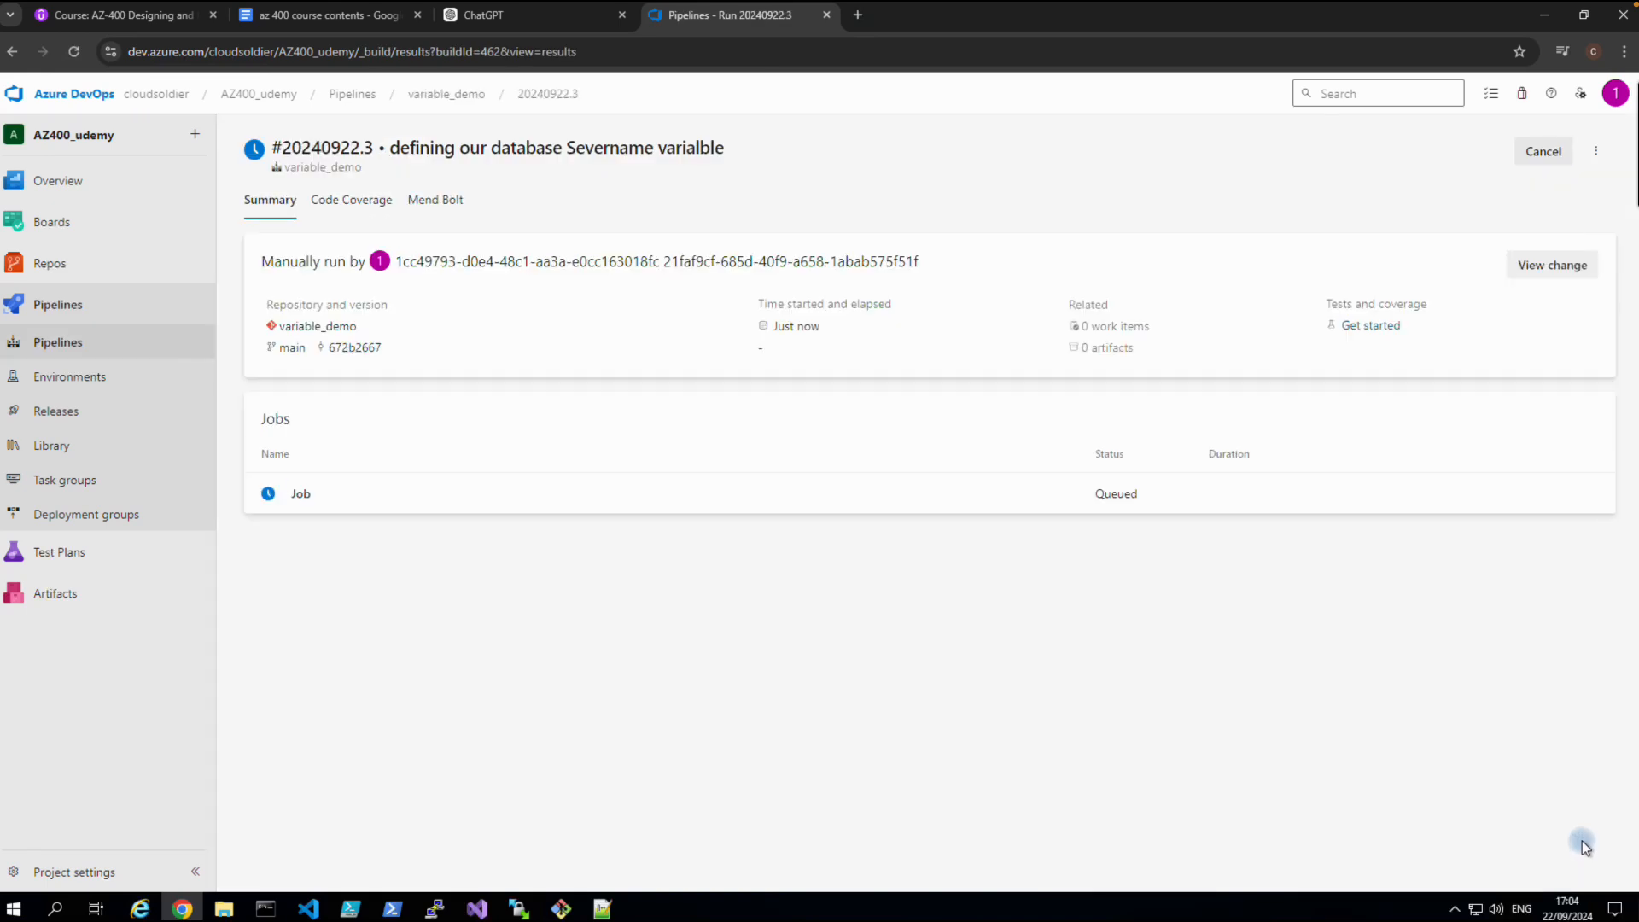
left_click(307, 493)
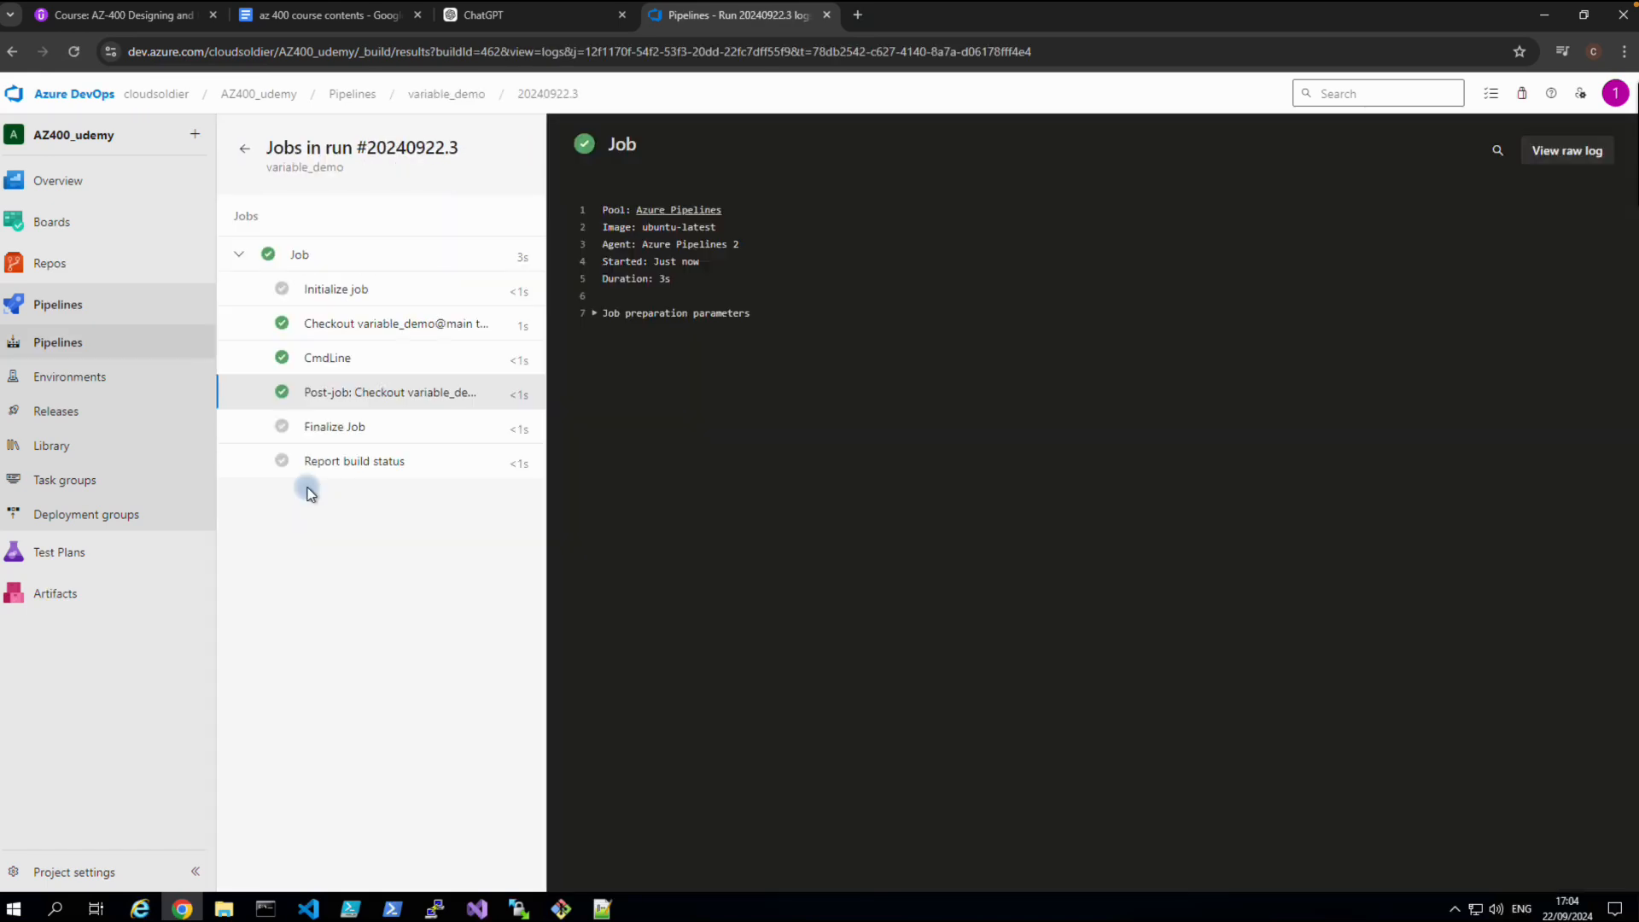
left_click(335, 358)
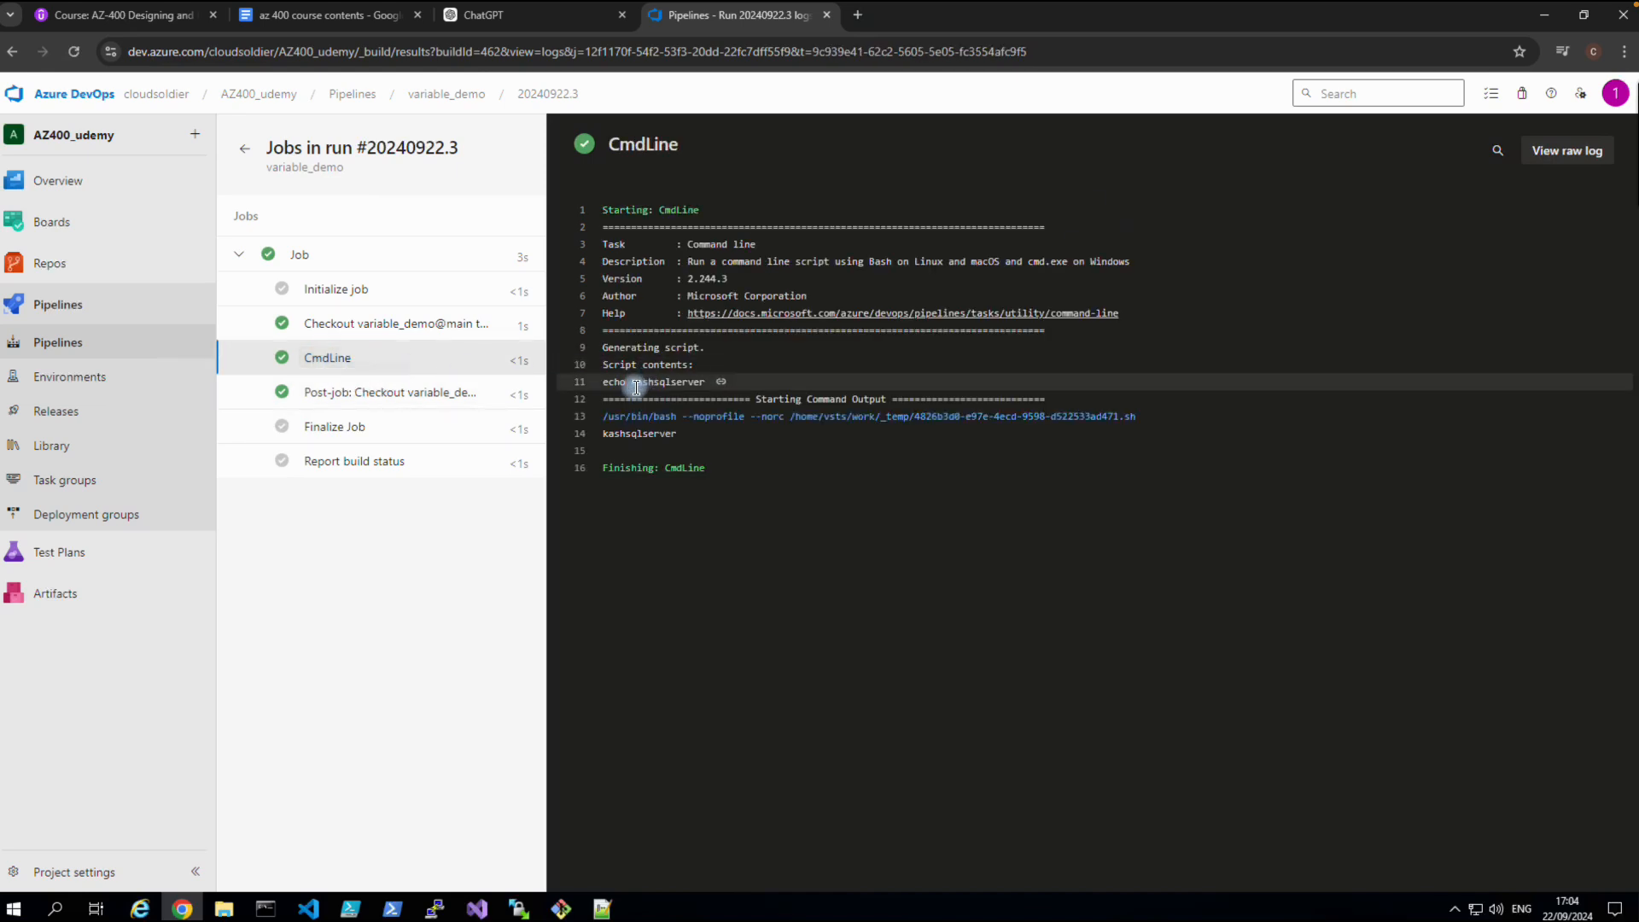
left_click_drag(633, 384, 705, 384)
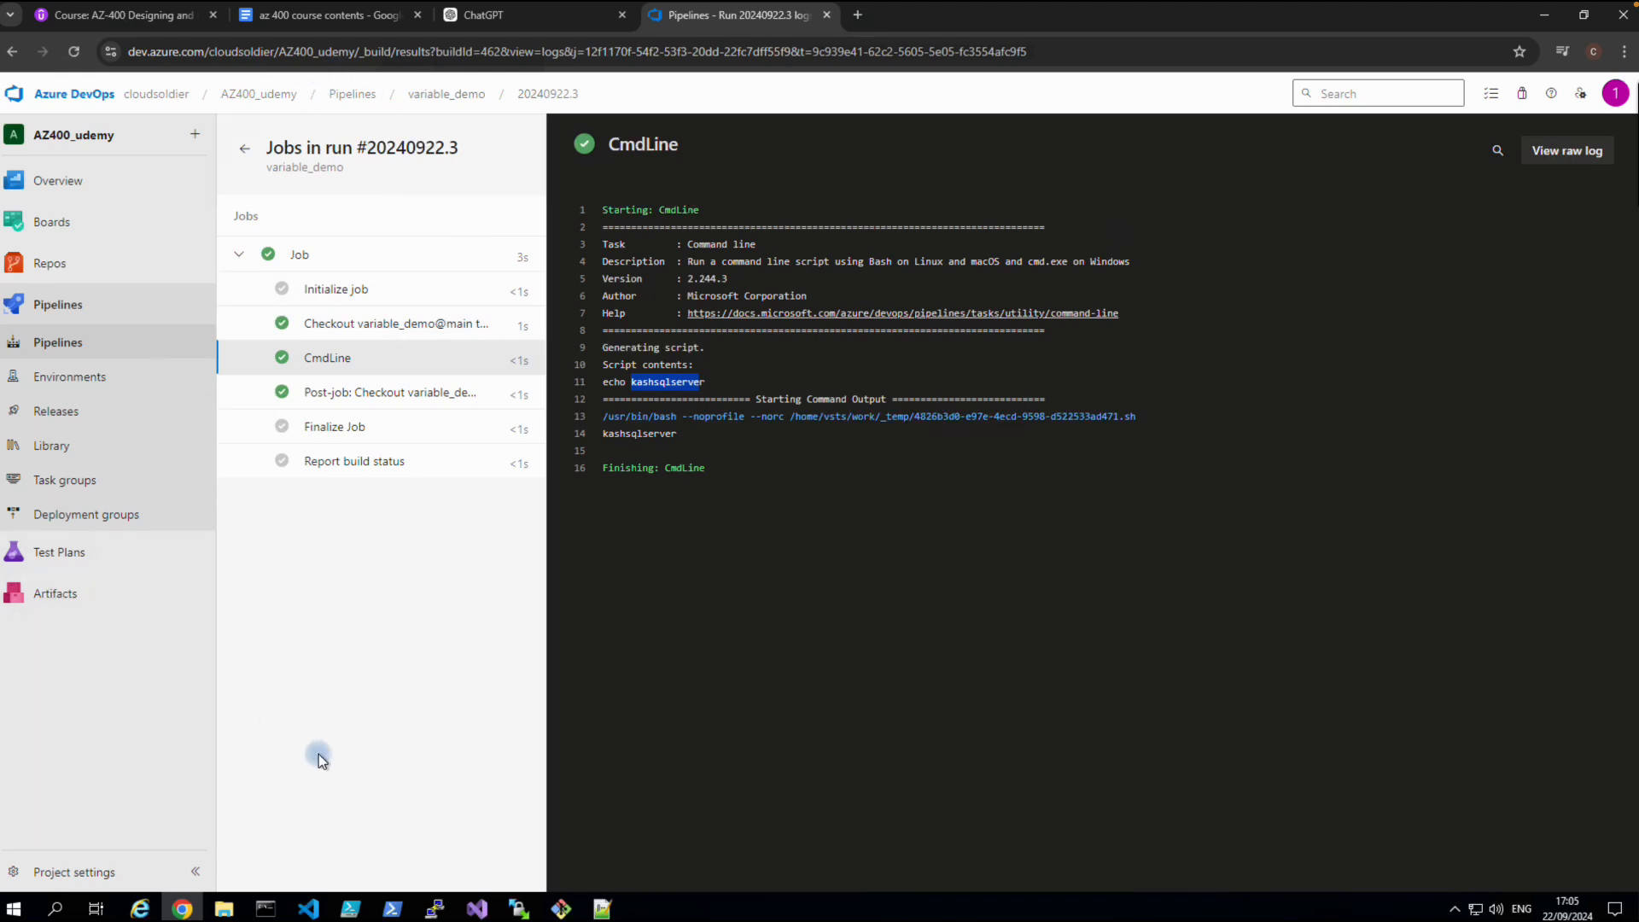
mouse_move(340, 13)
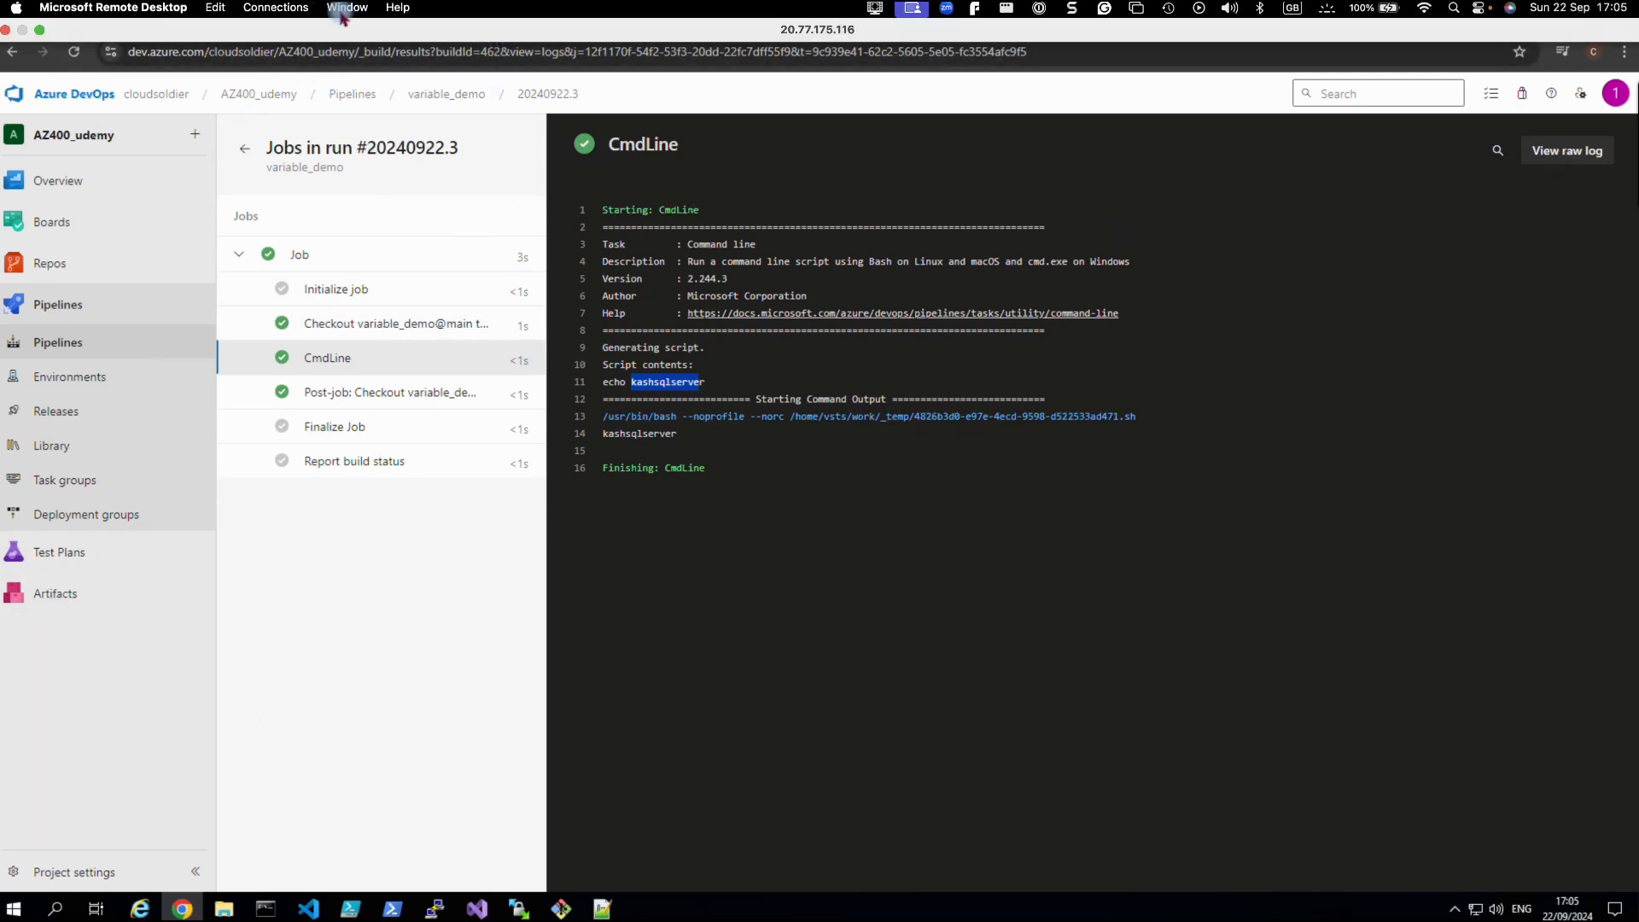
Open the variable_demo pipeline's YAML in the editor.
left_click(82, 357)
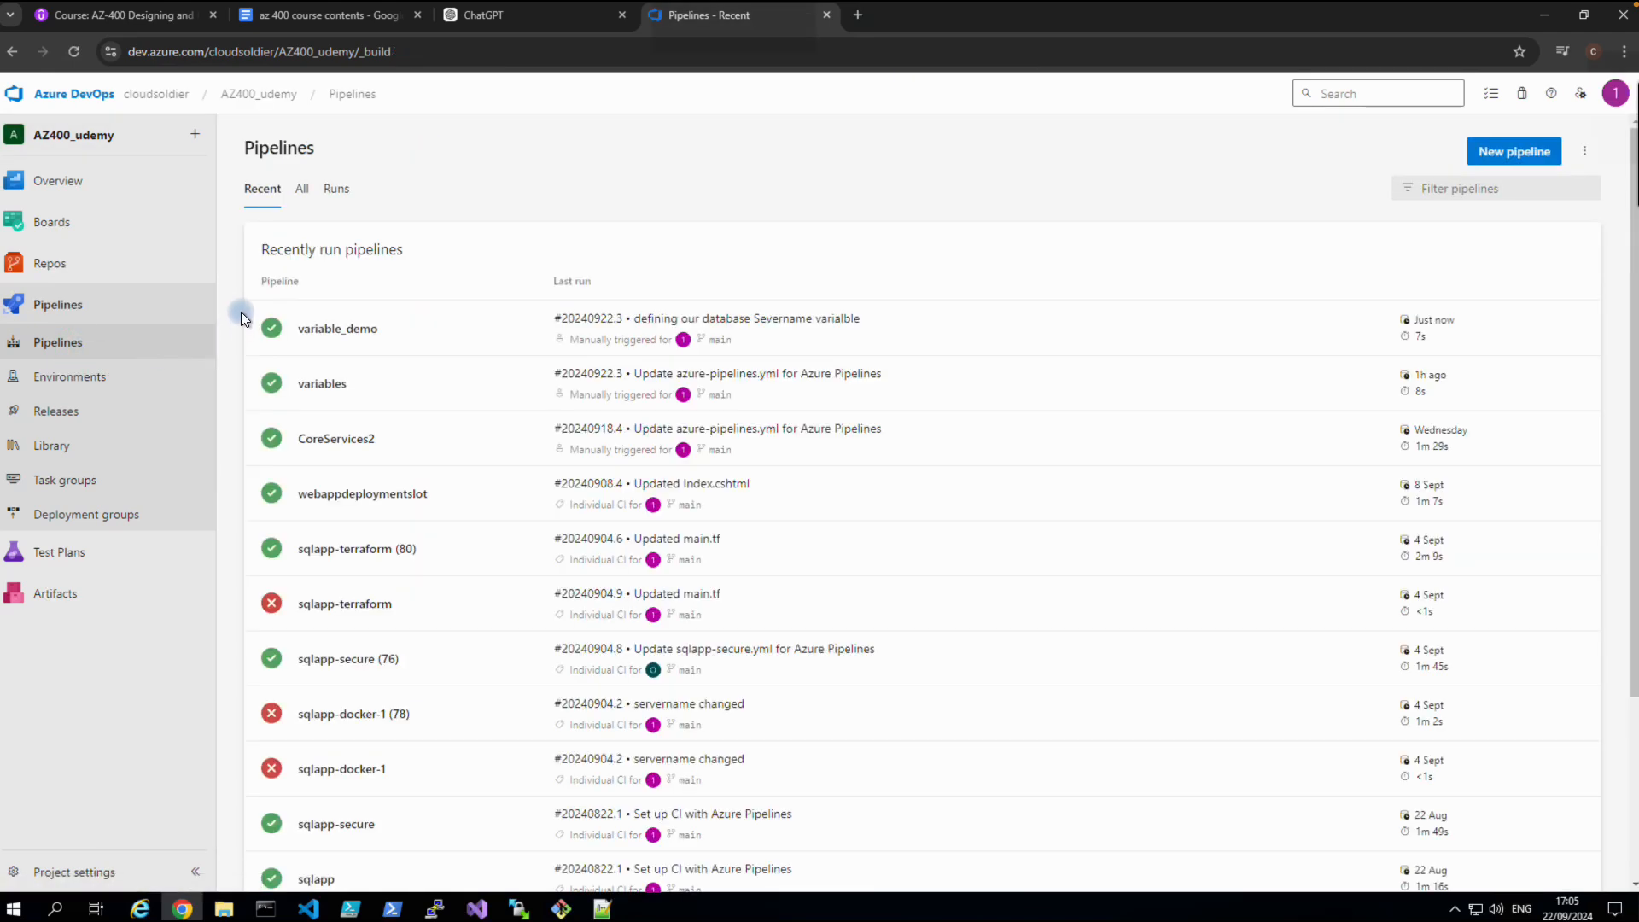
left_click(309, 334)
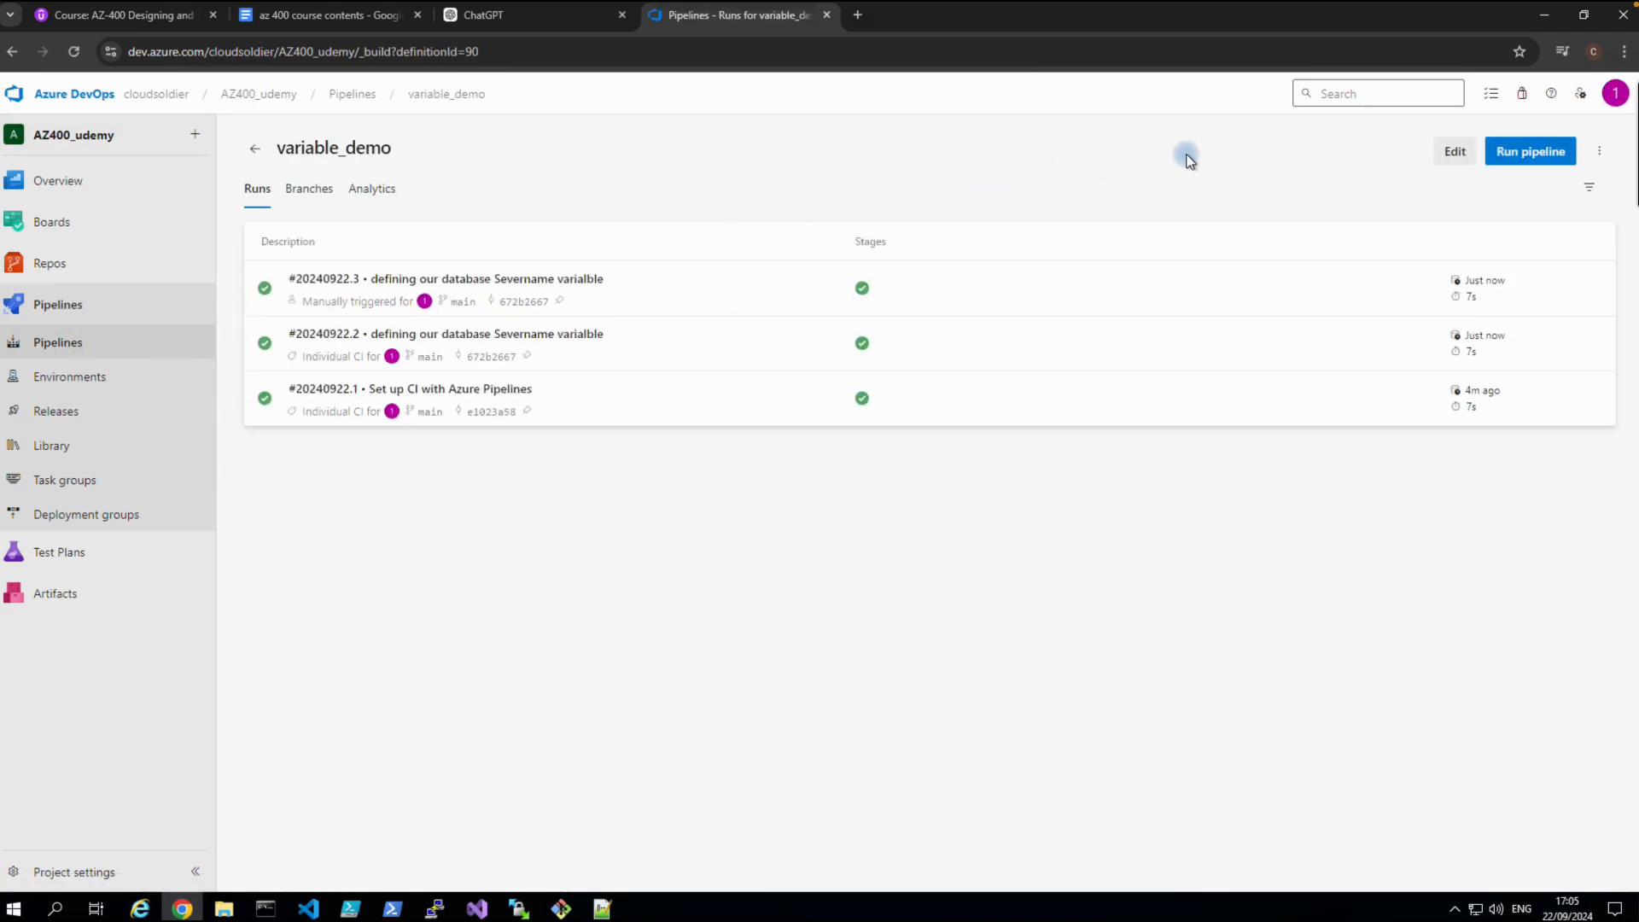
left_click(1455, 152)
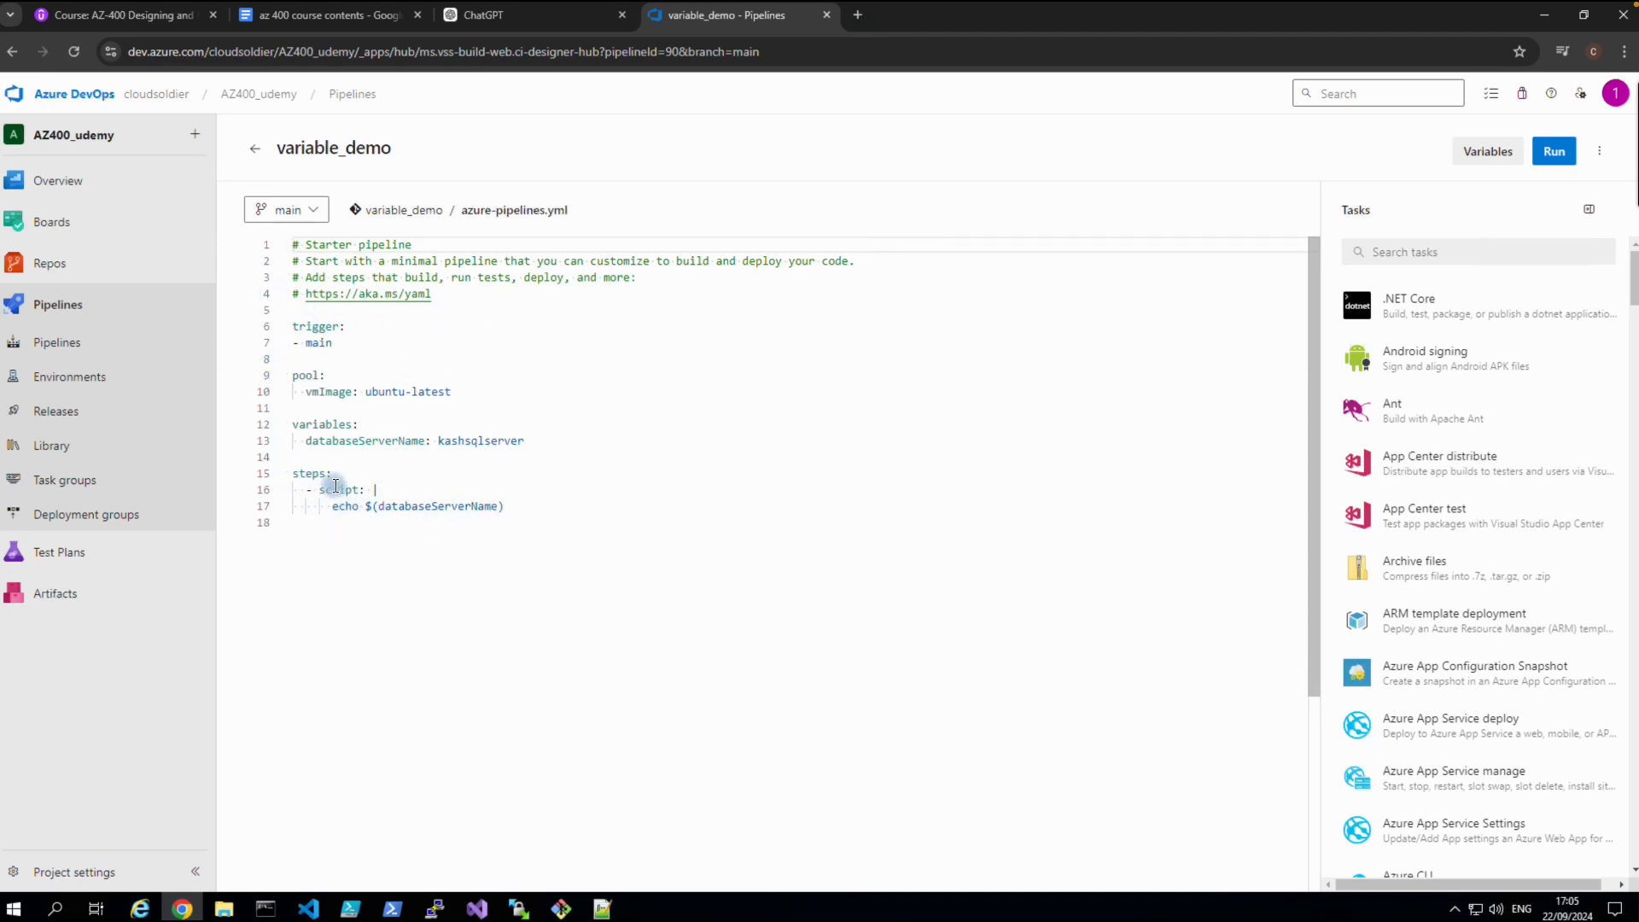
Insert an empty line 18 after the echo step, then bring up the course notes.
left_click(524, 505)
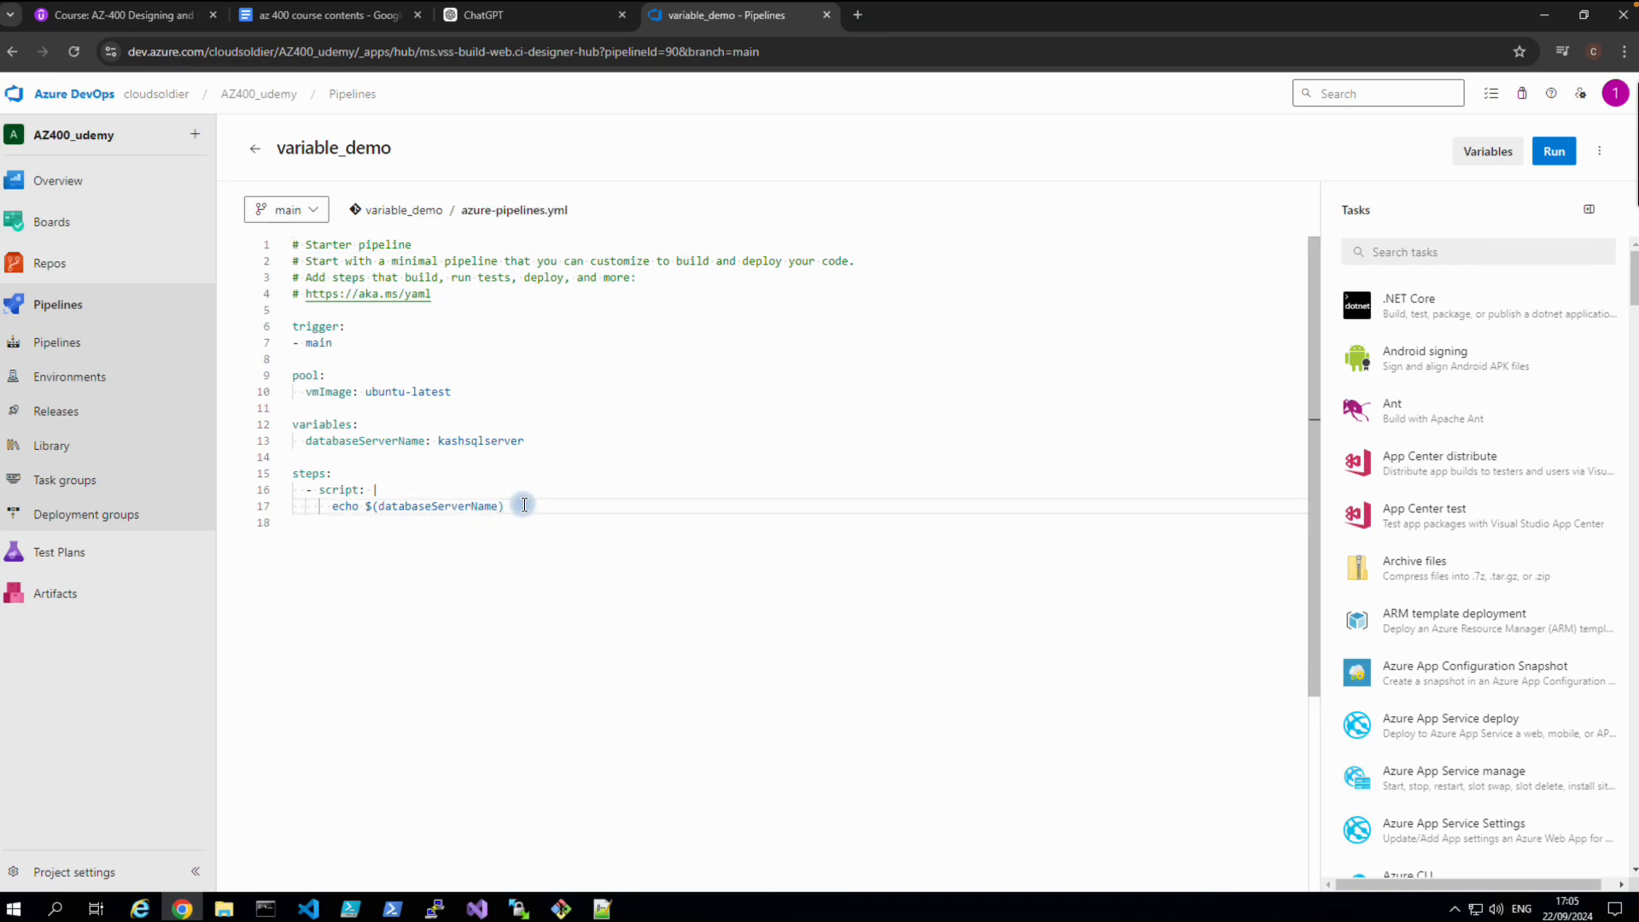
key("Return")
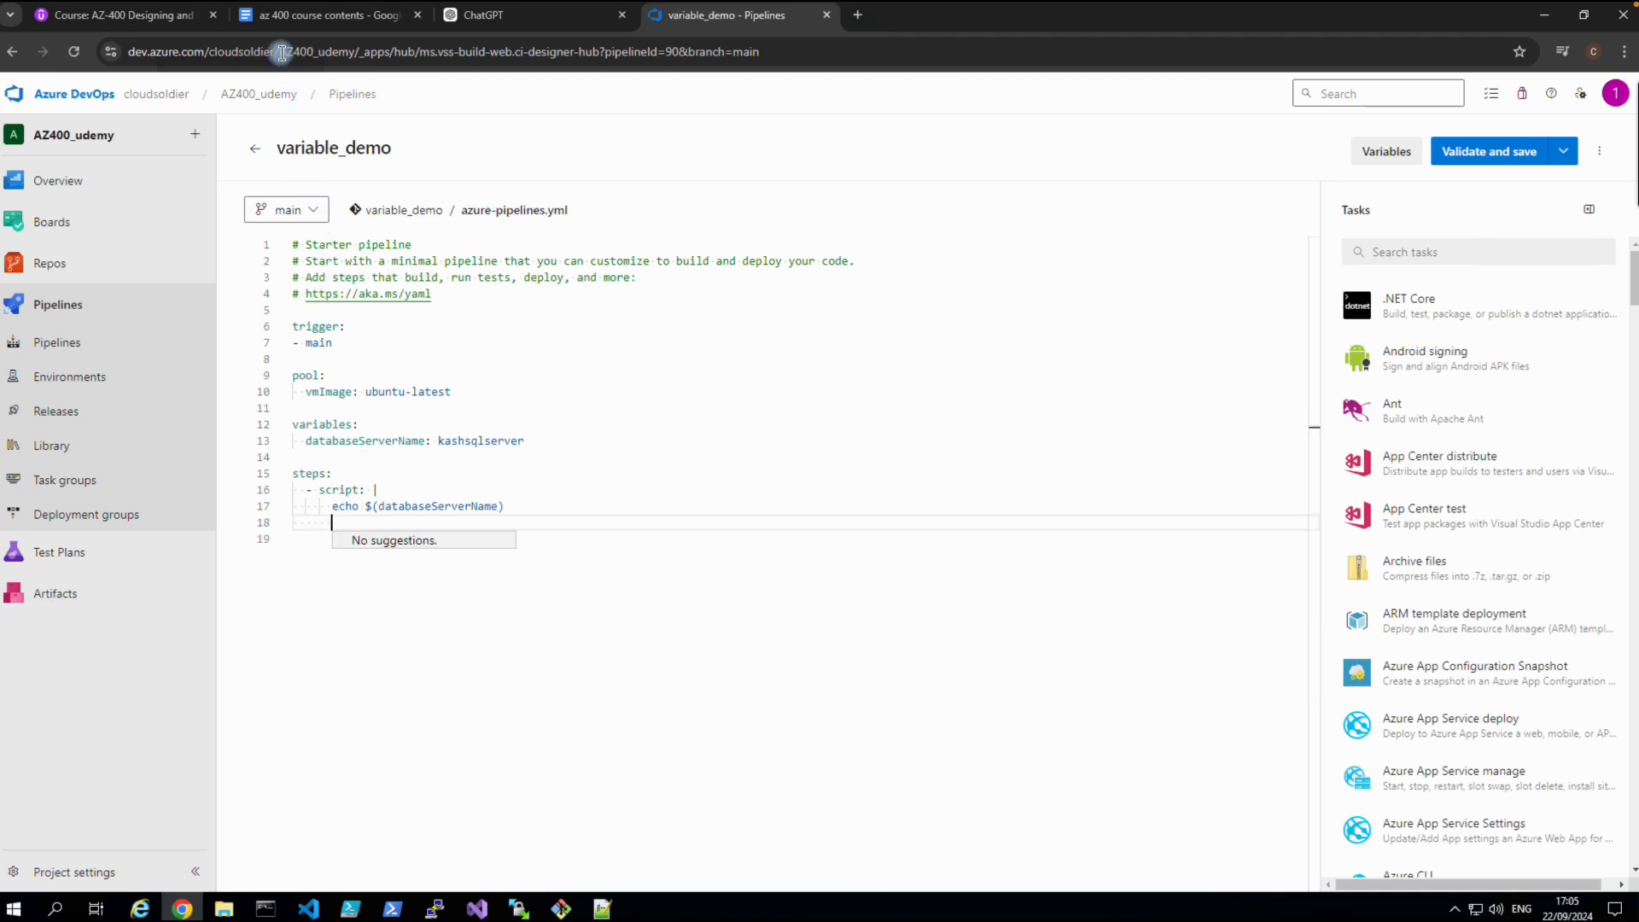
left_click(278, 19)
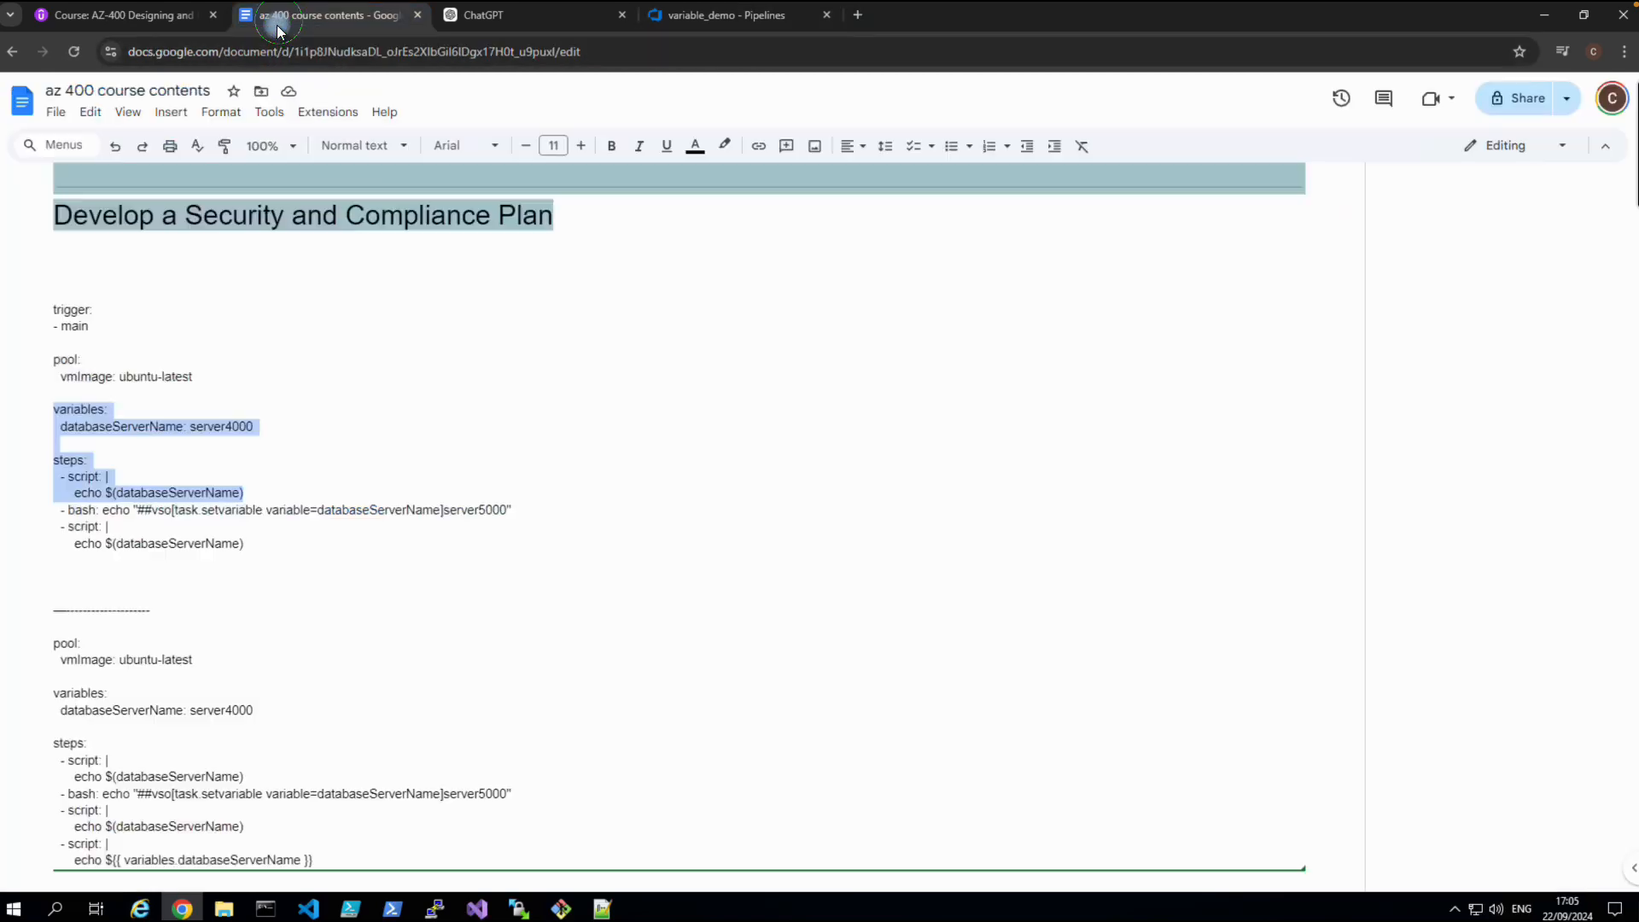
Copy the bash setvariable step and the second echo $(databaseServerName) script from the notes.
left_click(264, 581)
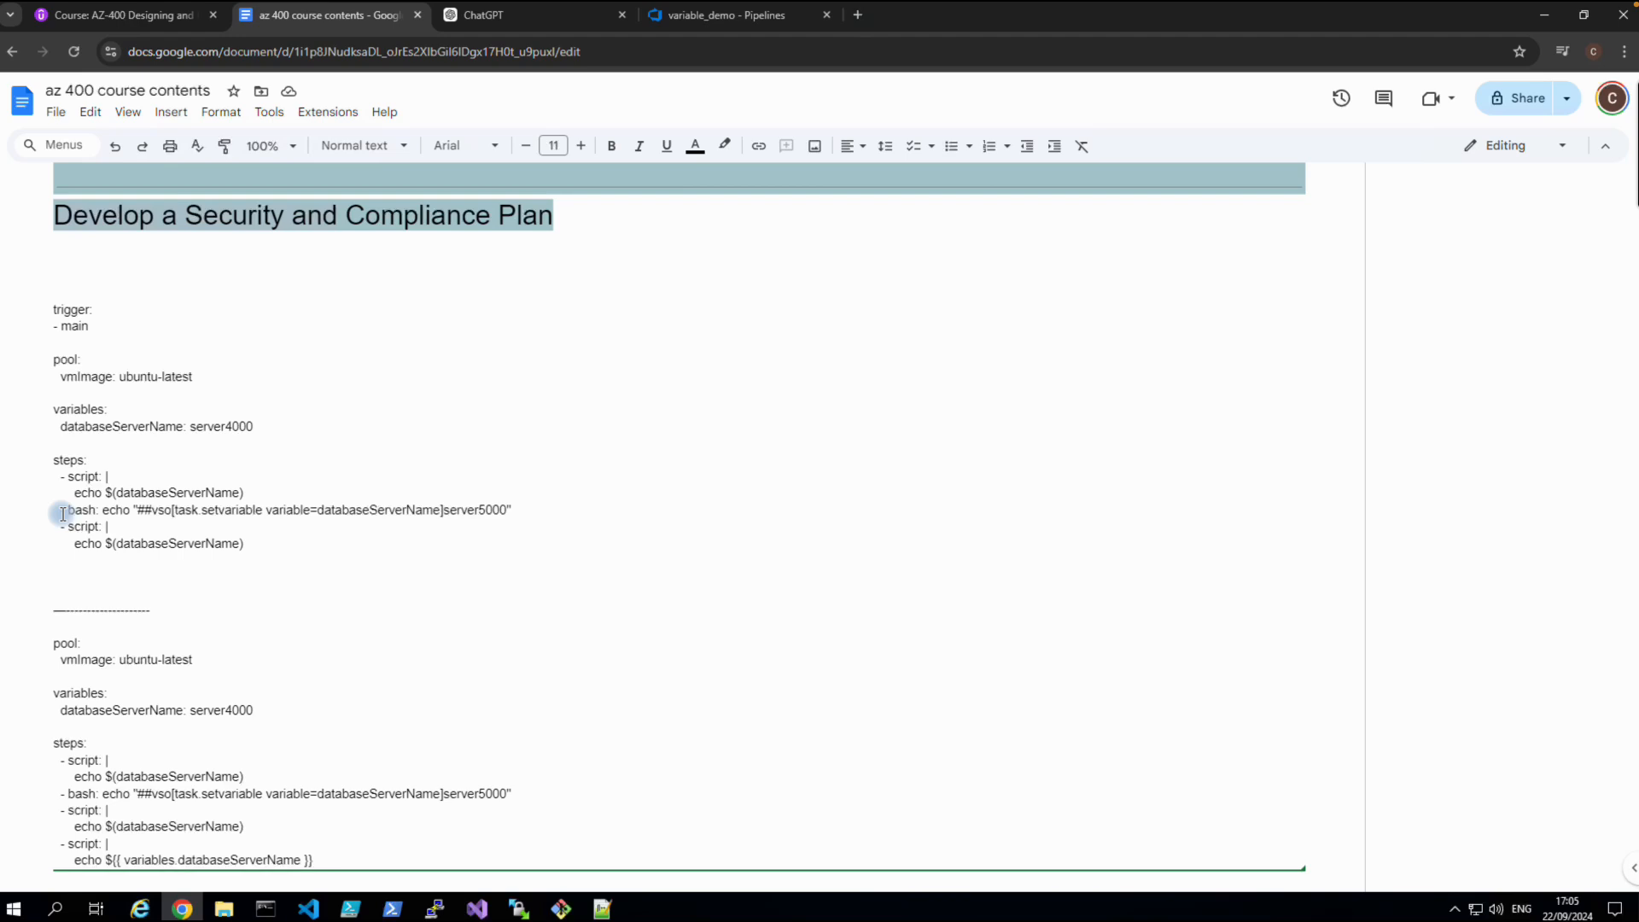
left_click_drag(64, 515, 241, 547)
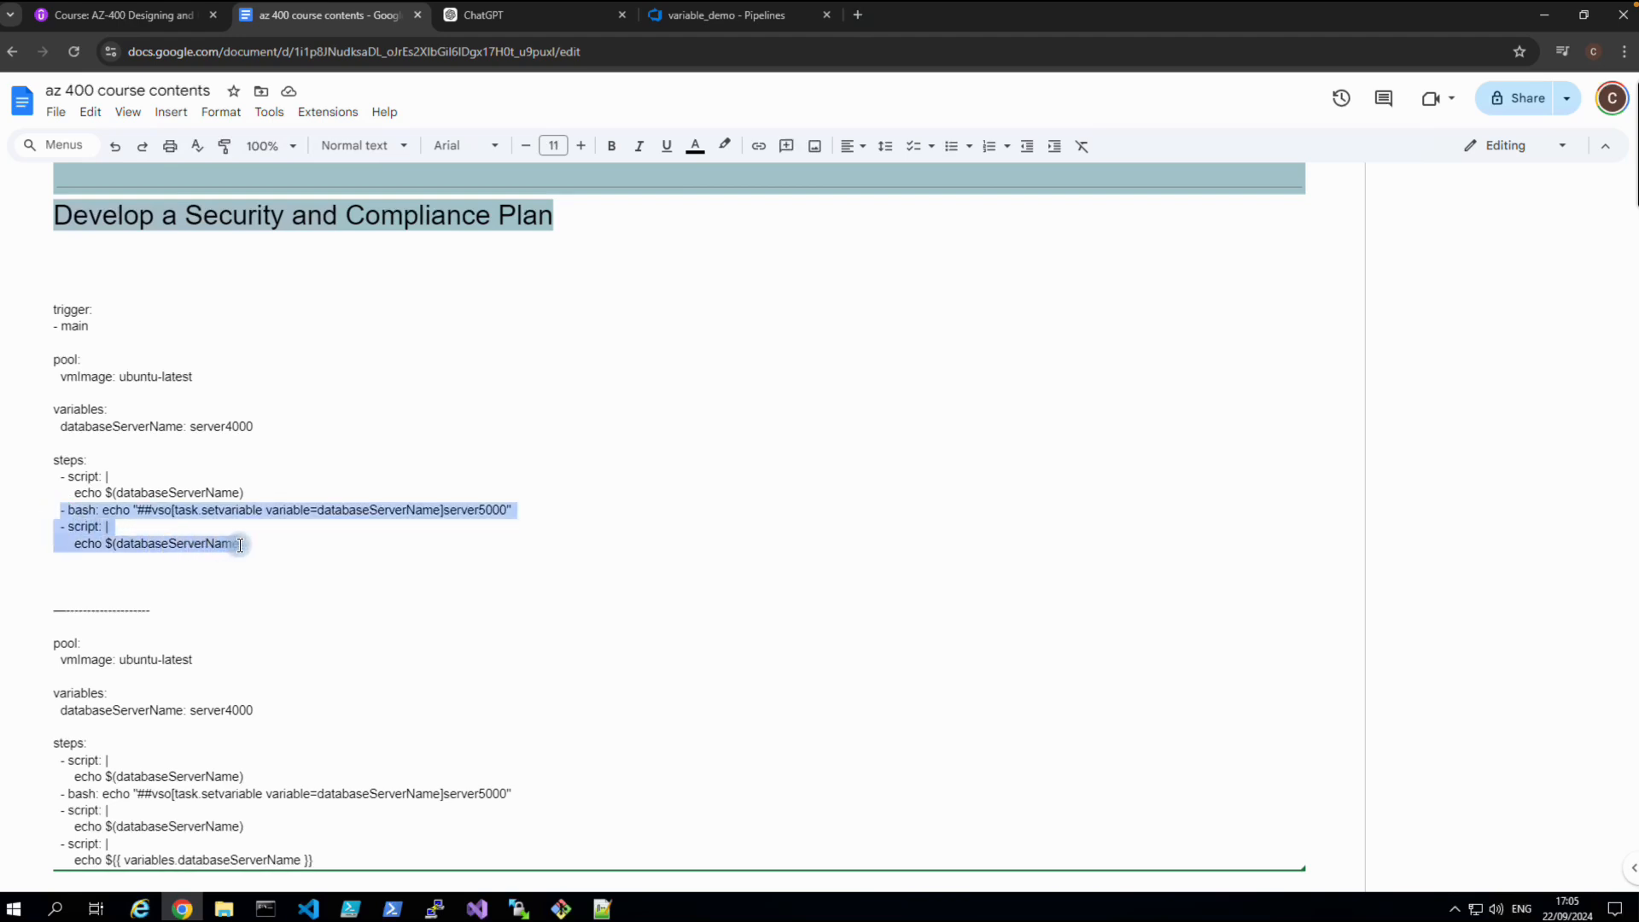
left_click_drag(240, 545, 245, 544)
right_click(204, 511)
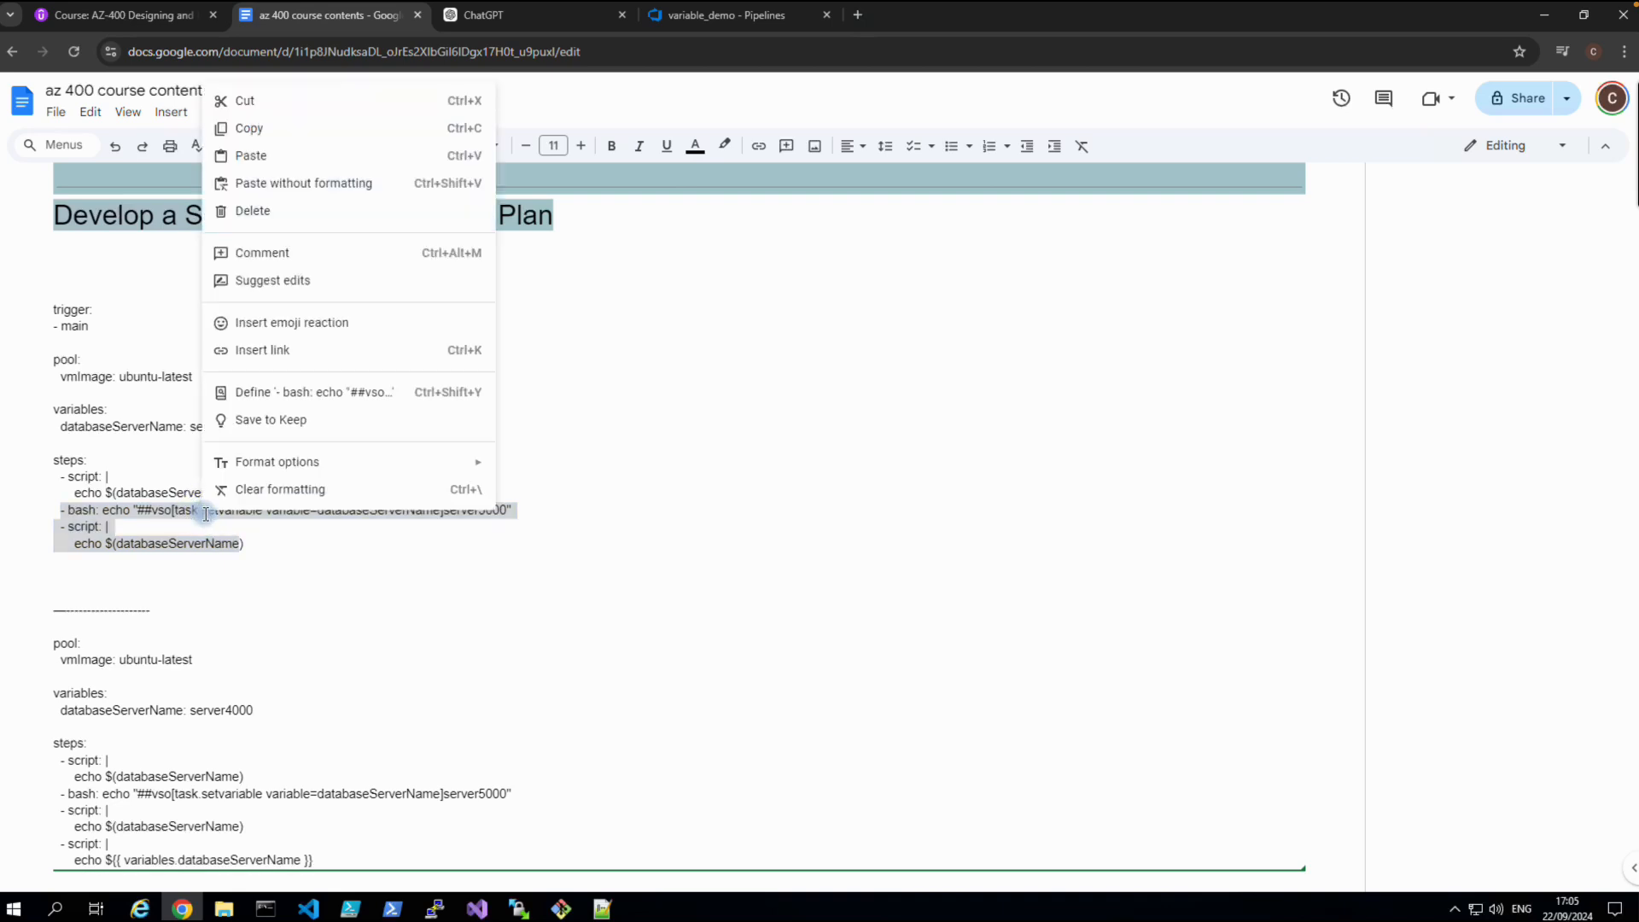
left_click(246, 129)
Paste the server5000 setvariable and echo steps at line 18 and commit to main.
left_click(726, 15)
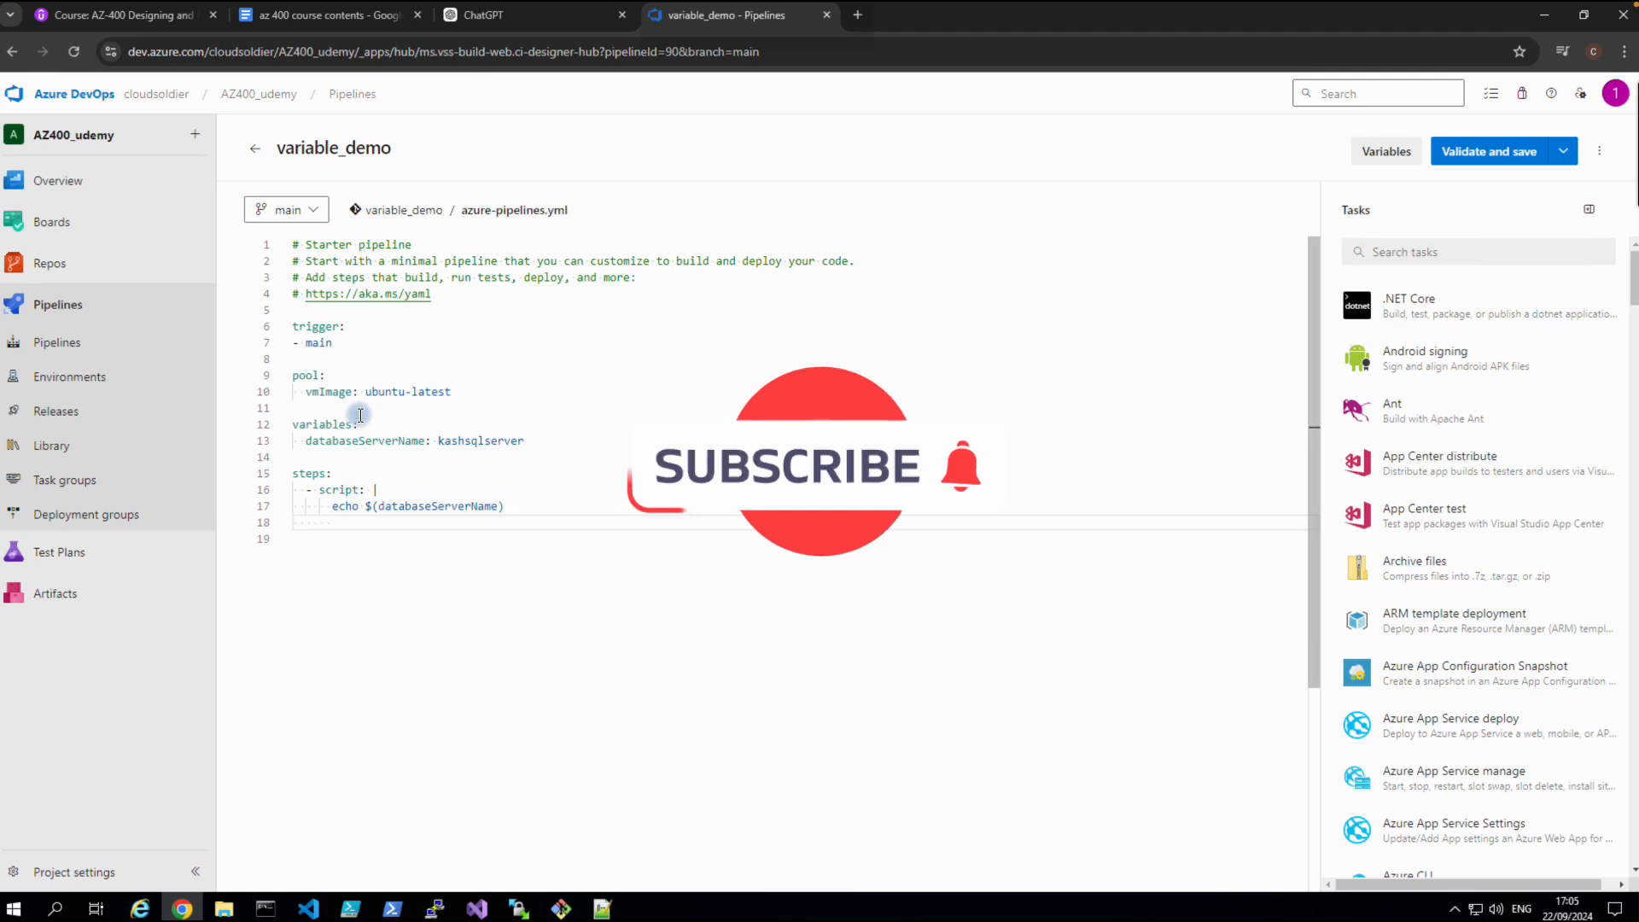
left_click(309, 519)
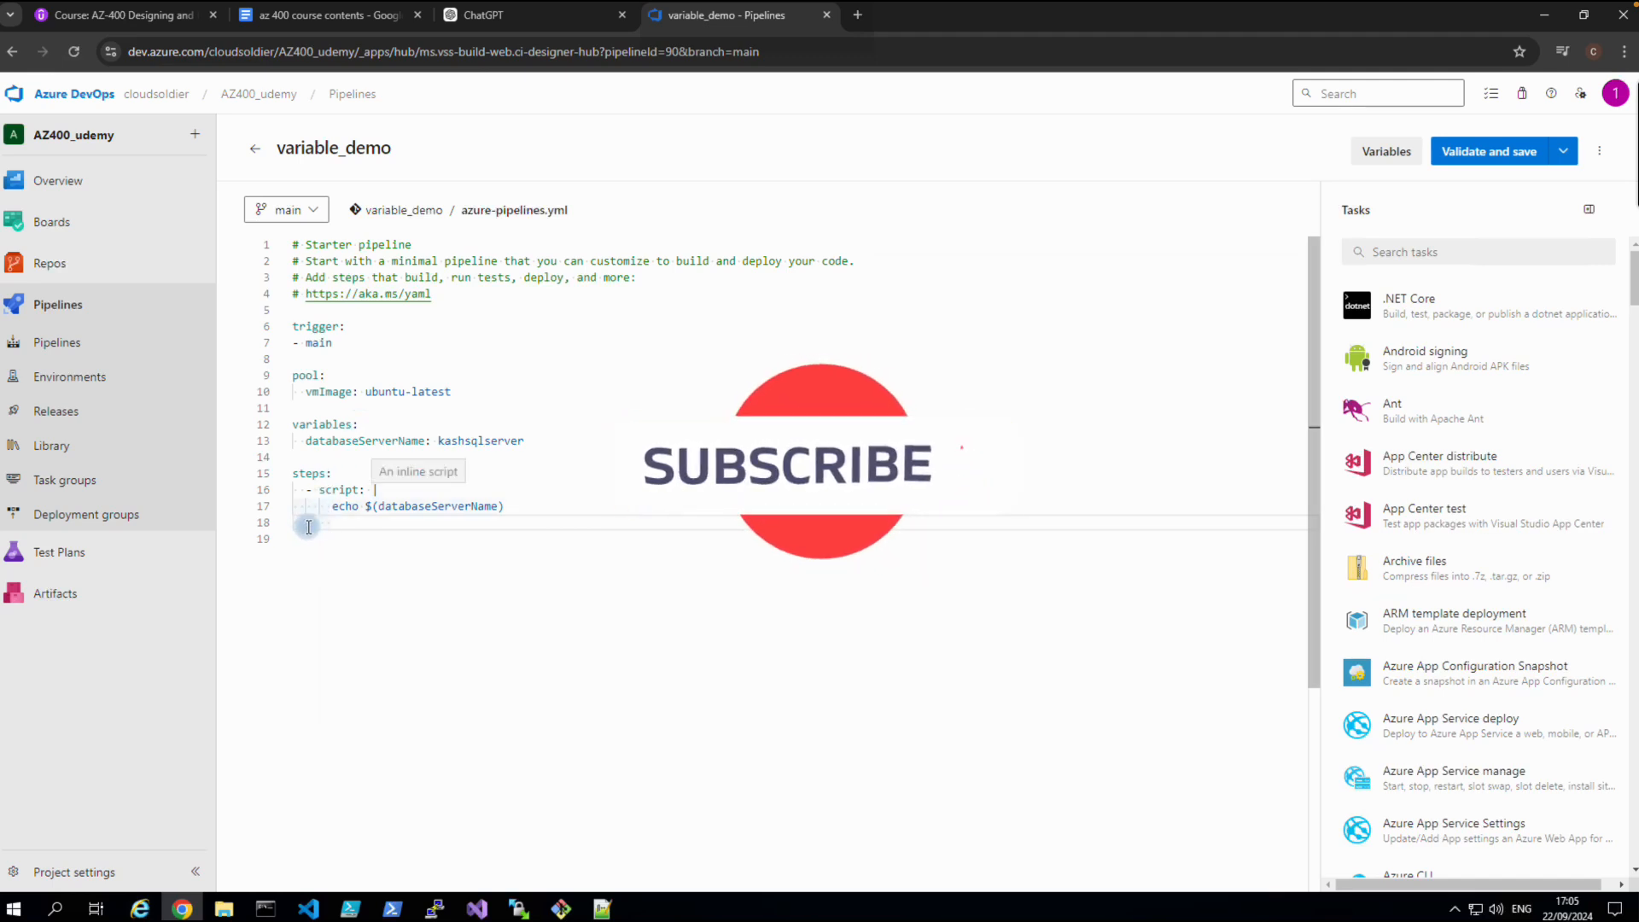
key("ctrl+v")
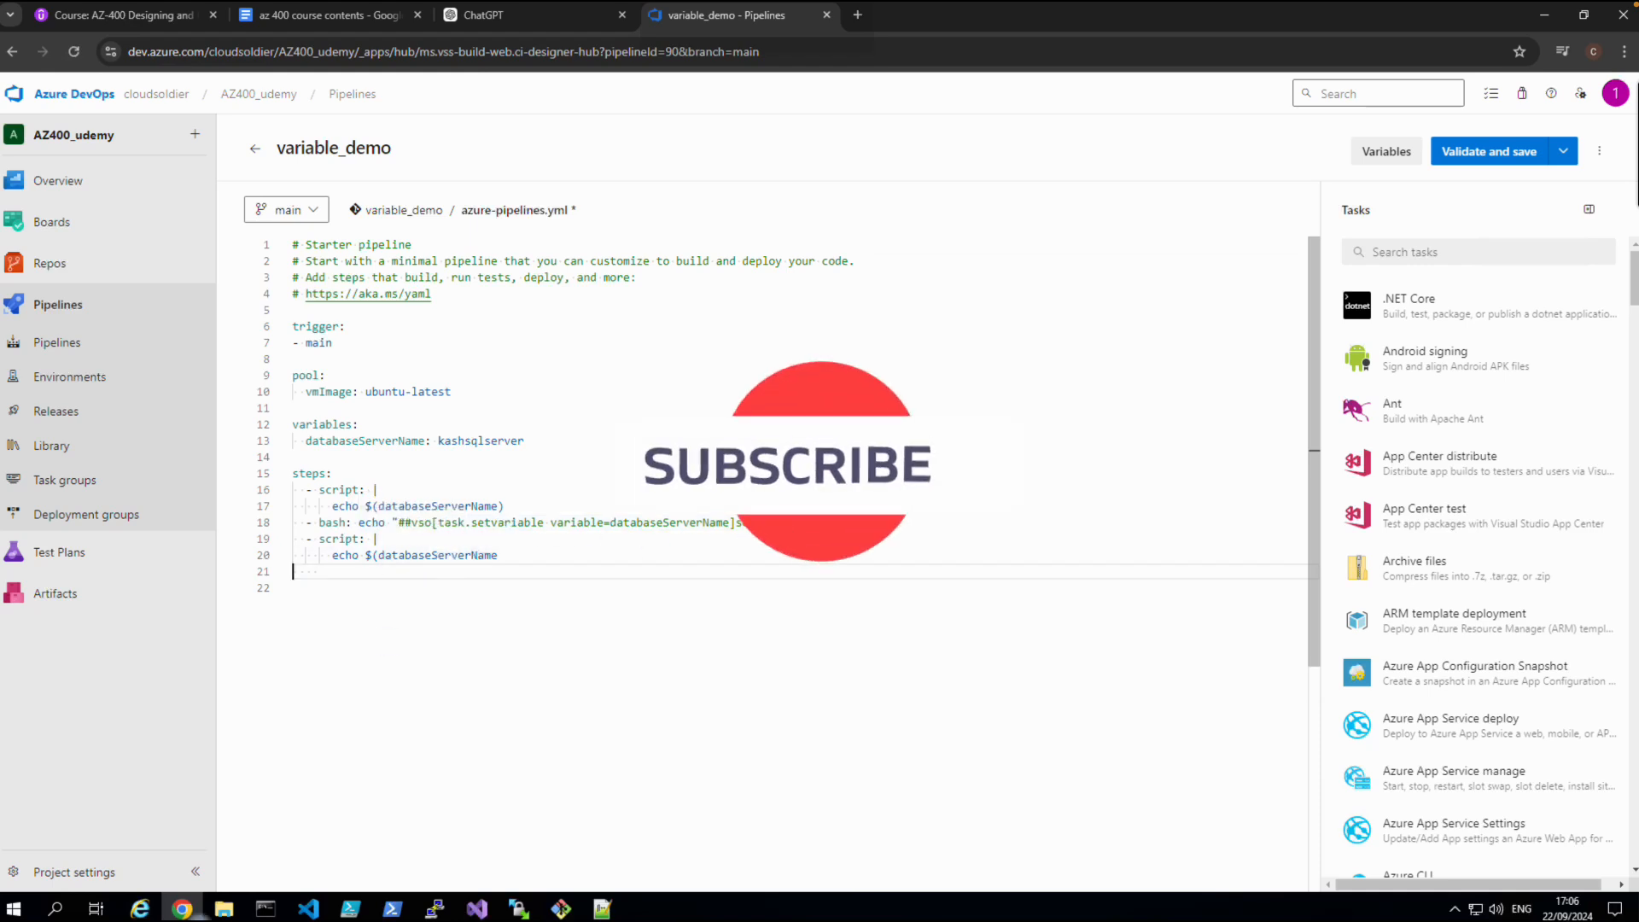
left_click(1463, 155)
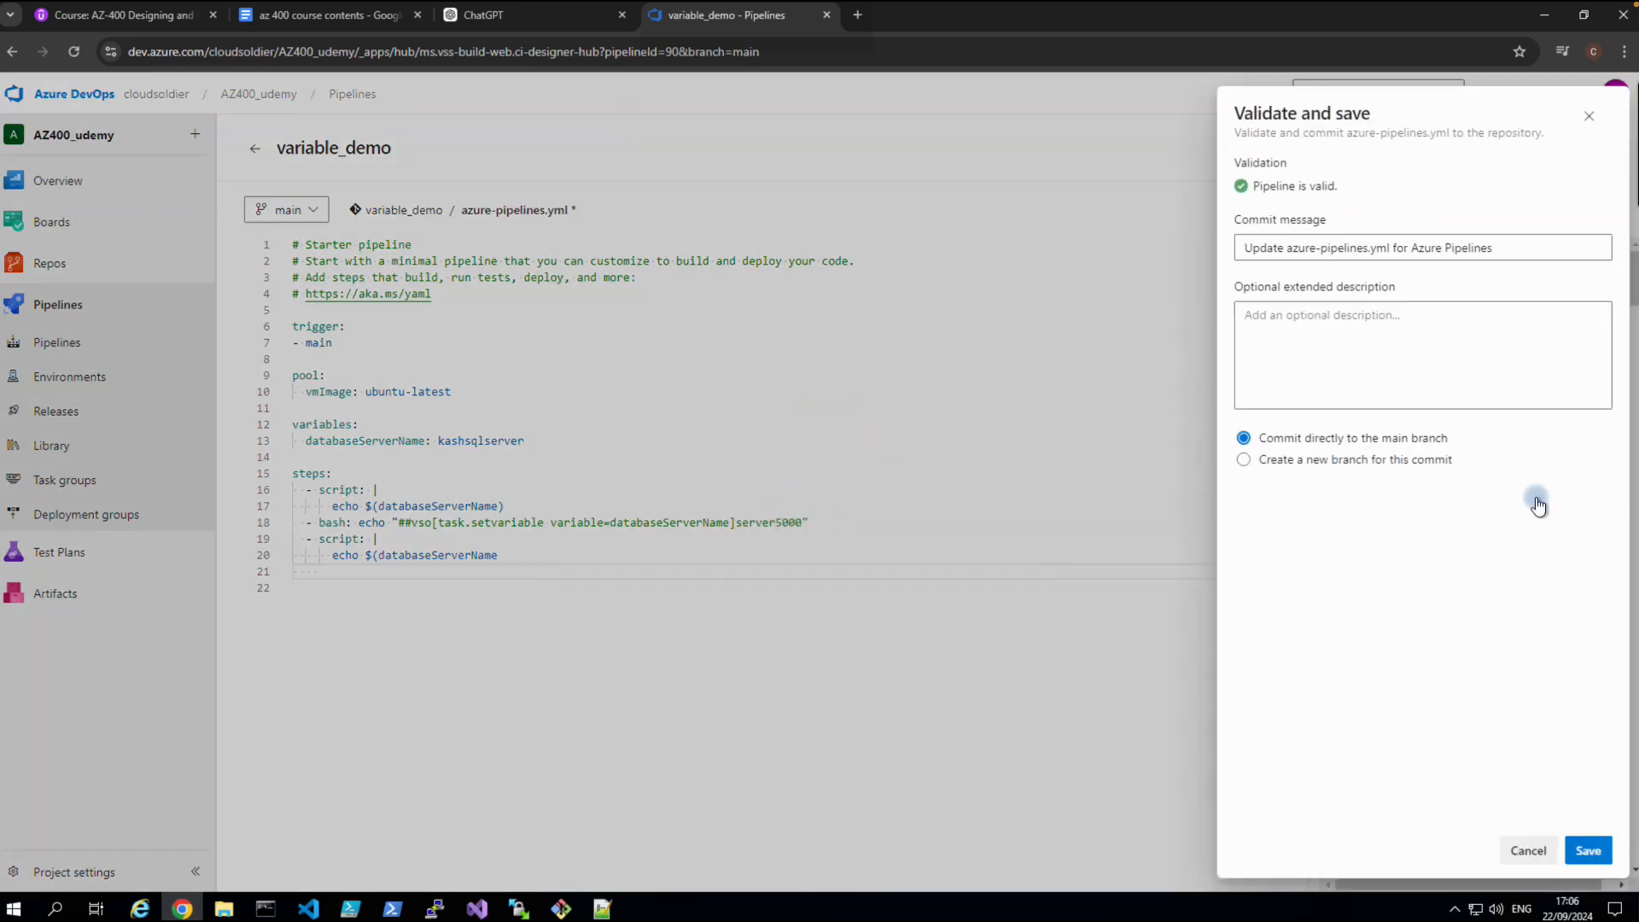
left_click(1588, 850)
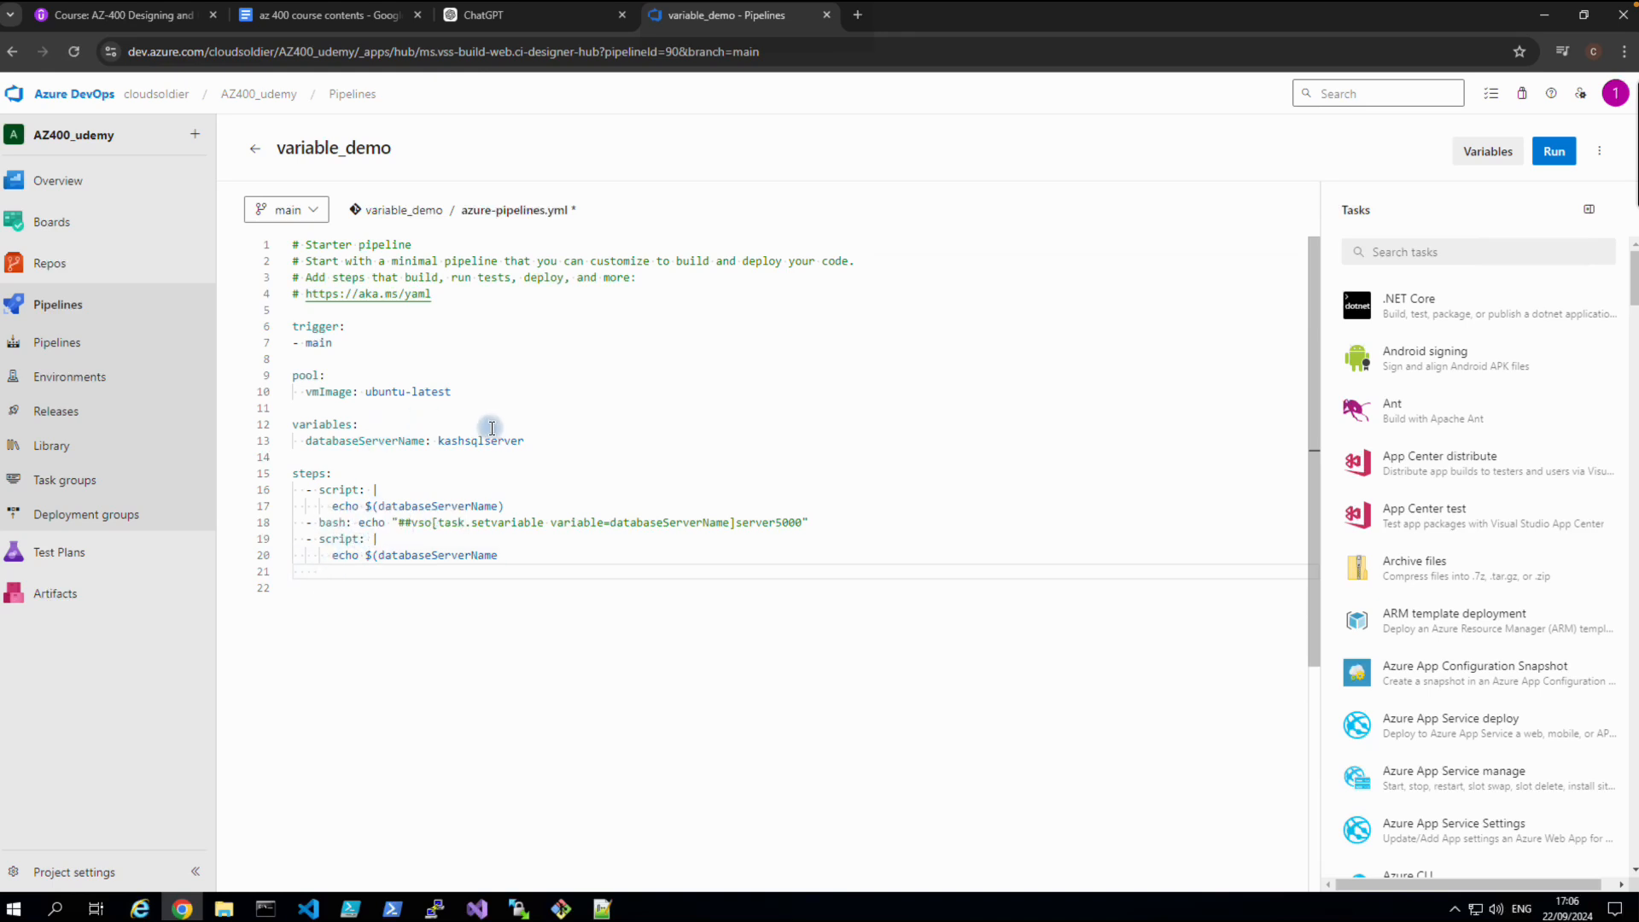
Run variable_demo on main and open the failed second CmdLine step's syntax error log.
left_click(1545, 147)
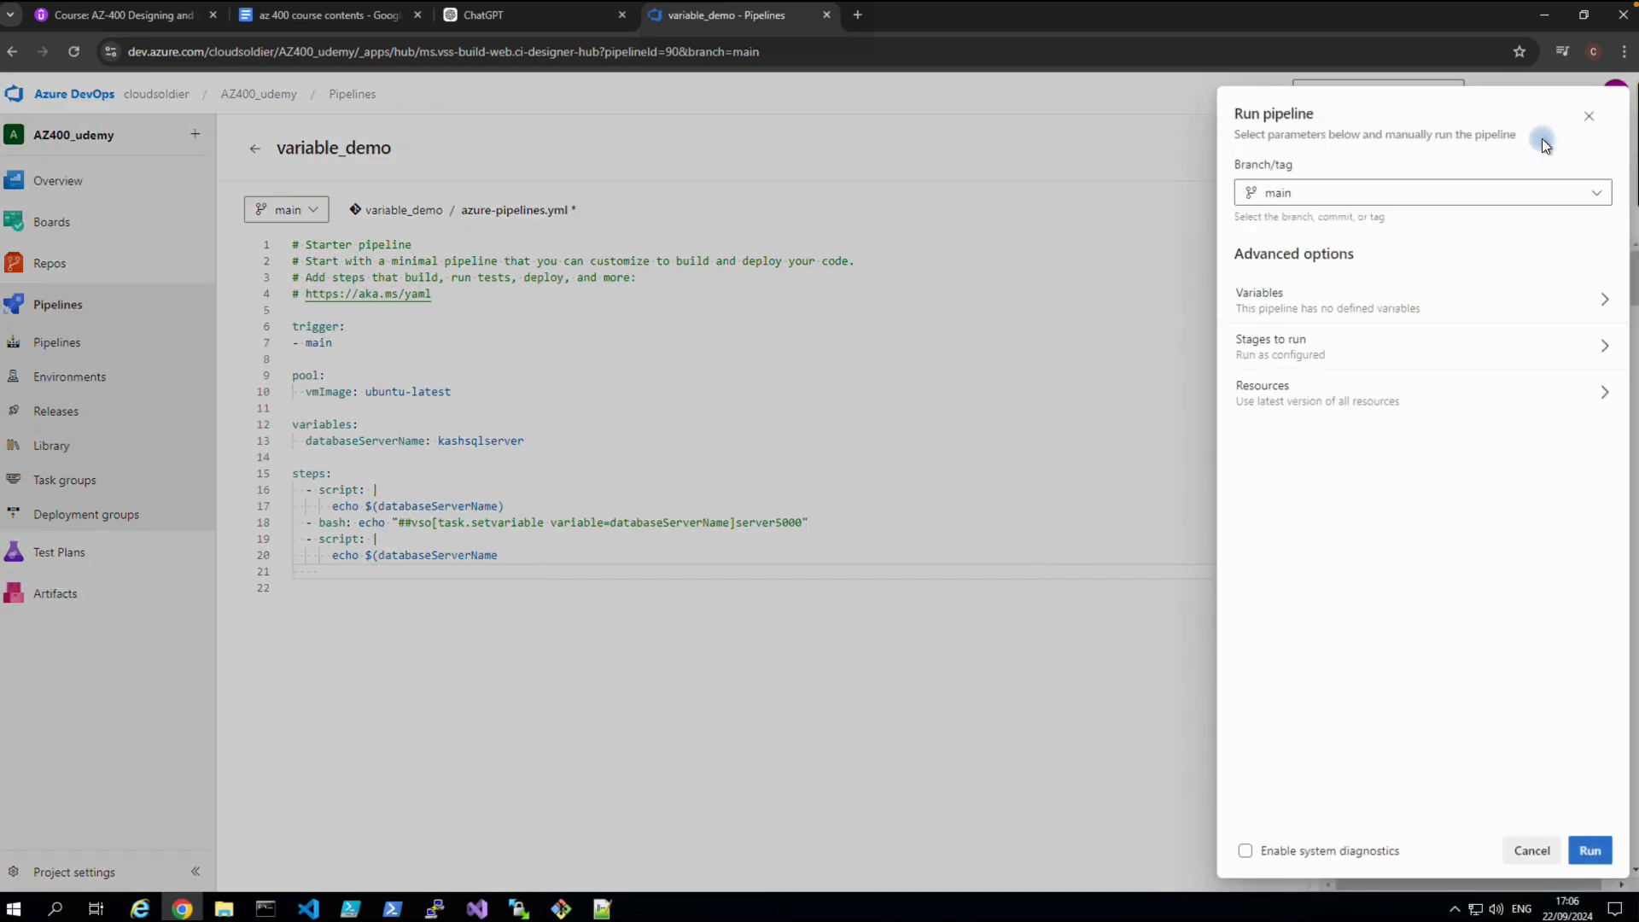
left_click(1591, 851)
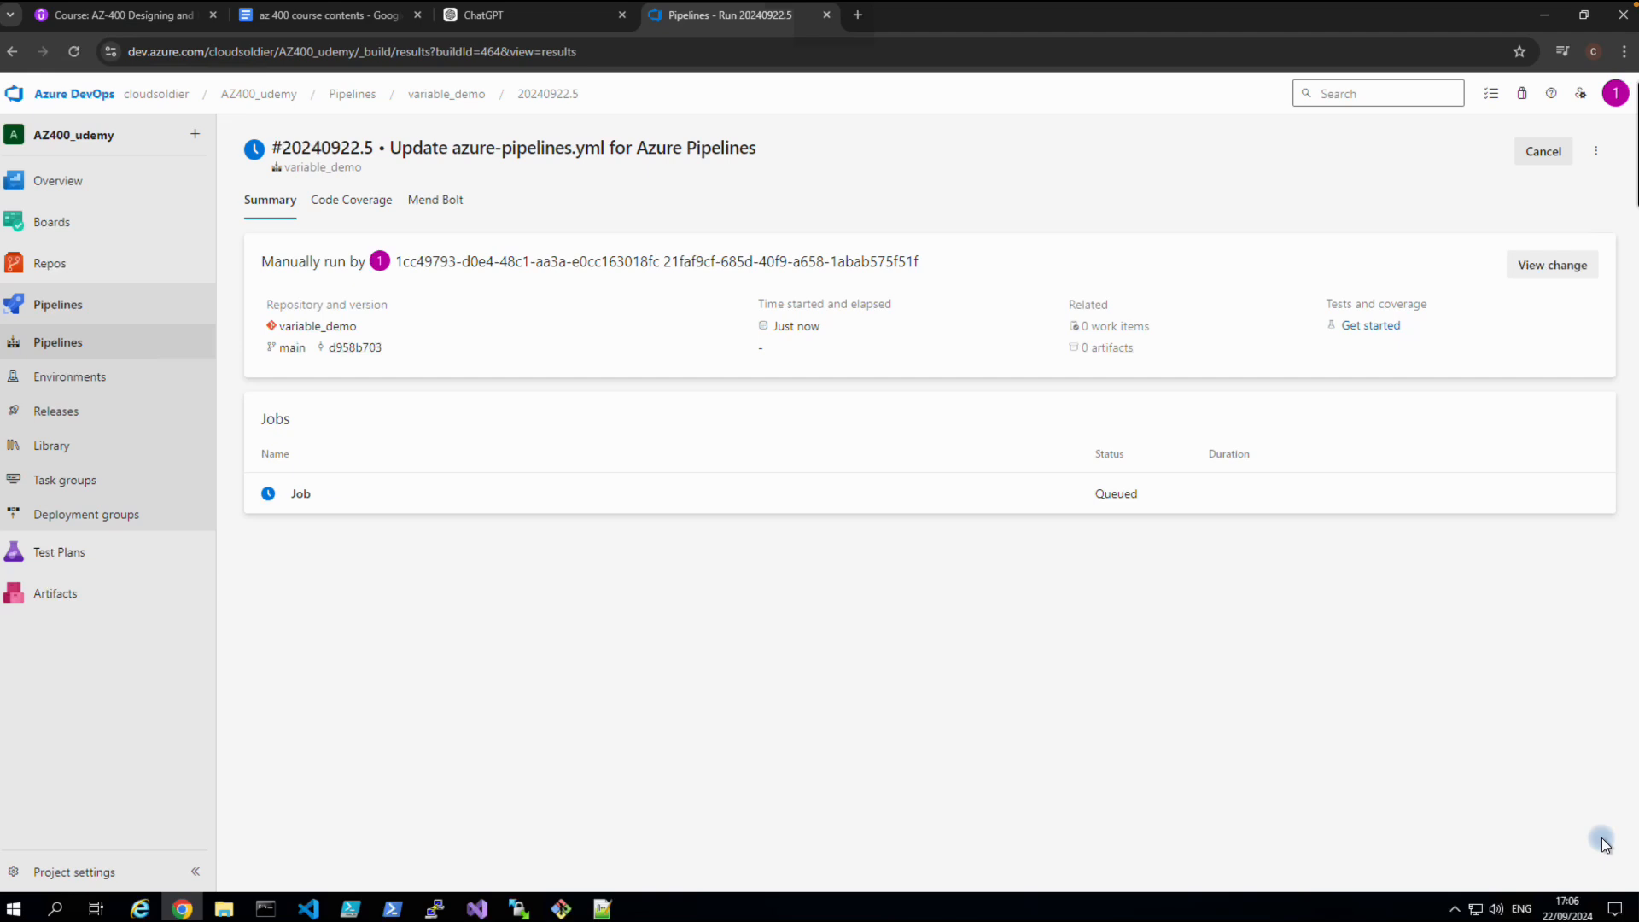
left_click(299, 499)
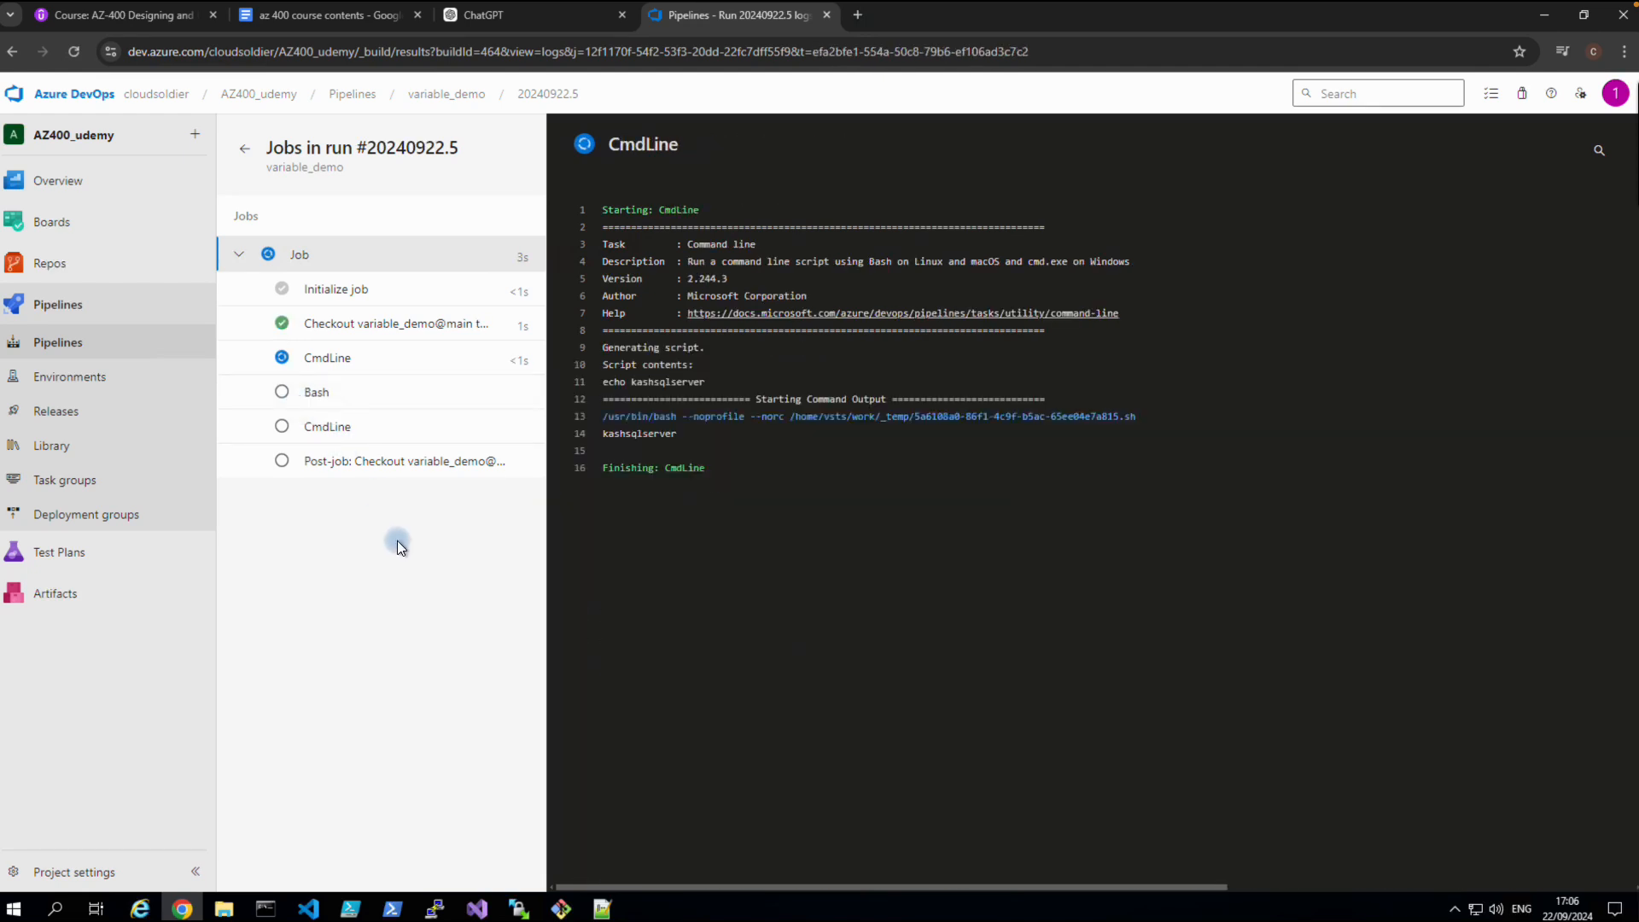
left_click(325, 435)
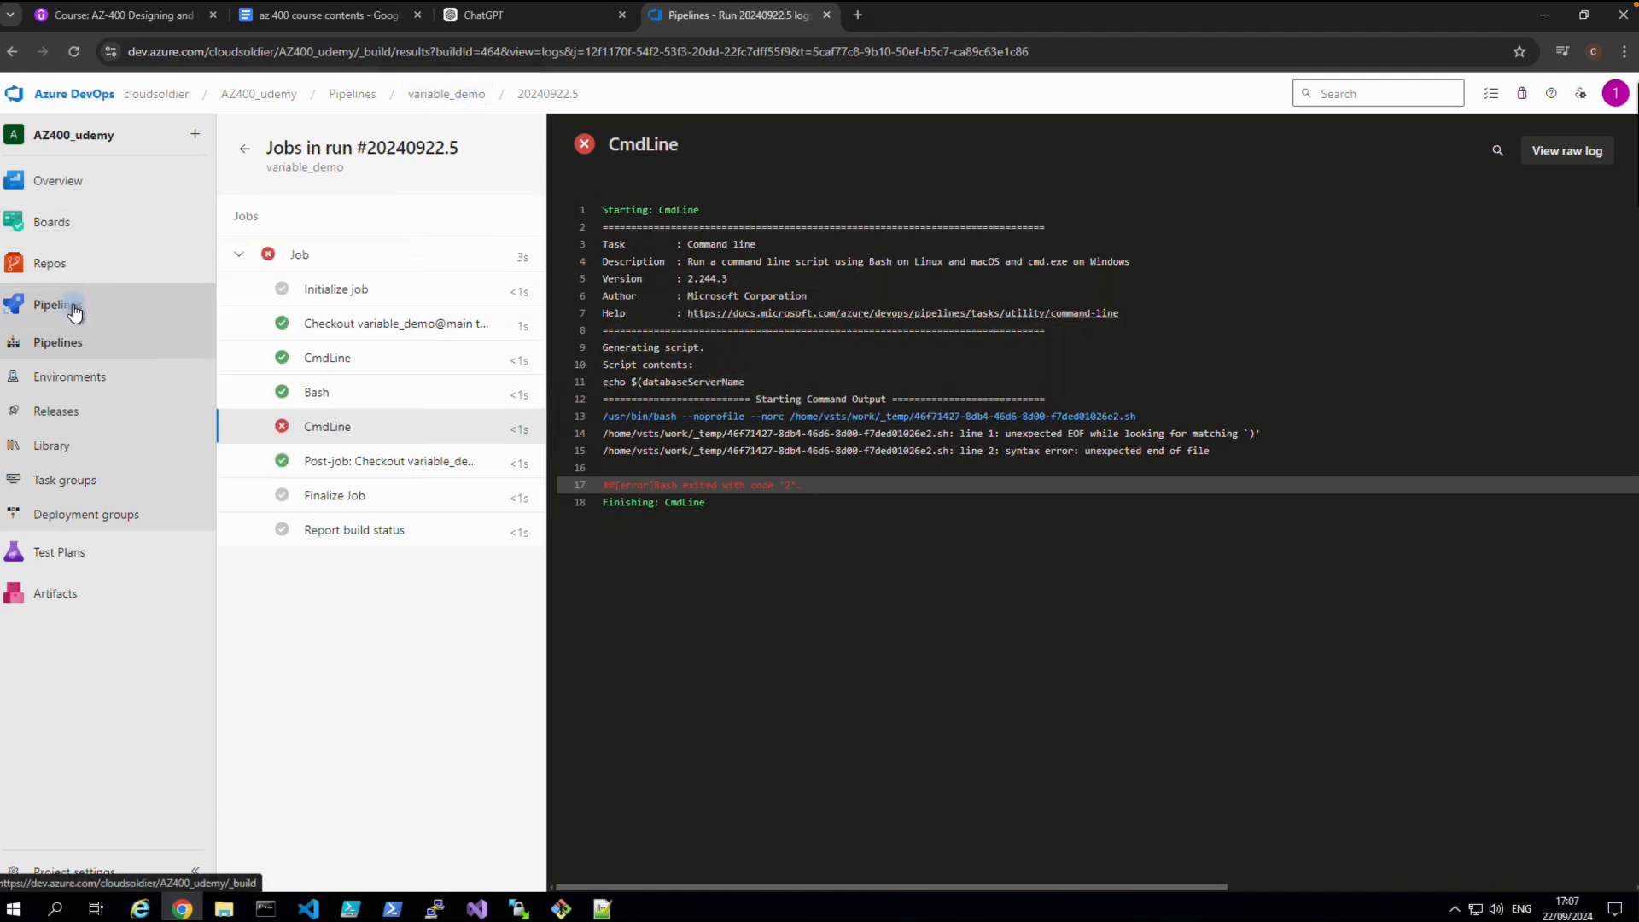
Add the missing ')' to line 20's $(databaseServerName) echo and commit to main.
left_click(76, 345)
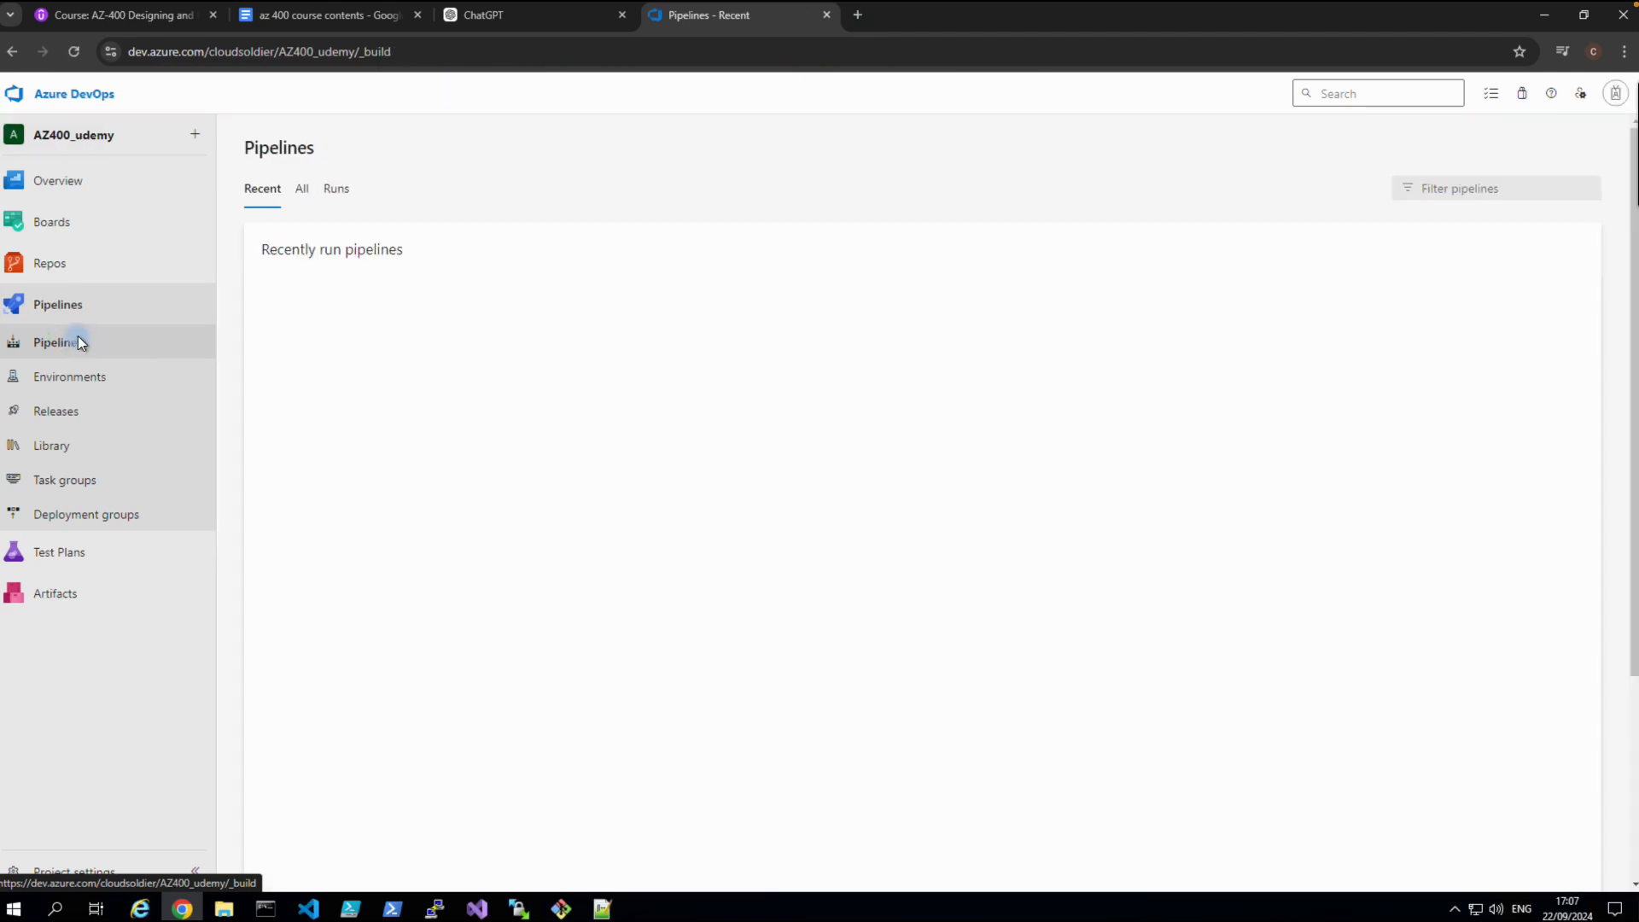
left_click(330, 330)
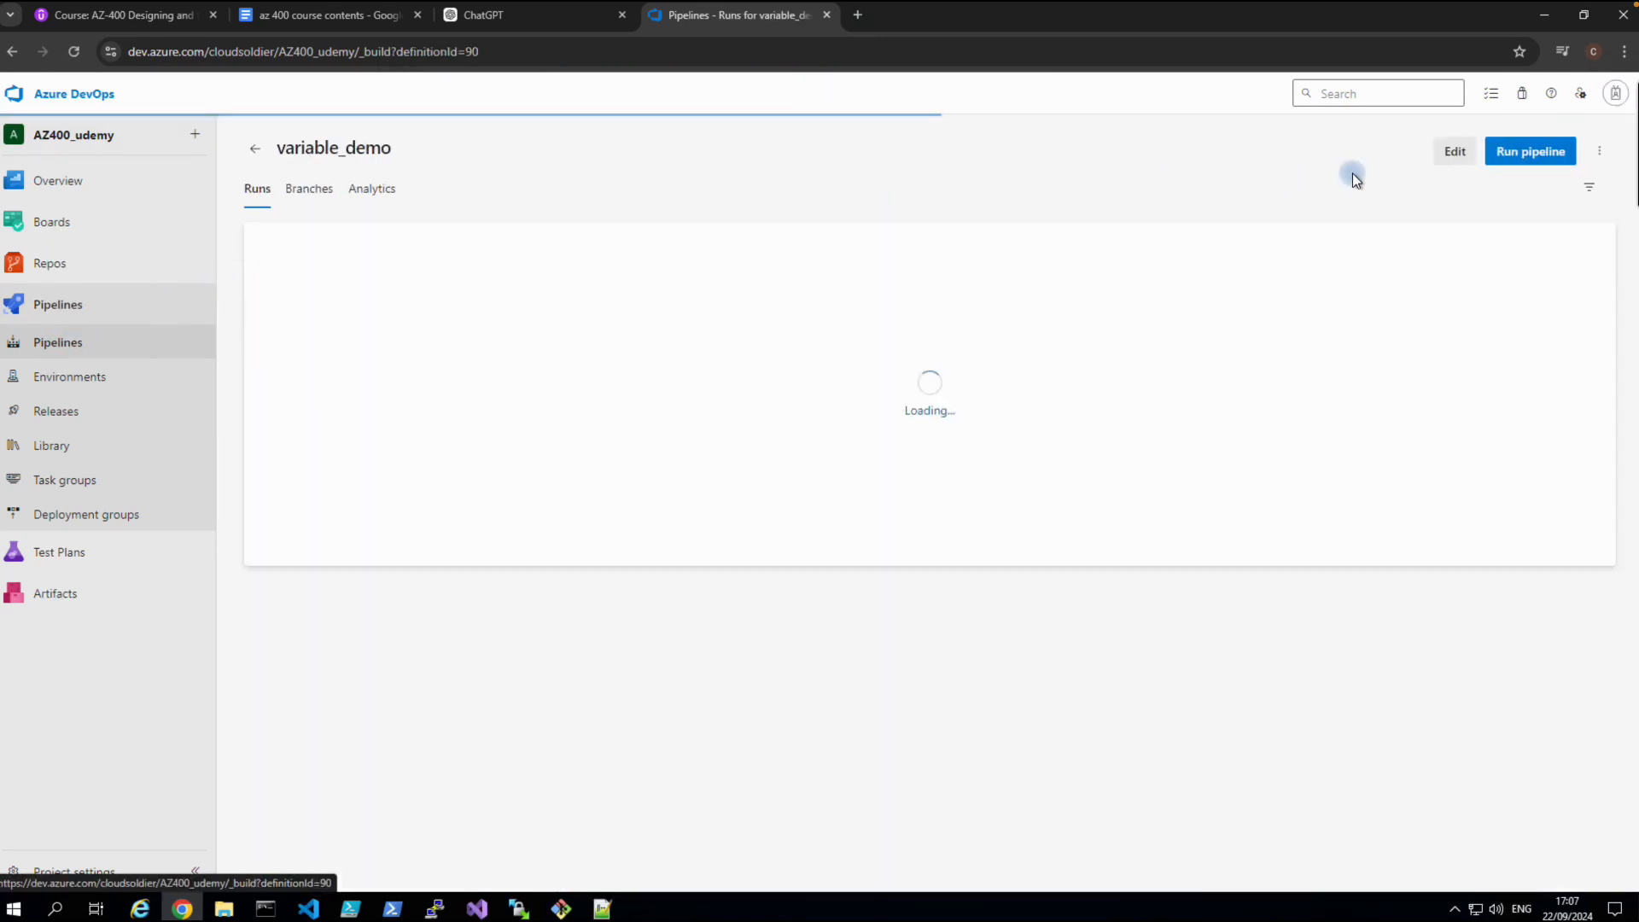
left_click(1446, 158)
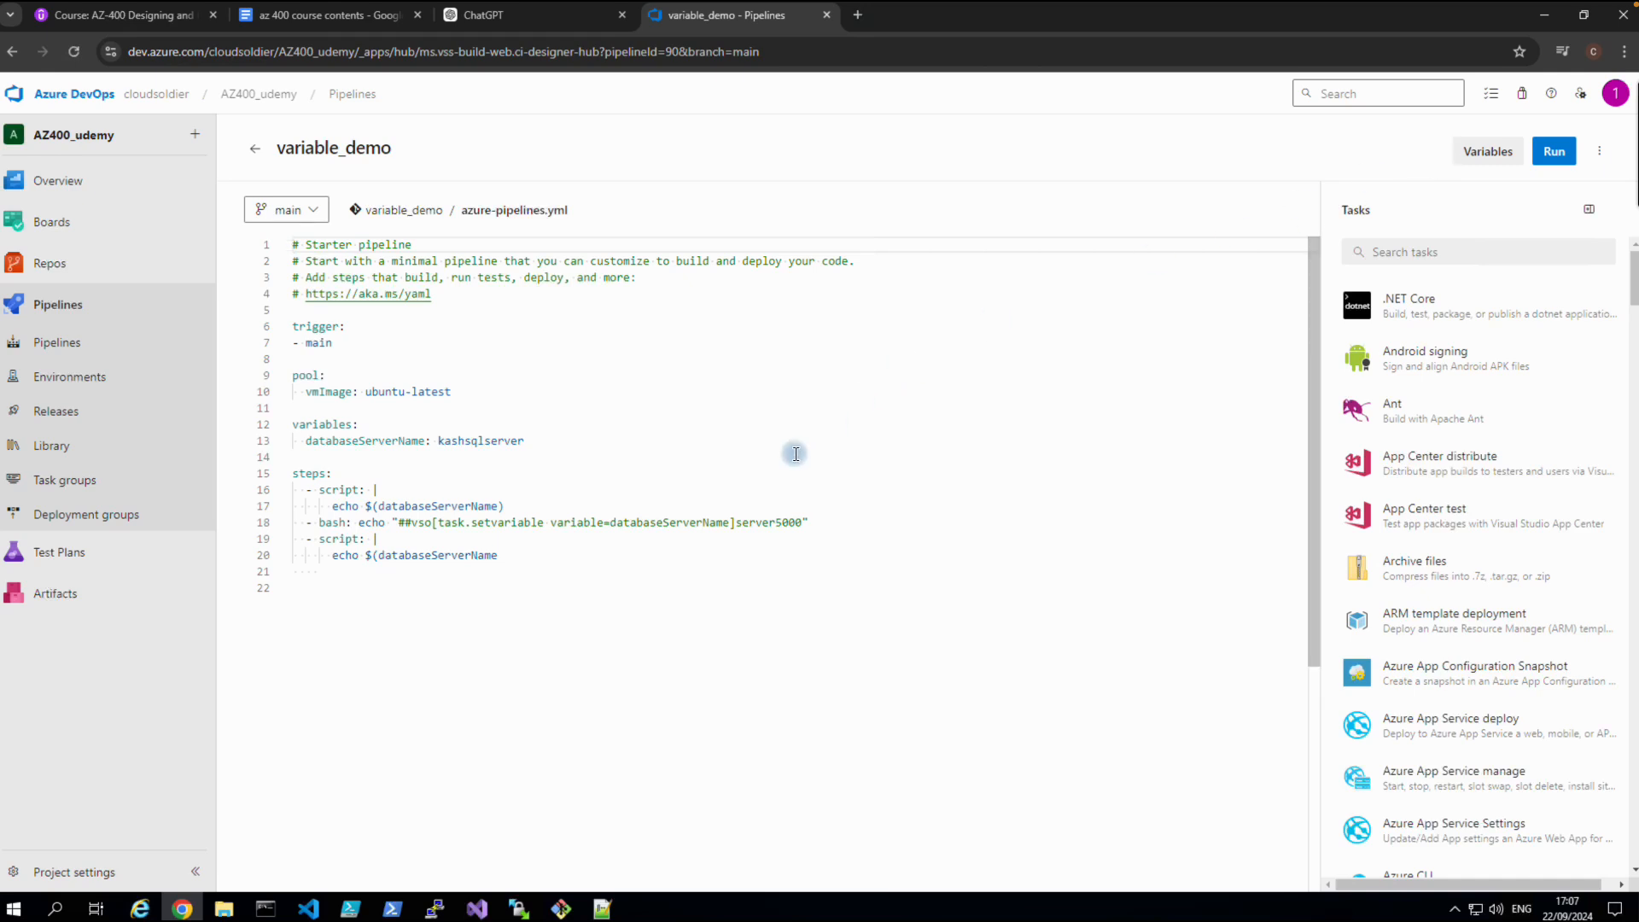
left_click(515, 561)
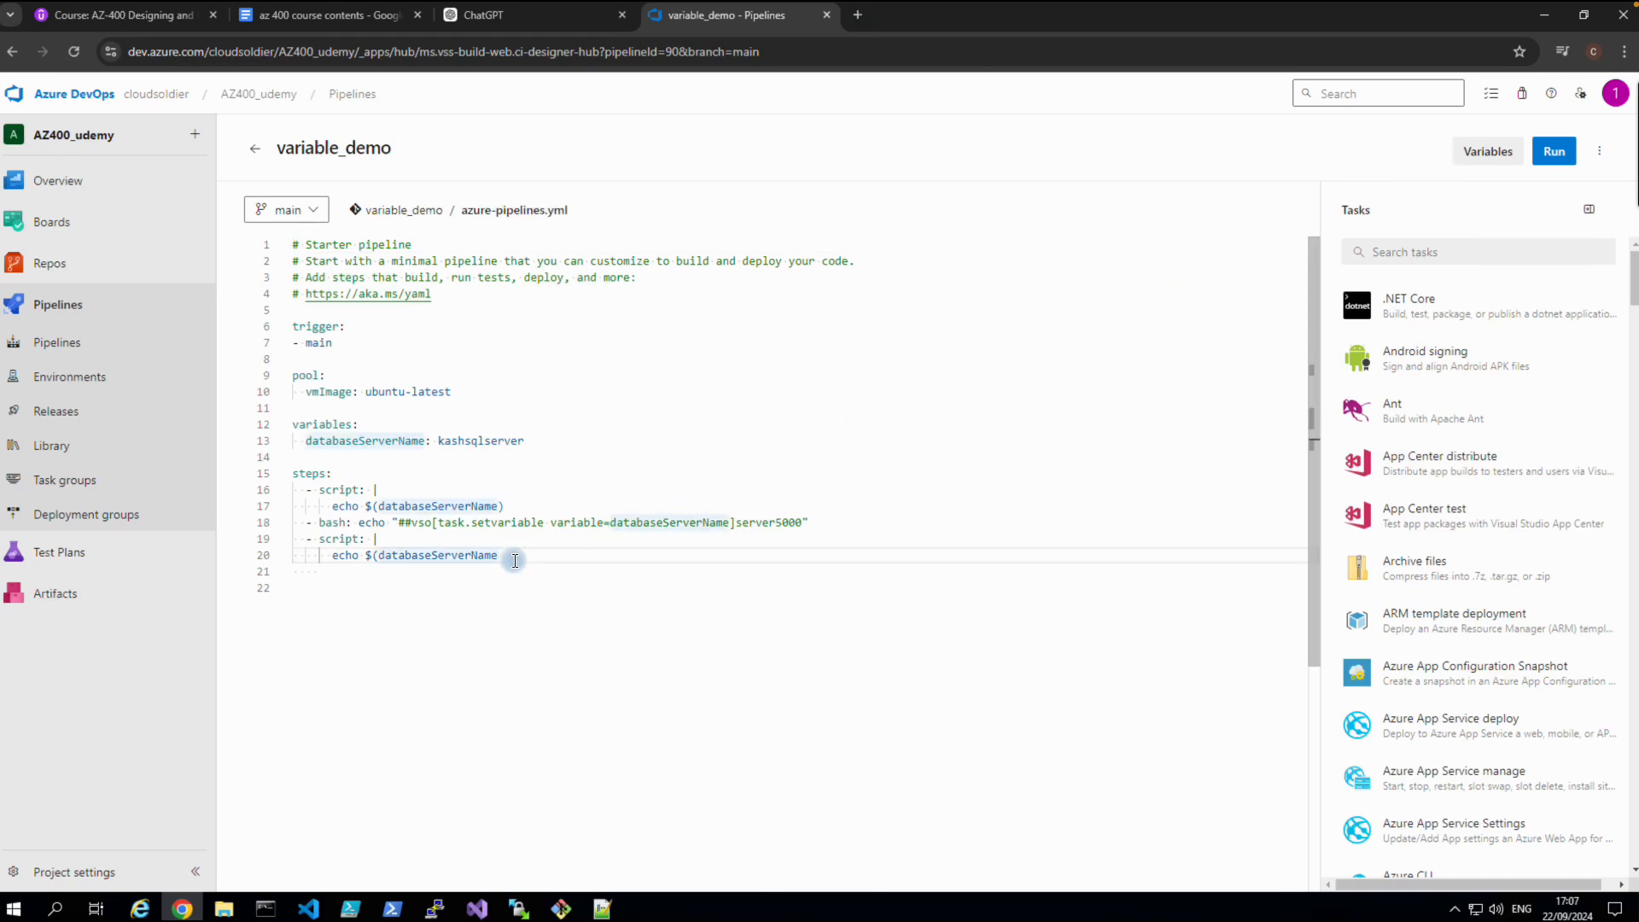
type(")")
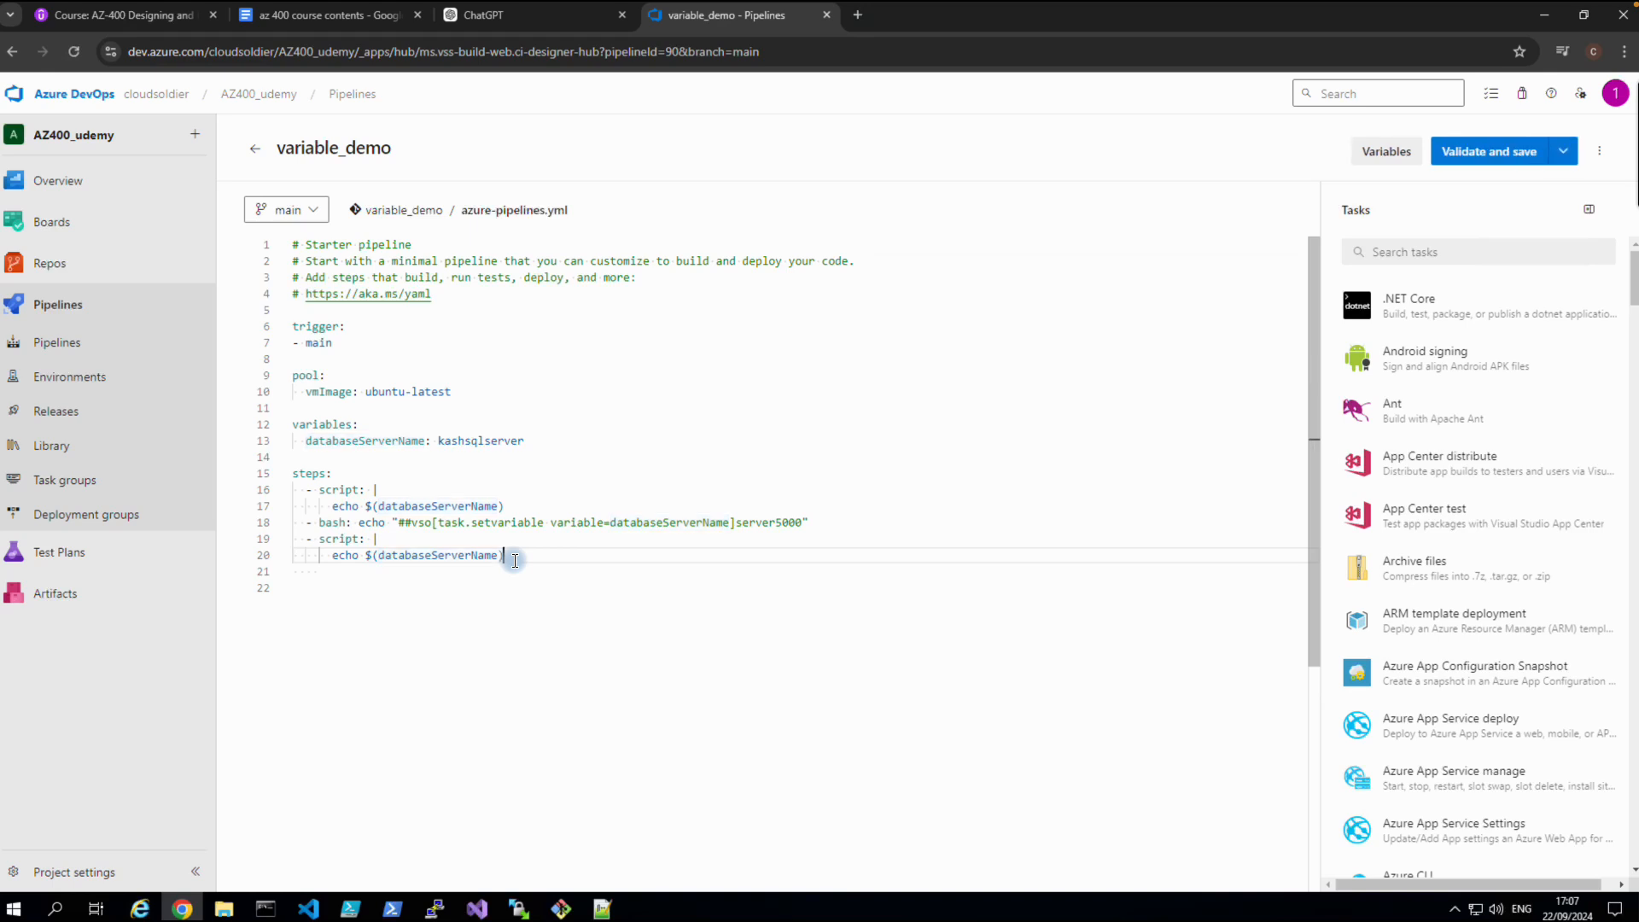
left_click(1444, 154)
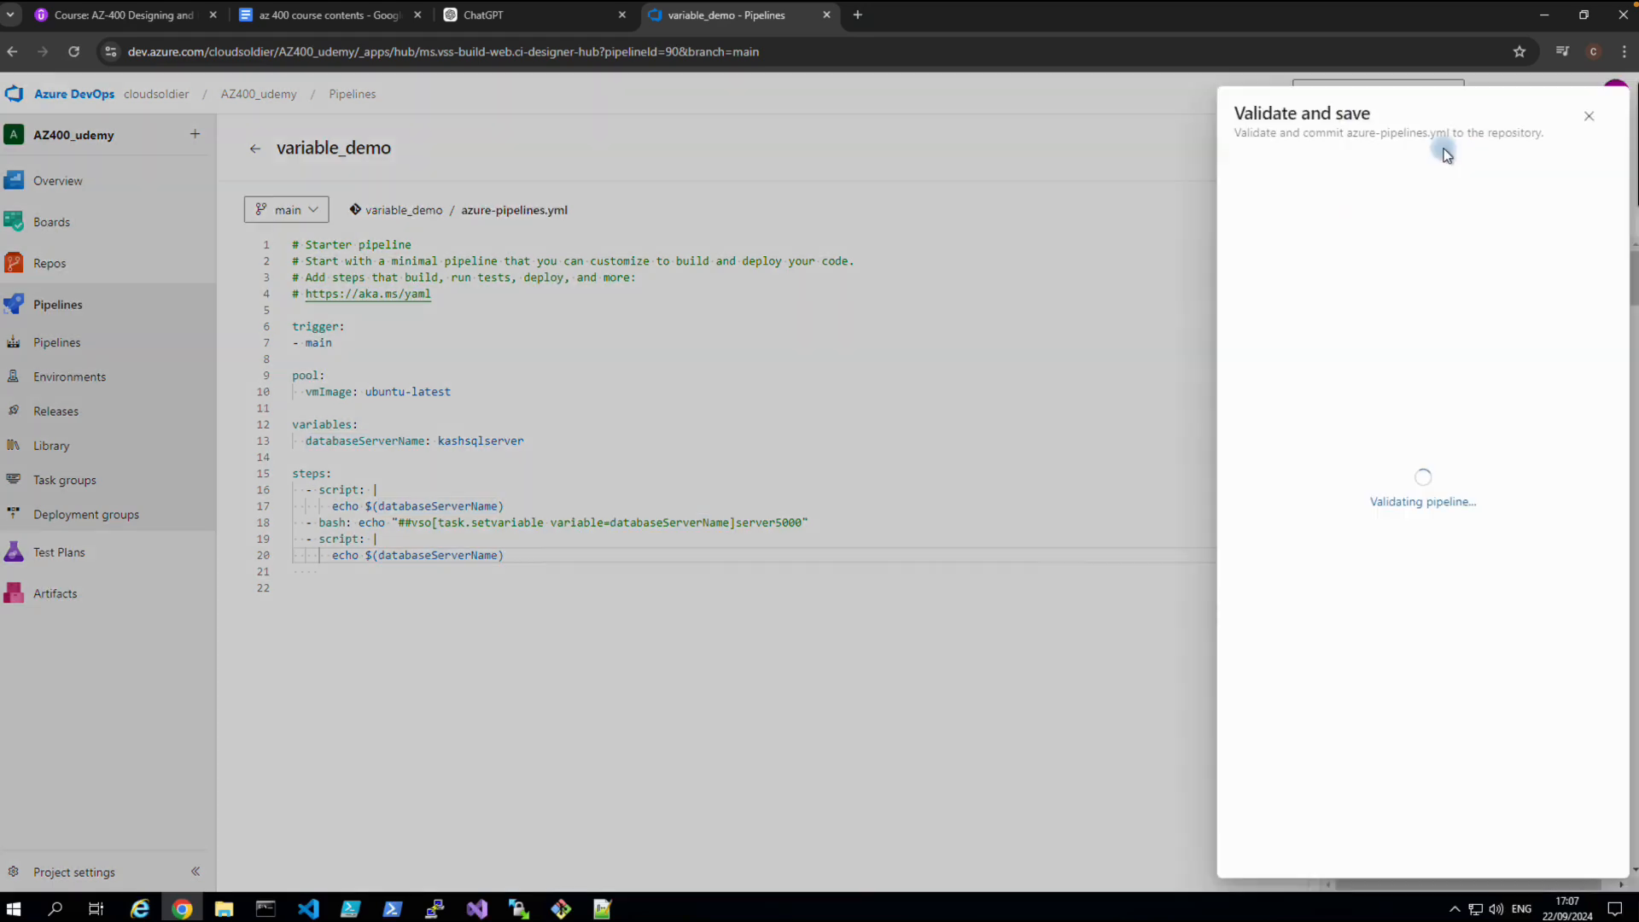
left_click(1600, 861)
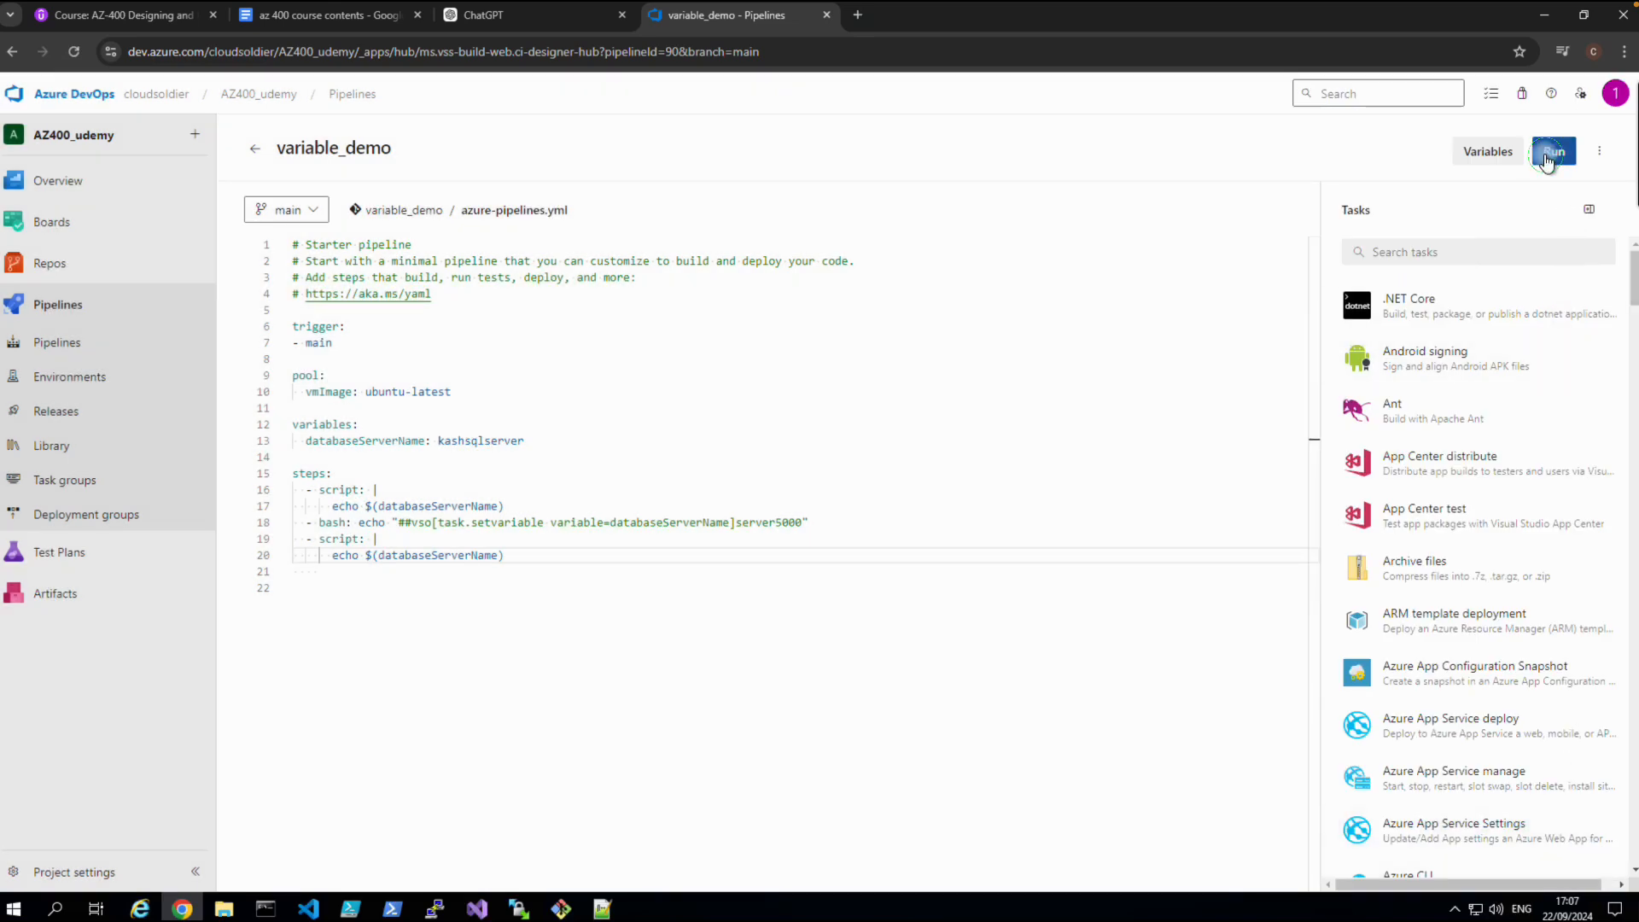
Rerun variable_demo and view run #20240922.7's second CmdLine log printing server5000.
left_click(1553, 152)
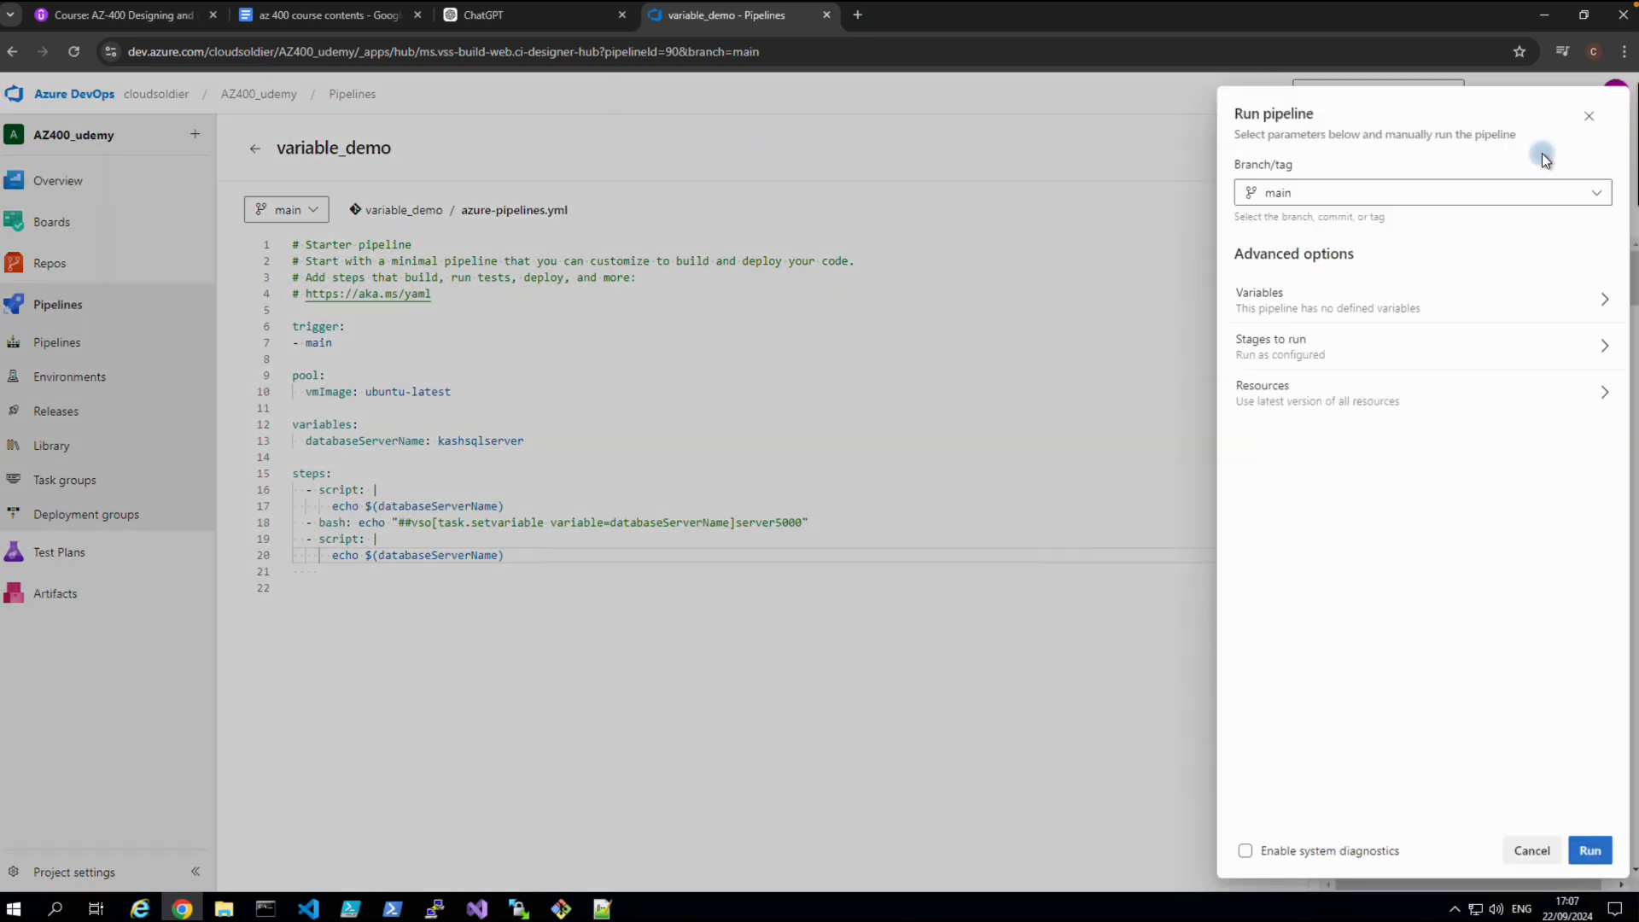
left_click(1593, 840)
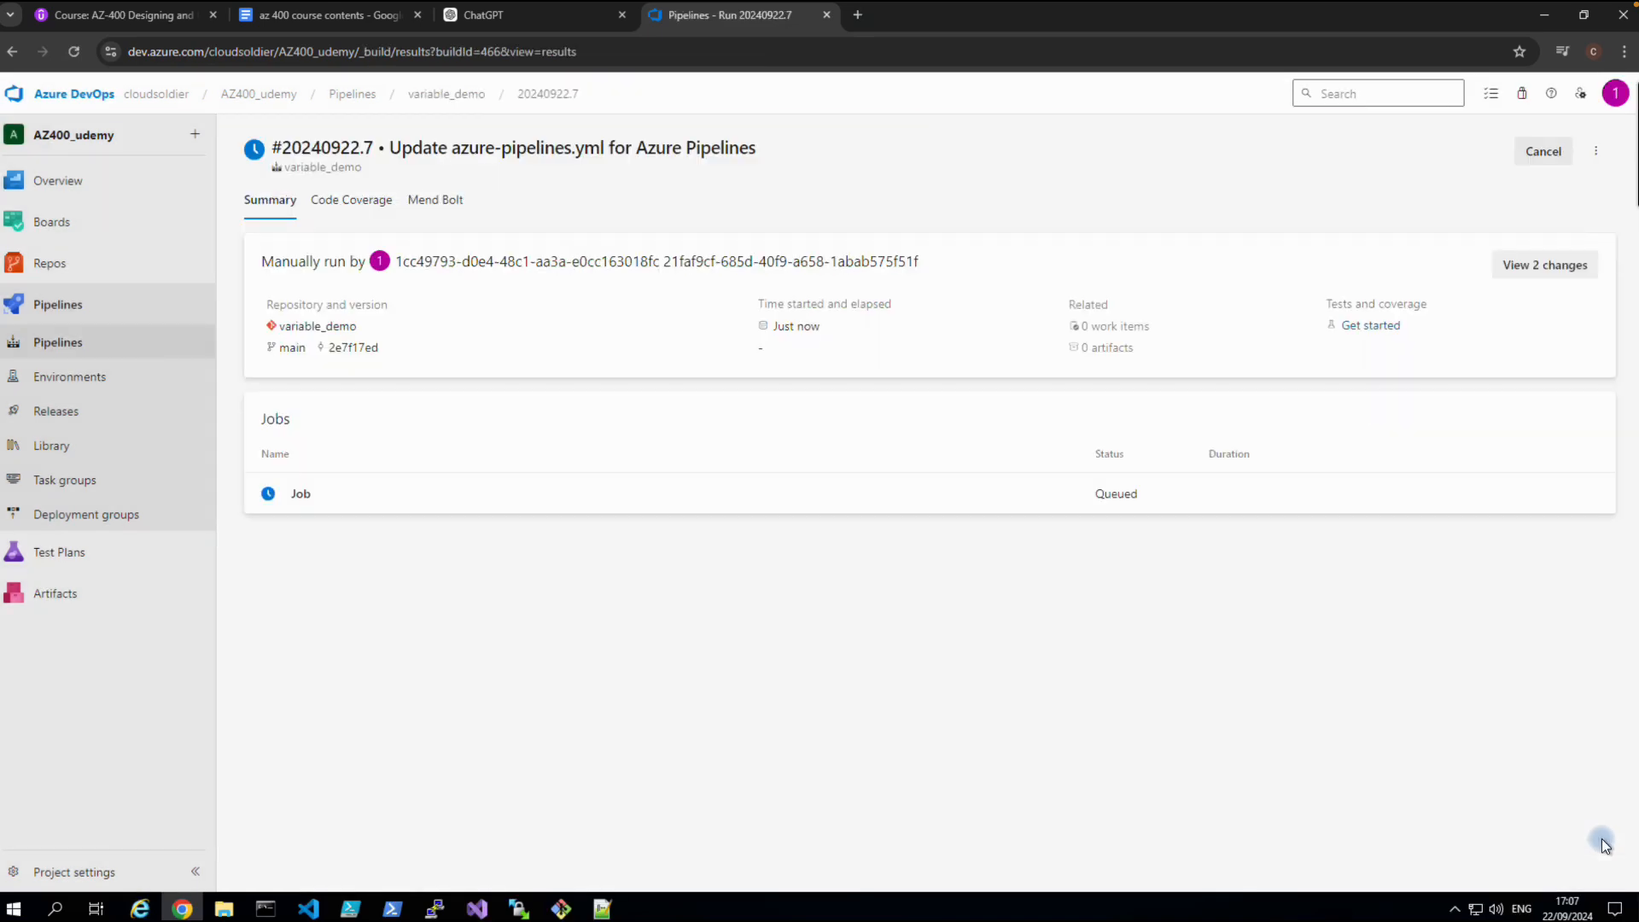
left_click(294, 503)
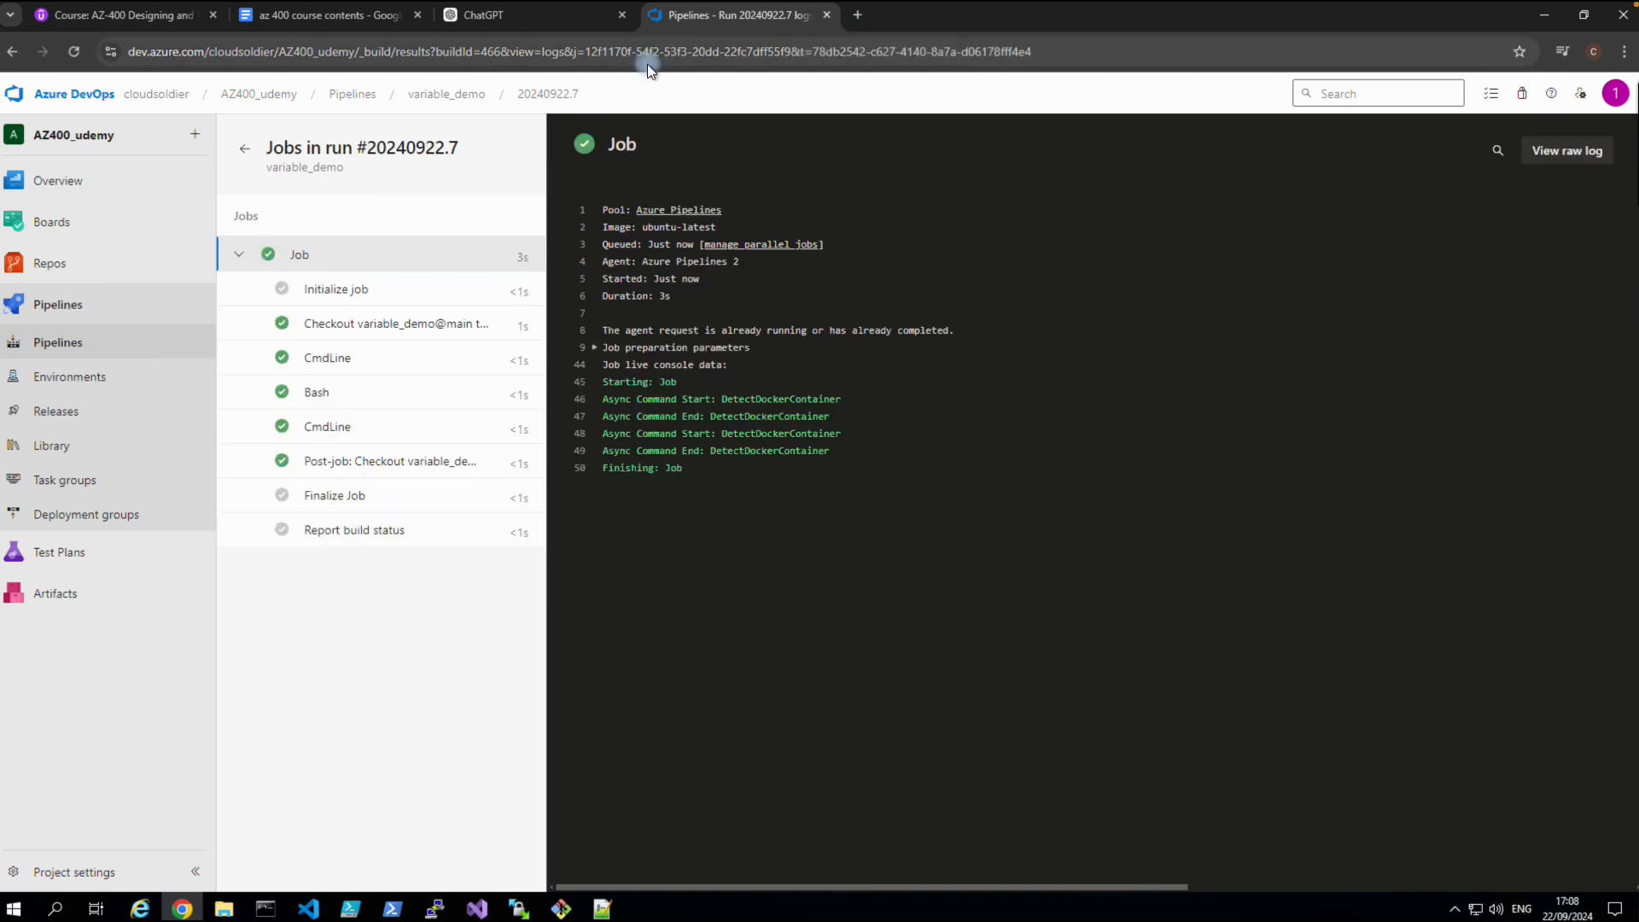
mouse_move(926, 13)
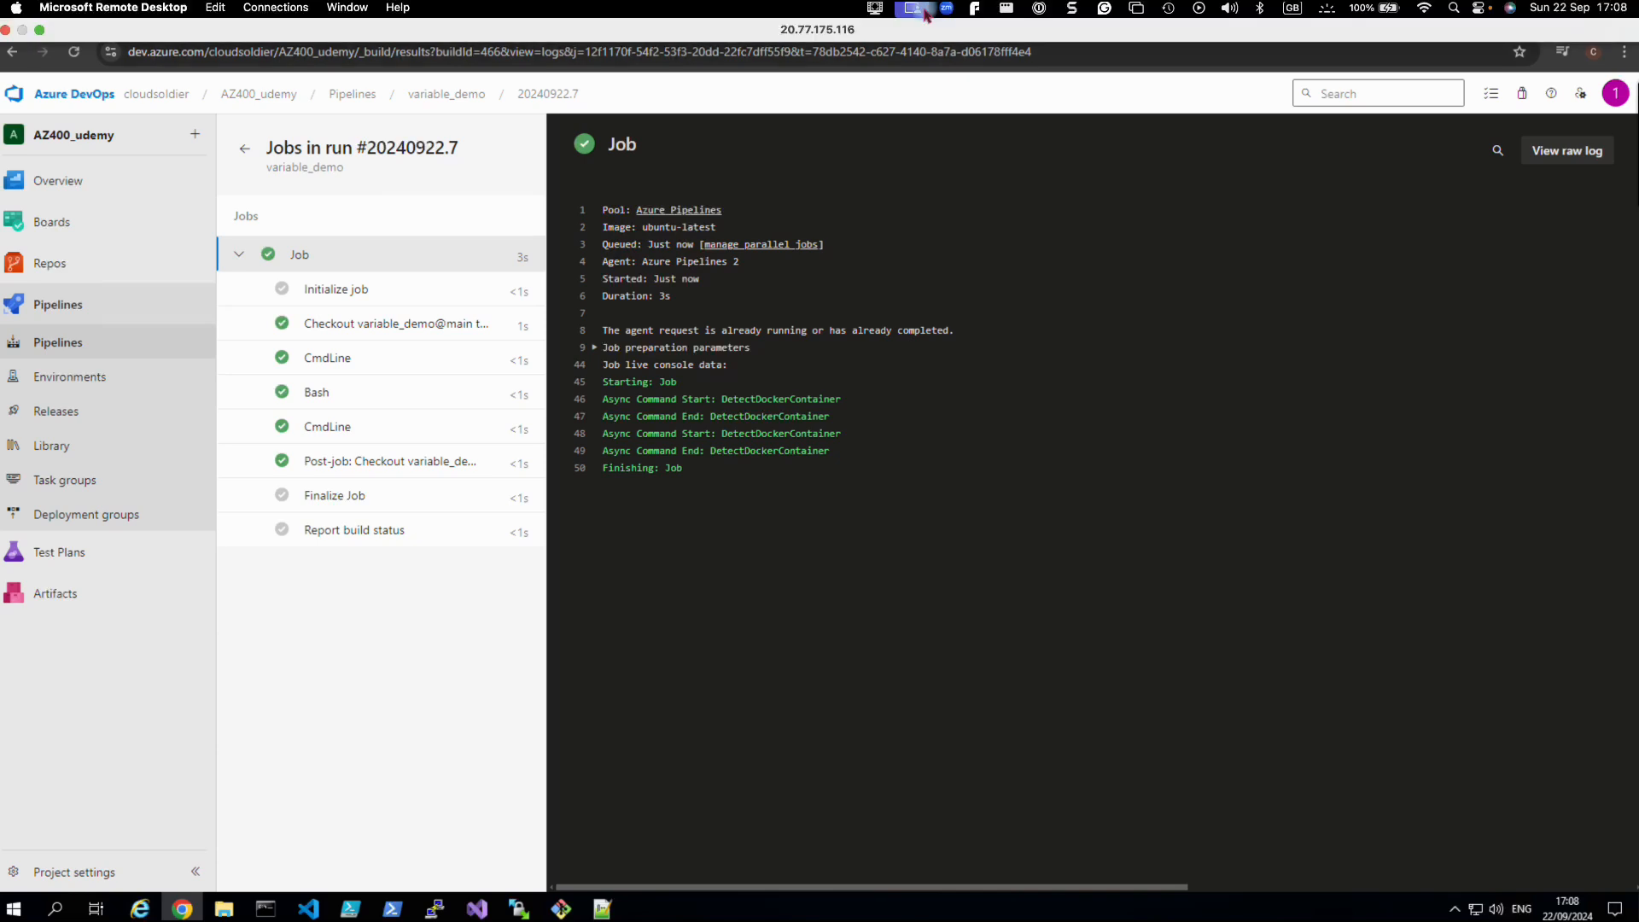
left_click(876, 9)
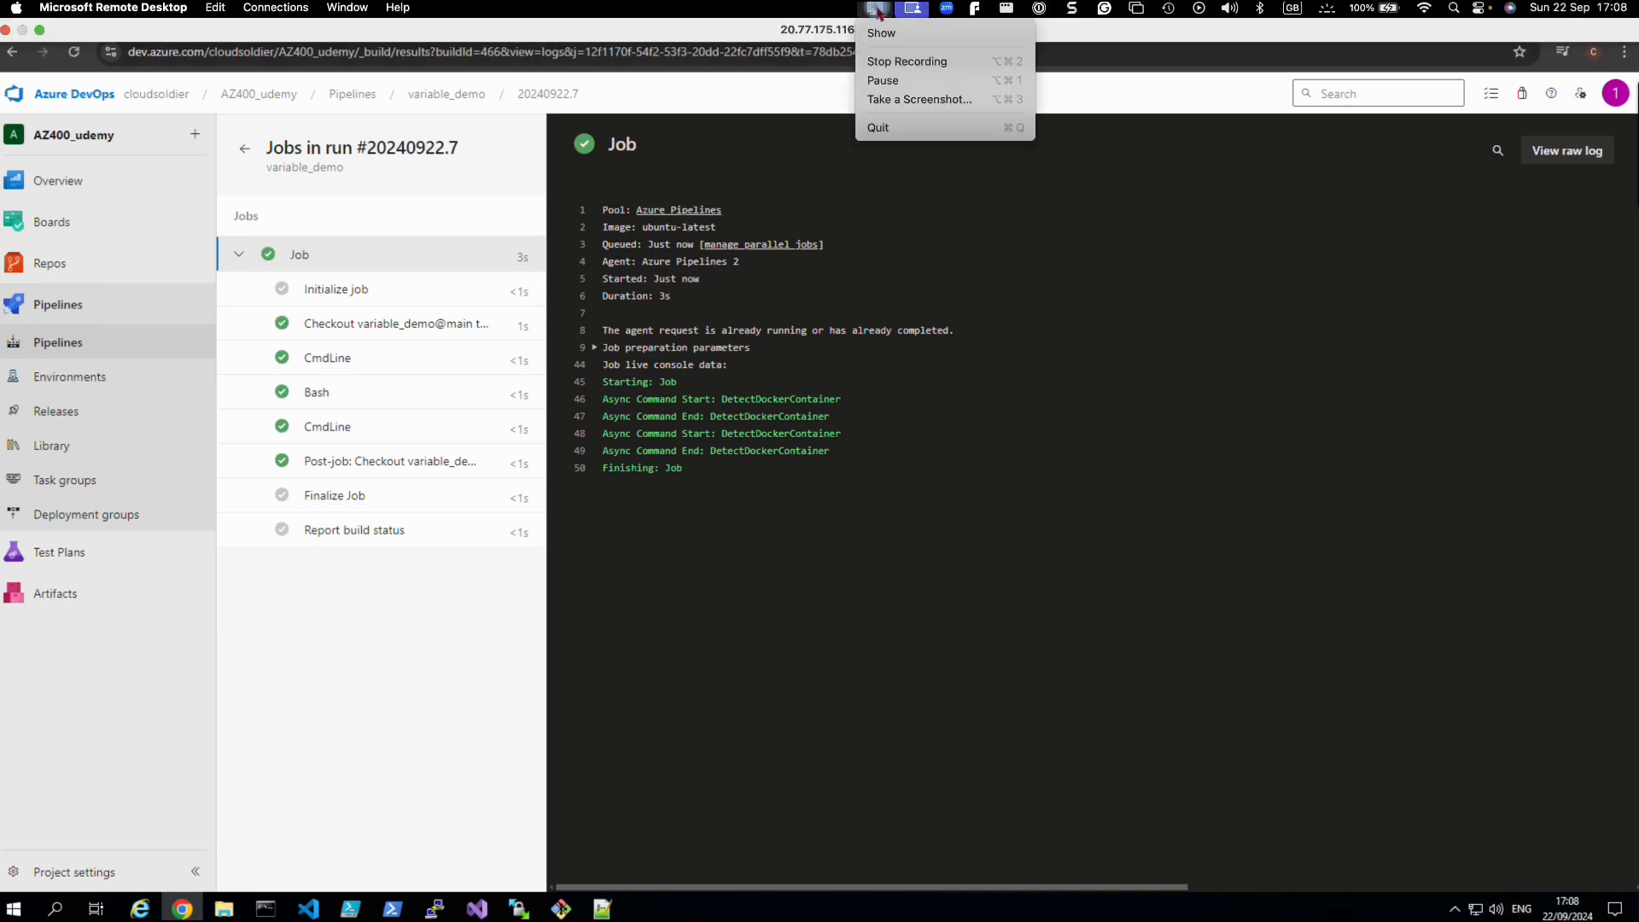
left_click(489, 176)
left_click(326, 435)
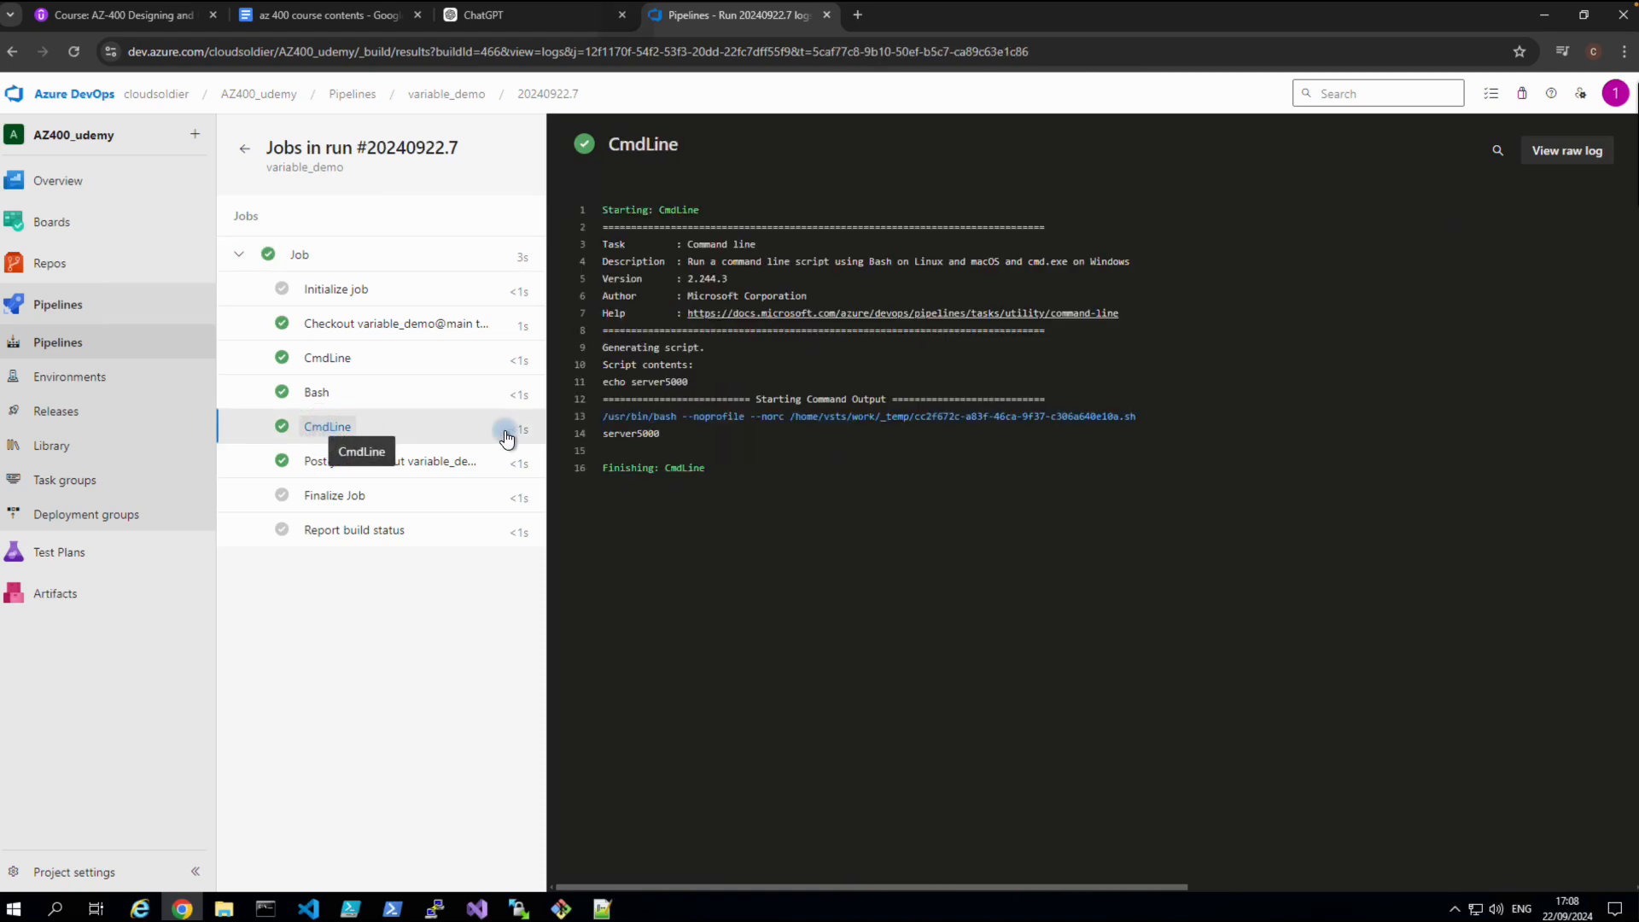
left_click_drag(631, 383, 701, 383)
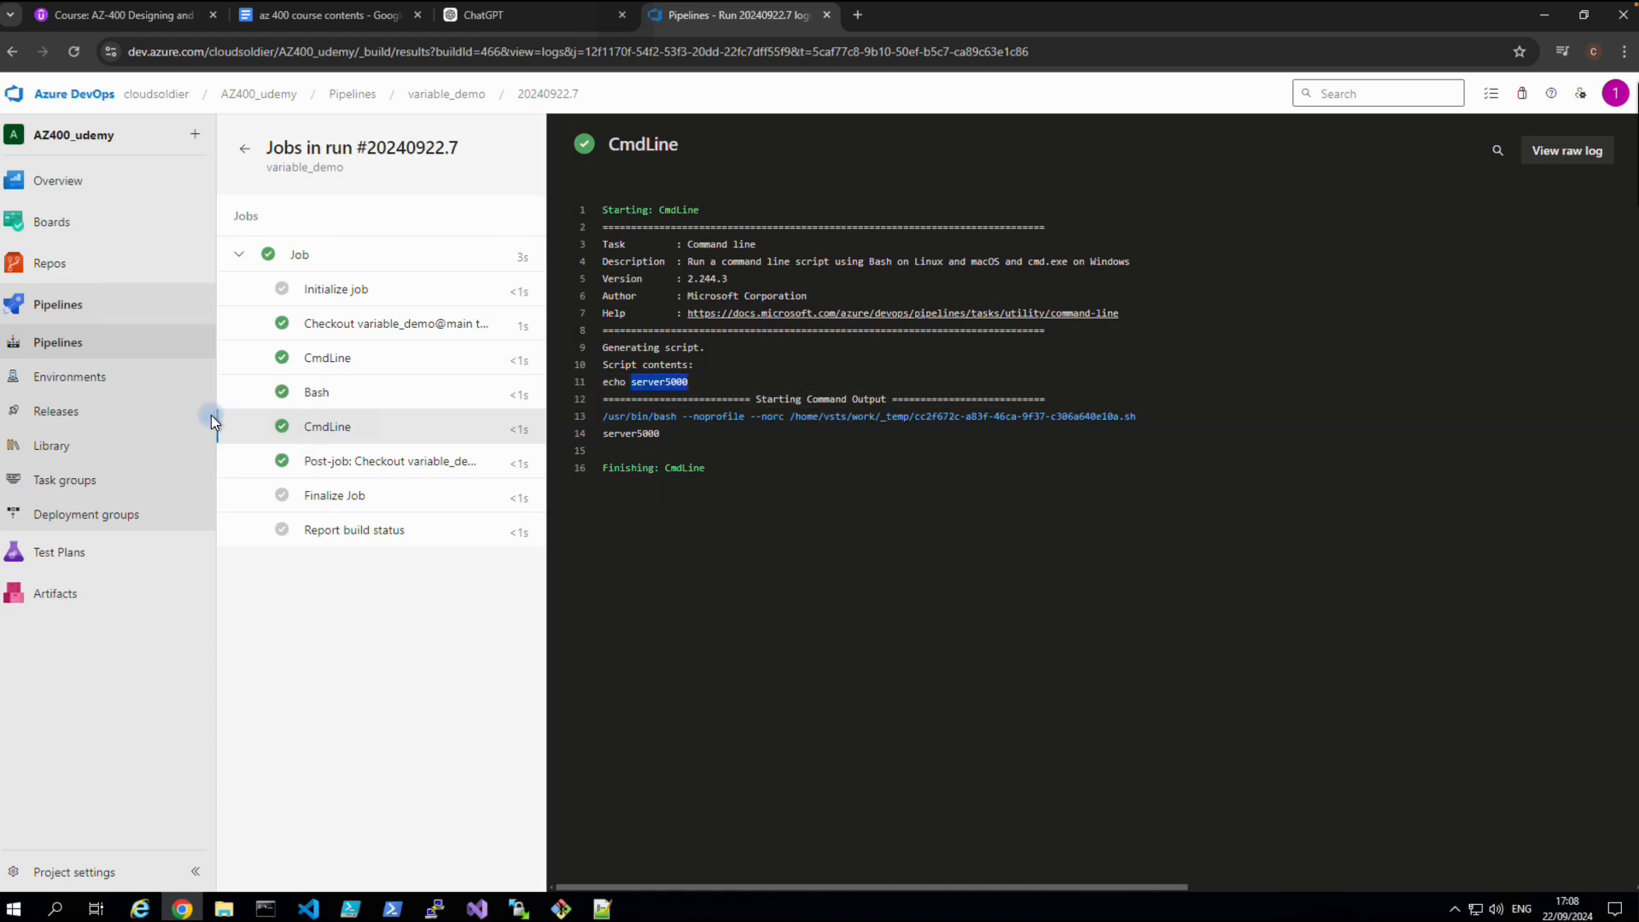
Reopen variable_demo's azure-pipelines.yml, reviewing the setvariable and last echo steps.
left_click(70, 349)
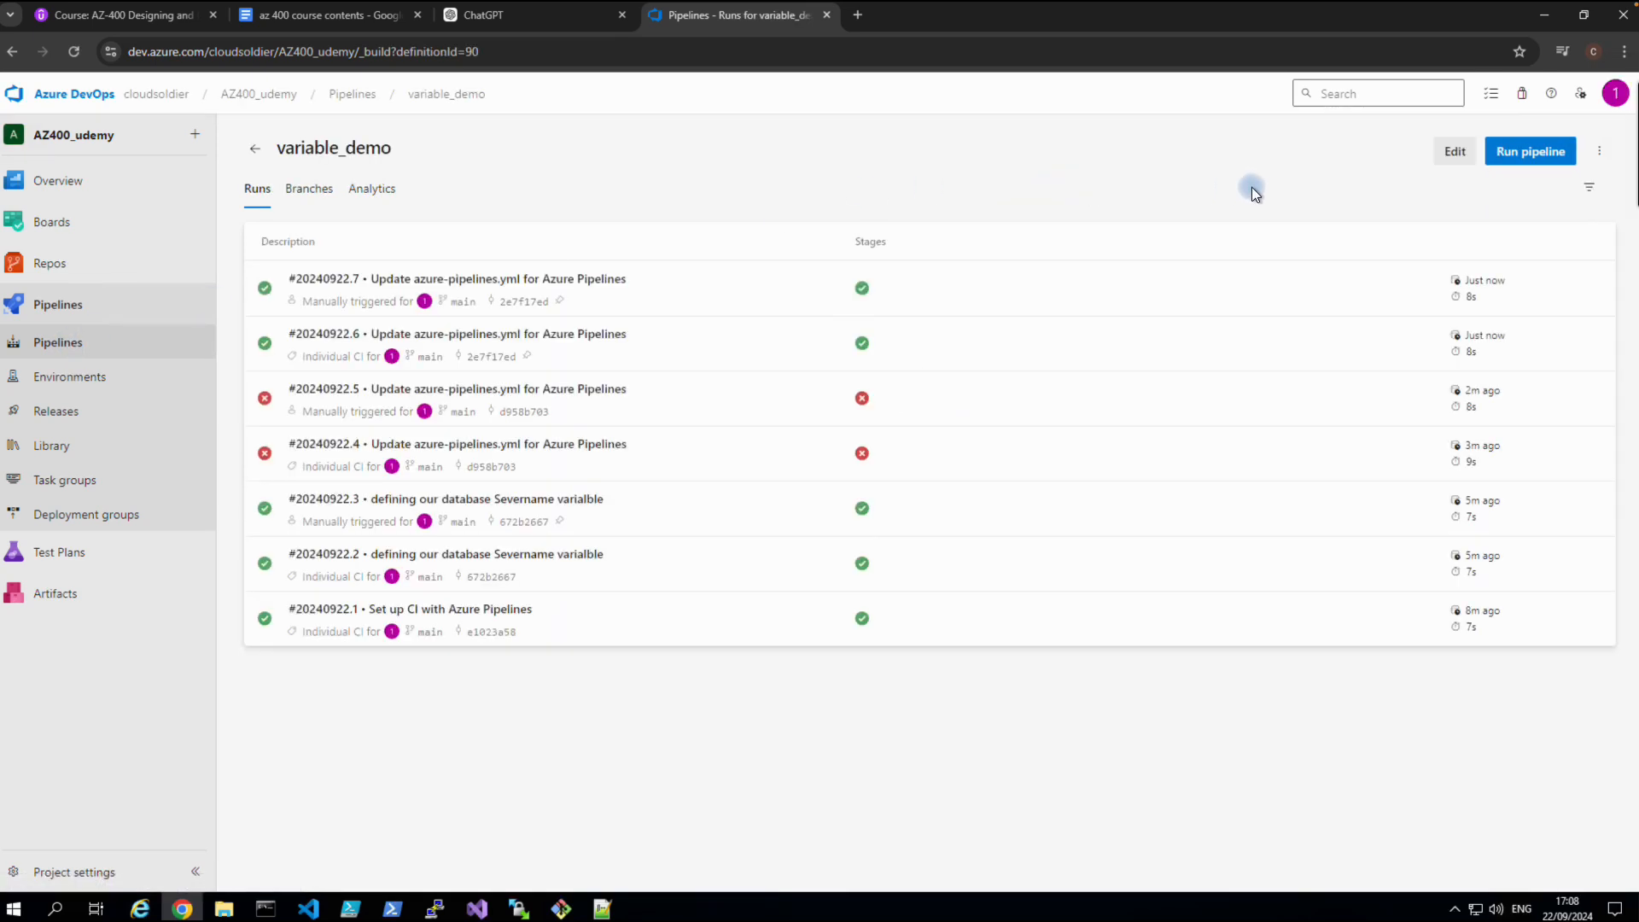
left_click(1440, 165)
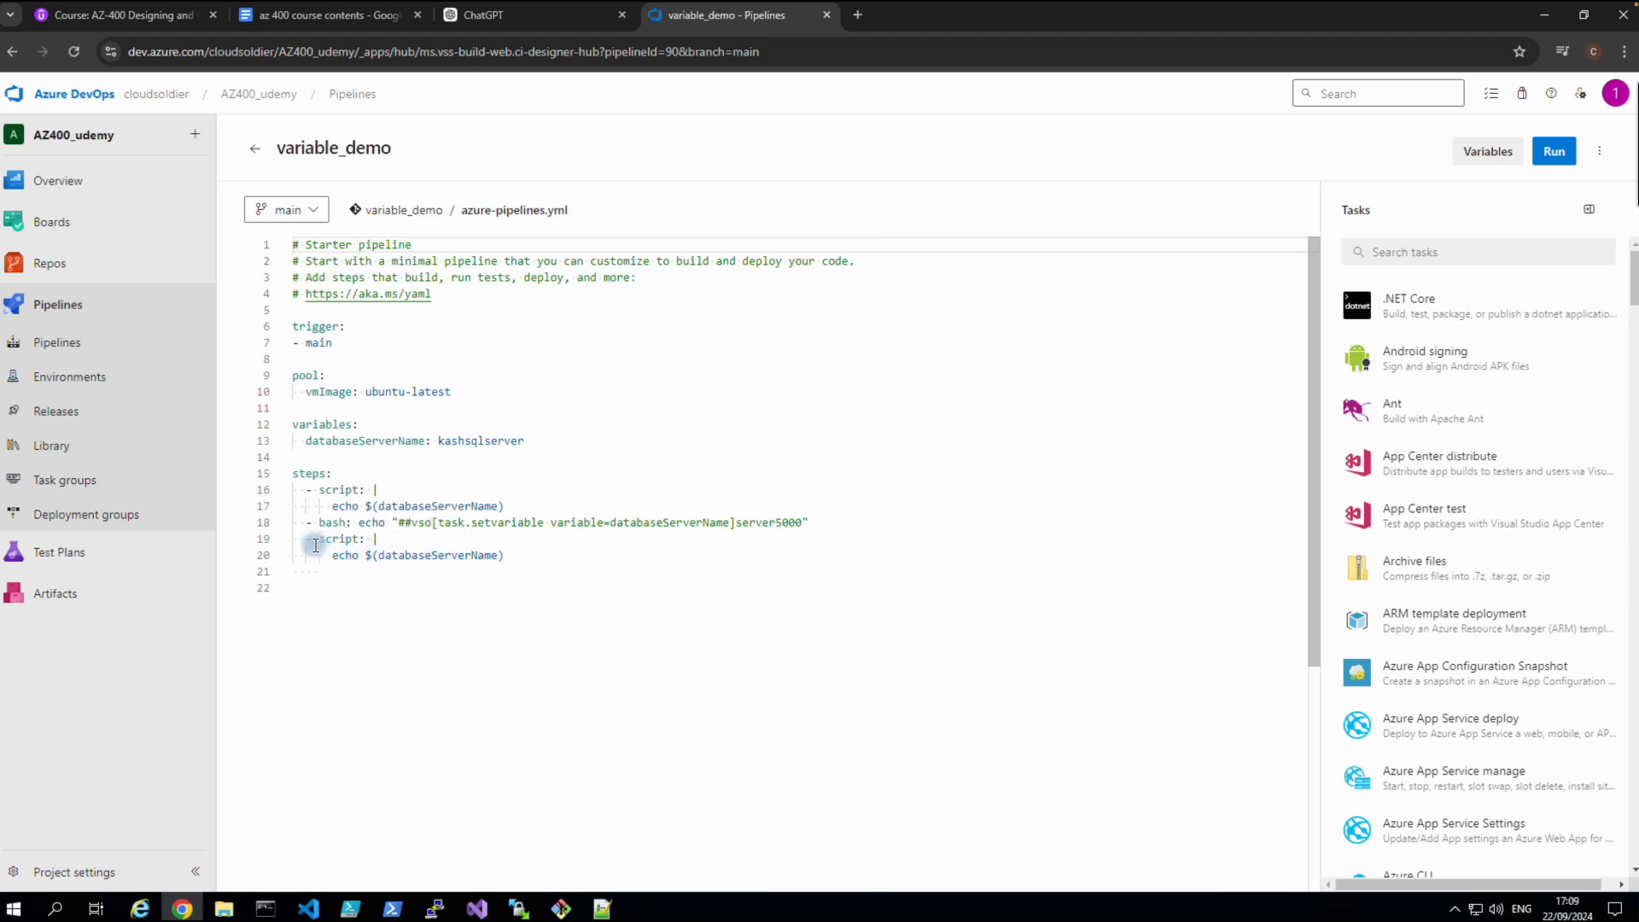
left_click_drag(306, 541, 509, 563)
left_click_drag(306, 523, 651, 538)
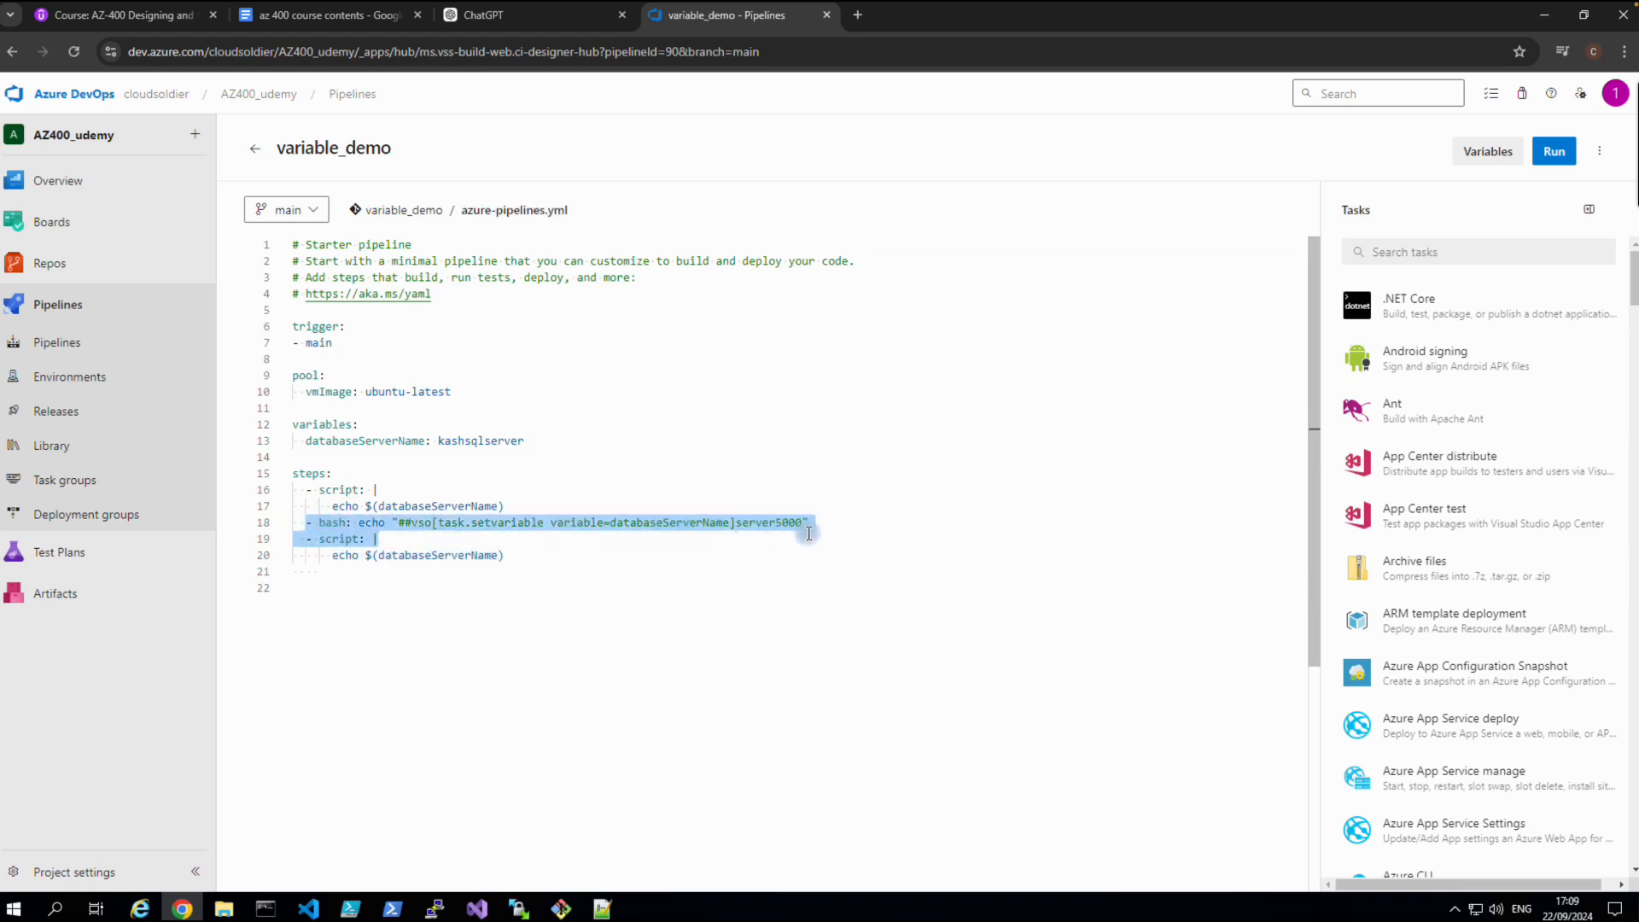
left_click(564, 563)
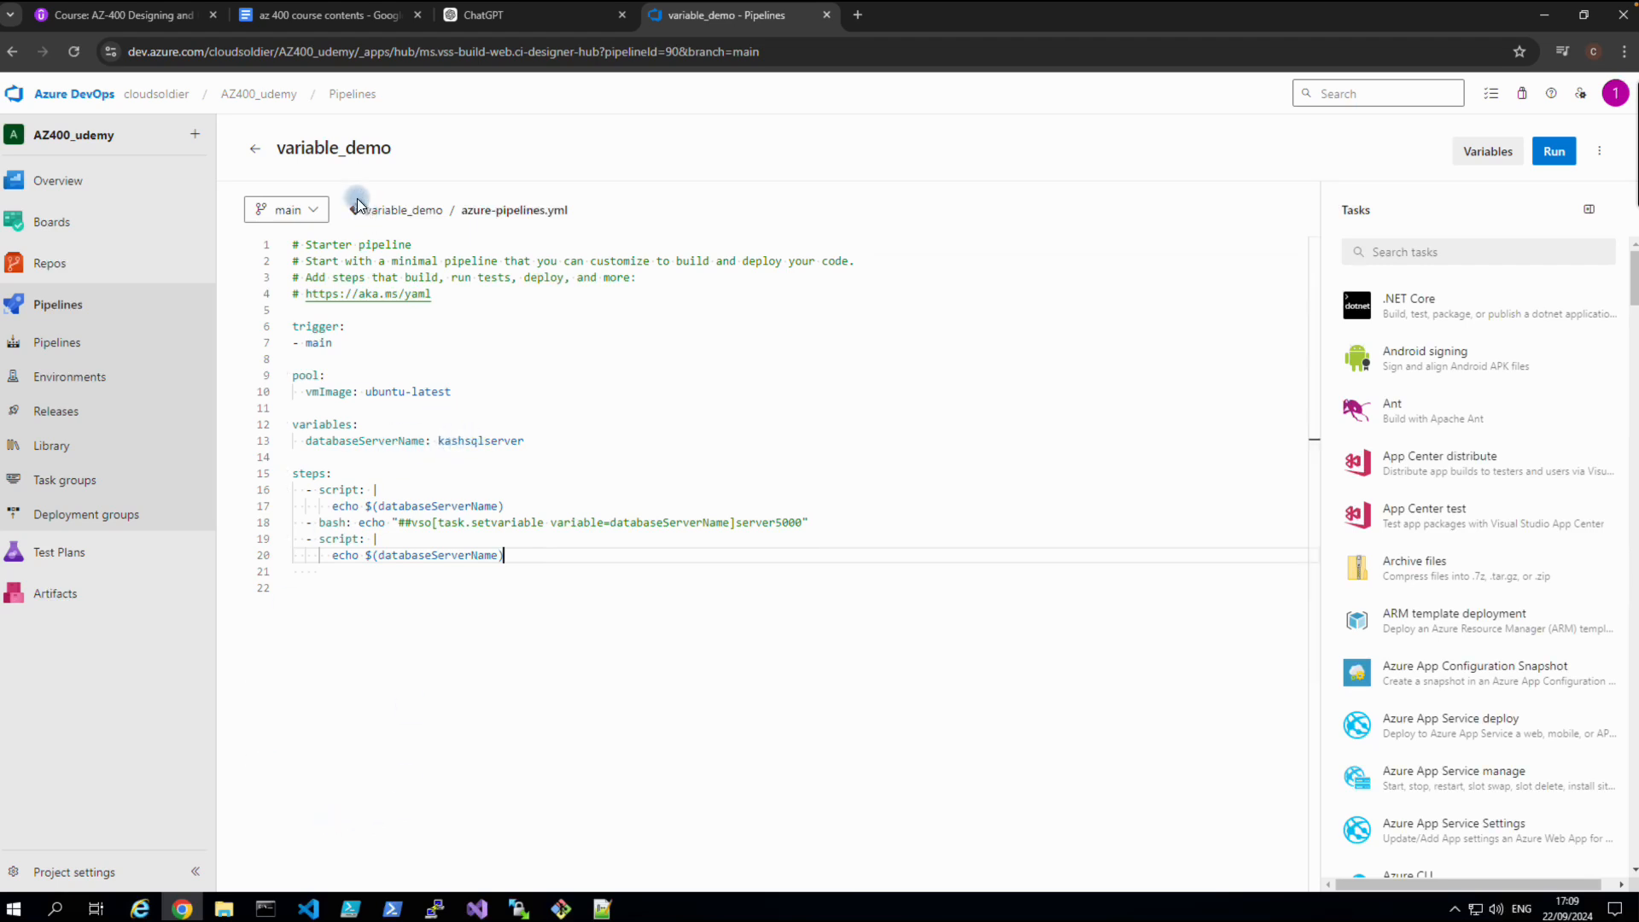
Copy the final script step echoing ${{ variables.databaseServerName }} from the course notes.
left_click(319, 24)
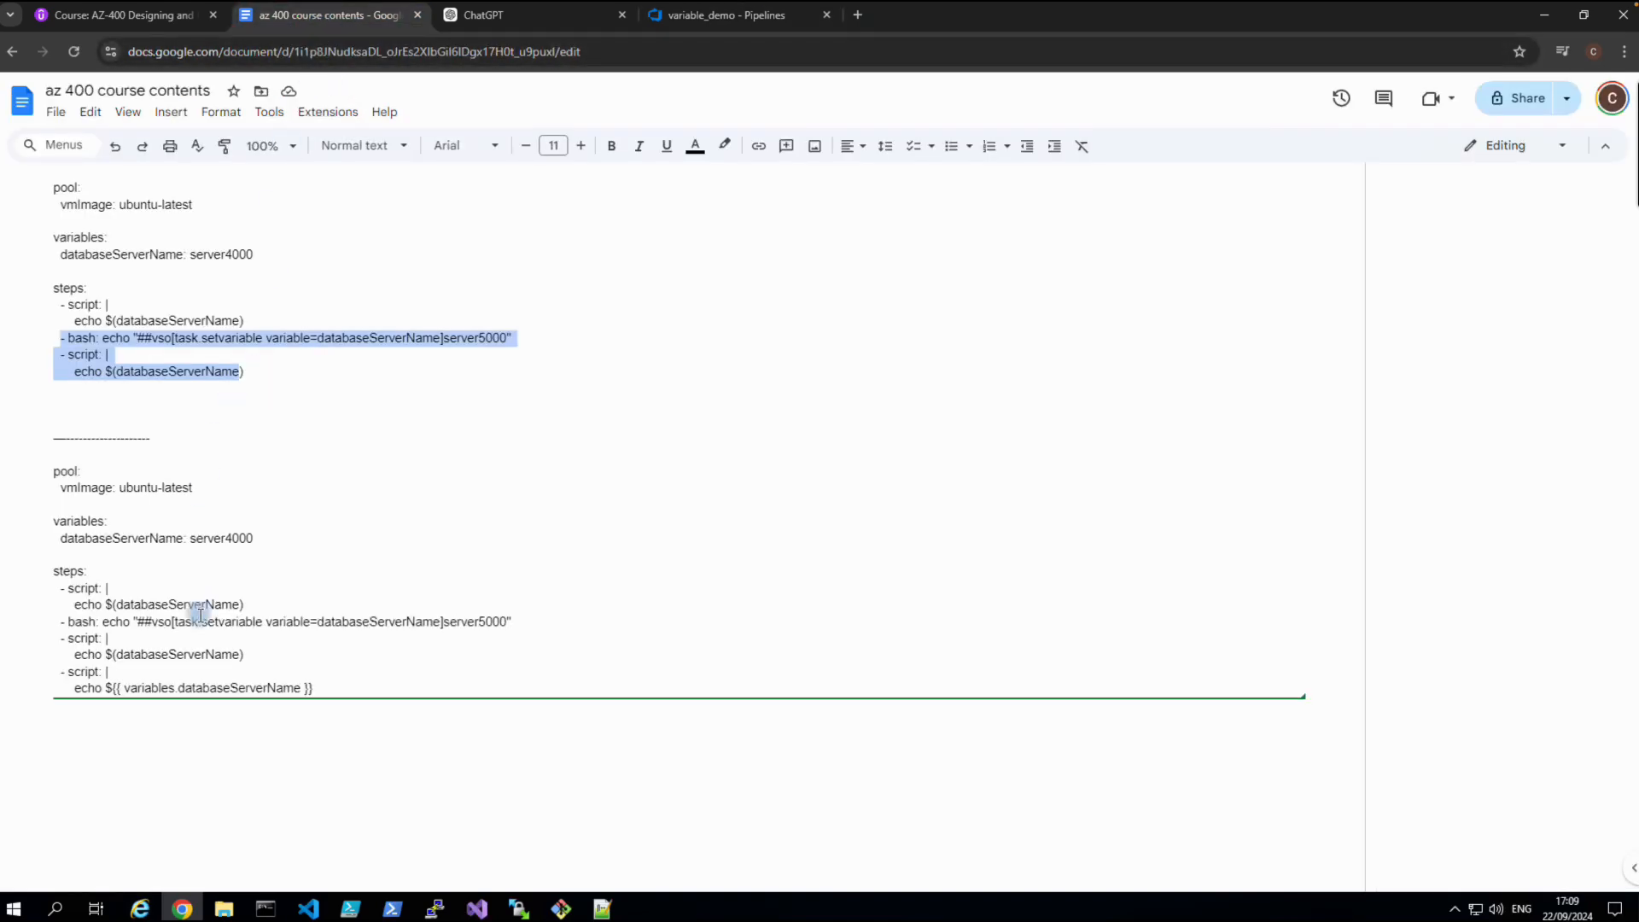
left_click(202, 724)
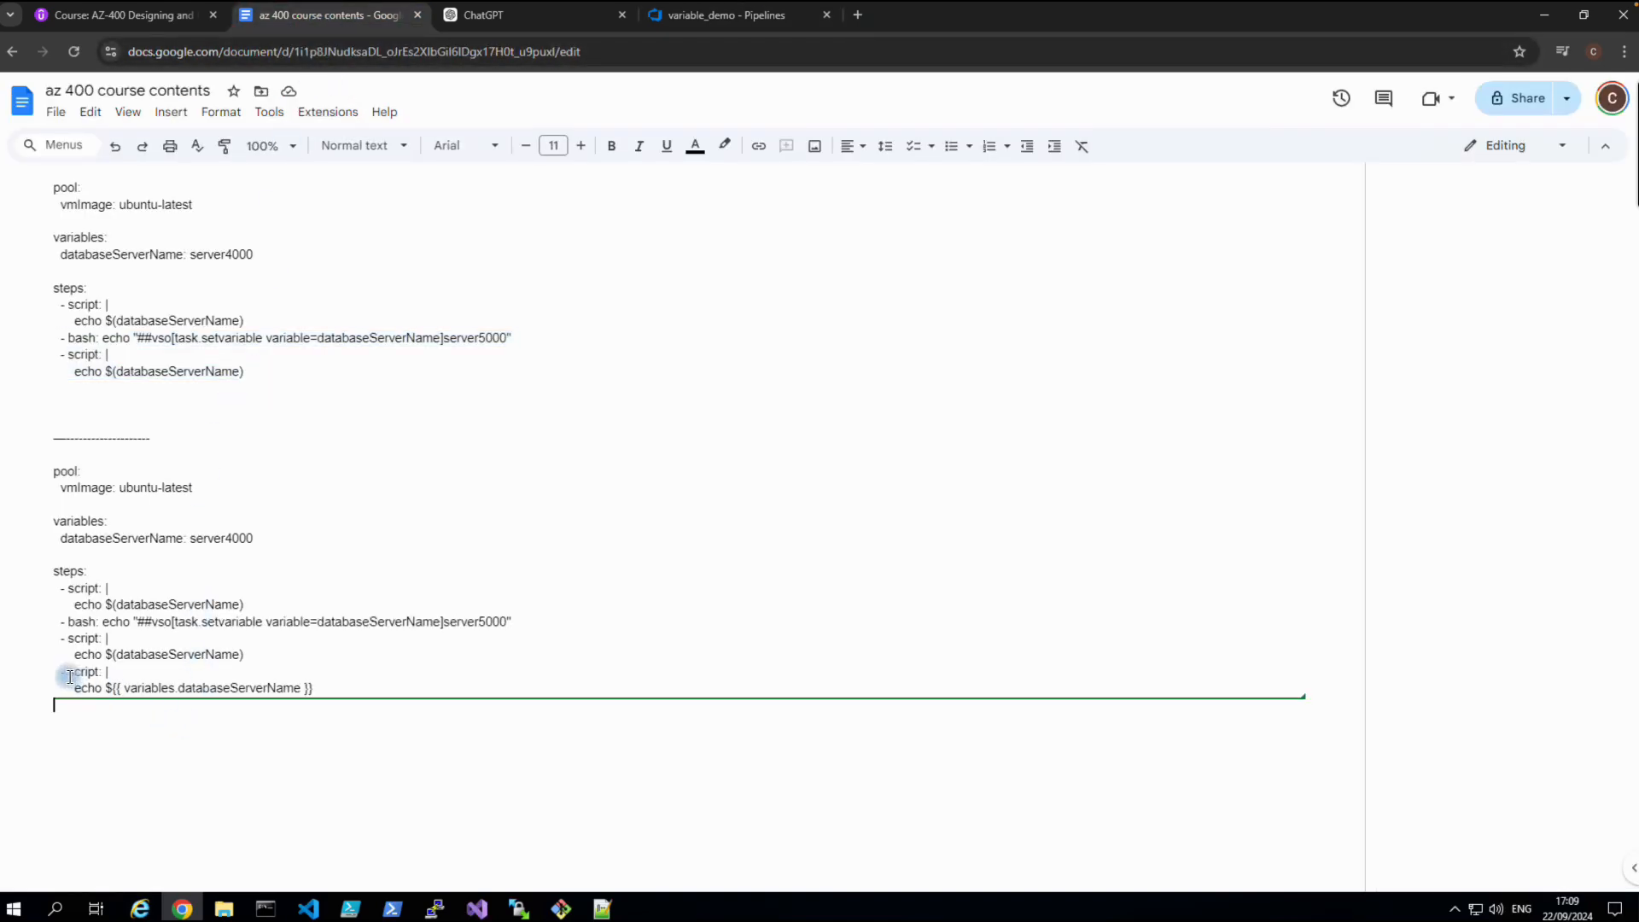
left_click_drag(61, 676, 308, 689)
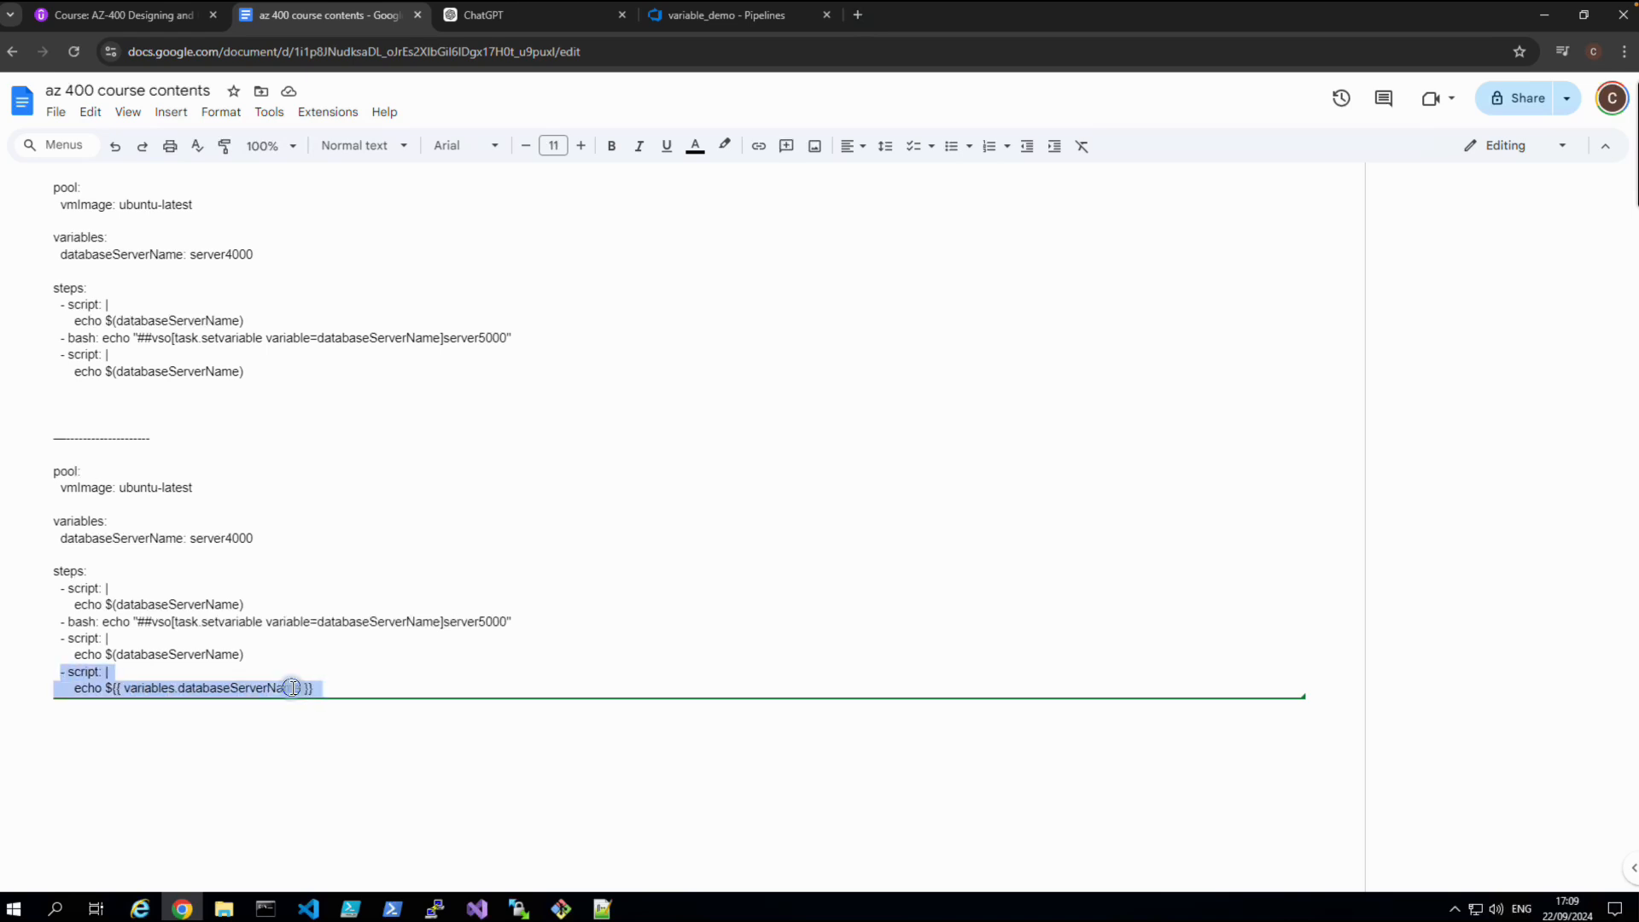
right_click(309, 690)
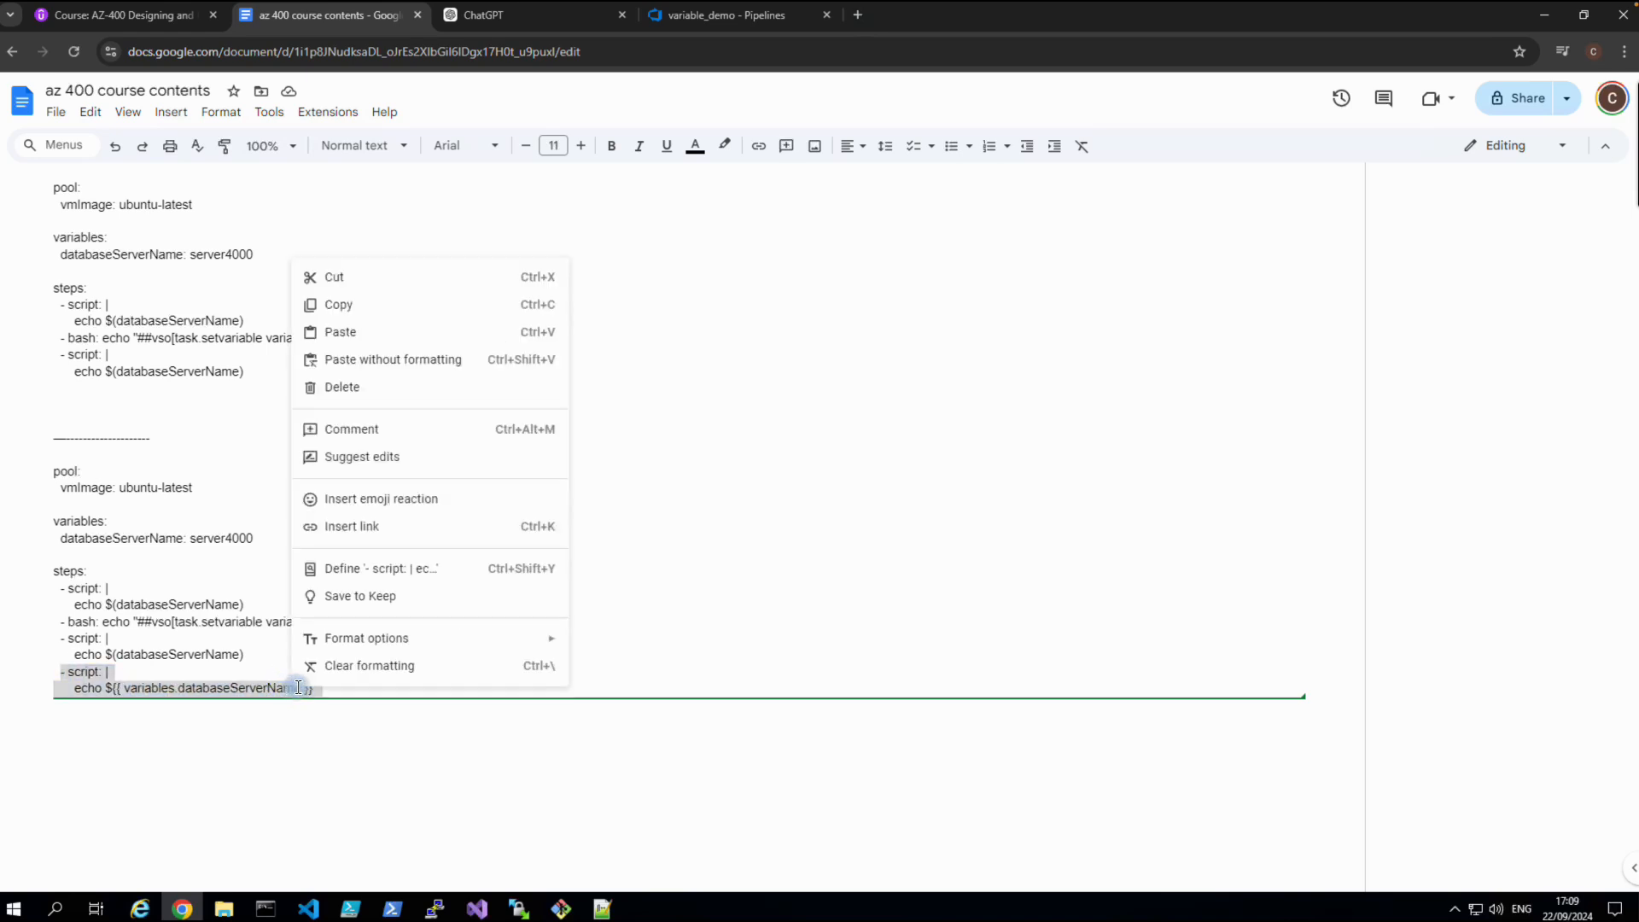
left_click(342, 307)
left_click(661, 18)
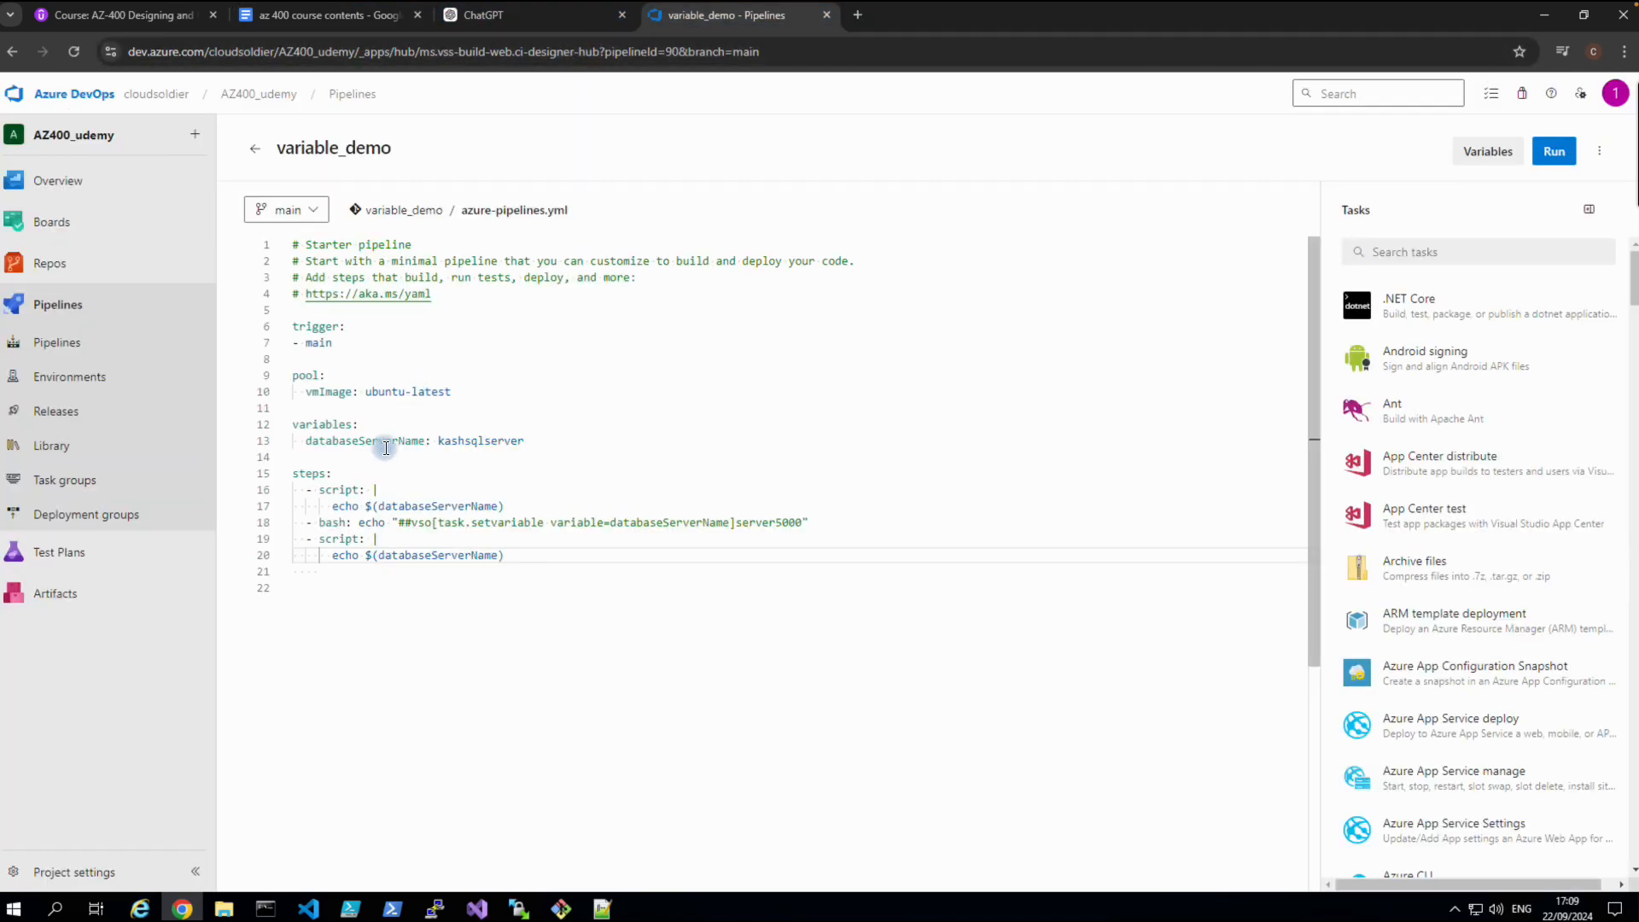
Paste the ${{ variables.databaseServerName }} echo step at line 21 and align its indentation.
left_click(308, 573)
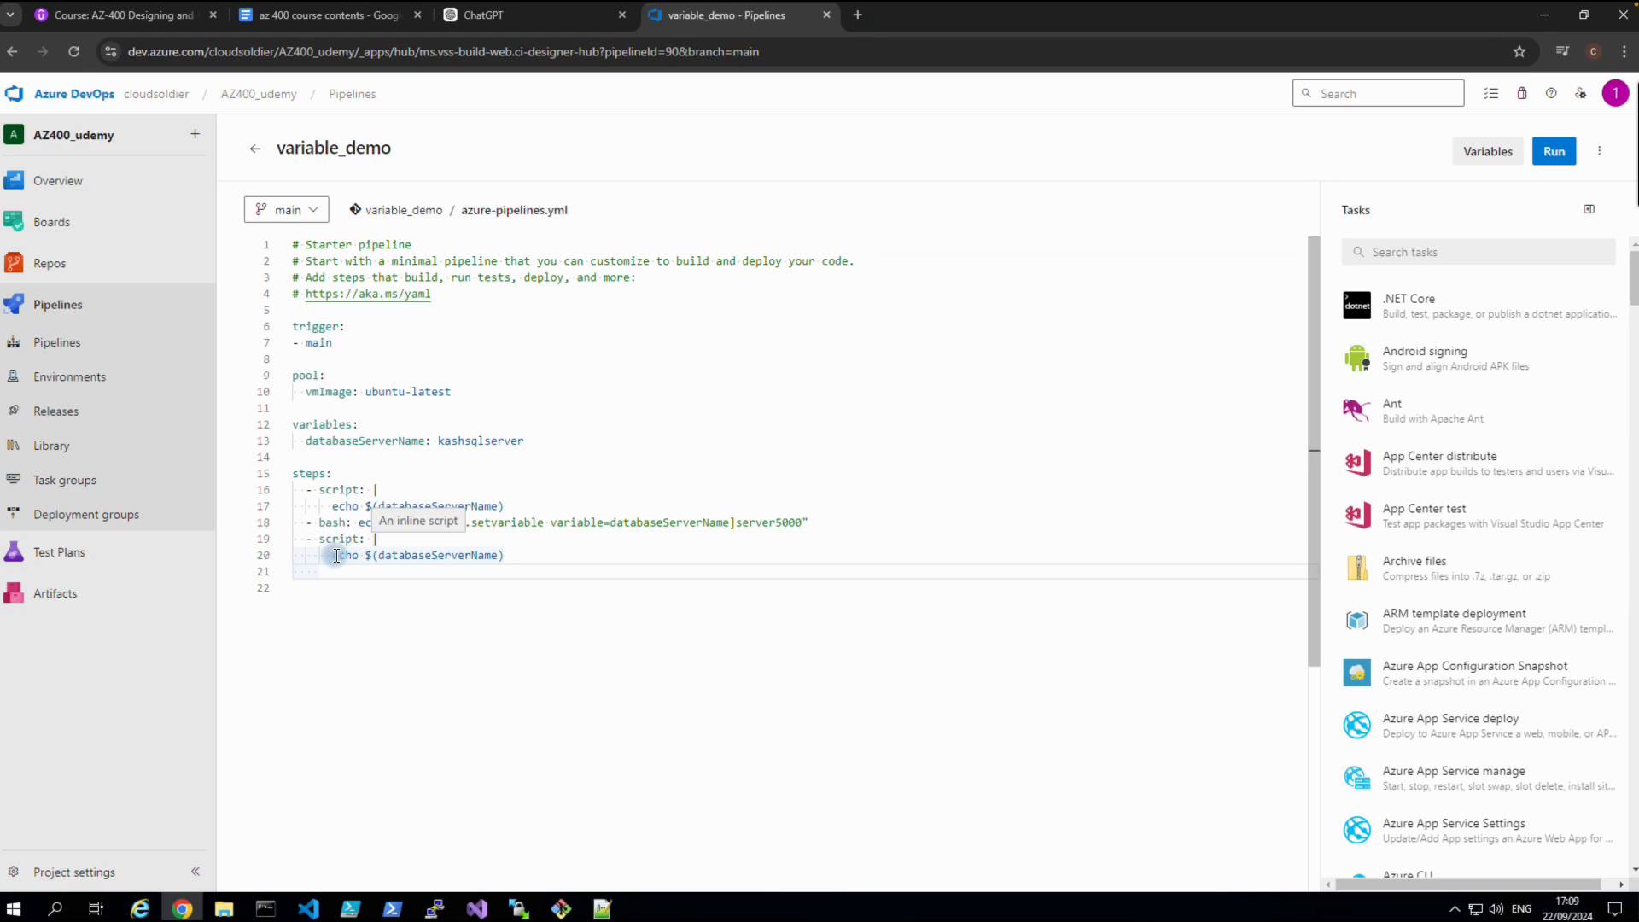
key("ctrl+v")
left_click(306, 578)
key("BackSpace")
key("BackSpace")
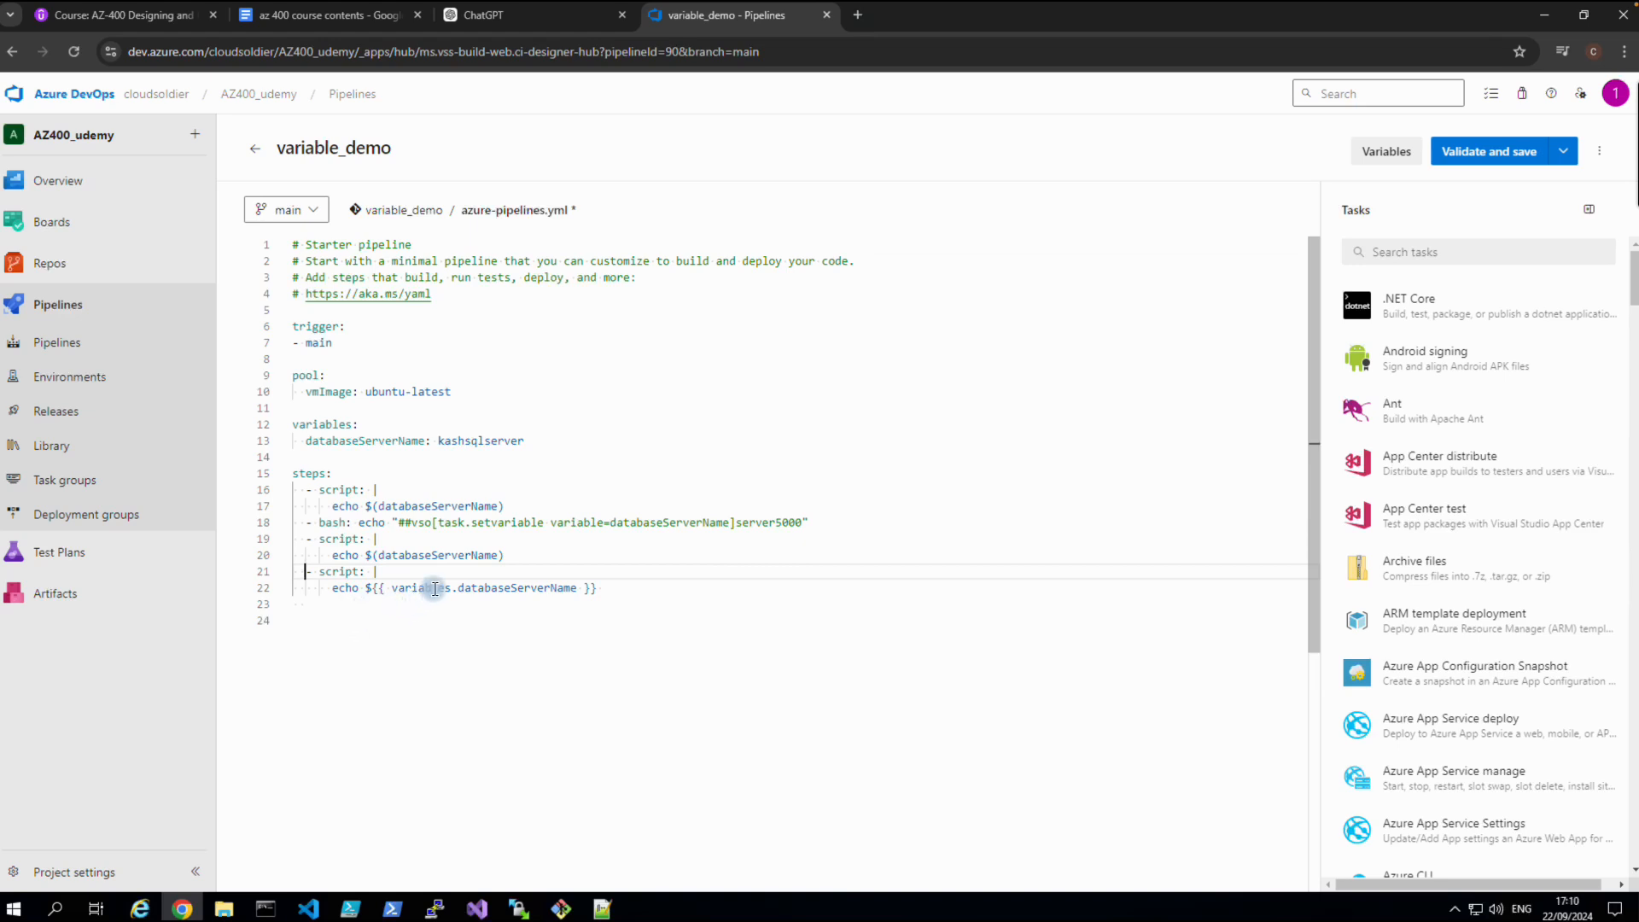
Highlight the variables section on line 12 and the variables reference in the new echo.
double_click(346, 425)
left_click(428, 667)
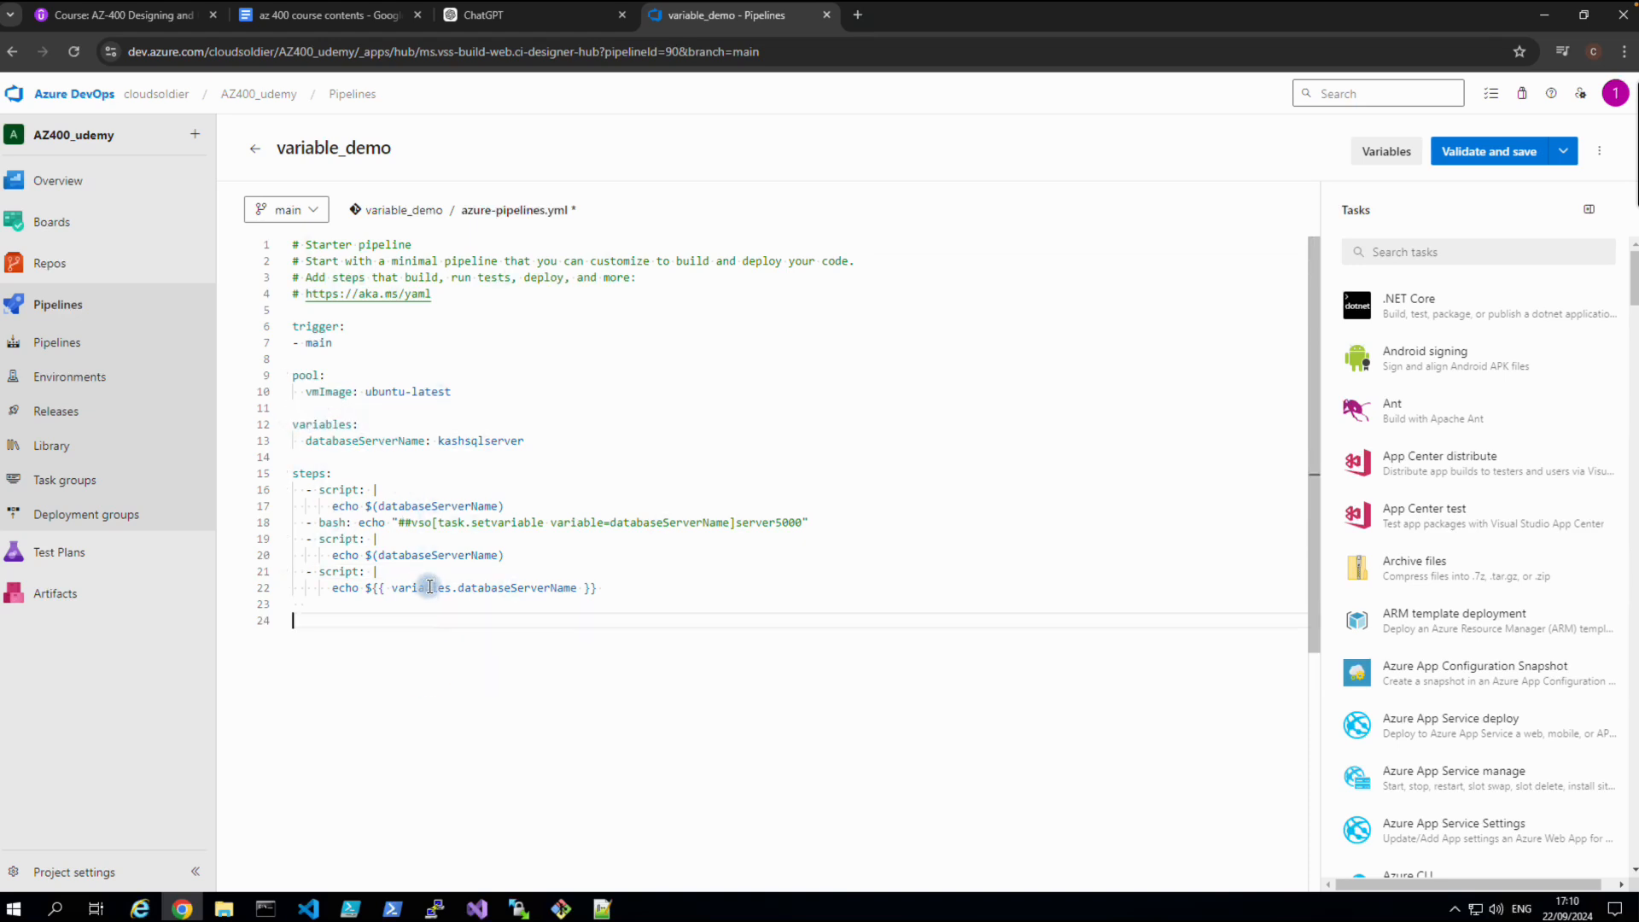
left_click_drag(446, 586, 391, 587)
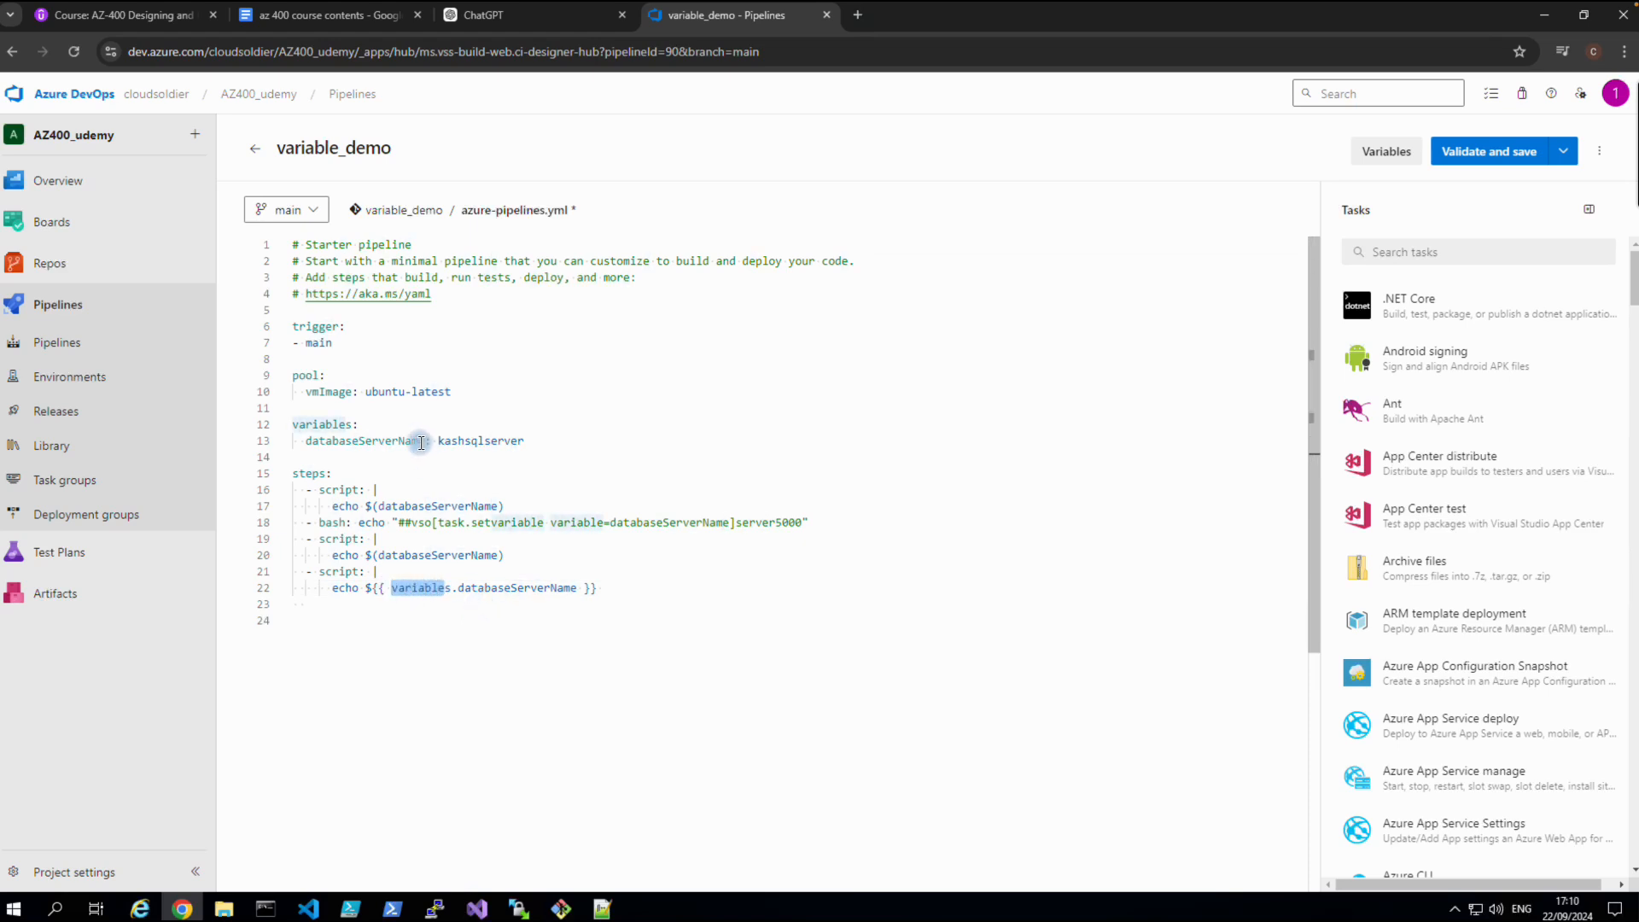
left_click(470, 672)
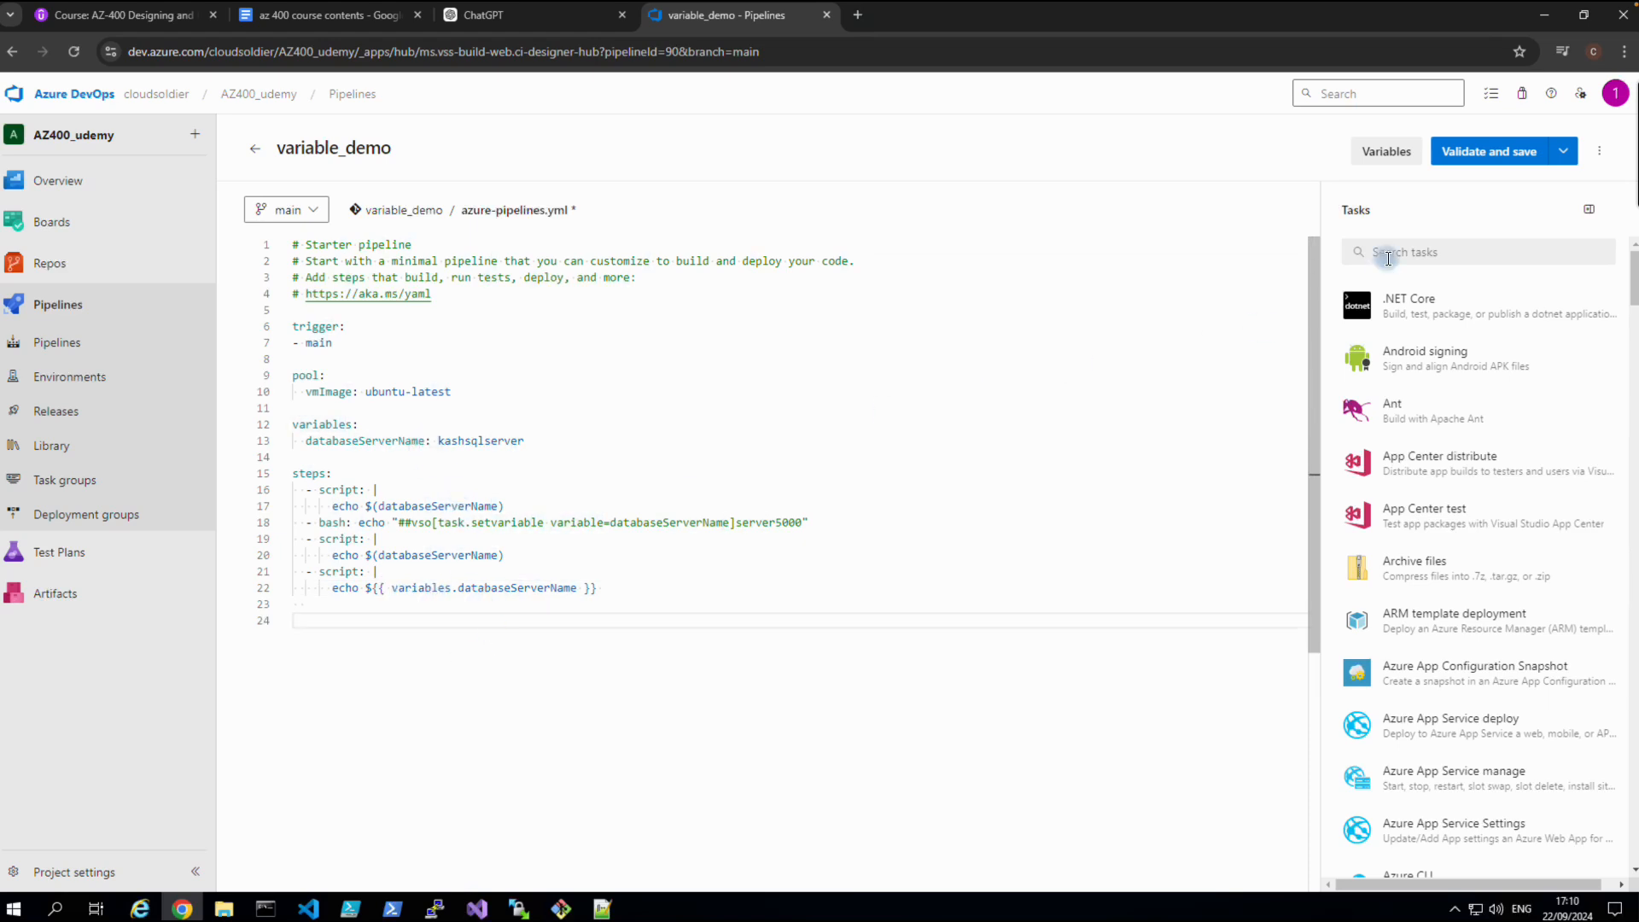
Validate and commit the edited YAML to main, then run the pipeline on main as #20240922.9.
left_click(1467, 158)
left_click(1594, 863)
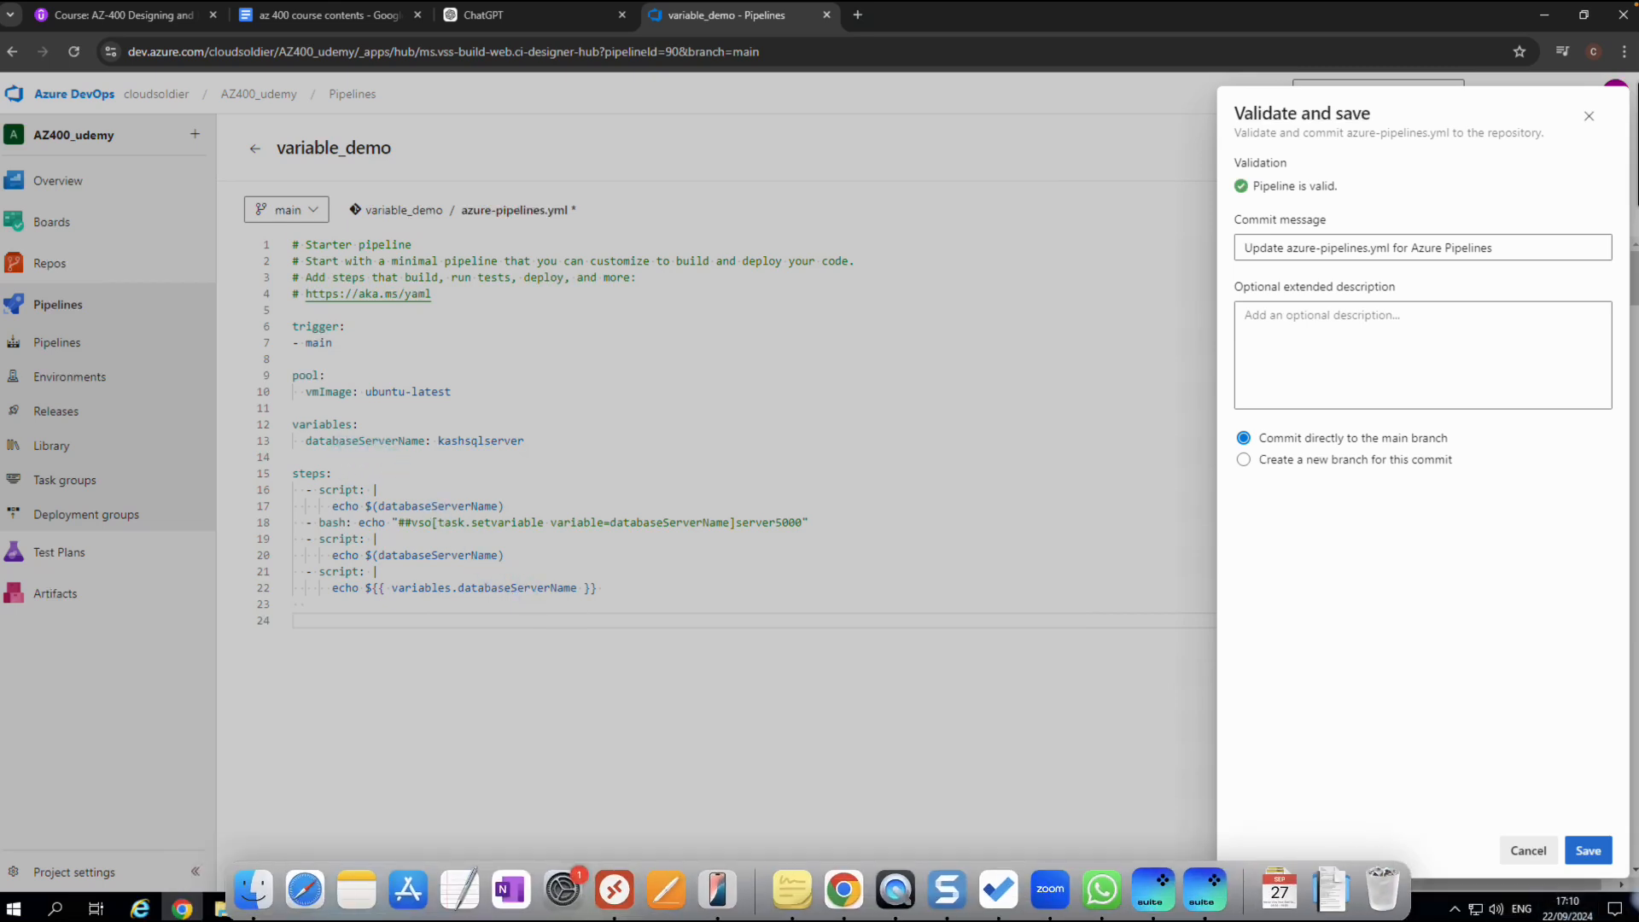
left_click(1587, 850)
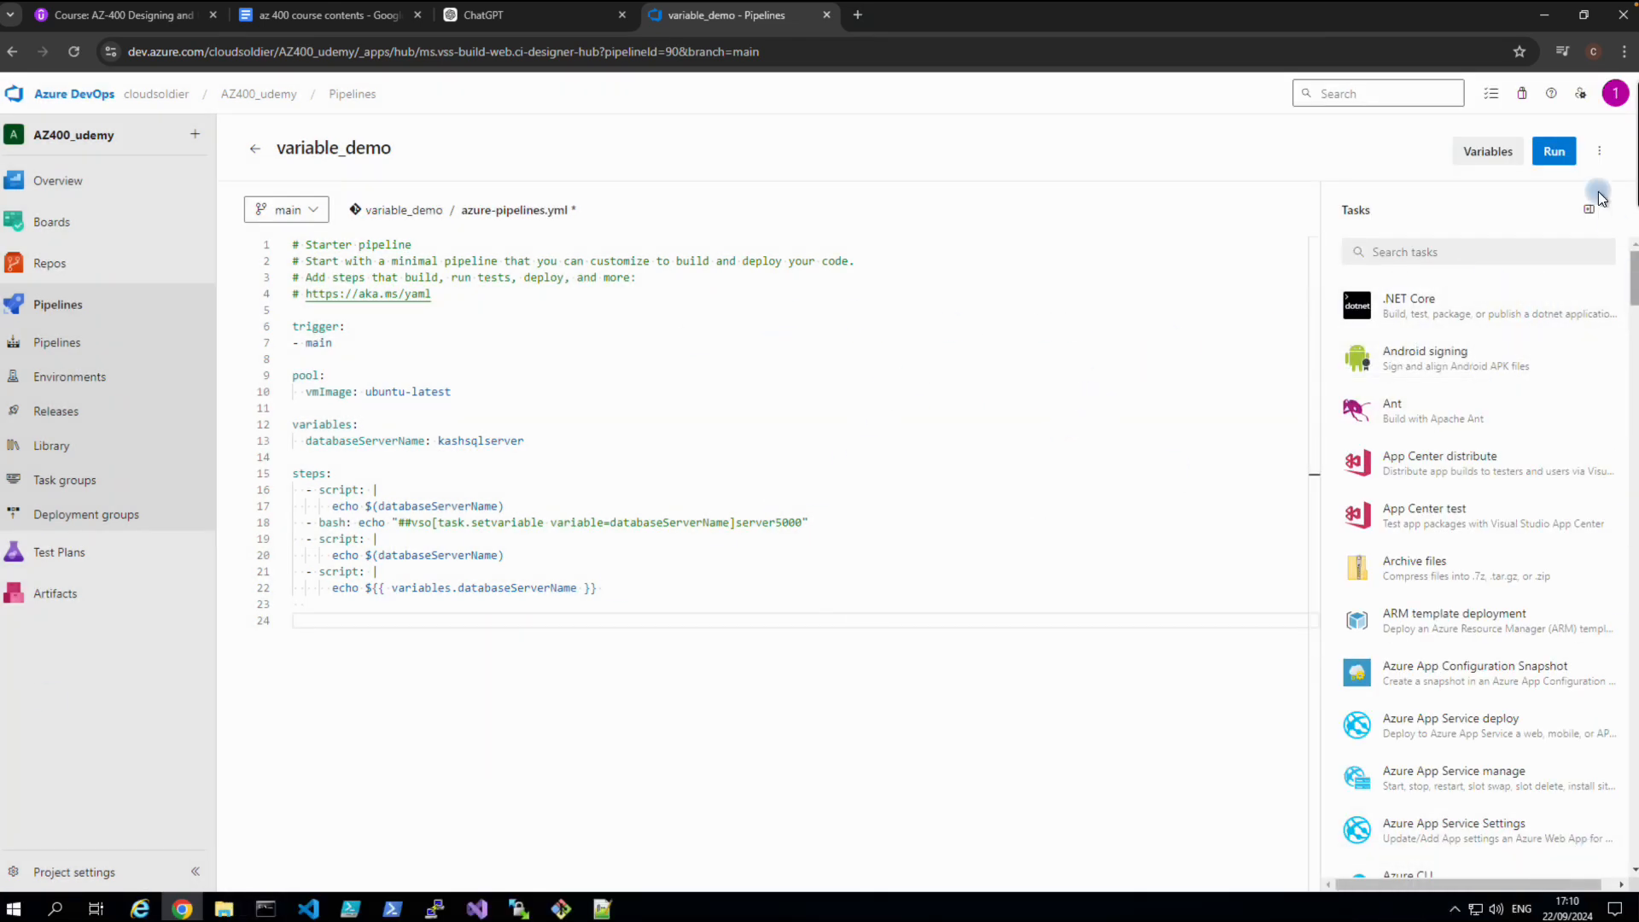
left_click(1551, 142)
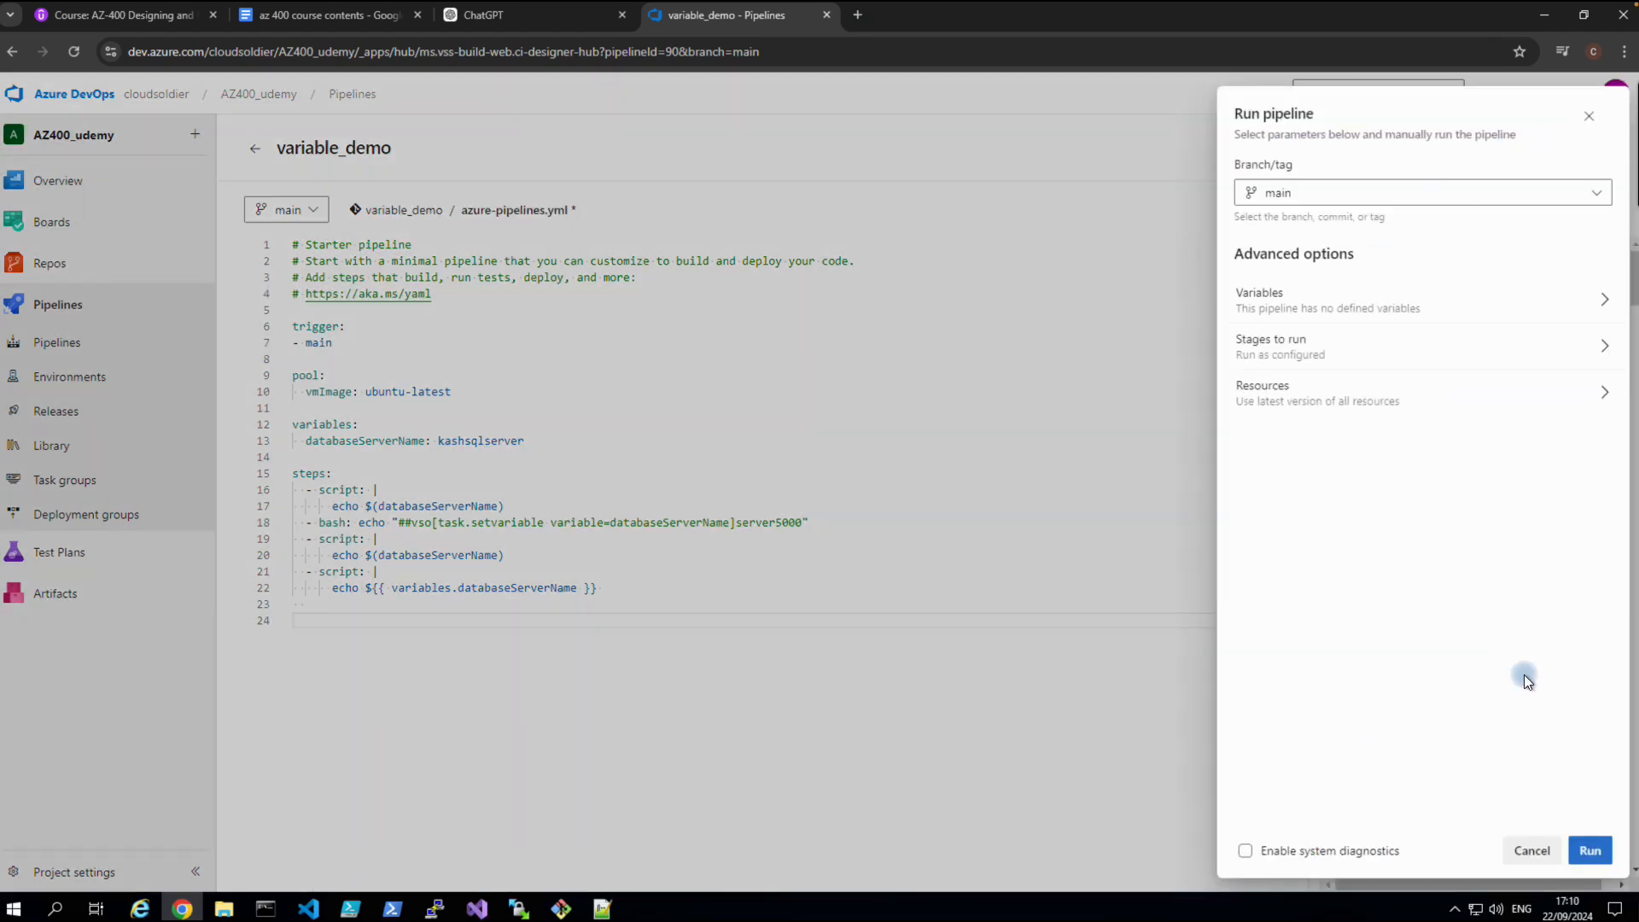
left_click(1580, 841)
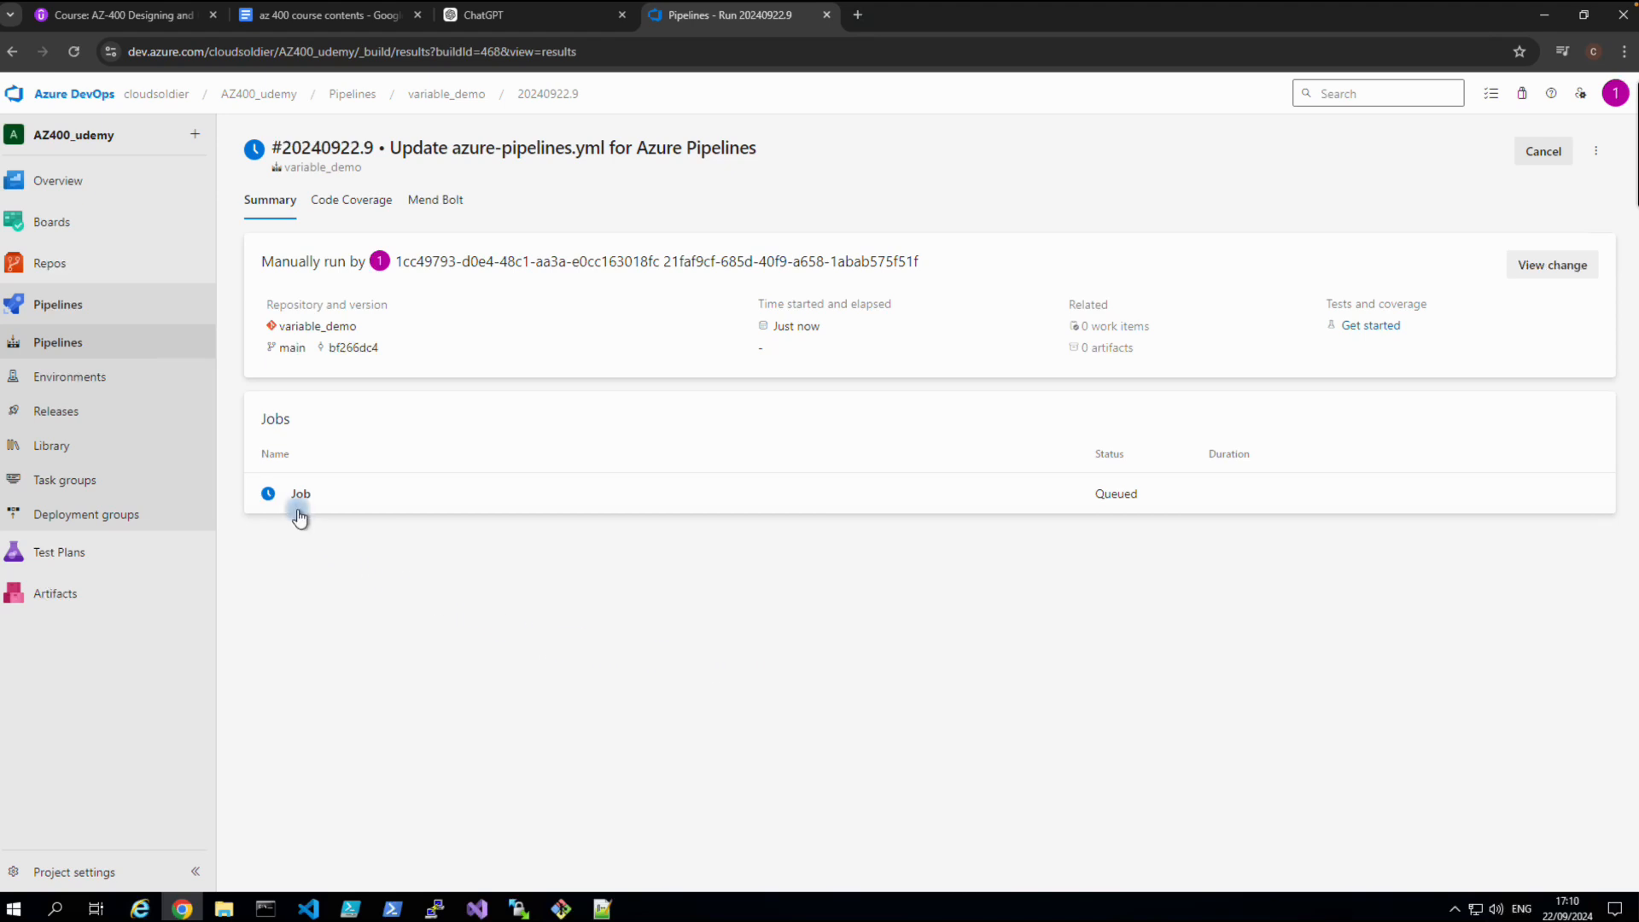
Compare the job's CmdLine step logs: the third step echoes server5000, the final step kashsqlserver.
left_click(298, 511)
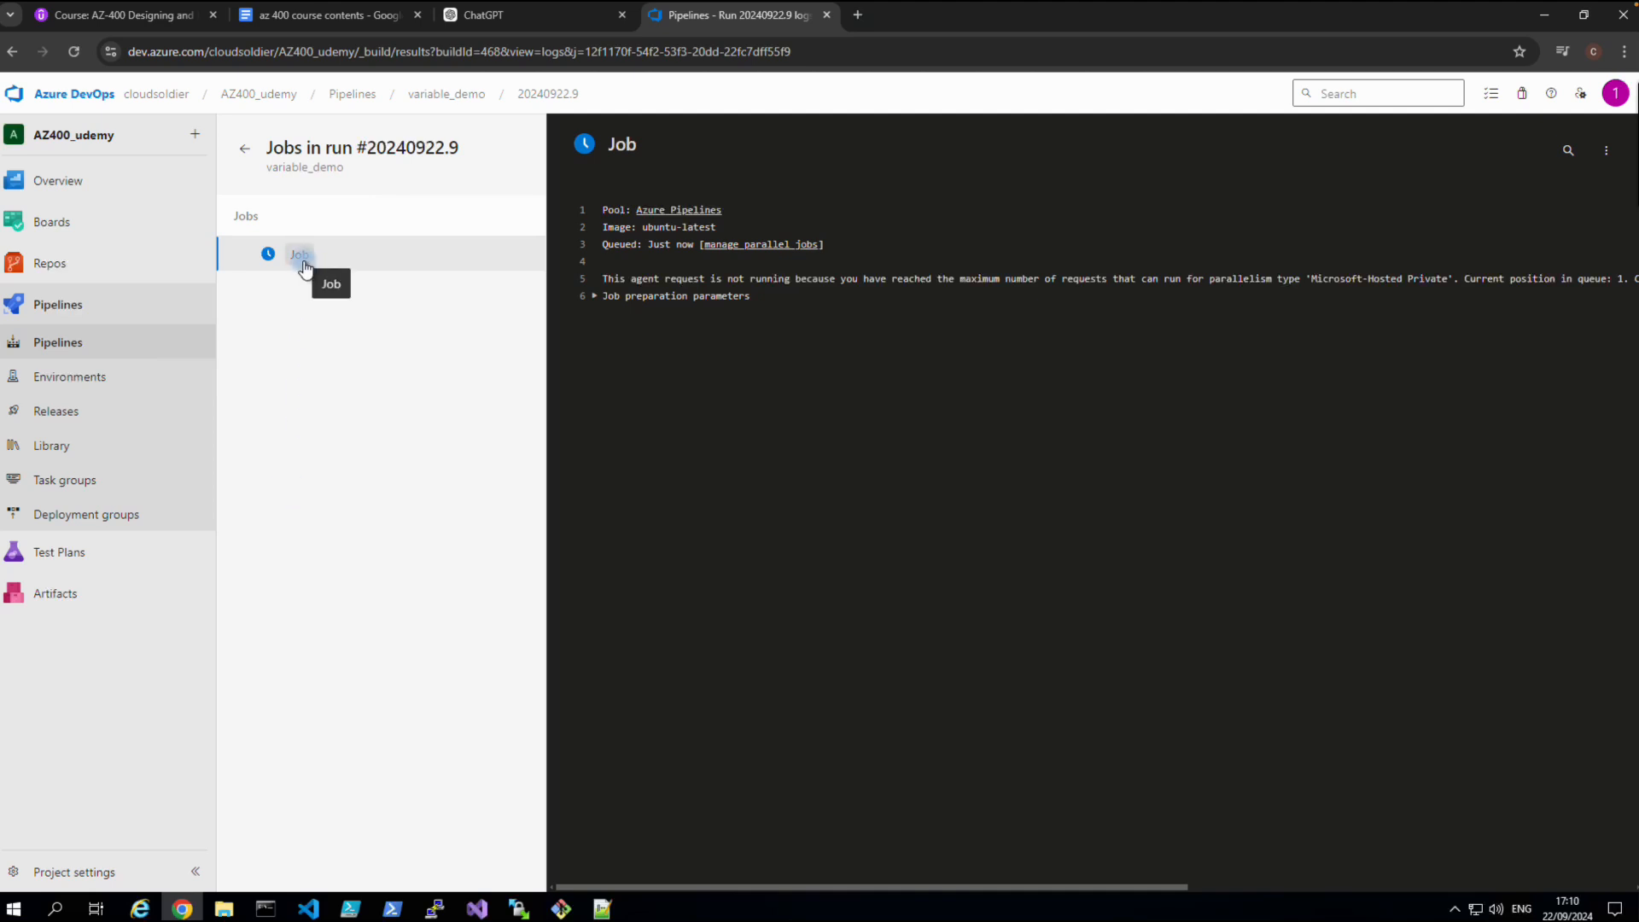
left_click(74, 56)
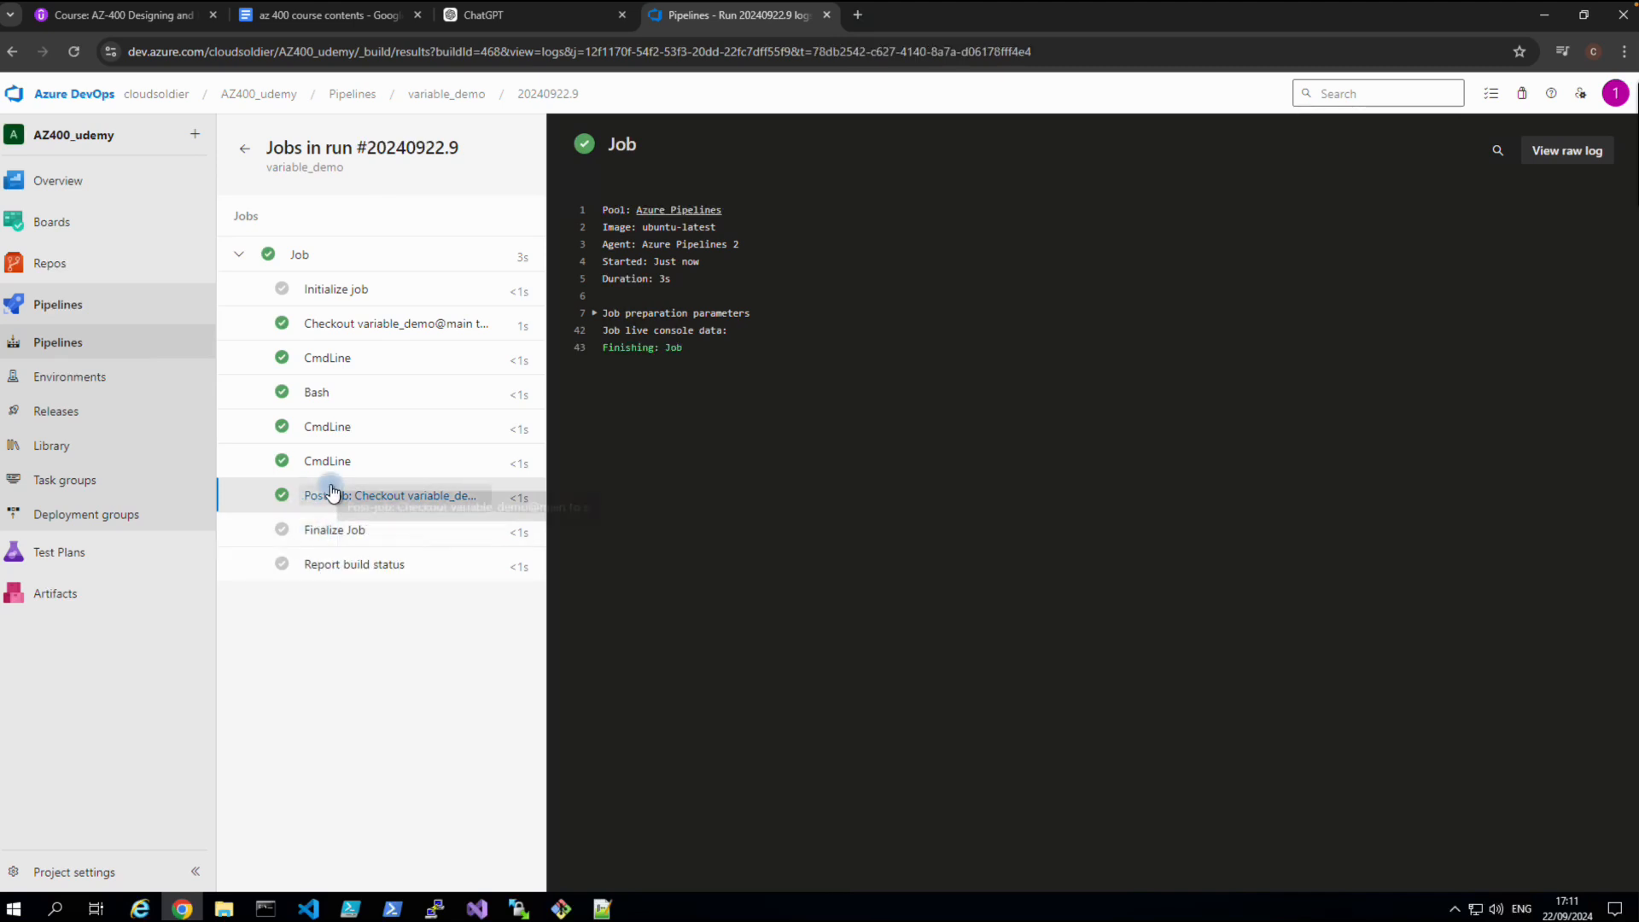
left_click(331, 462)
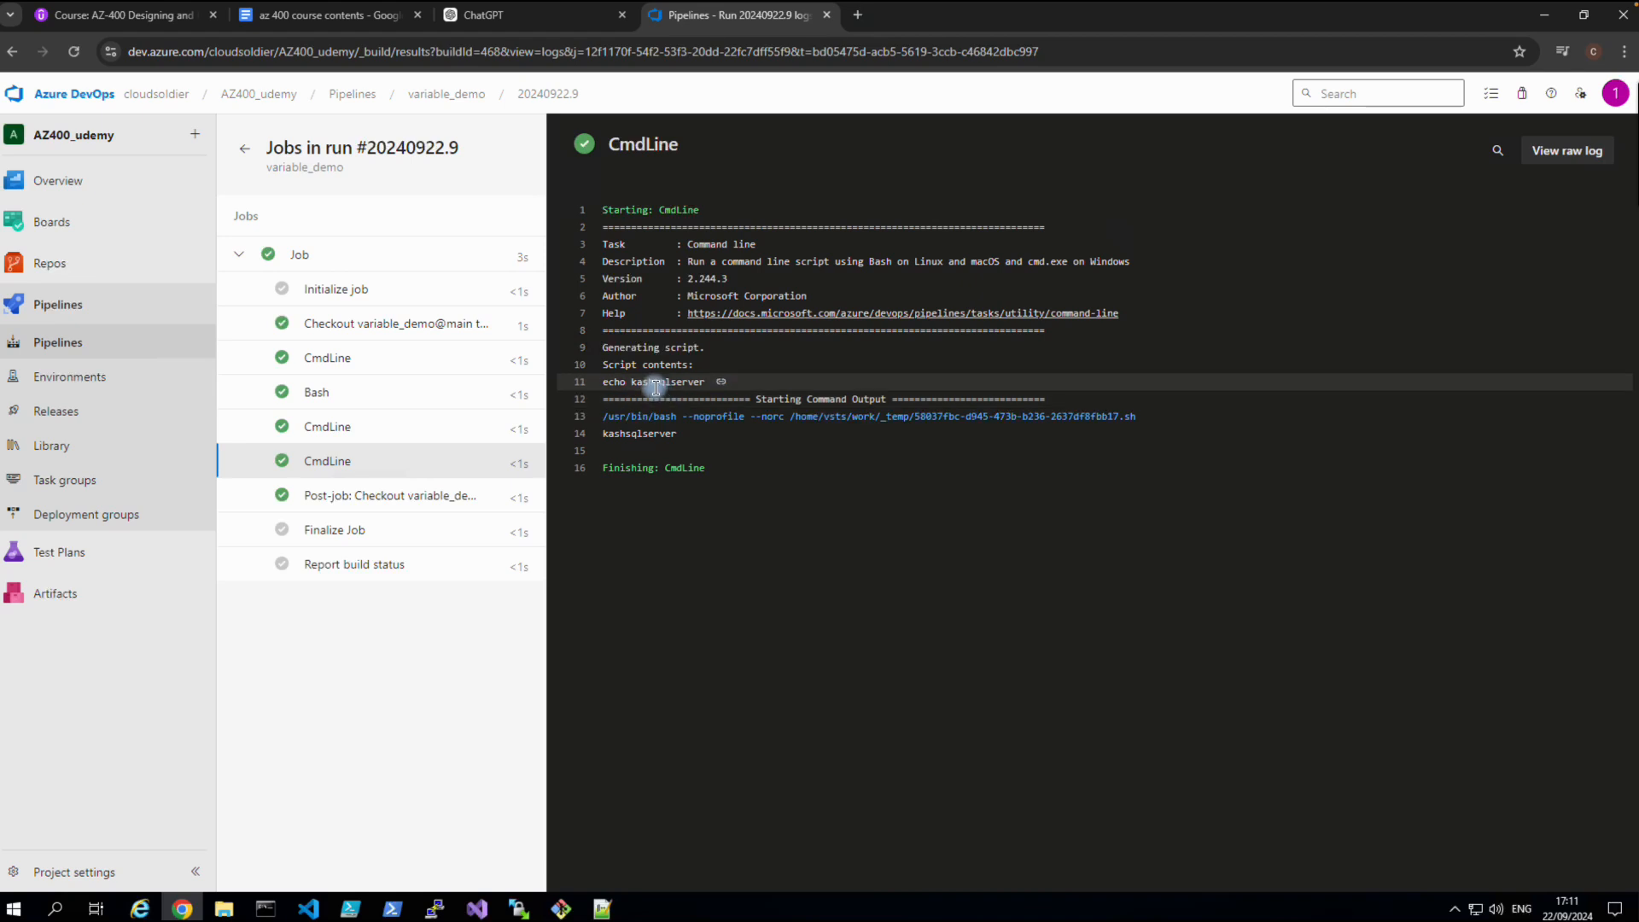
left_click(329, 428)
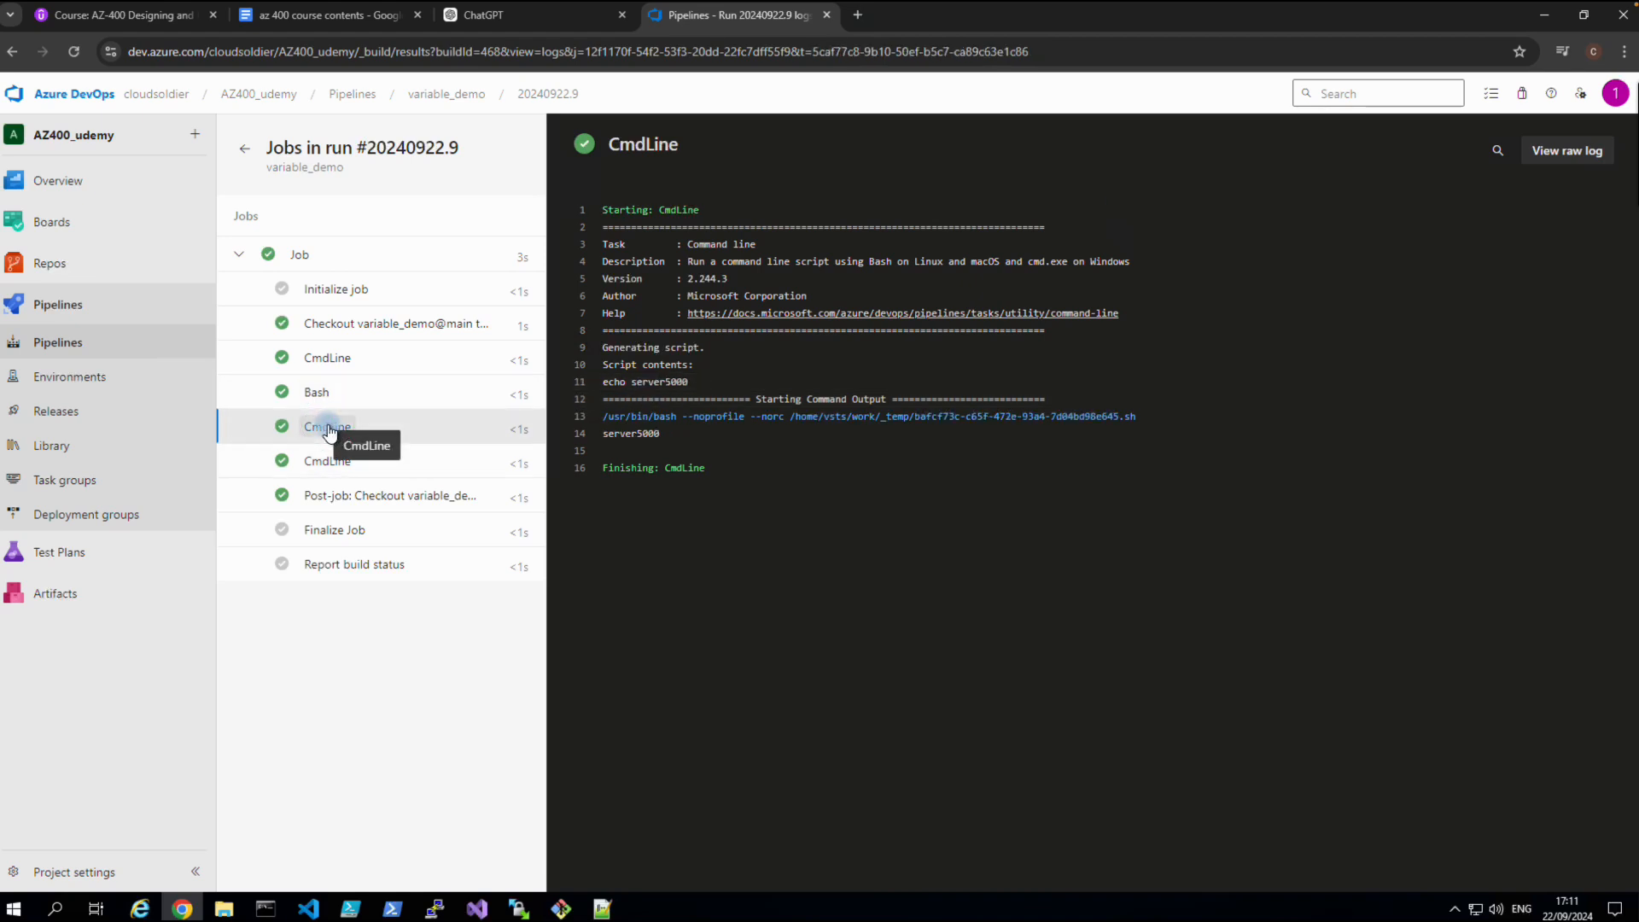
left_click(333, 462)
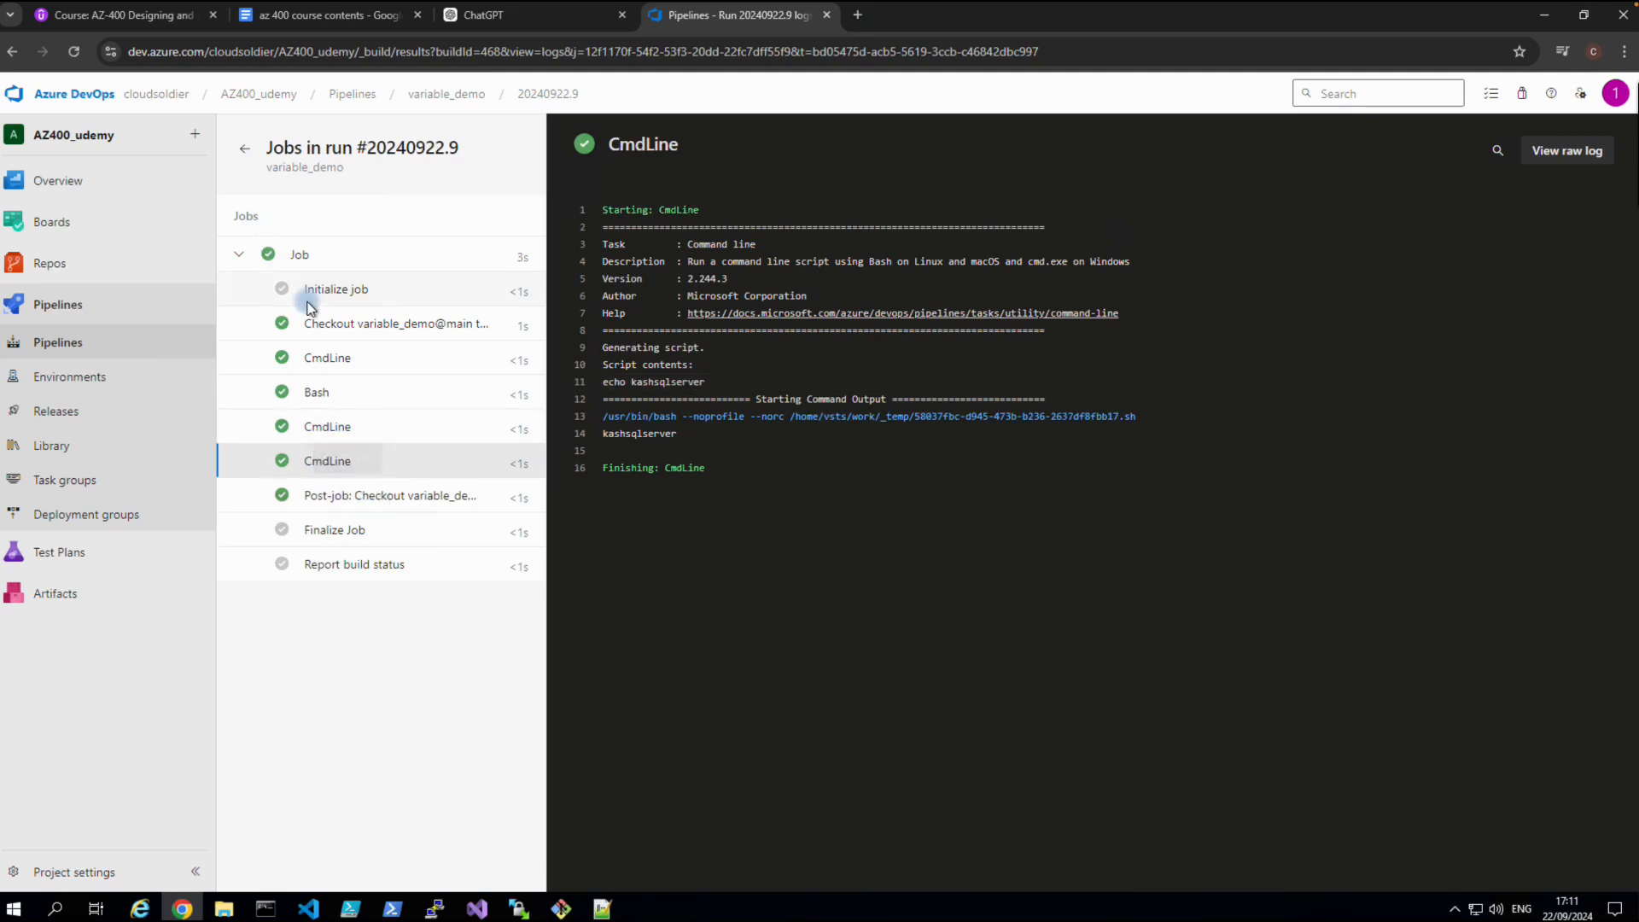
left_click(321, 437)
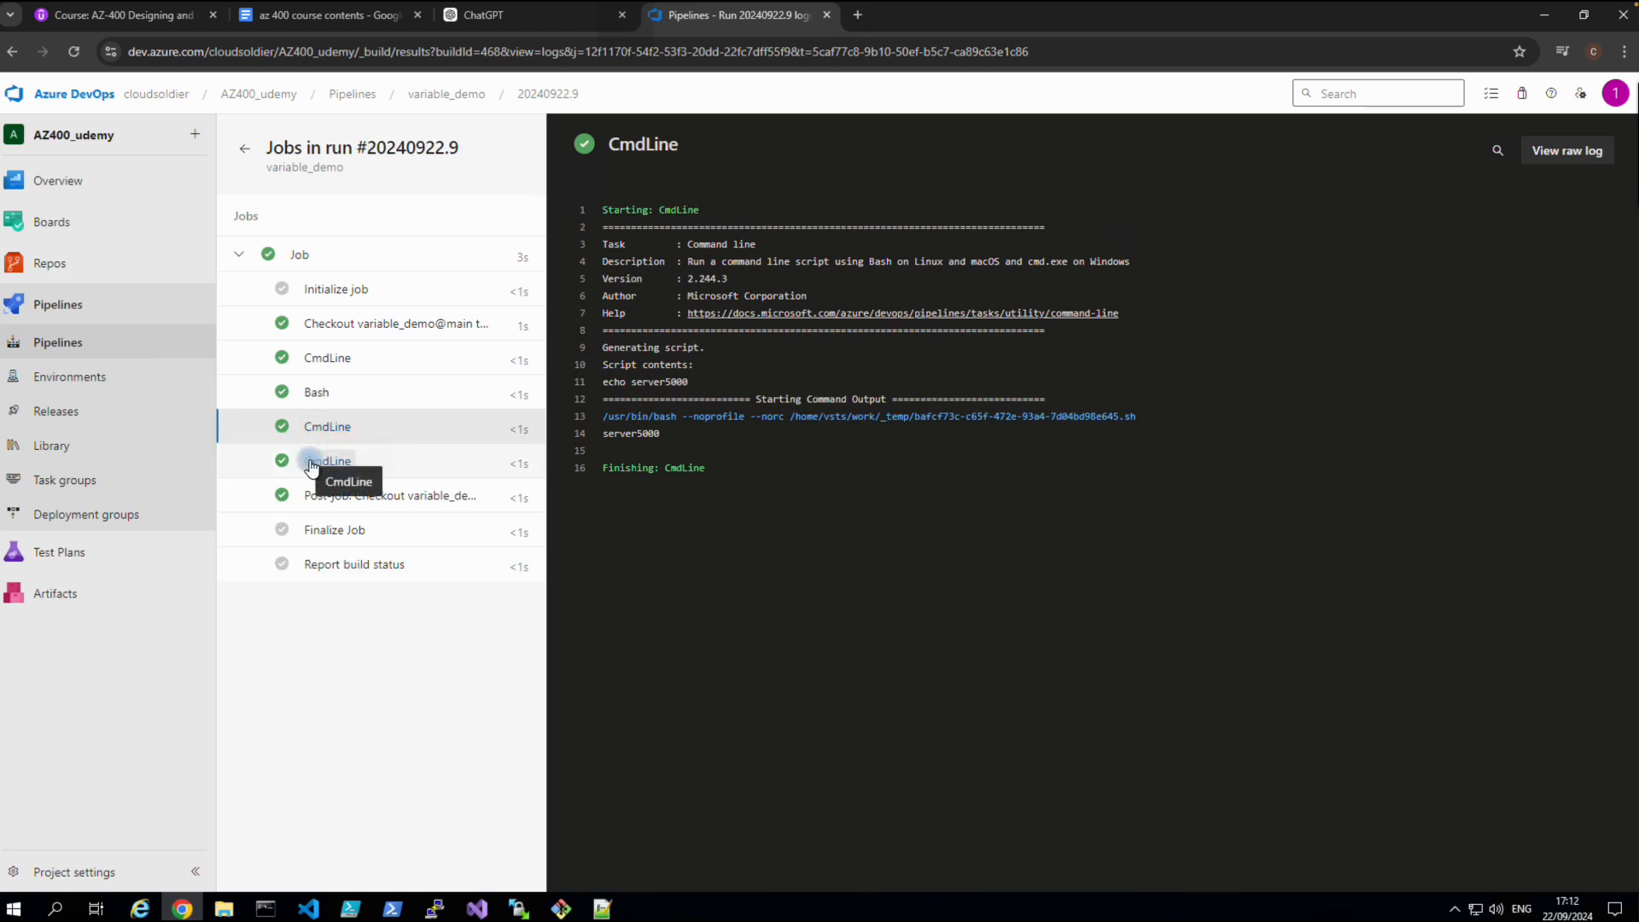
left_click(311, 464)
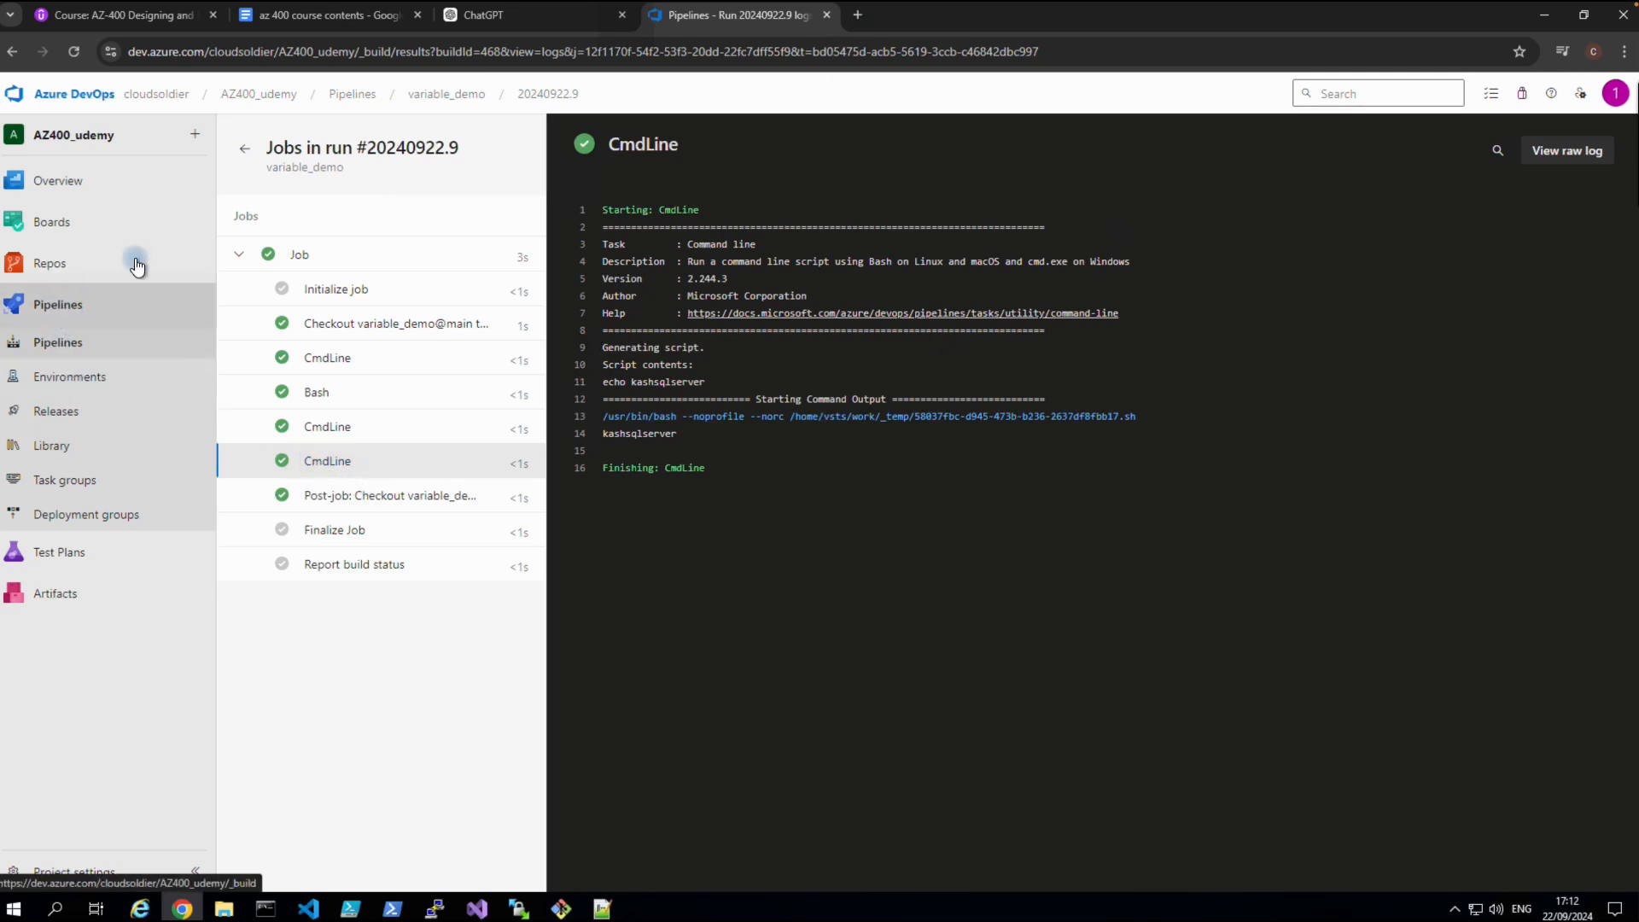
Reopen the variable_demo pipeline's azure-pipelines.yml in the editor.
left_click(368, 94)
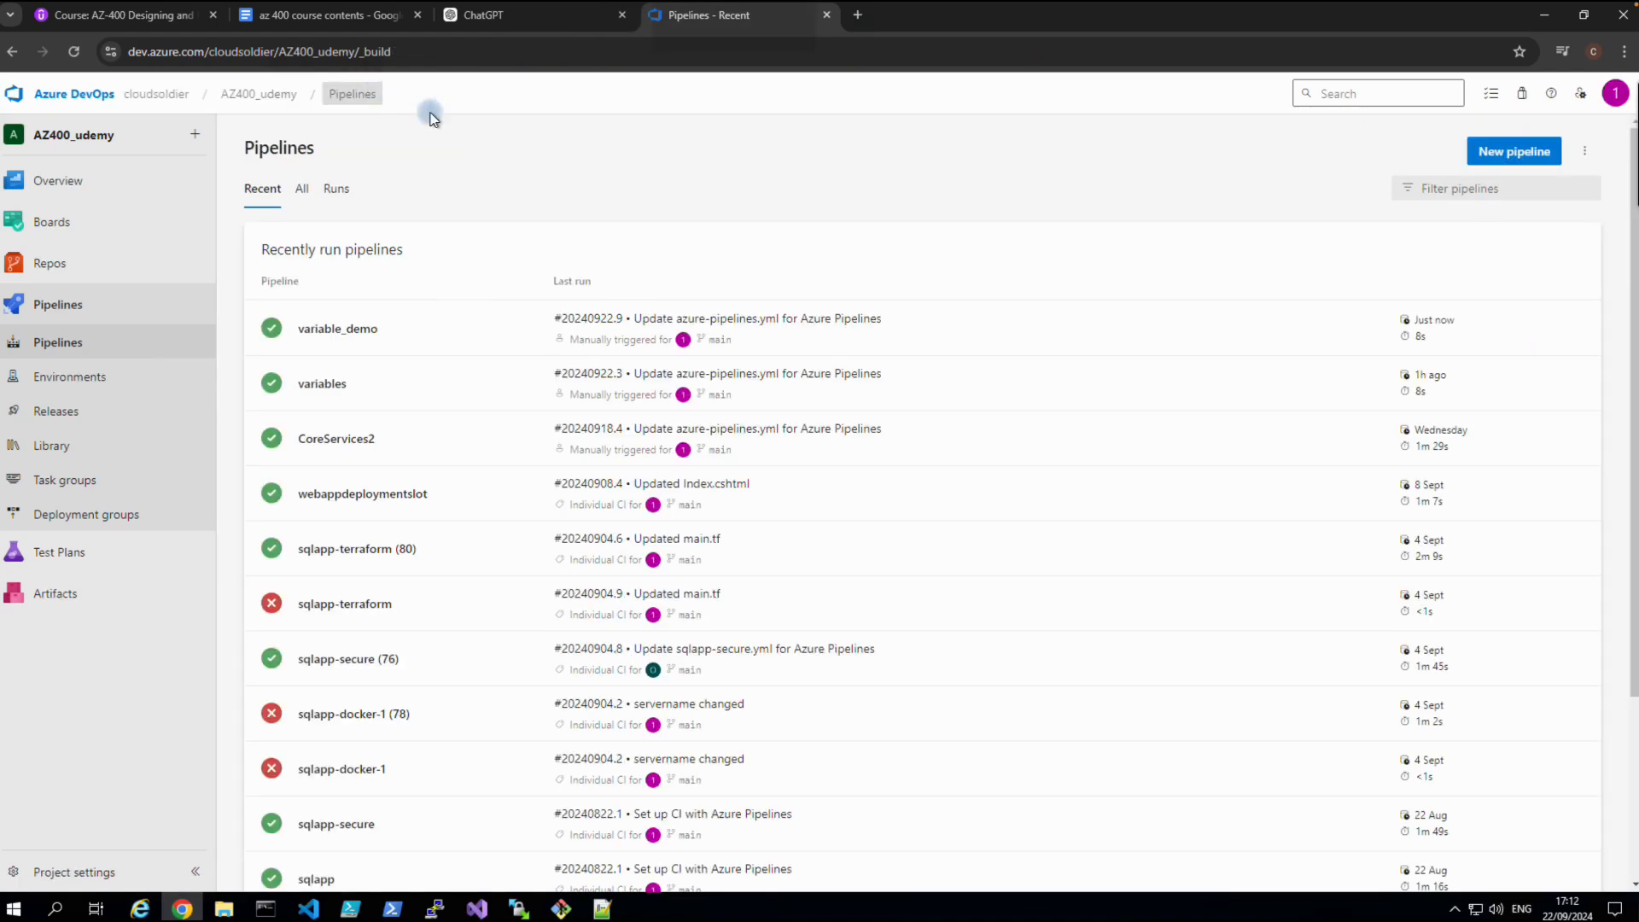
left_click(475, 315)
left_click(1443, 157)
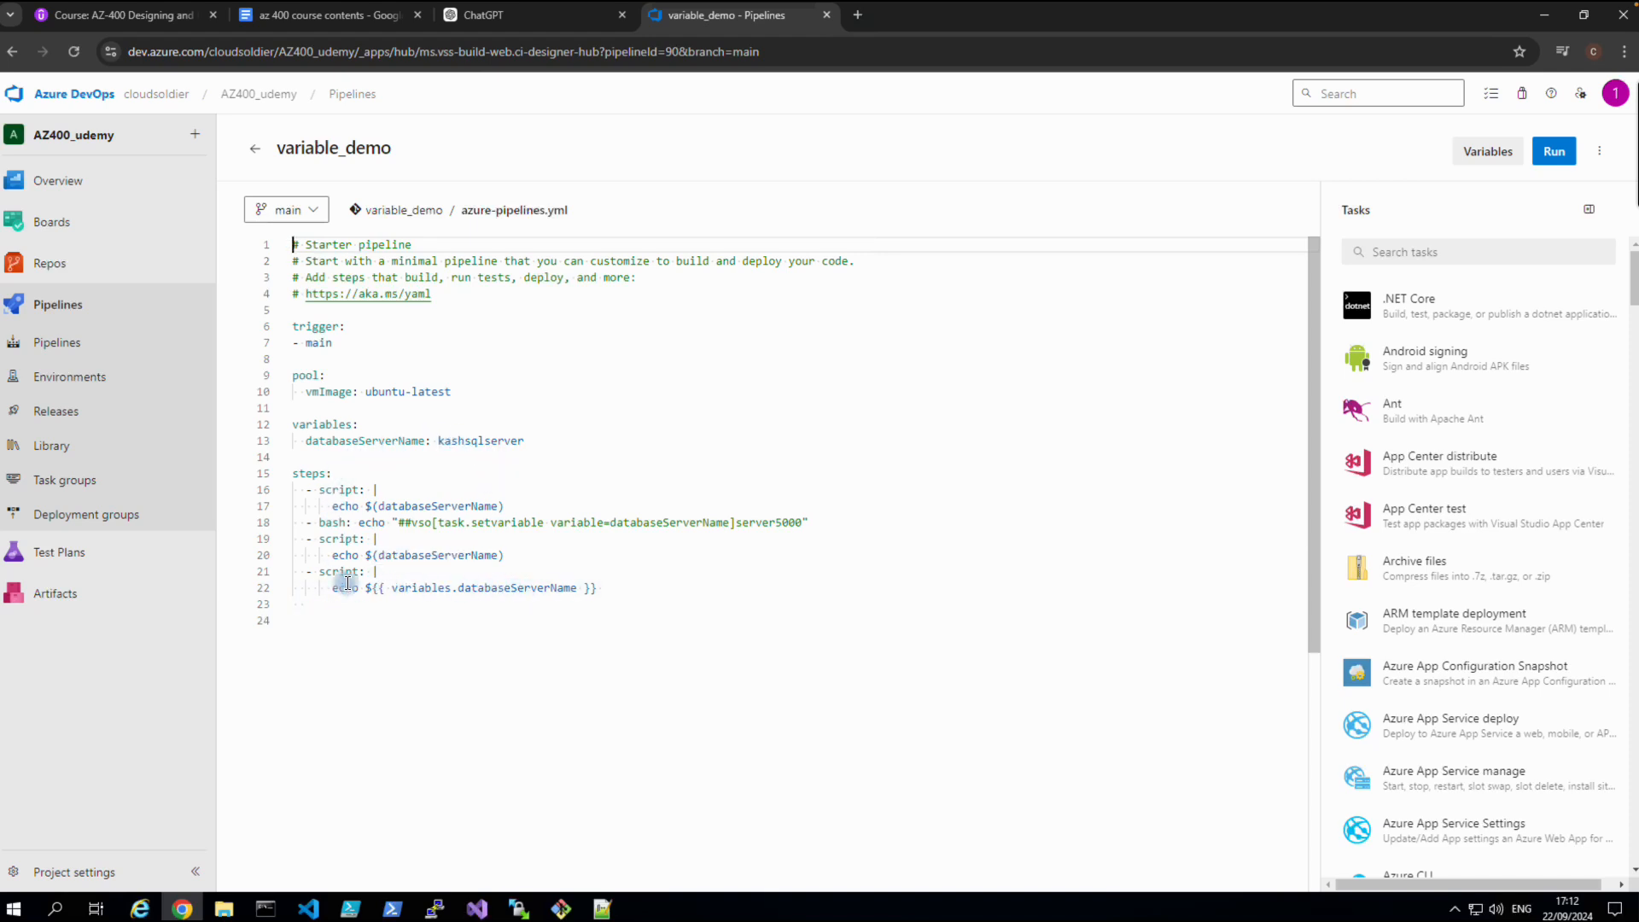
Highlight the final script step, databaseServerName usages and setvariable lines, then clear the selection.
left_click_drag(306, 571, 615, 602)
left_click(385, 440)
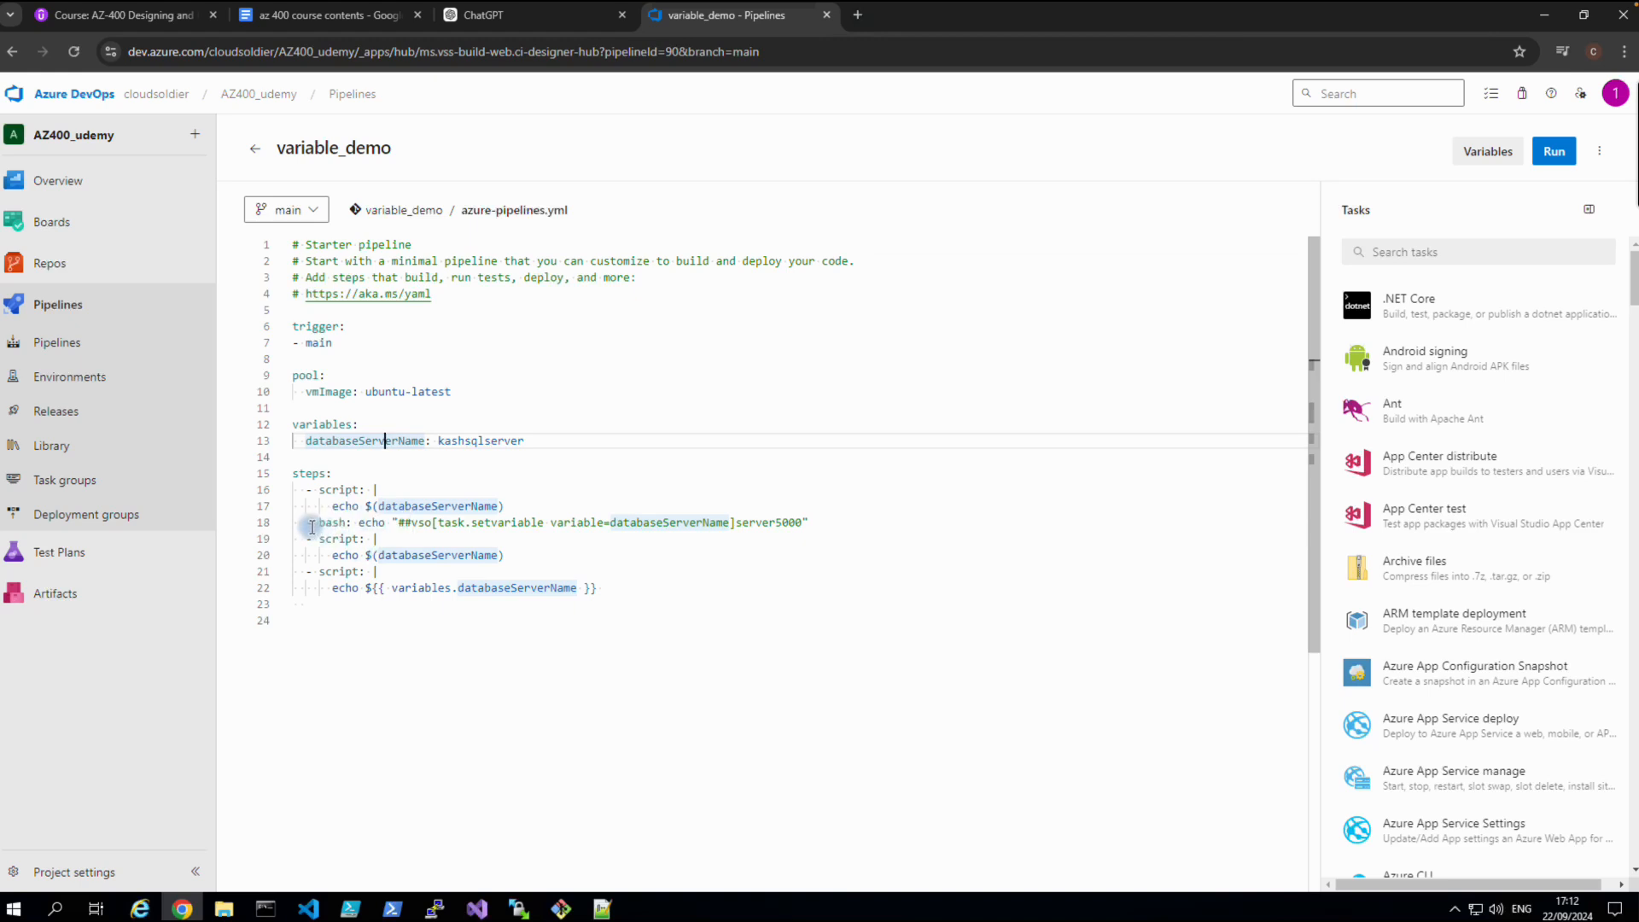
left_click_drag(310, 526, 800, 534)
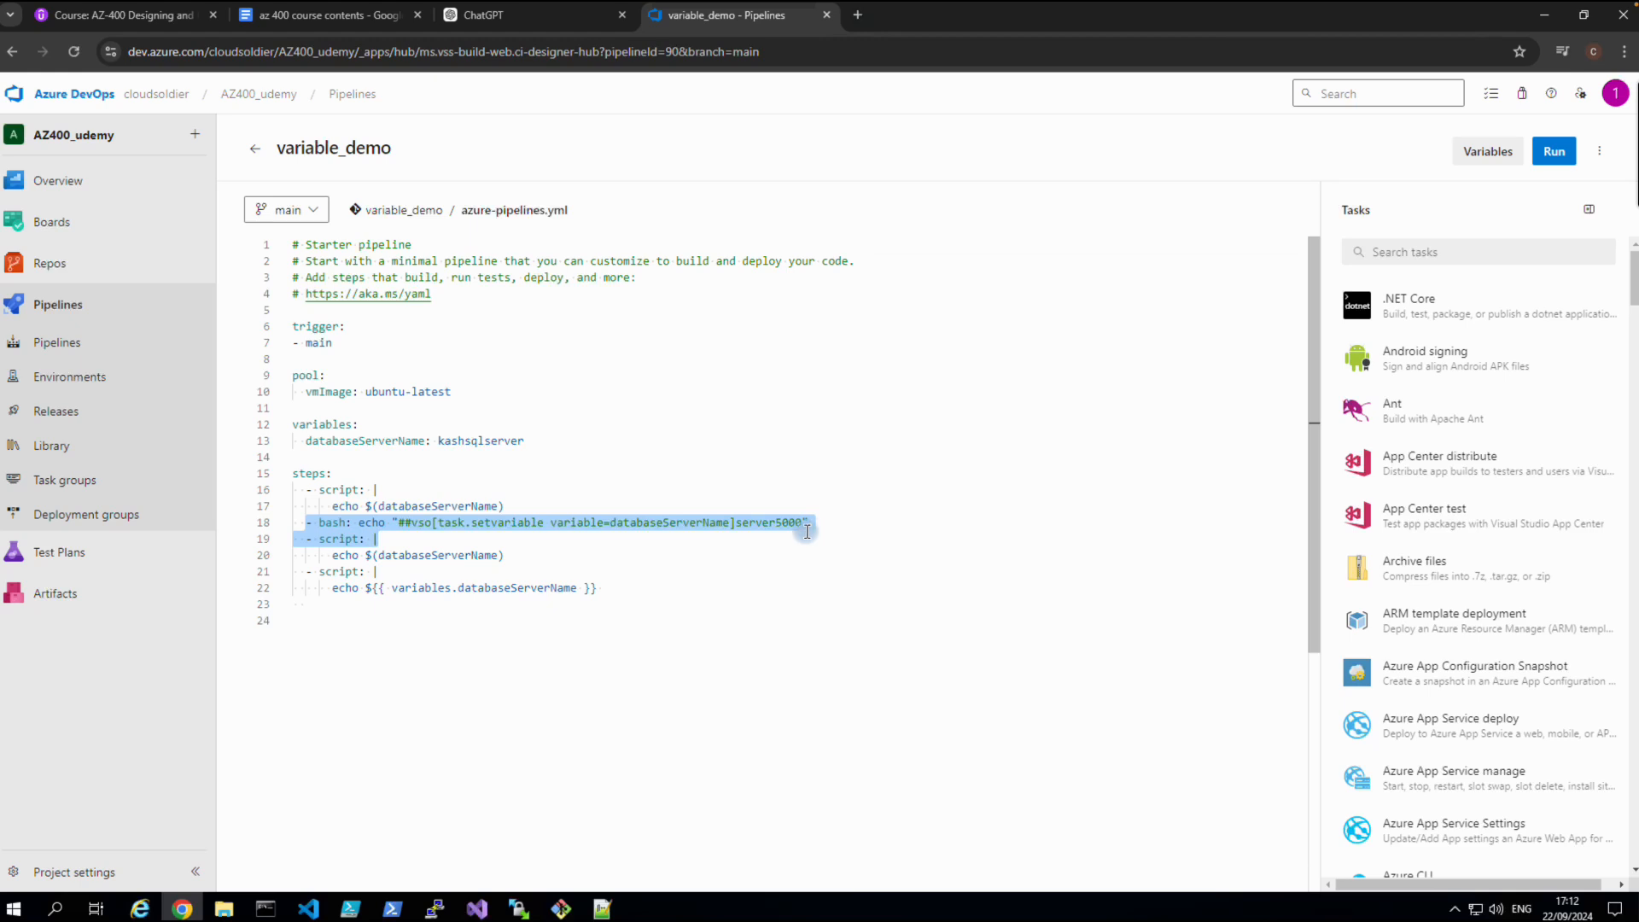
left_click(755, 636)
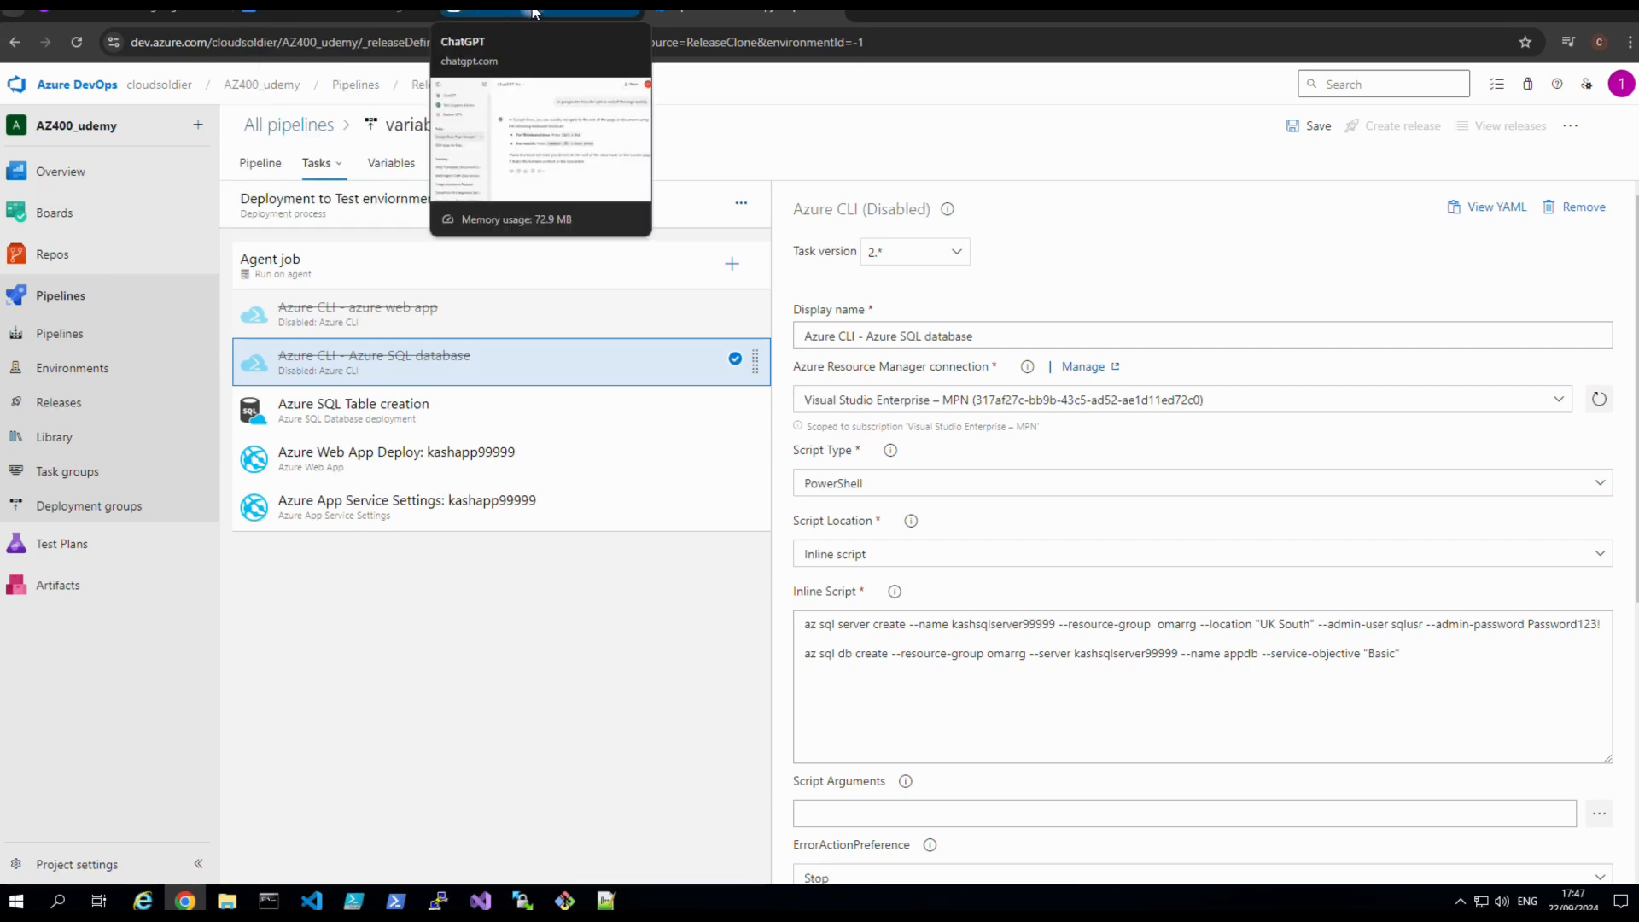
Load portal.azure.com in a new browser tab.
left_click(751, 12)
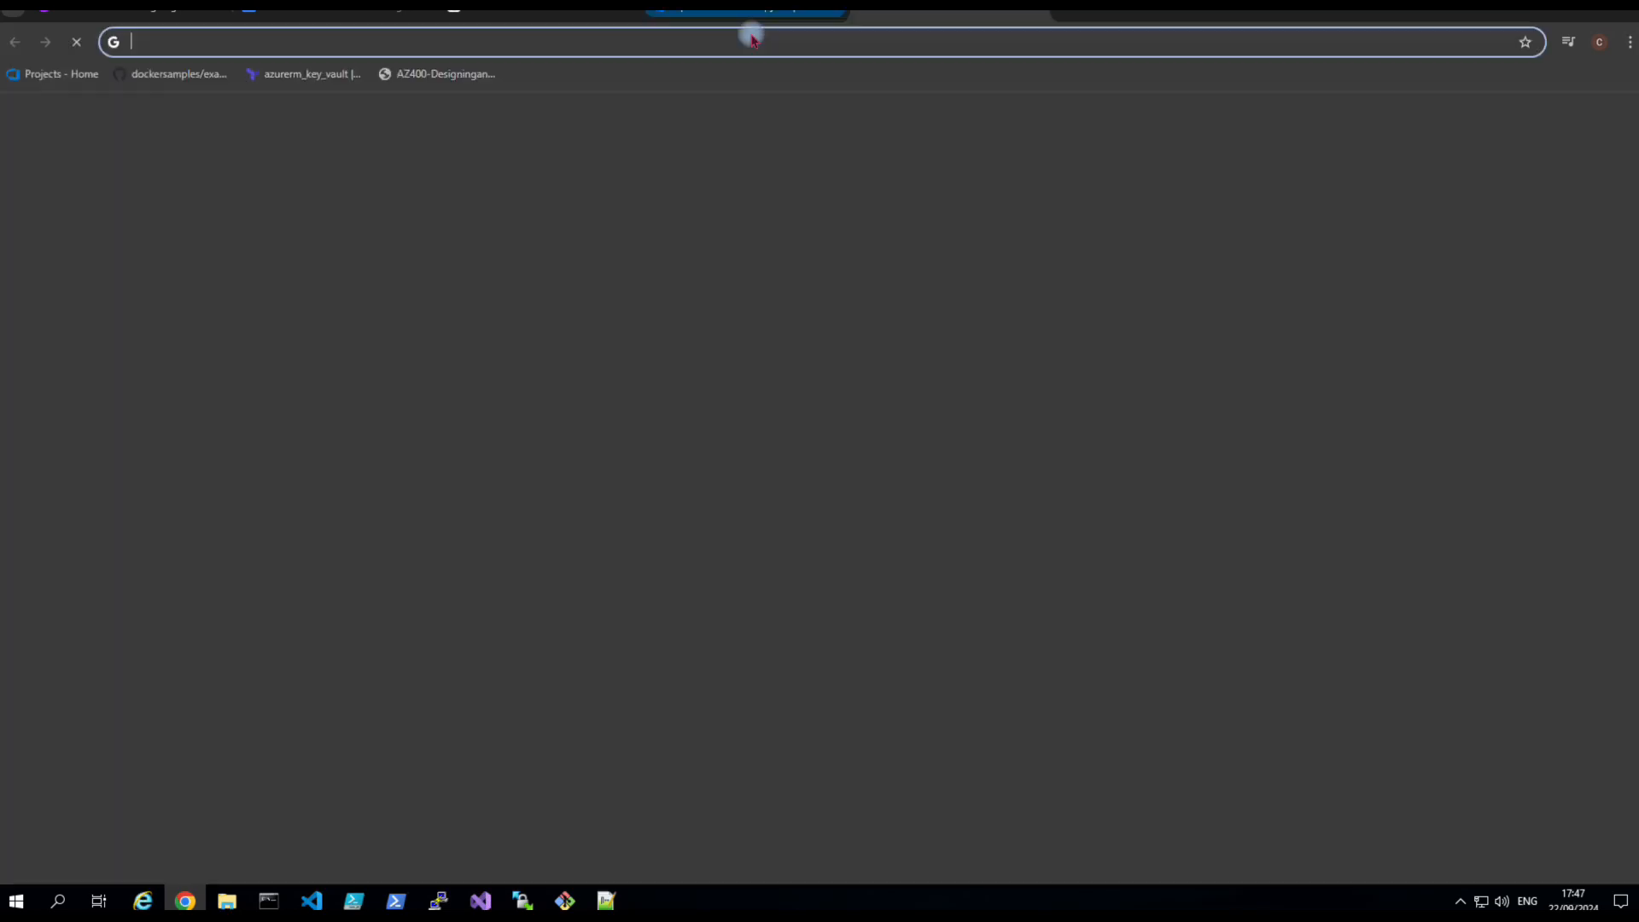
left_click(715, 47)
type("[")
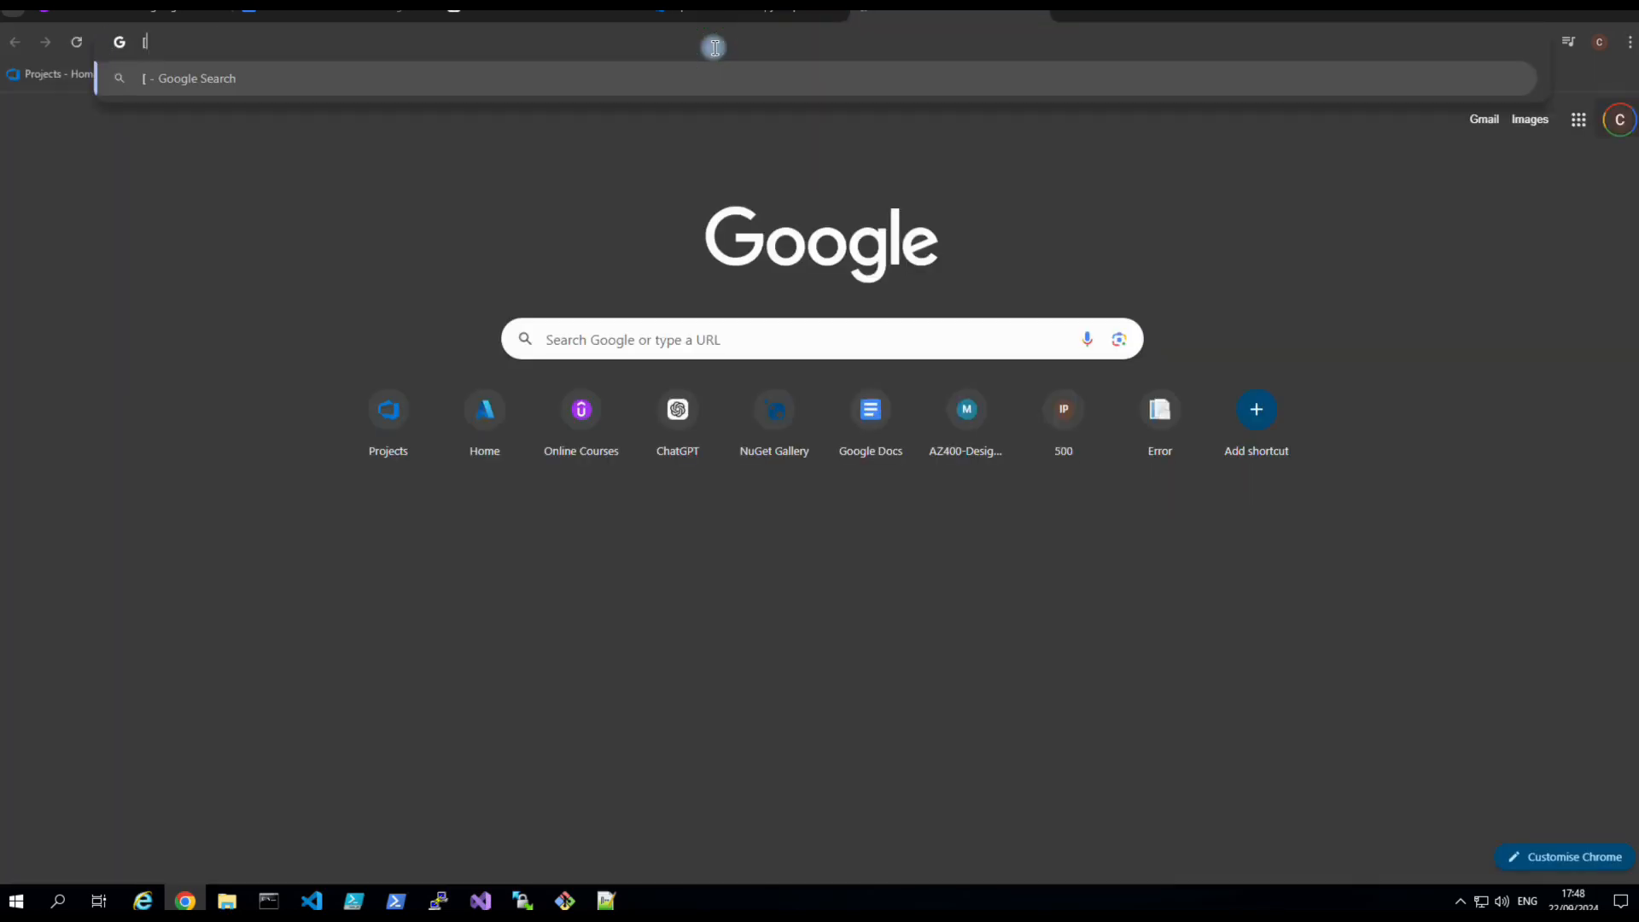
key("BackSpace")
type("portal.azure.com")
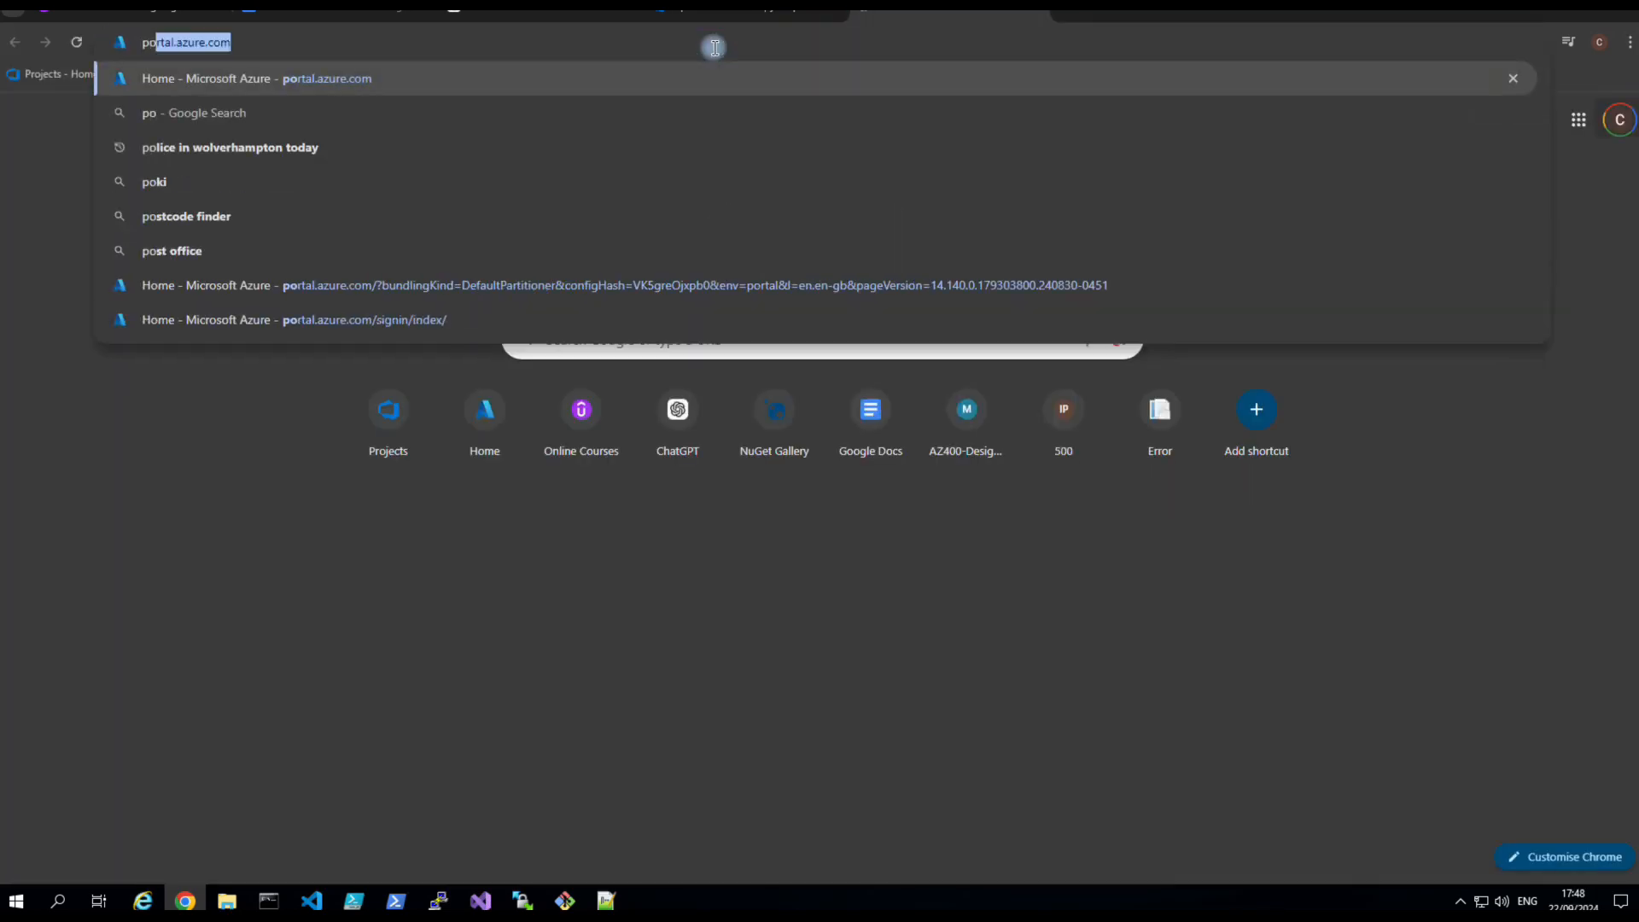
key("Return")
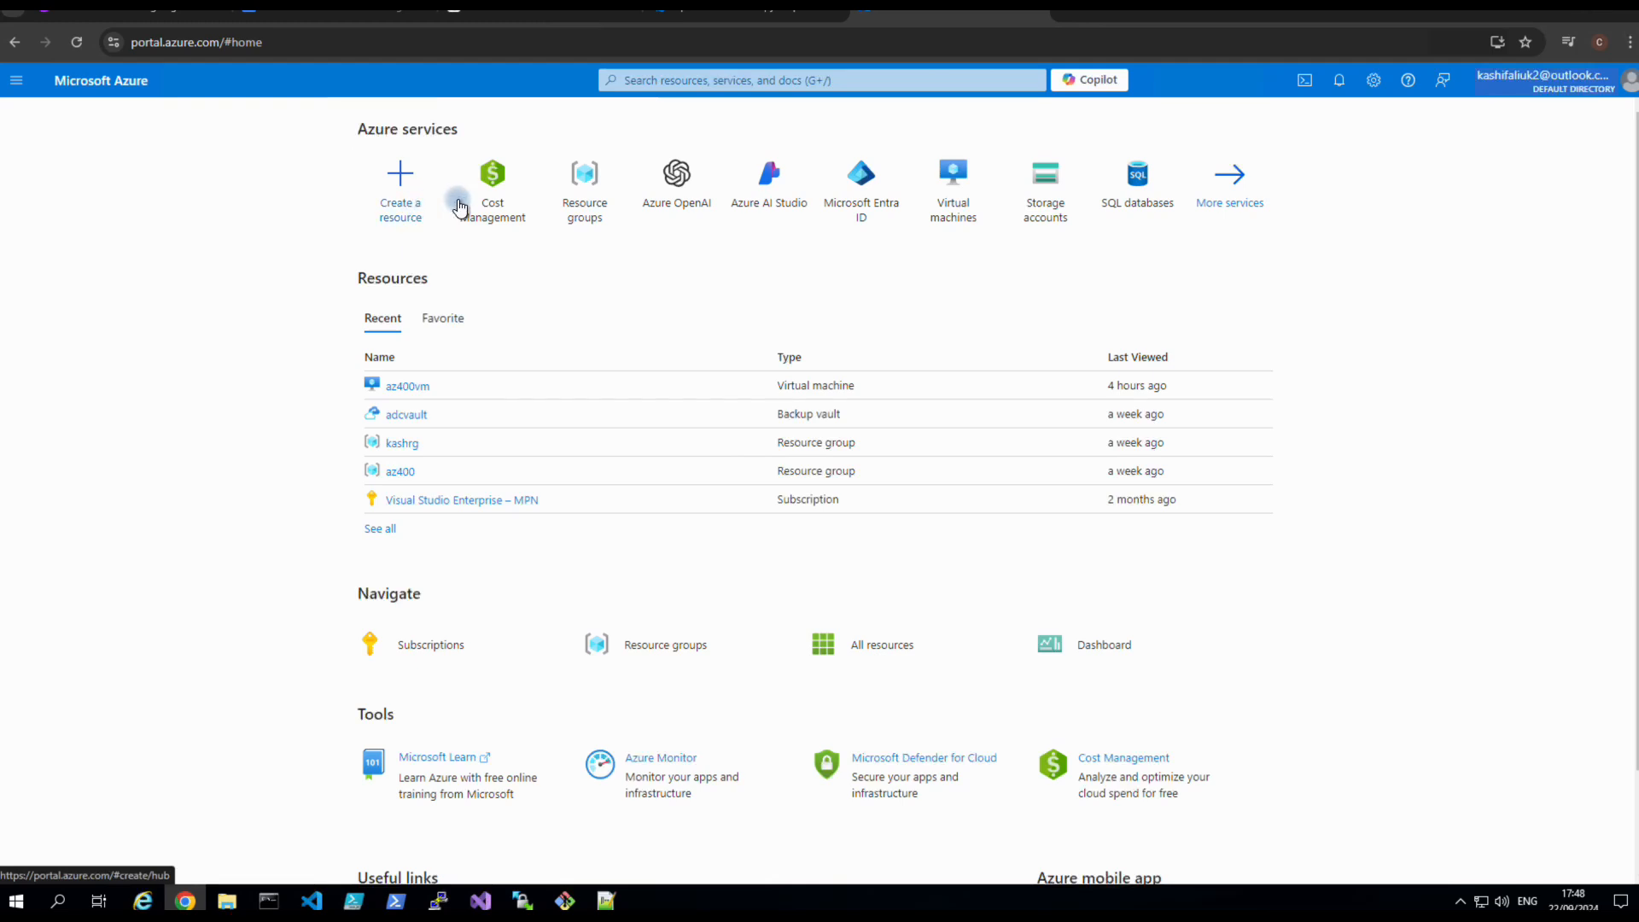
mouse_move(530, 214)
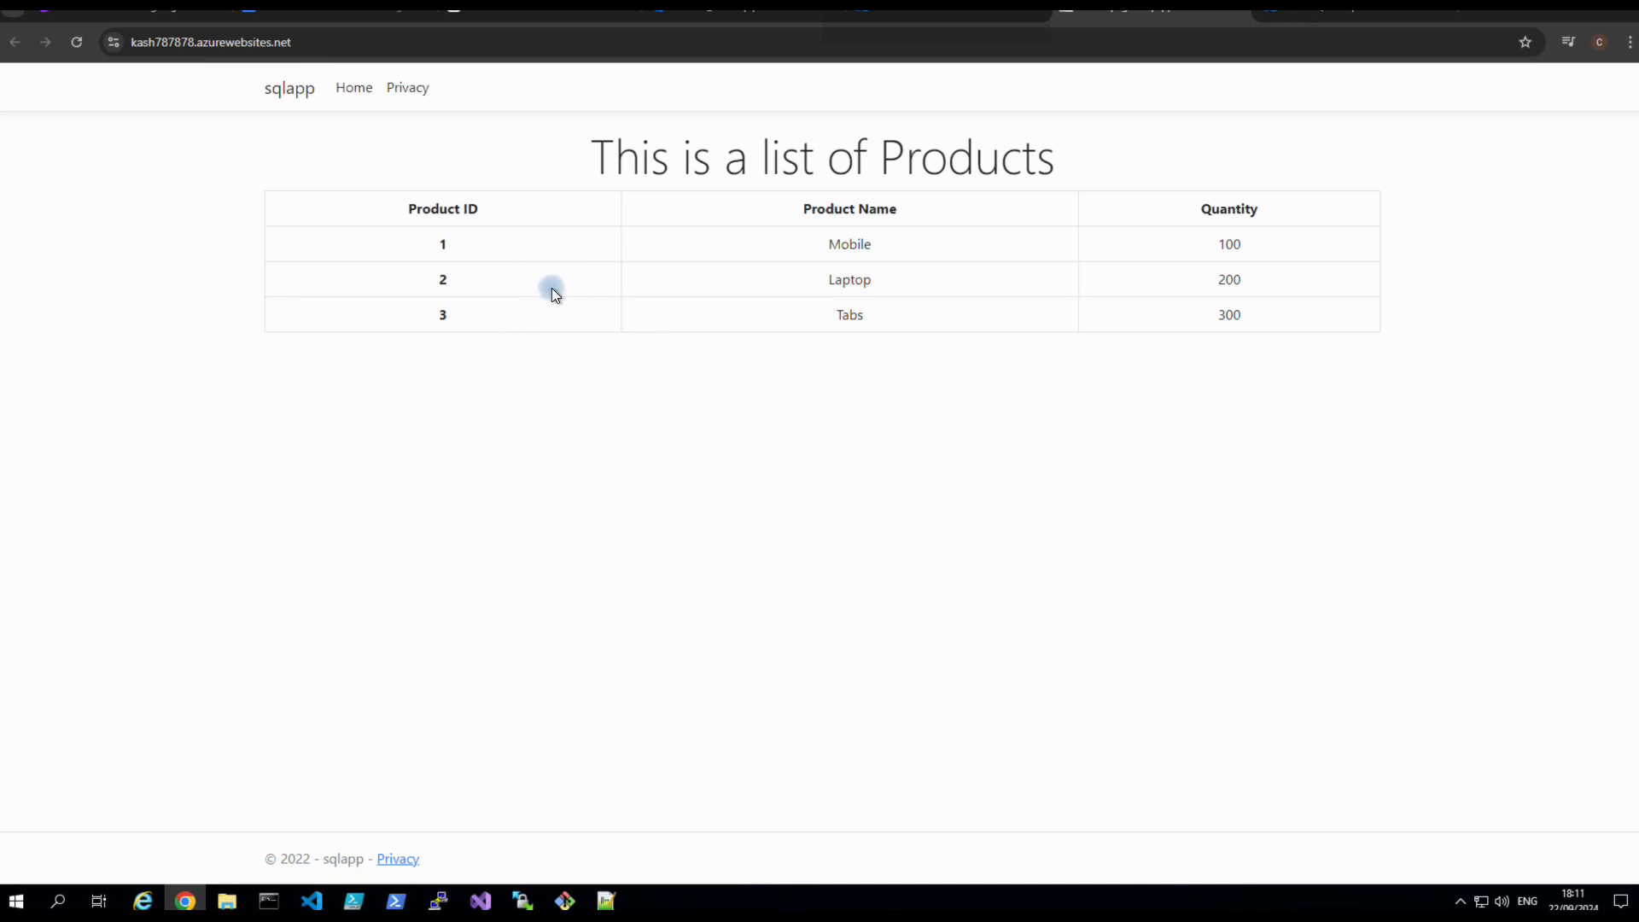
Review the release logs, kash787878 web app and kashdb database overviews, then return to sqlapp products.
left_click(743, 13)
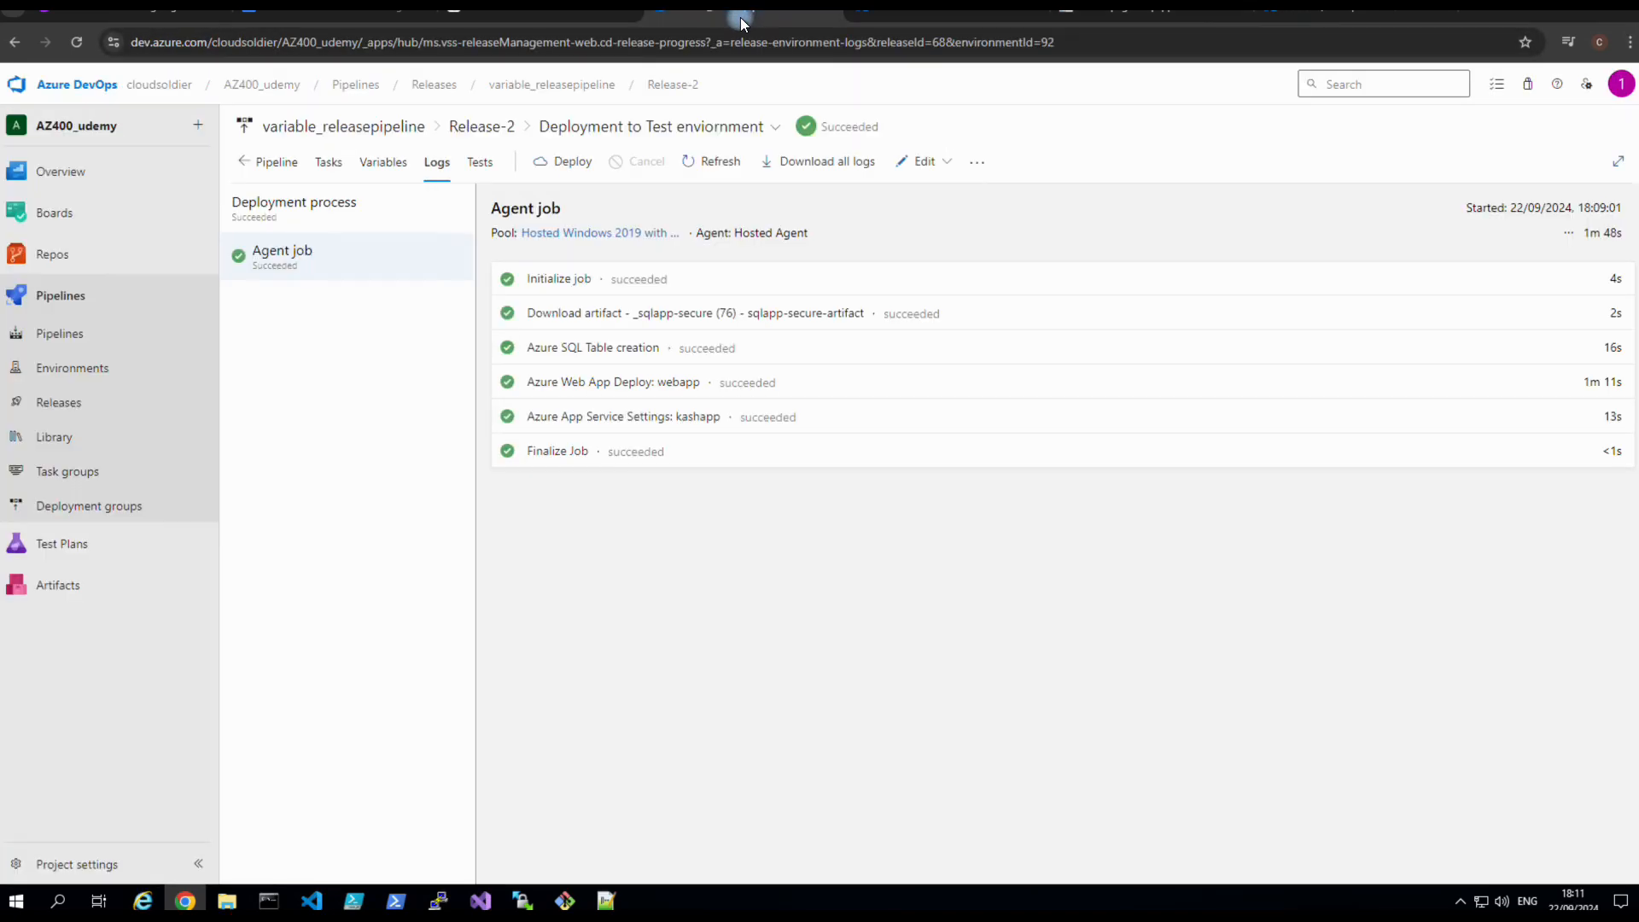
left_click(930, 19)
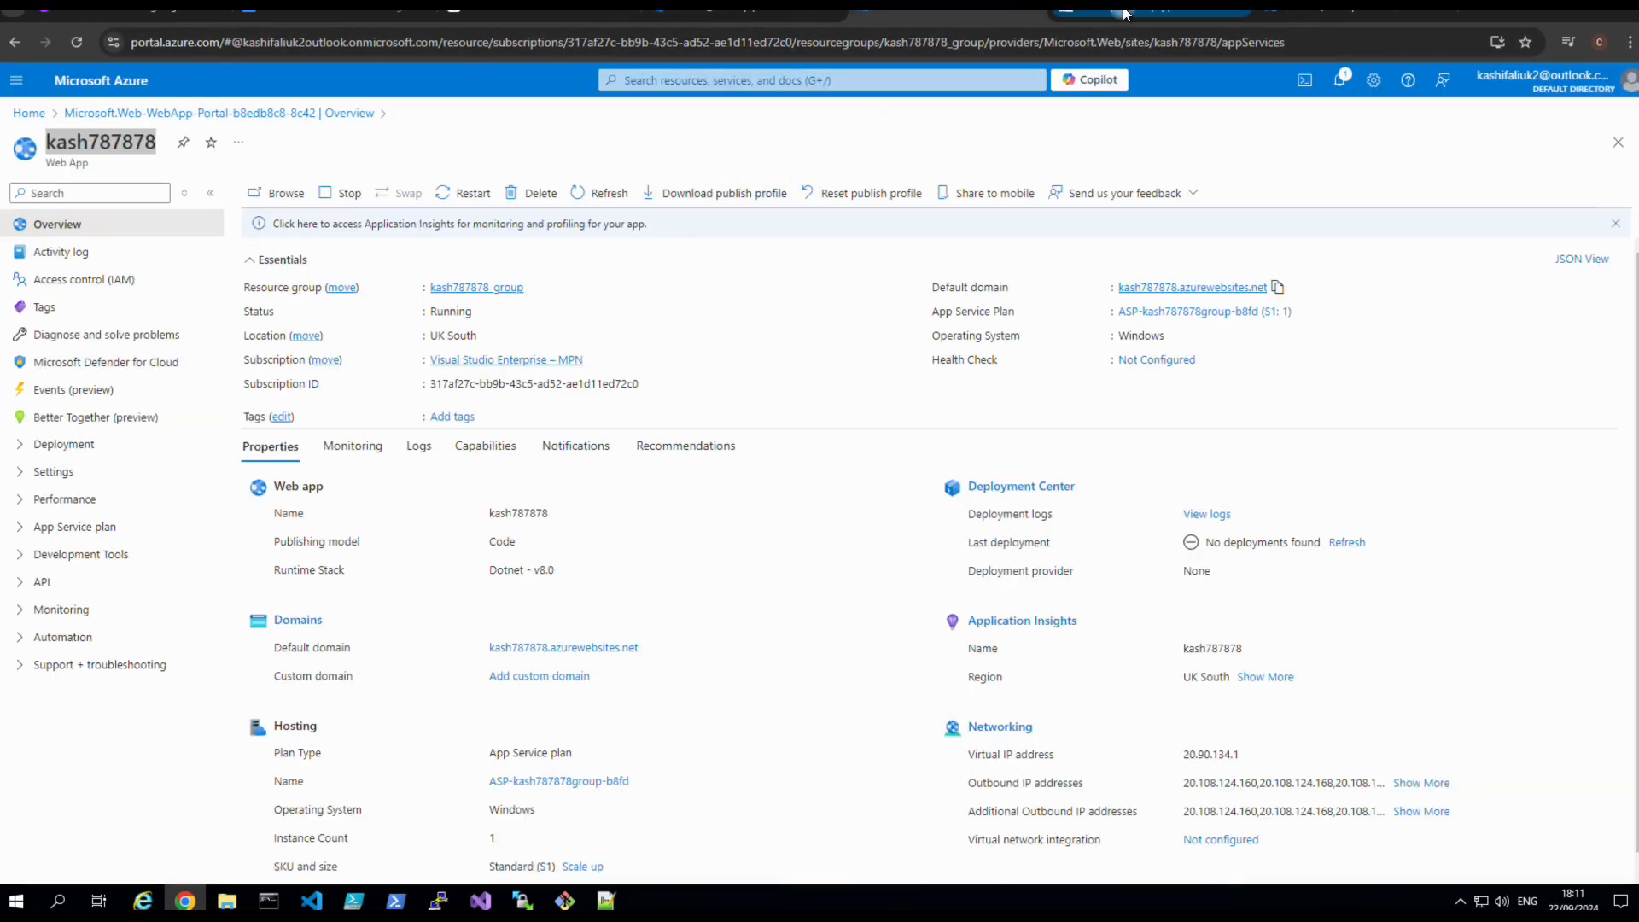
left_click(1272, 16)
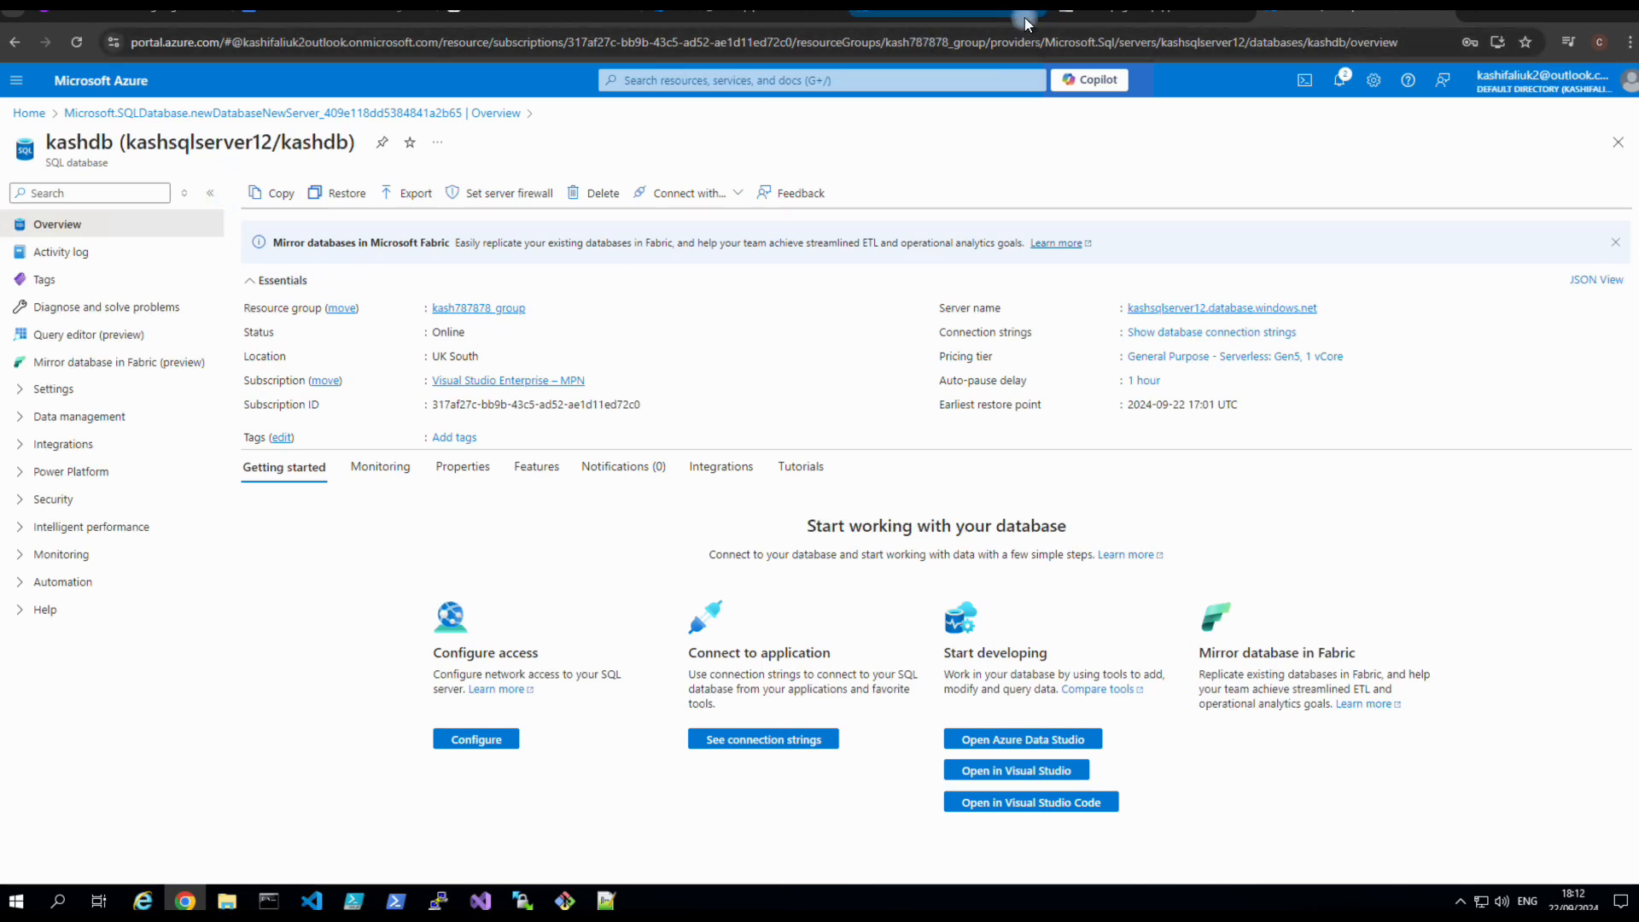
left_click(1078, 14)
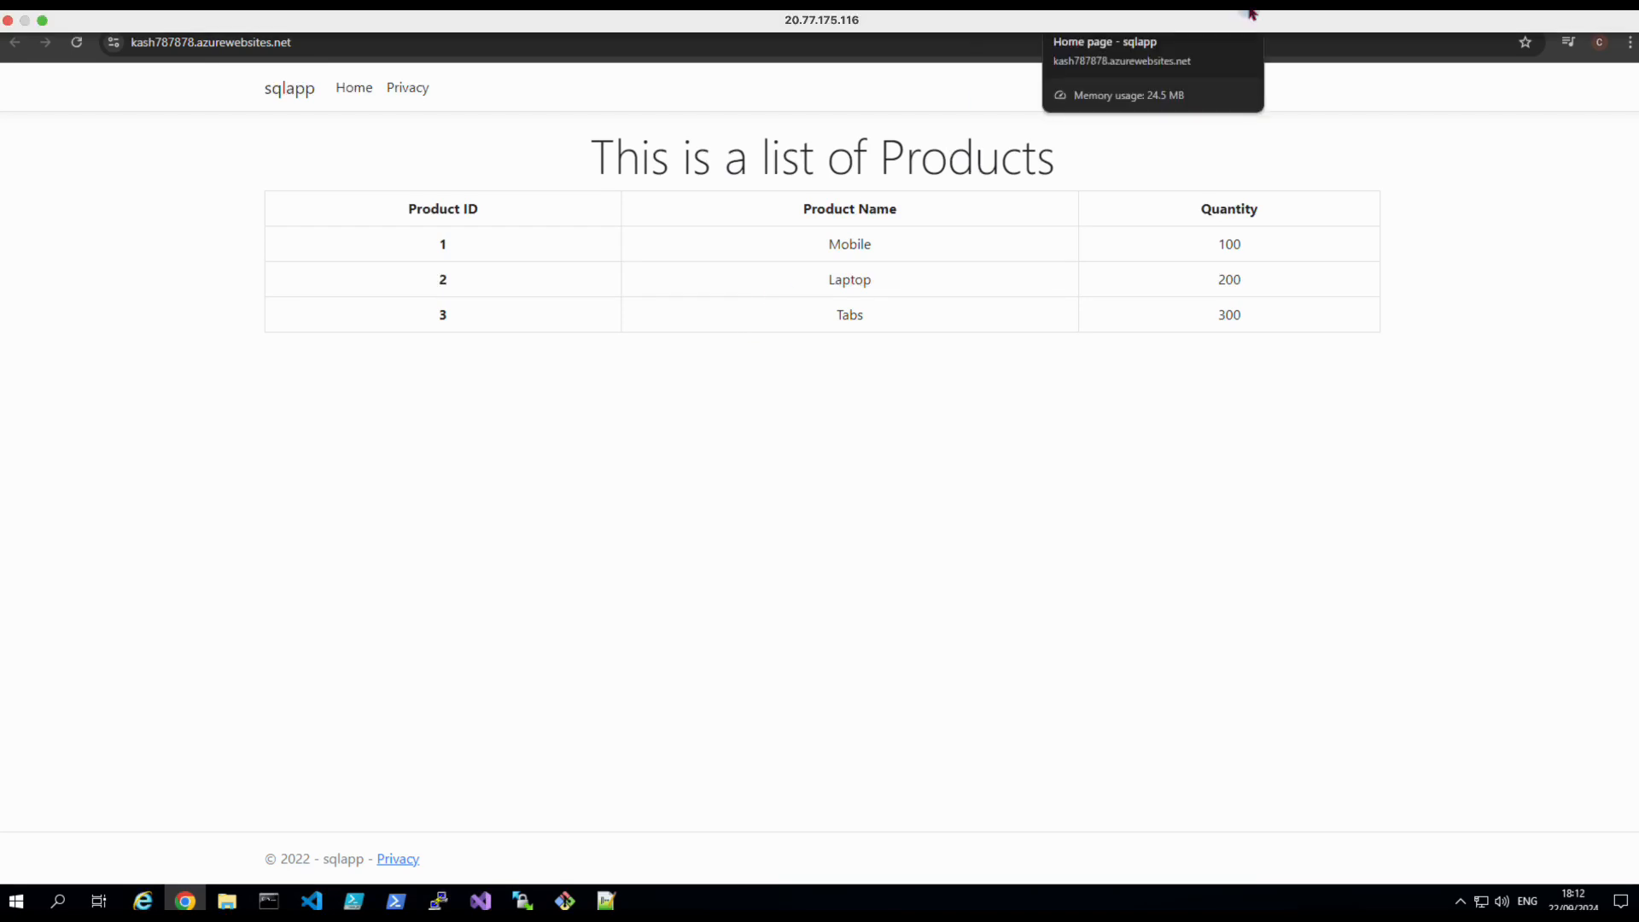
Switch audio output to the Jabra headset, raise the volume, and return to Release-2's logs.
left_click(1233, 10)
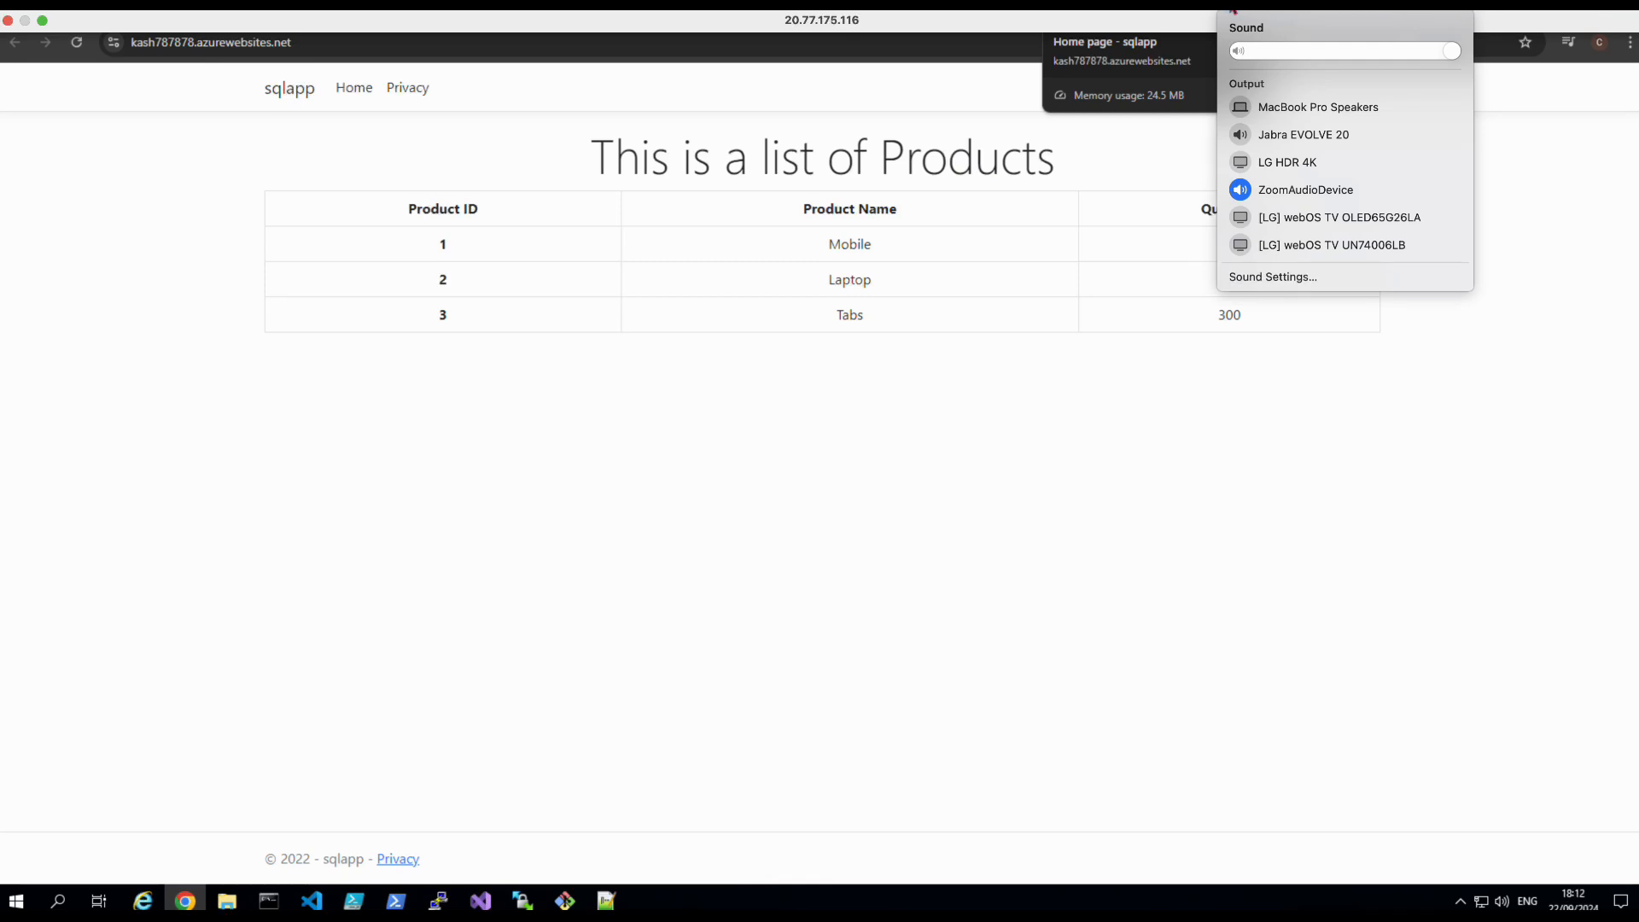
left_click(1229, 134)
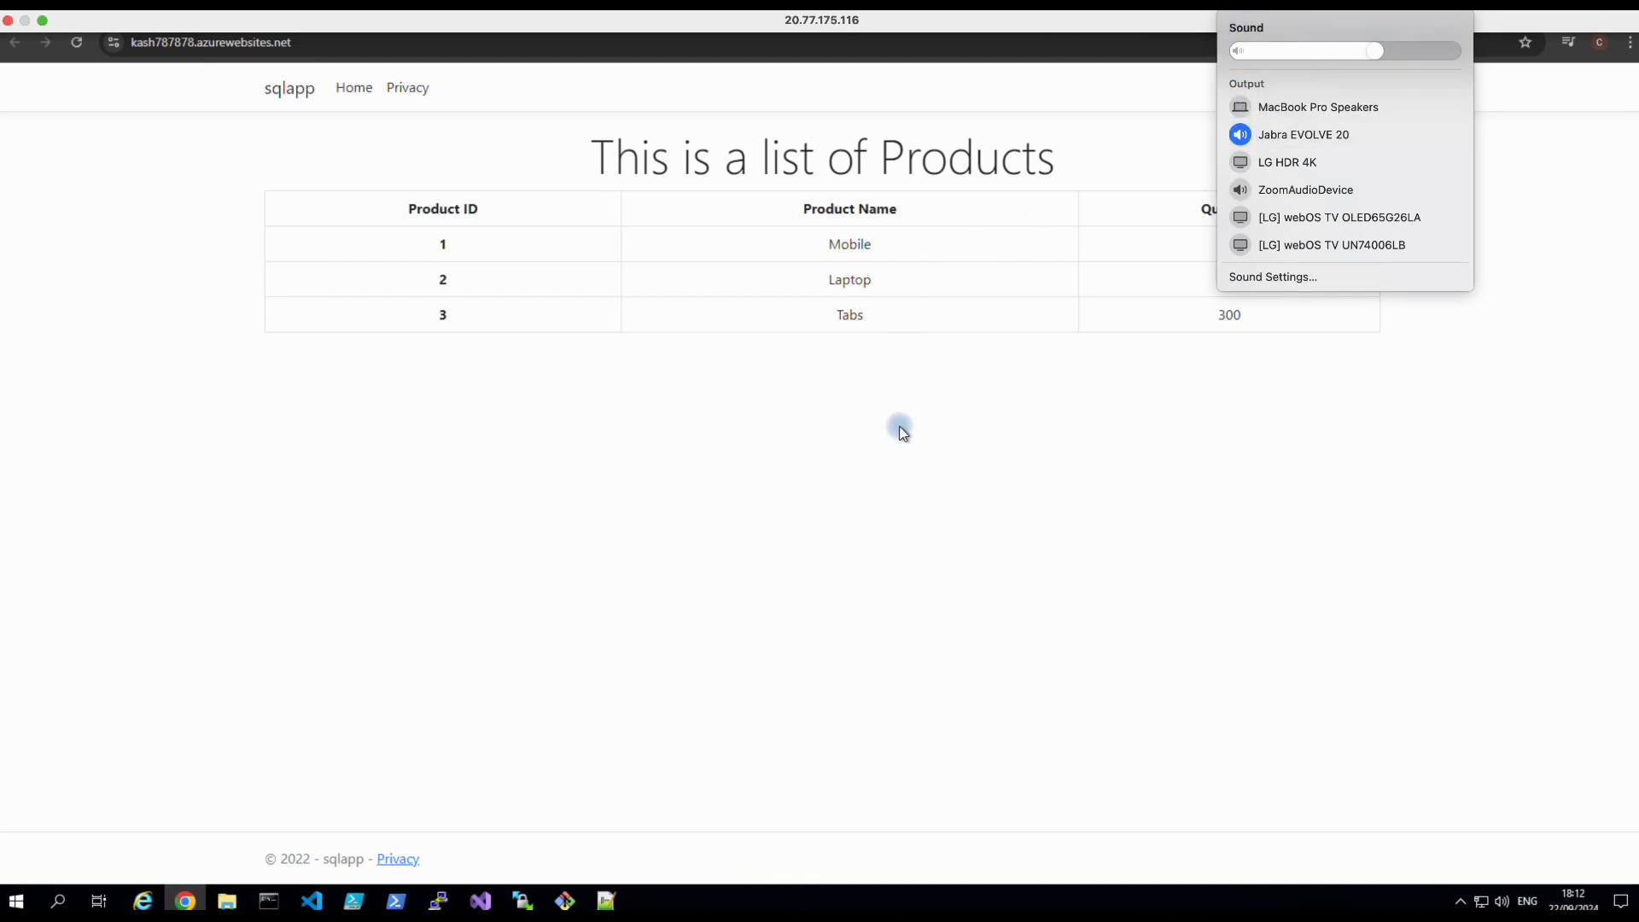
left_click(1401, 53)
left_click(1099, 430)
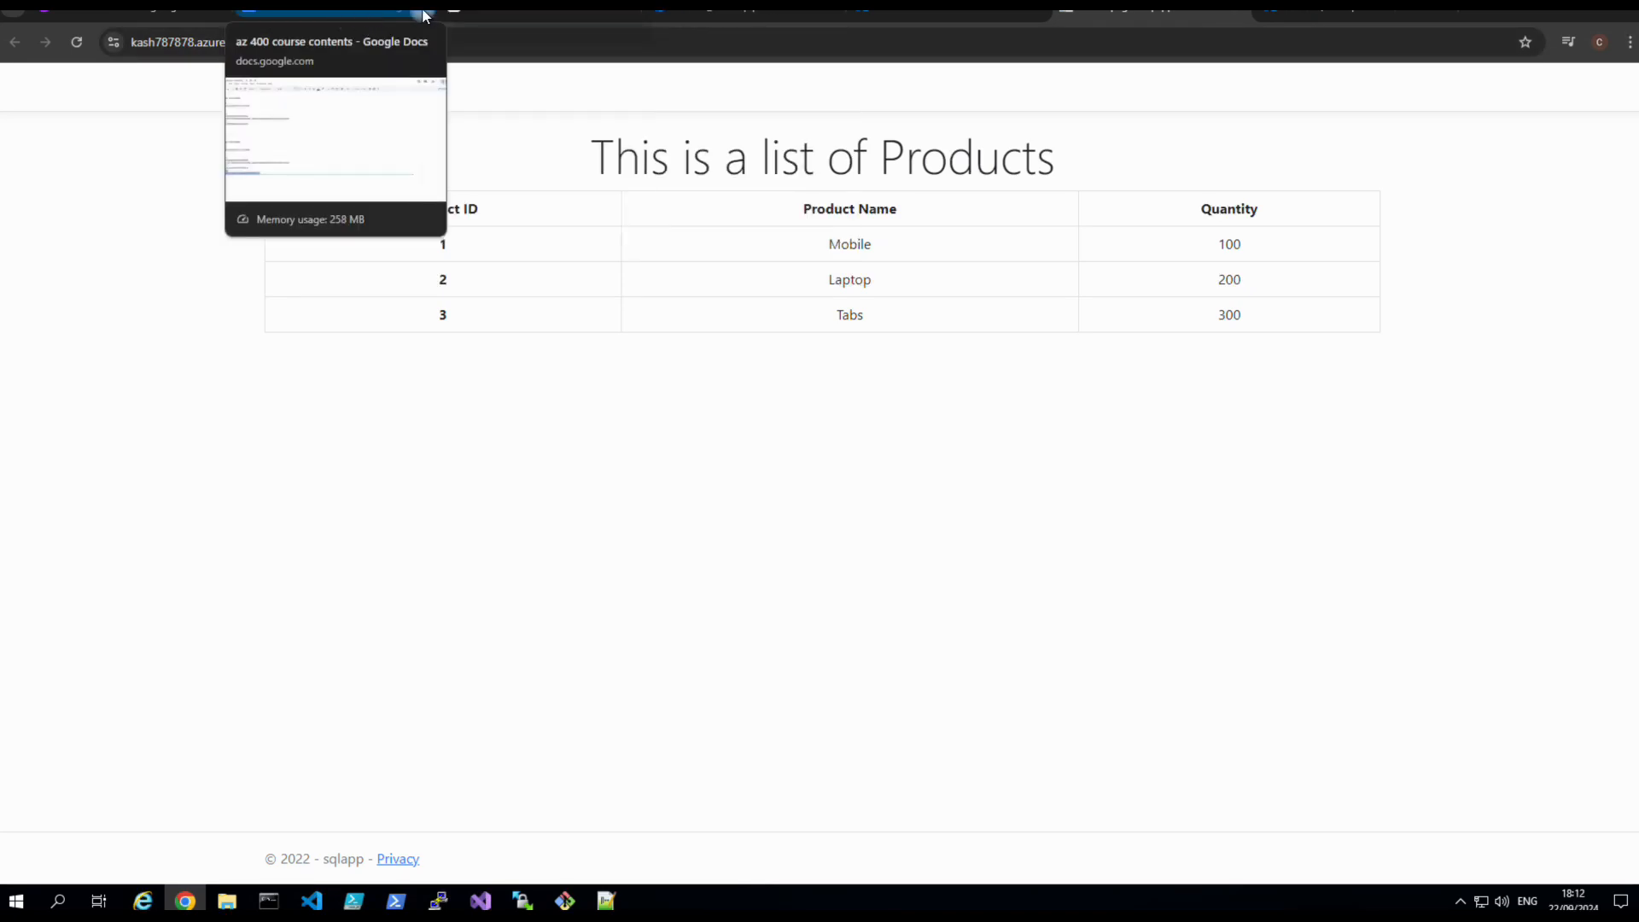
left_click(664, 12)
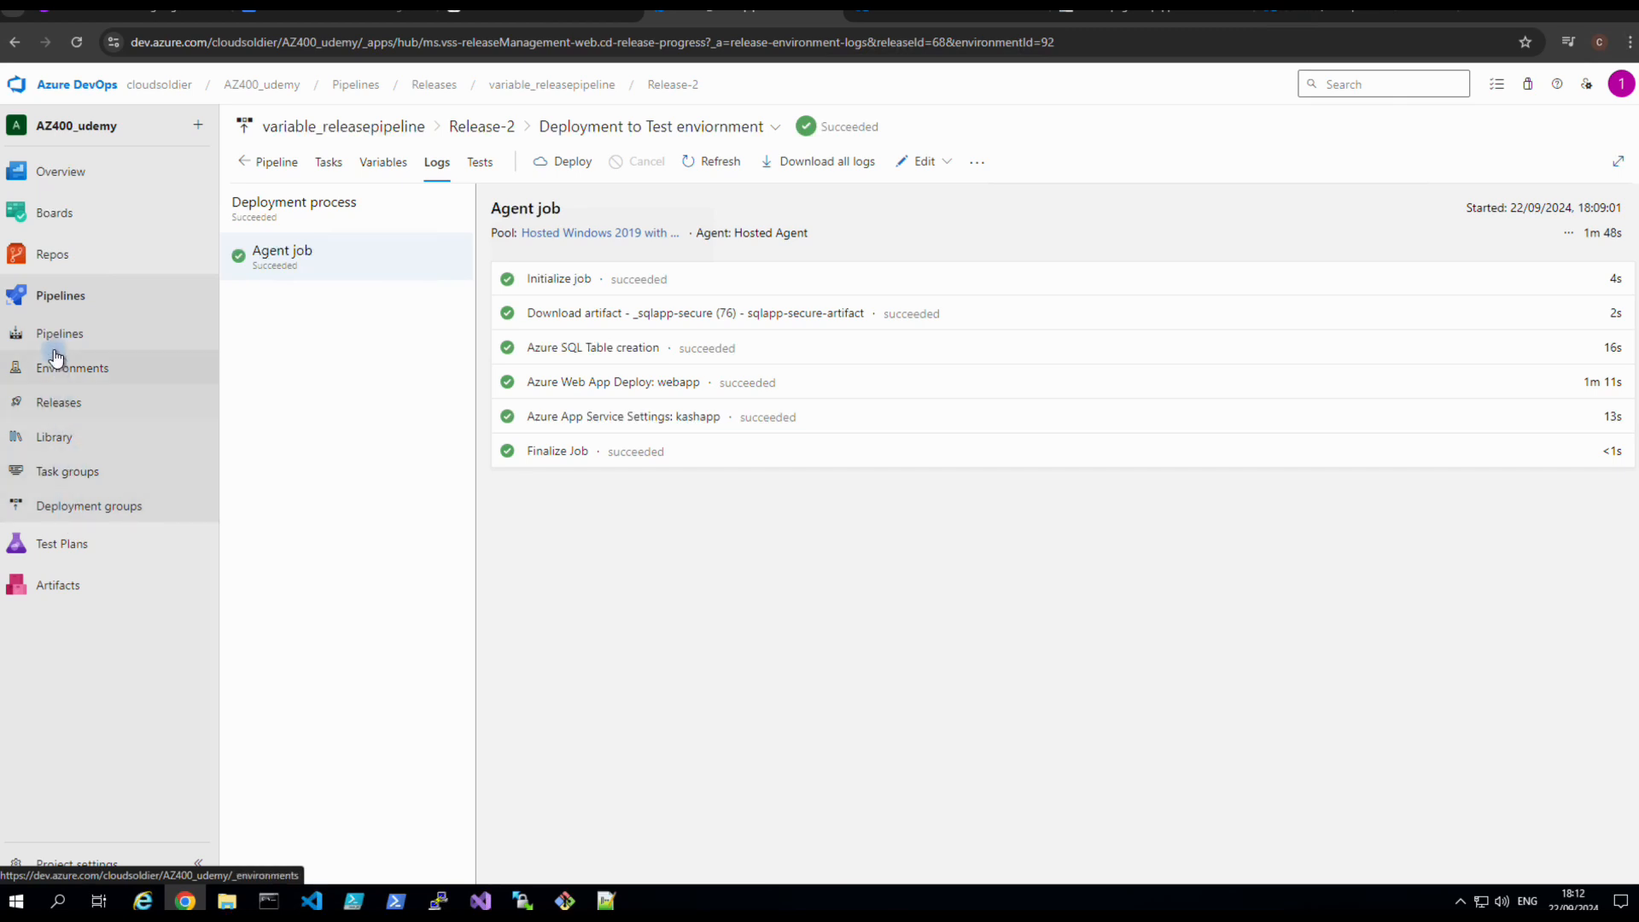
Browse the Pipelines list, then go to Releases showing variable_releasepipeline's Release-1 and Release-2.
left_click(60, 295)
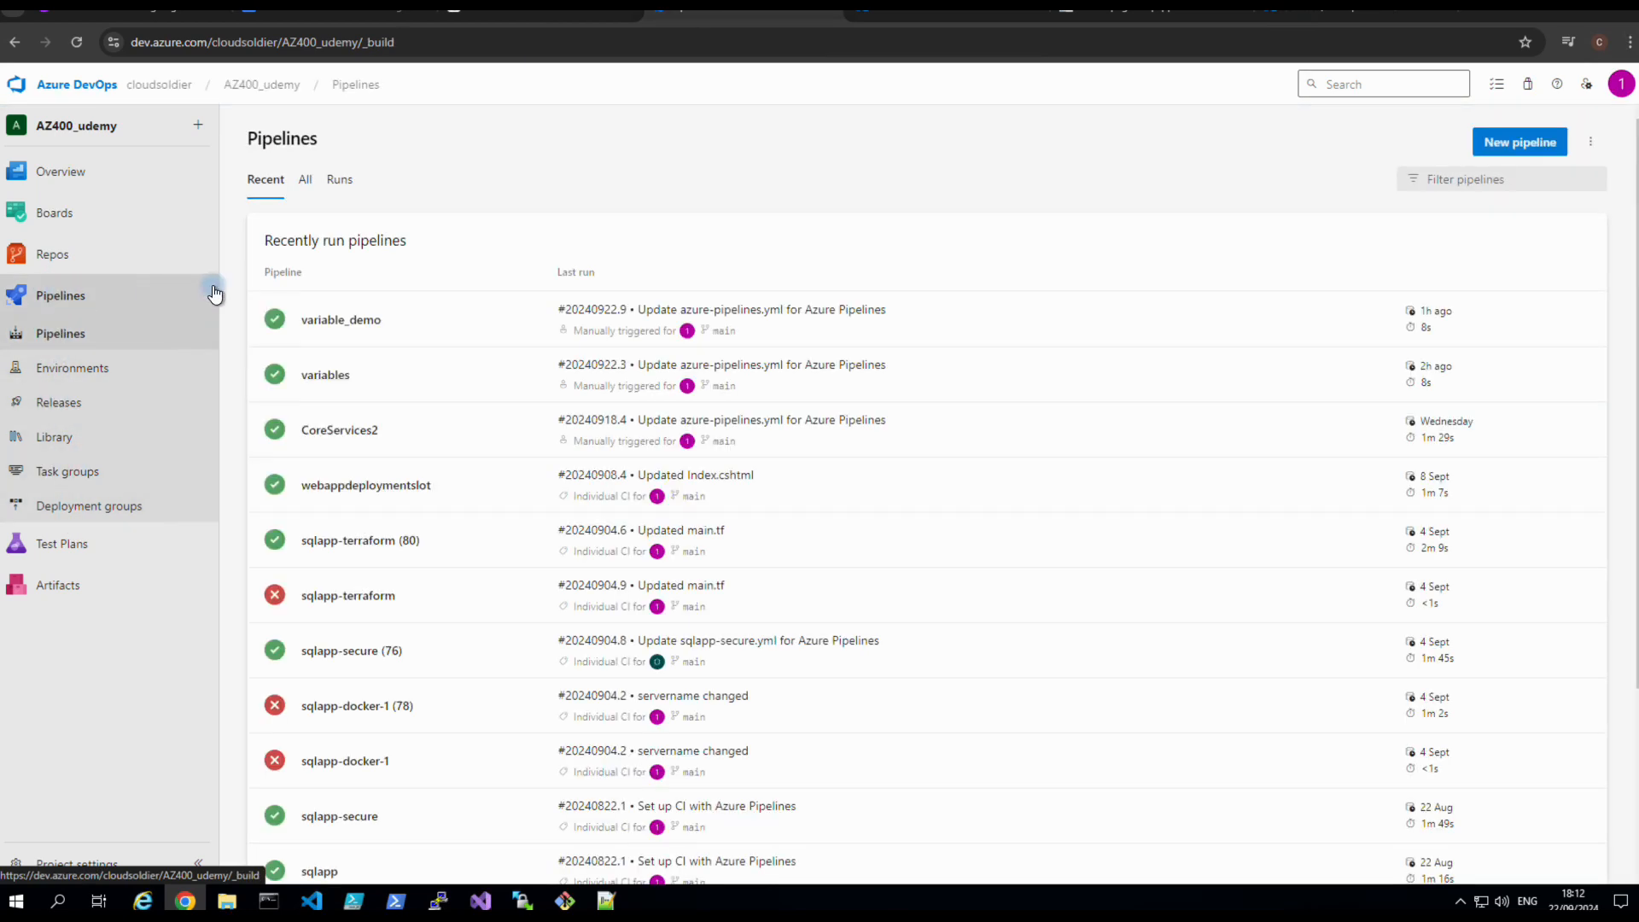
scroll(459, 341, "down", 2)
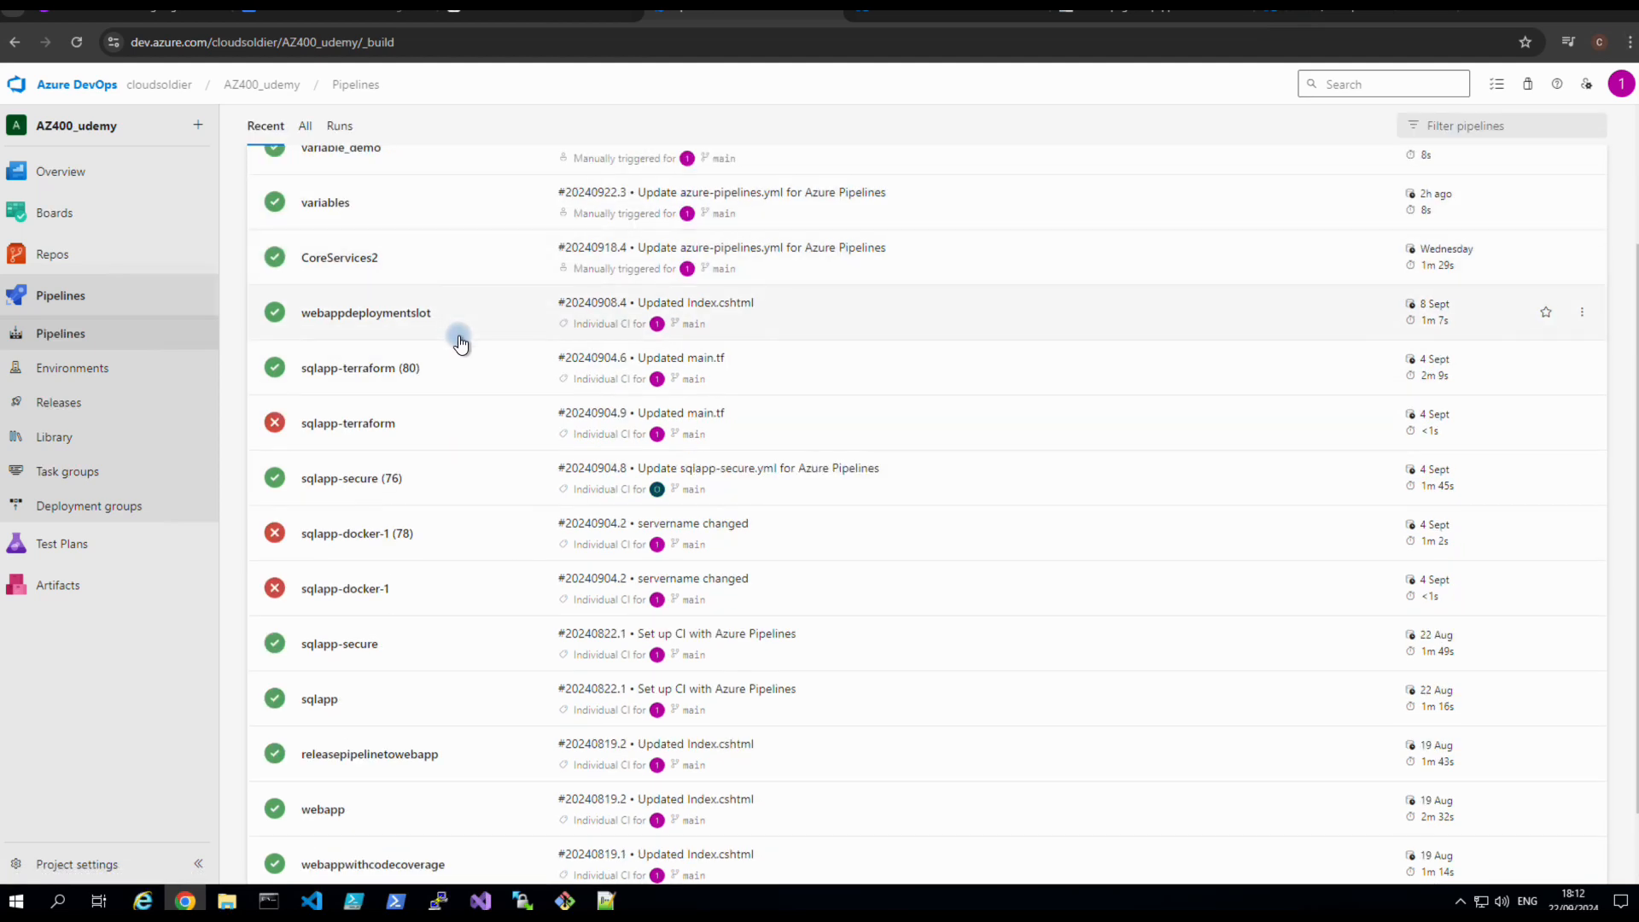
scroll(459, 342, "down", 1)
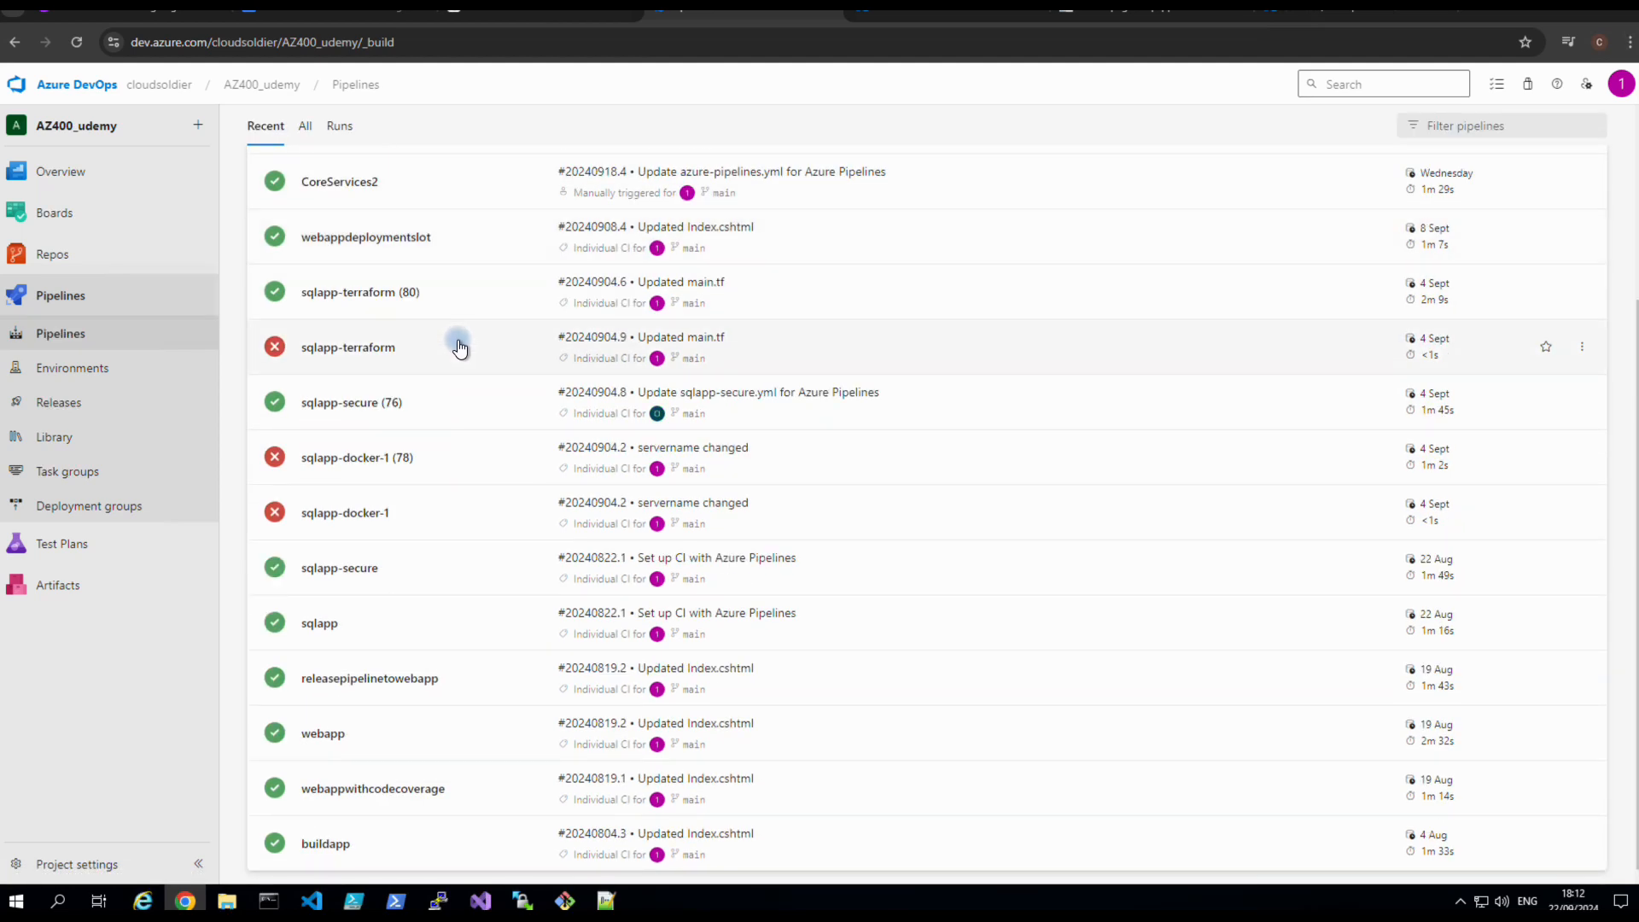
scroll(459, 347, "up", 3)
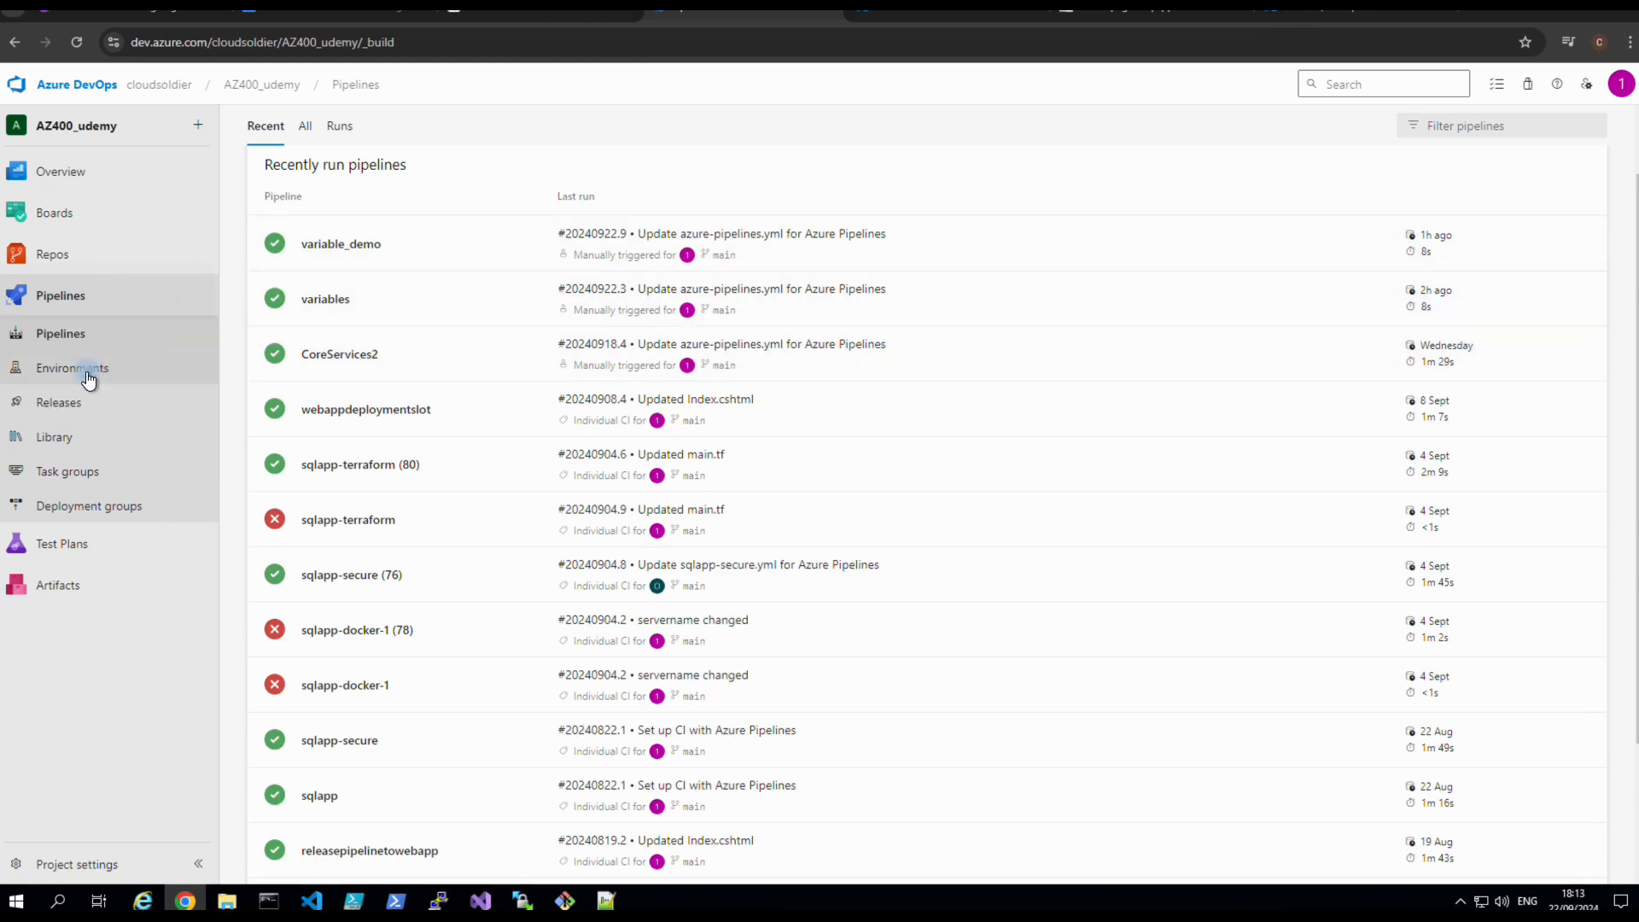
left_click(67, 402)
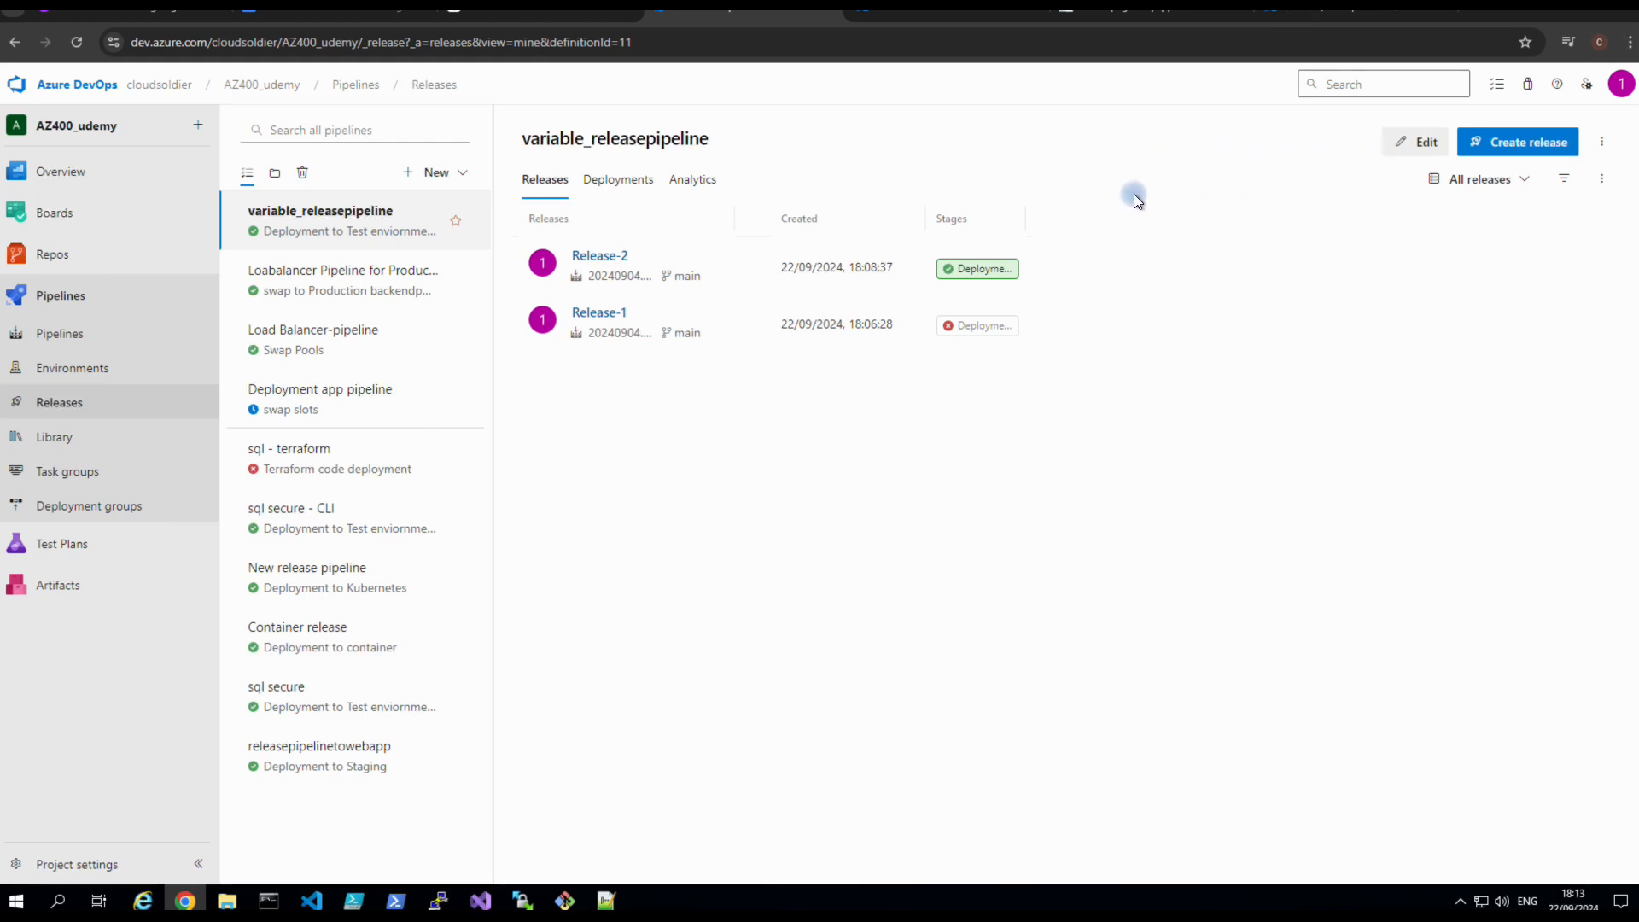
Clone variable_releasepipeline and rename the copy to 'variable_releasepipeline -demo'.
left_click(1600, 143)
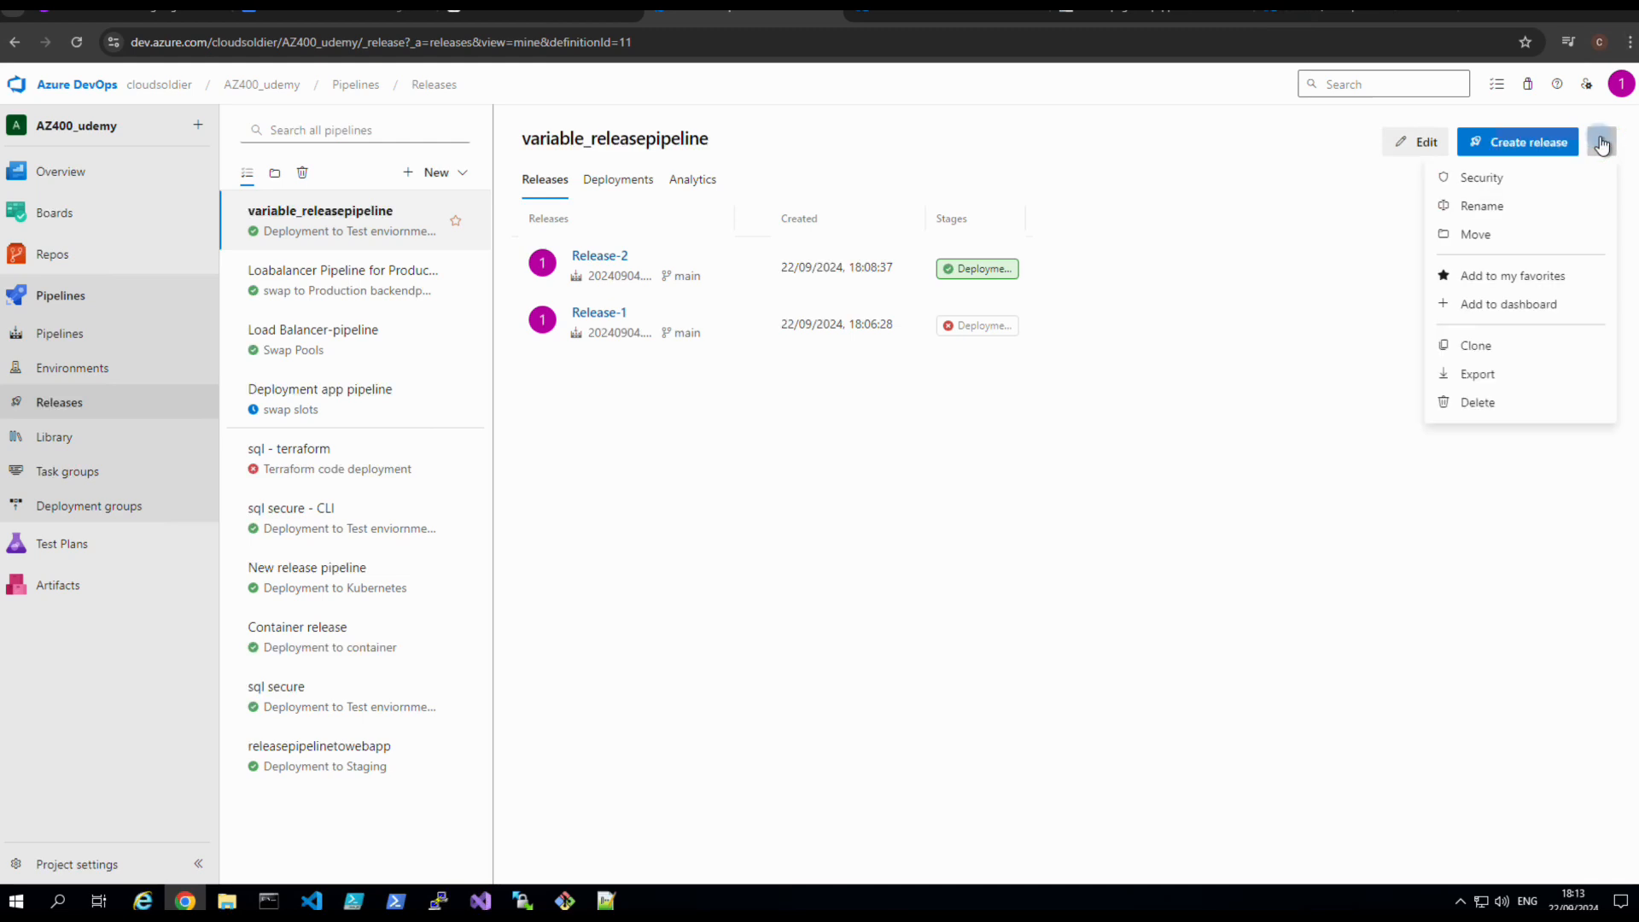
left_click(1476, 345)
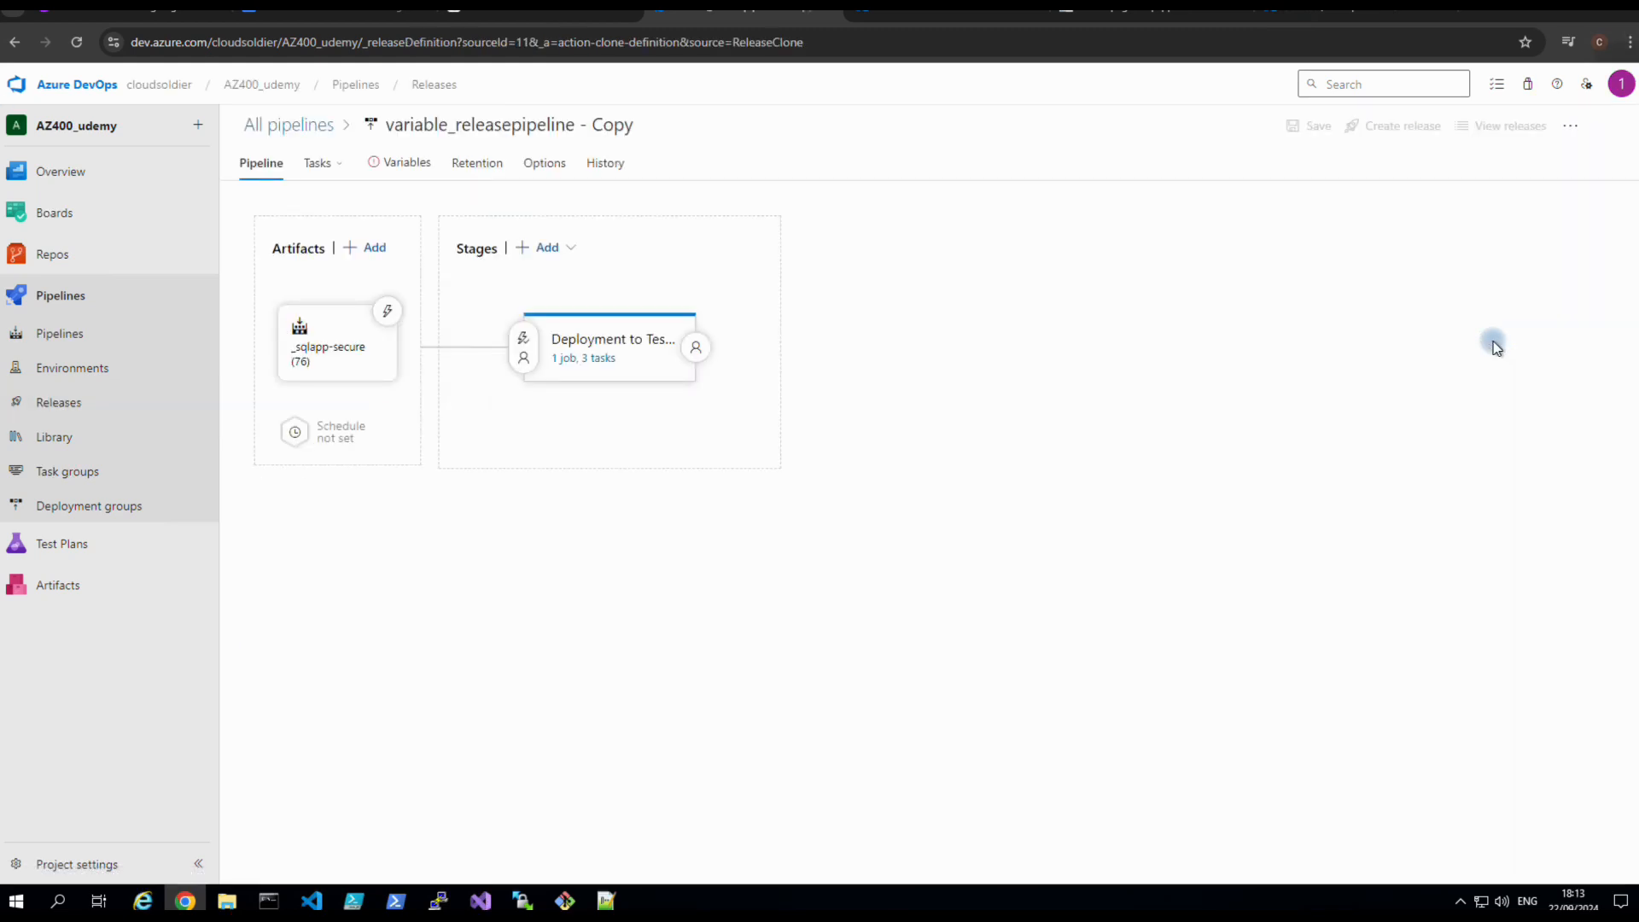
left_click(639, 122)
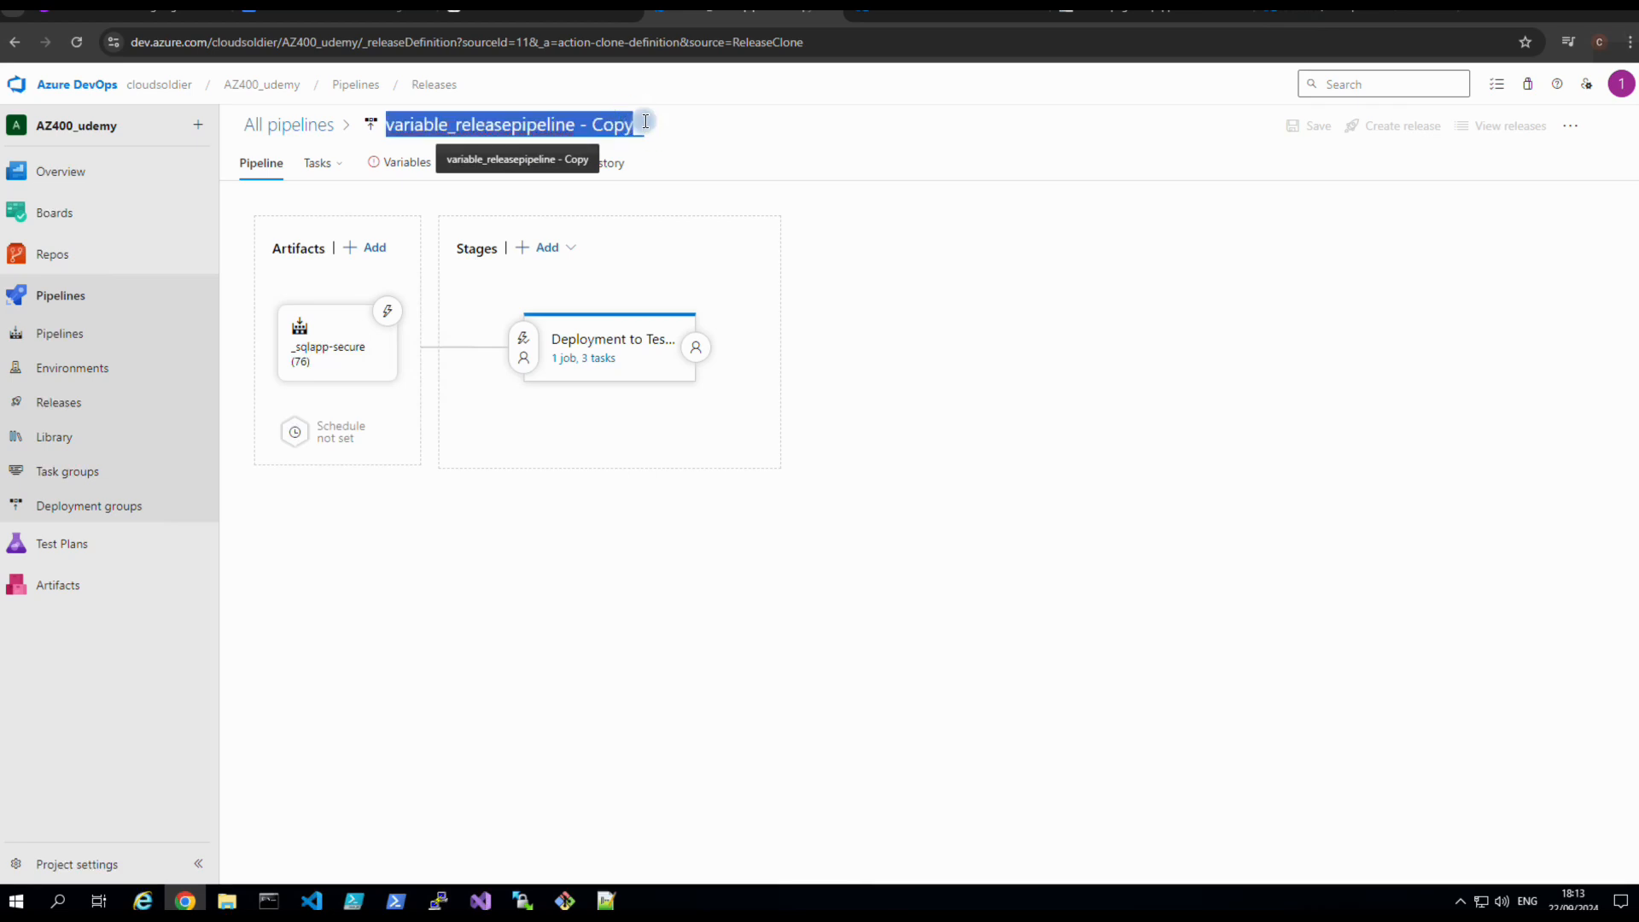
left_click(636, 126)
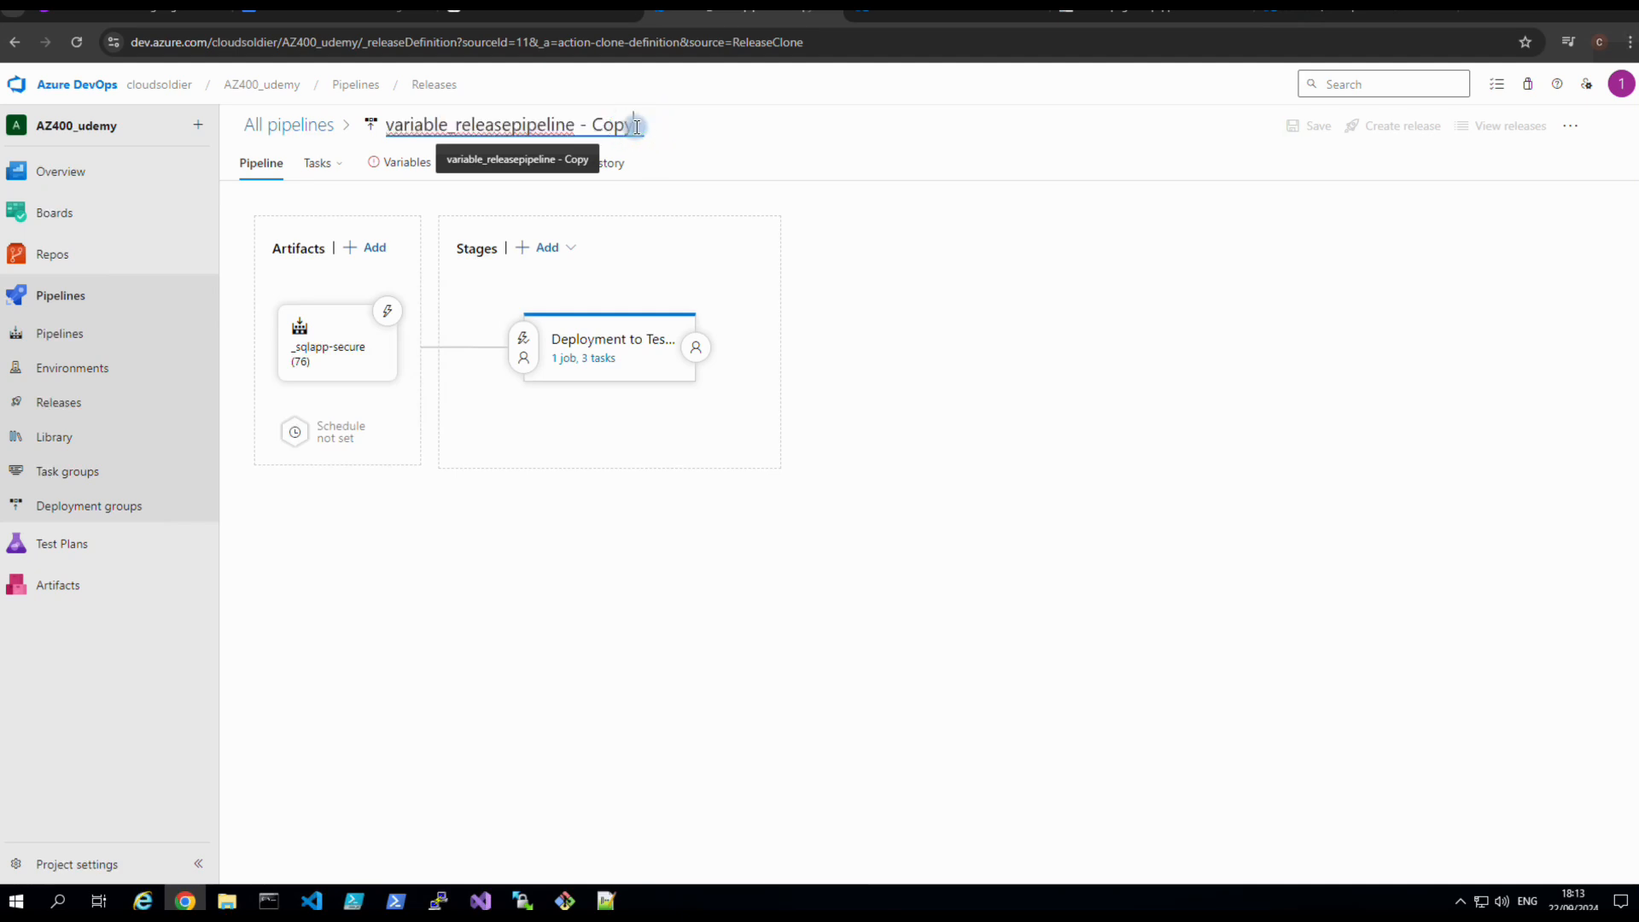
key("BackSpace")
key("BackSpace")
key("BackSpace")
key("BackSpace")
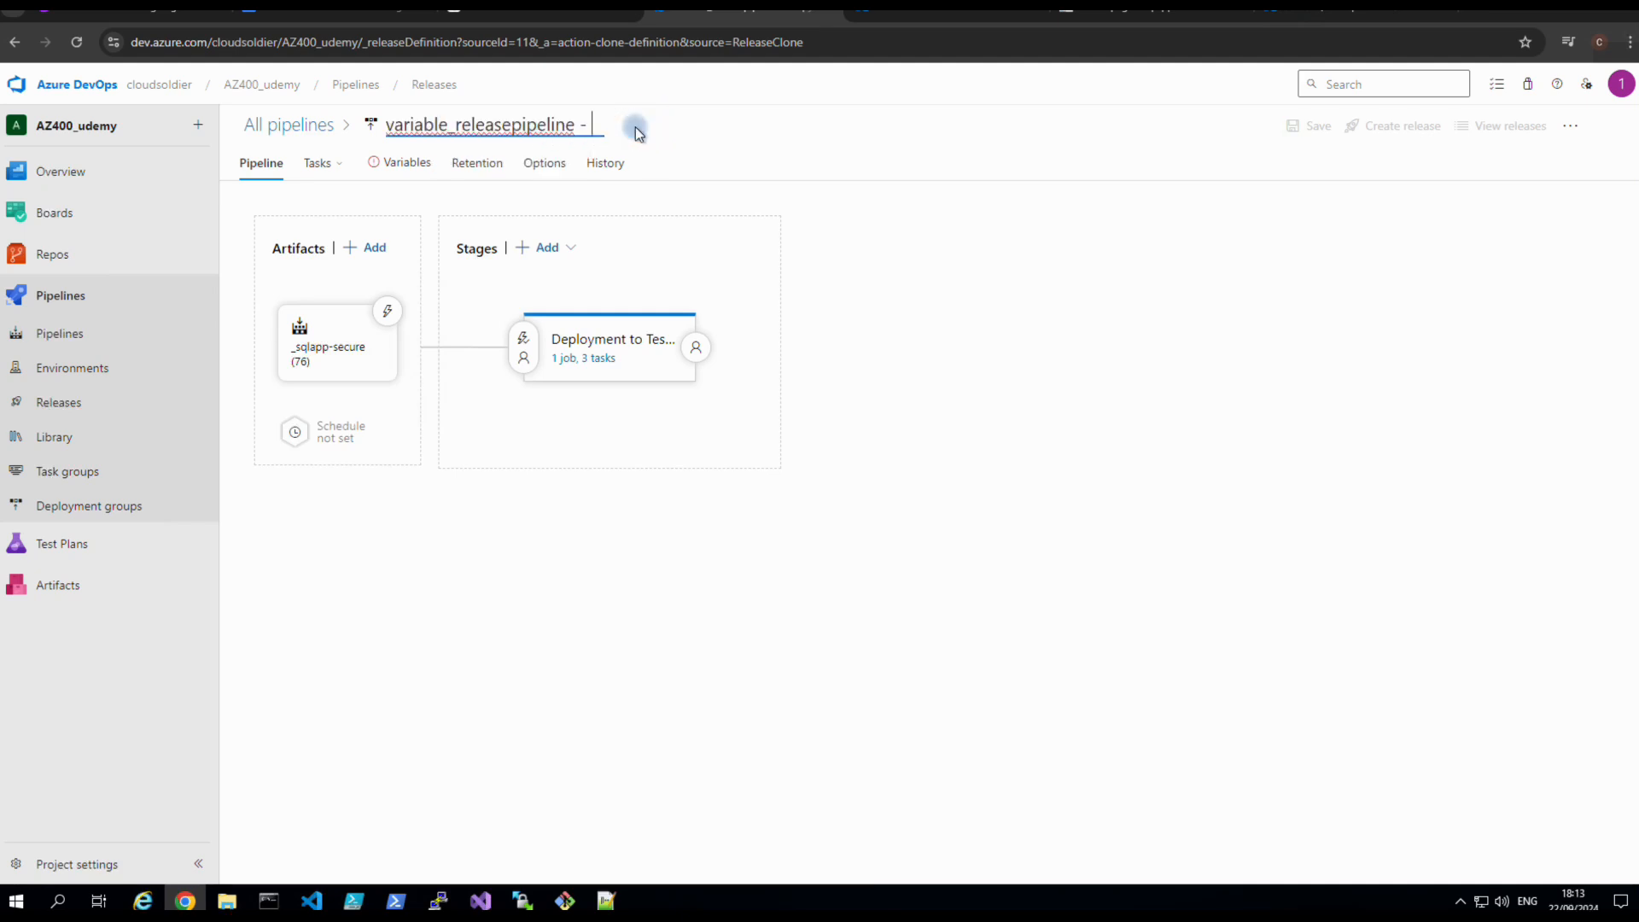
type("demo")
left_click(456, 574)
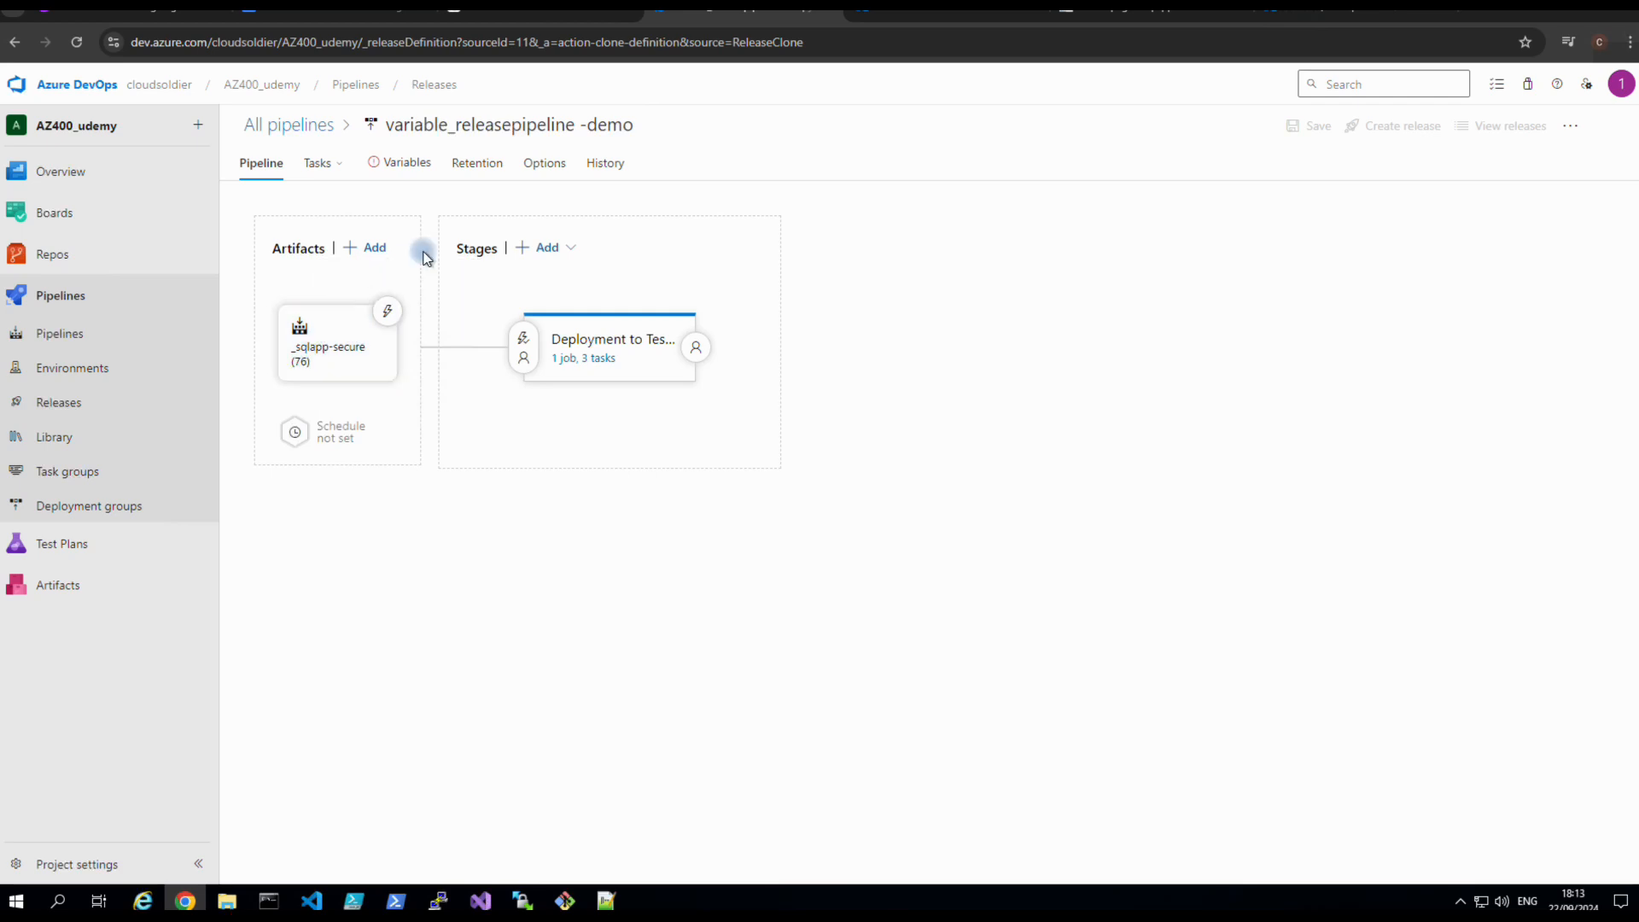
Review the clone's dbpassword, sqlserverfqdn and webappname variables, then head back to Releases.
mouse_move(575, 357)
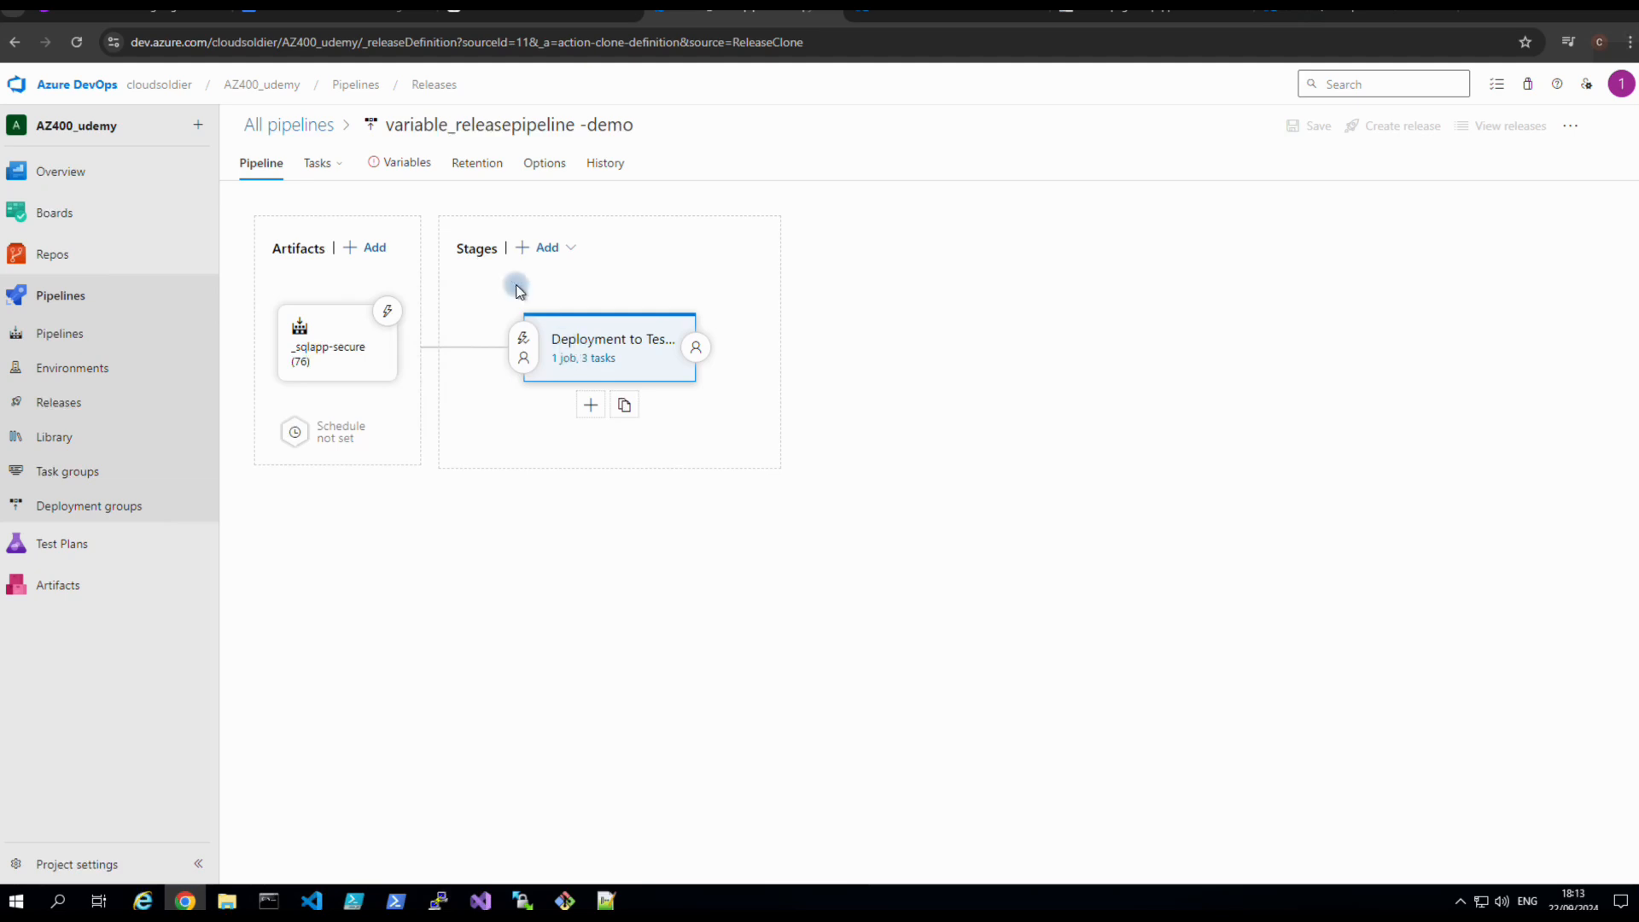
left_click(408, 163)
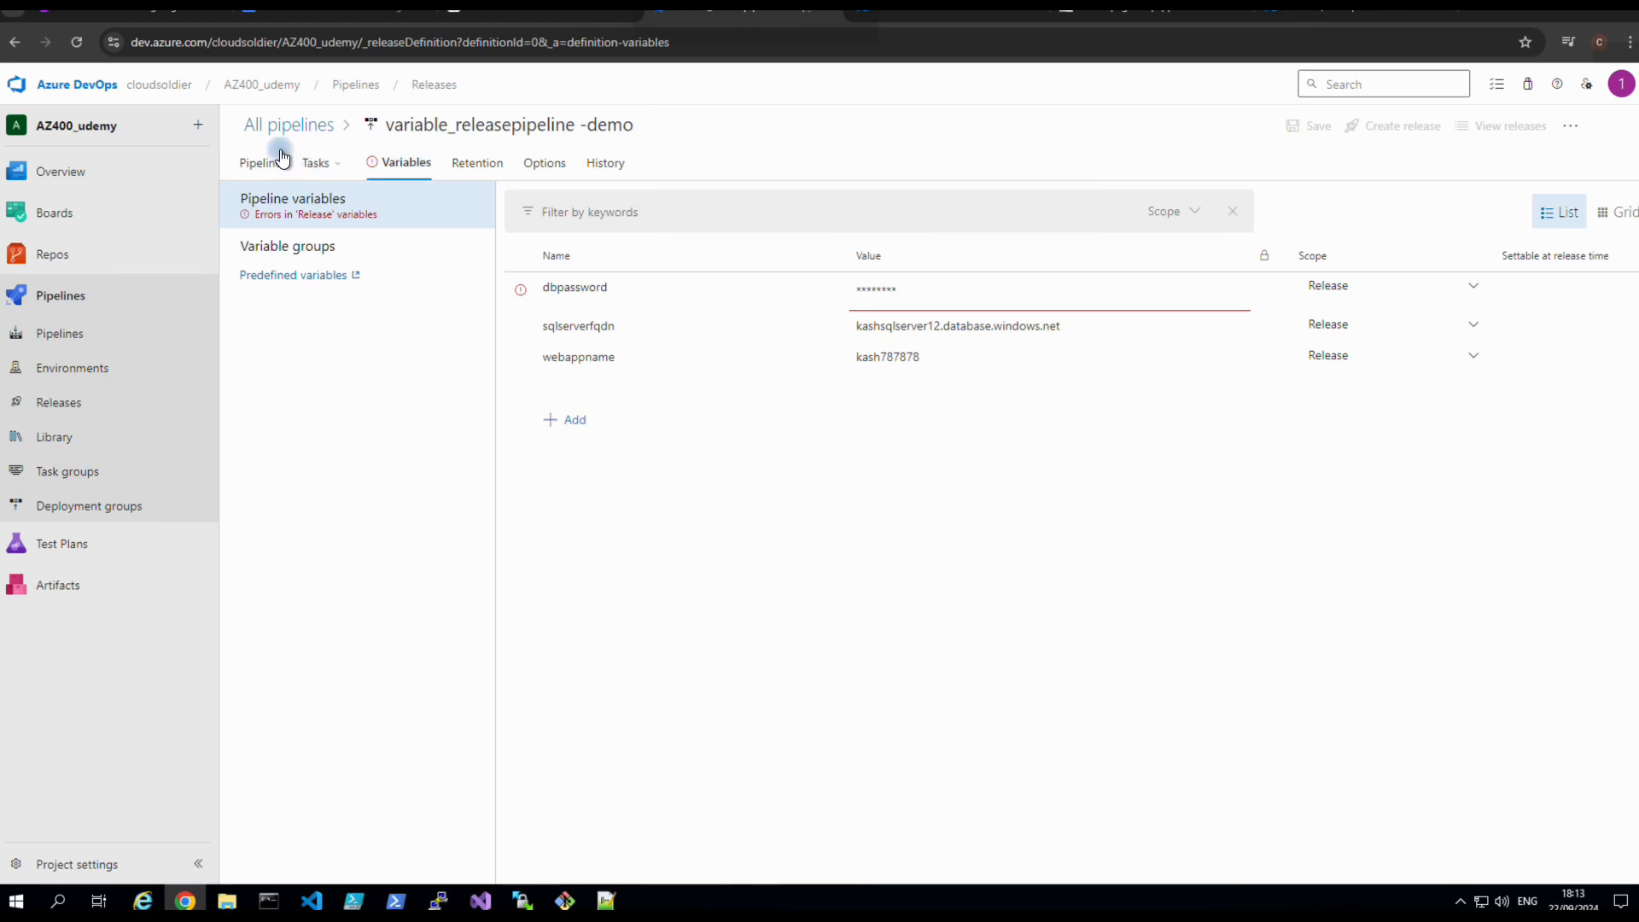
left_click(53, 411)
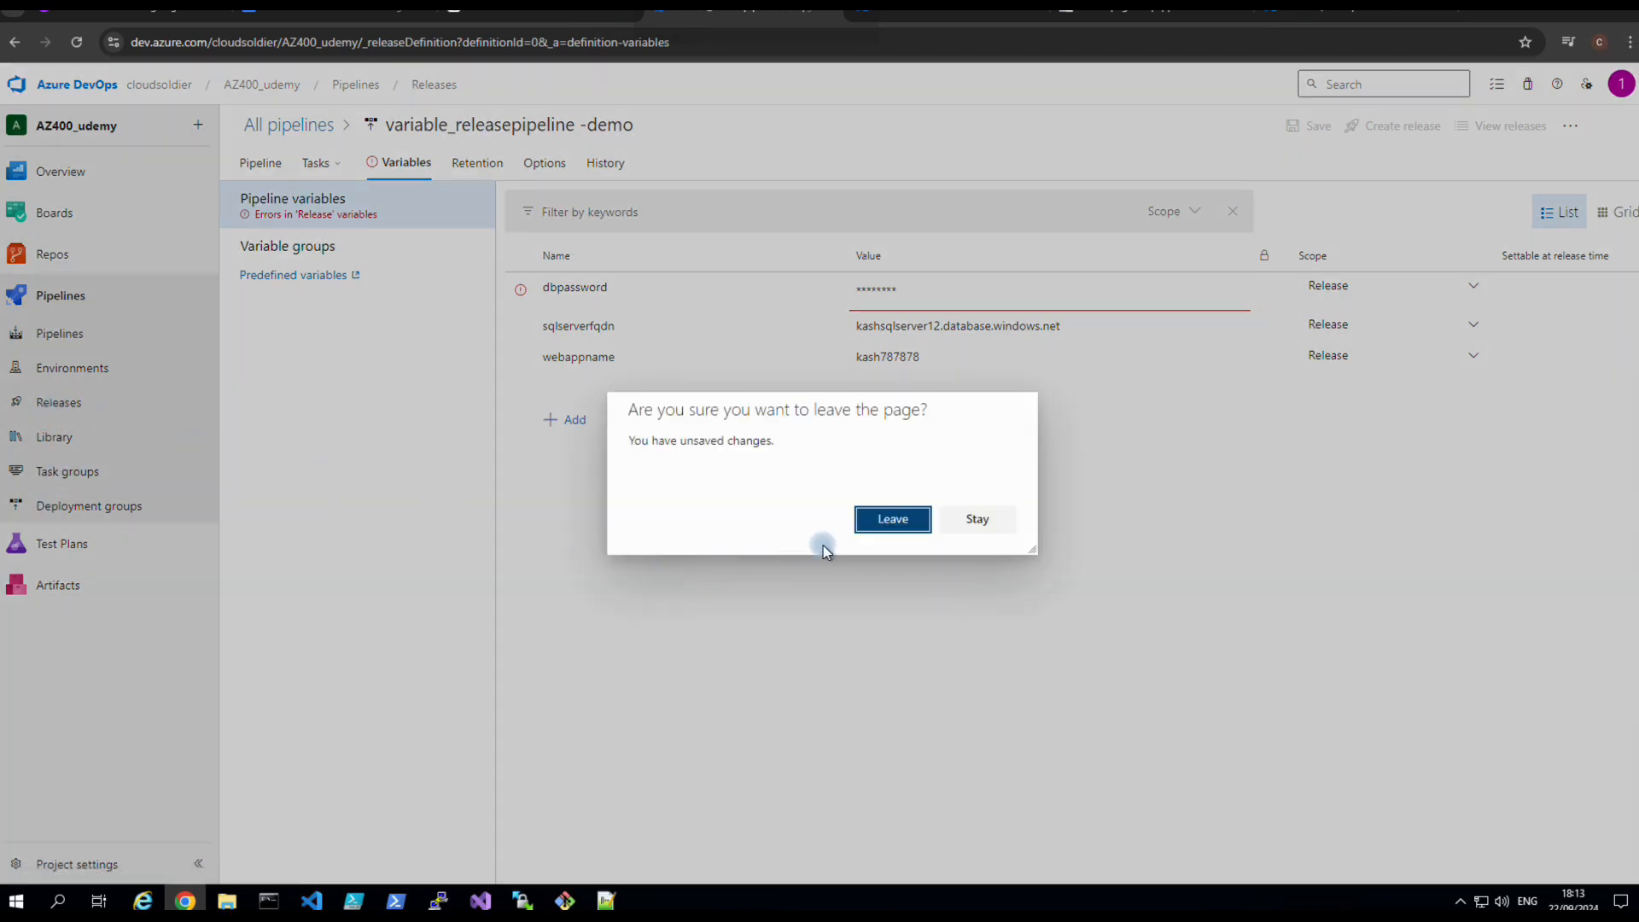
Discard the unsaved clone and clone the sql secure - CLI release pipeline instead.
left_click(893, 520)
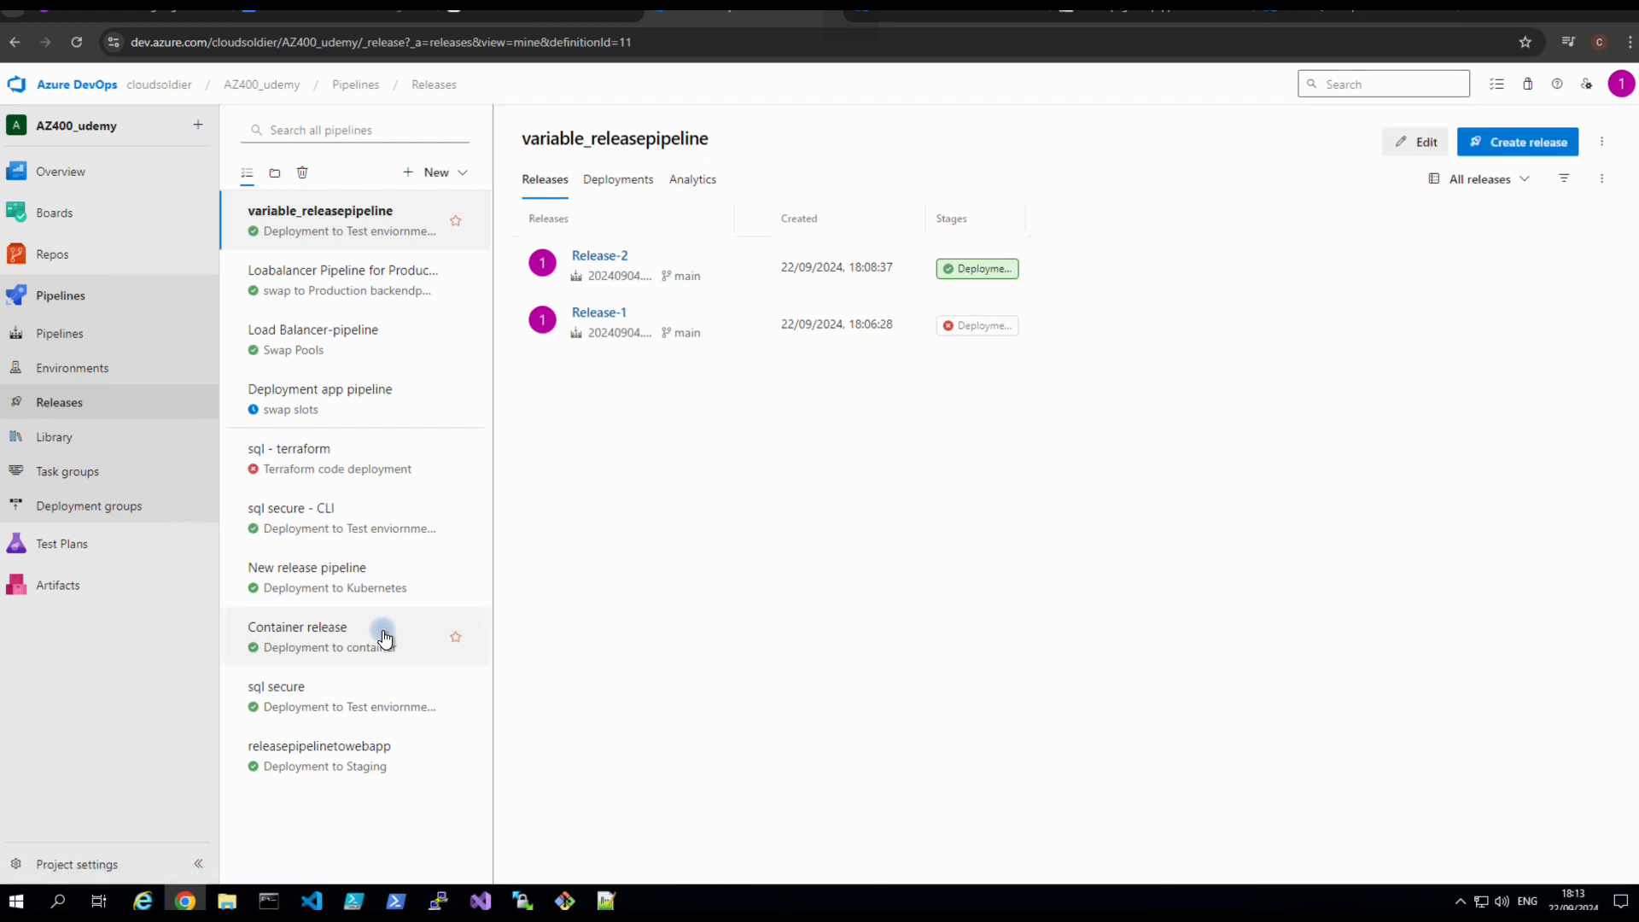
left_click(311, 531)
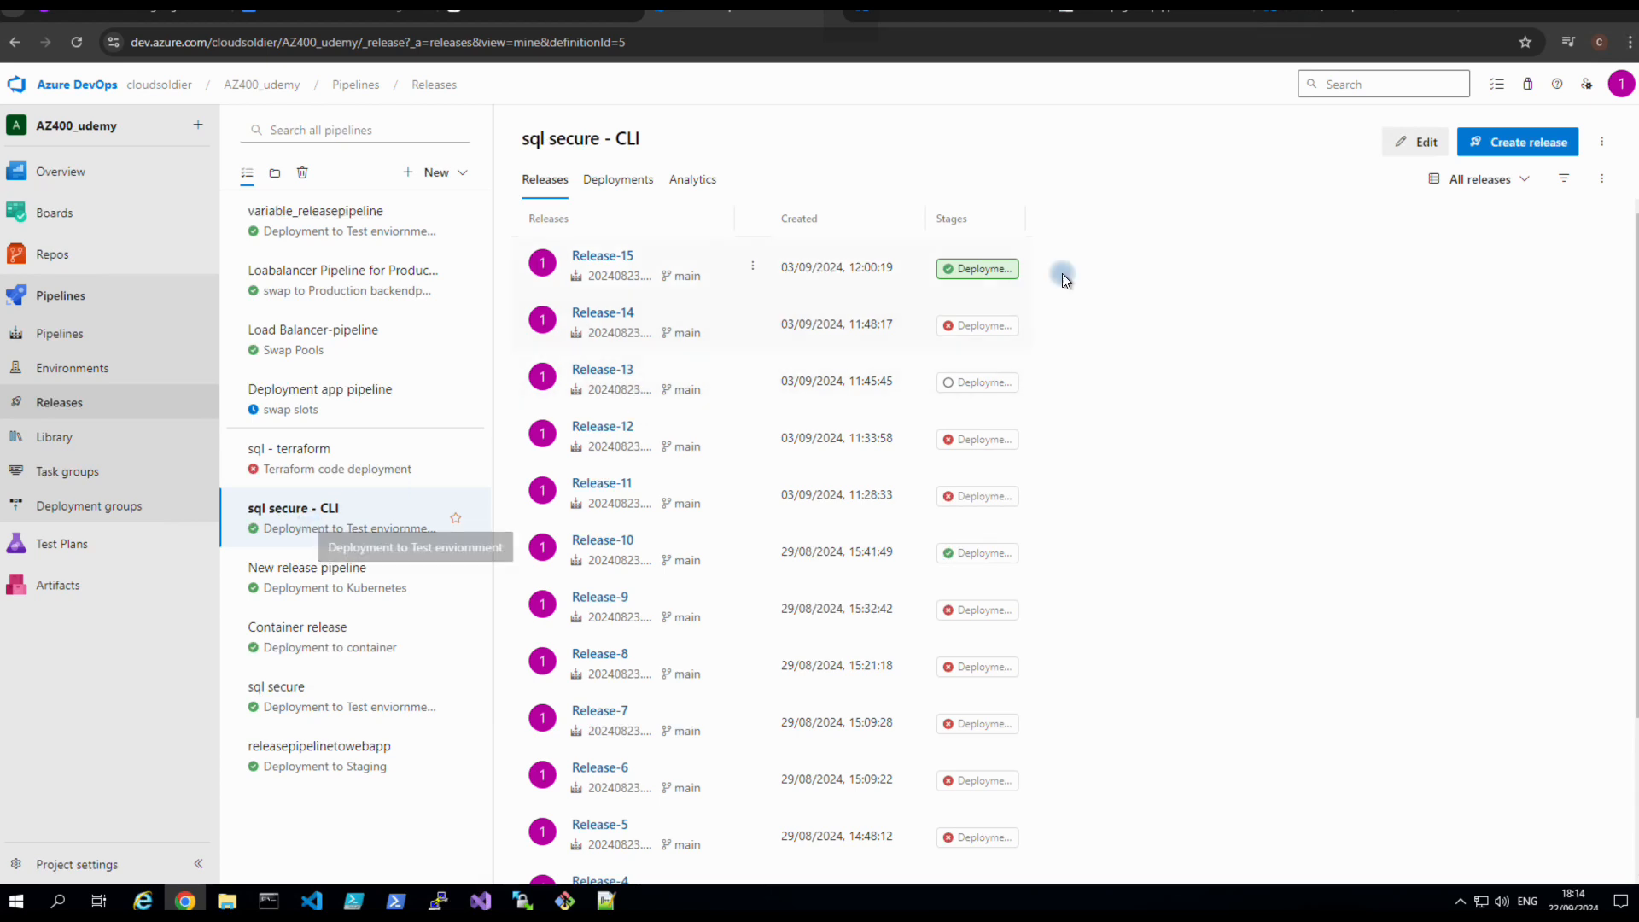
left_click(1603, 143)
left_click(1475, 347)
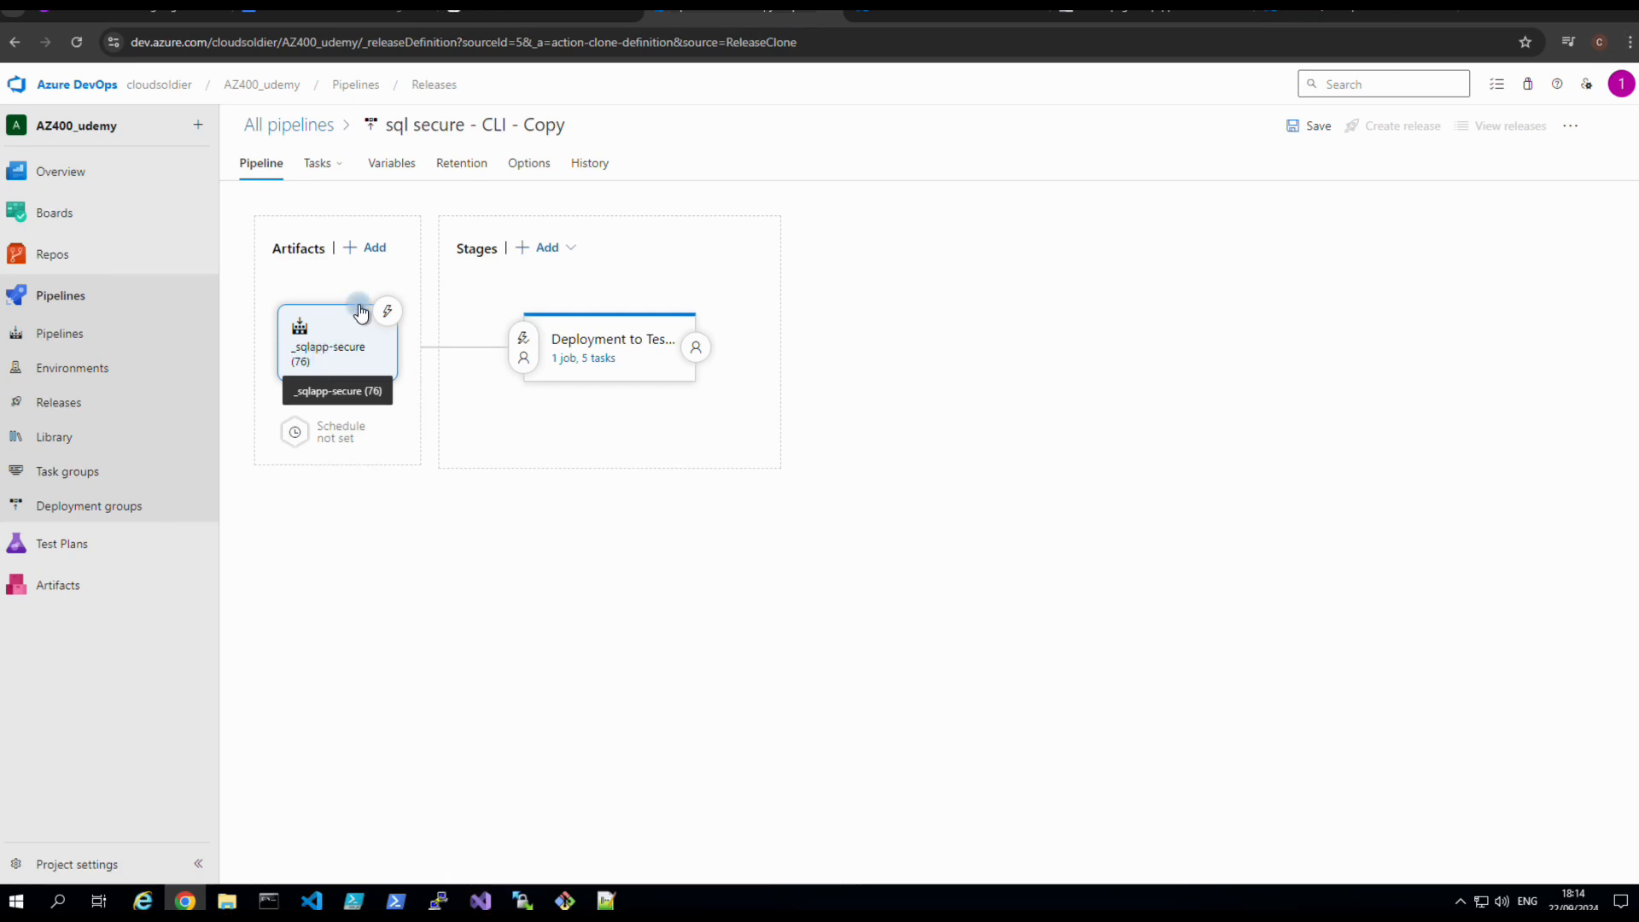
Retitle 'sql secure - CLI - Copy' as variable_releasepipeline_demo and confirm the save.
left_click(568, 128)
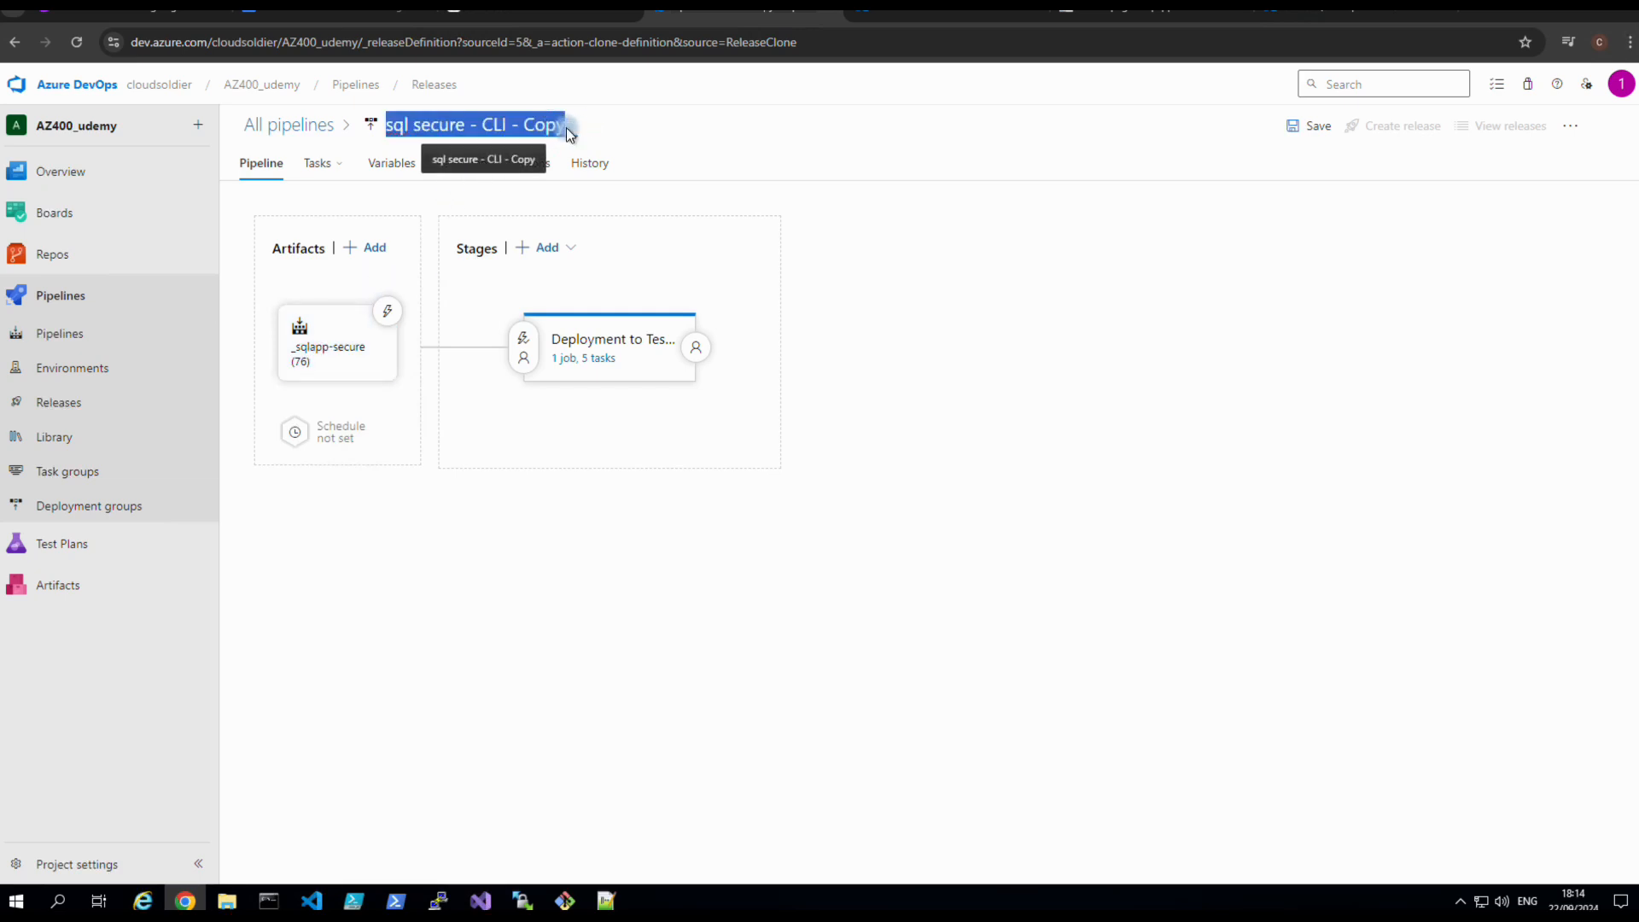
type("variable")
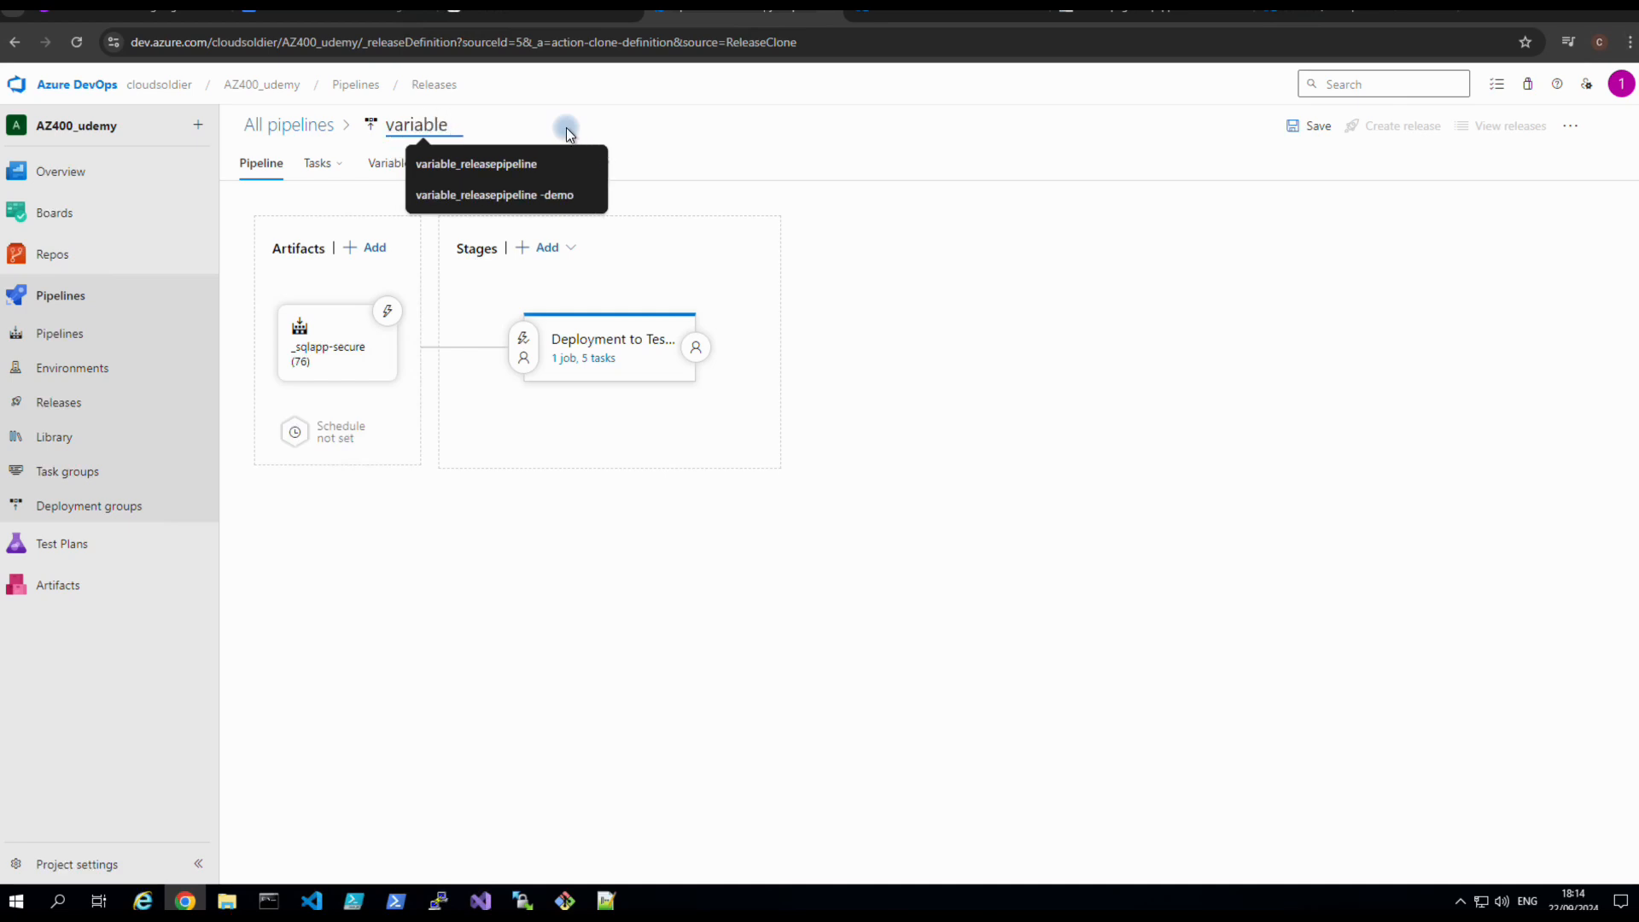
type("_release")
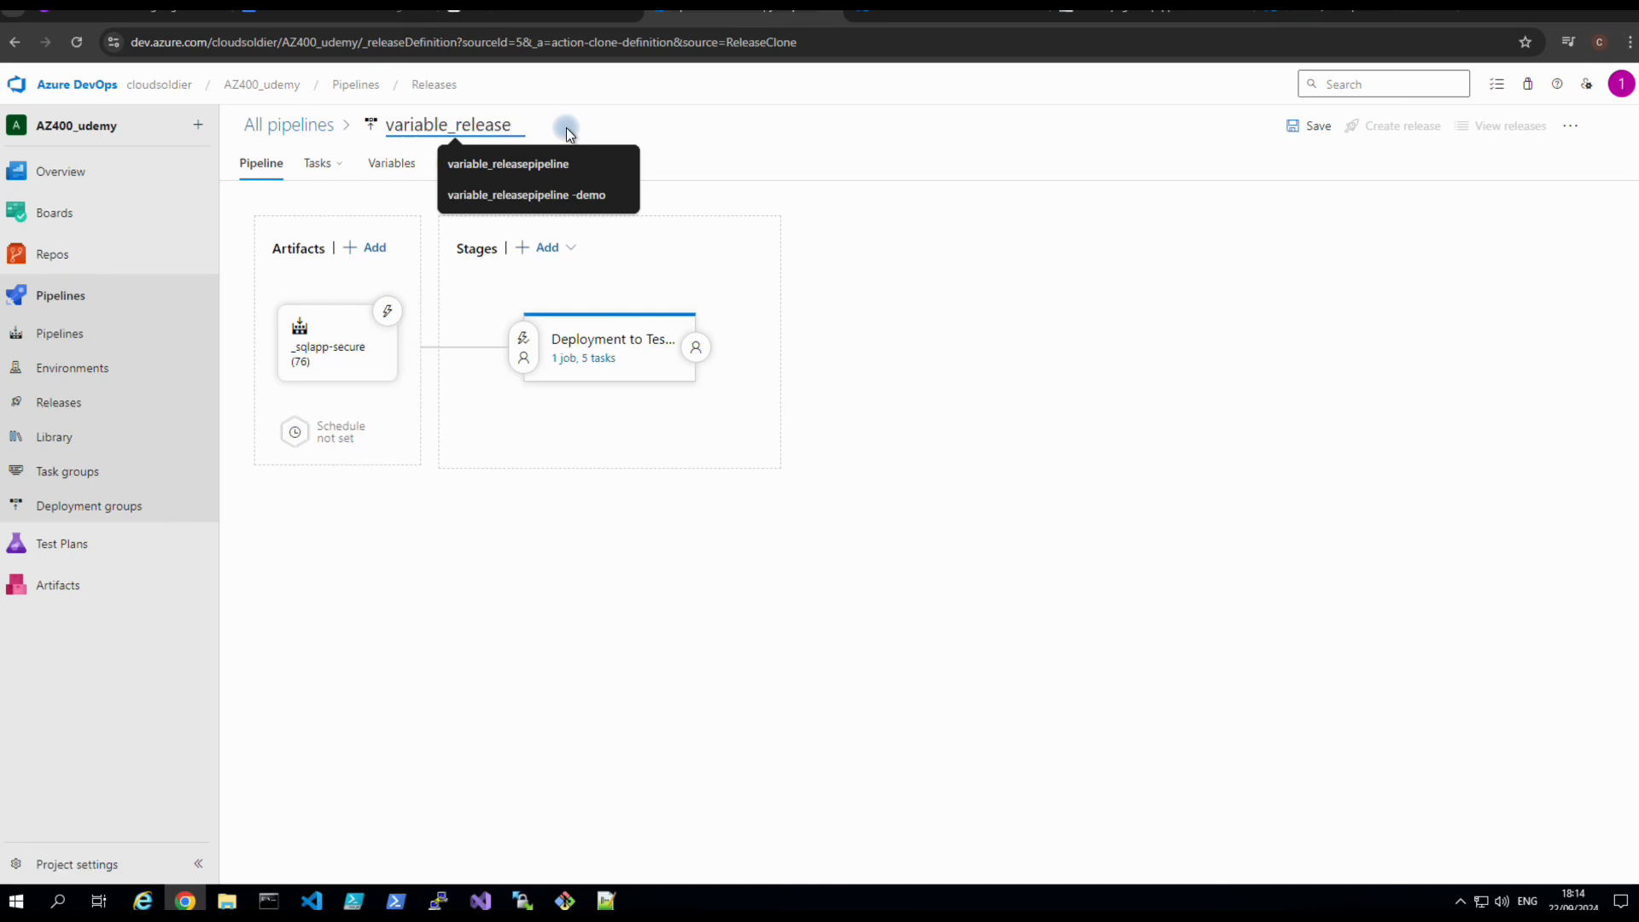
type("pip")
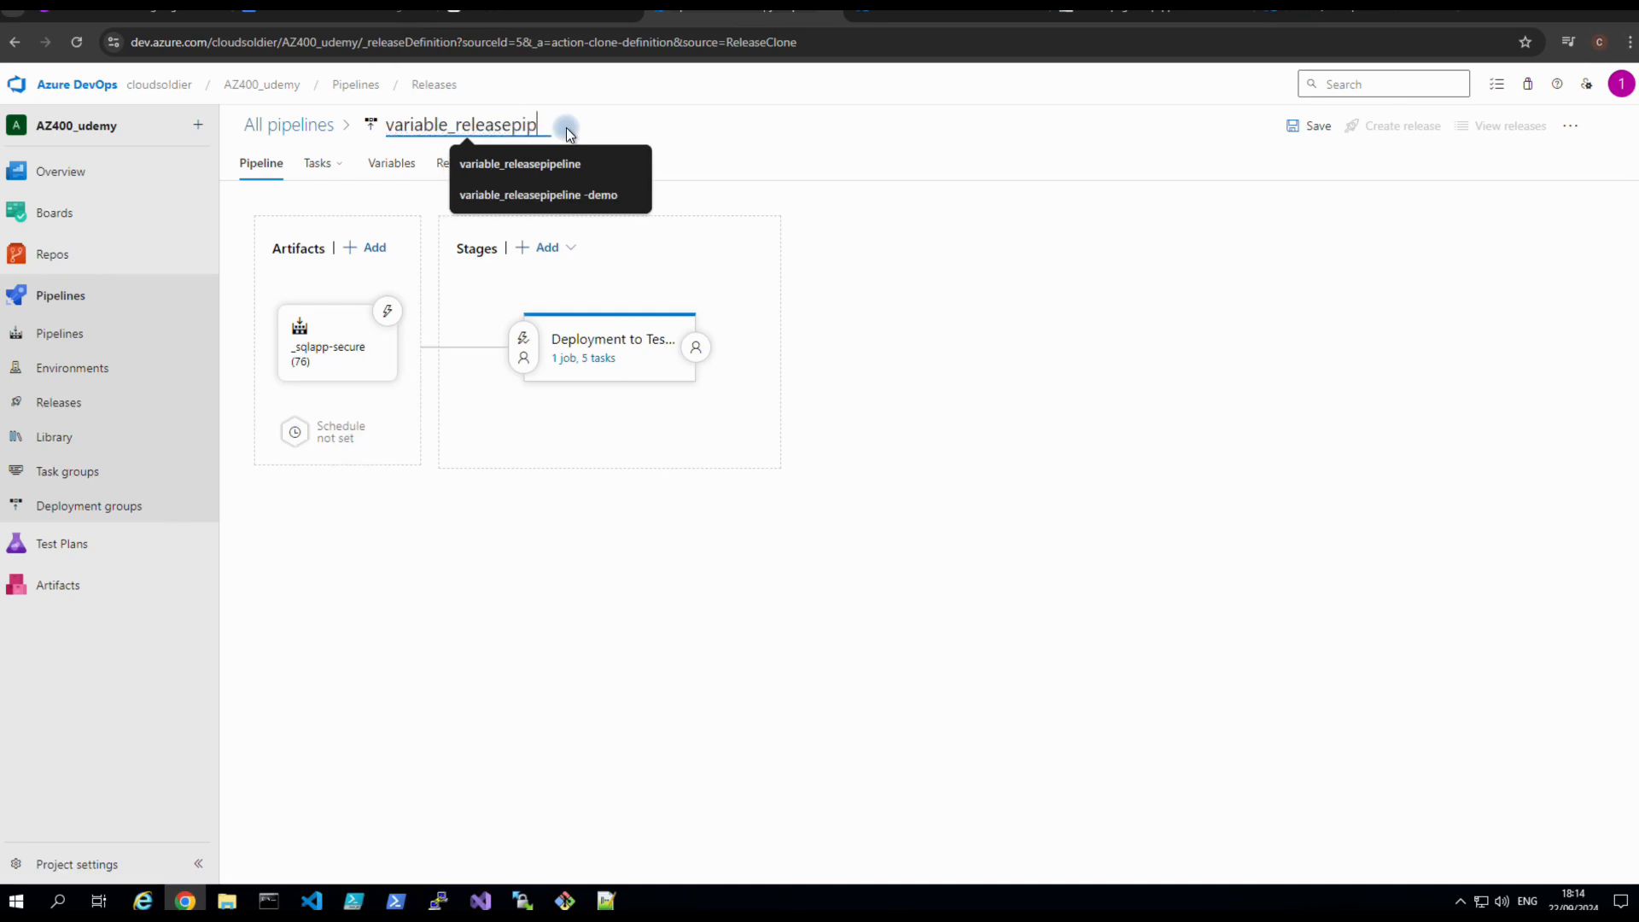
type("eline_demo")
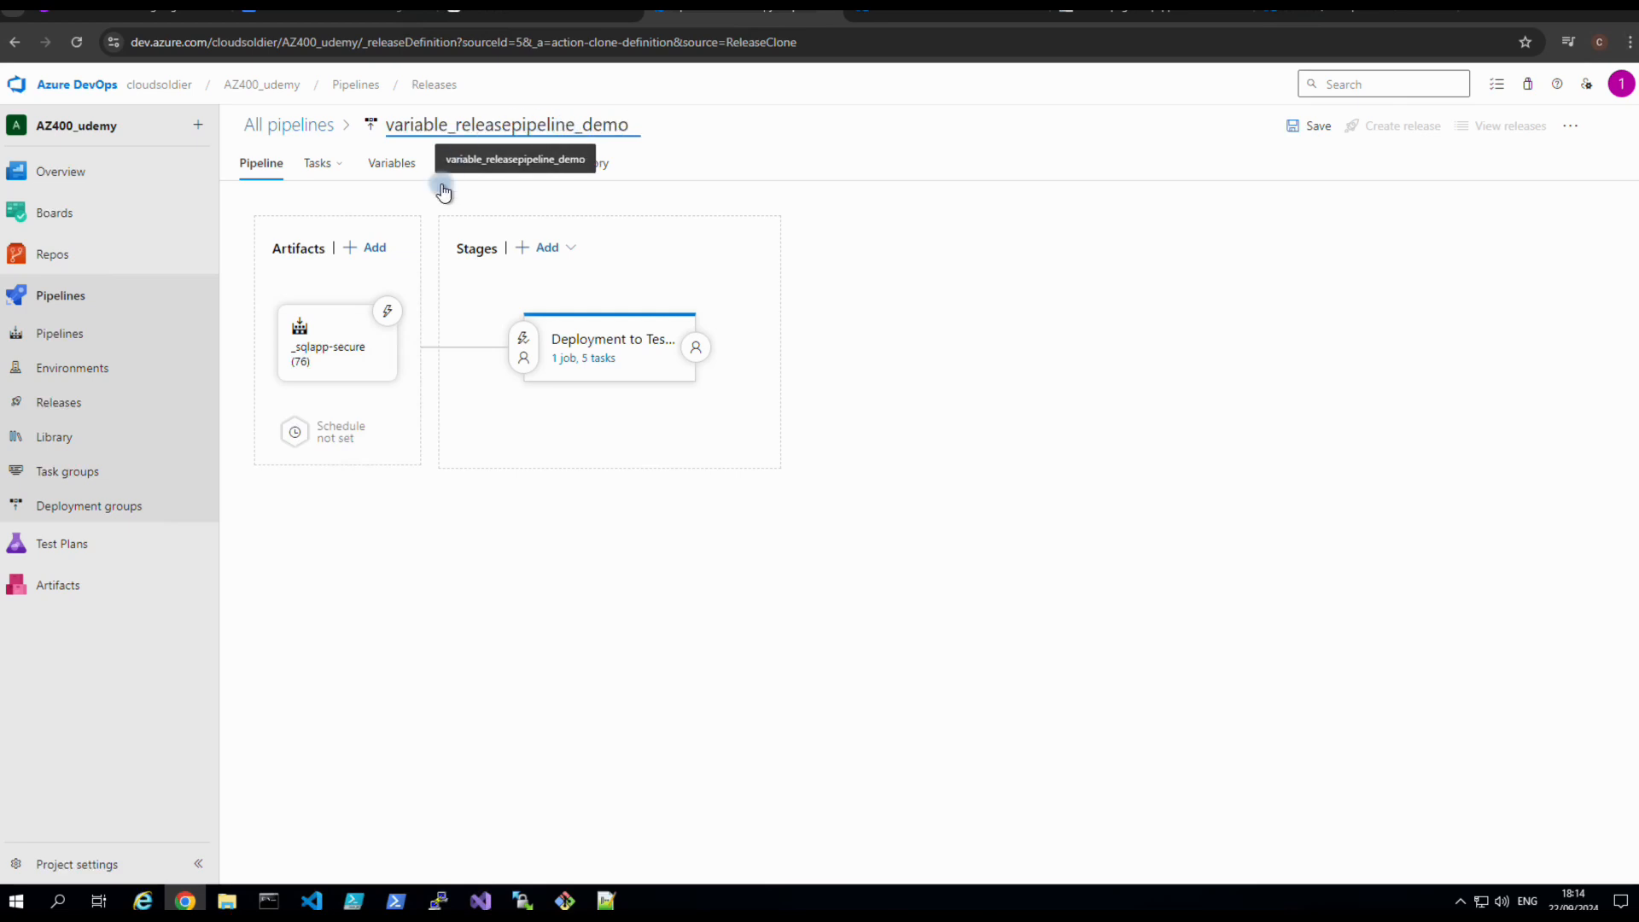
left_click(839, 440)
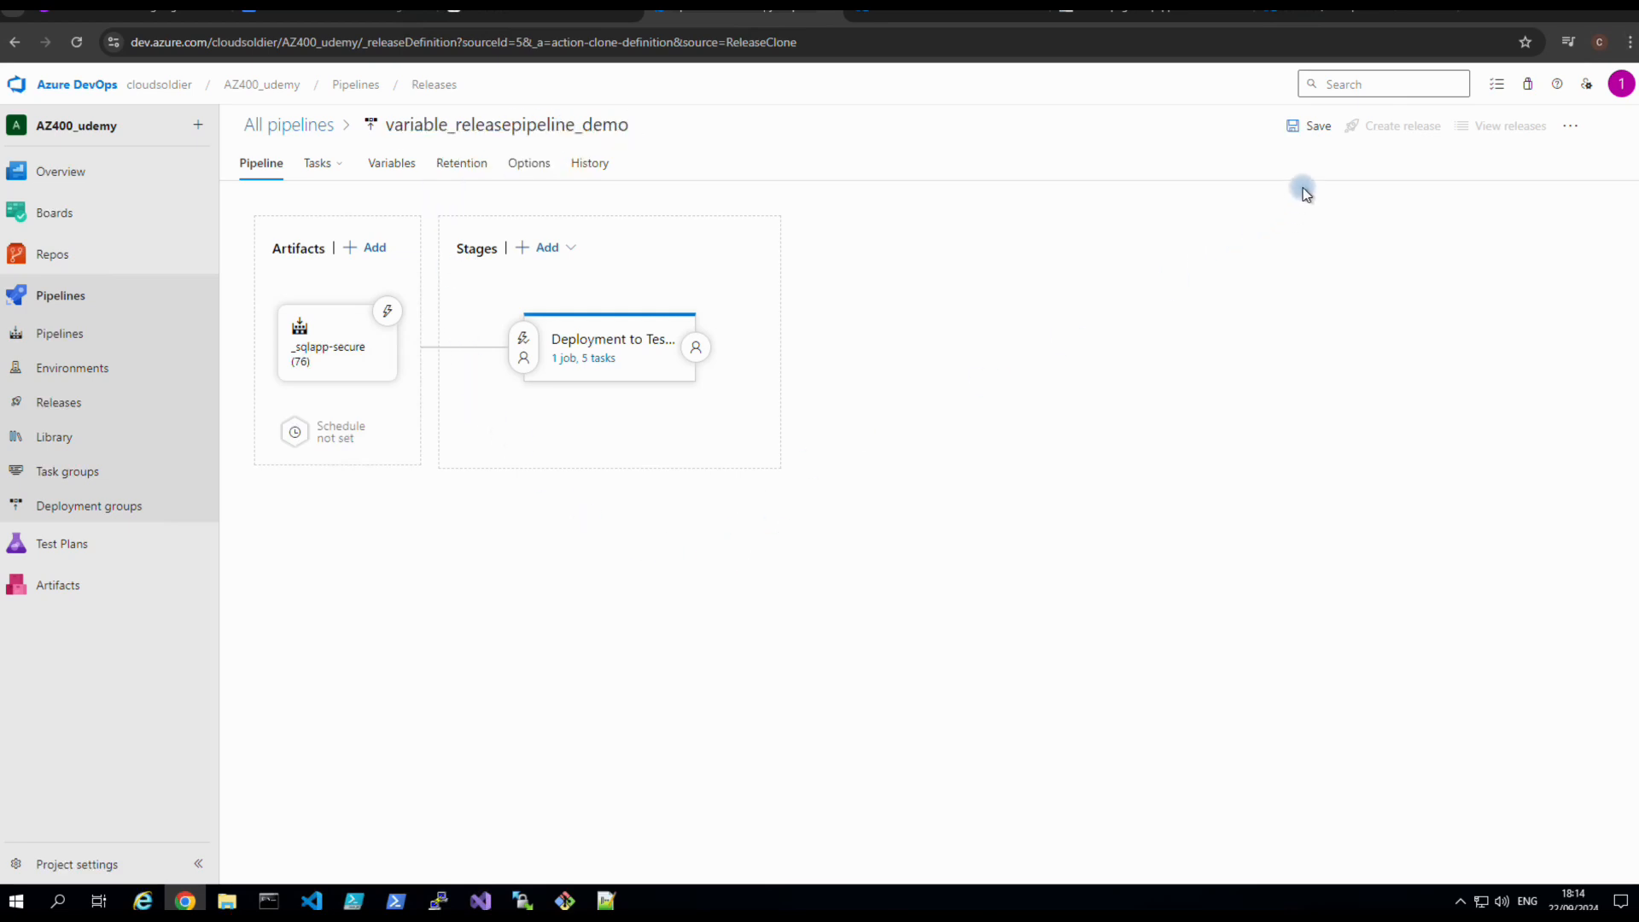
left_click(1314, 128)
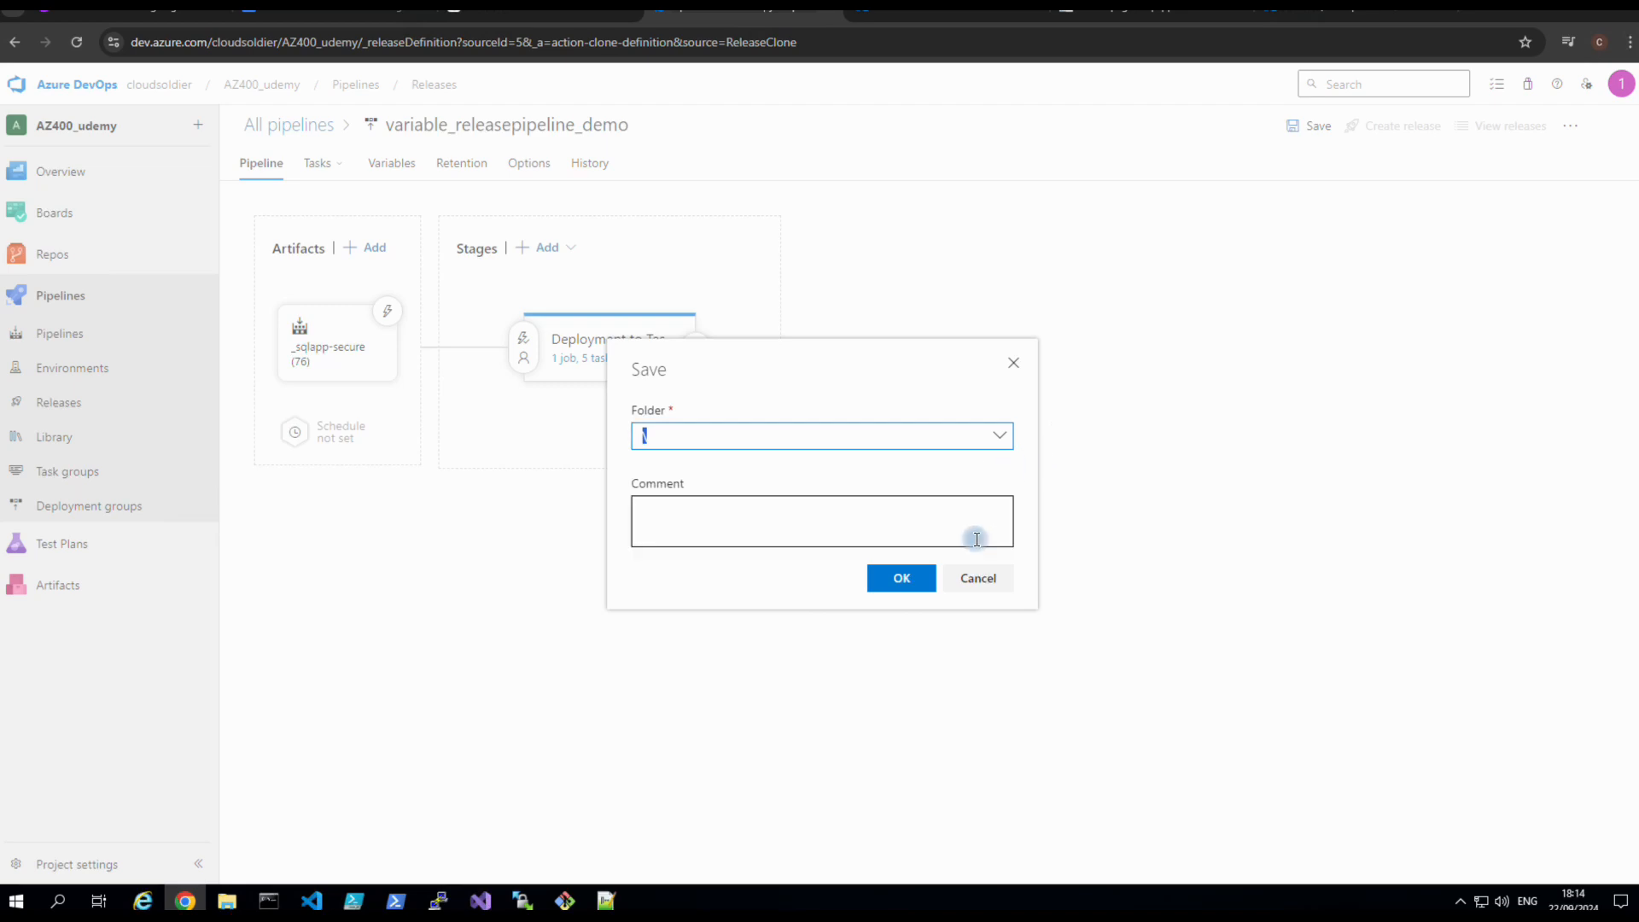
left_click(903, 580)
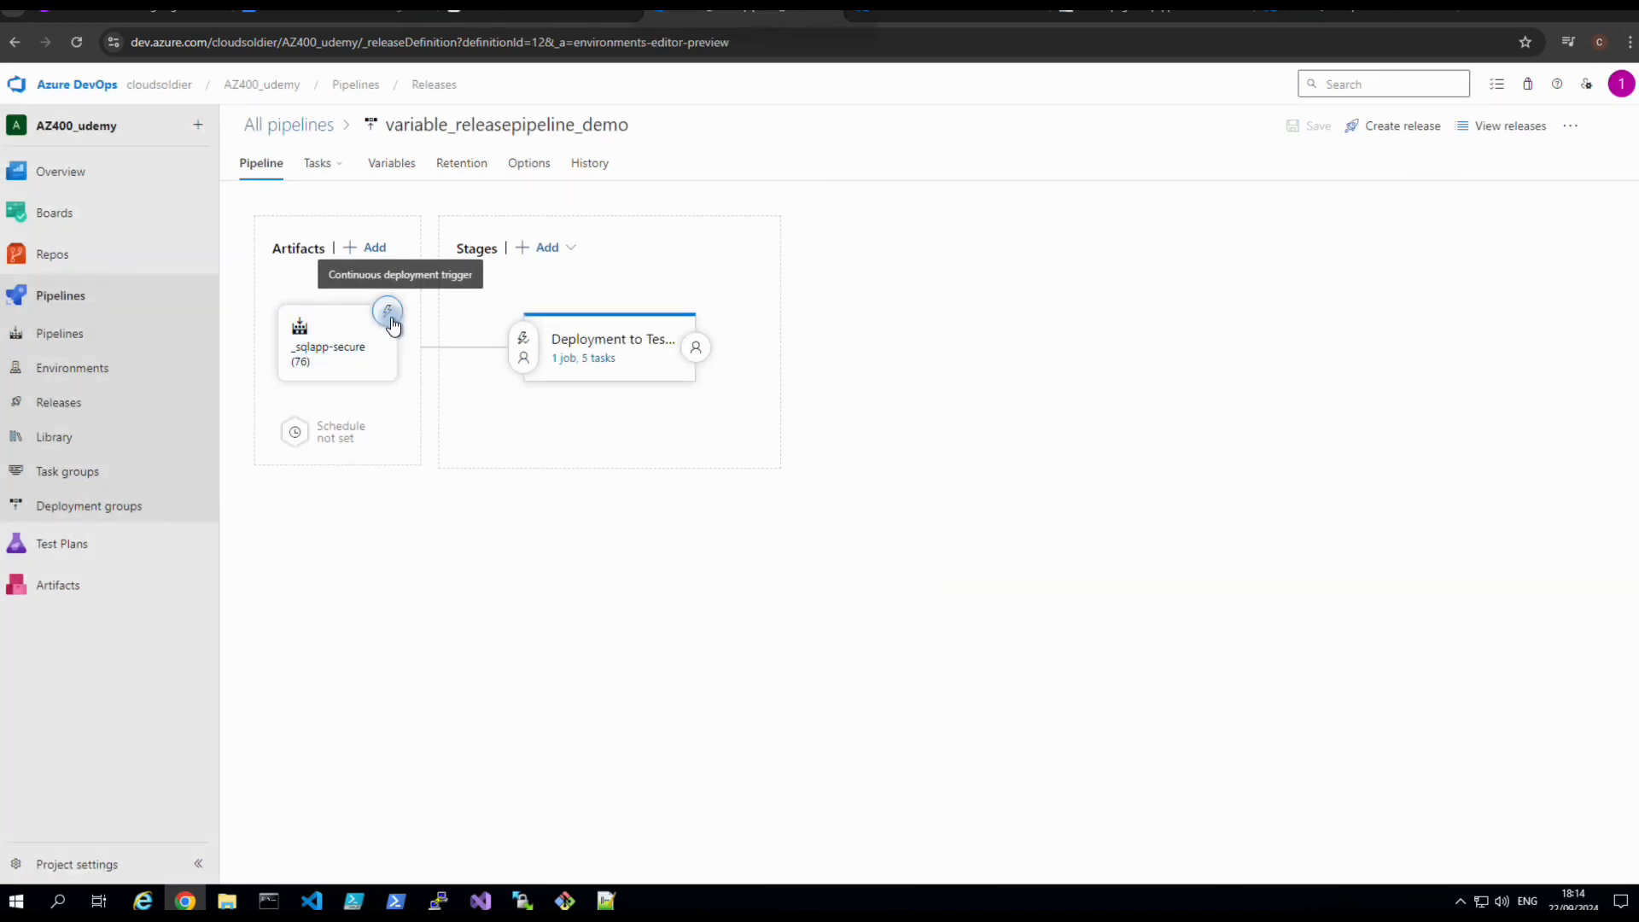
Open the stage's tasks and look over the task actions menu without changing anything.
left_click(584, 361)
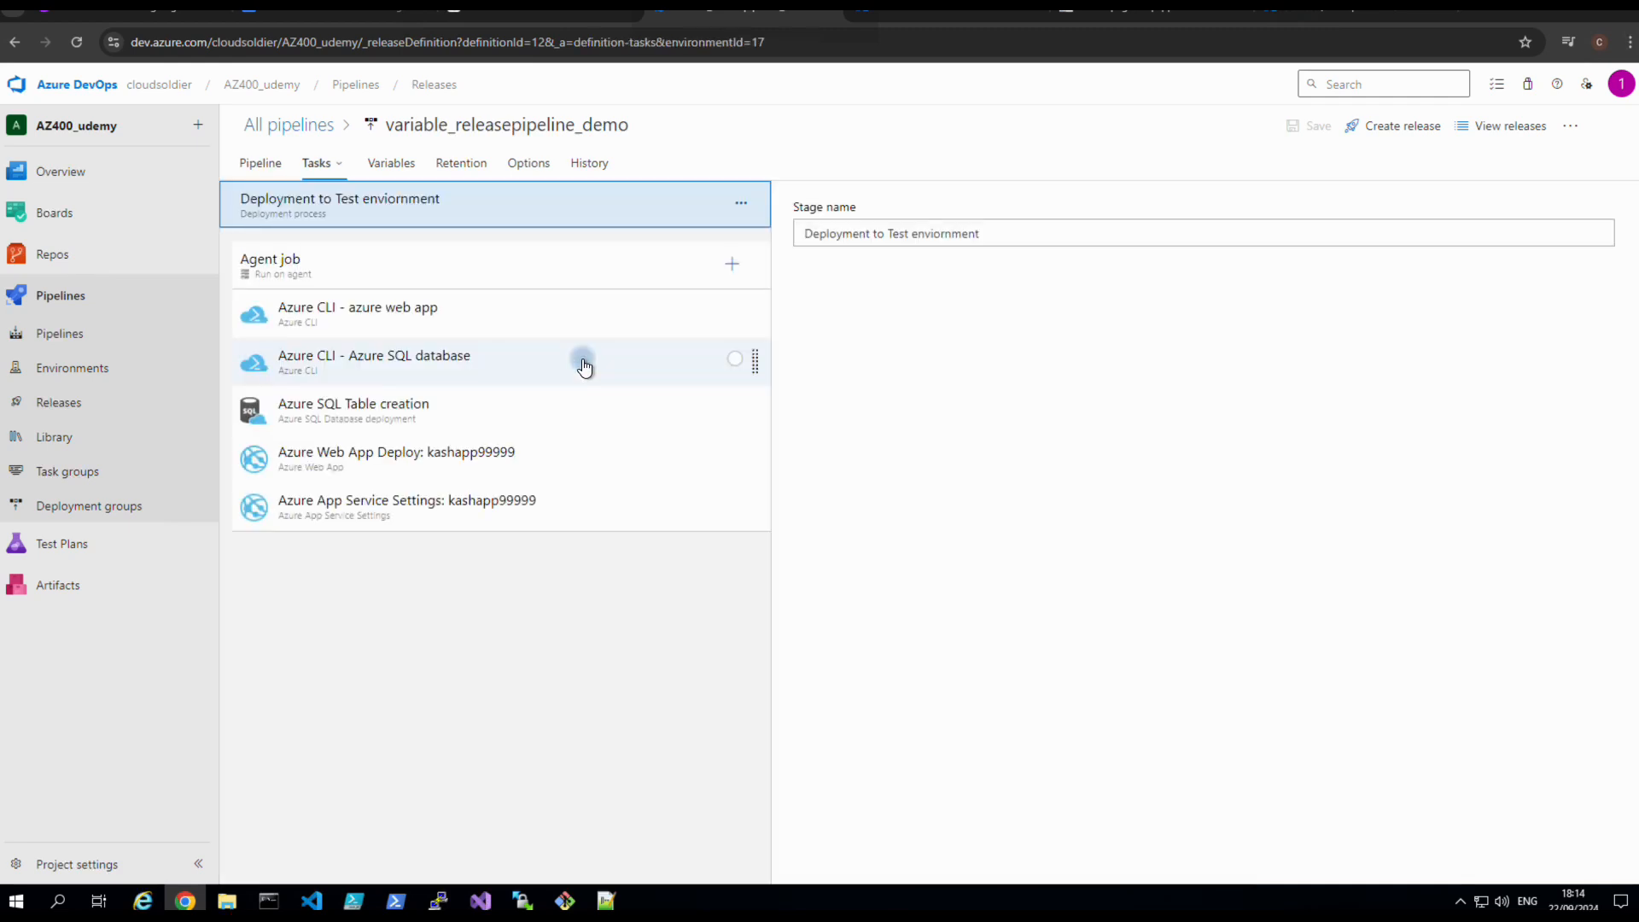
right_click(373, 317)
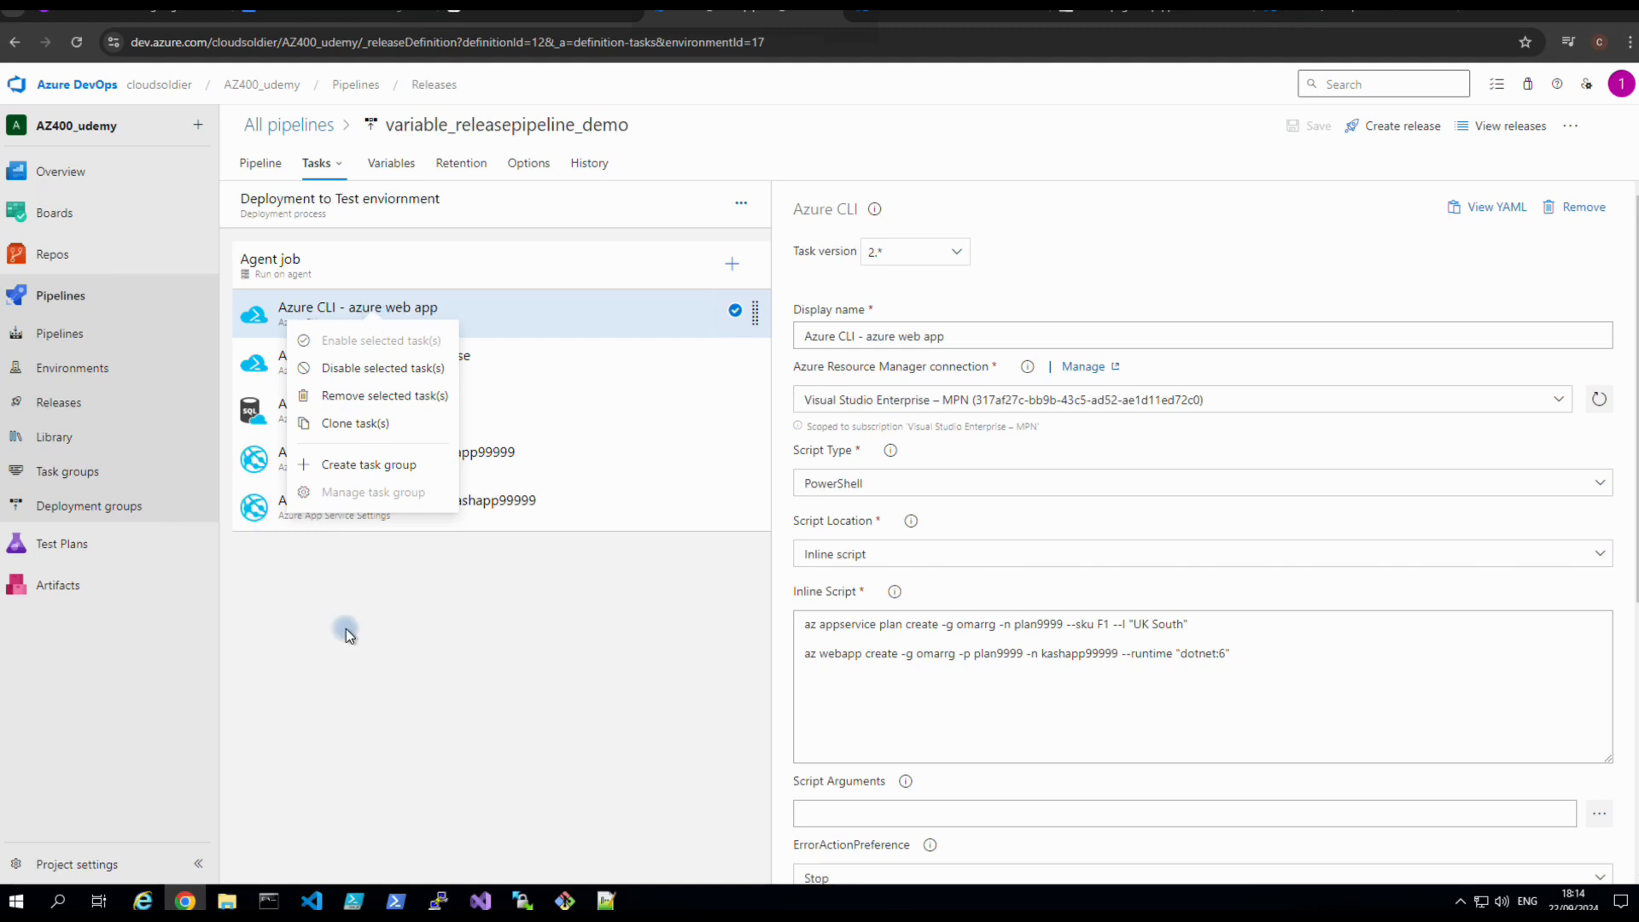
left_click(346, 629)
left_click(373, 300)
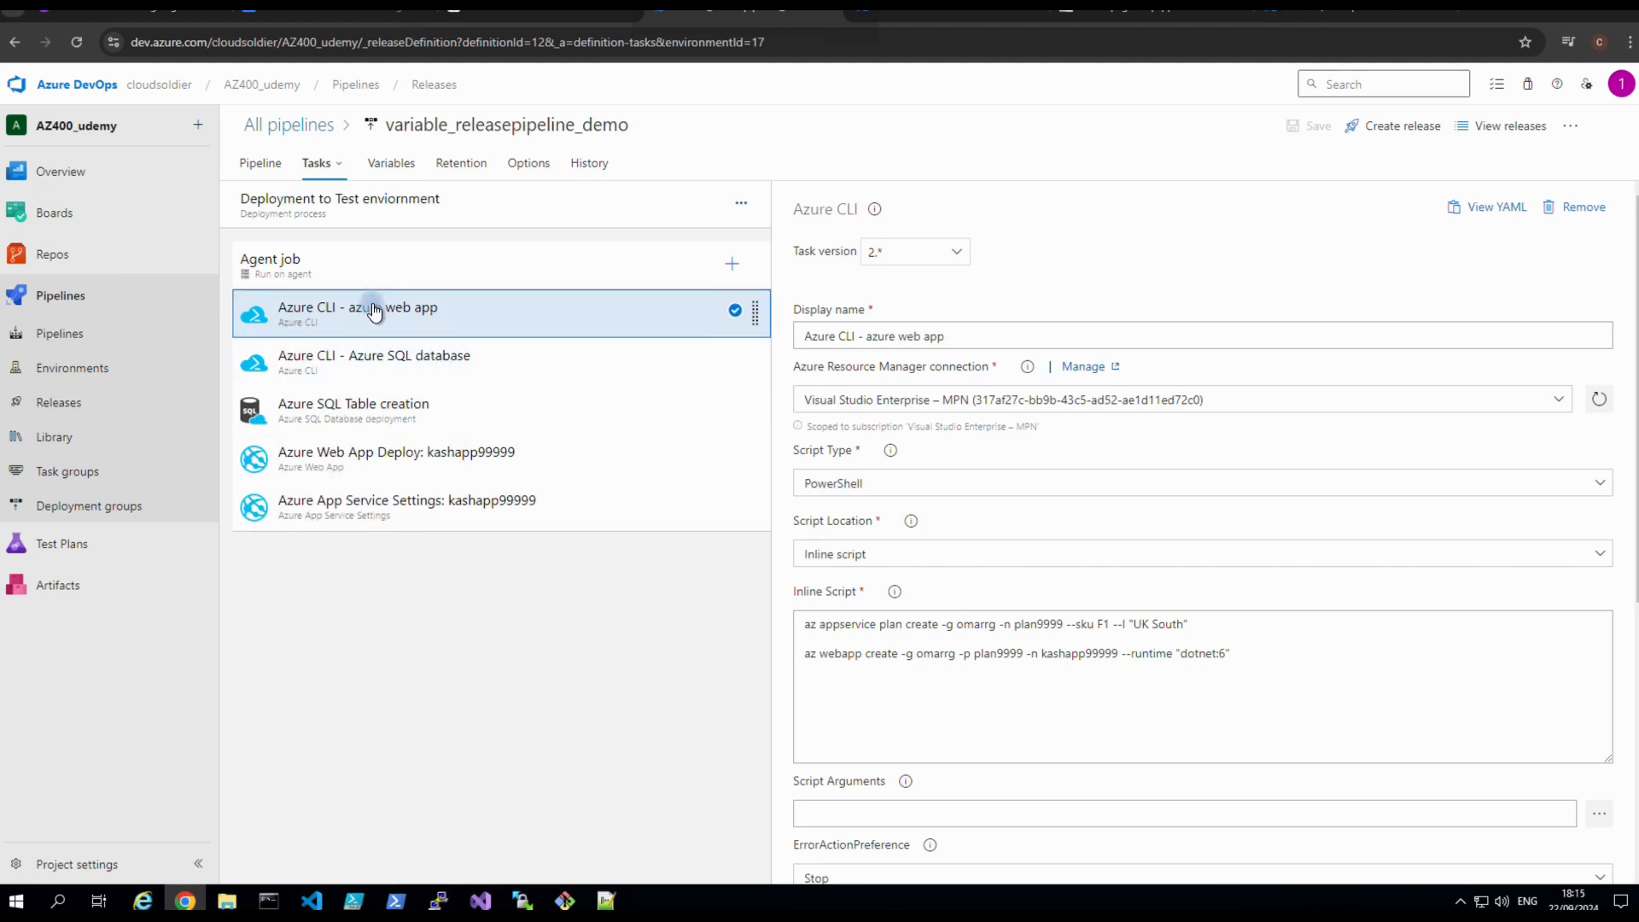
right_click(374, 312)
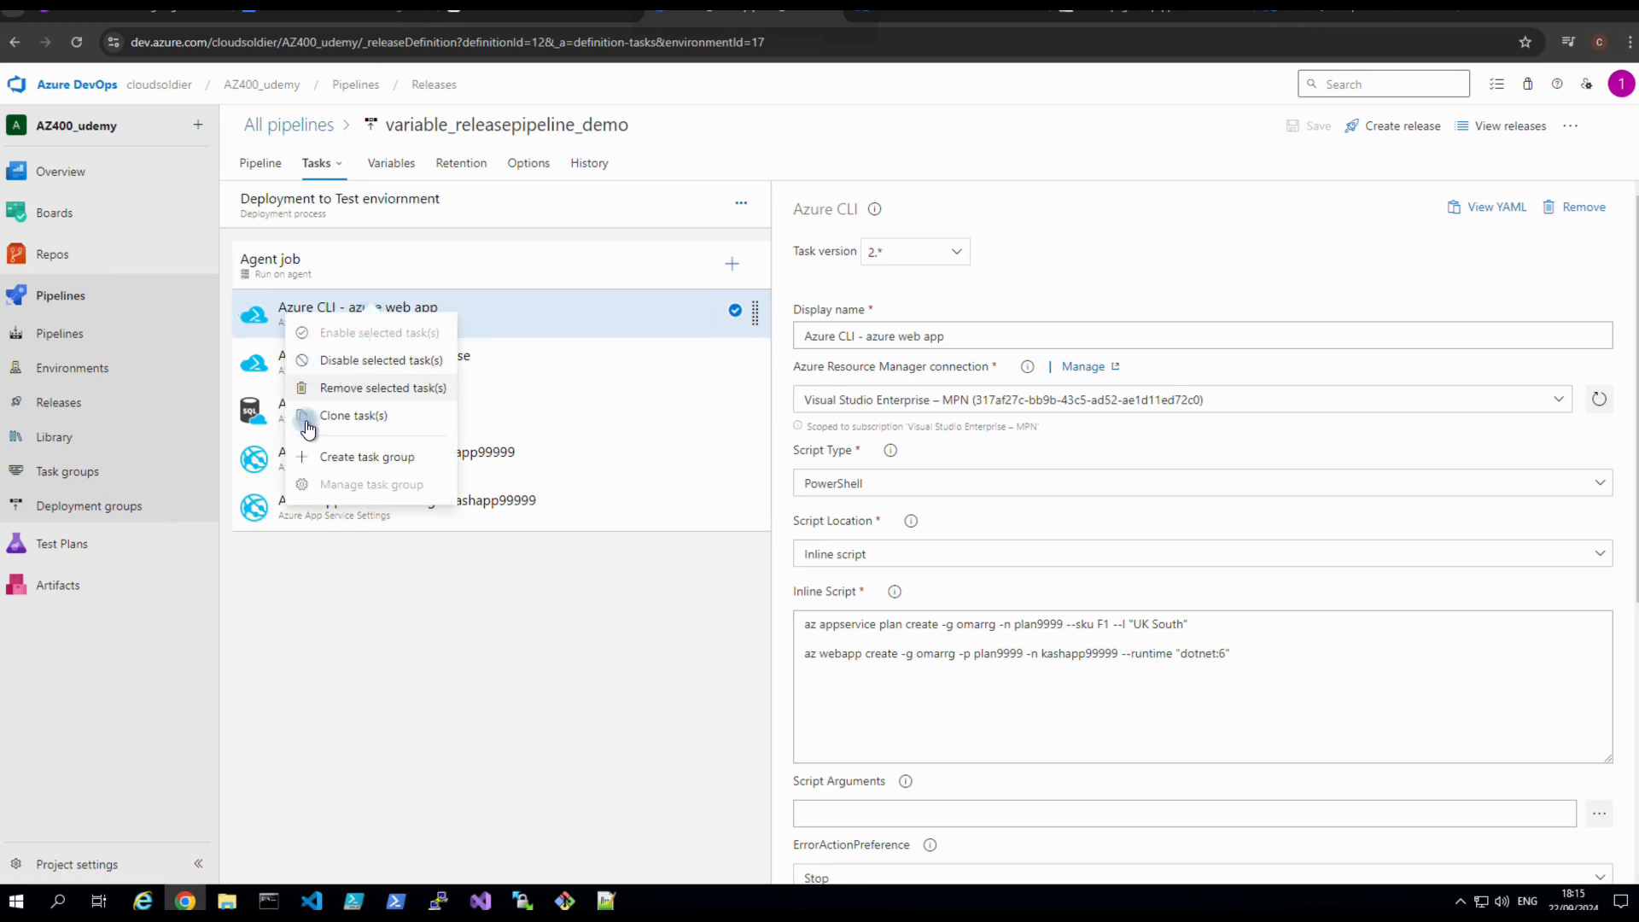
left_click(220, 628)
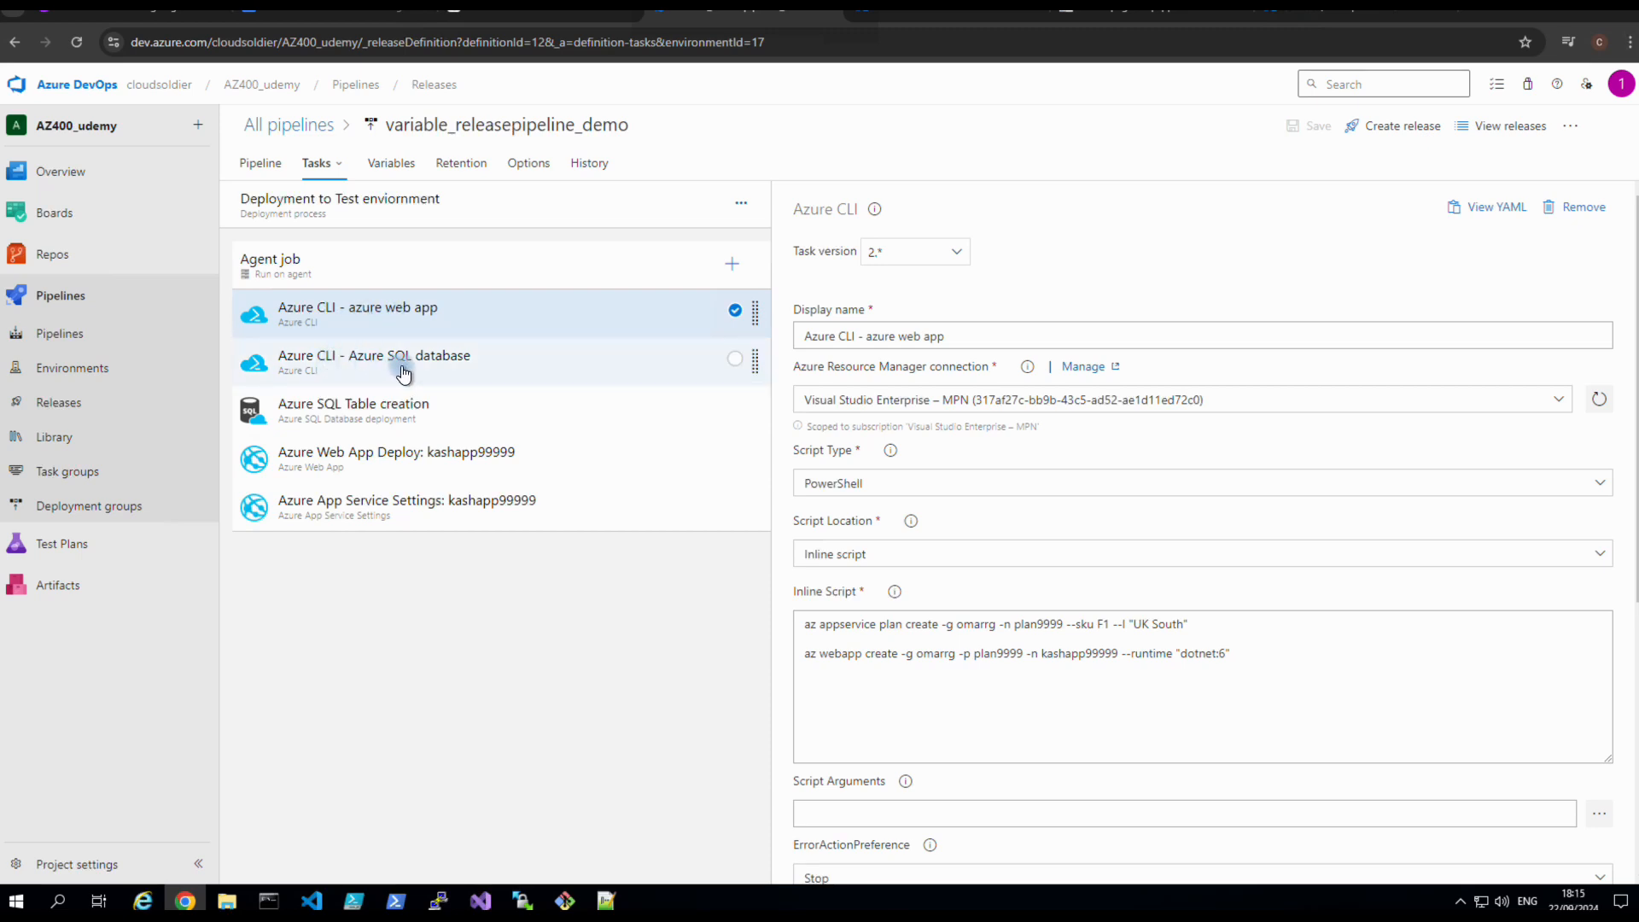
Remove the Azure CLI web app task and the Azure CLI - Azure SQL database task.
right_click(405, 335)
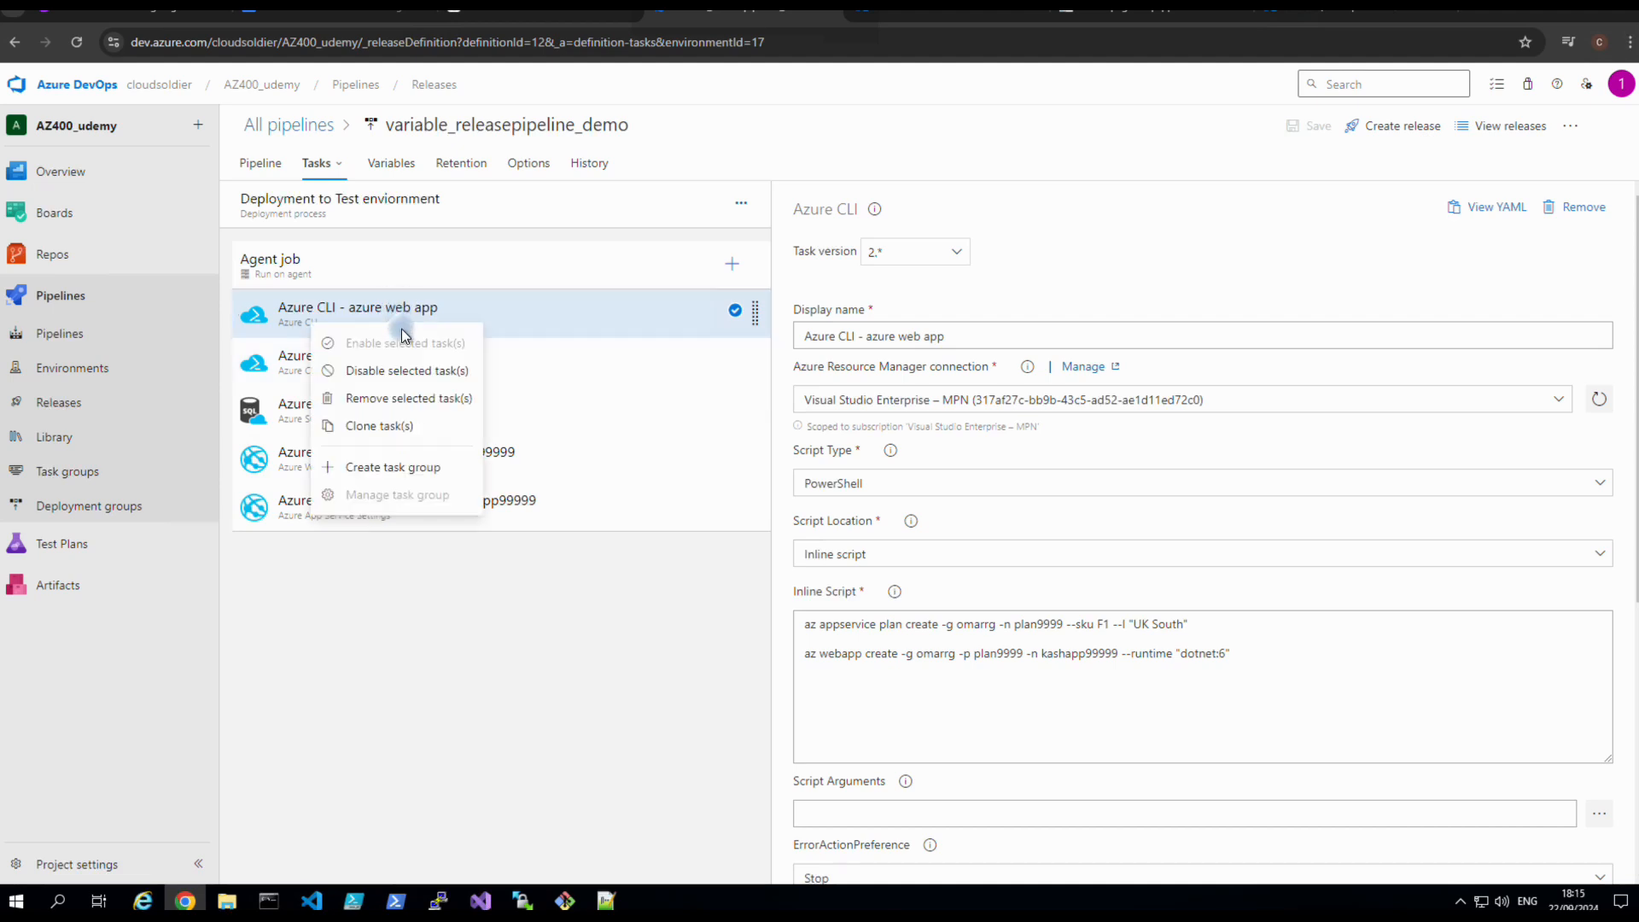
left_click(402, 400)
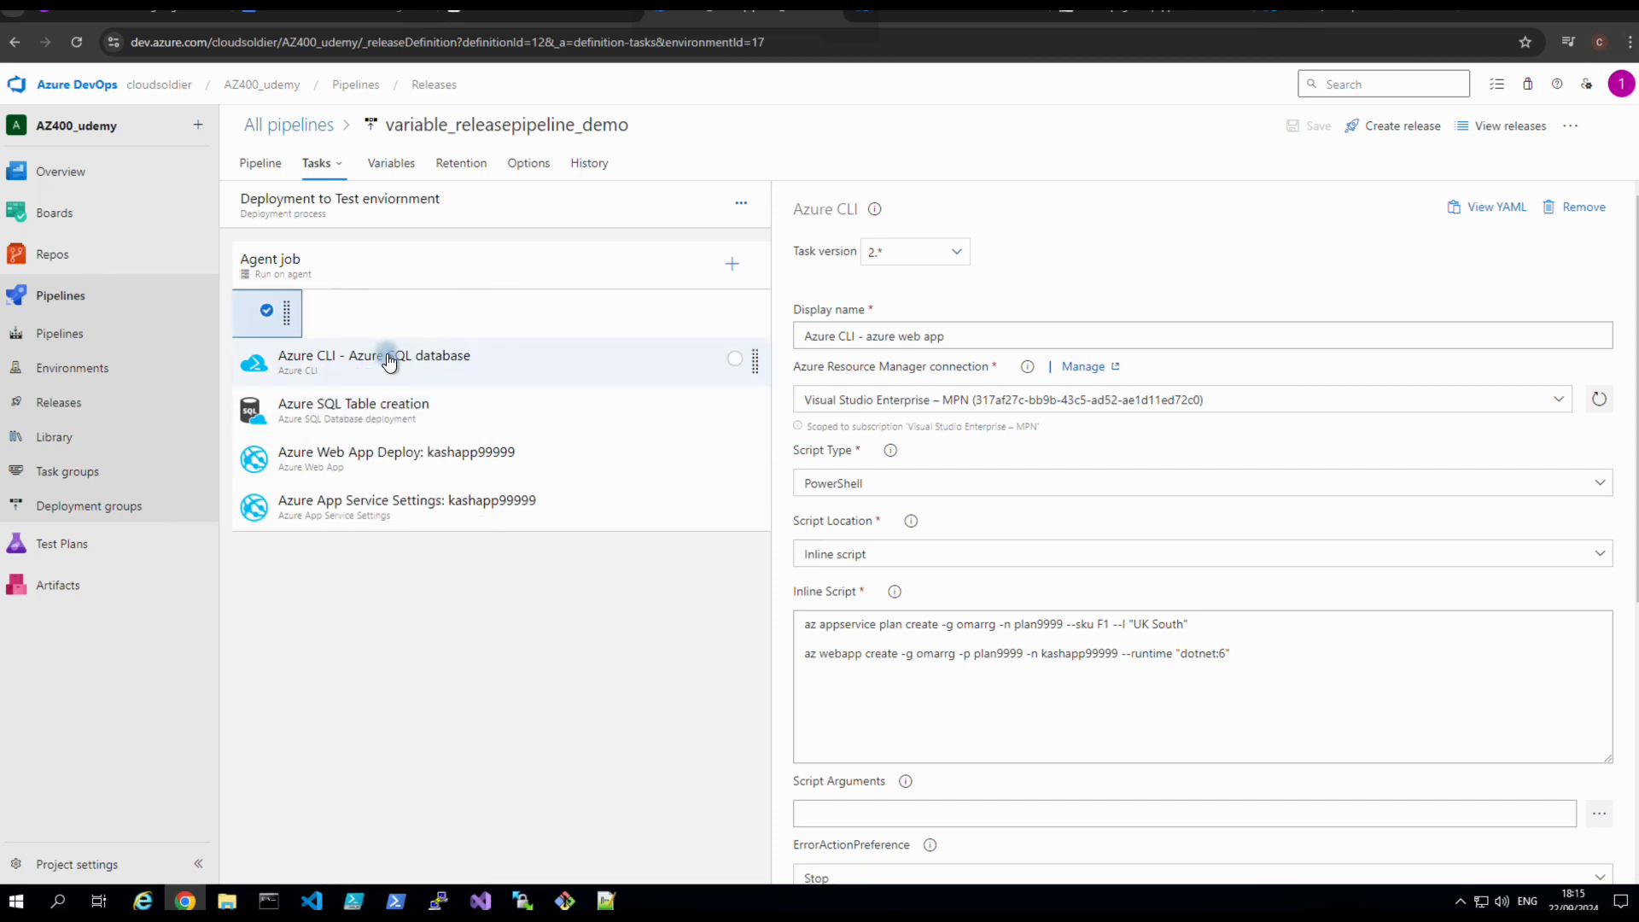
left_click(366, 322)
right_click(369, 320)
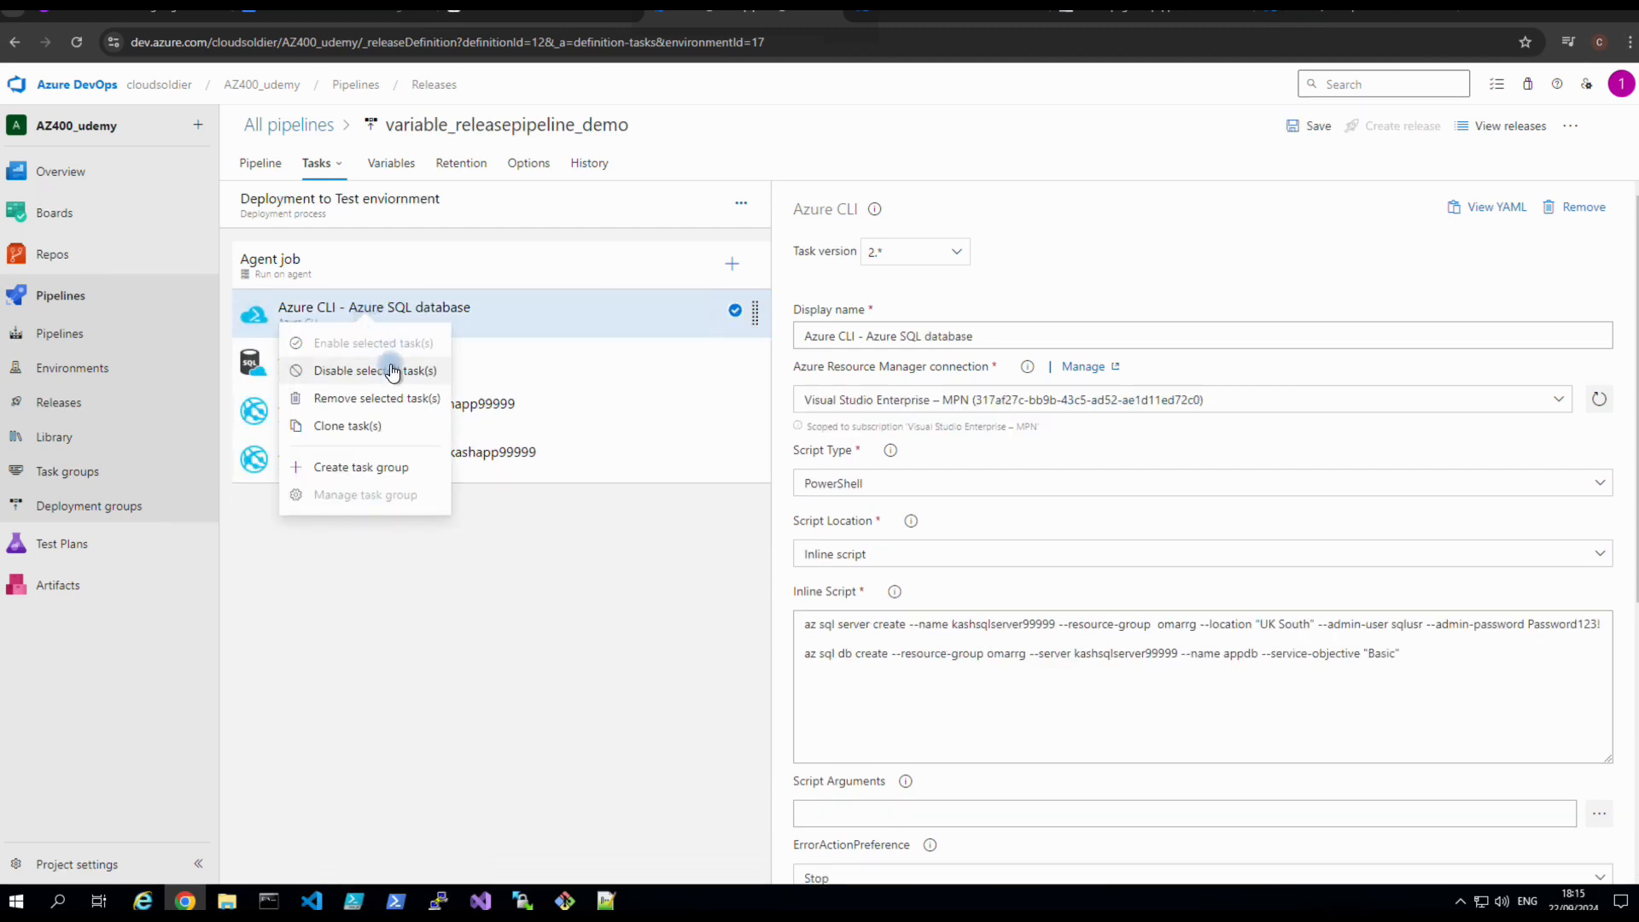
left_click(373, 398)
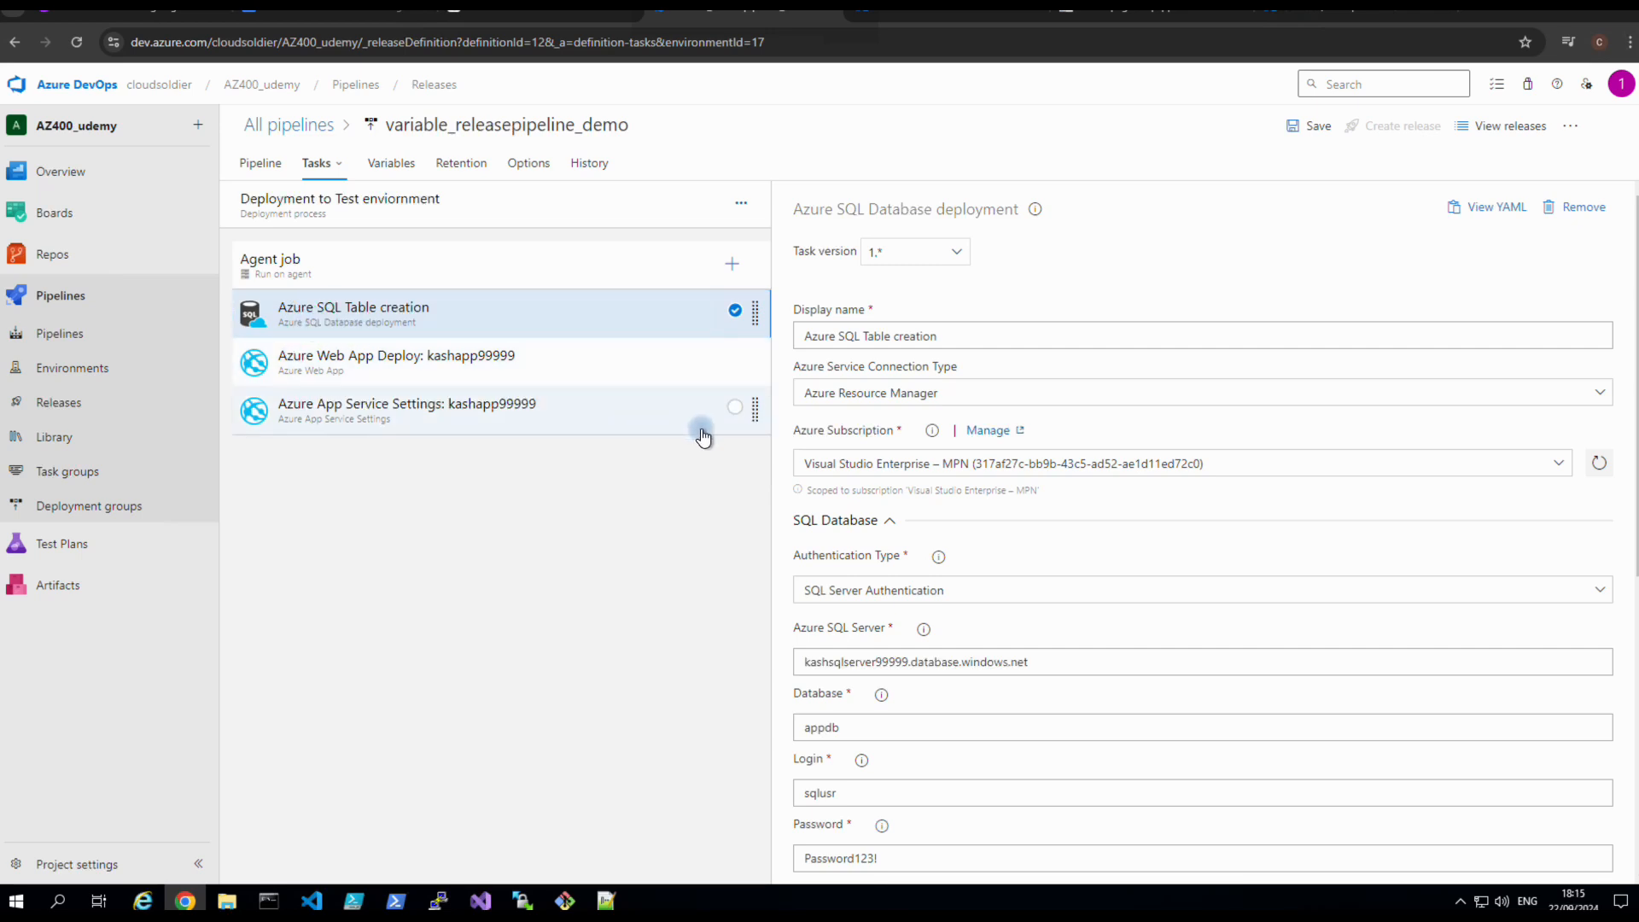
scroll(947, 665, "down", 6)
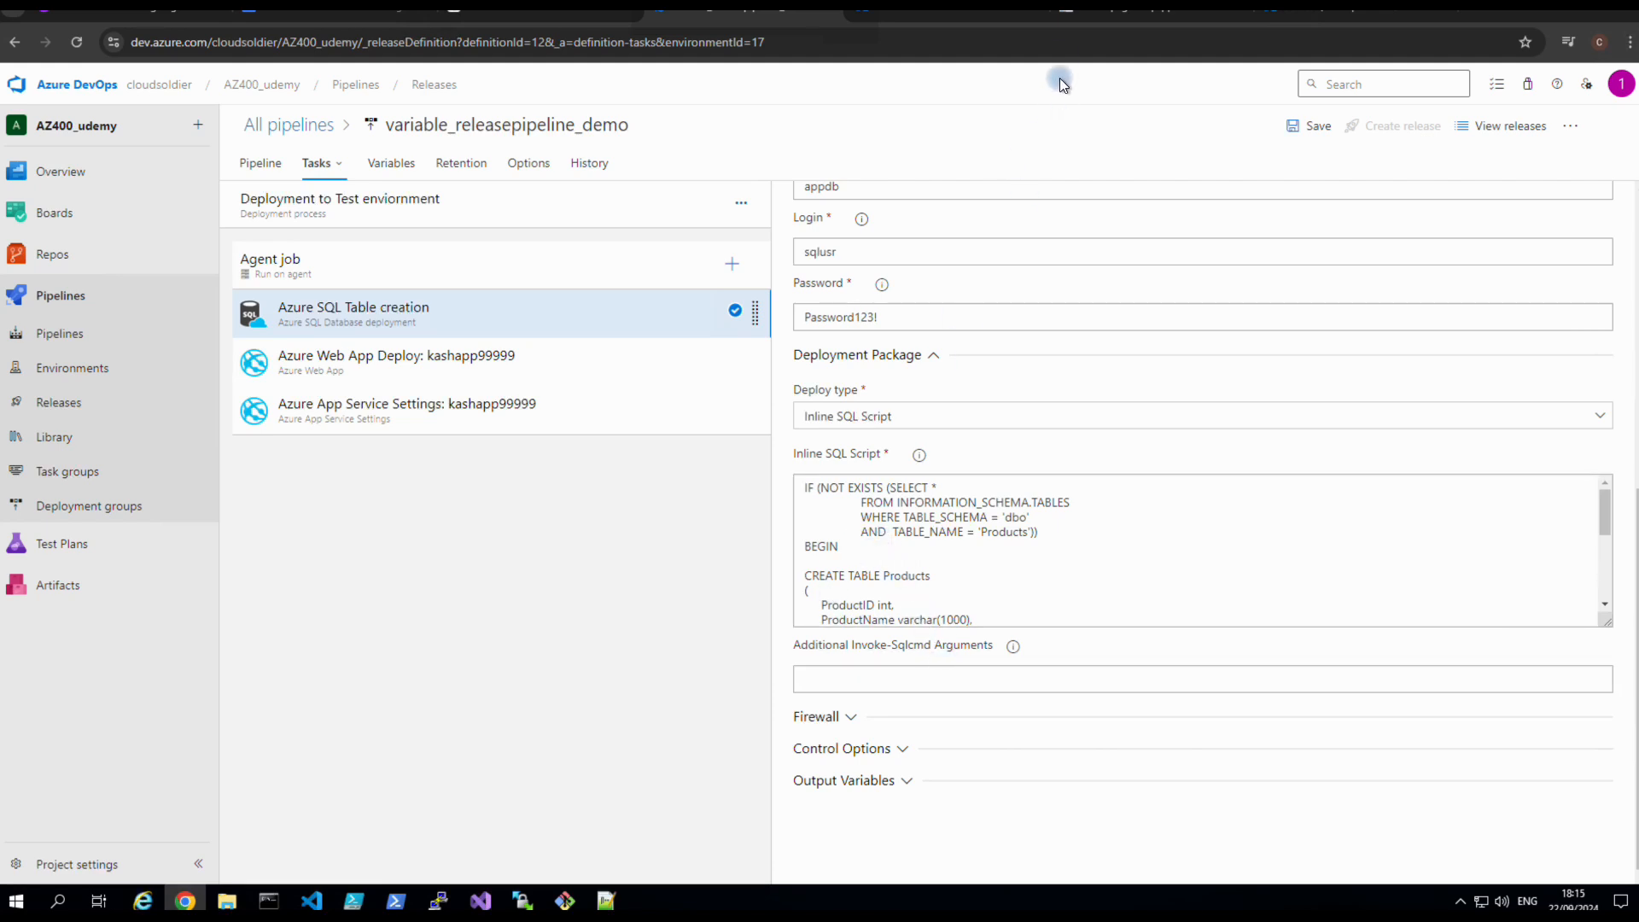
left_click(1073, 16)
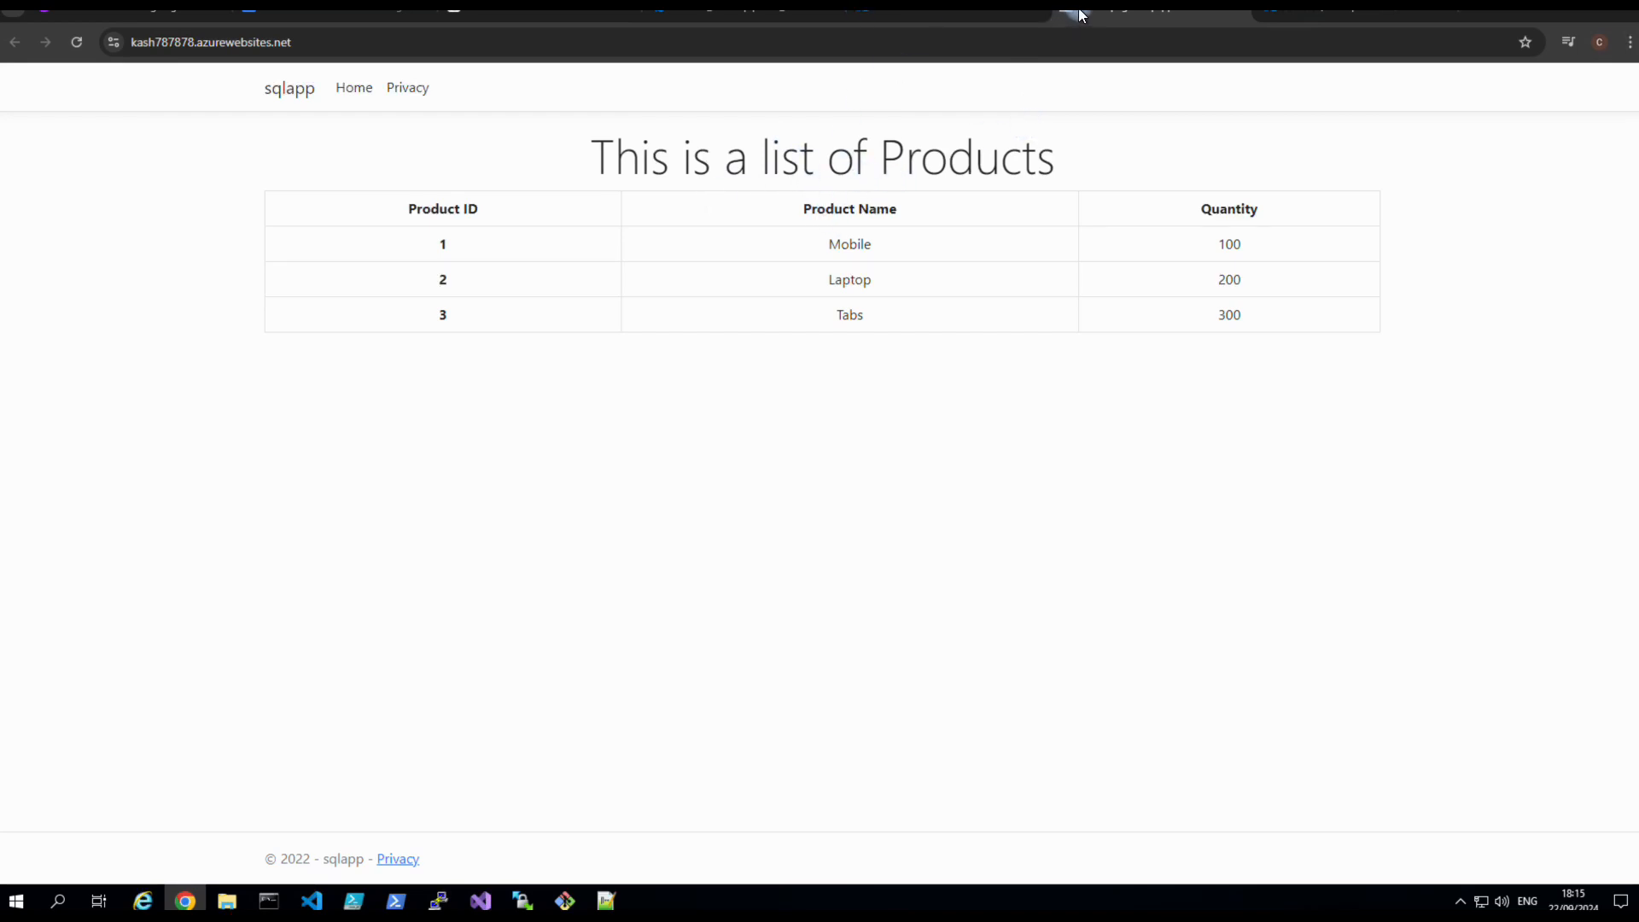
Check the sqlapp Products list and kashdb overview, then duplicate the variable_releasepipeline_demo tab.
left_click(650, 17)
left_click(1203, 12)
left_click(1235, 12)
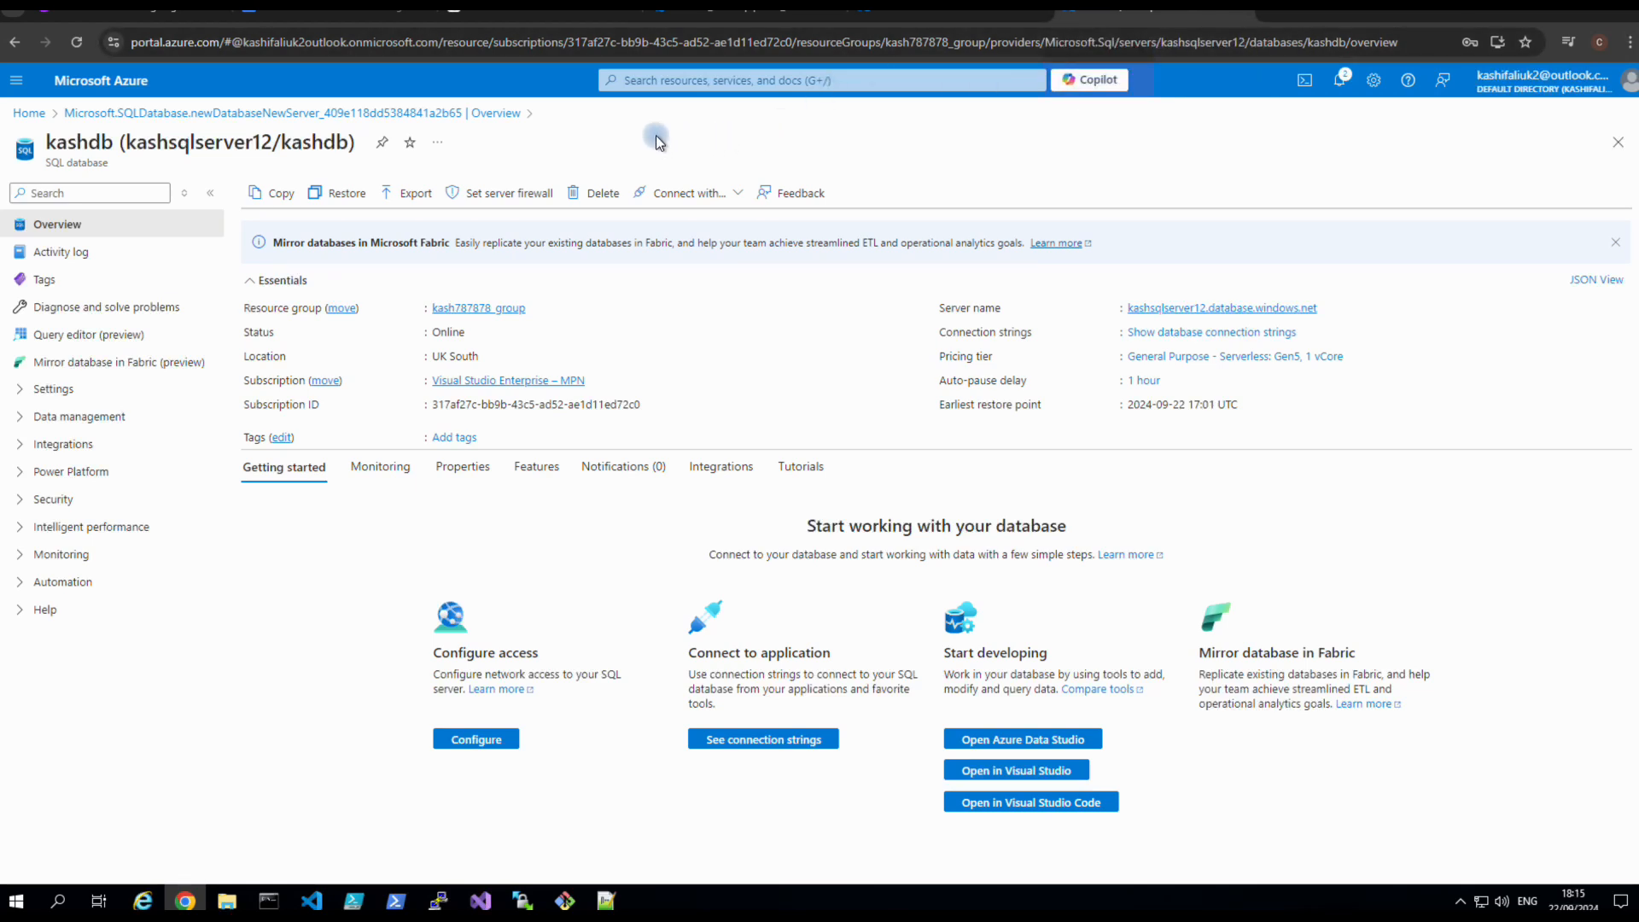
left_click(702, 16)
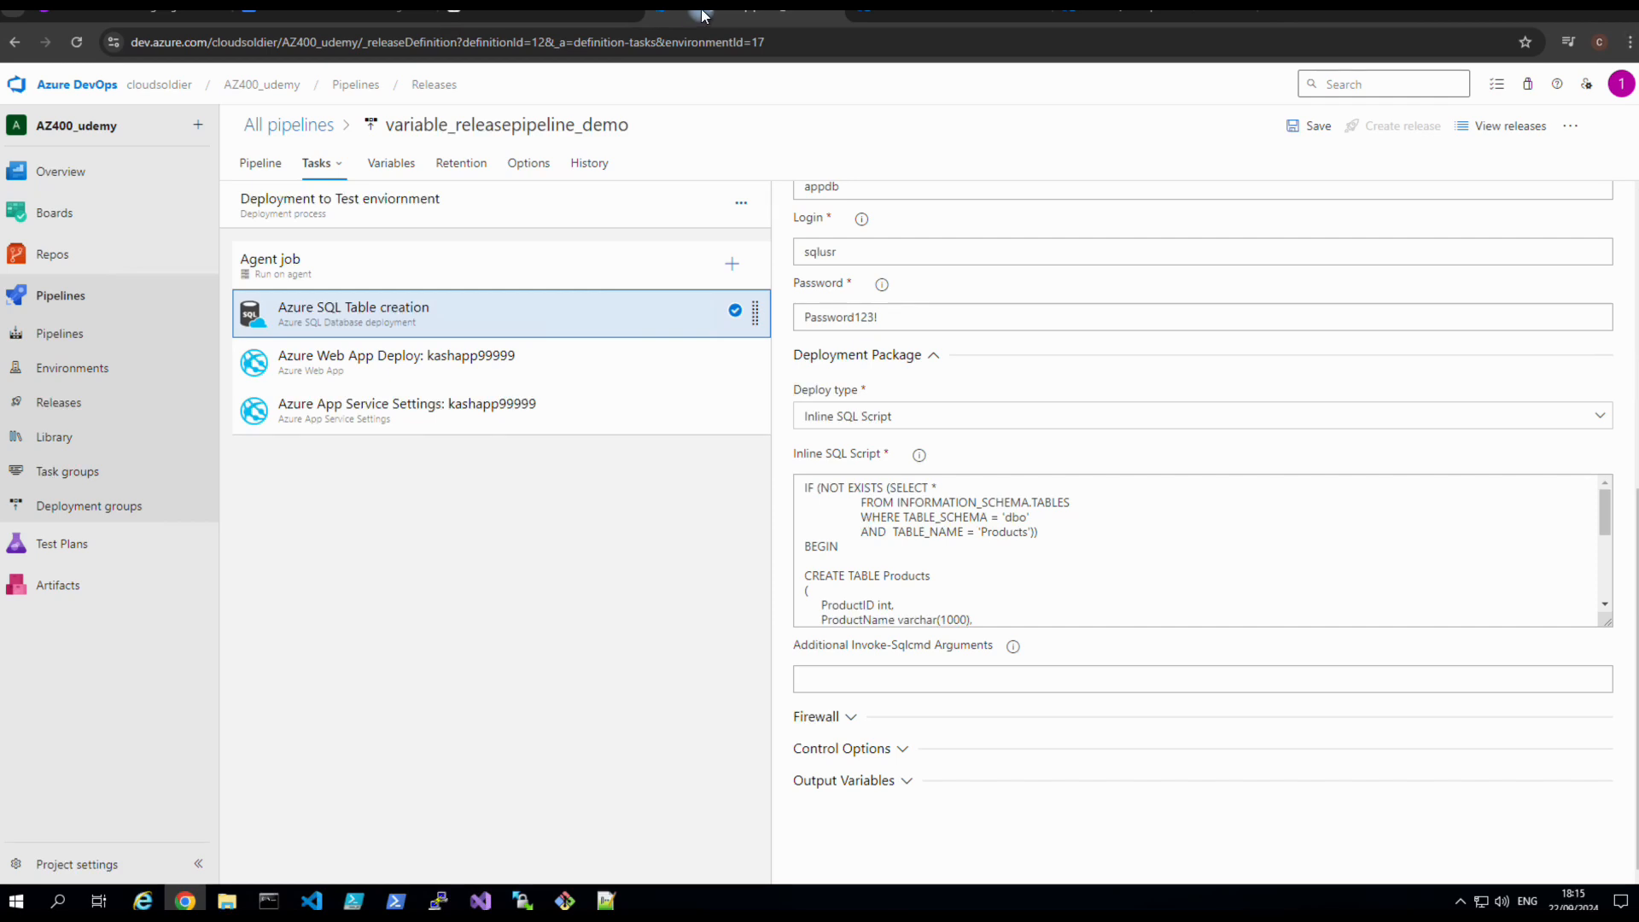
right_click(702, 17)
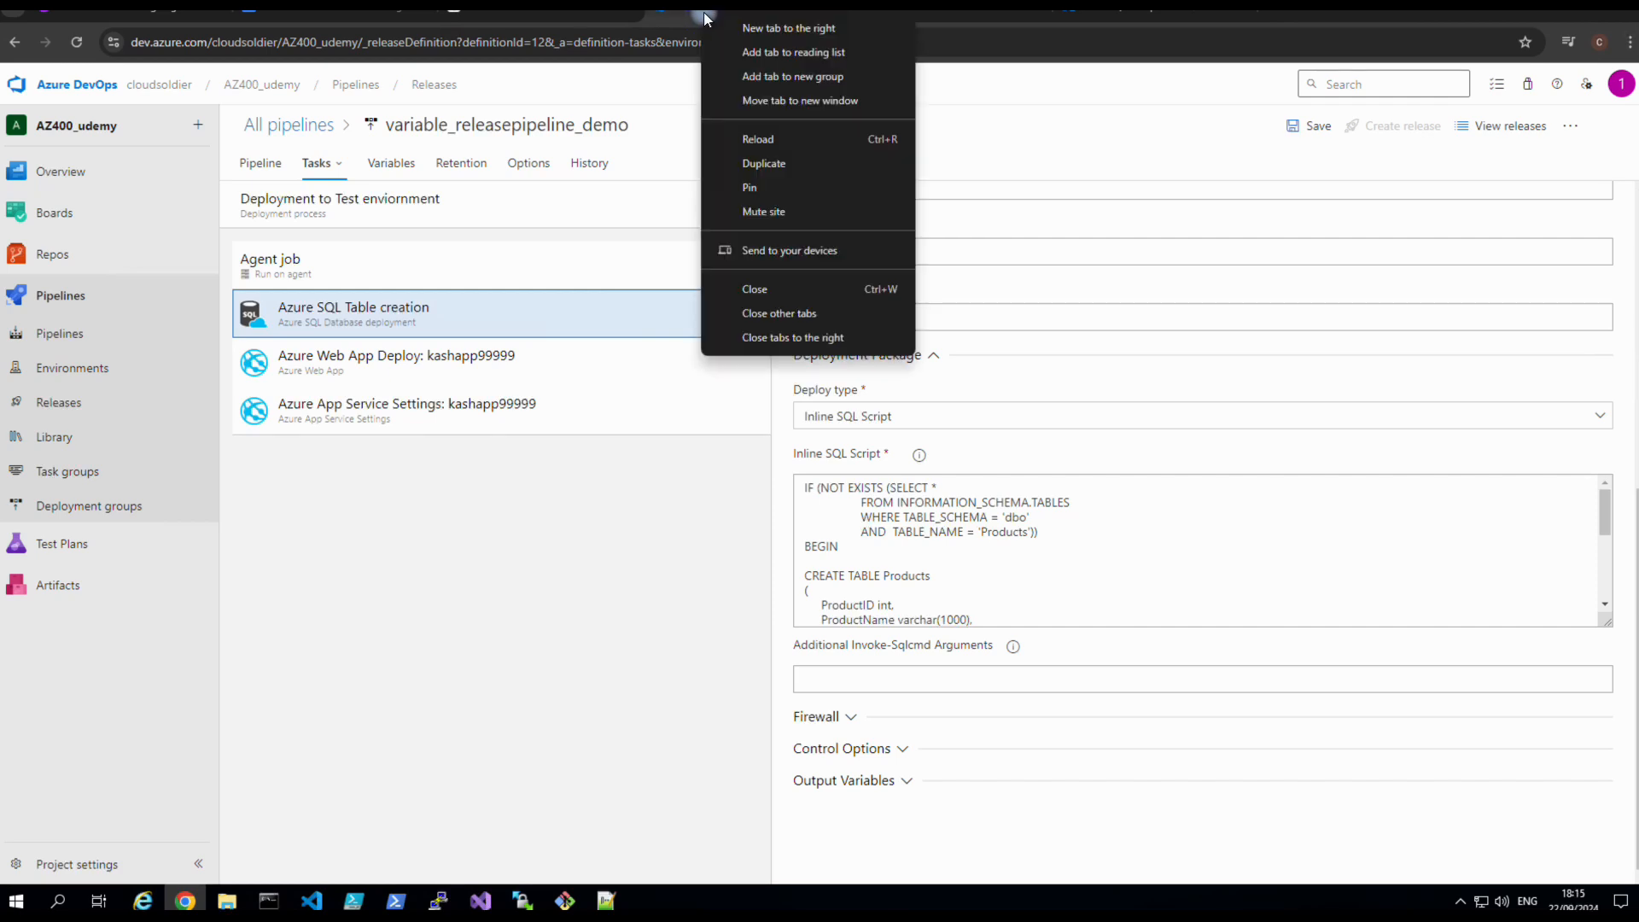
left_click(757, 163)
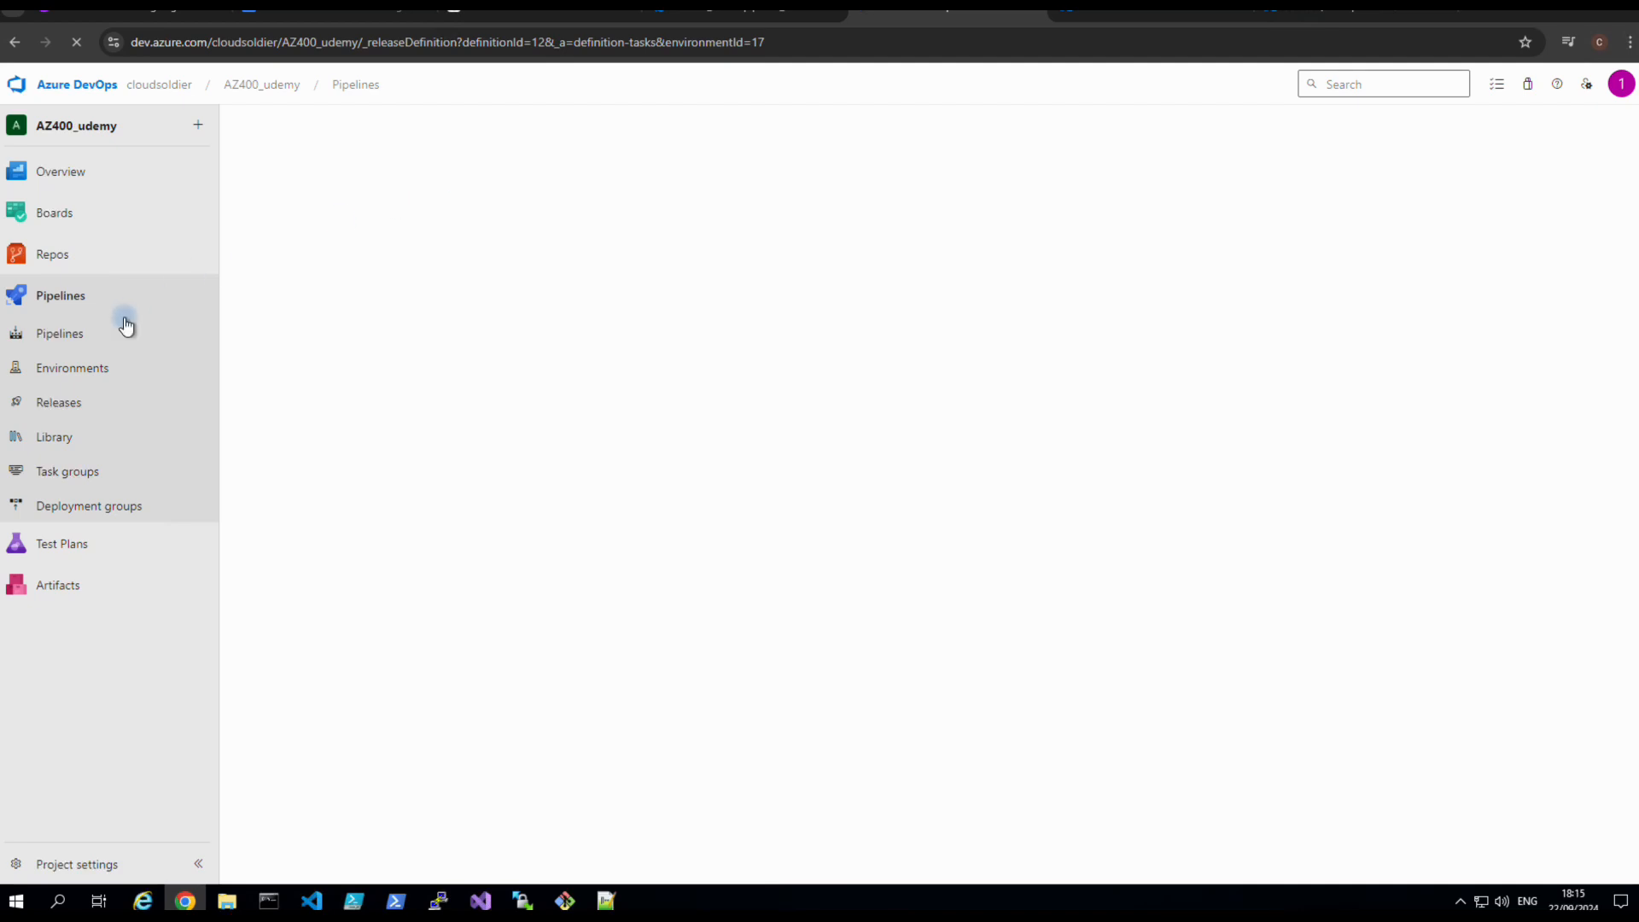
Delete variable_releasepipeline, cancelling in-progress deployments, with the comment 'no need', then reload Releases.
left_click(65, 408)
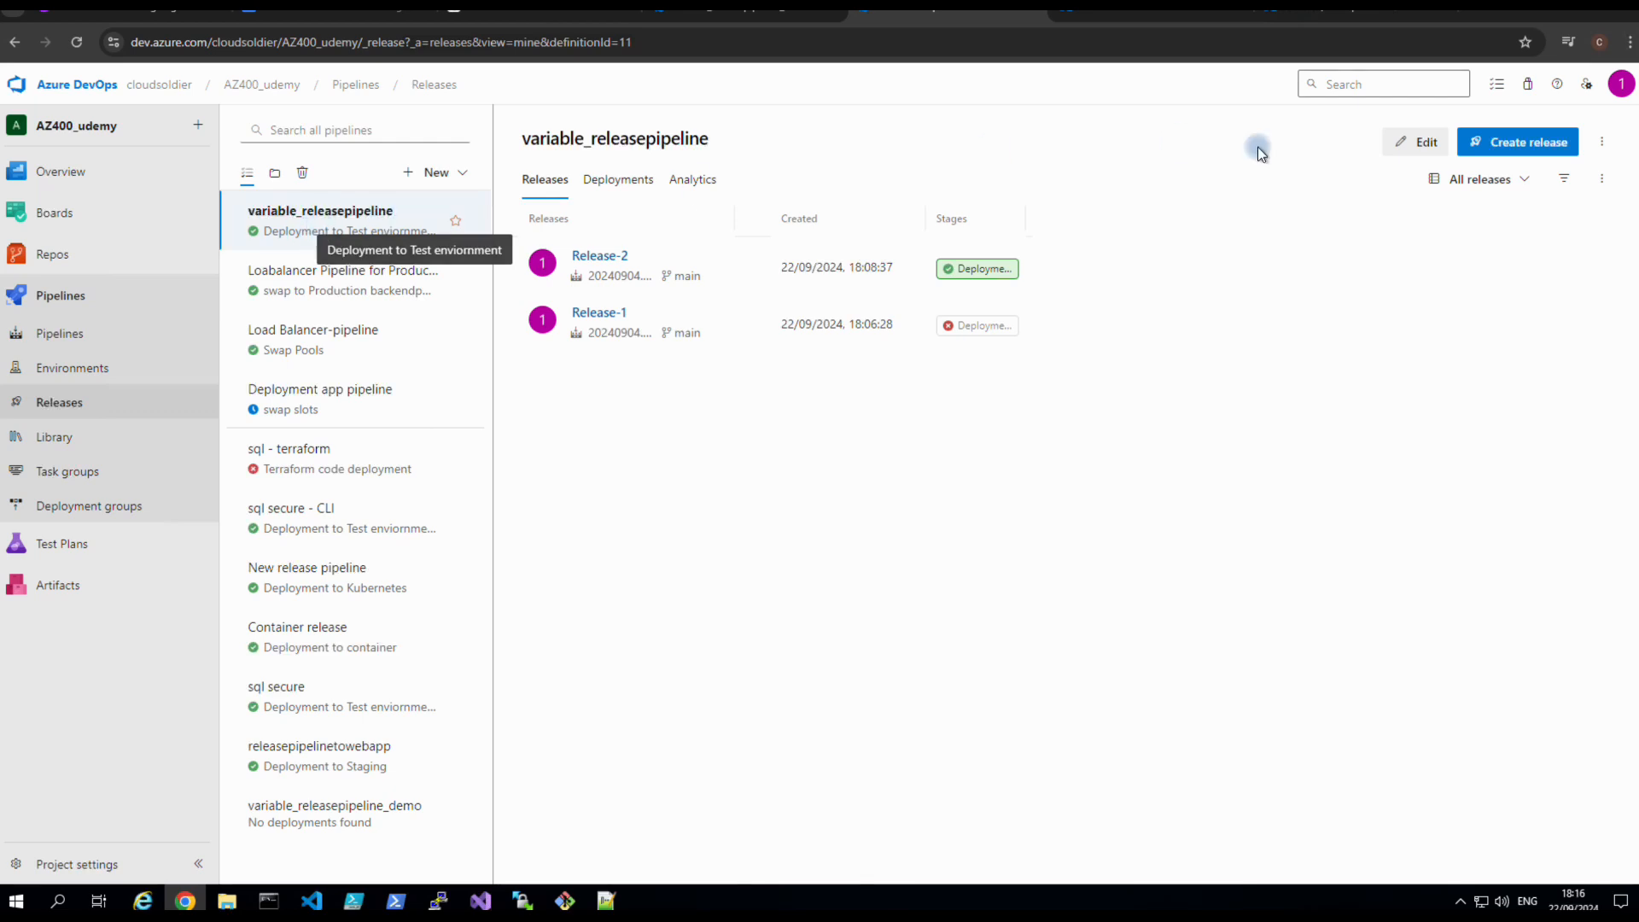
left_click(1600, 143)
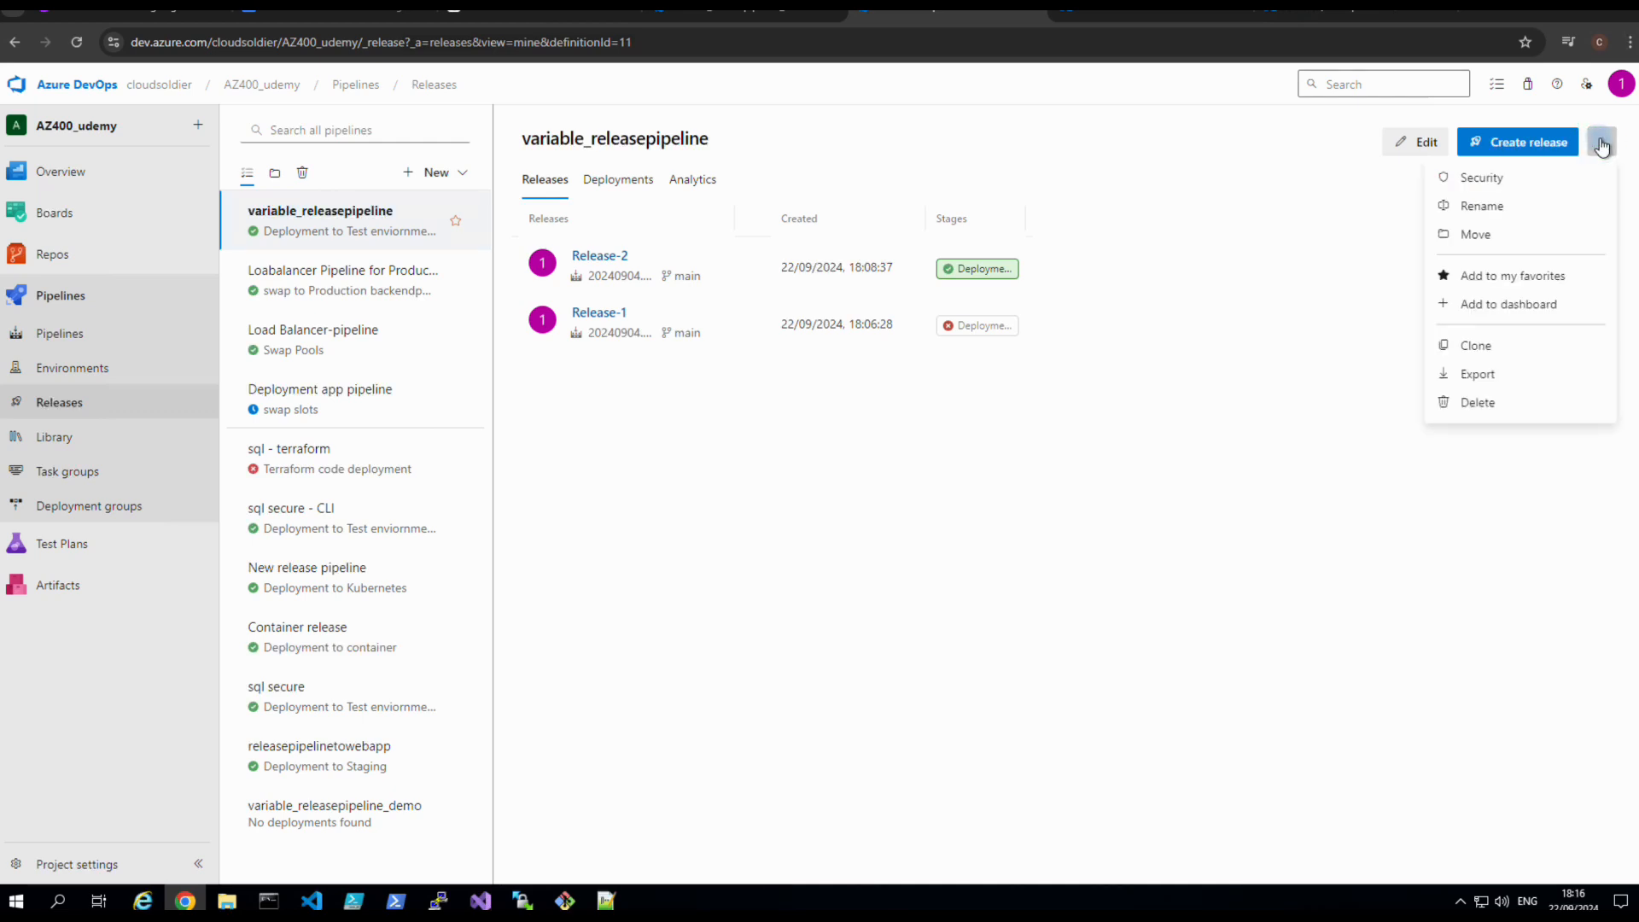
left_click(1493, 407)
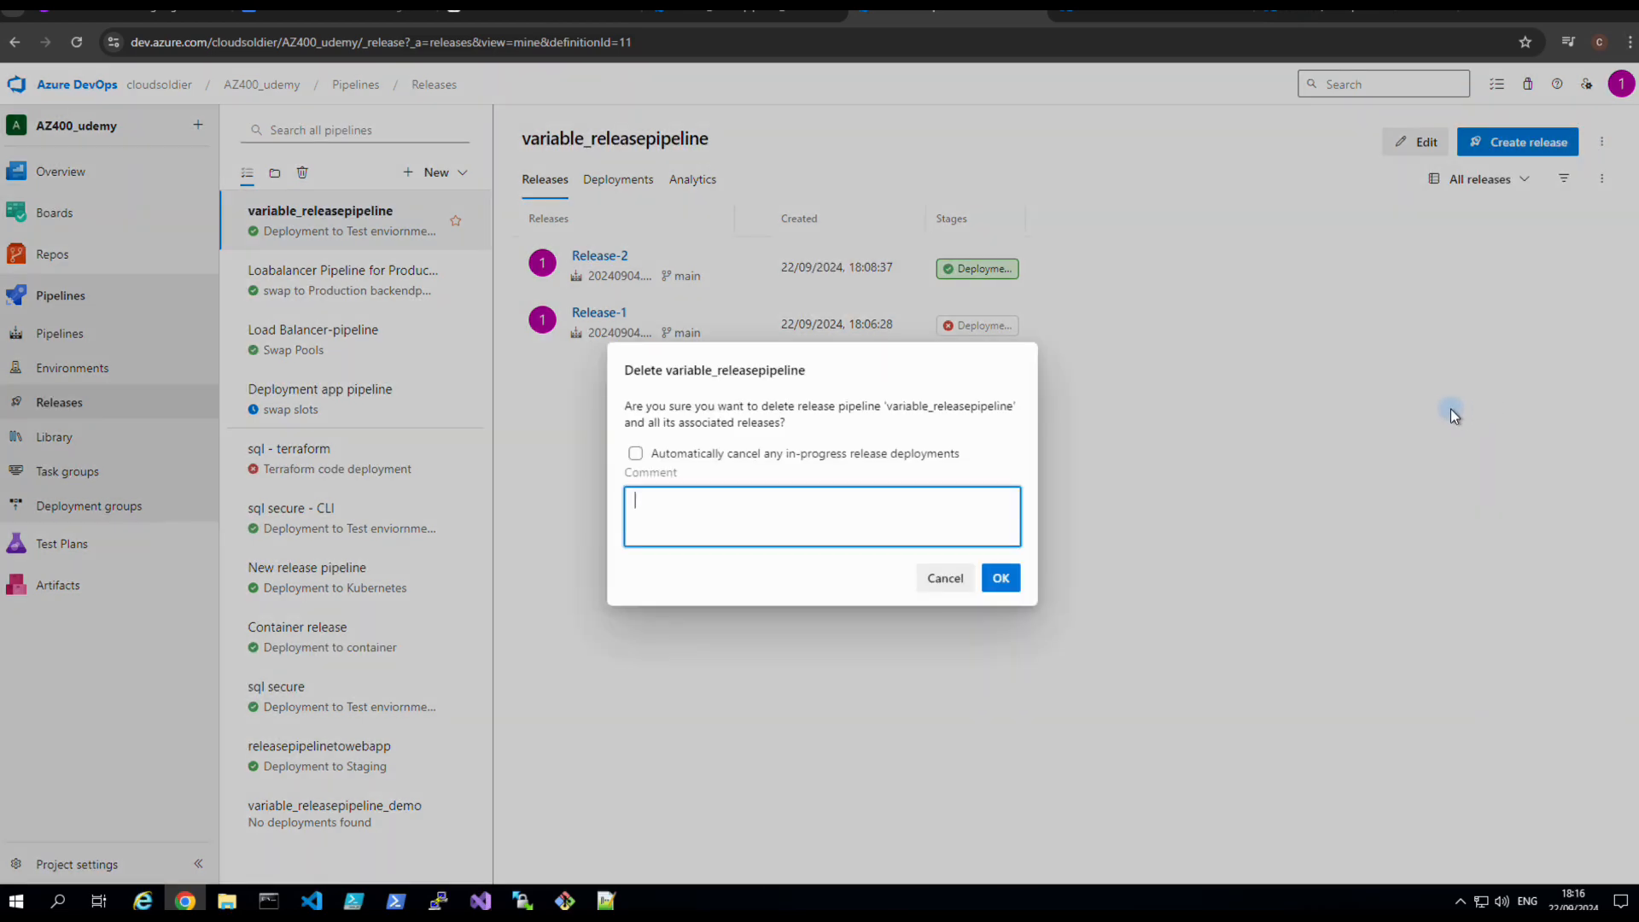
left_click(637, 454)
left_click(665, 509)
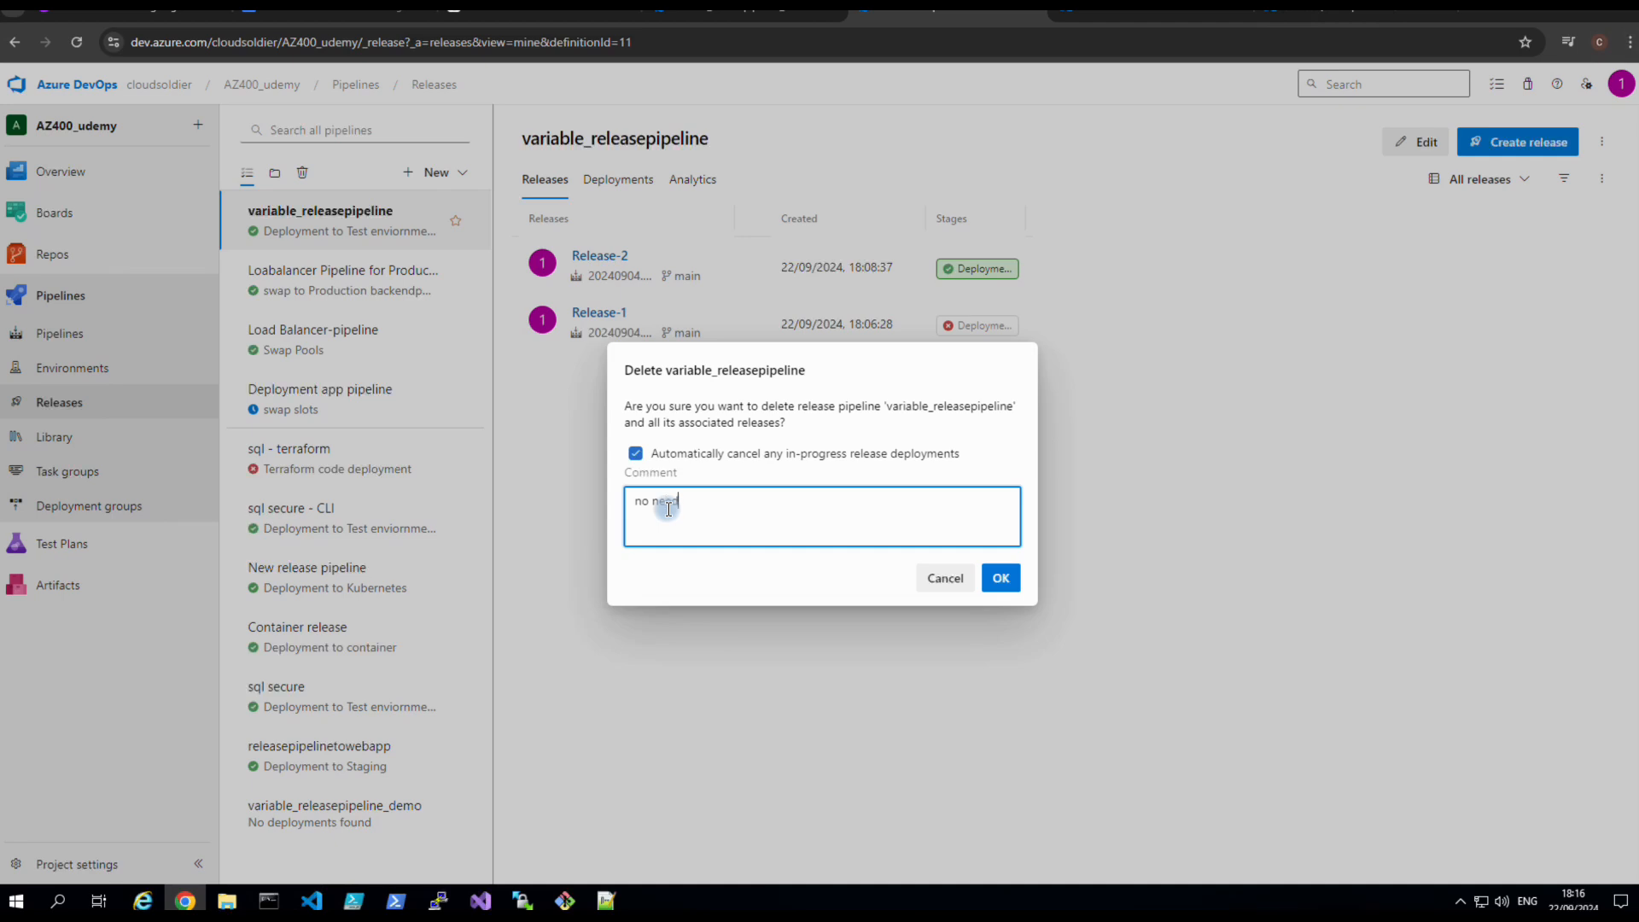
left_click(997, 578)
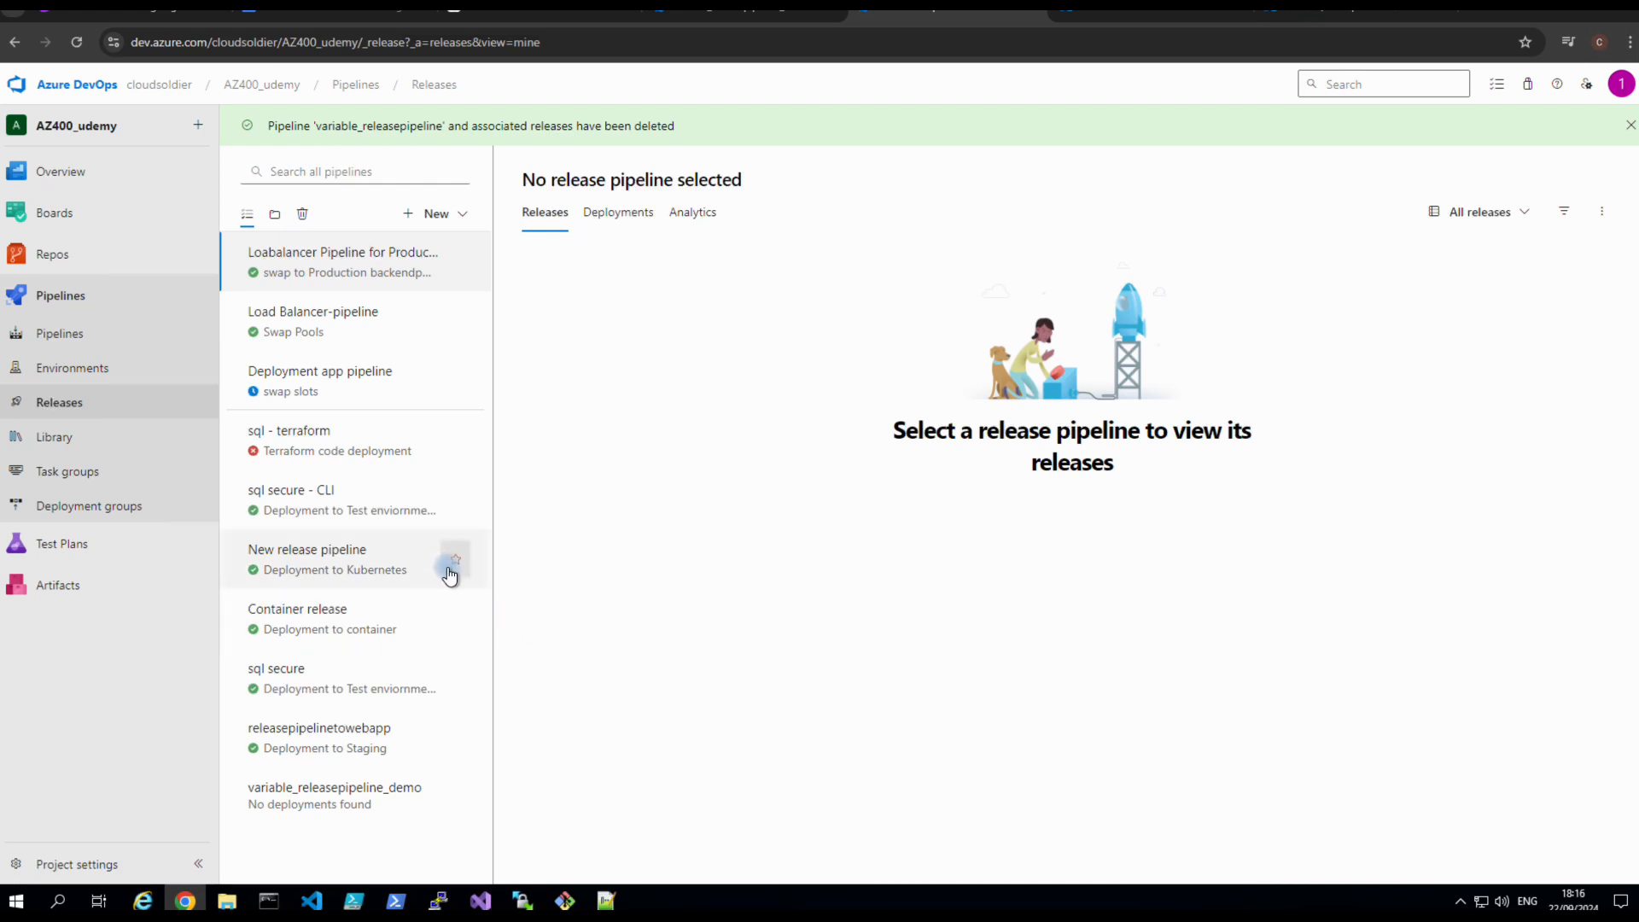
left_click(115, 415)
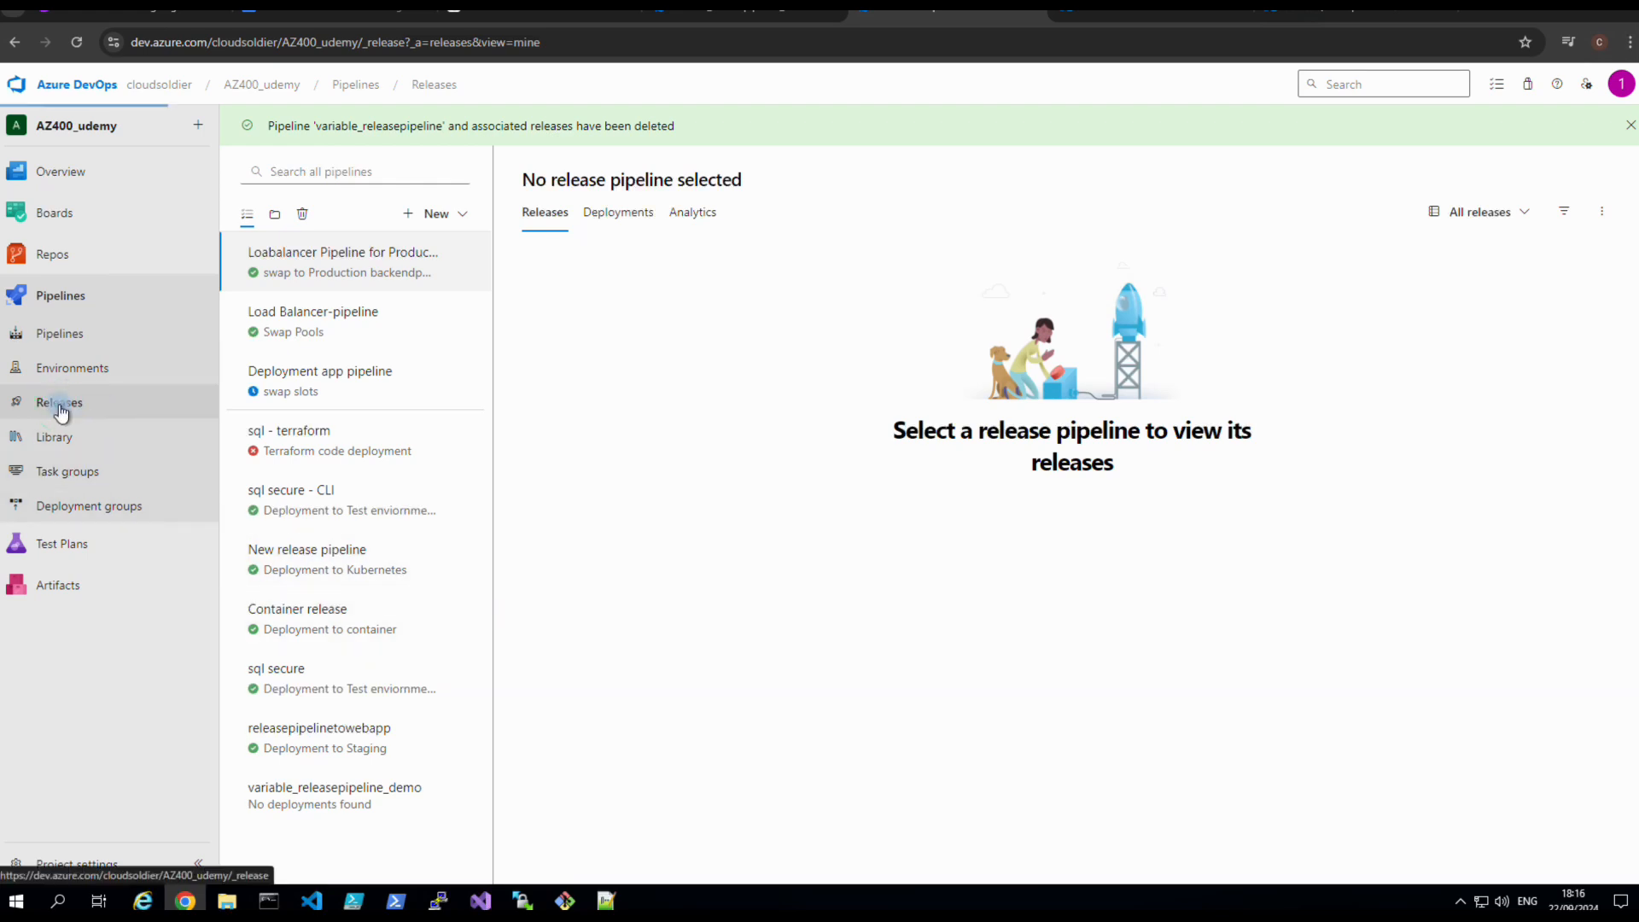
Review the Azure SQL Table creation task, keeping Azure Resource Manager and selecting the kashsqlserver99999 server value.
left_click(699, 13)
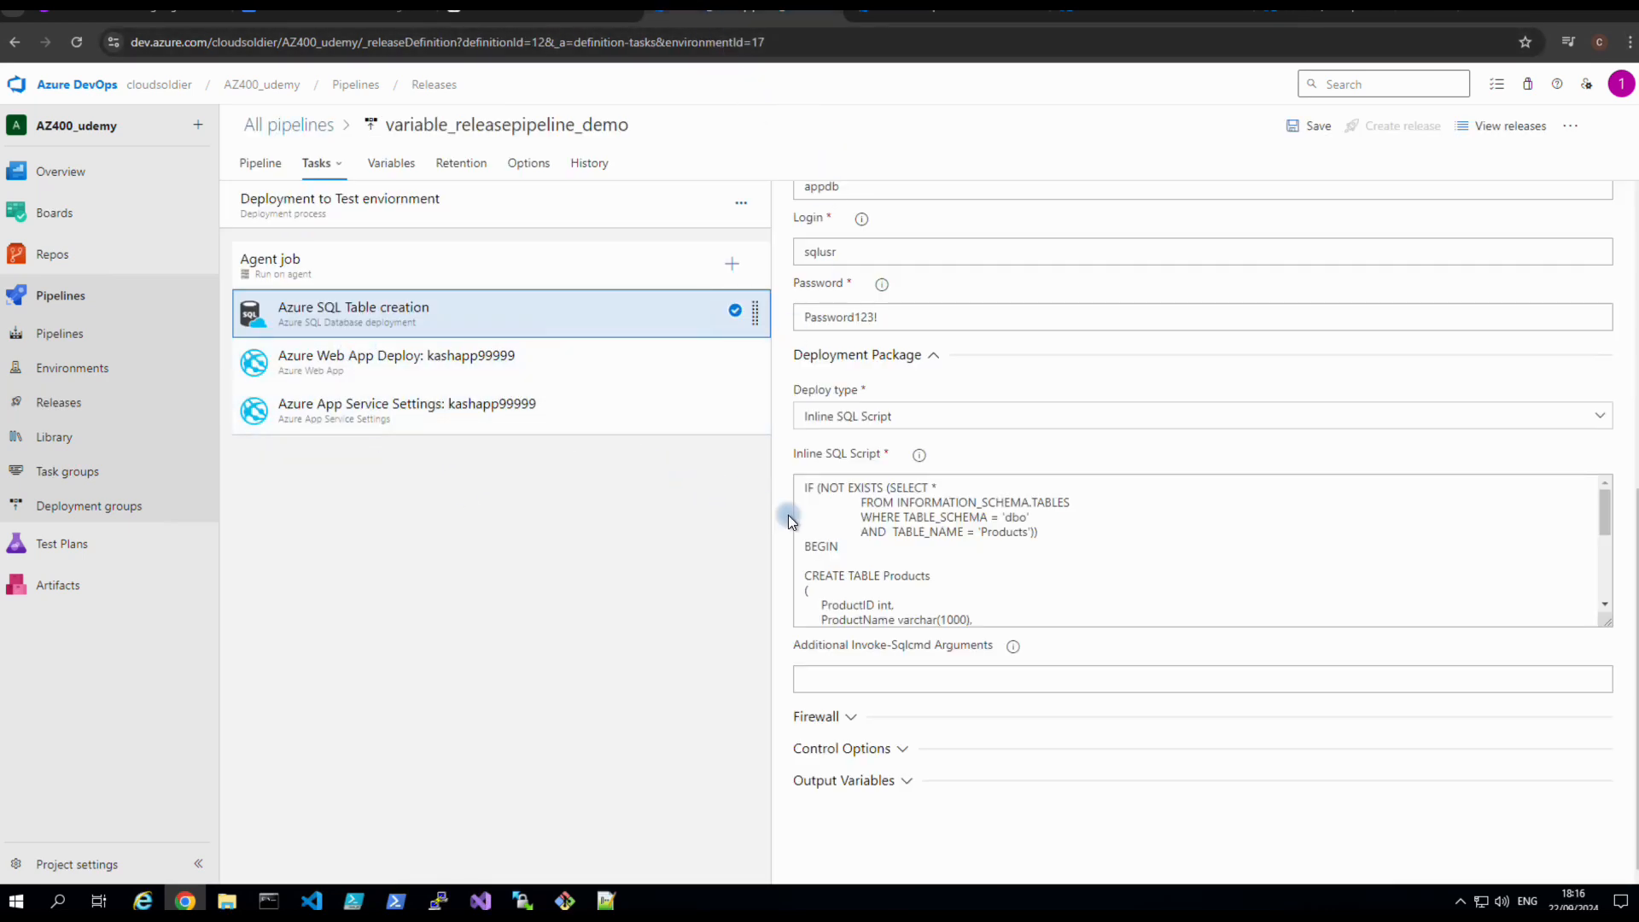
scroll(878, 551, "up", 6)
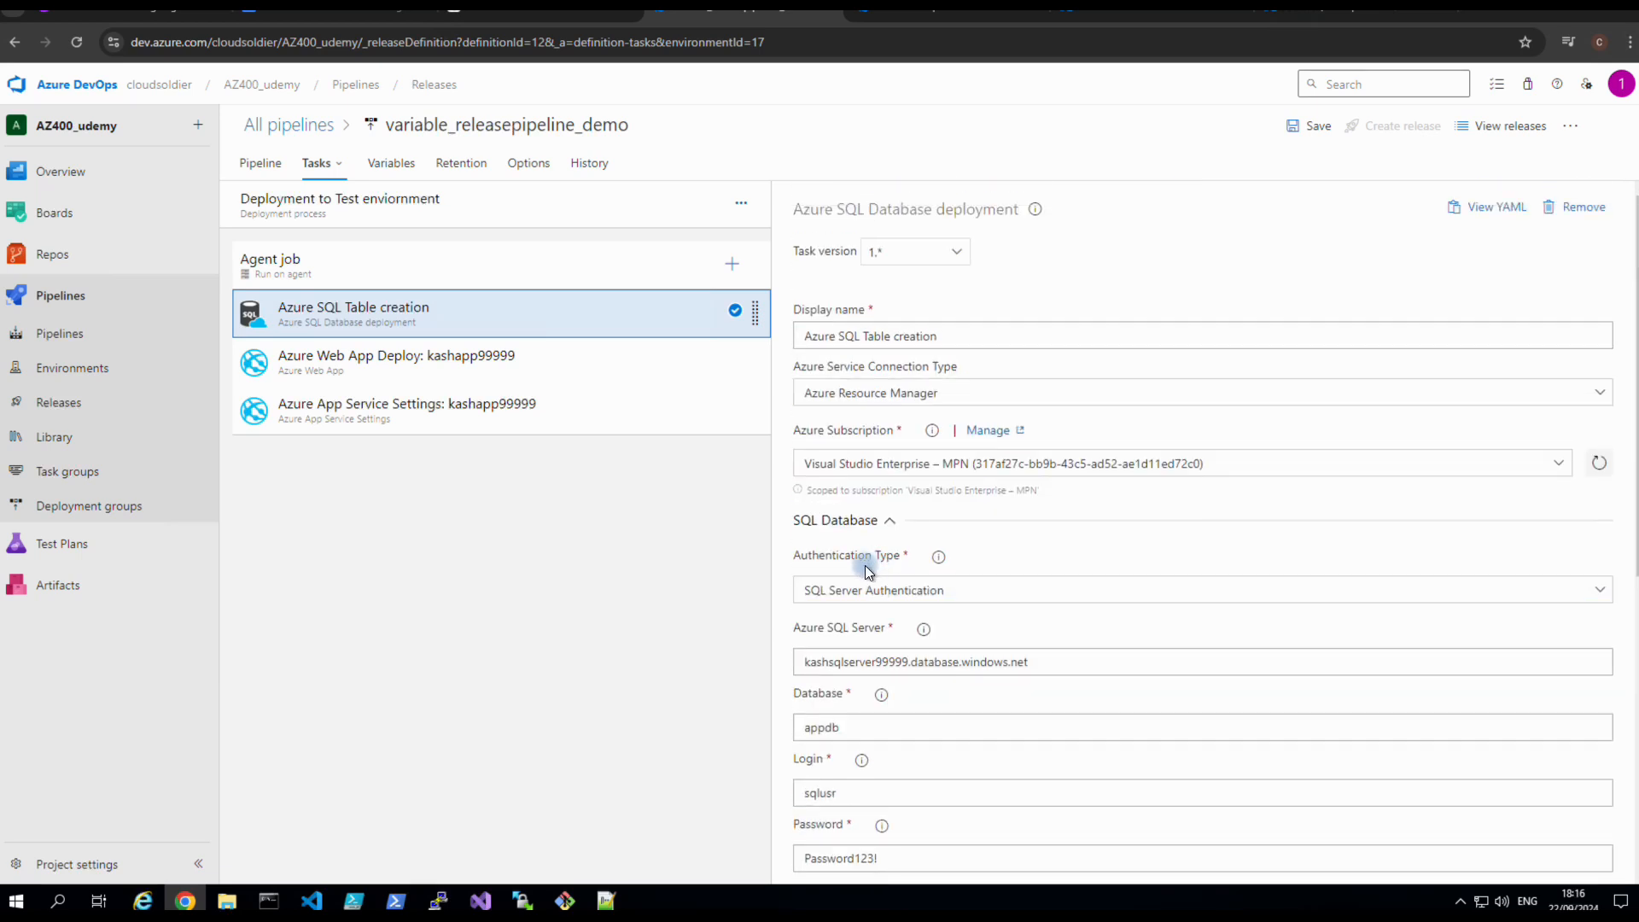
left_click(875, 401)
left_click(875, 402)
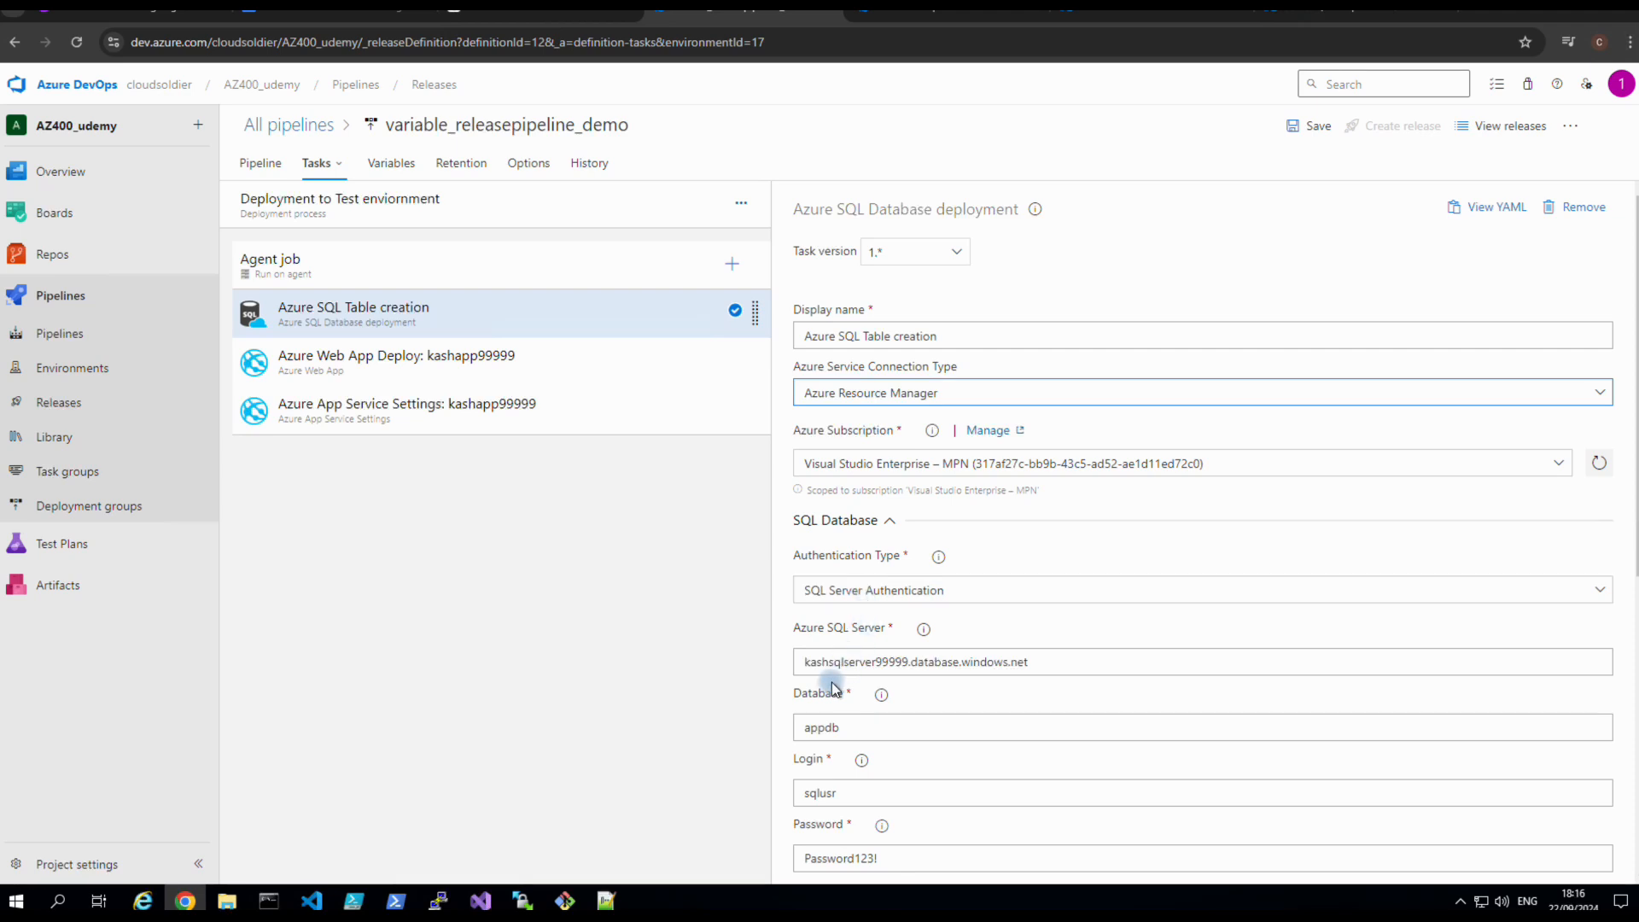
left_click_drag(1031, 663, 820, 660)
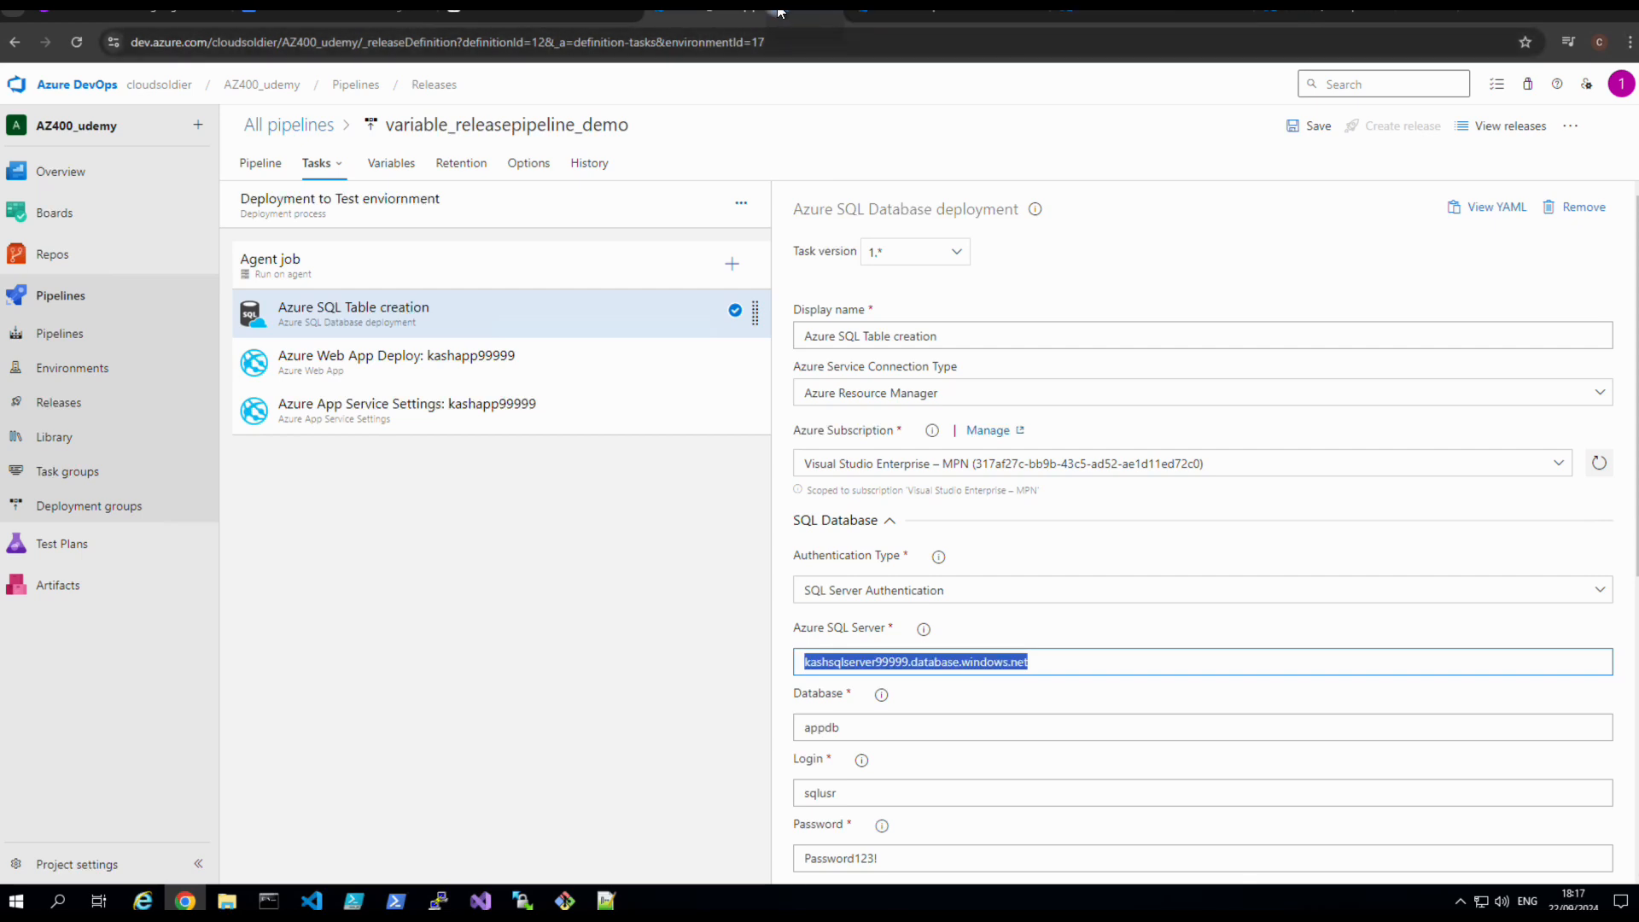
left_click(897, 13)
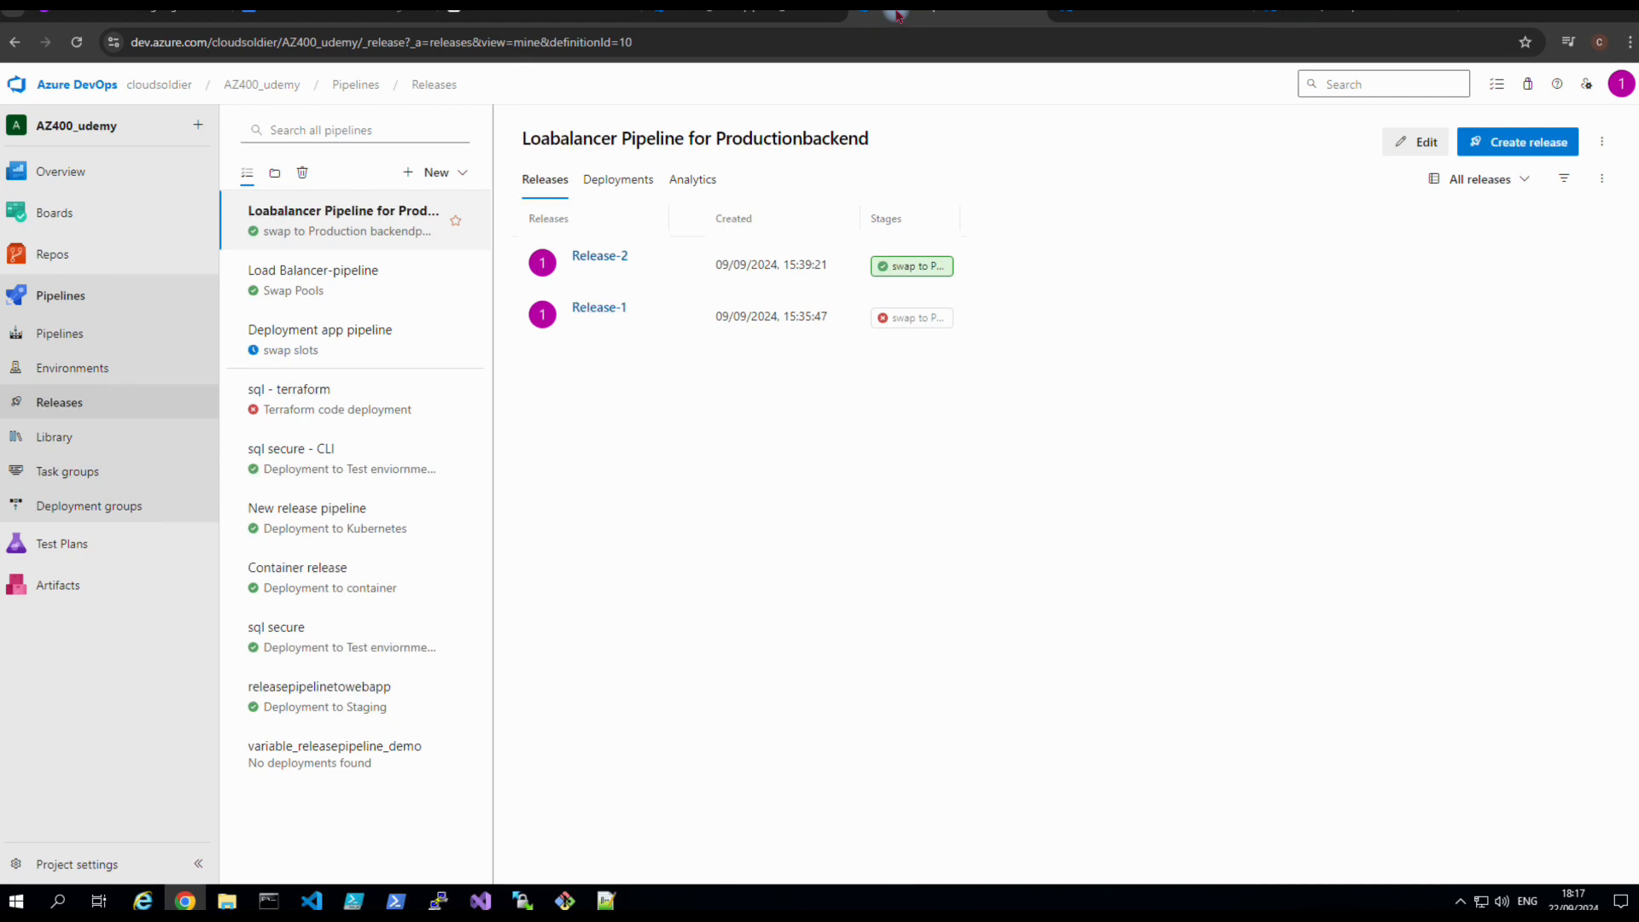
left_click(1074, 14)
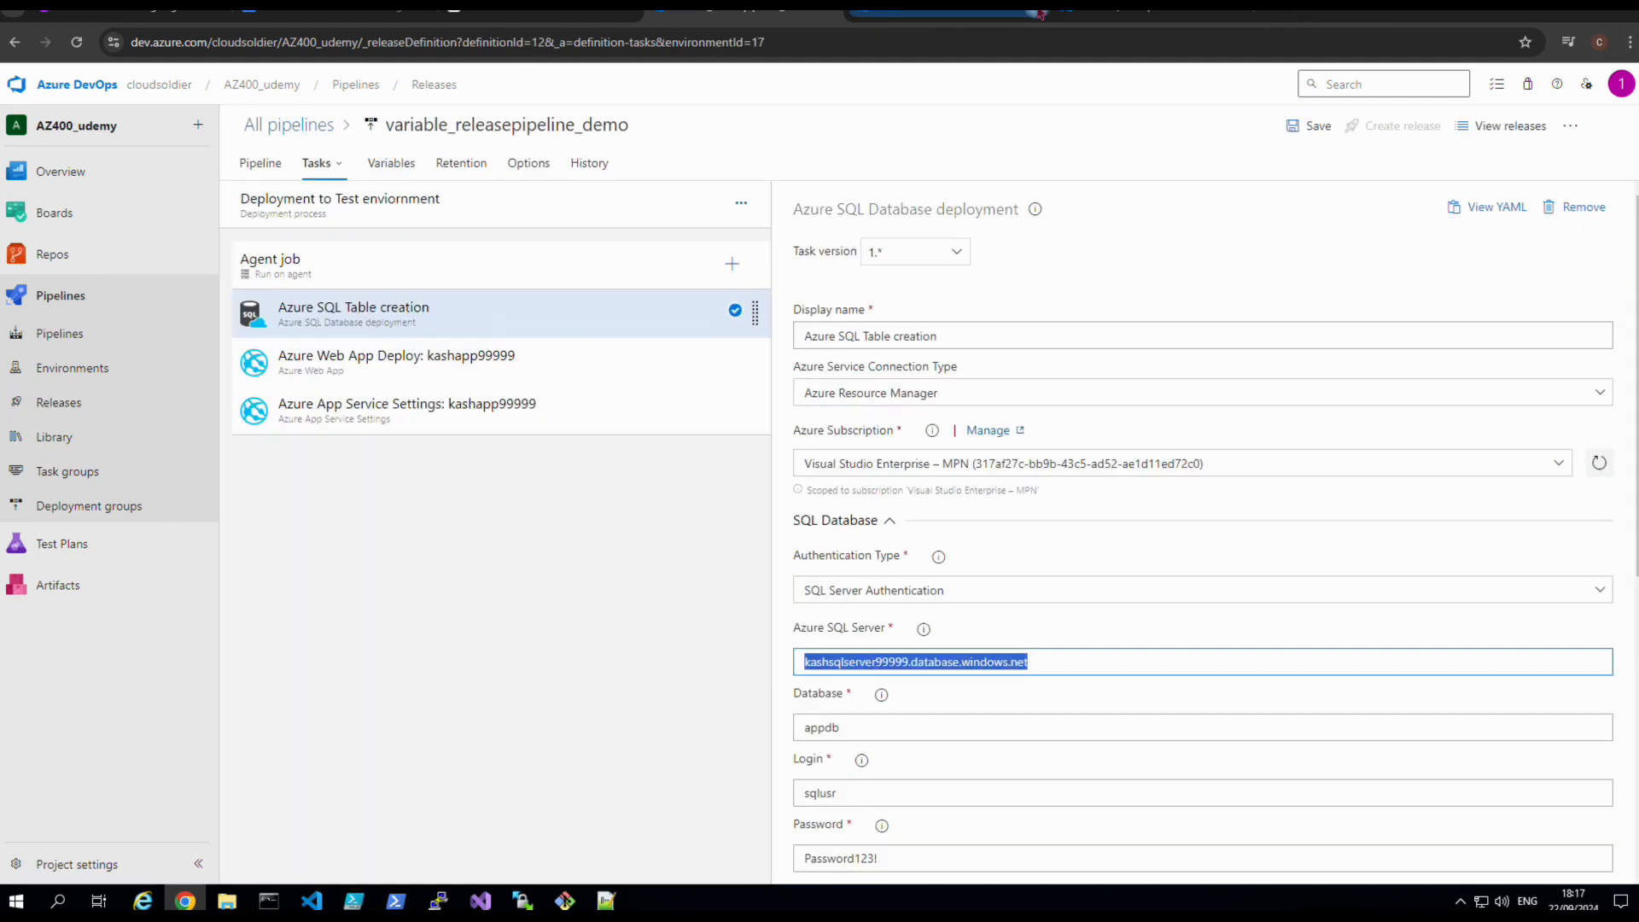
Copy the web app name kash787878 from its Azure portal overview page.
left_click(995, 17)
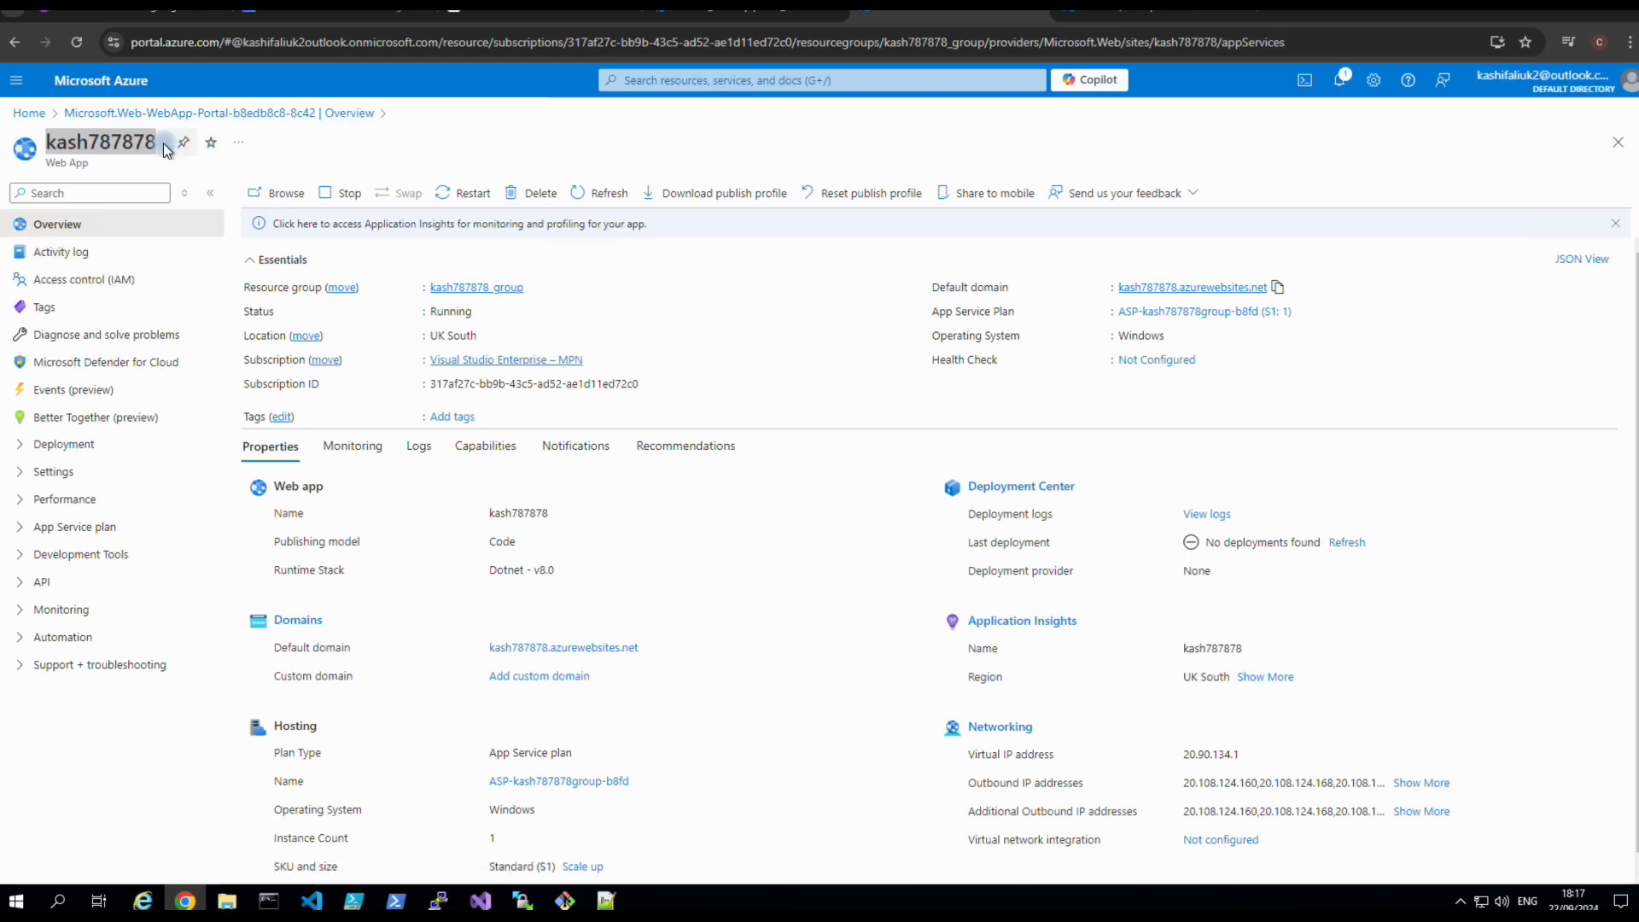
double_click(105, 142)
key("ctrl+c")
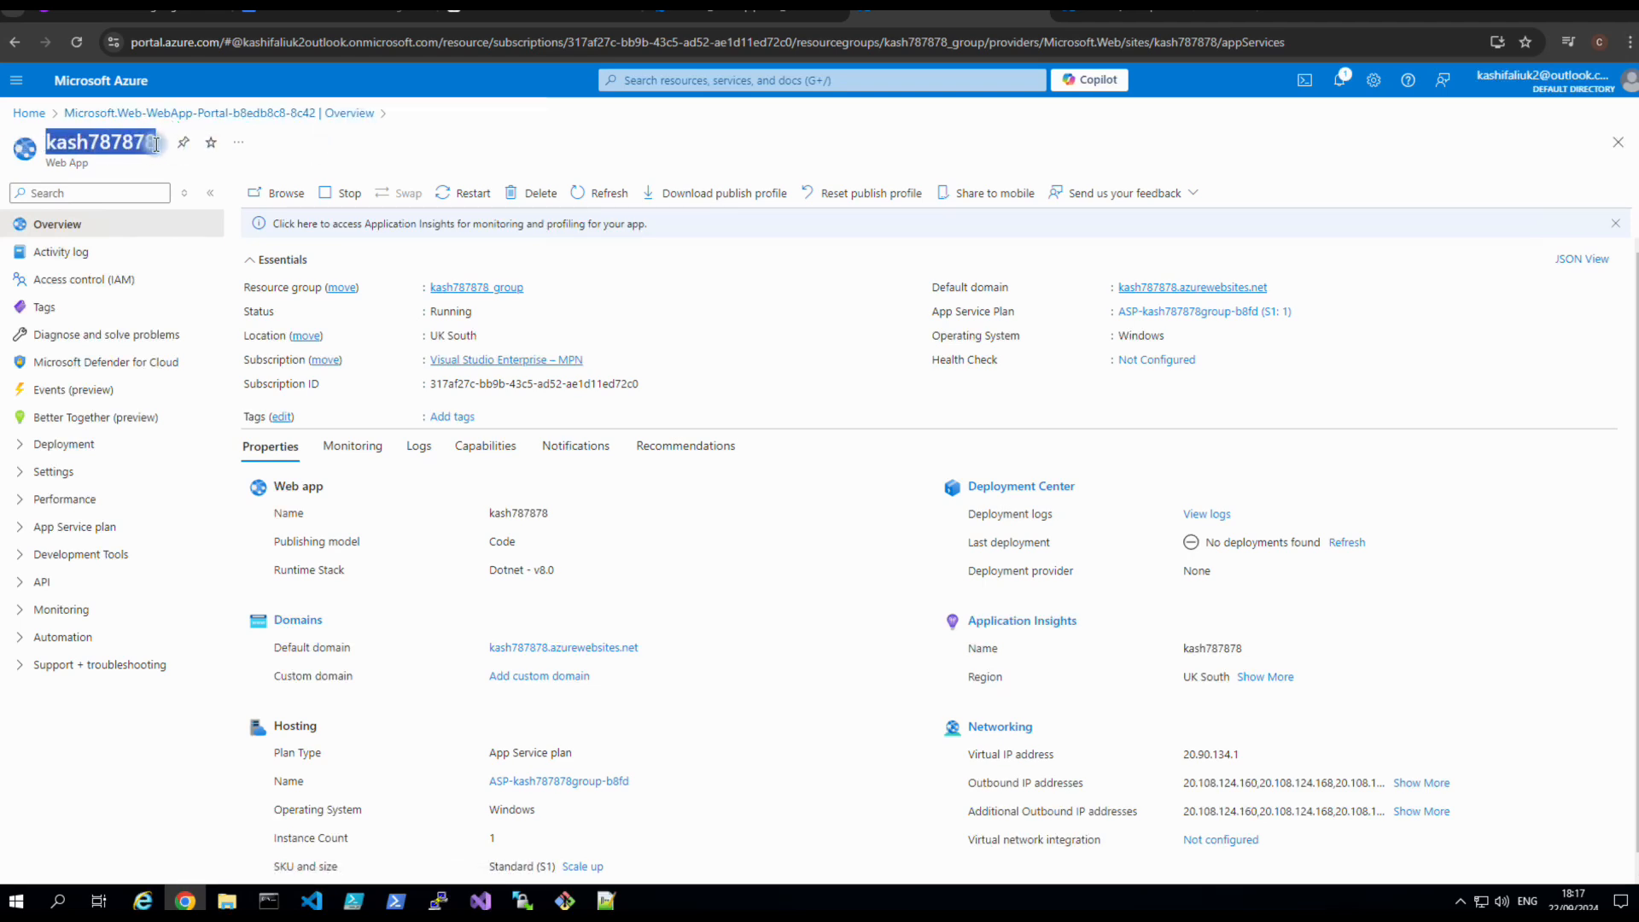
right_click(101, 141)
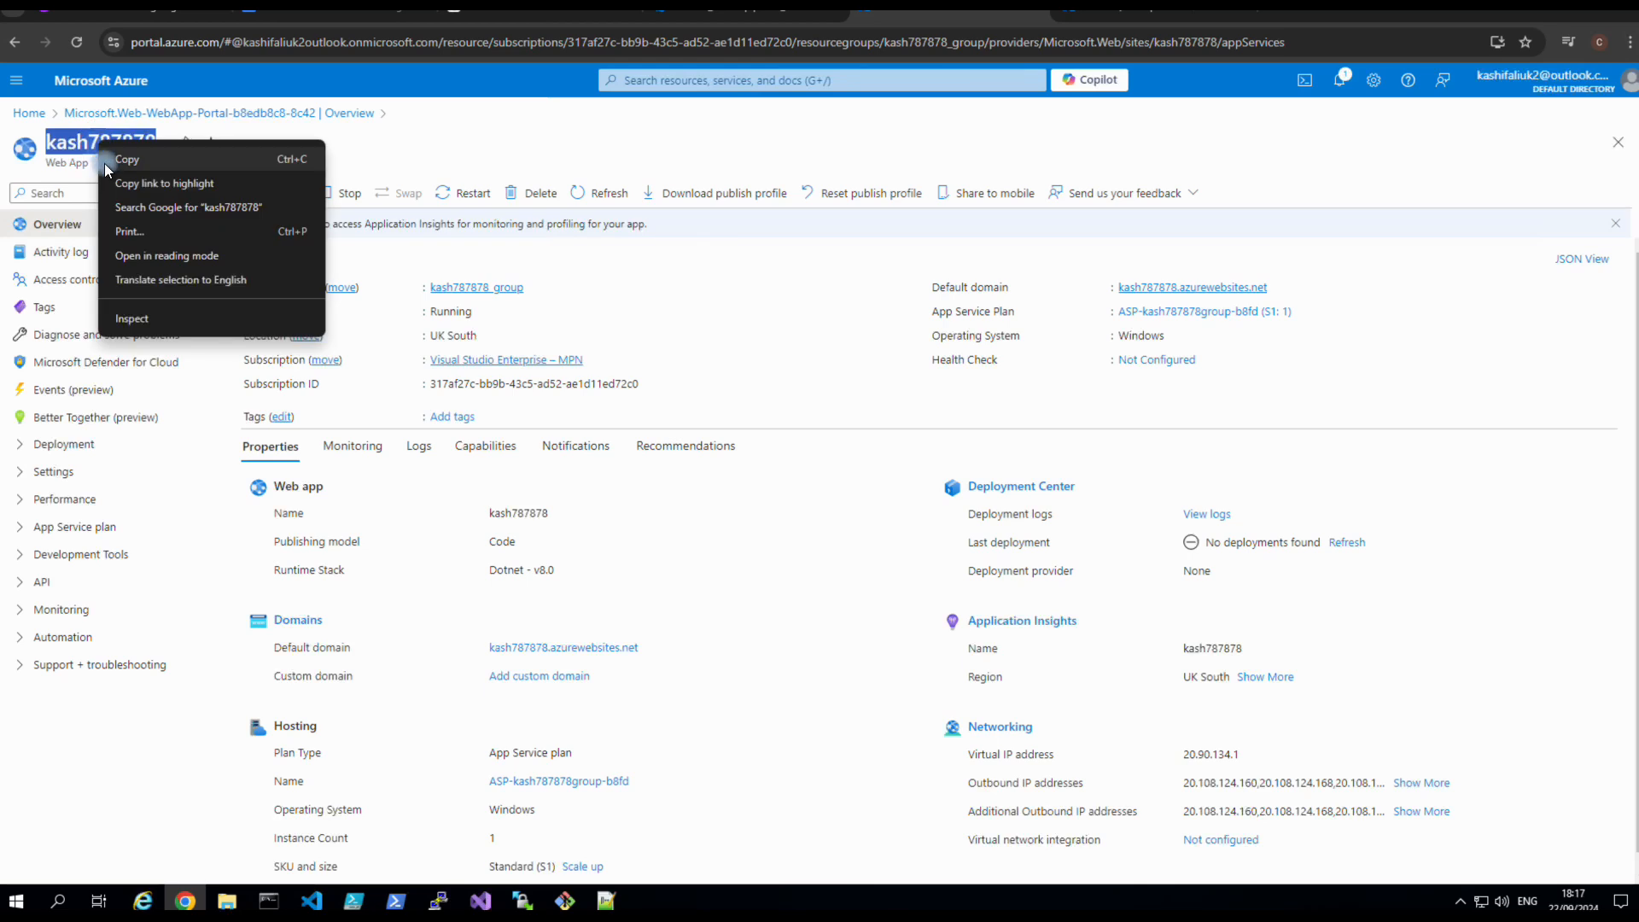
left_click(123, 159)
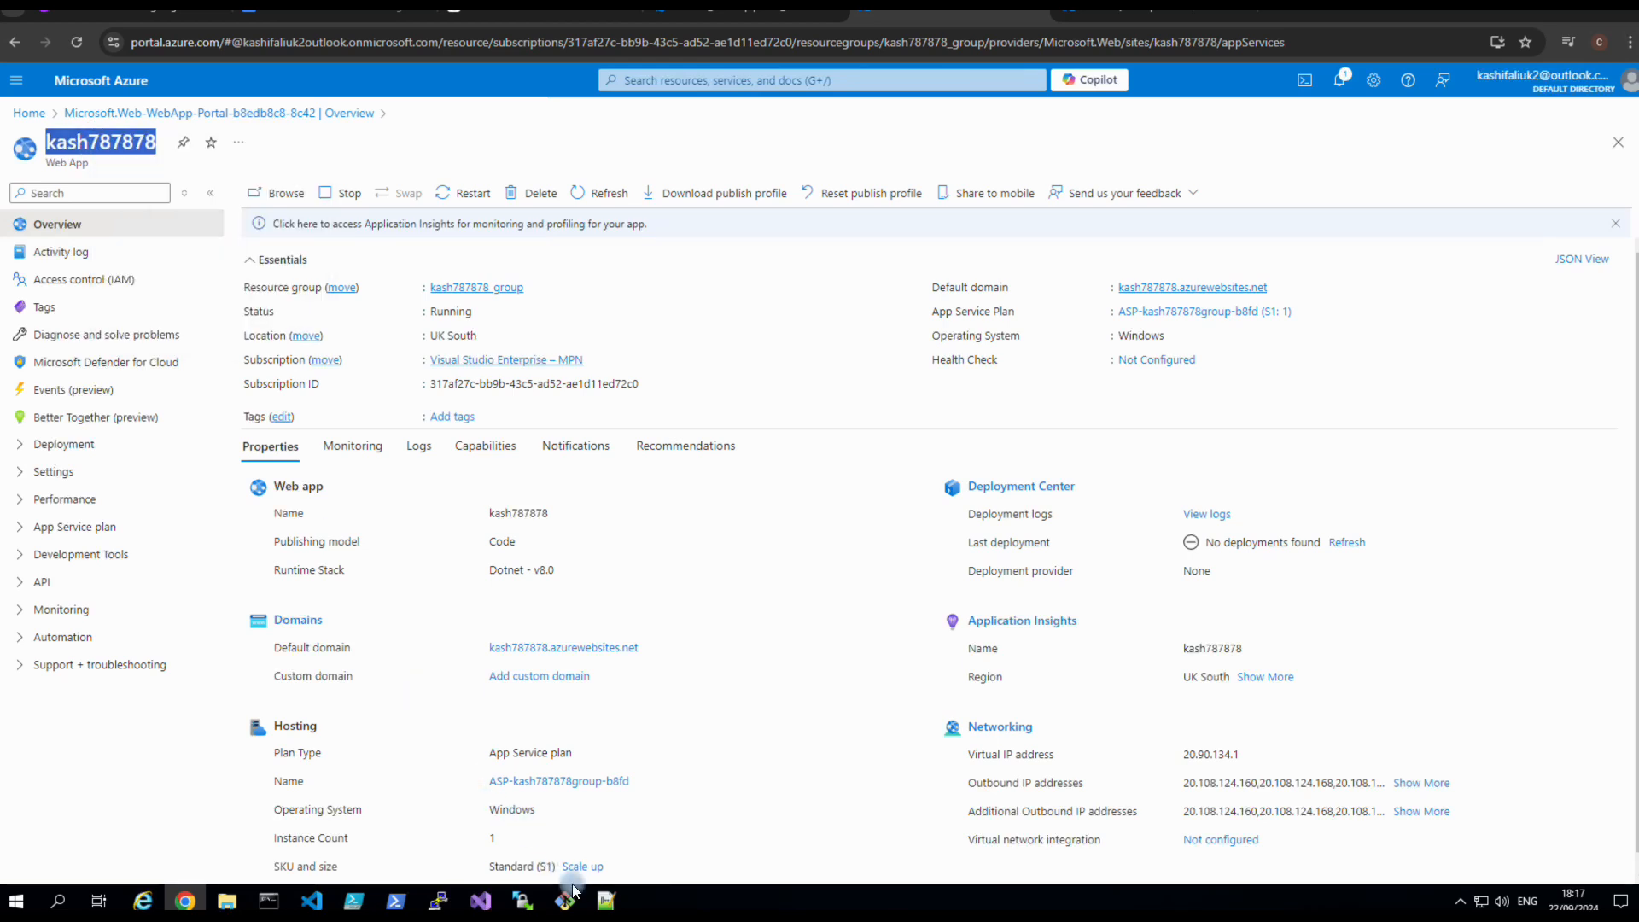
left_click(601, 903)
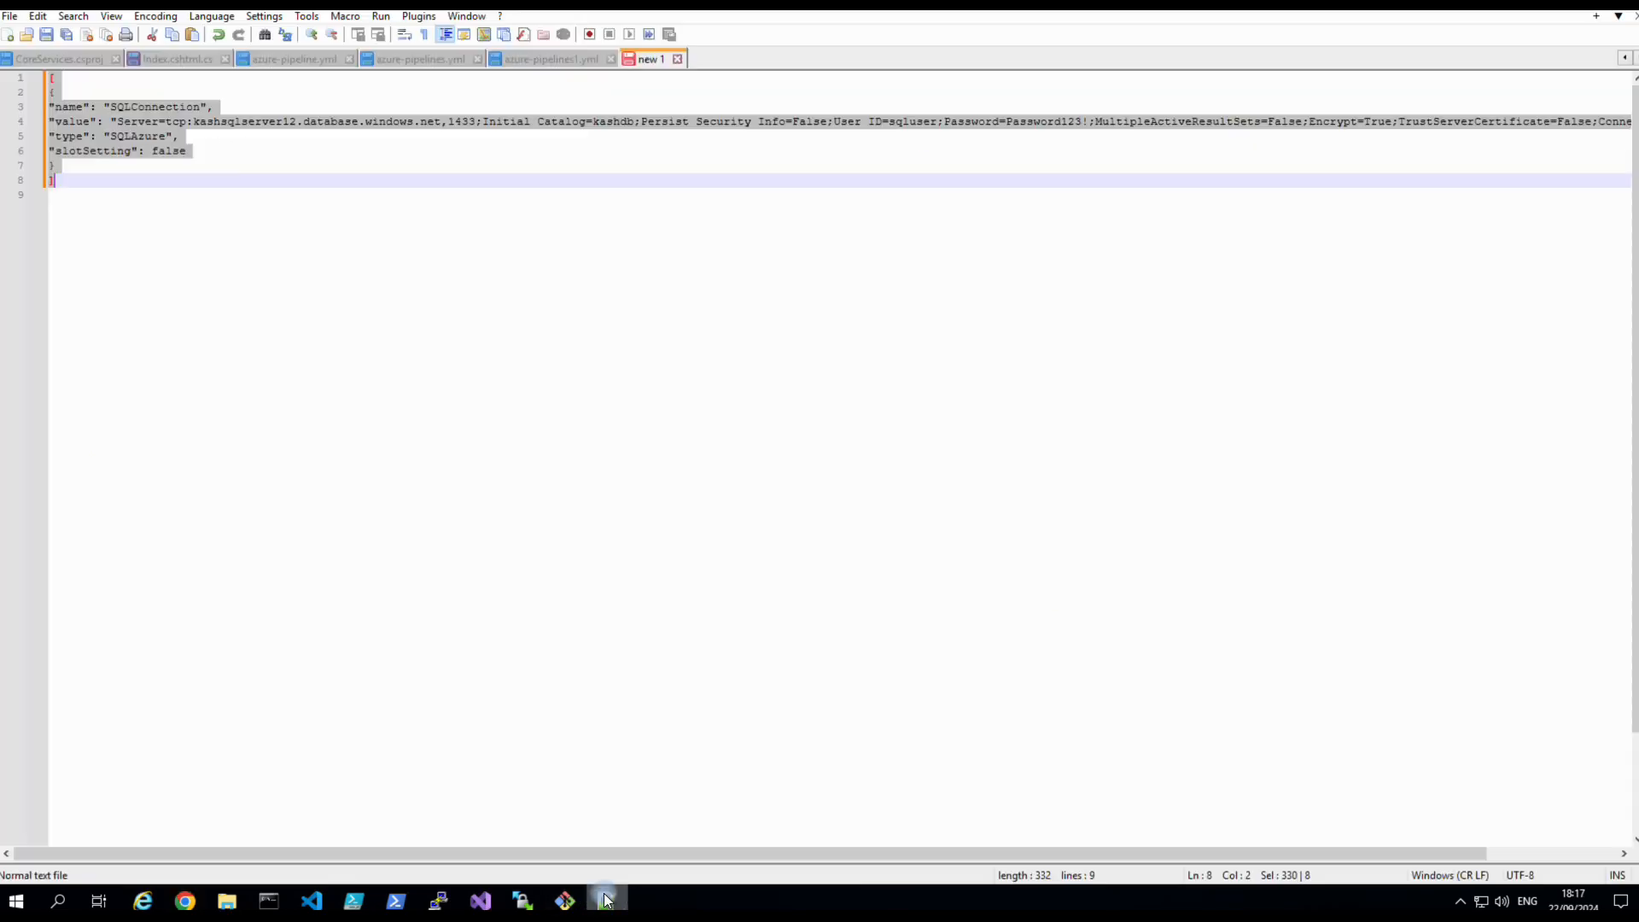
Add the line webappname = kash787878 below the JSON in the notes.
left_click(205, 214)
key("Return")
key("Return")
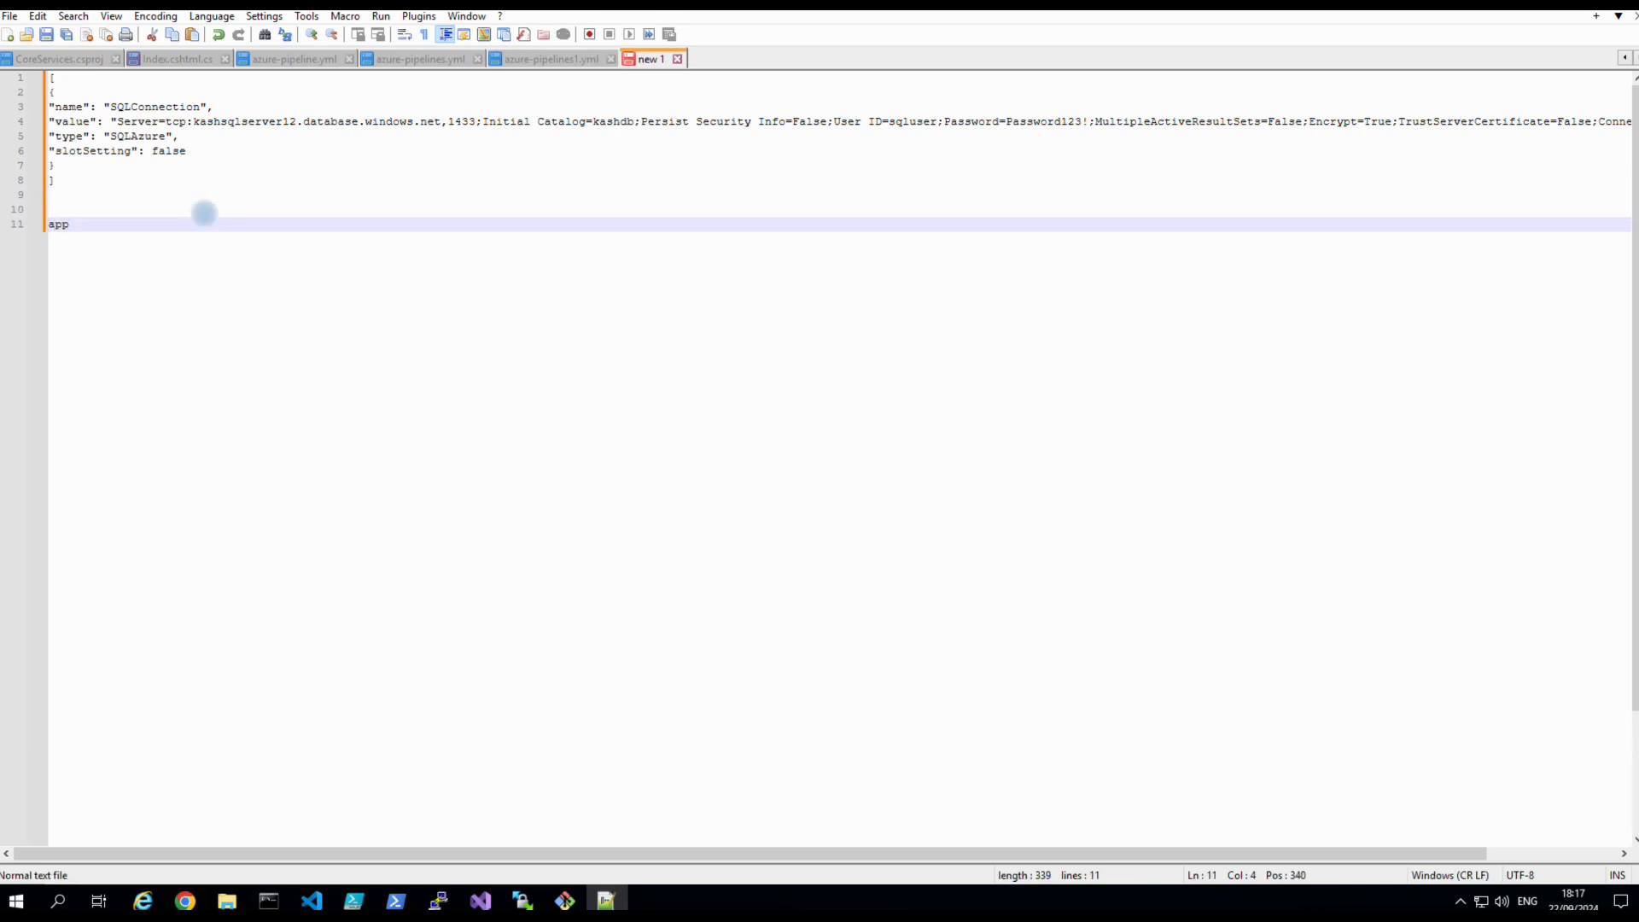
type("we")
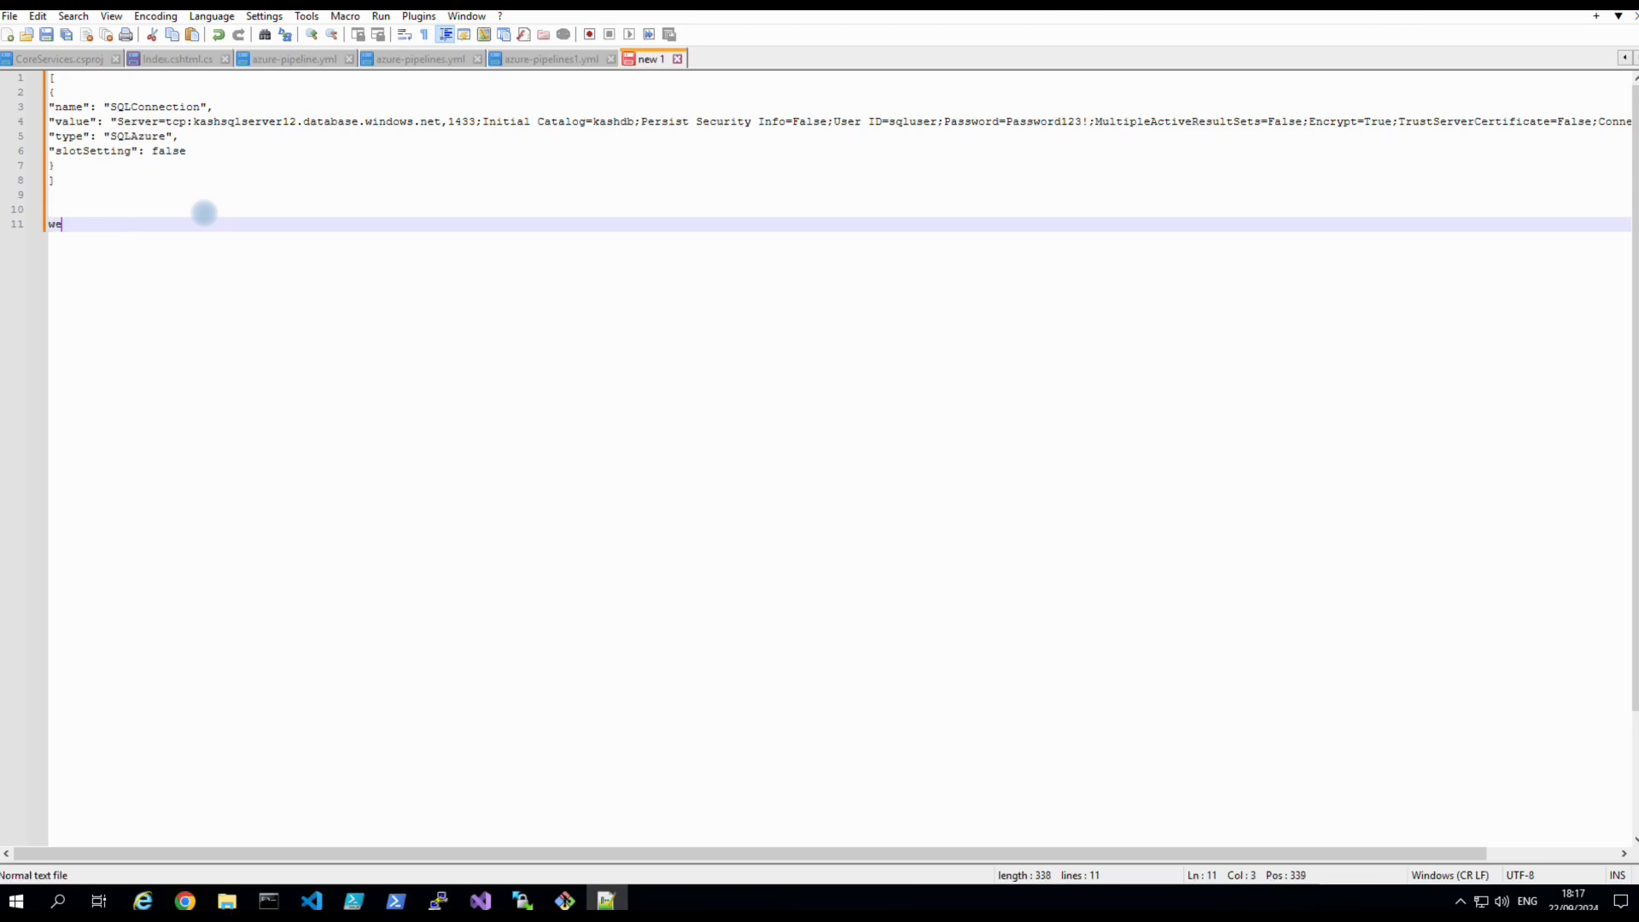
type("bappname =")
key("ctrl+v")
key("Return")
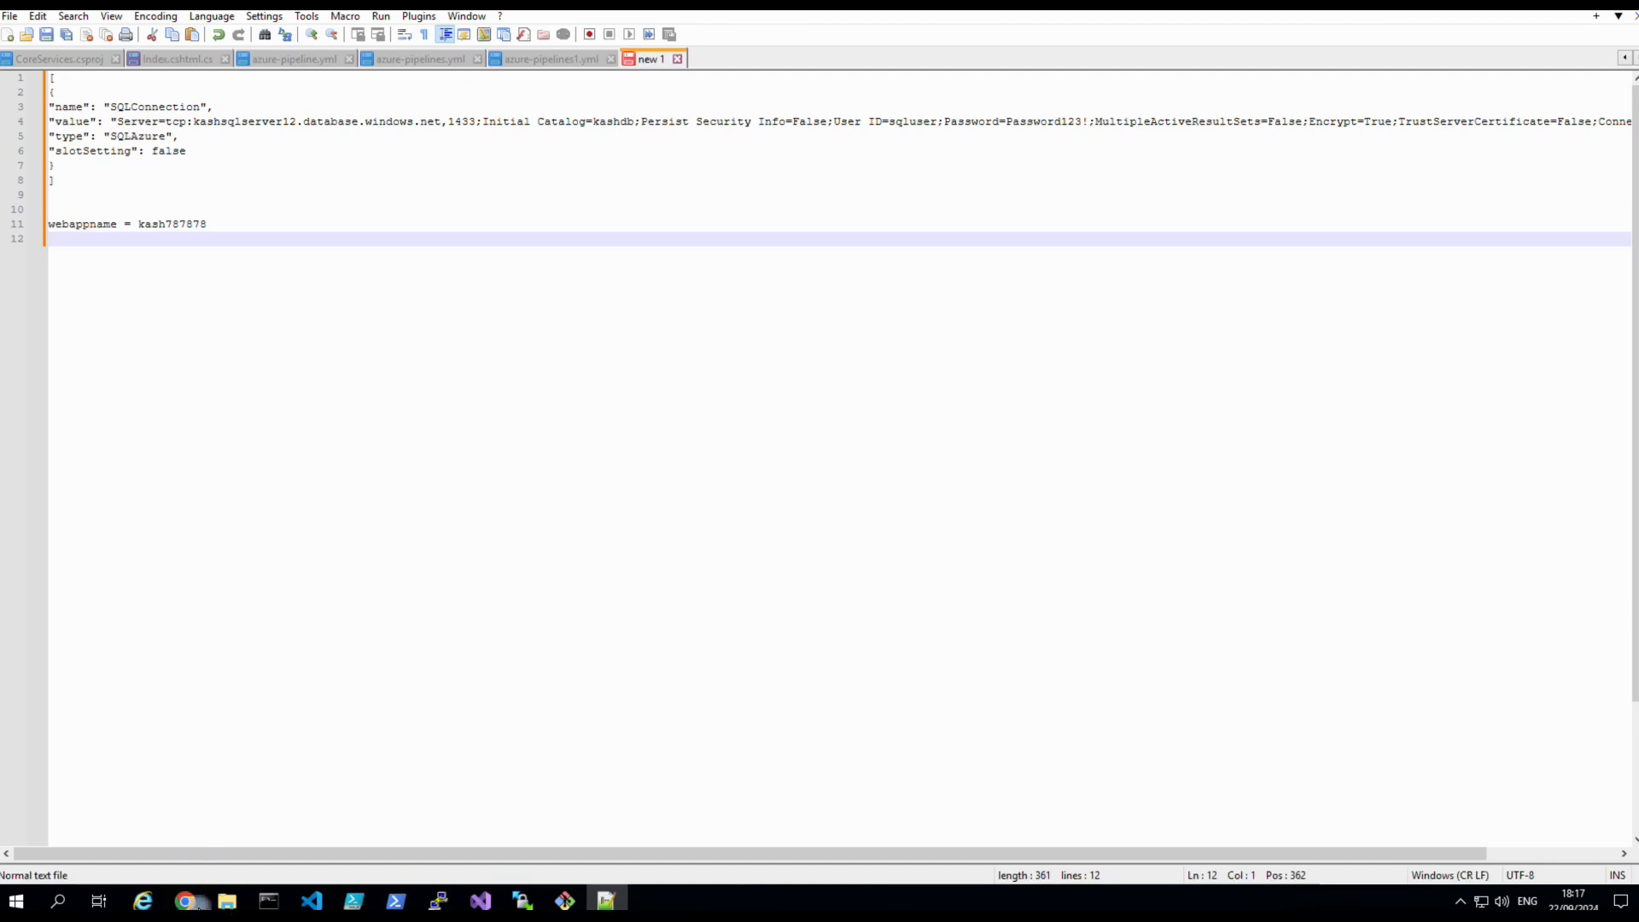
Copy kashsqlserver12.database.windows.net from the kashdb overview and add it as sqlservername.
left_click(186, 901)
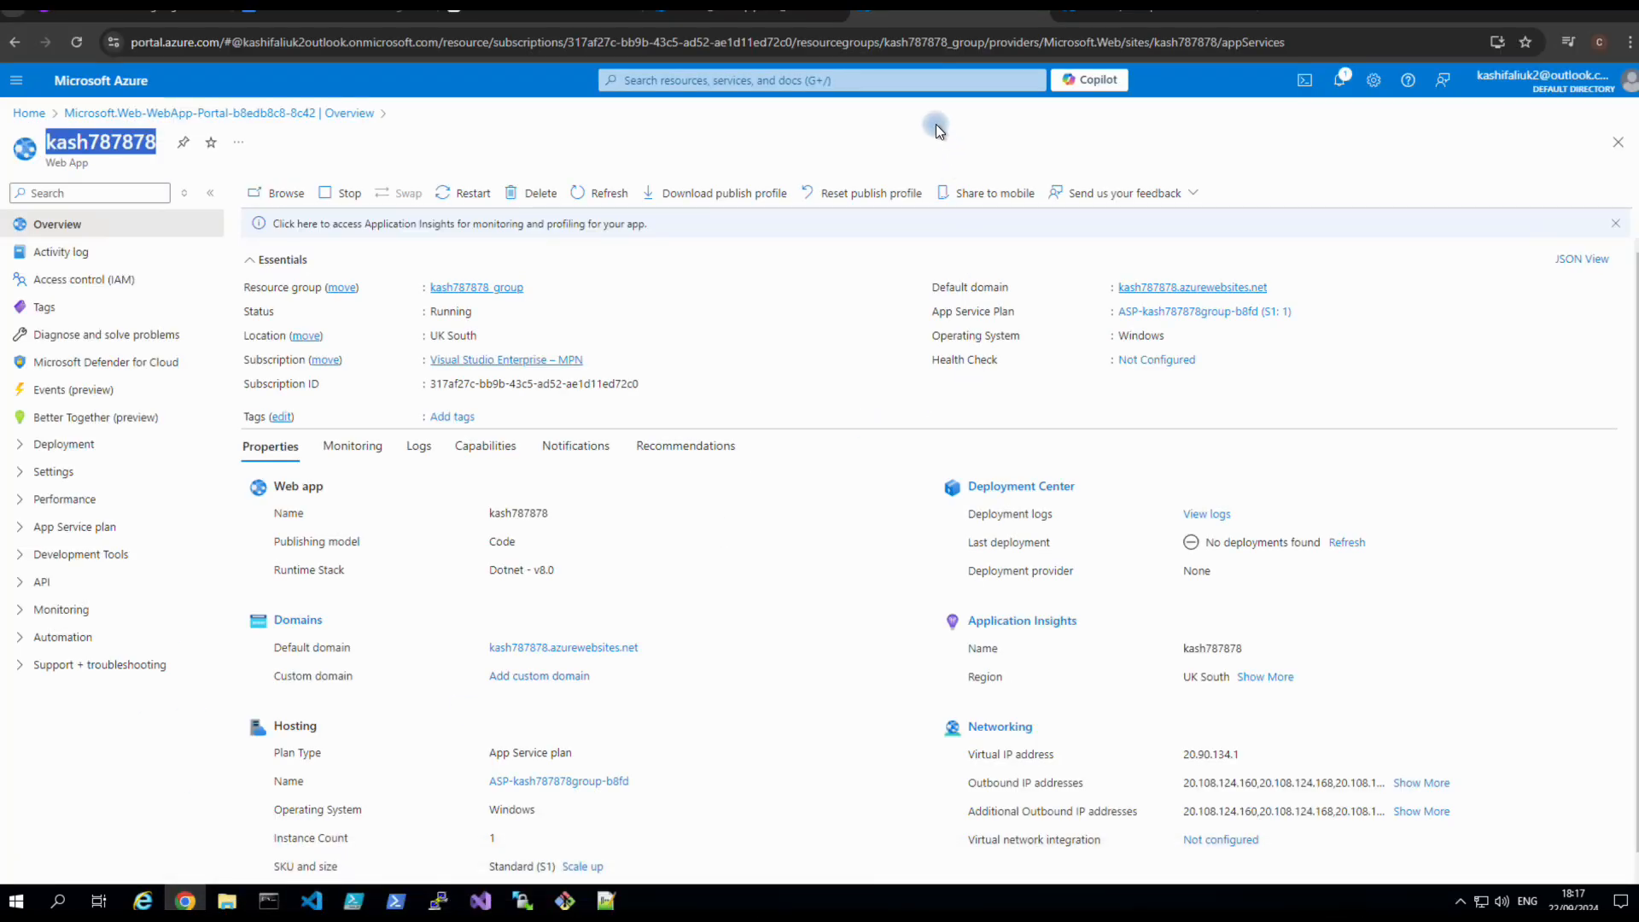
left_click(1077, 12)
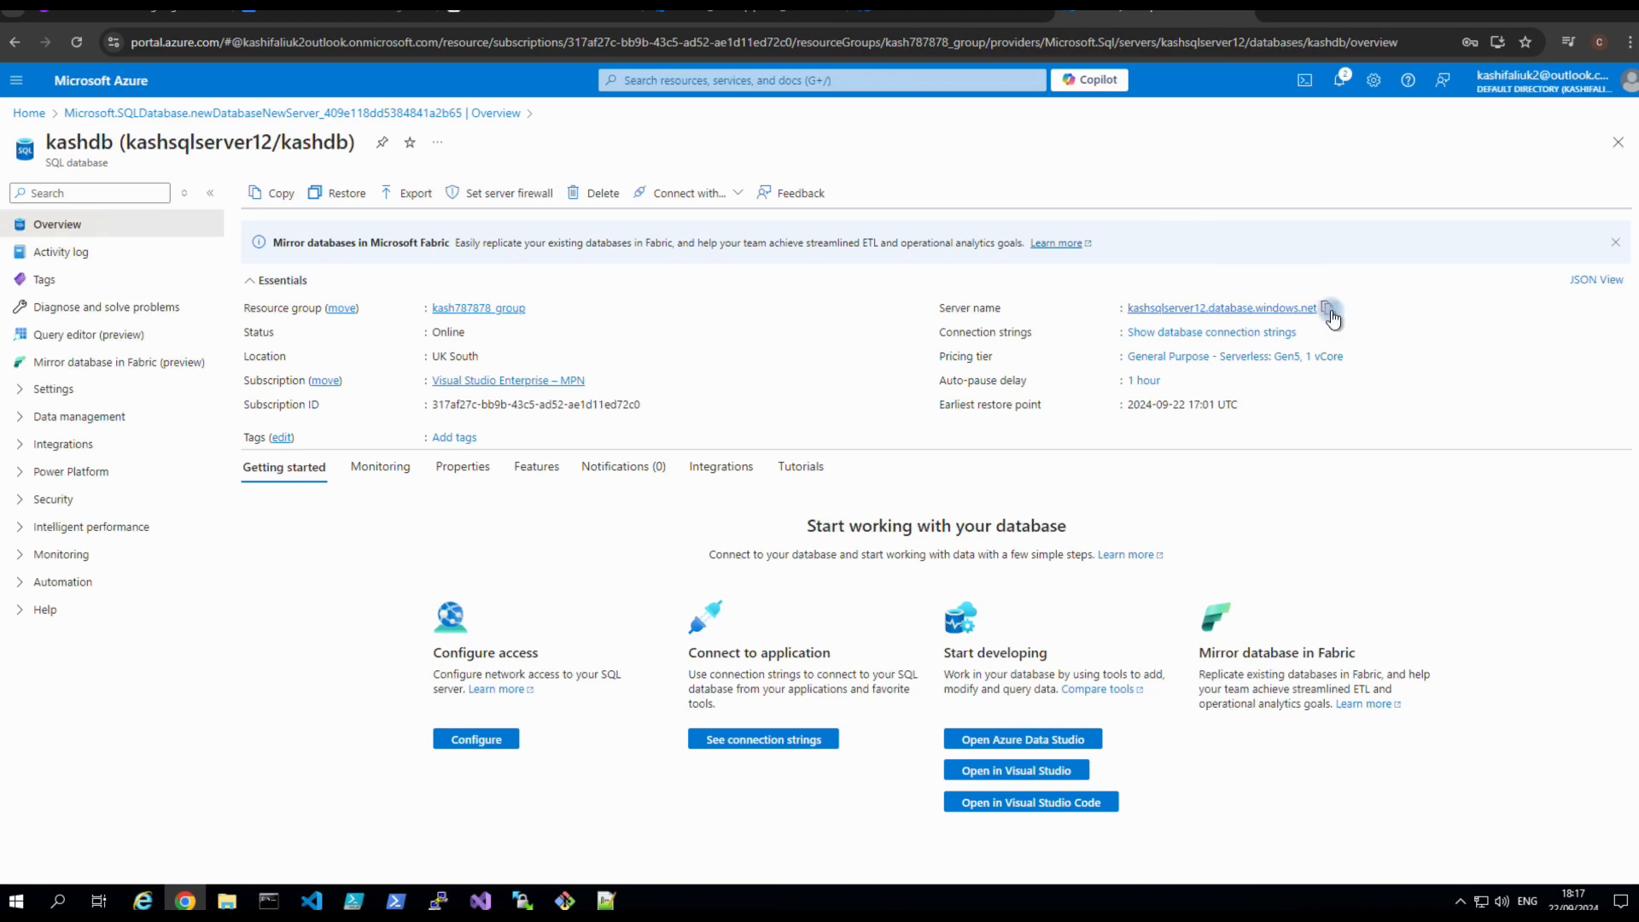
left_click(1328, 311)
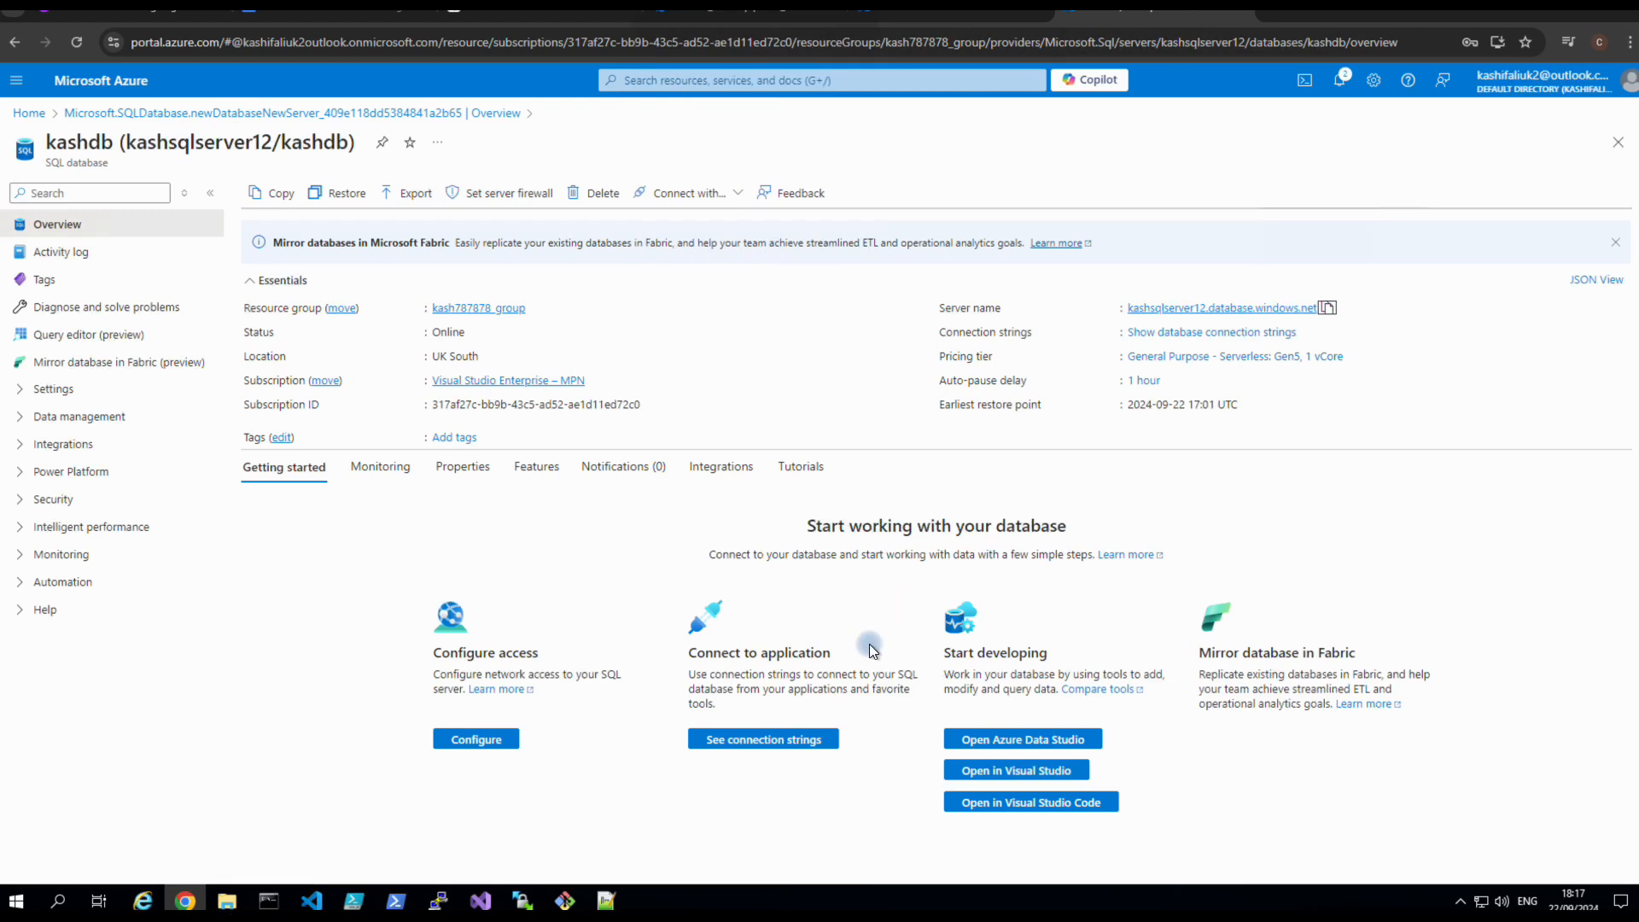
left_click(600, 901)
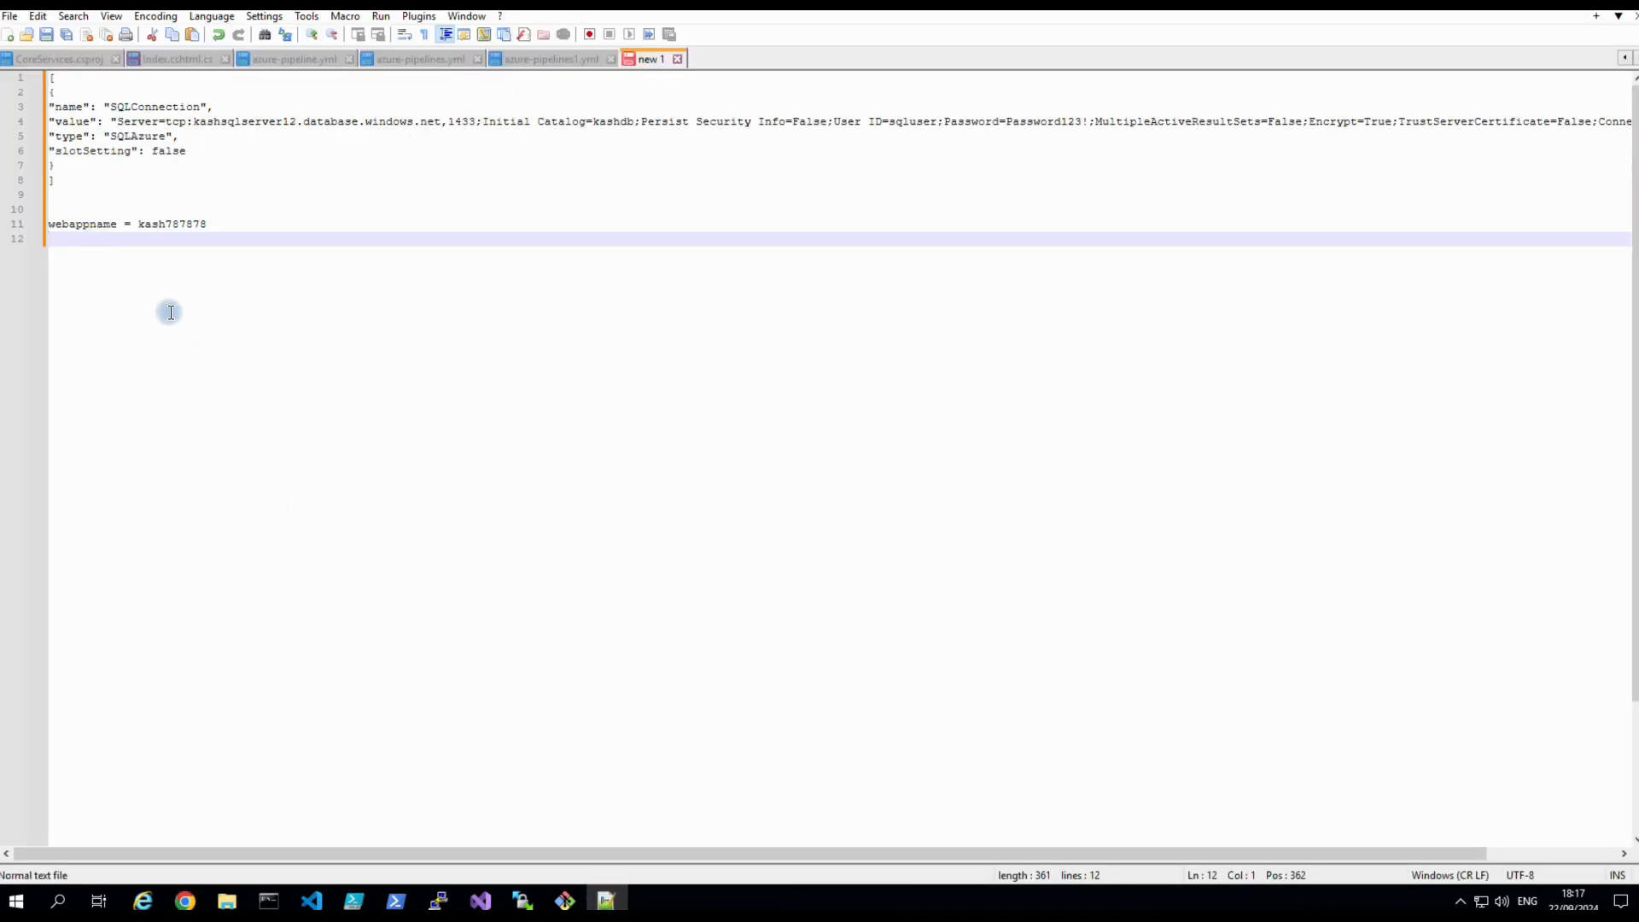
type("sw")
type("qlservername =")
key("ctrl+v")
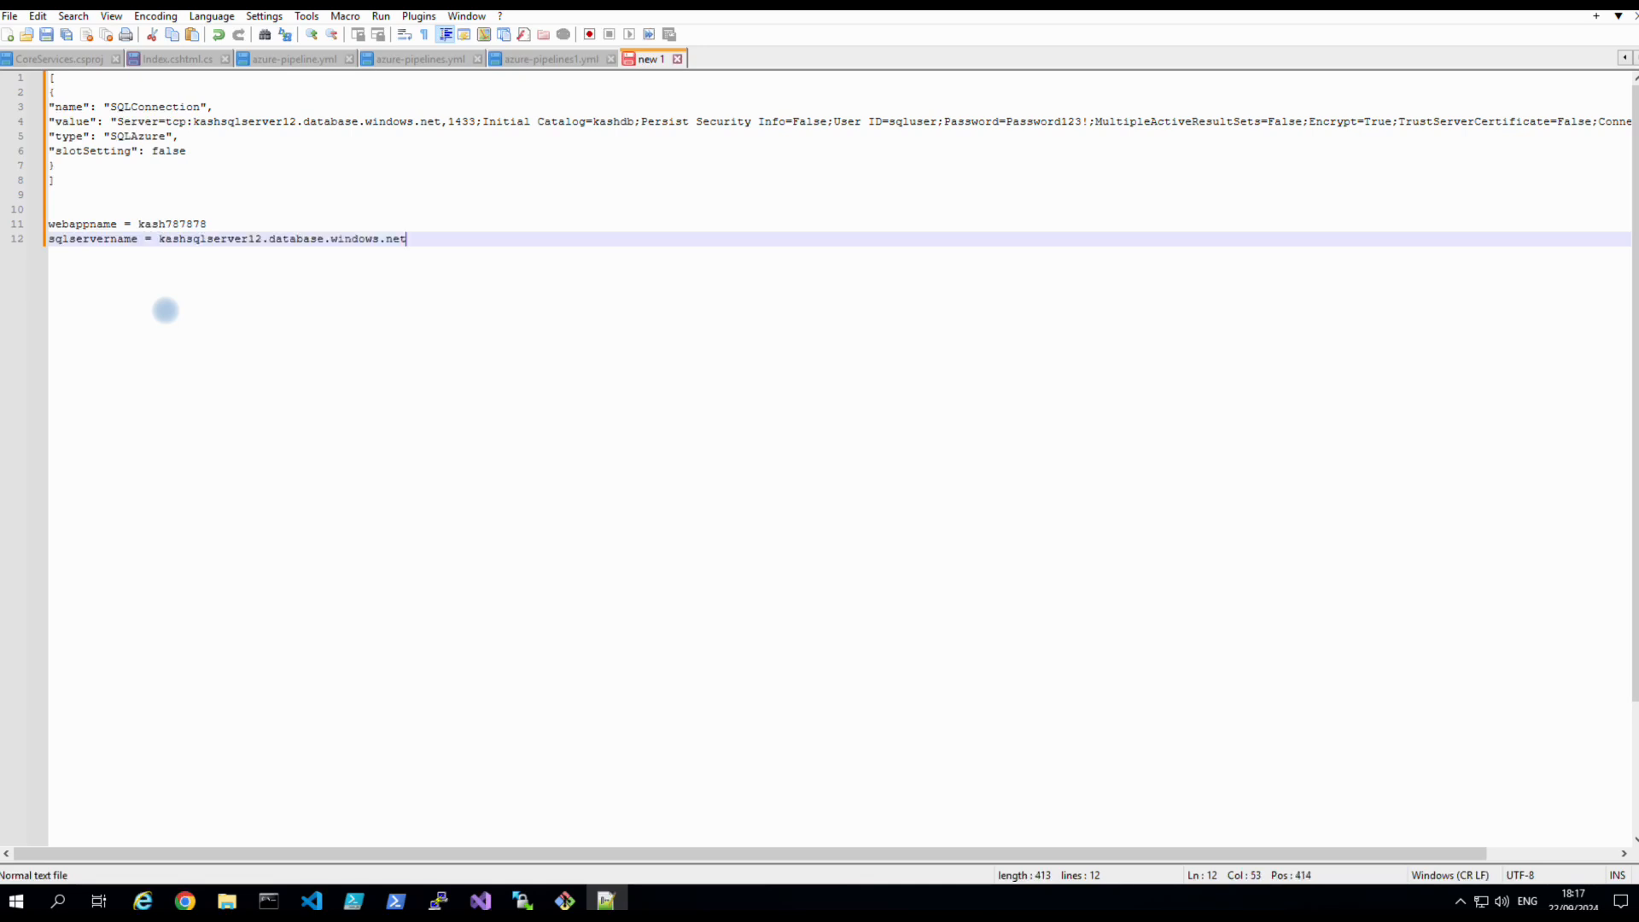
key("Return")
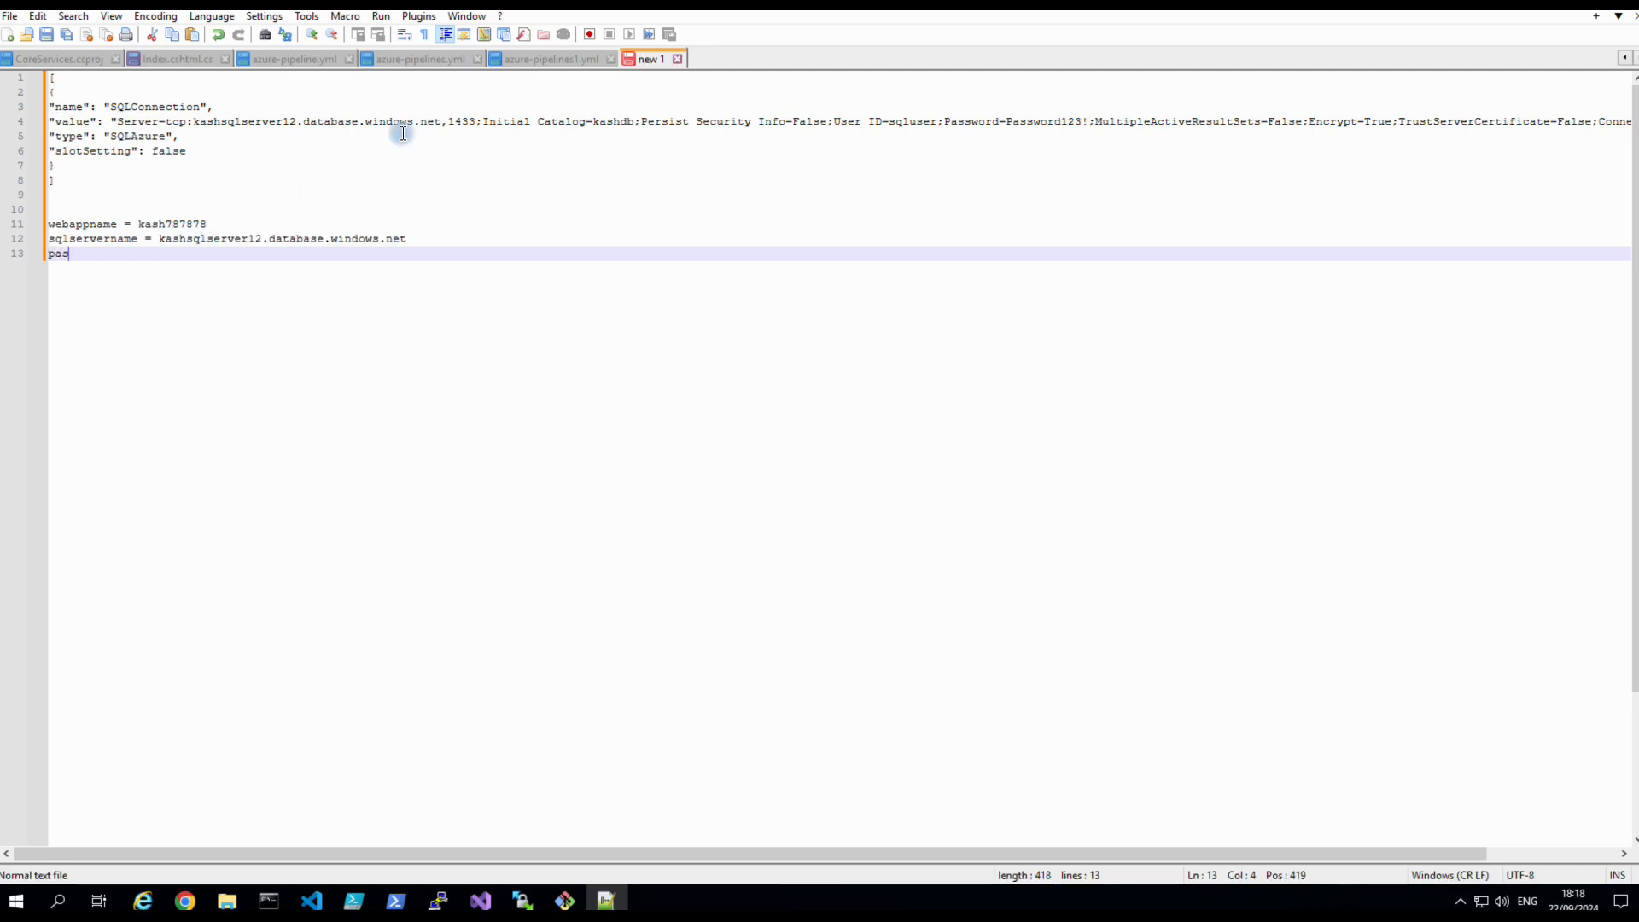
Add a dbpassword line holding the database password to the notes.
left_click(197, 903)
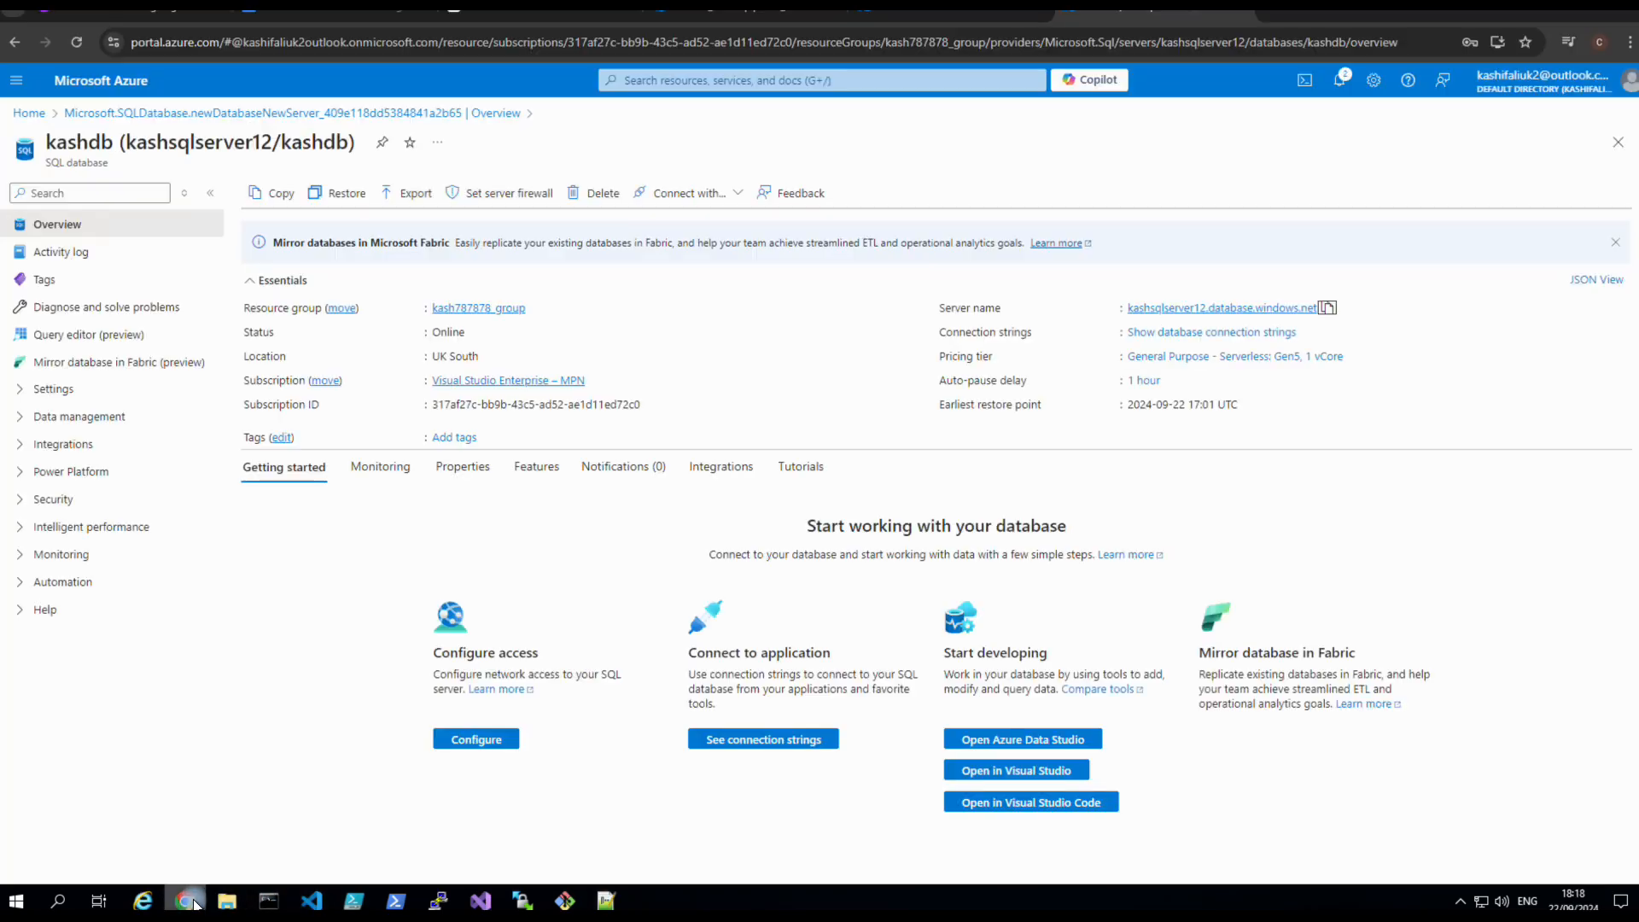
left_click(768, 23)
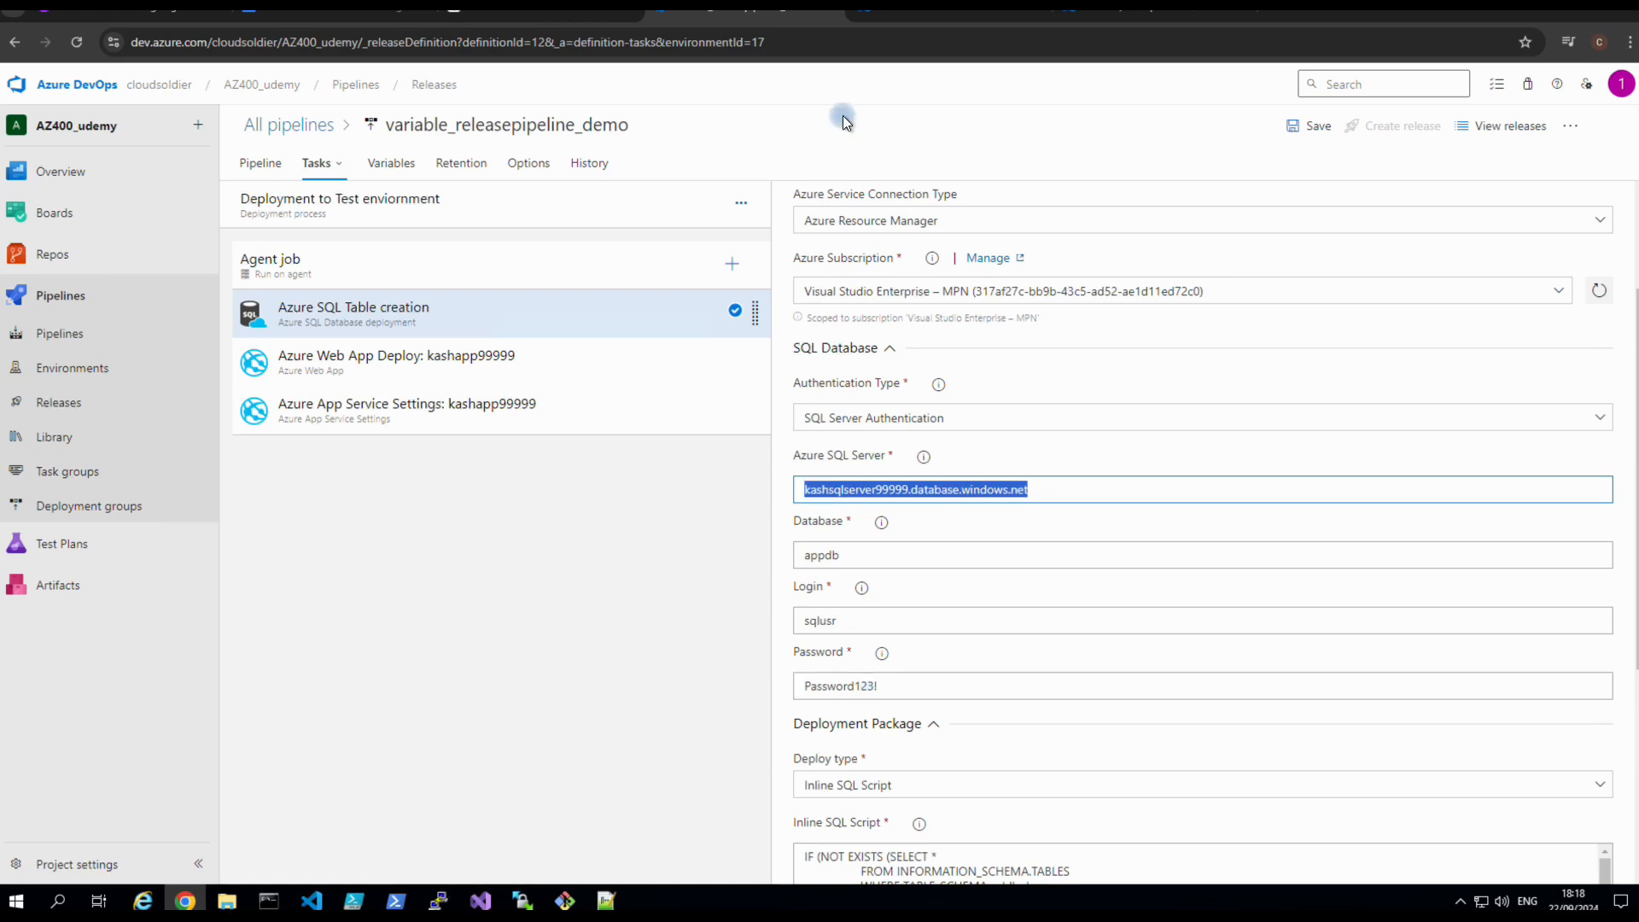
left_click(605, 899)
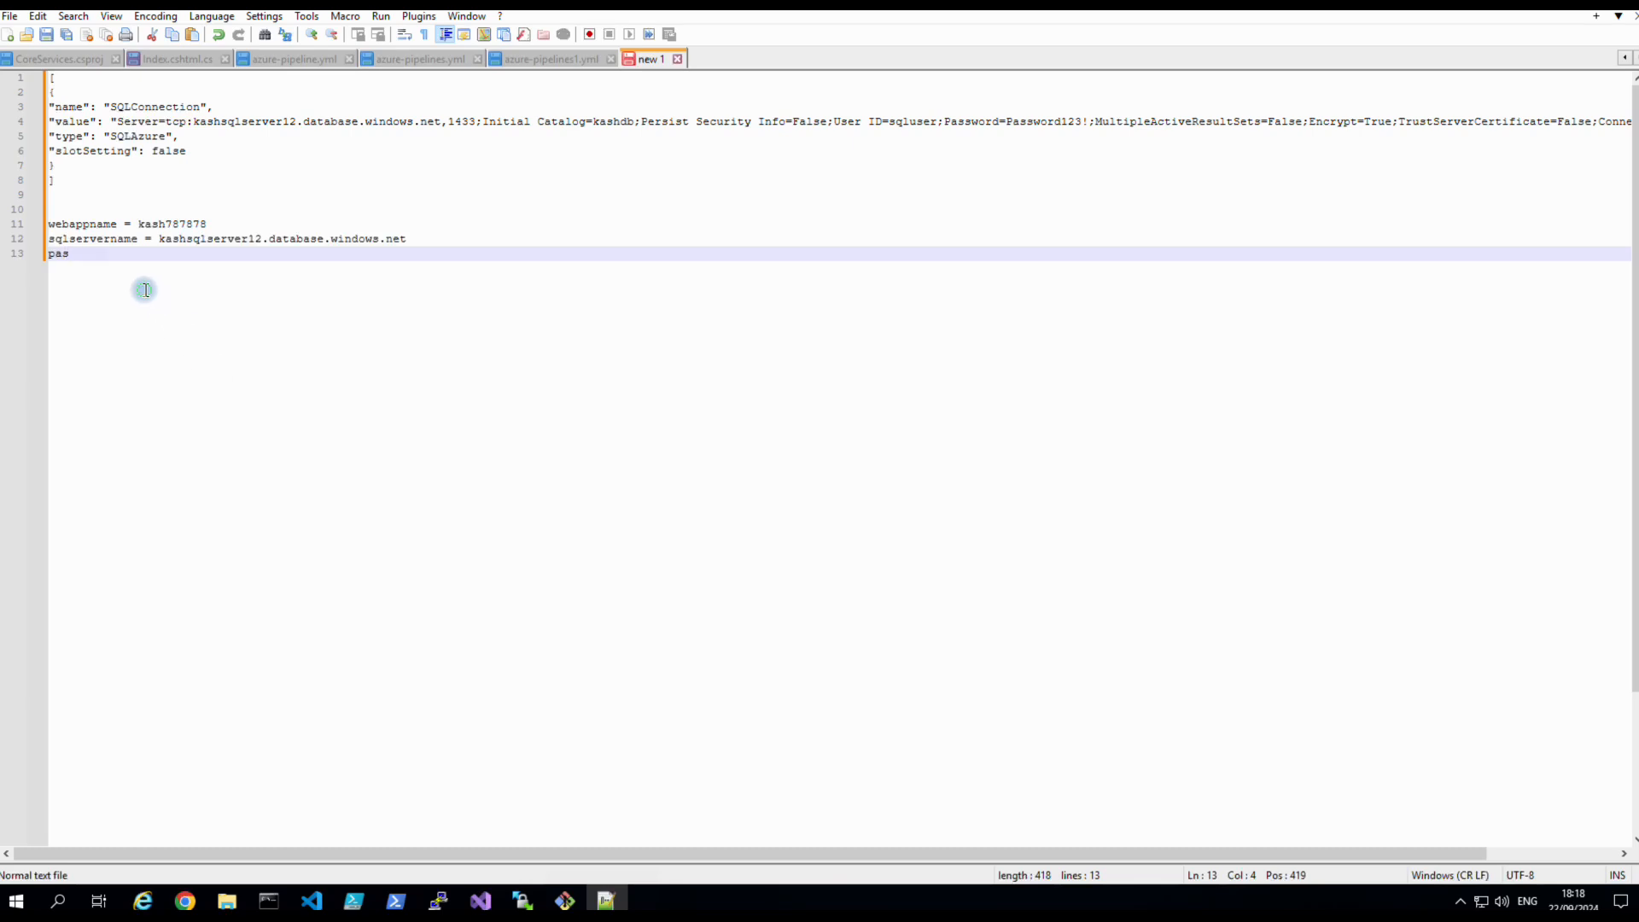
type("d")
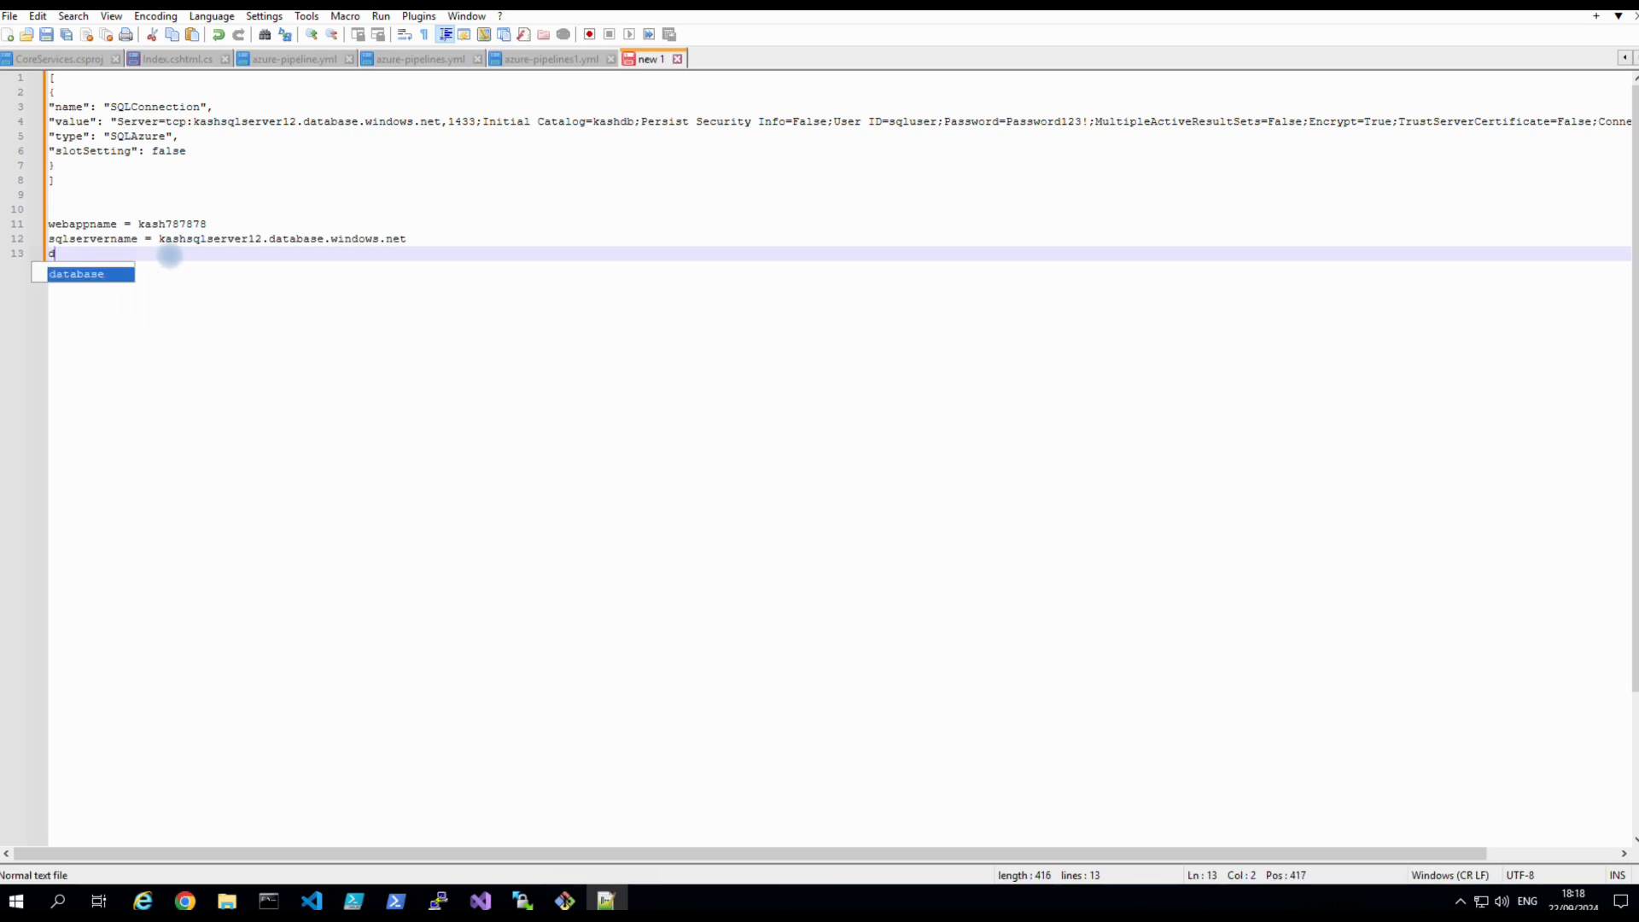
type("bpassword")
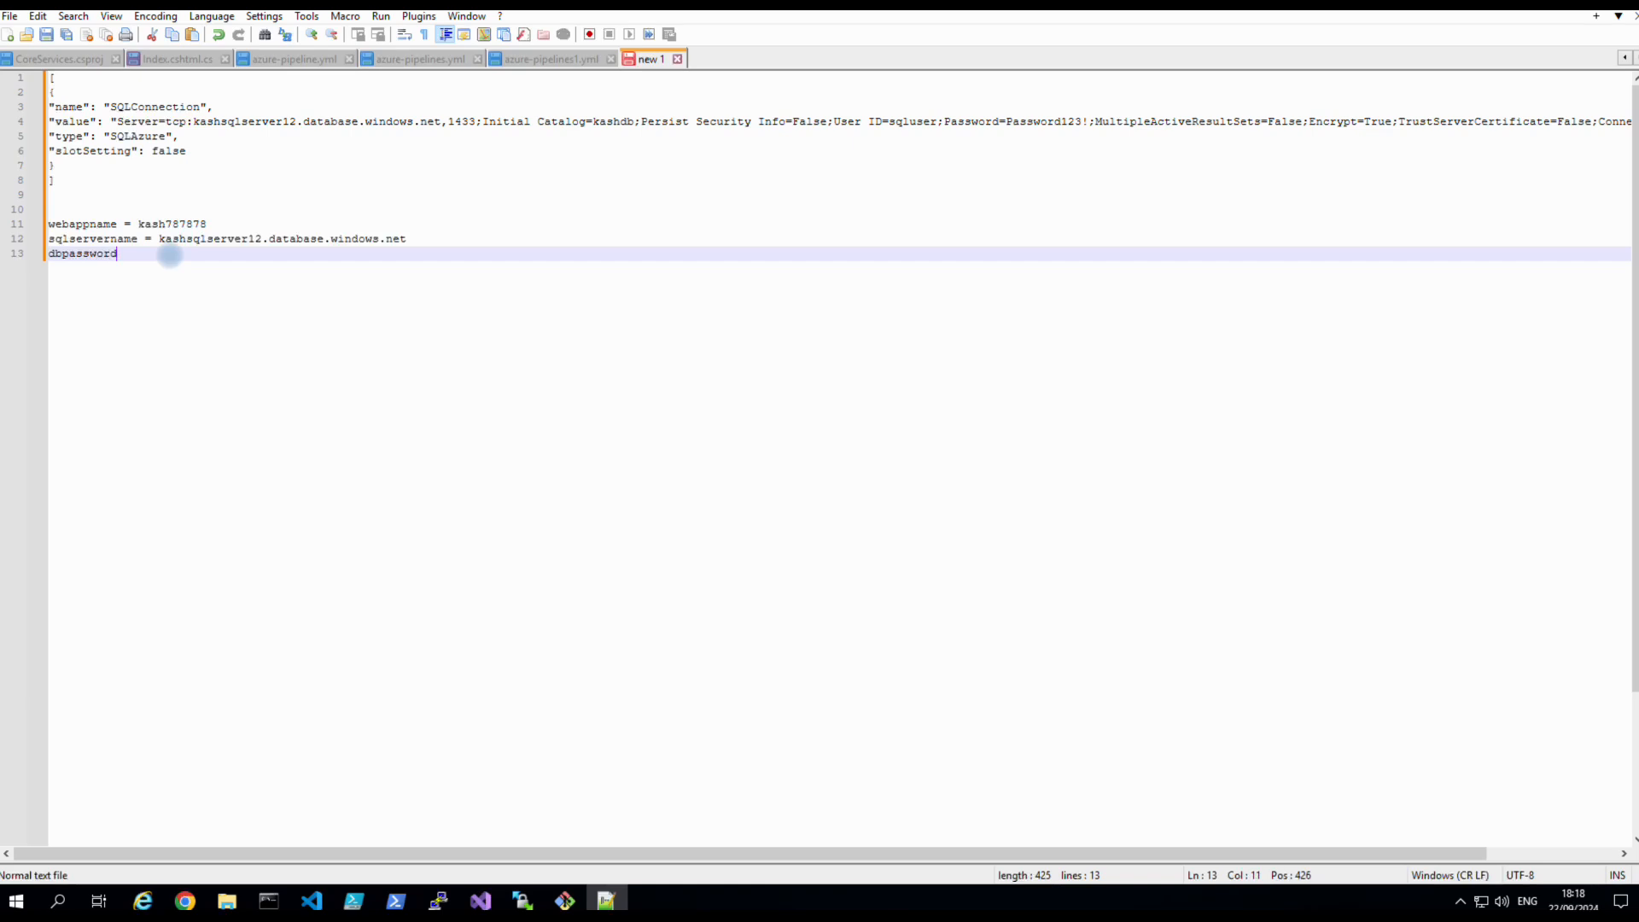
type(" = Pass")
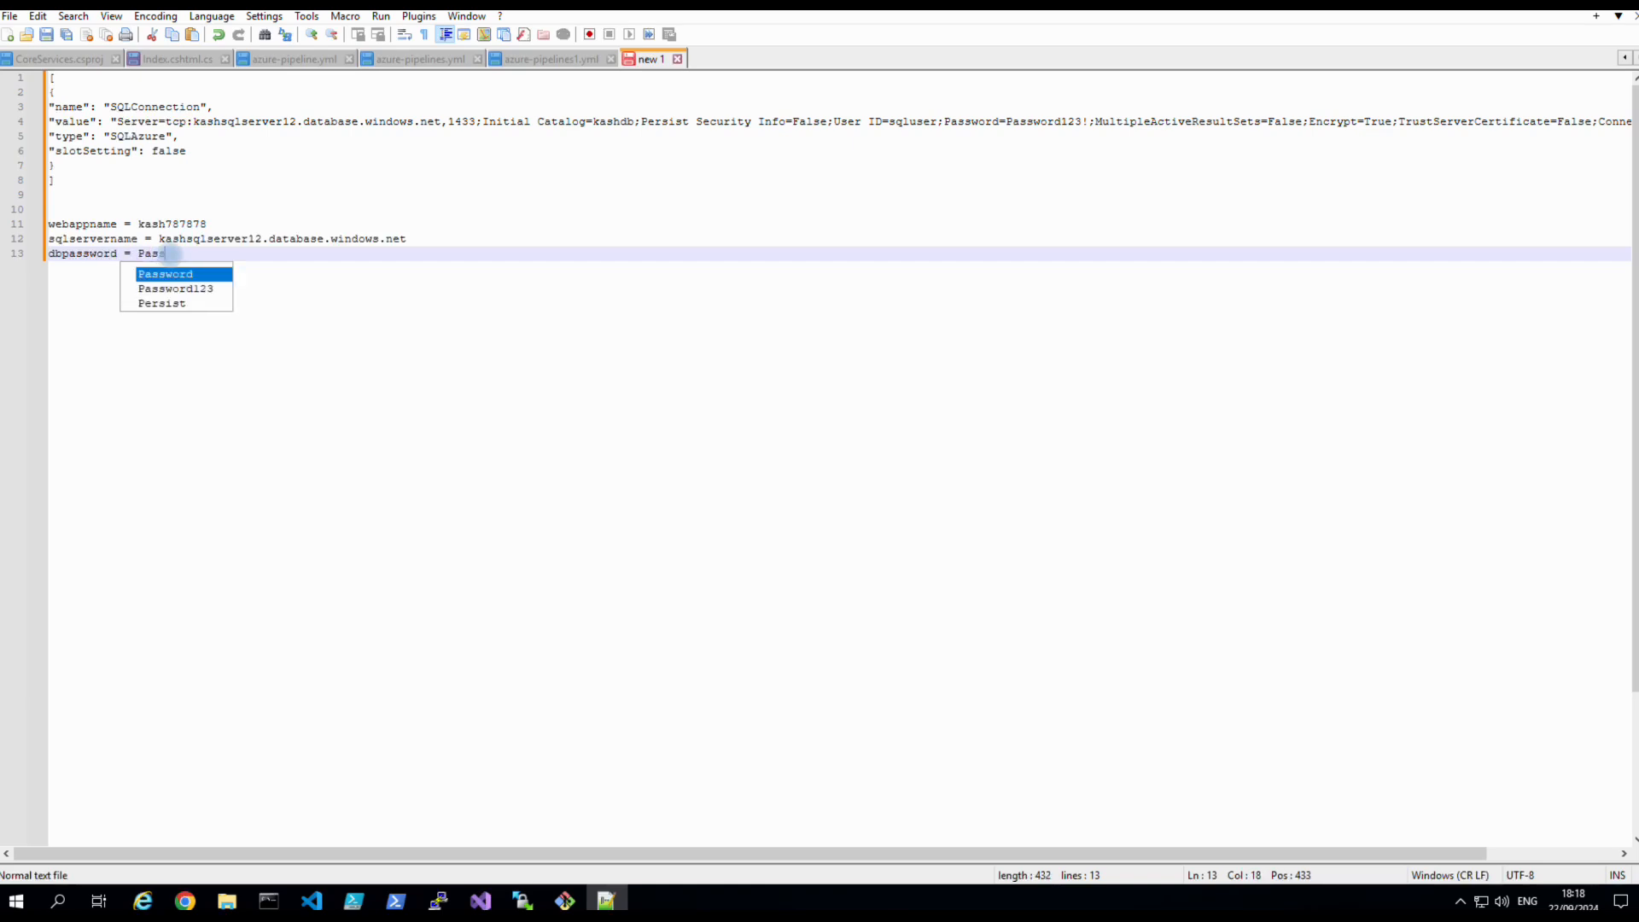
type("word123!")
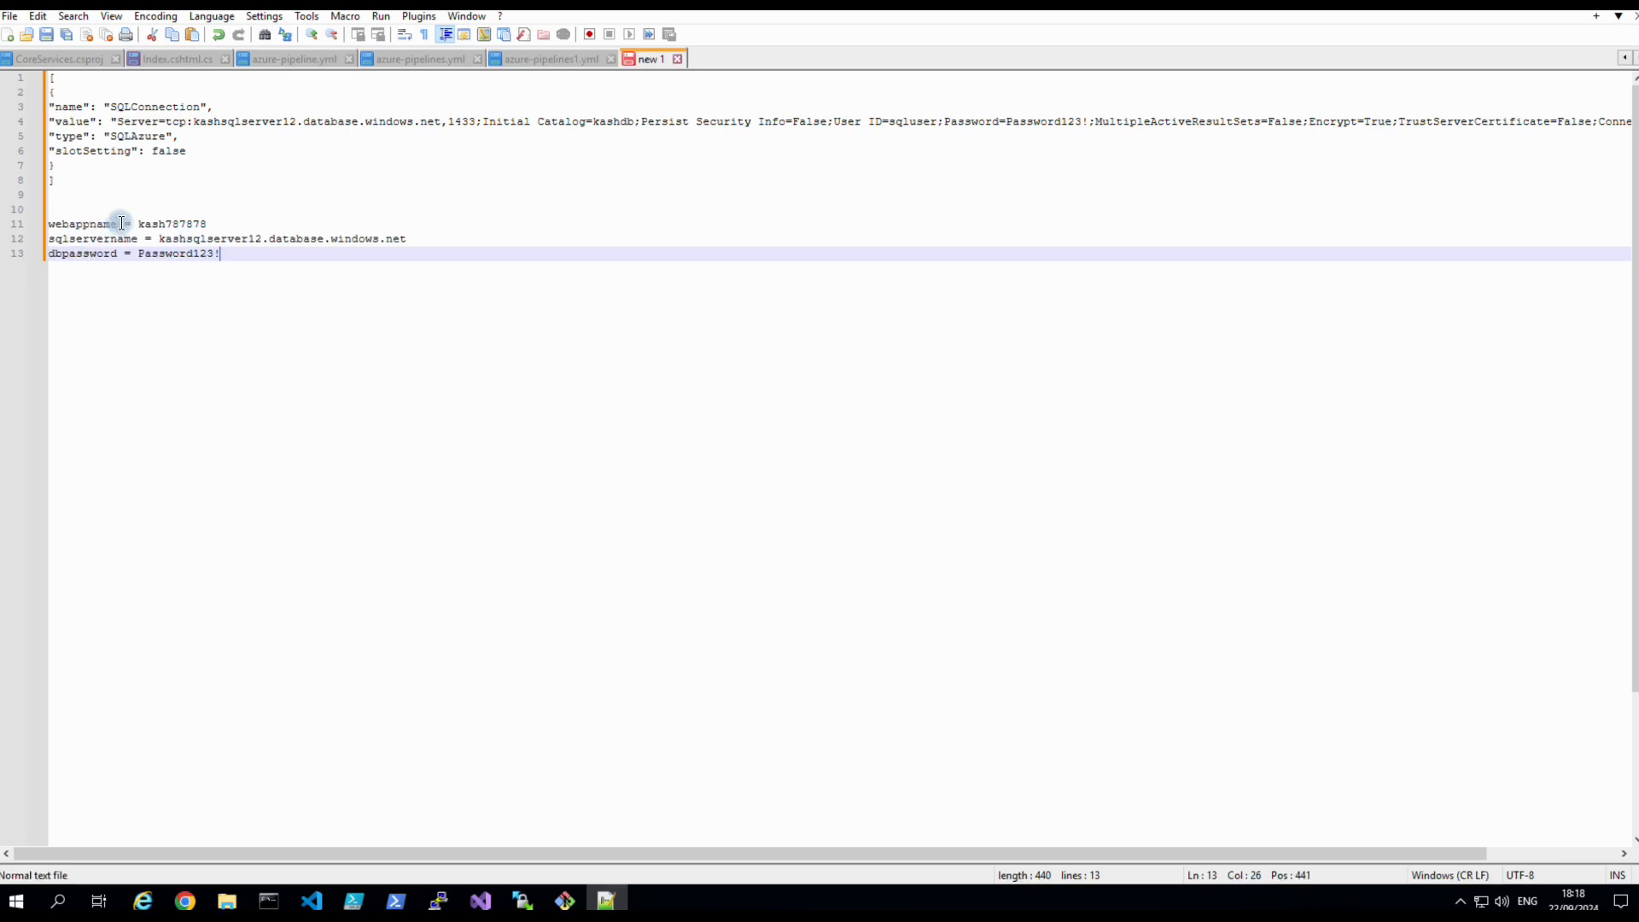
Copy the variable name webappname from the notes and return to Azure DevOps.
left_click_drag(121, 224, 47, 224)
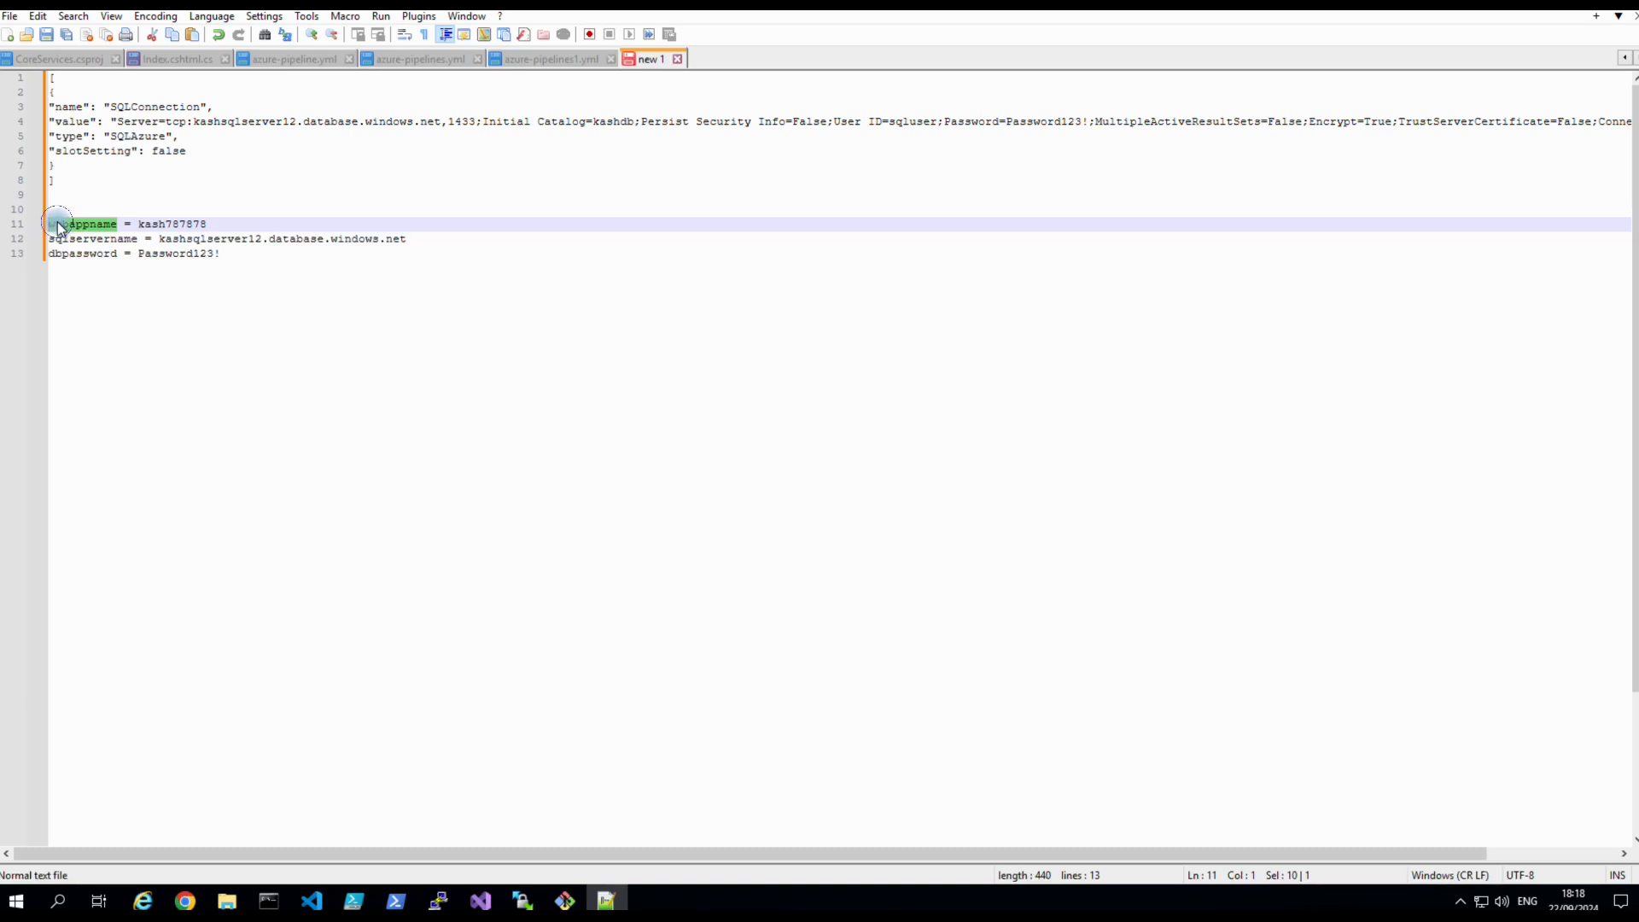
right_click(58, 227)
left_click(91, 254)
left_click(185, 902)
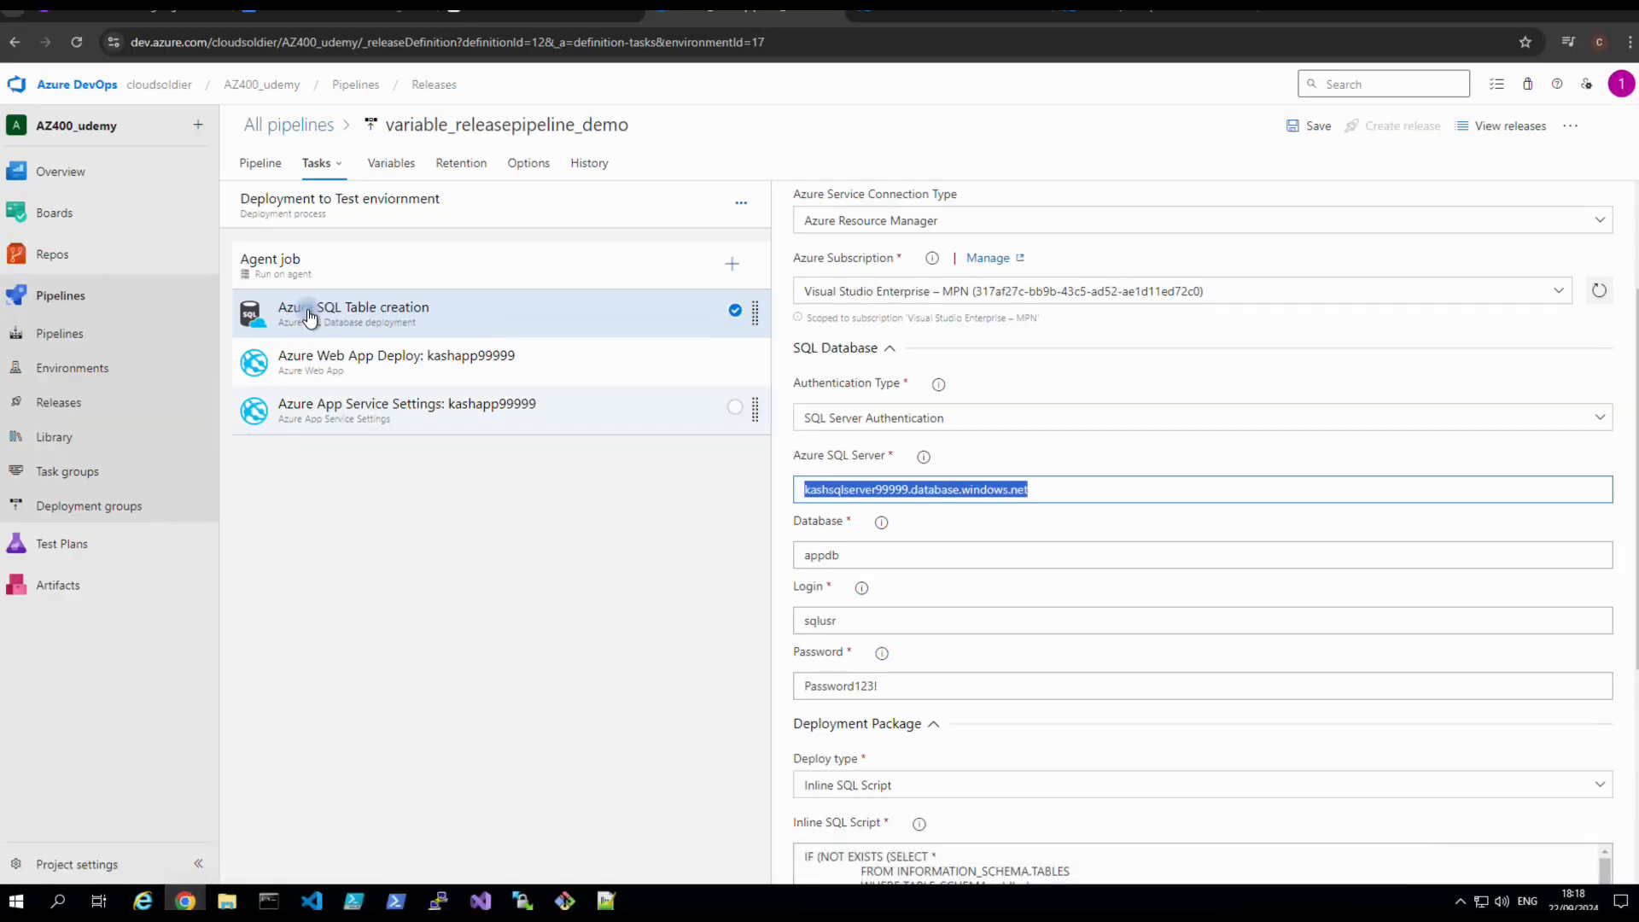
Add the pipeline variable webappname with value kash787878 copied from the notes.
left_click(388, 169)
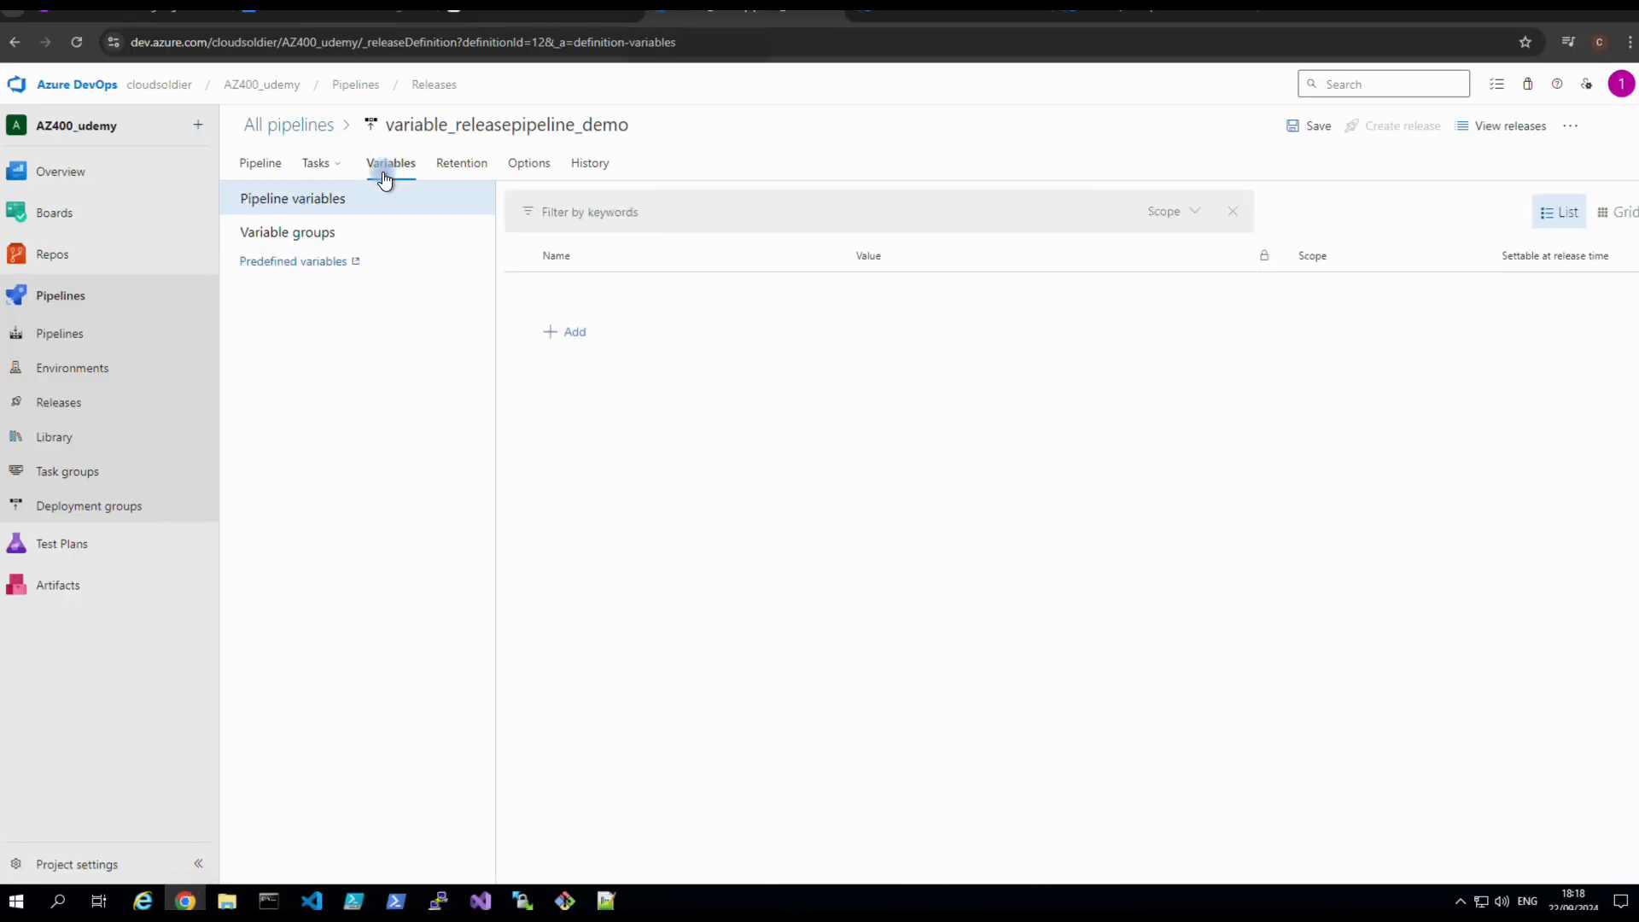
left_click(578, 334)
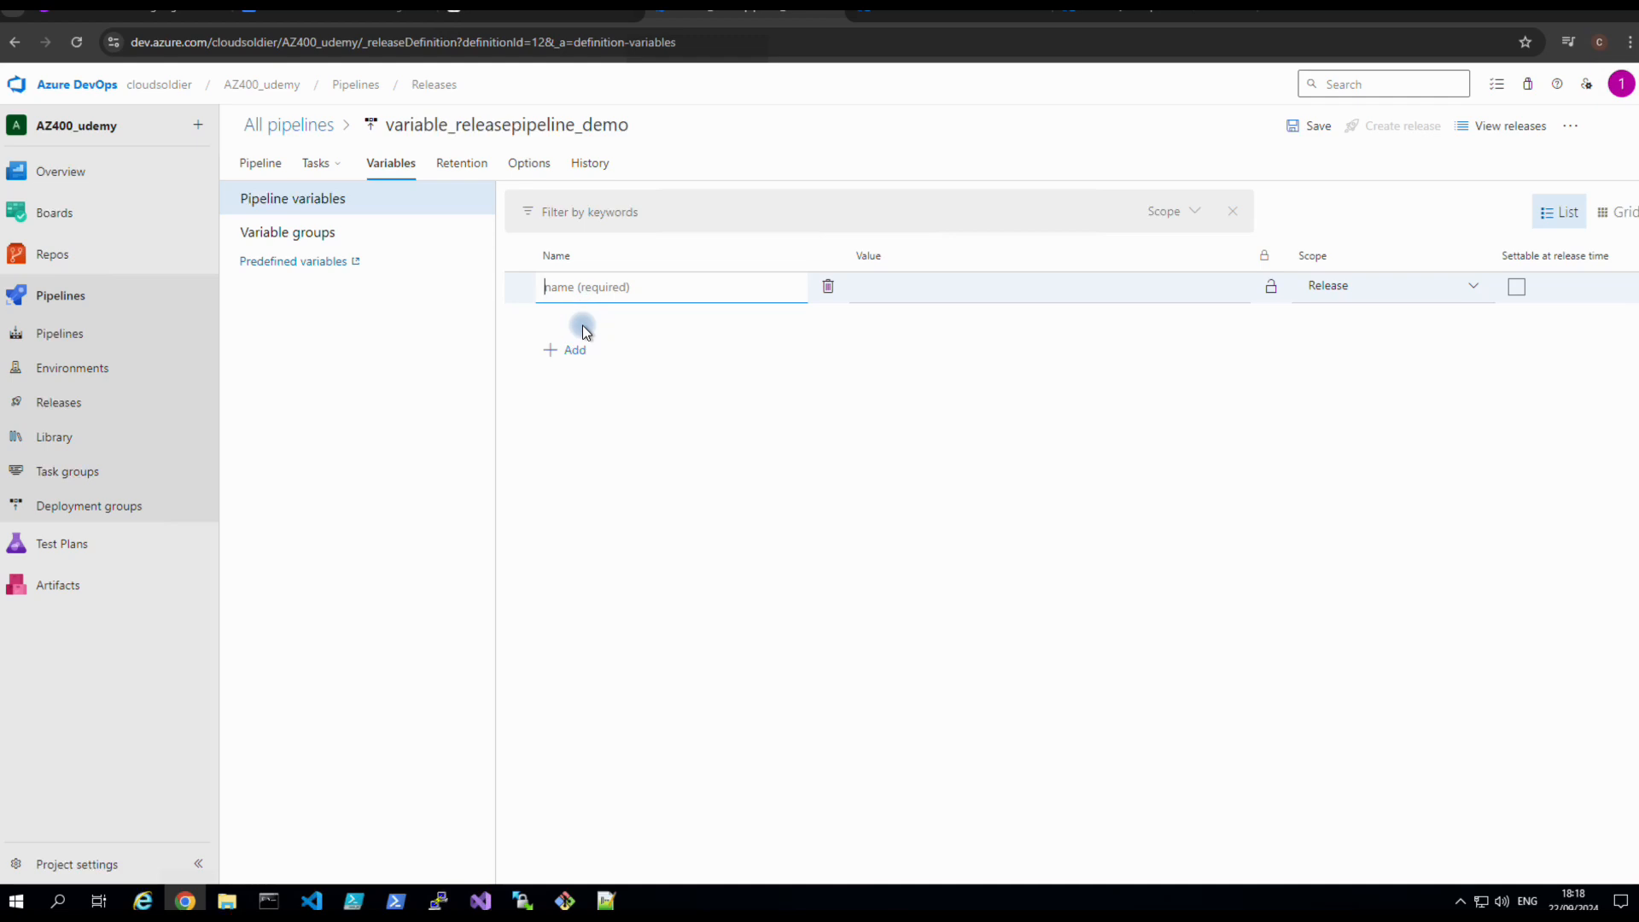
type("webappname")
left_click(879, 290)
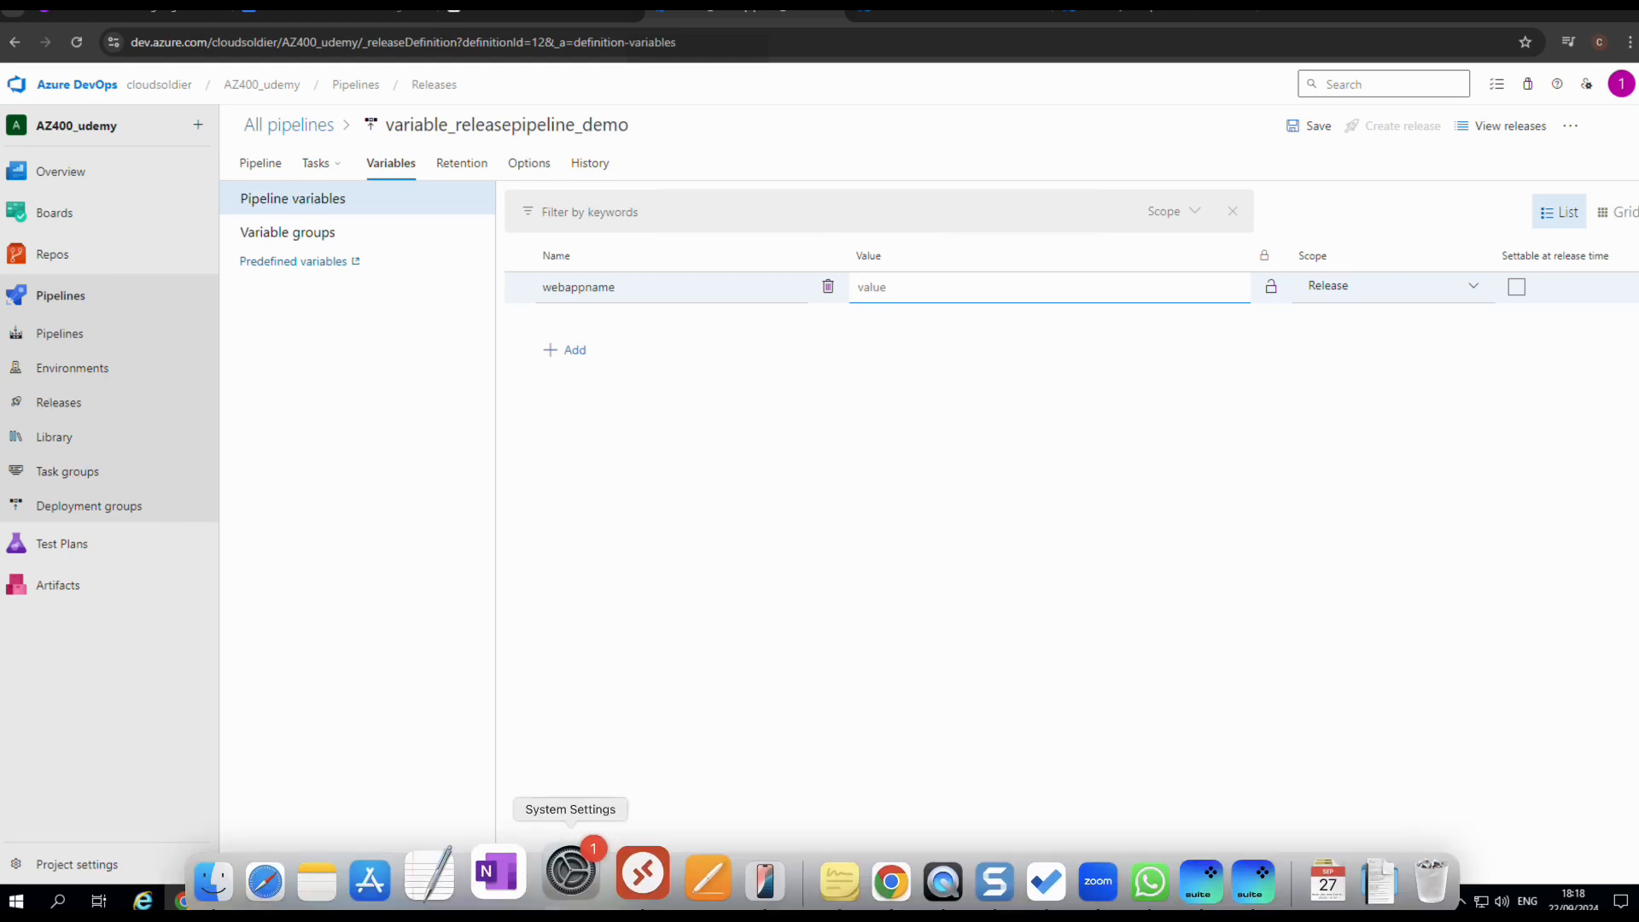
left_click(606, 901)
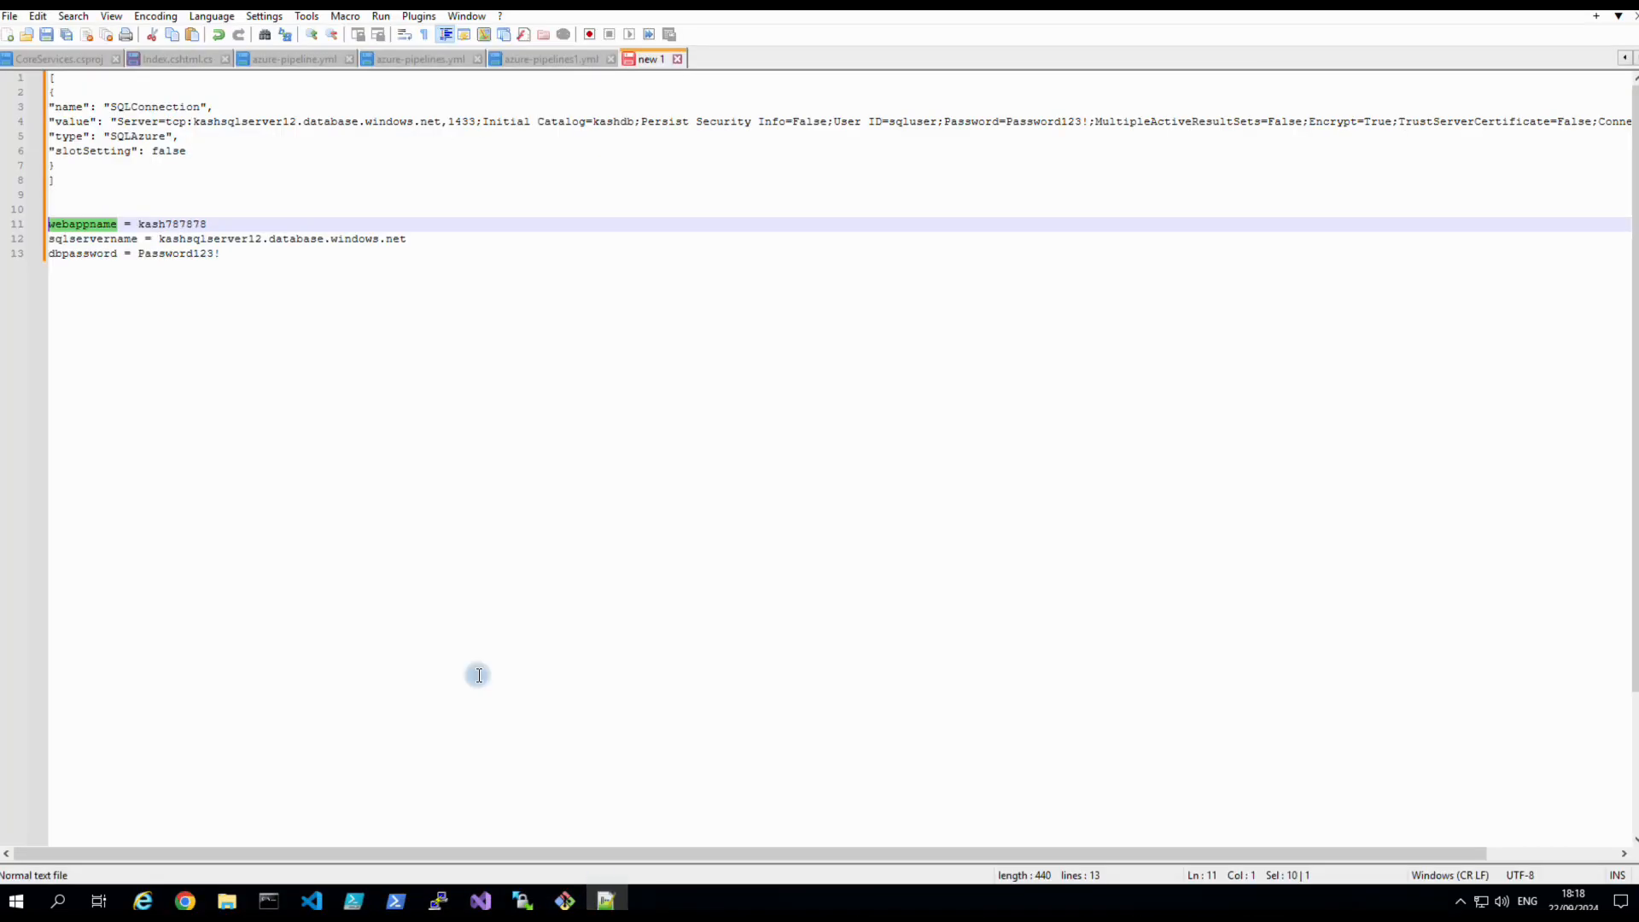
left_click_drag(139, 224, 207, 224)
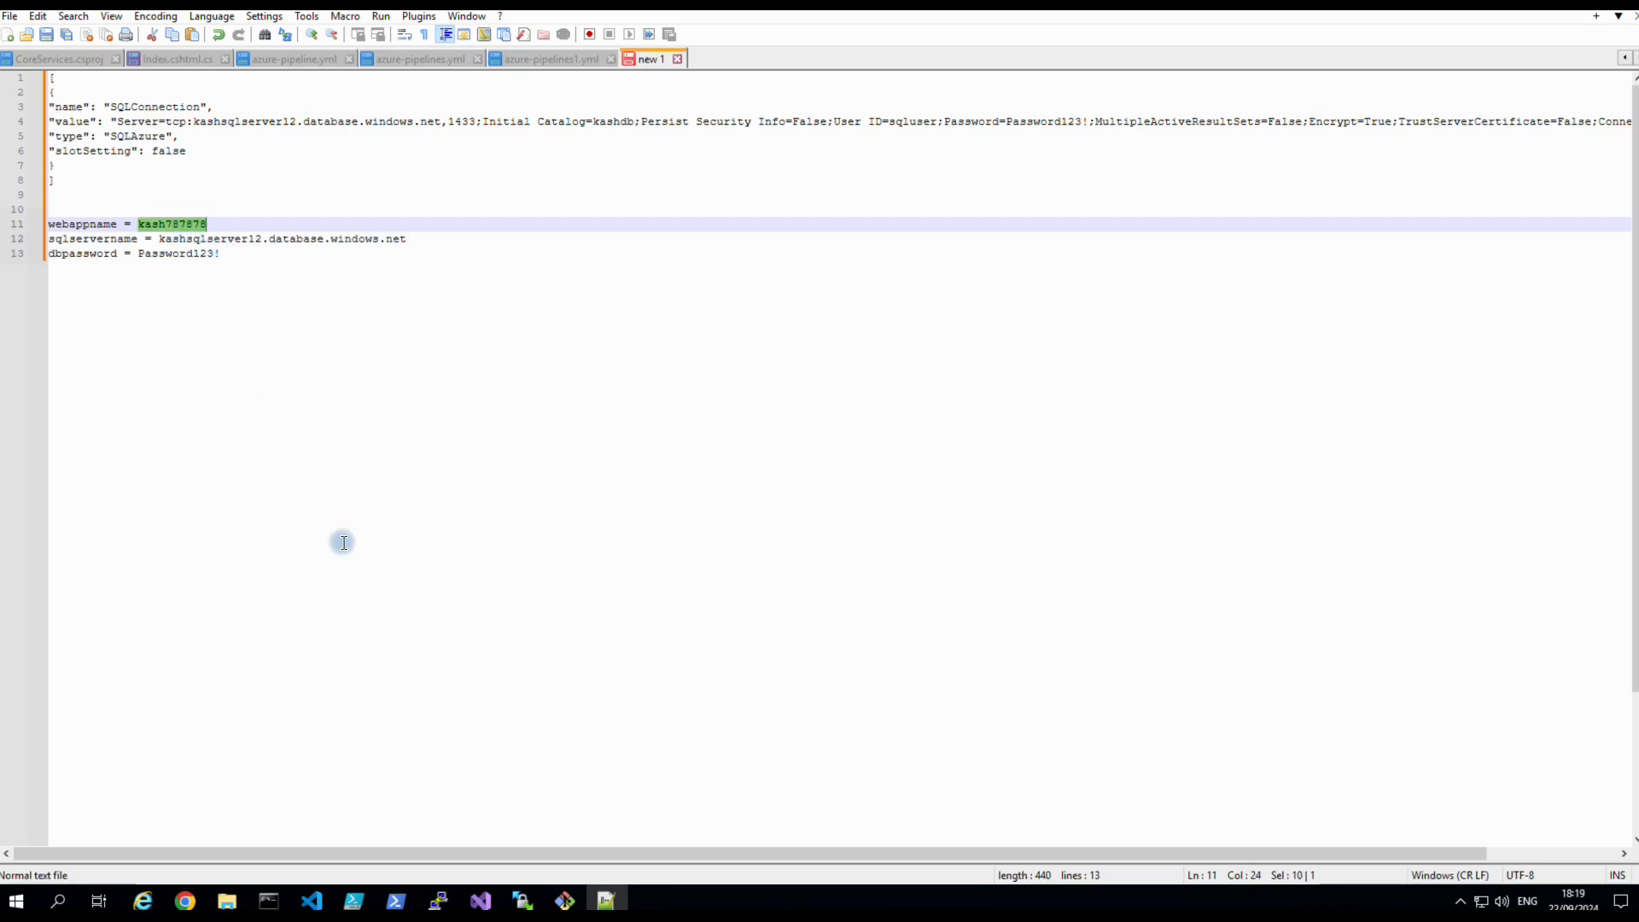
left_click(185, 901)
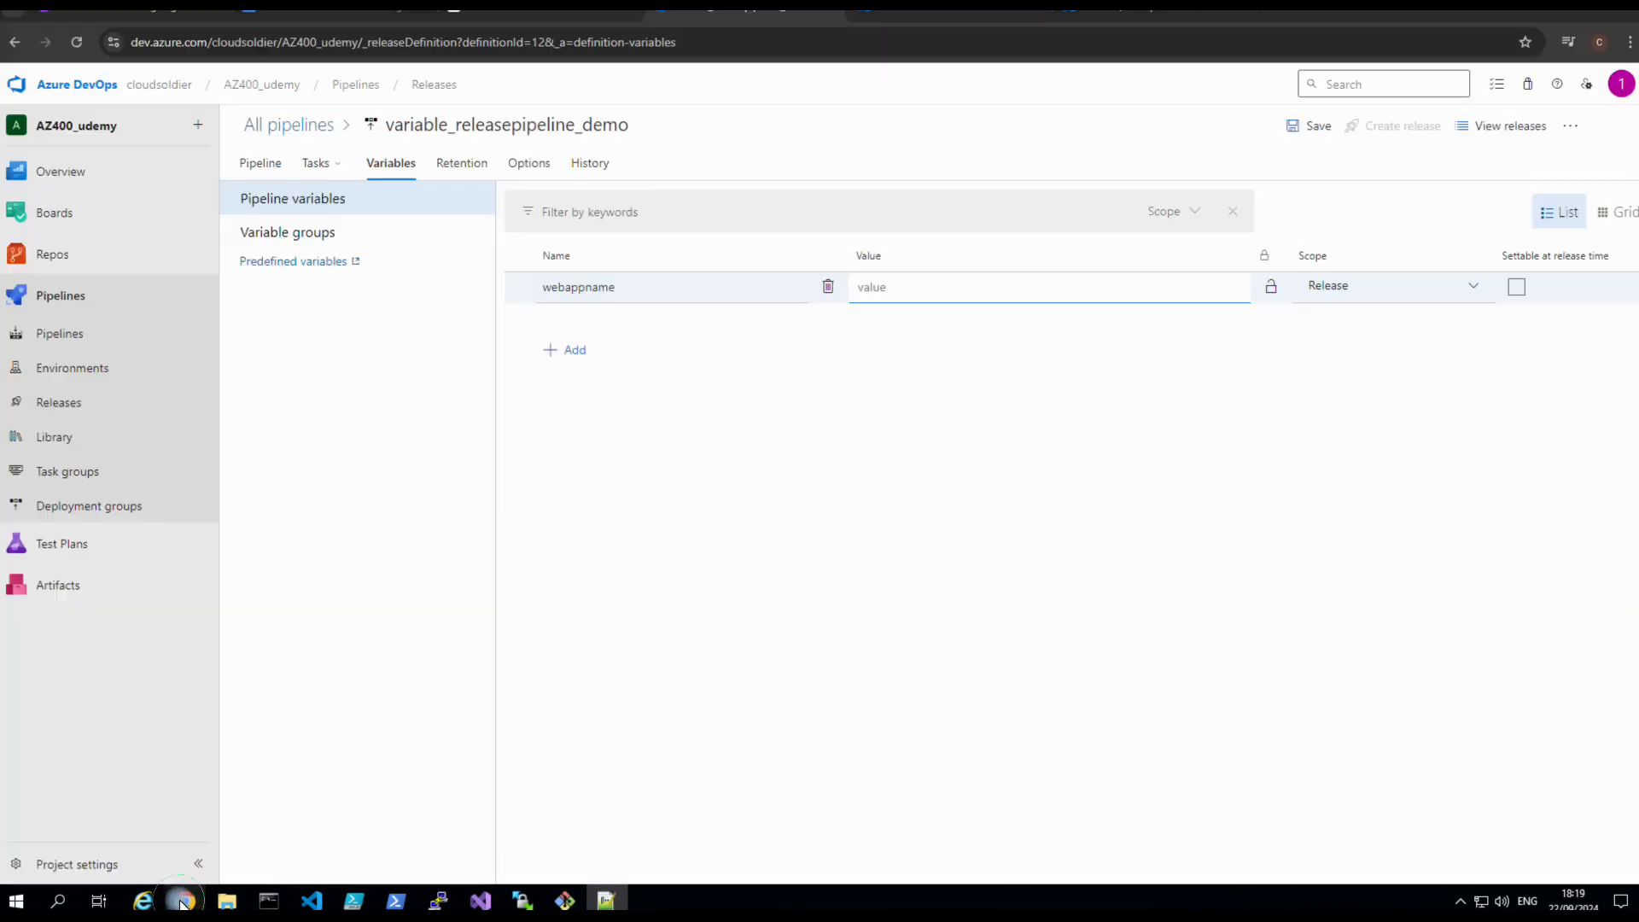
right_click(875, 292)
left_click(906, 461)
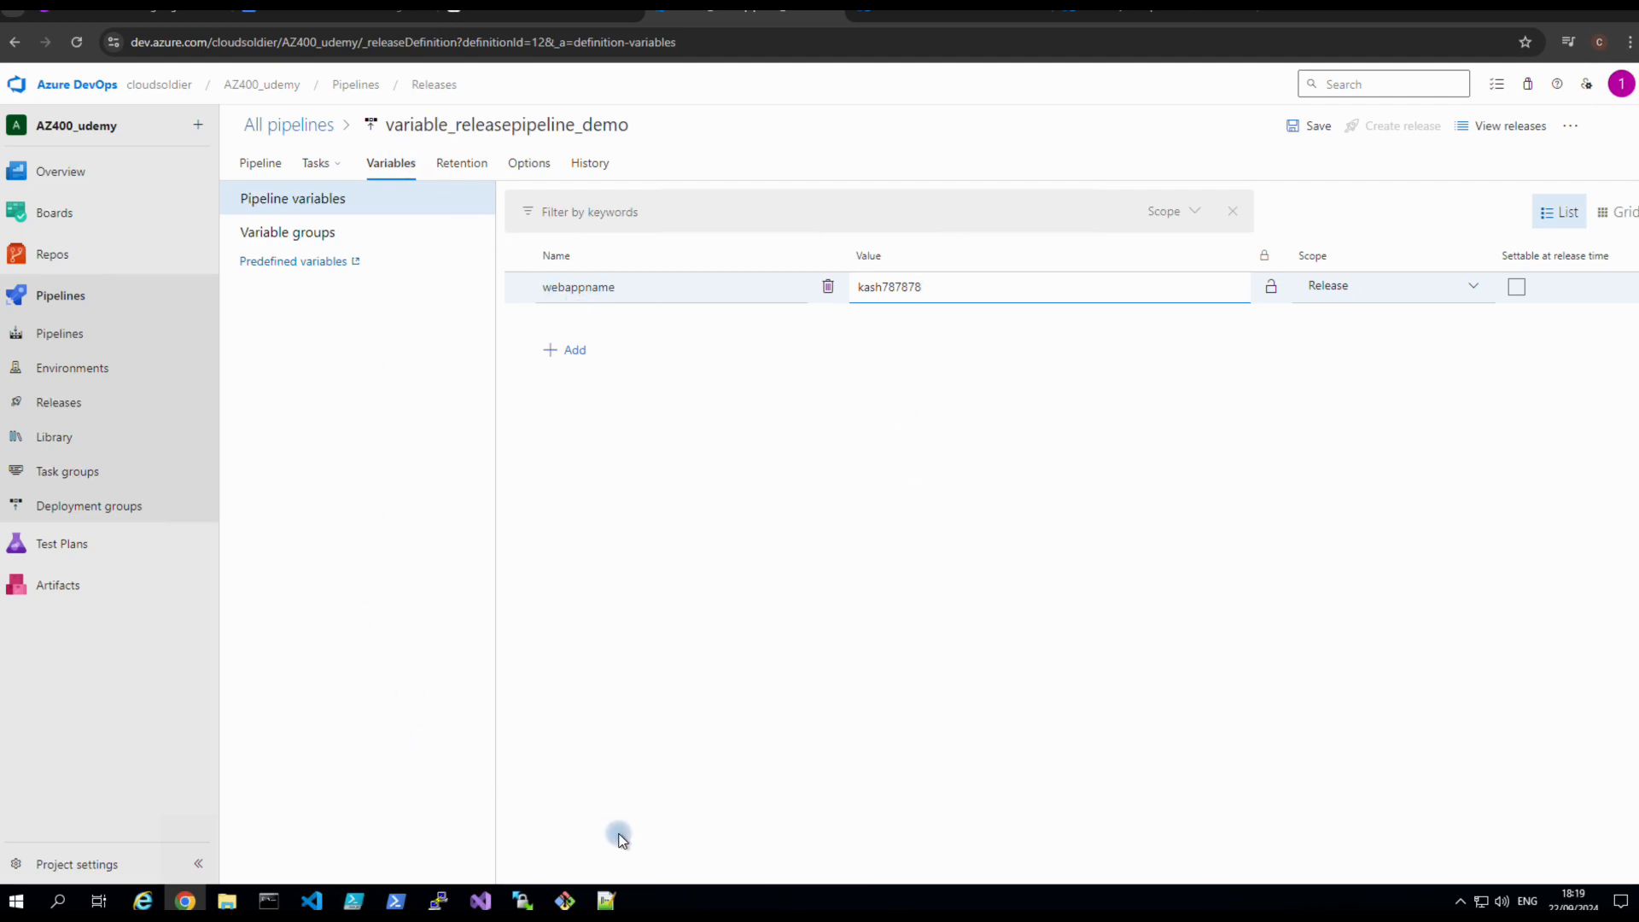
Rename sqlservername to sqlfqdnname in the notes and copy the new name.
left_click(606, 900)
left_click(212, 280)
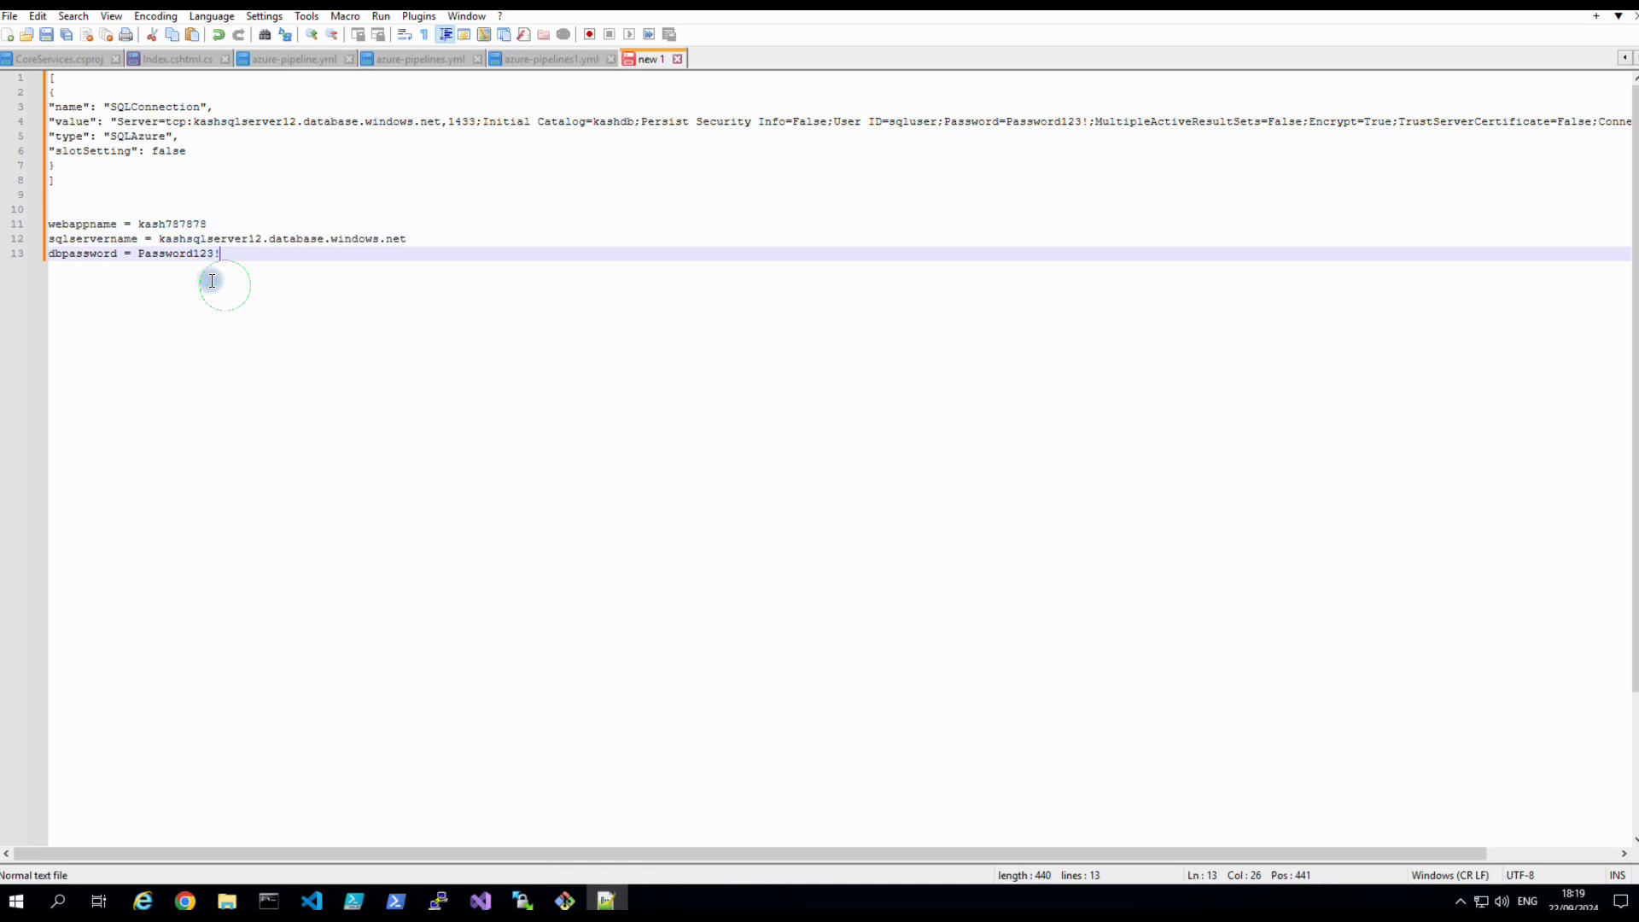
left_click_drag(138, 239, 49, 239)
right_click(54, 239)
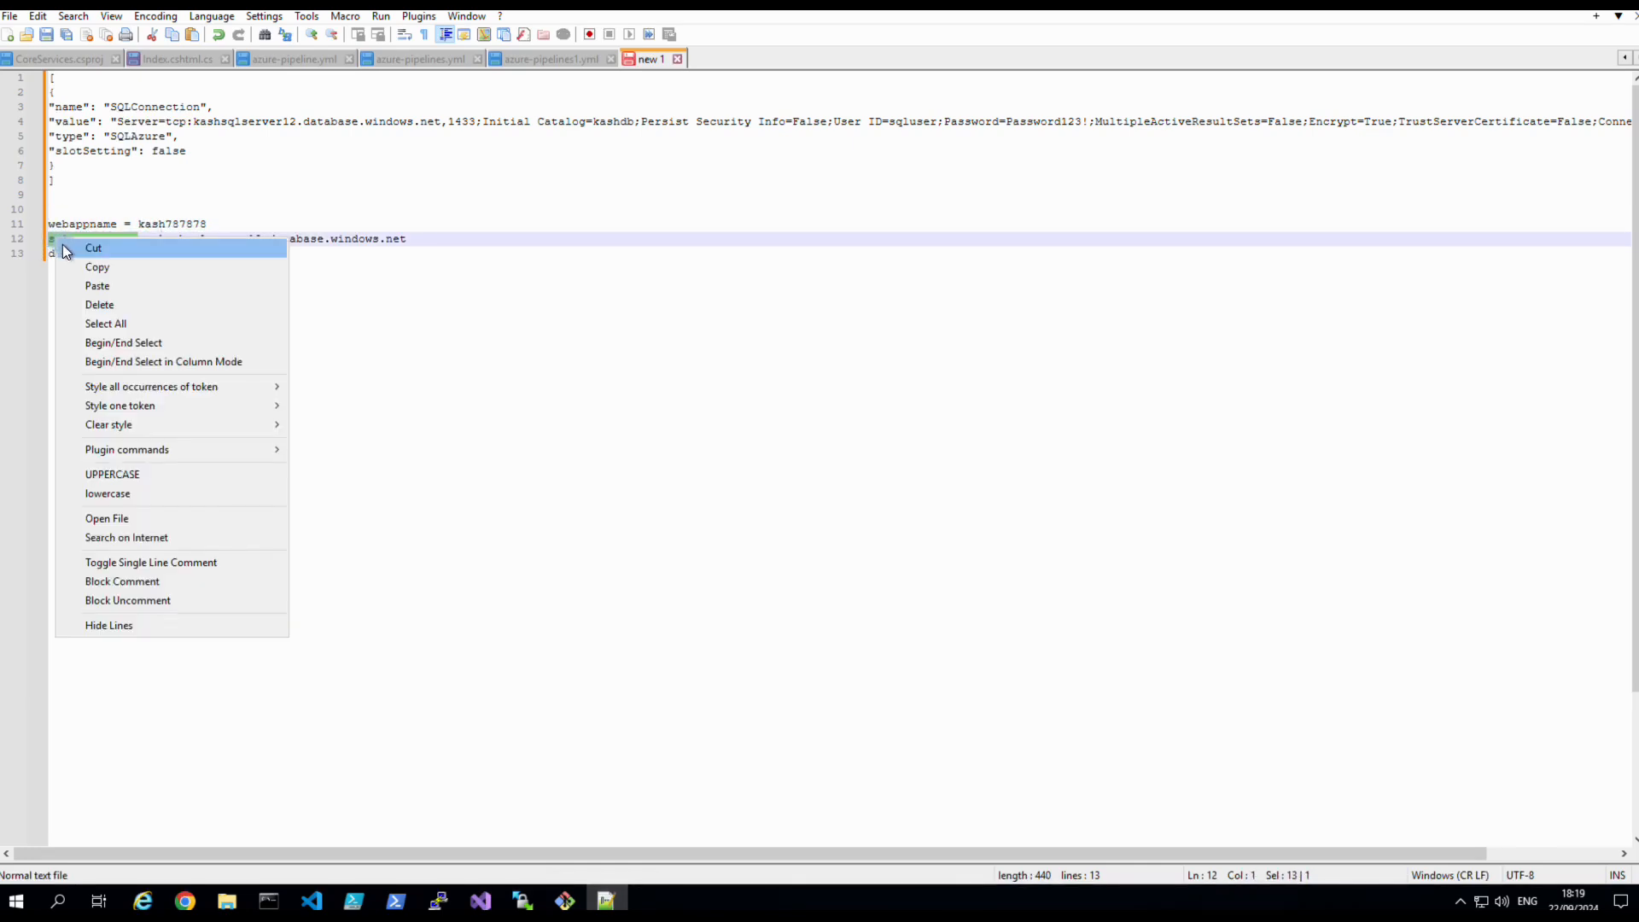
left_click(432, 395)
left_click(137, 239)
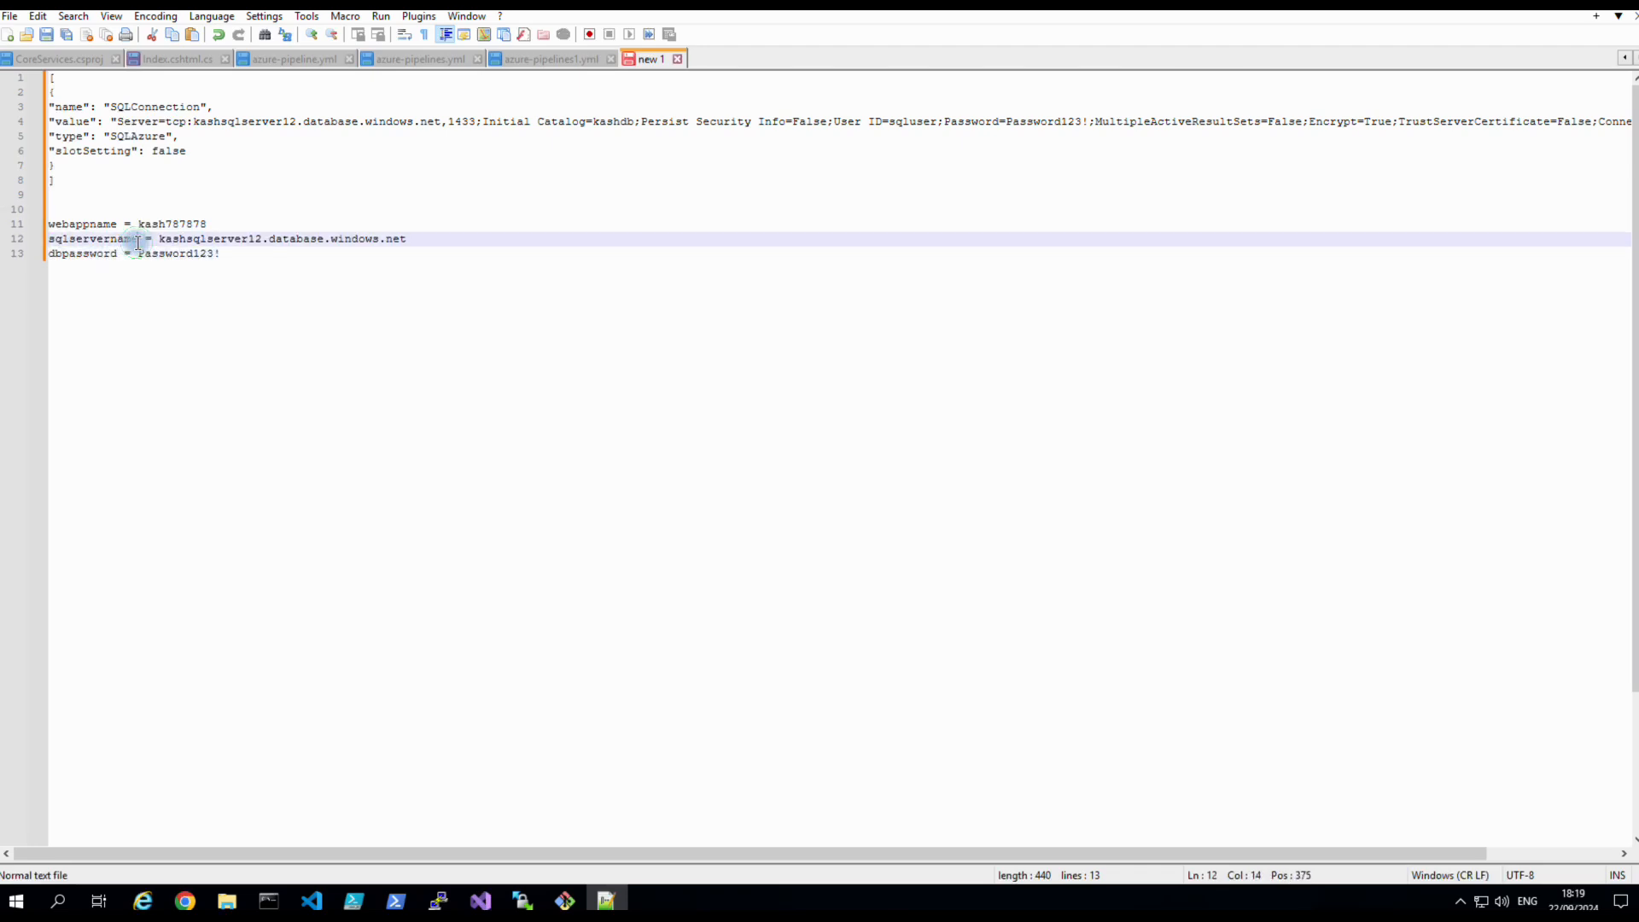
left_click(105, 239)
left_click(113, 241)
key("BackSpace")
key("BackSpace")
key("BackSpace")
key("BackSpace")
key("BackSpace")
key("BackSpace")
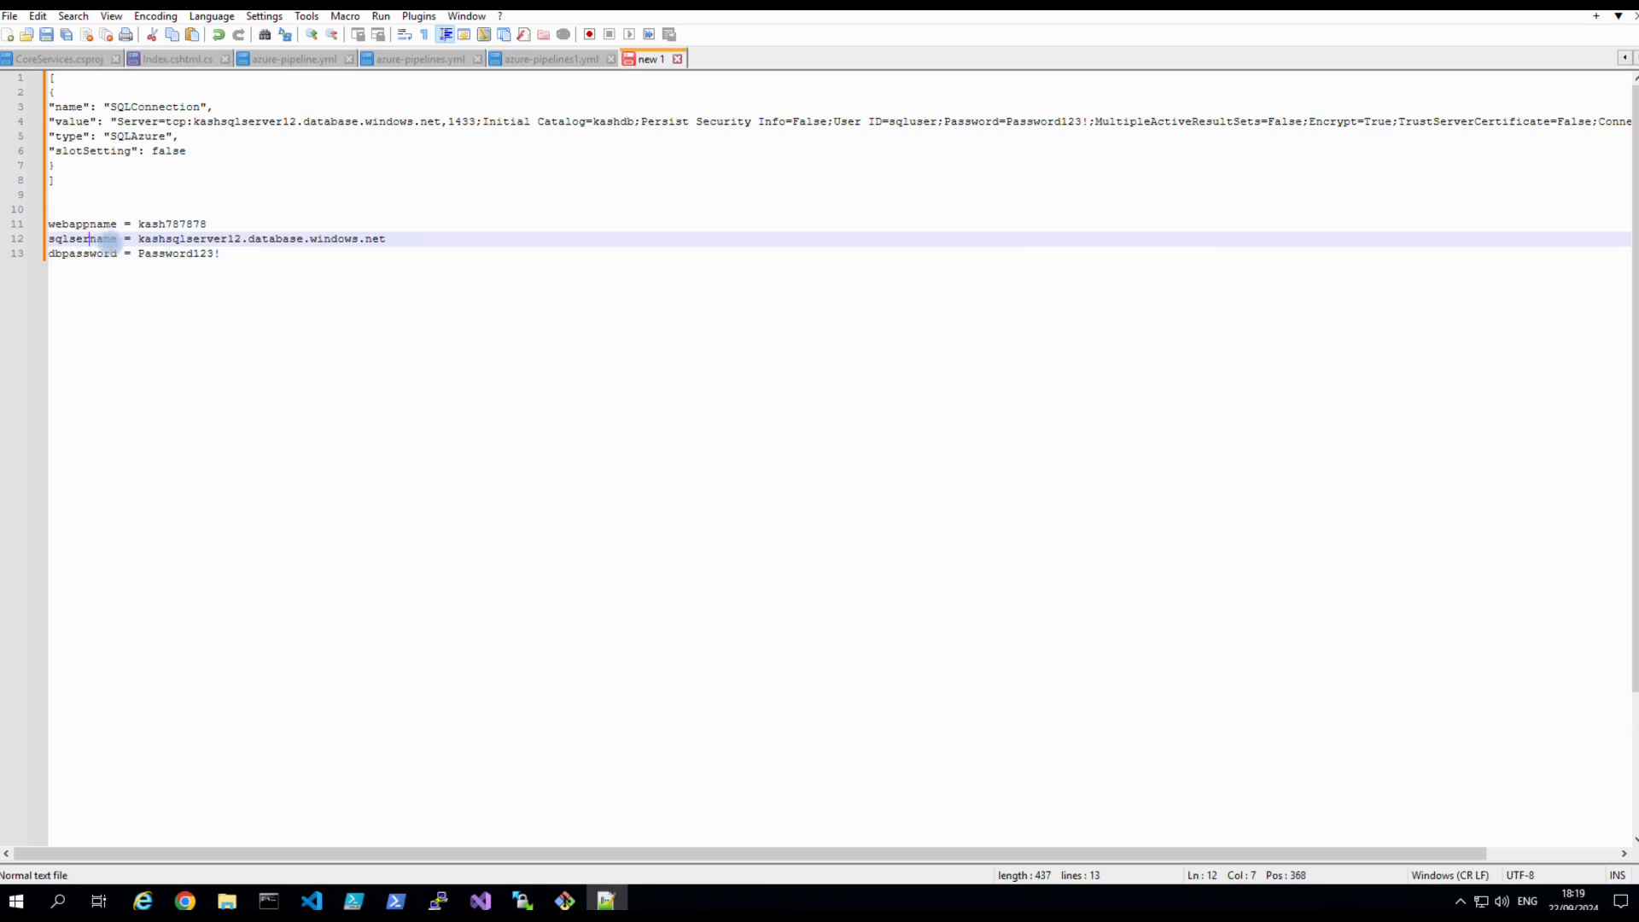
type("fqdn")
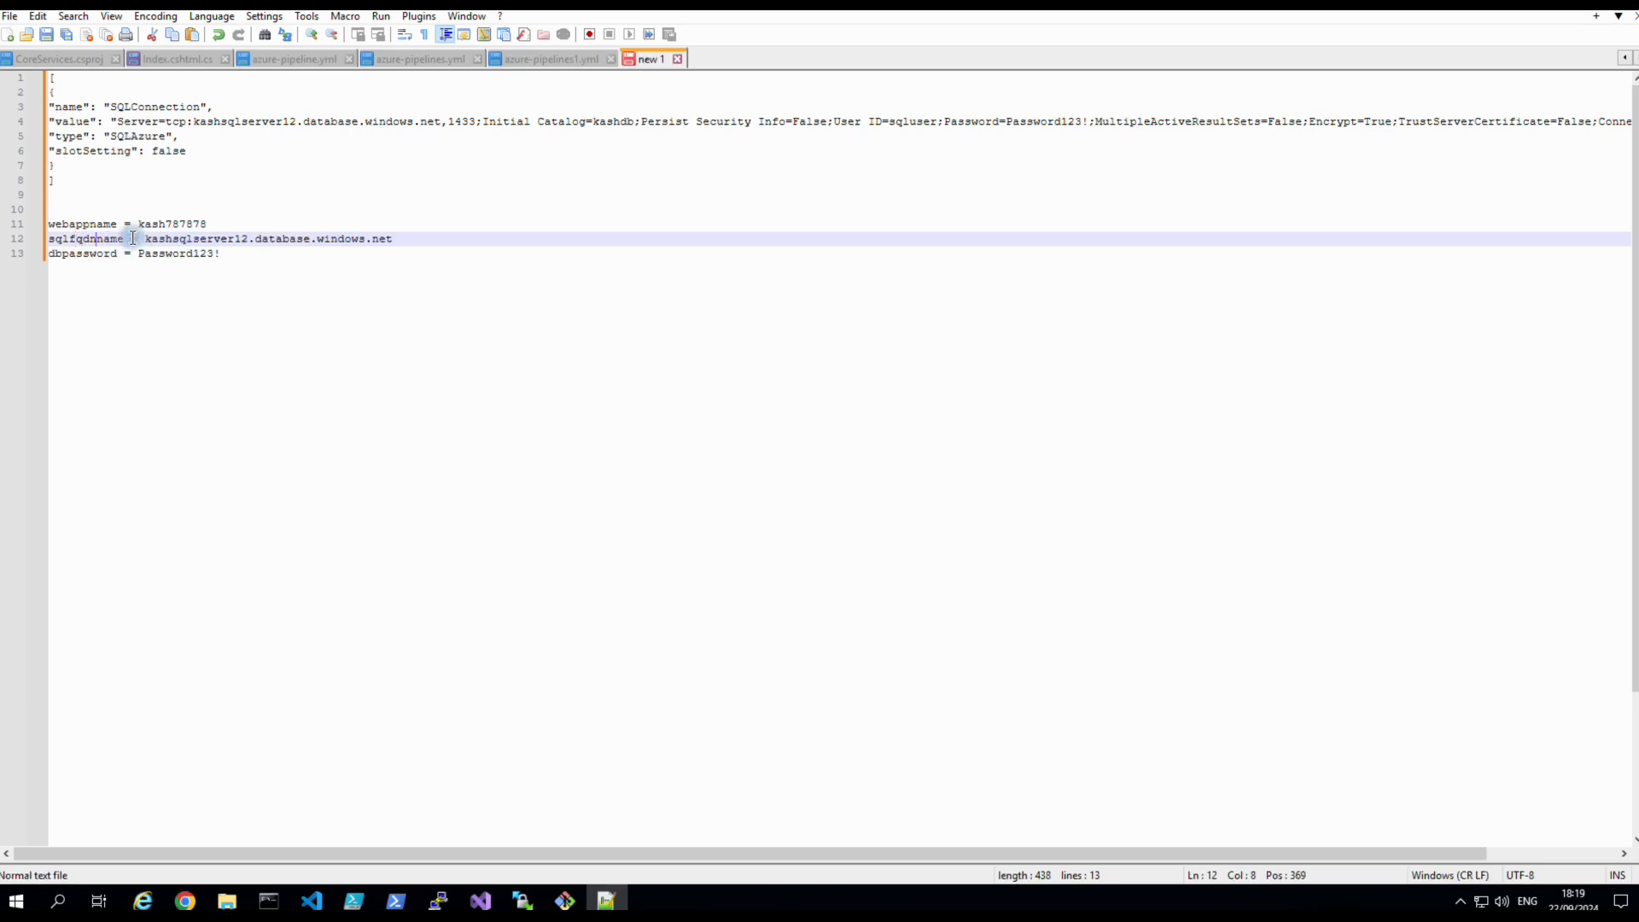
left_click_drag(124, 239, 51, 239)
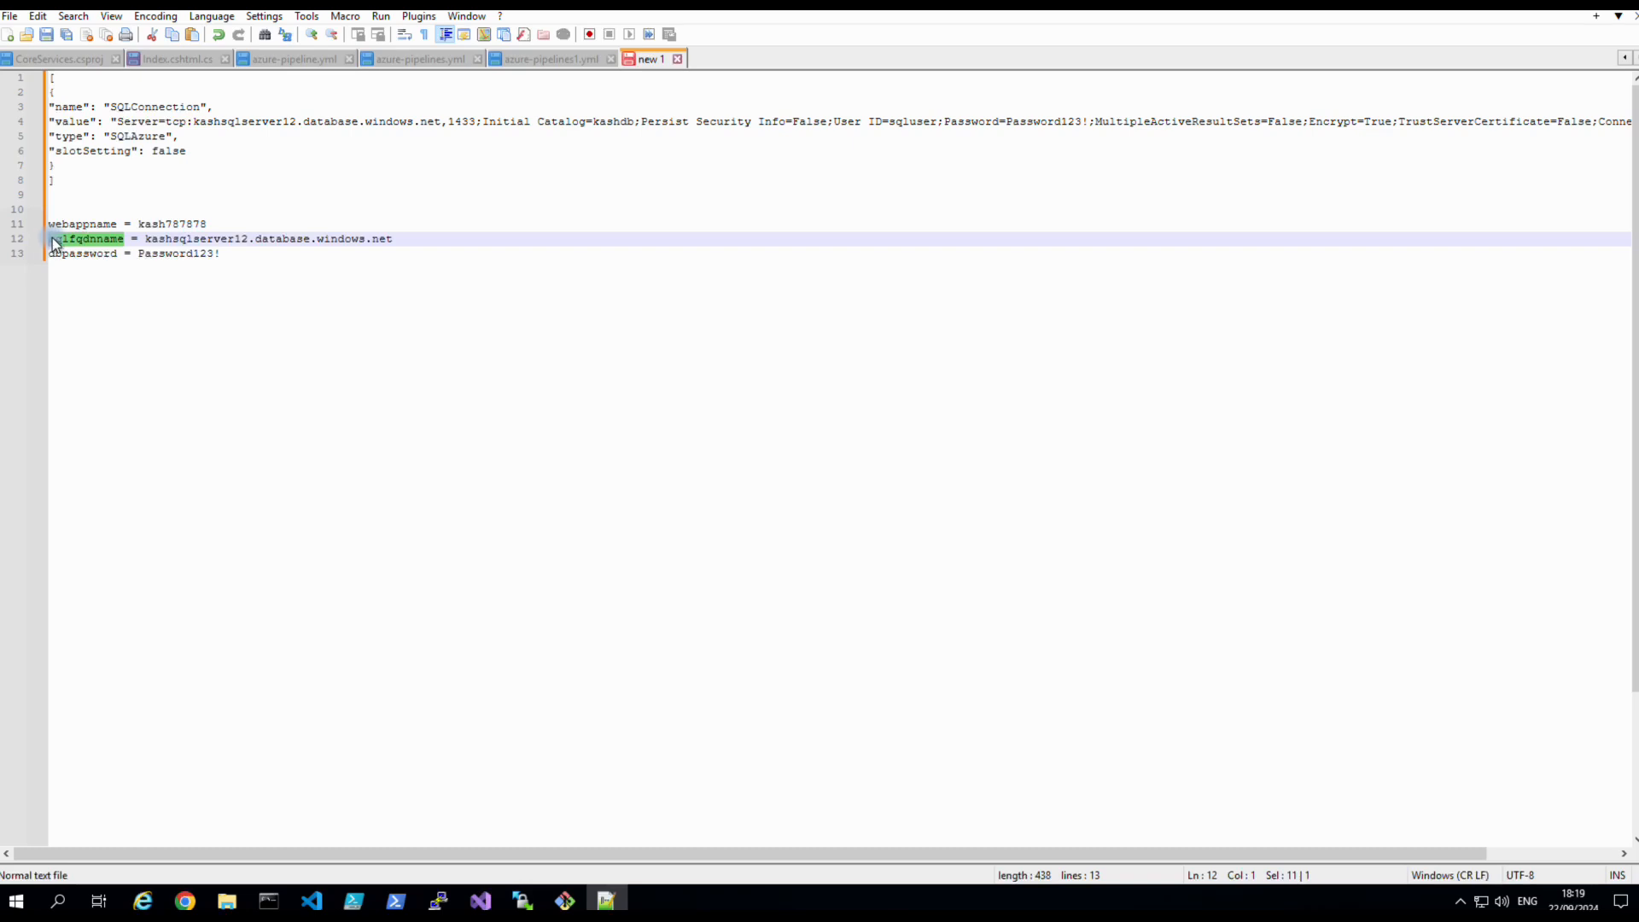
right_click(56, 241)
left_click(92, 268)
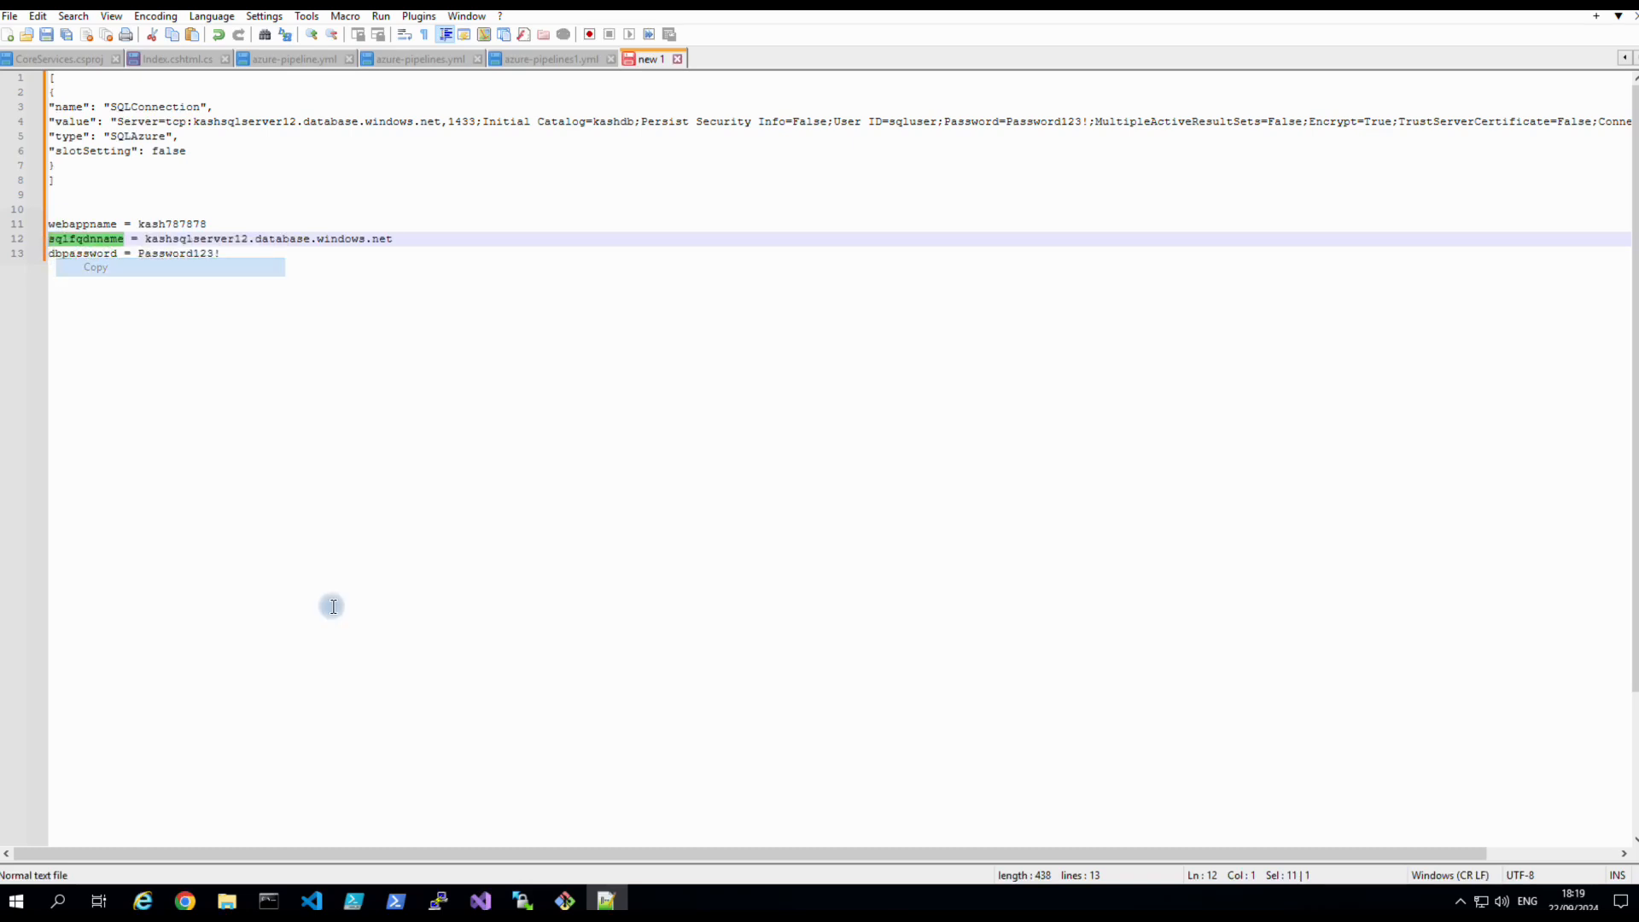
Add the pipeline variable sqlfqdnname set to kashsqlserver12.database.windows.net.
left_click(184, 901)
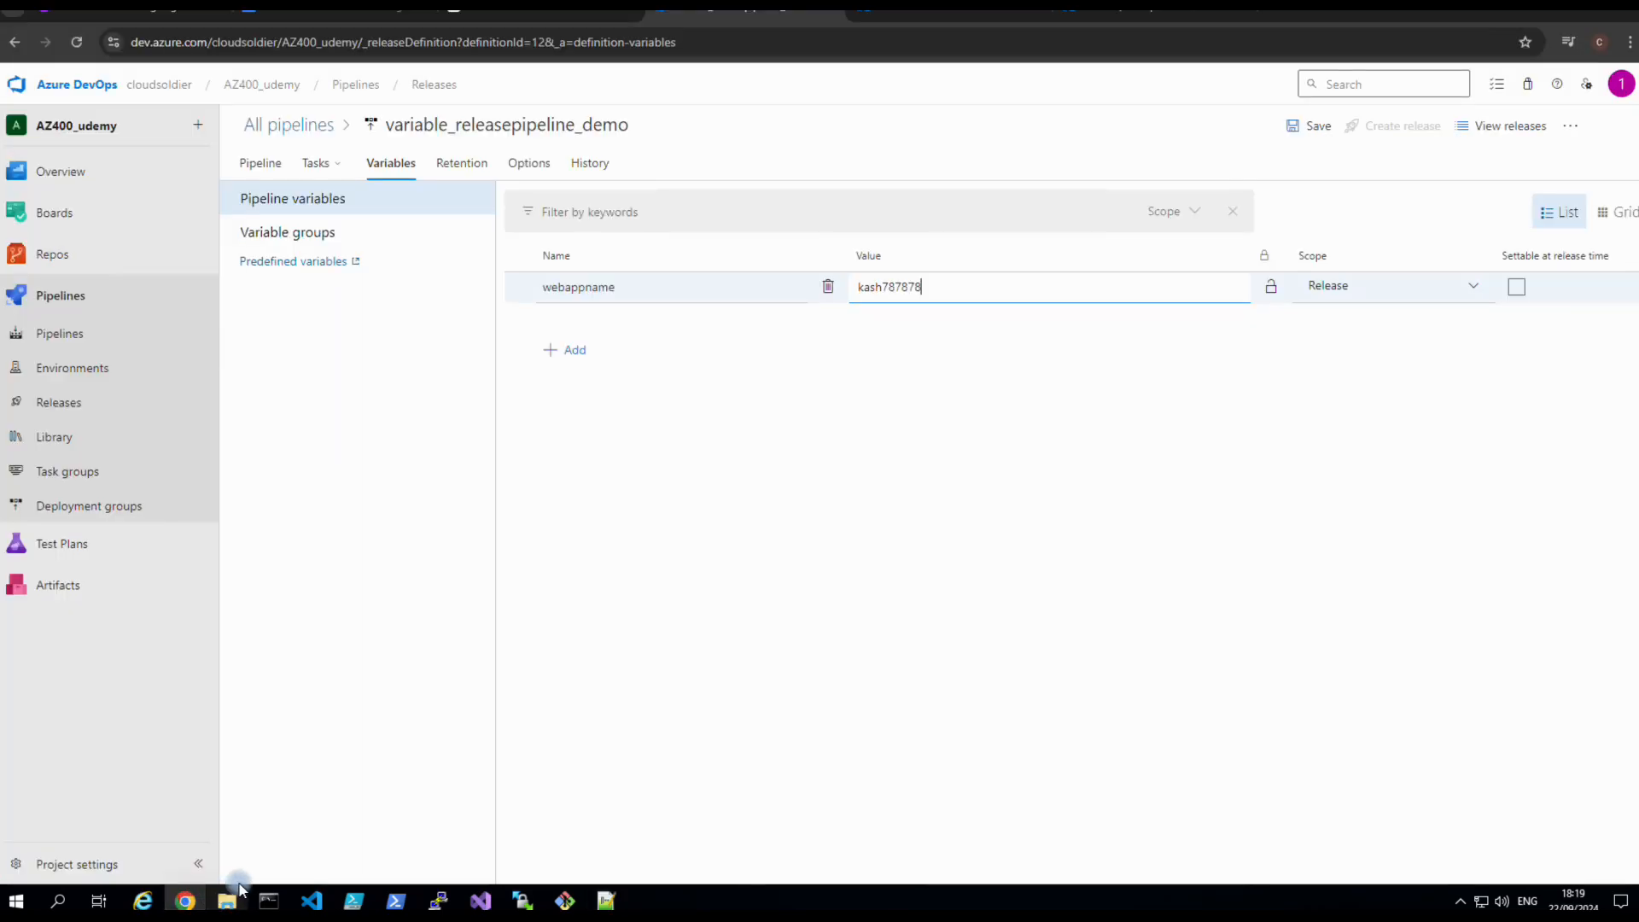
left_click(577, 360)
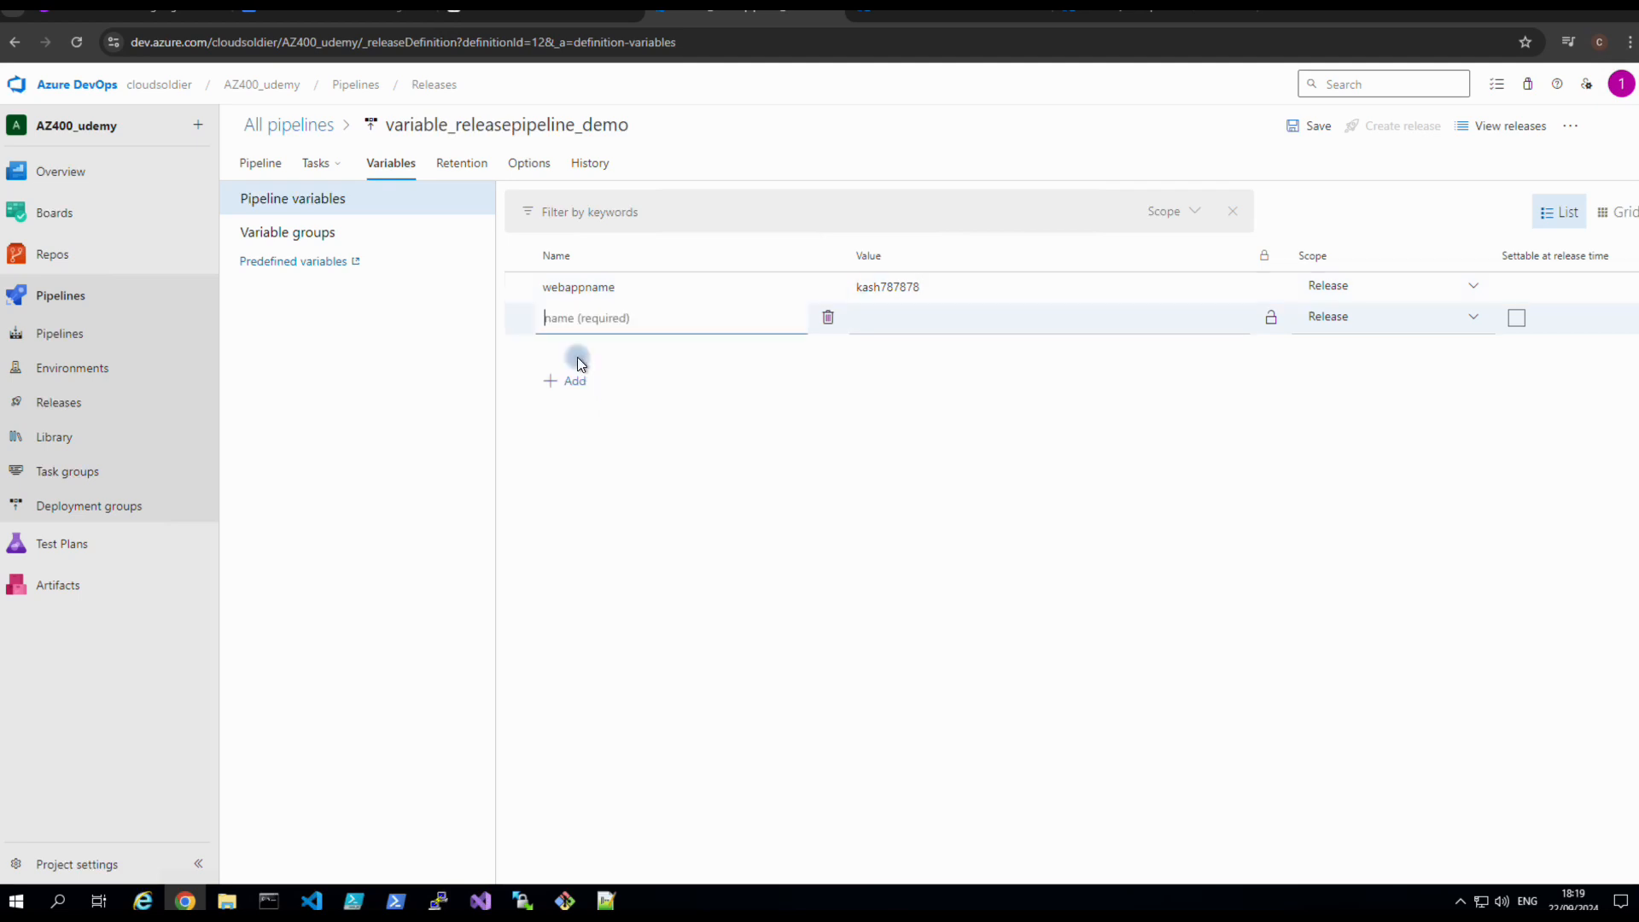
key("ctrl+v")
left_click(889, 320)
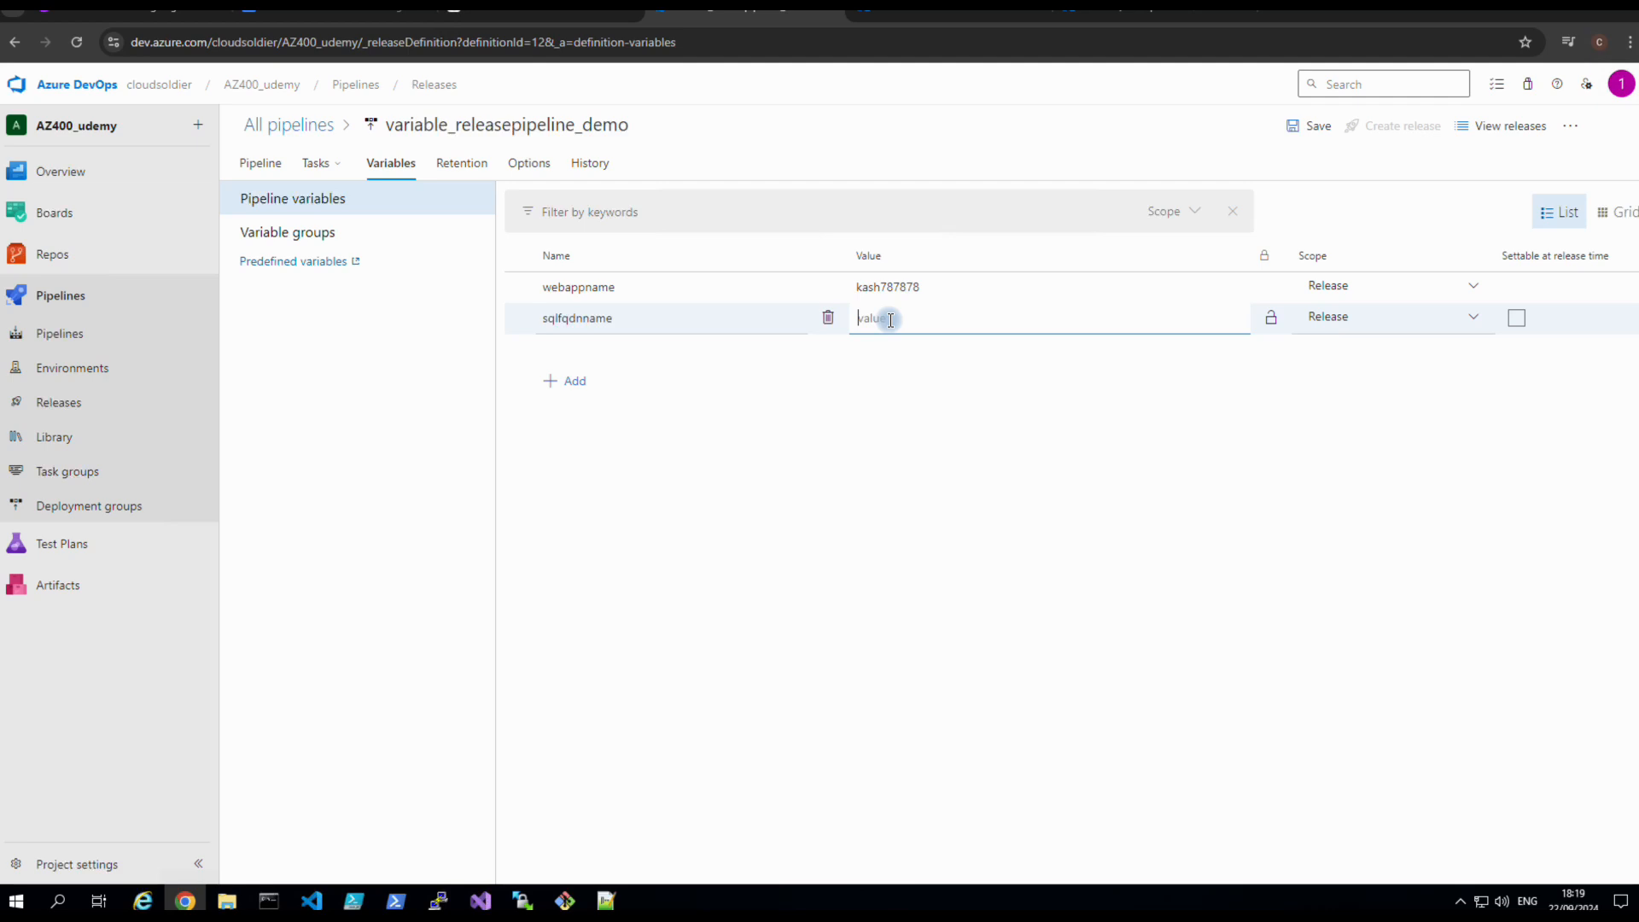
left_click(1092, 14)
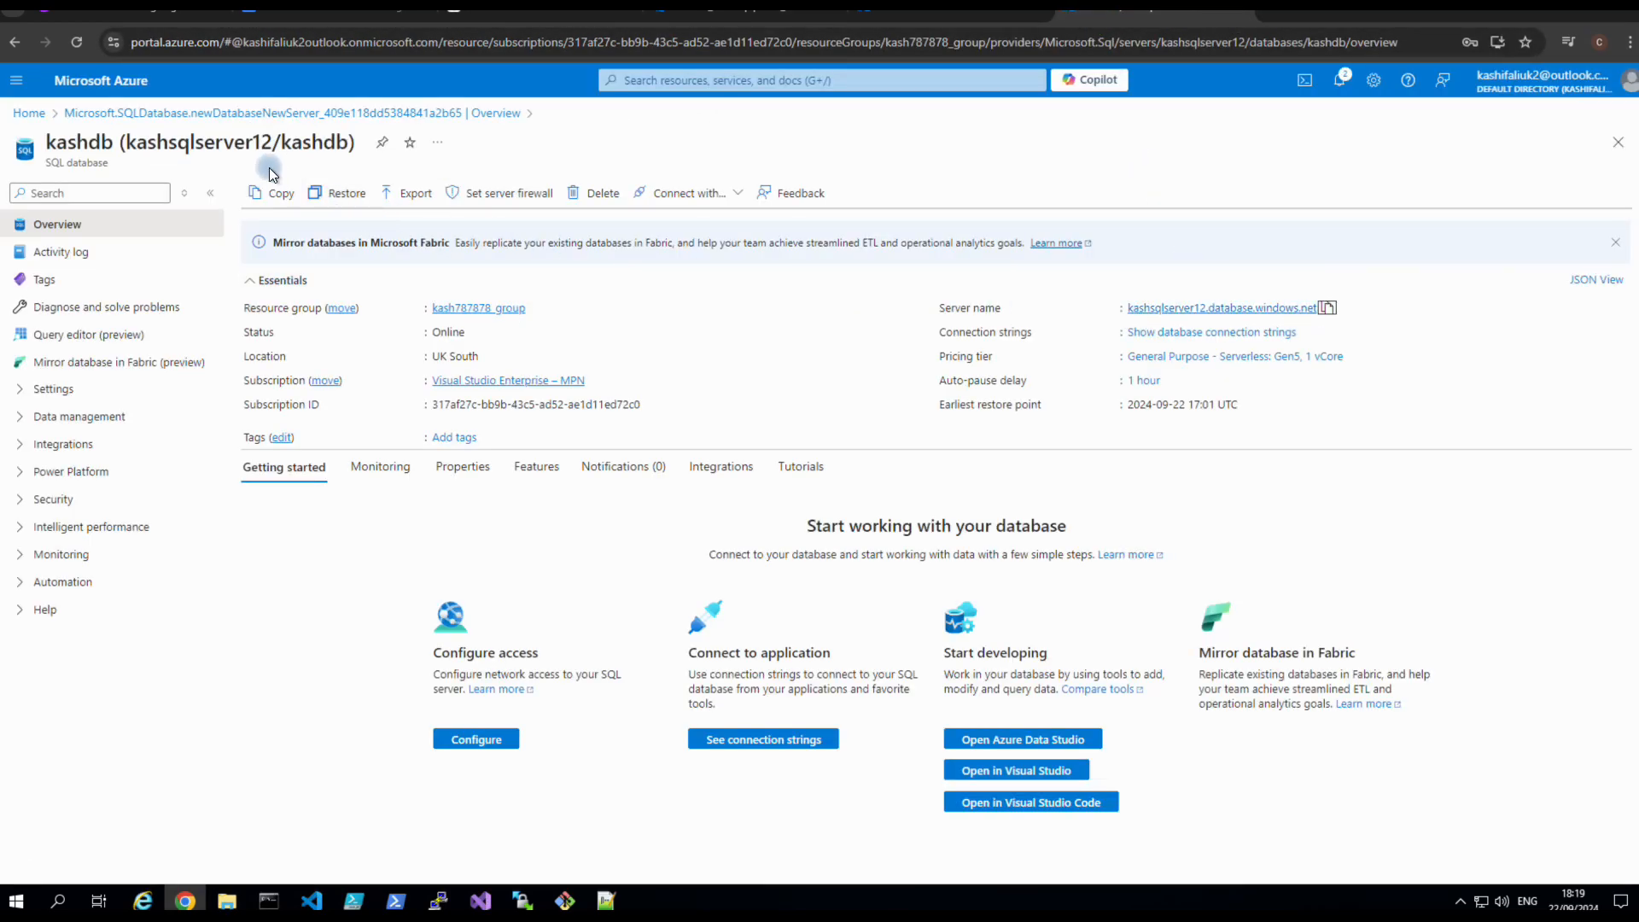
left_click(1327, 307)
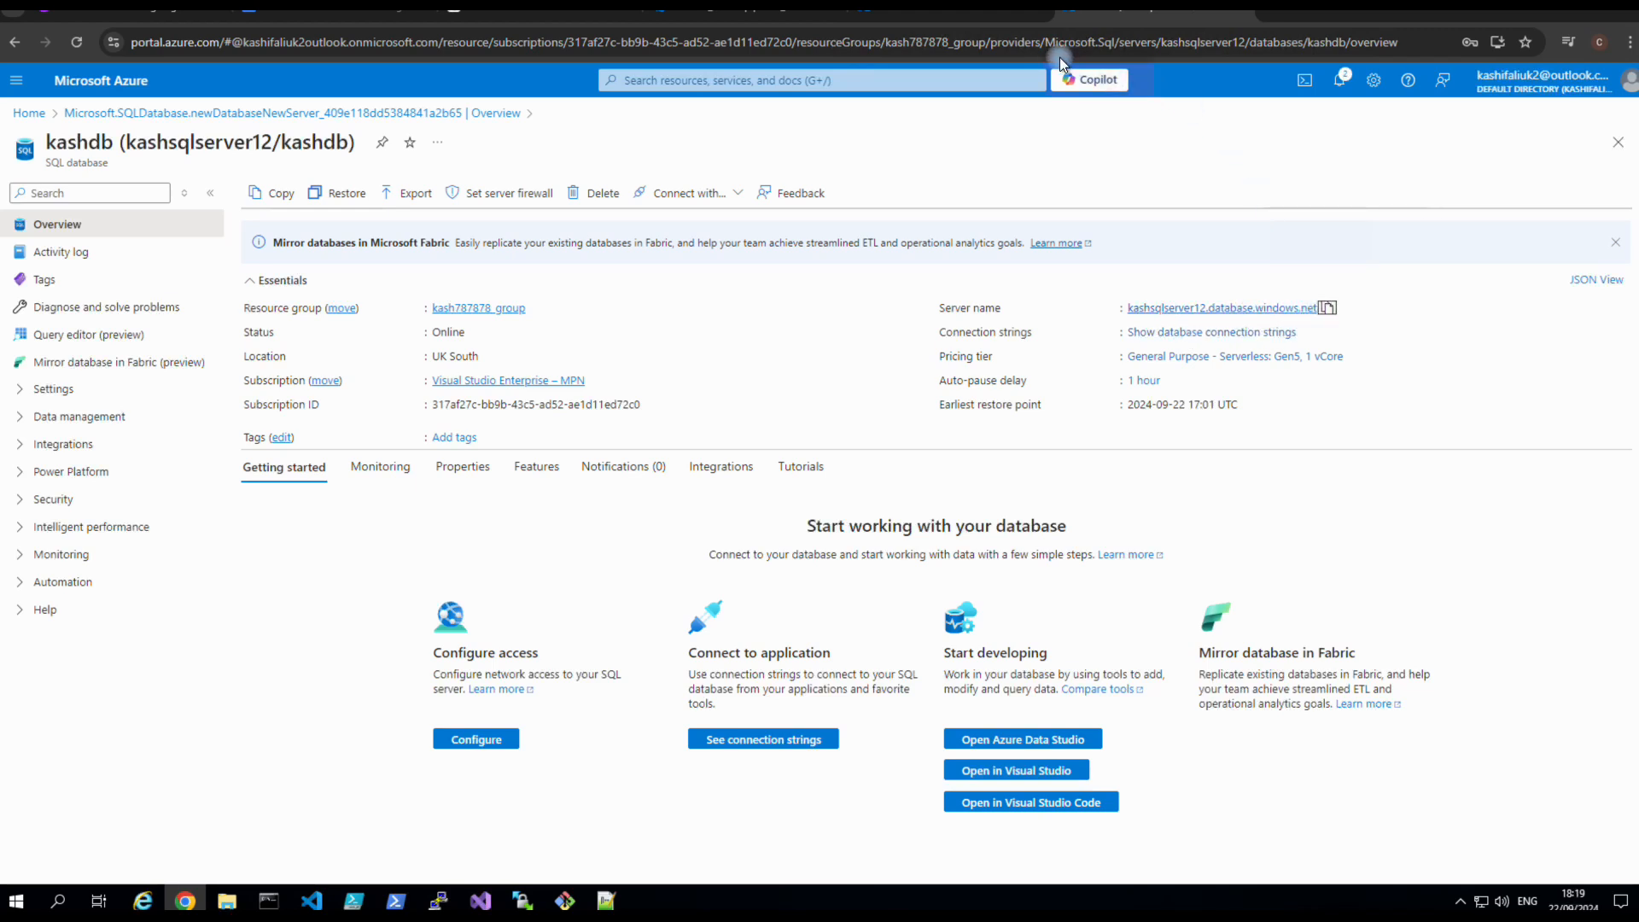
left_click(734, 14)
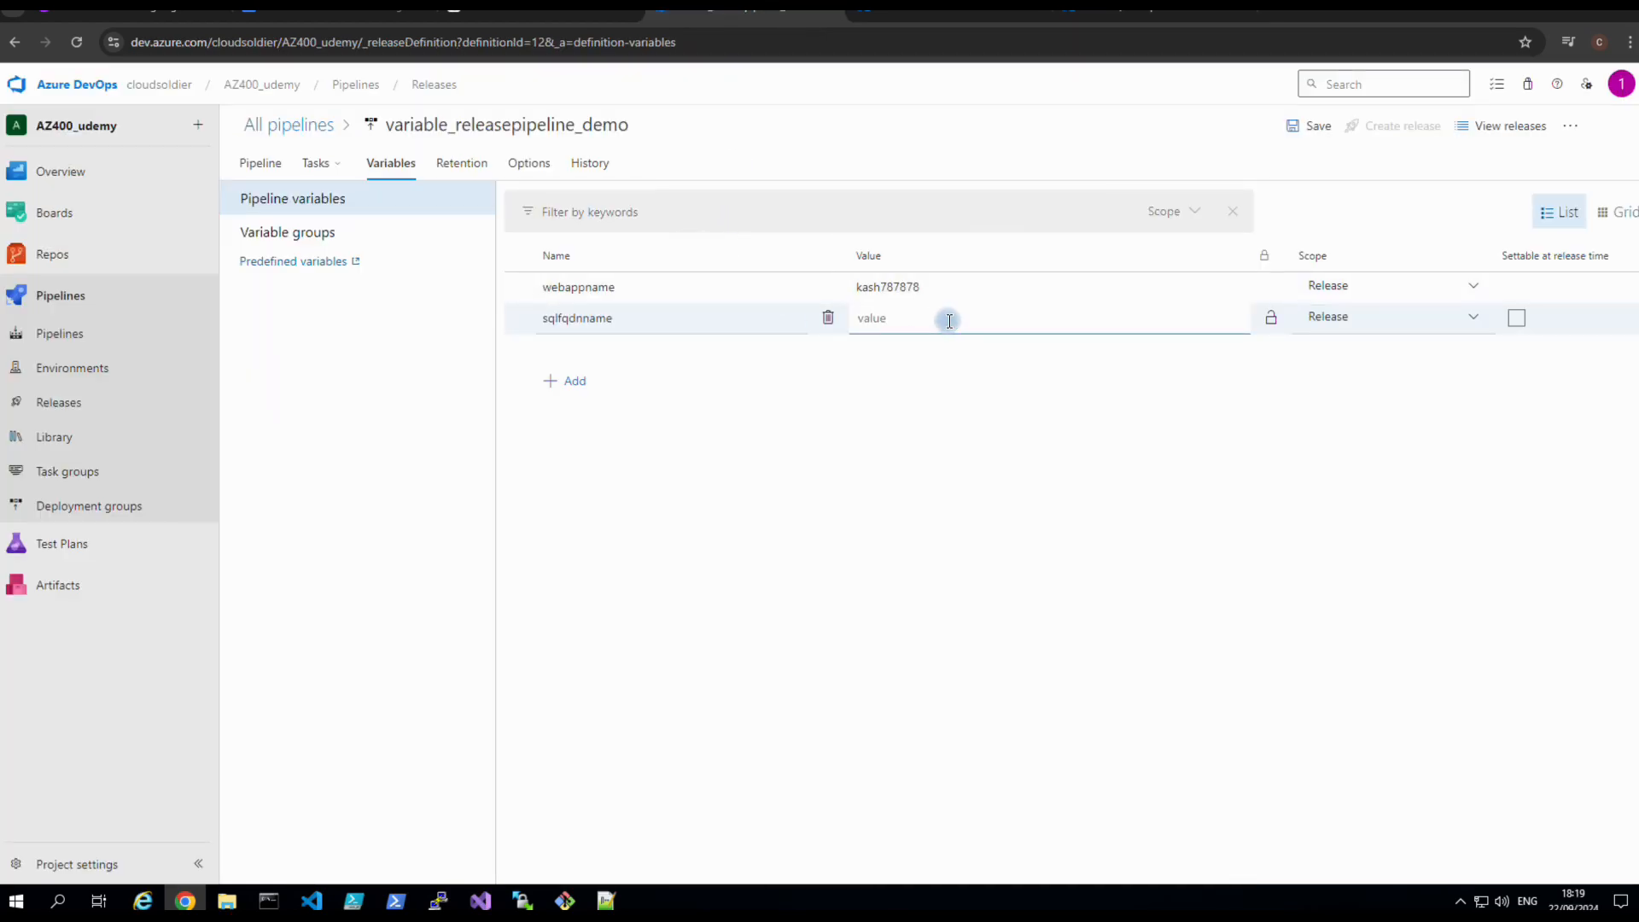
key("ctrl+v")
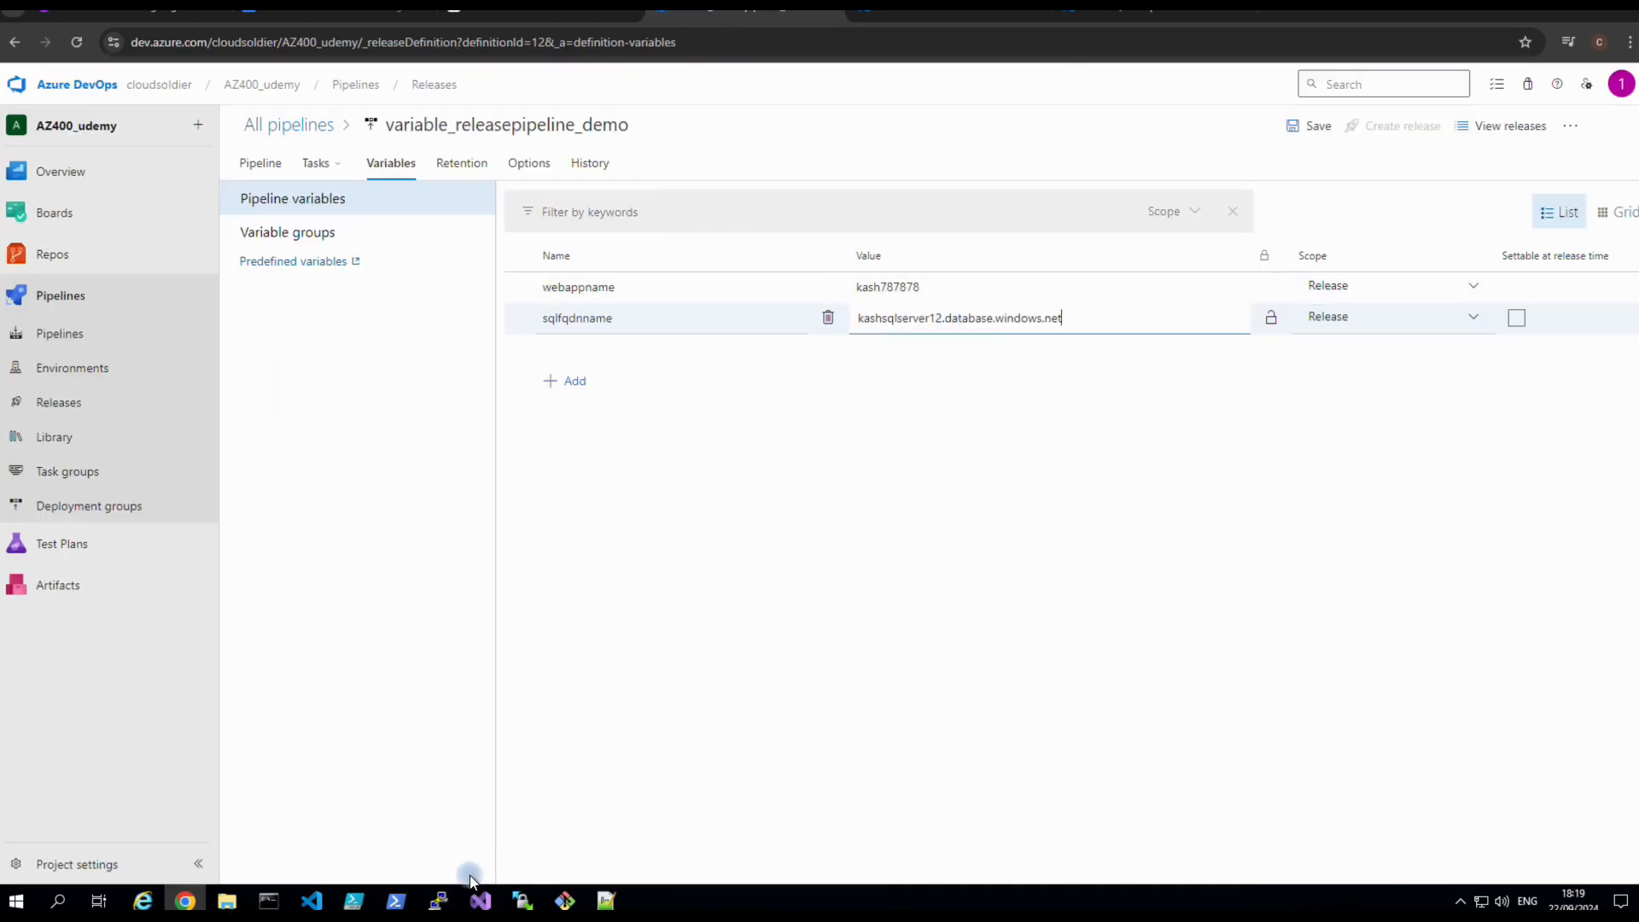
Add a third pipeline variable named dbpassword, ready for its value.
left_click(602, 897)
left_click(224, 254)
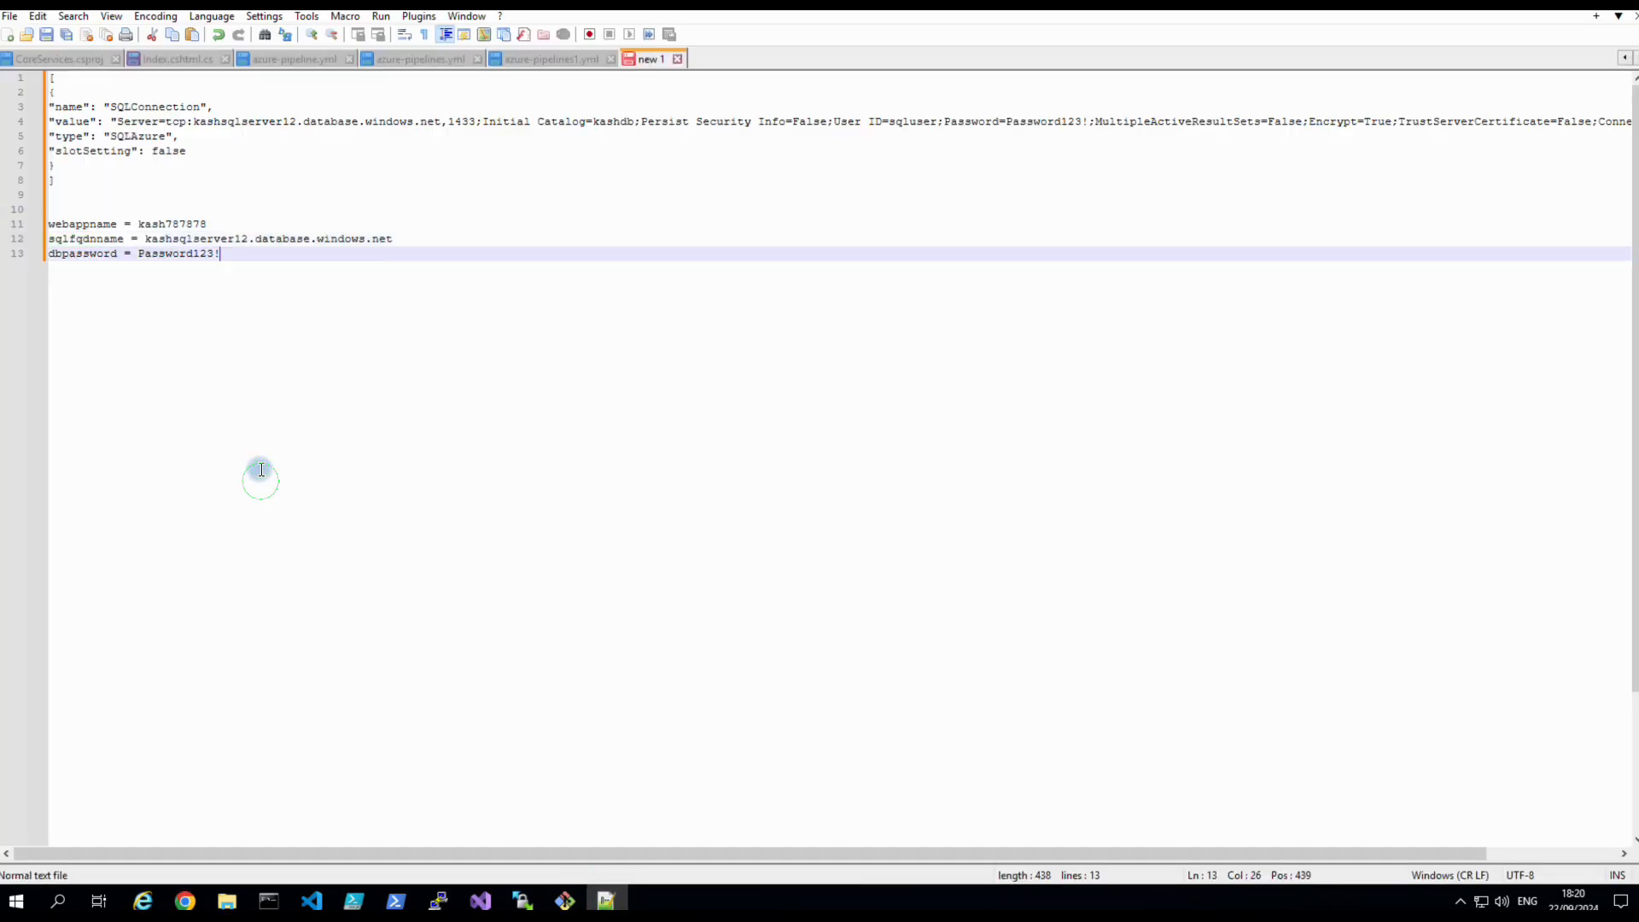
left_click_drag(117, 254, 49, 254)
right_click(55, 252)
left_click(84, 279)
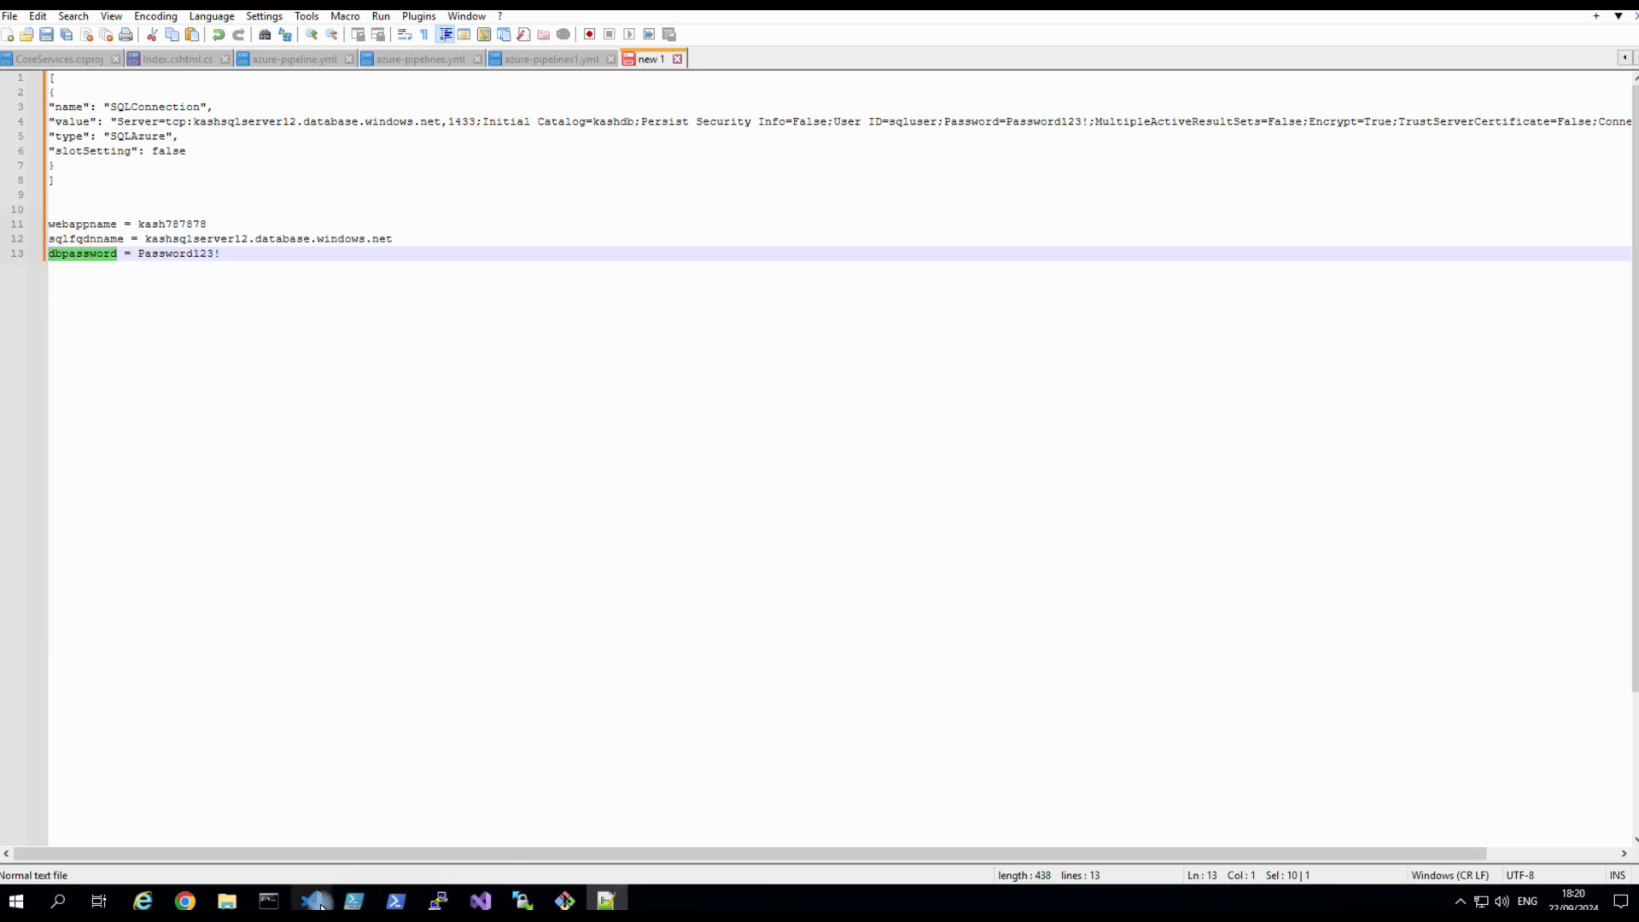
left_click(184, 900)
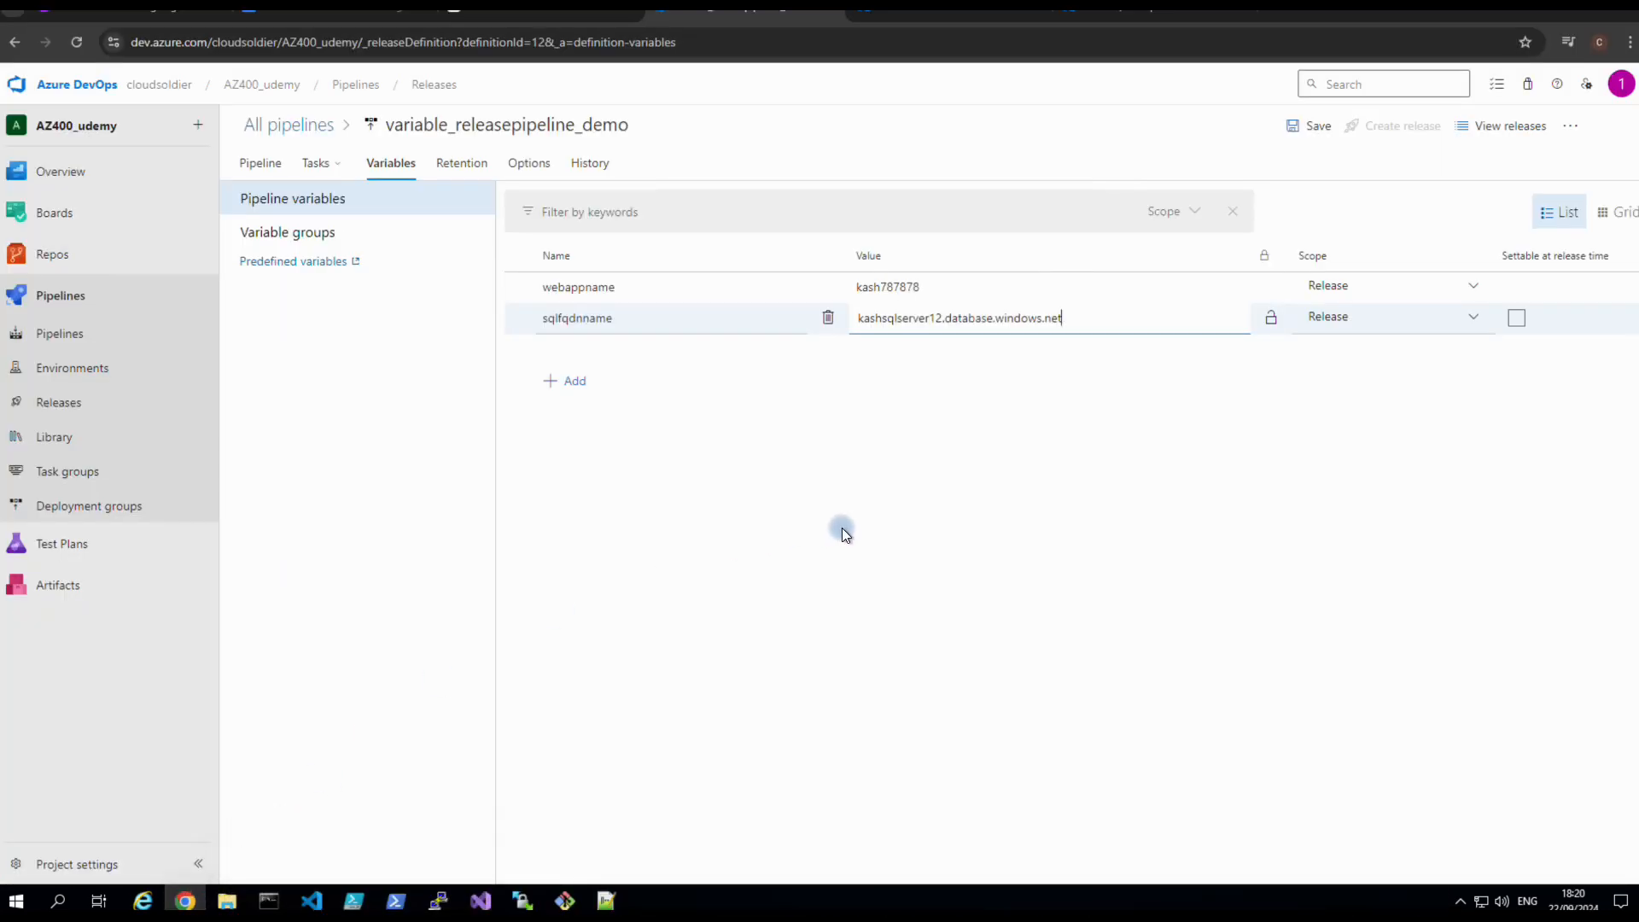
left_click(577, 384)
type("dbpassword")
left_click(930, 364)
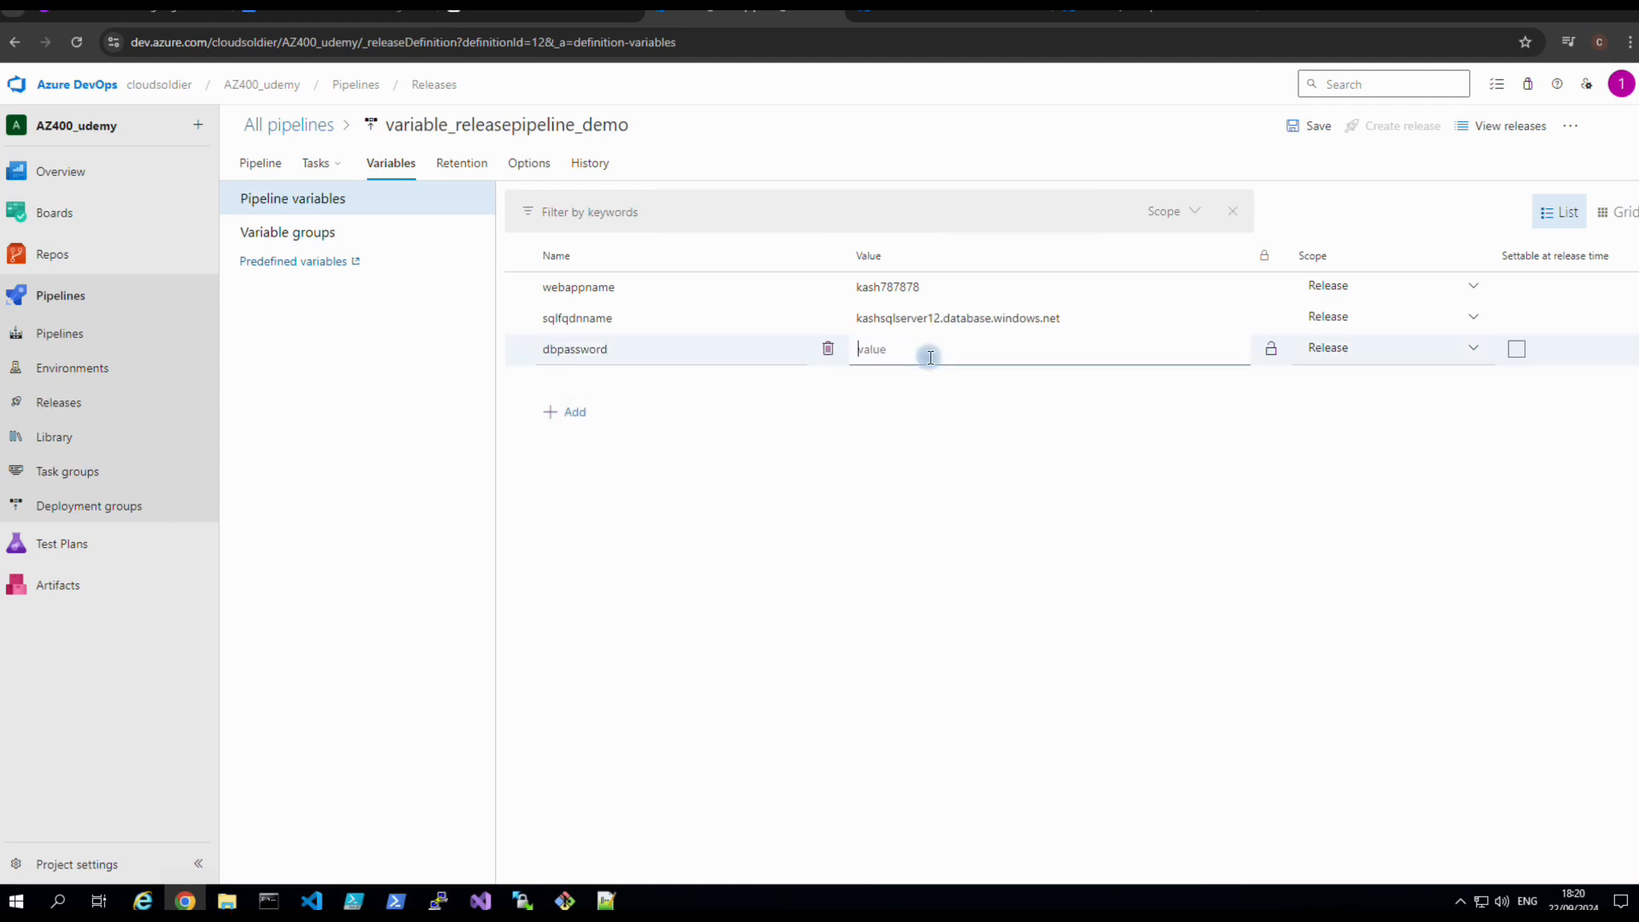
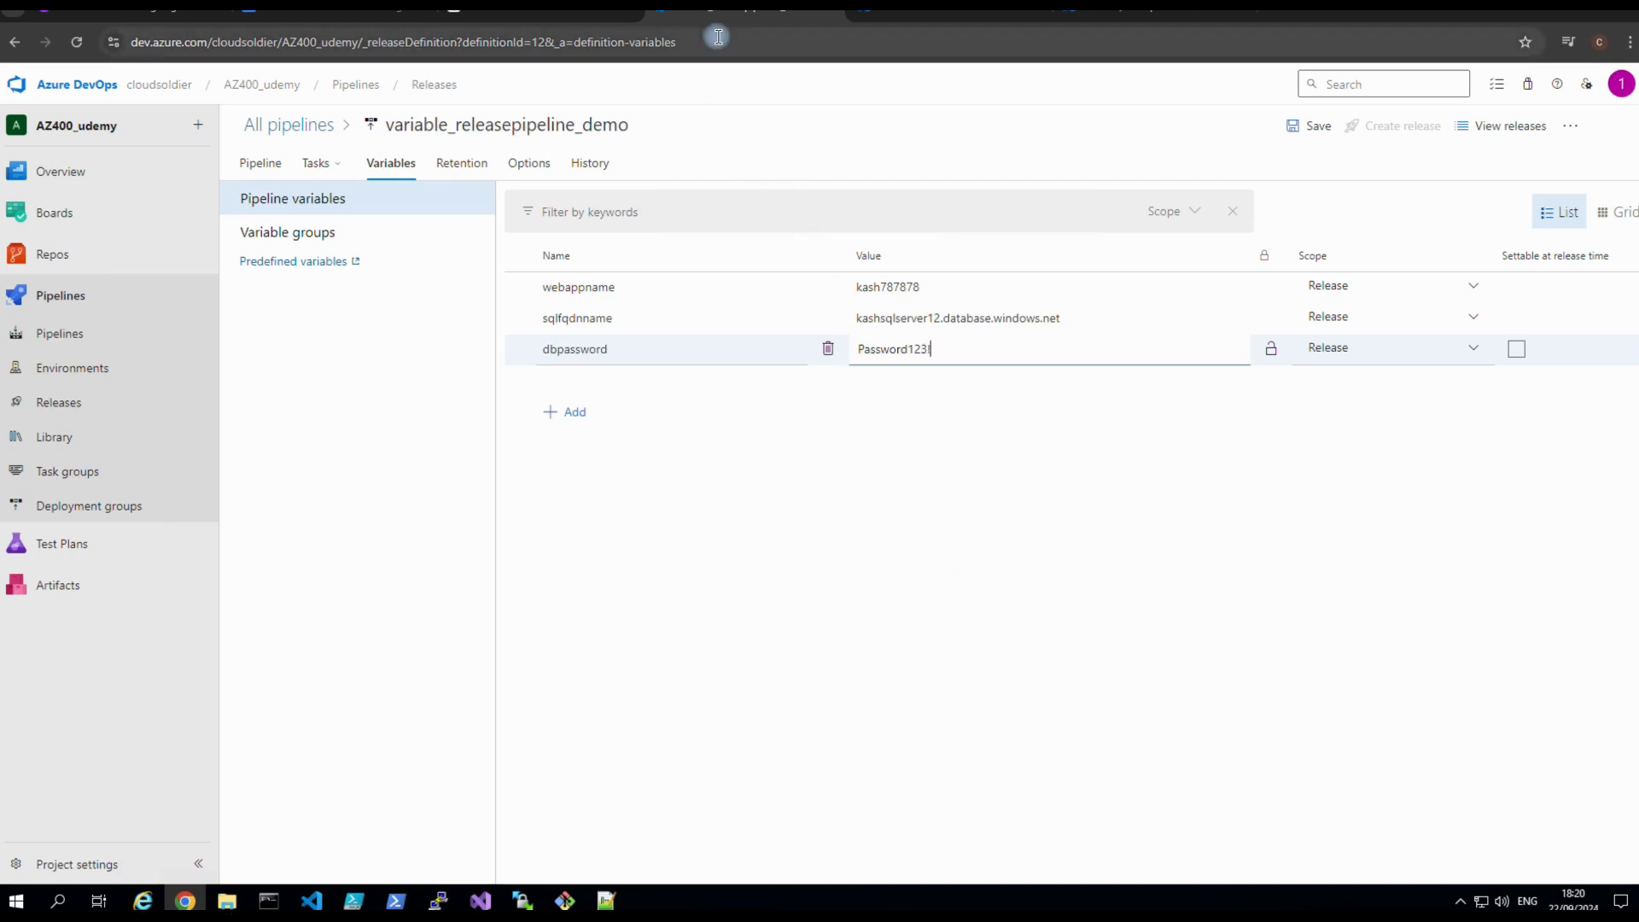
Lock the dbpassword value as a secret and save the release pipeline.
mouse_move(868, 15)
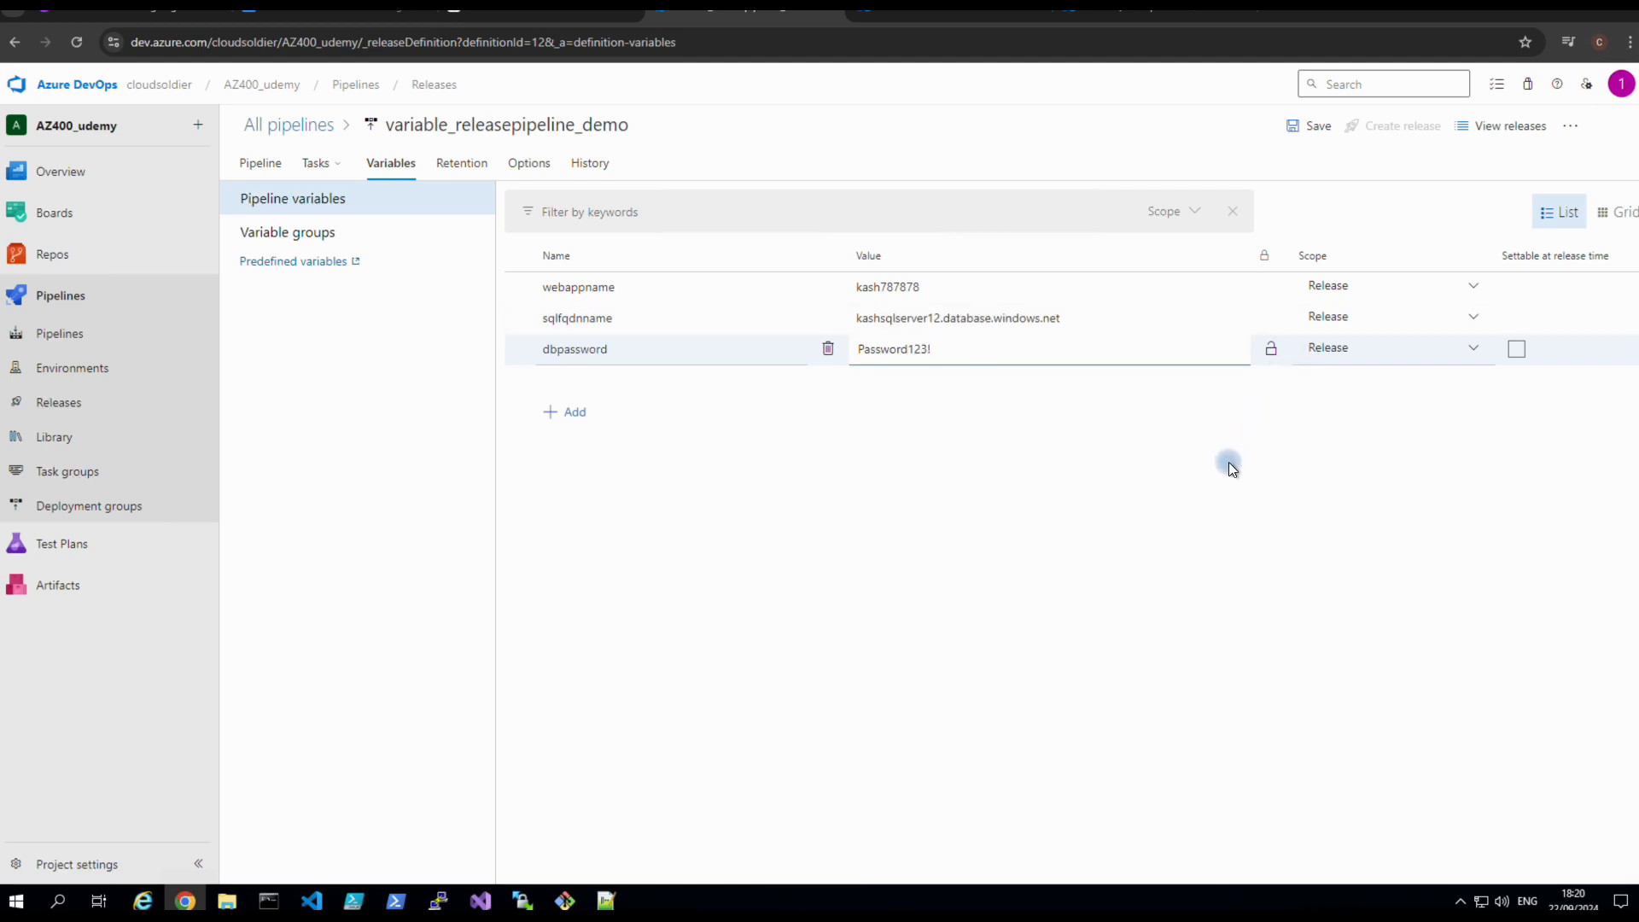
left_click(1271, 350)
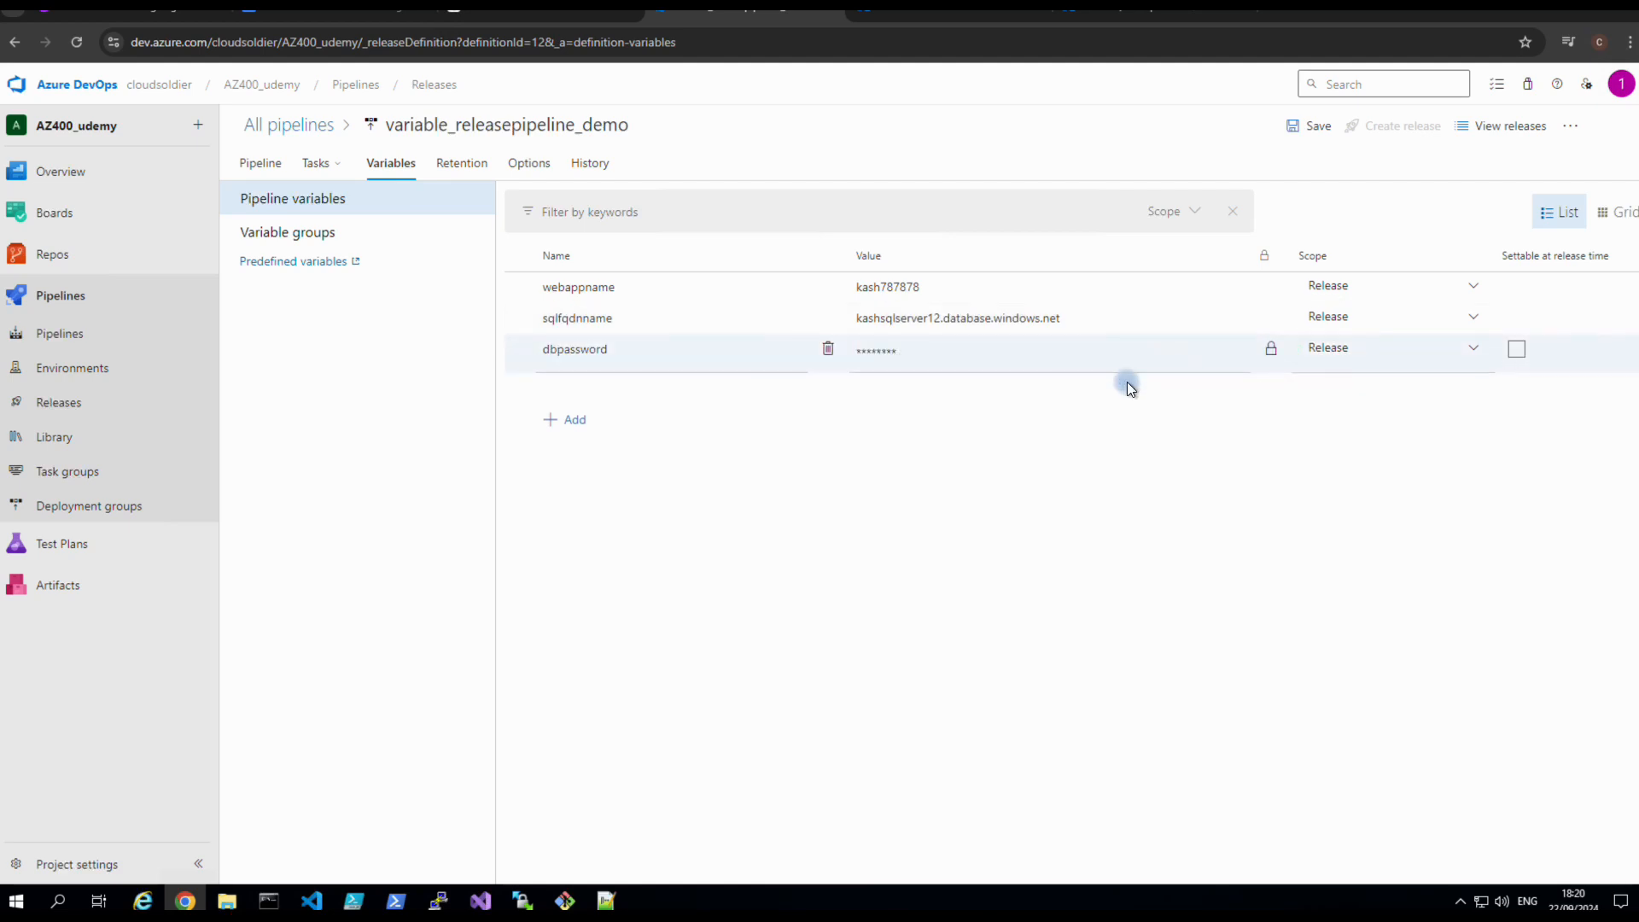
left_click(1311, 130)
left_click(901, 543)
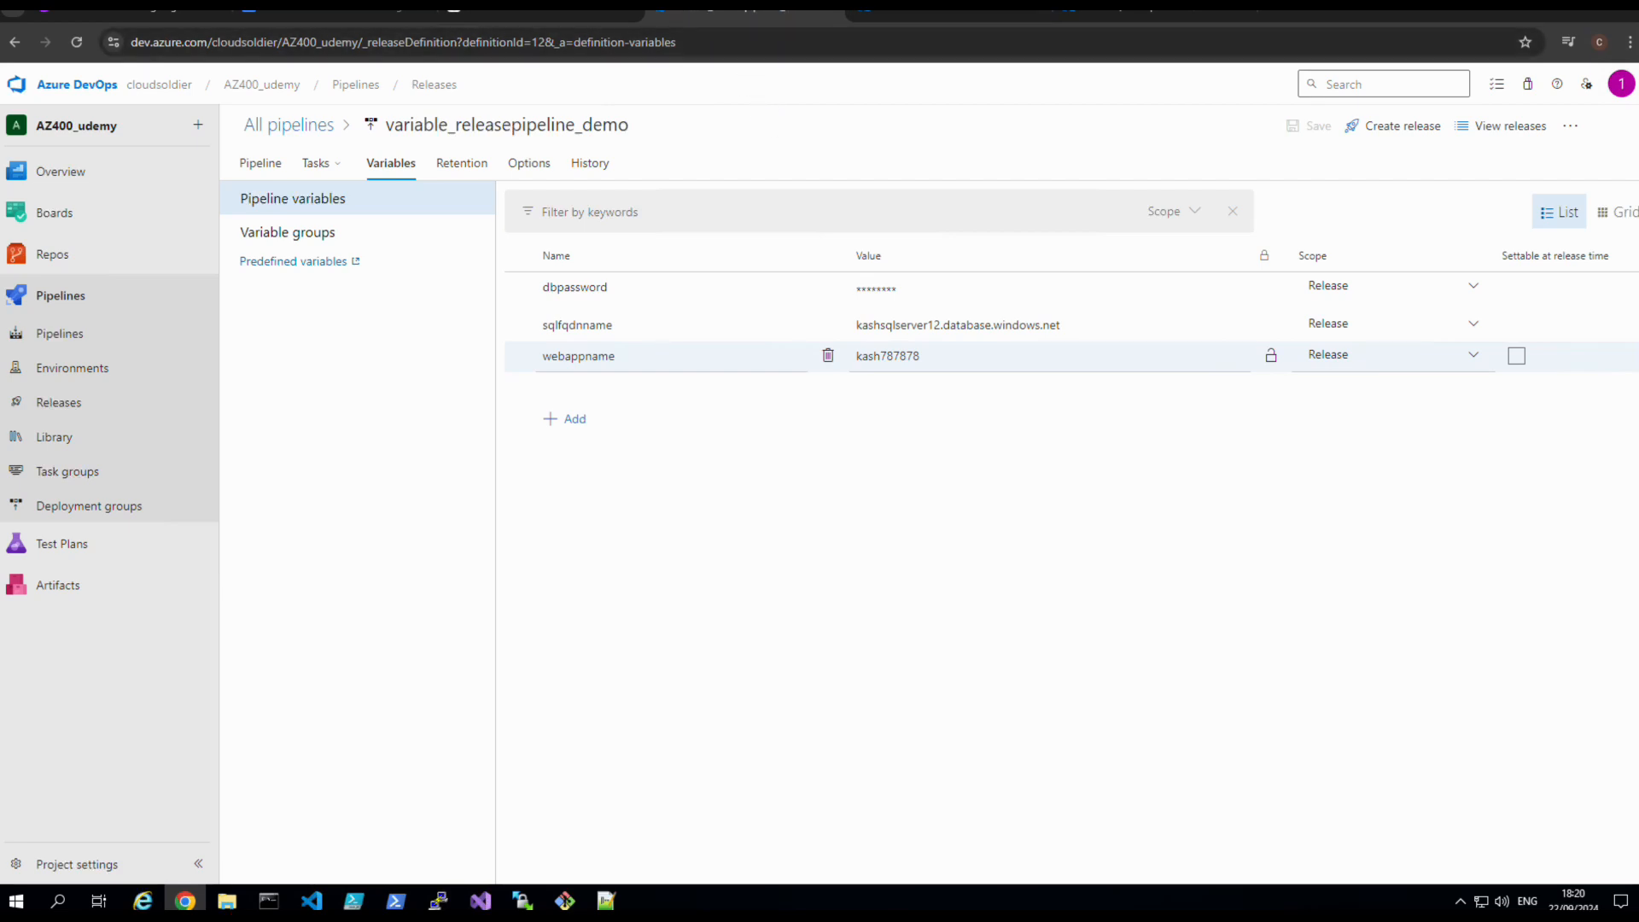
left_click(356, 85)
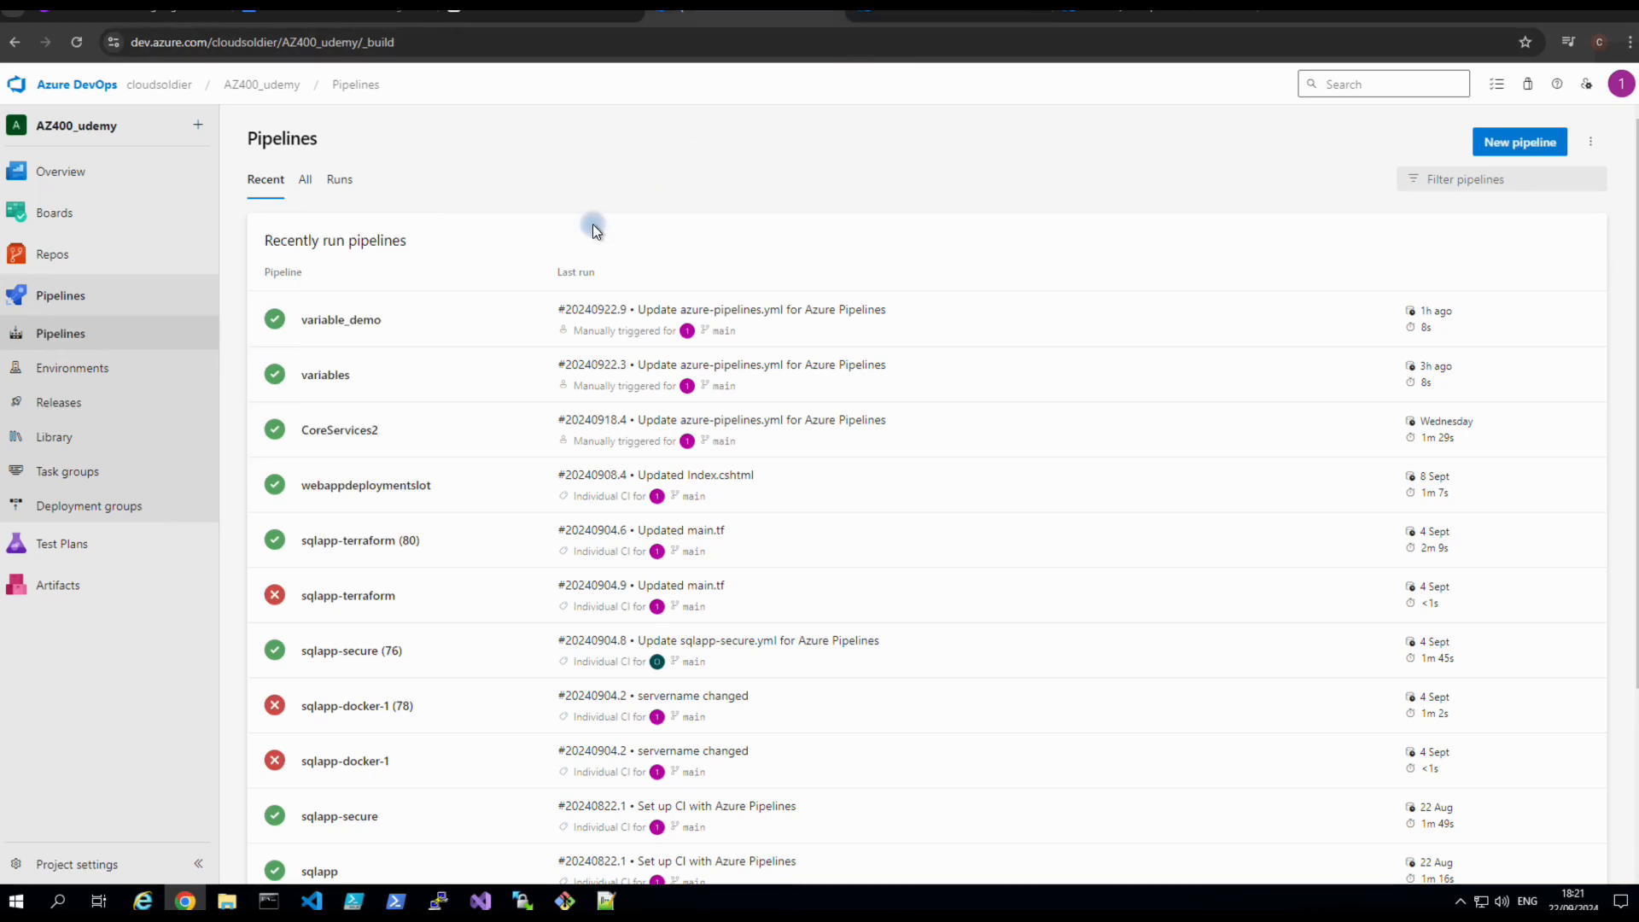
left_click(77, 403)
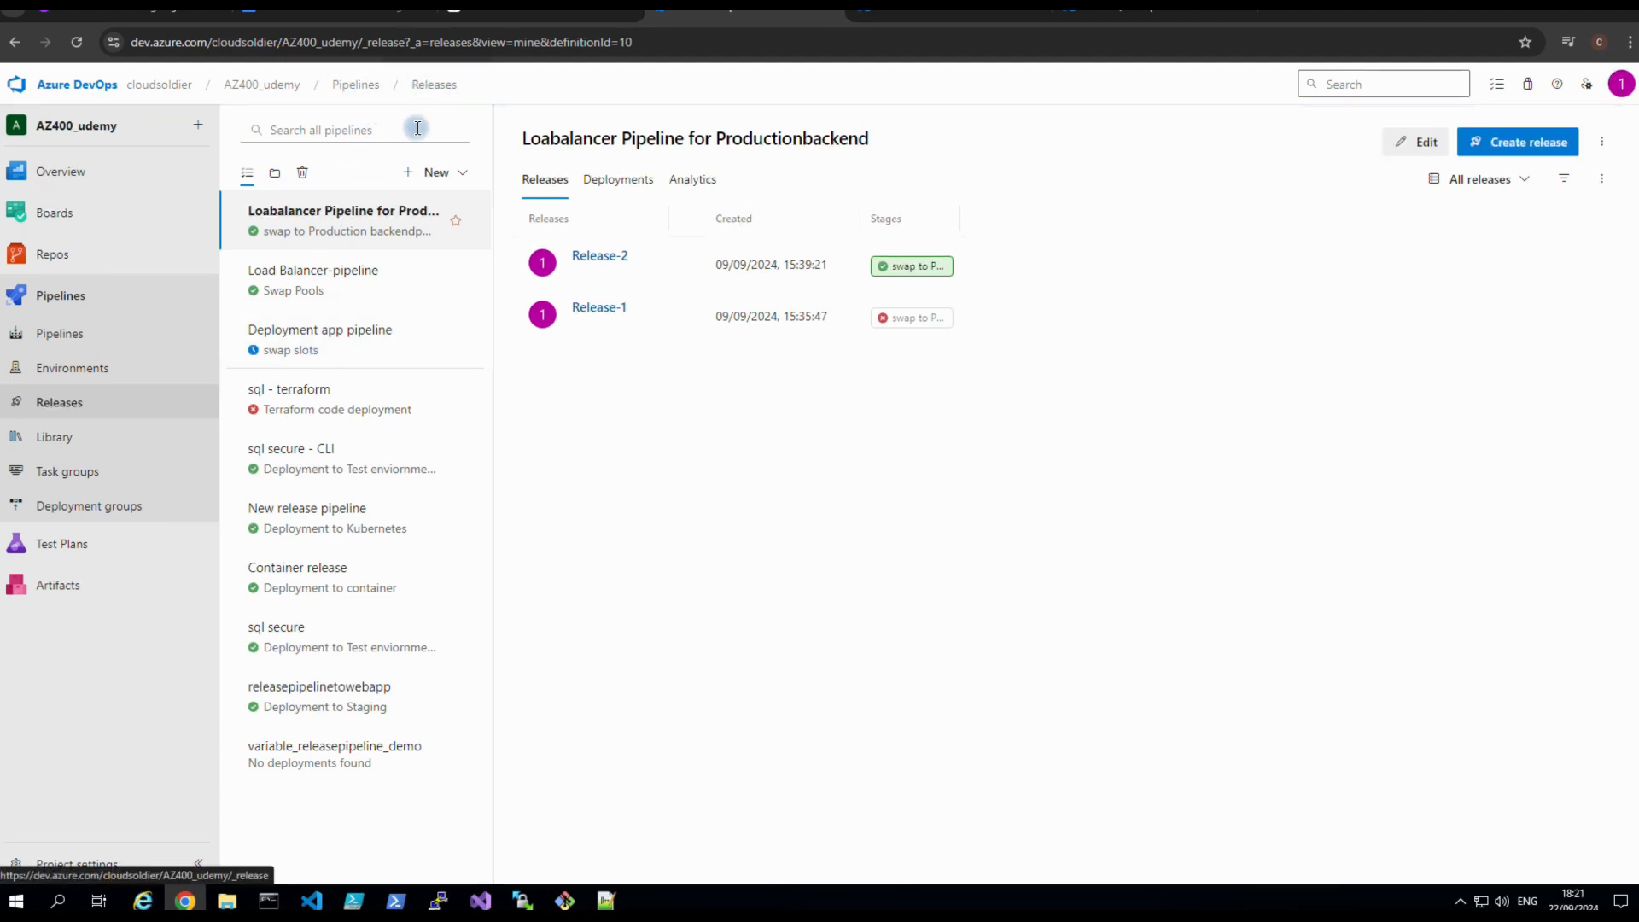
left_click(392, 333)
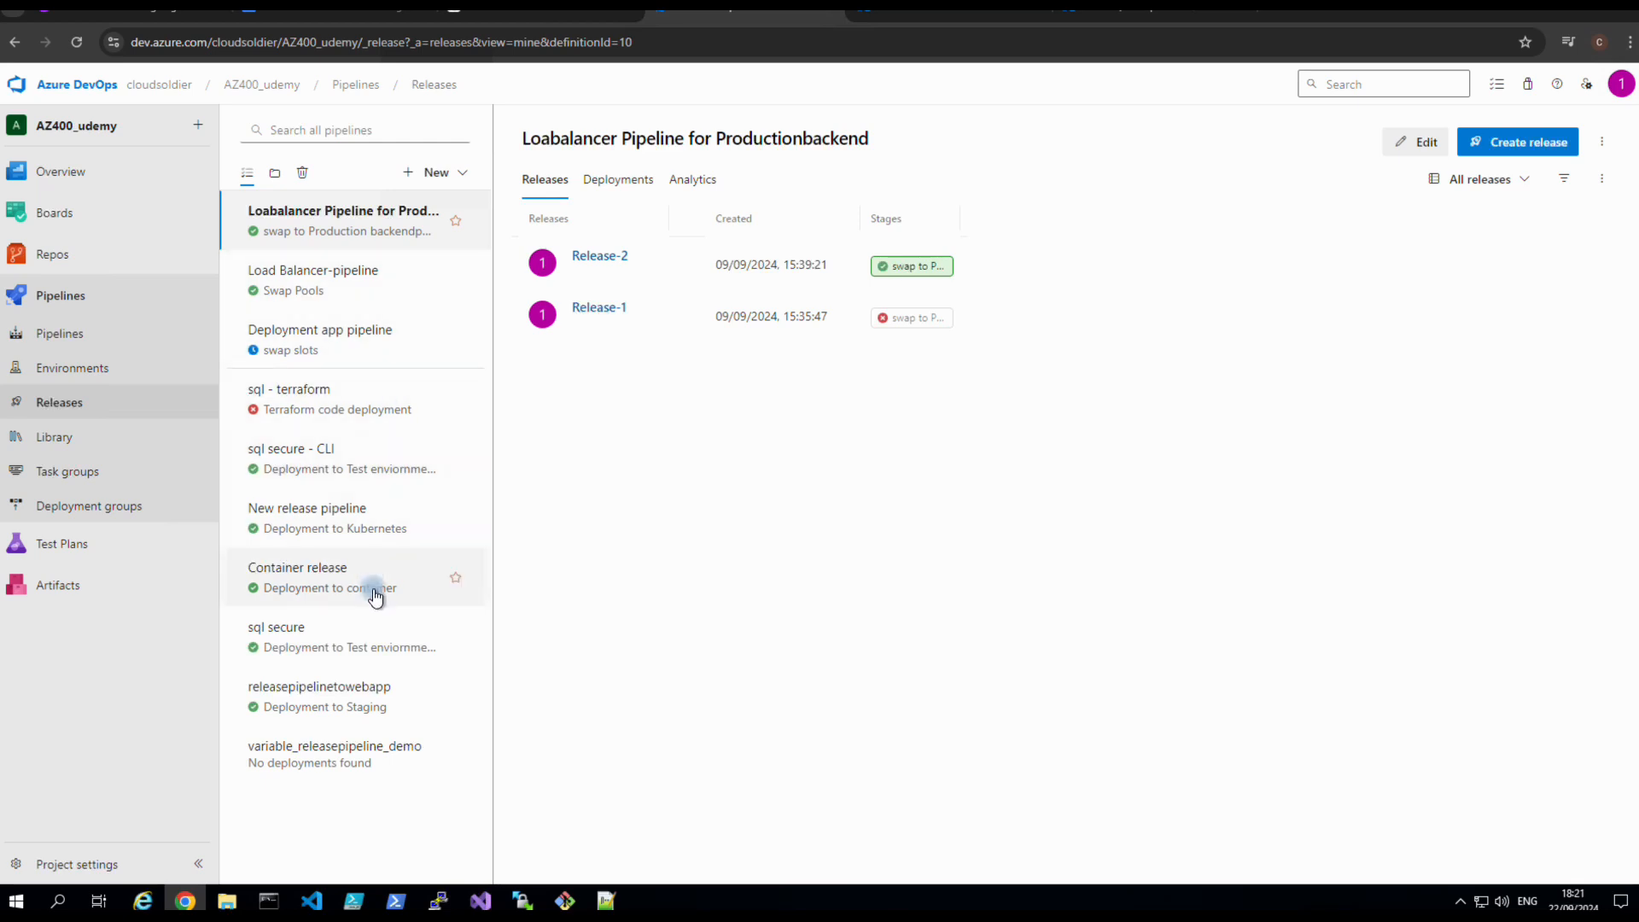
left_click(350, 755)
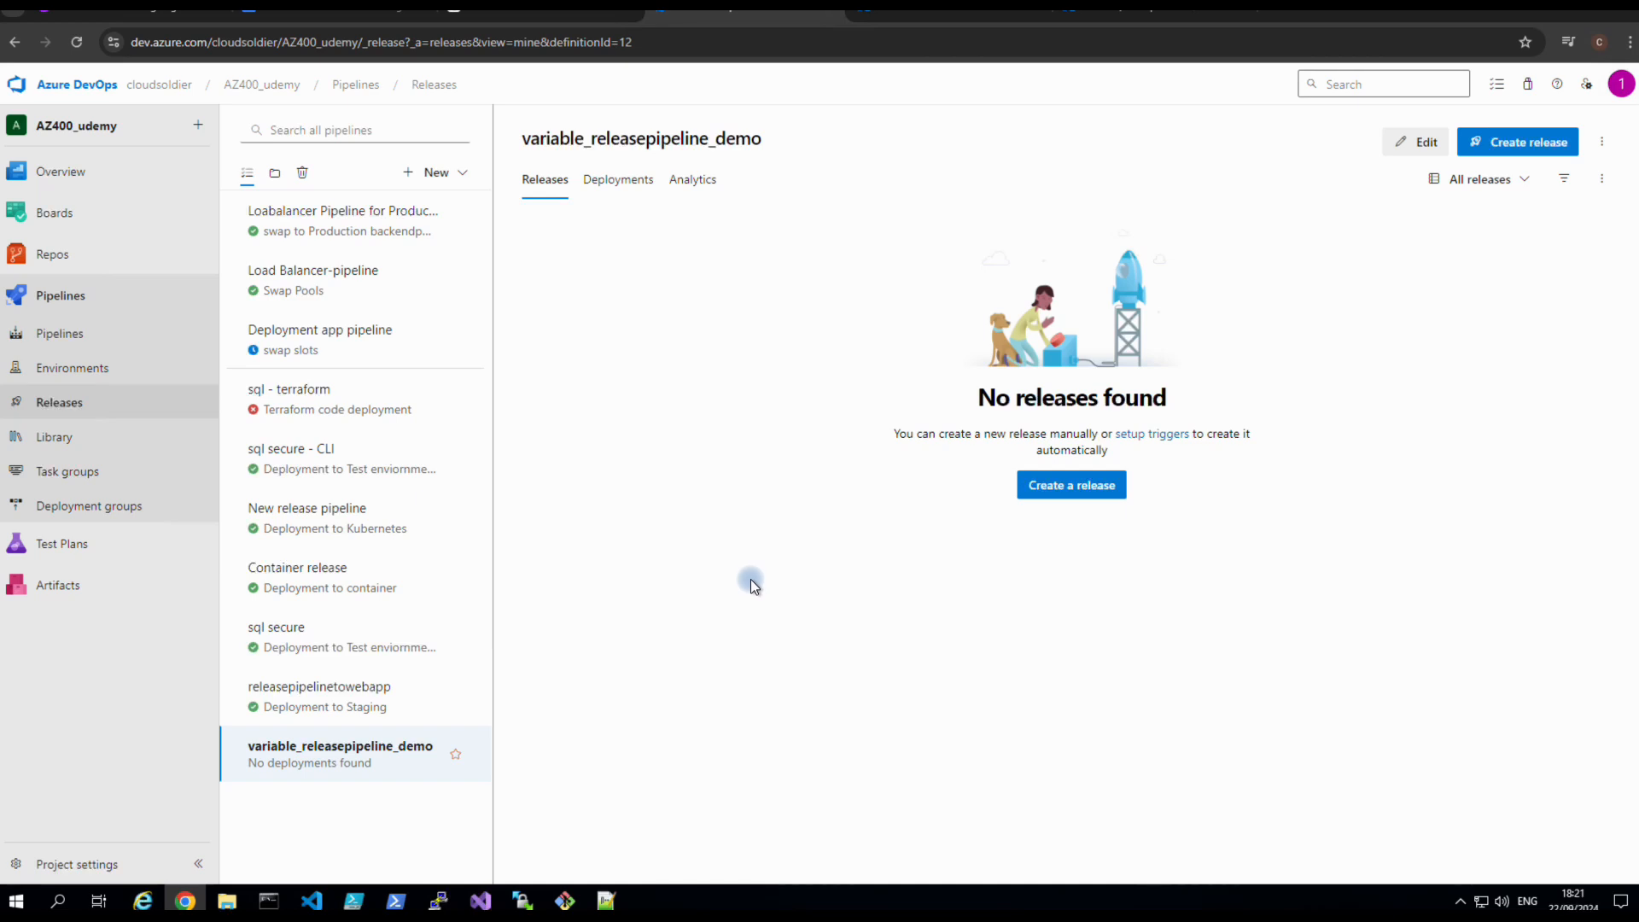
left_click(391, 164)
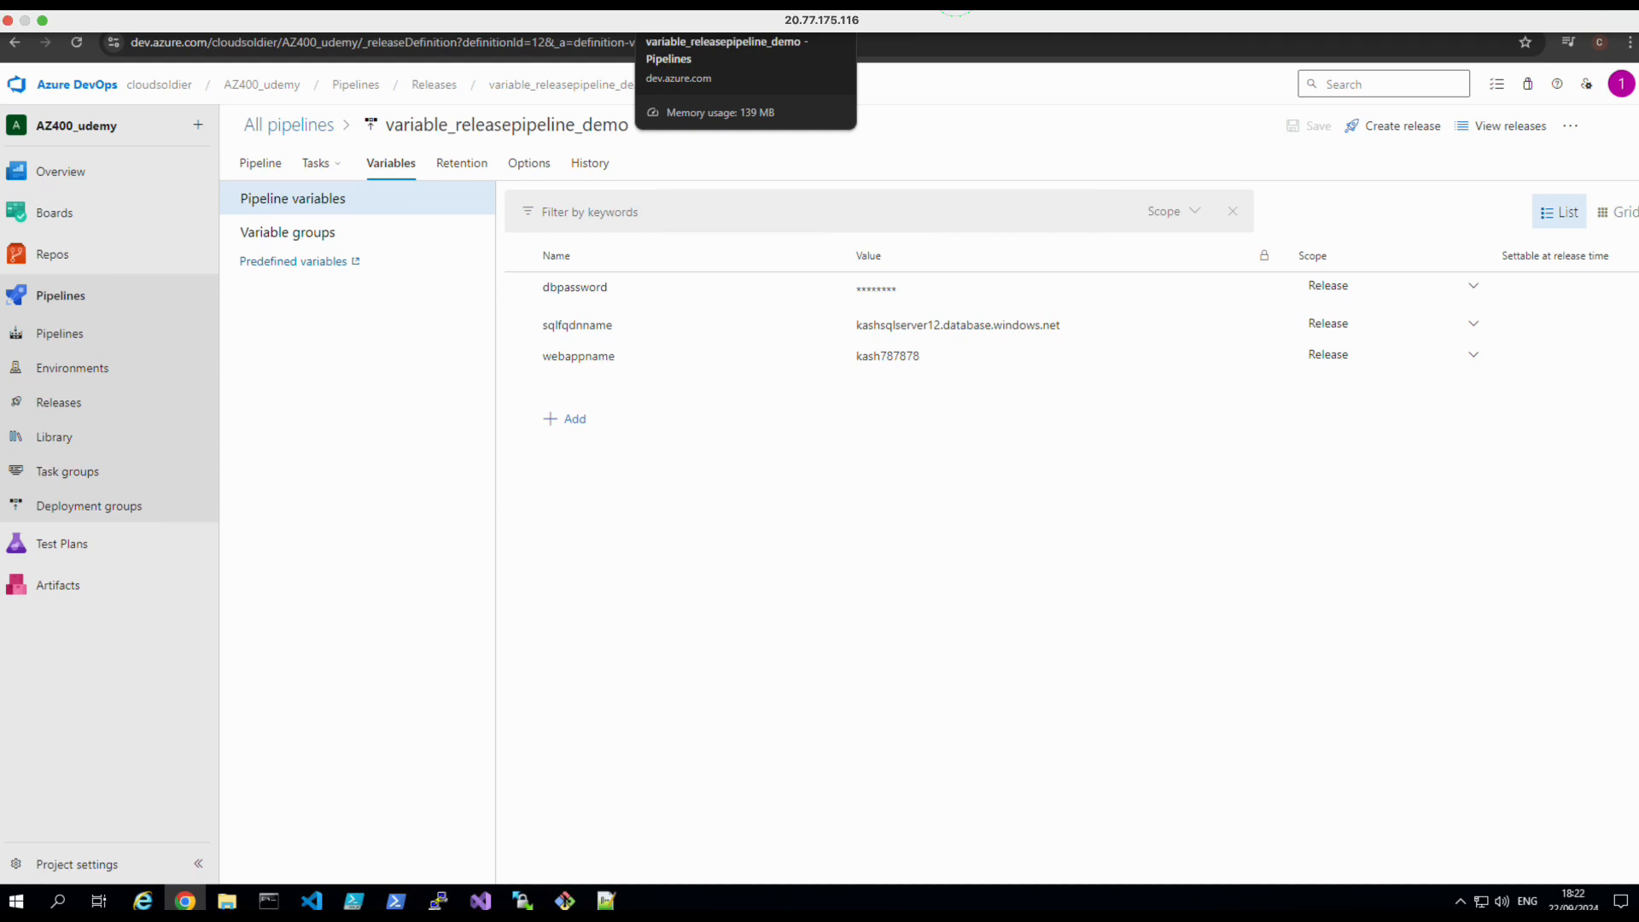
Open the Test stage's Azure SQL Table creation task and check its SQL server value.
left_click(953, 4)
left_click(901, 467)
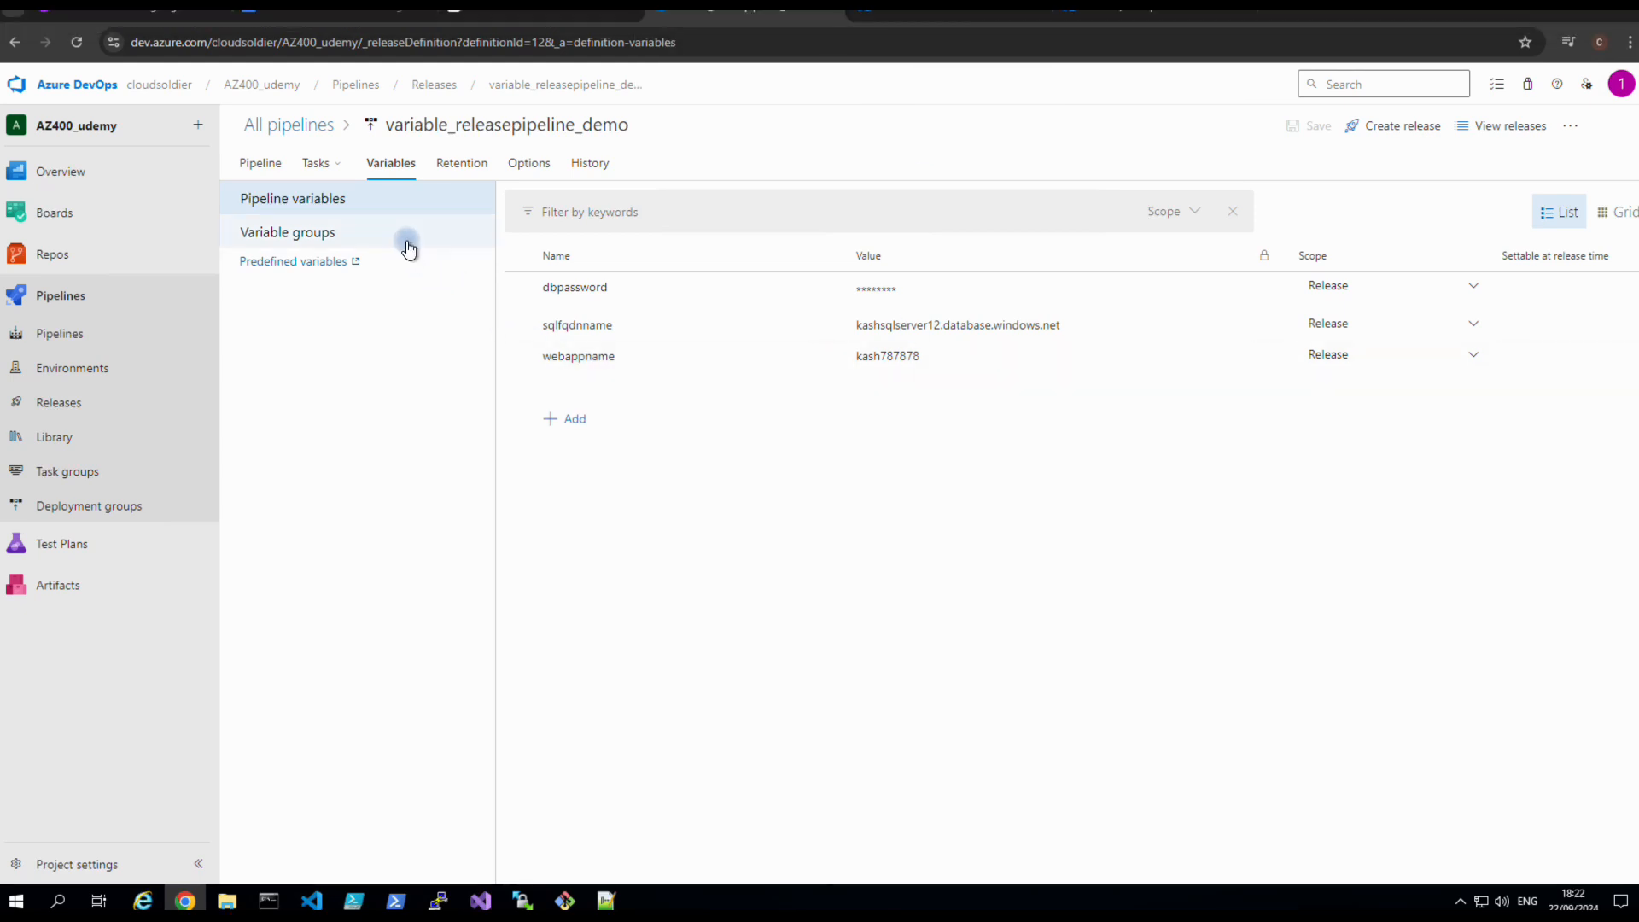
left_click(261, 162)
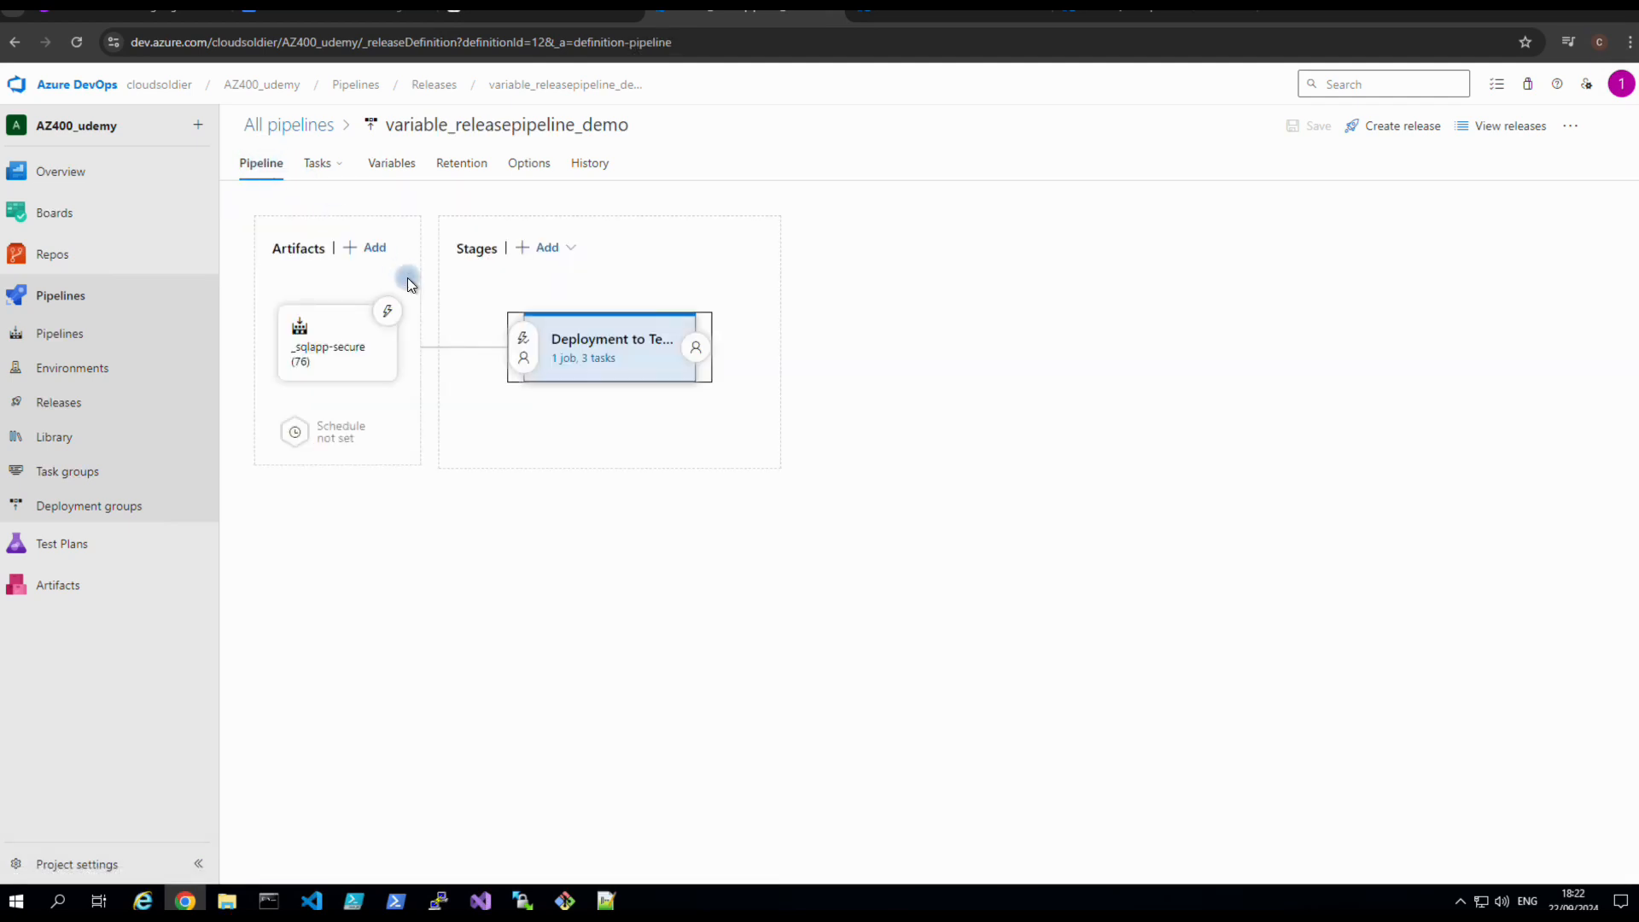
left_click(581, 359)
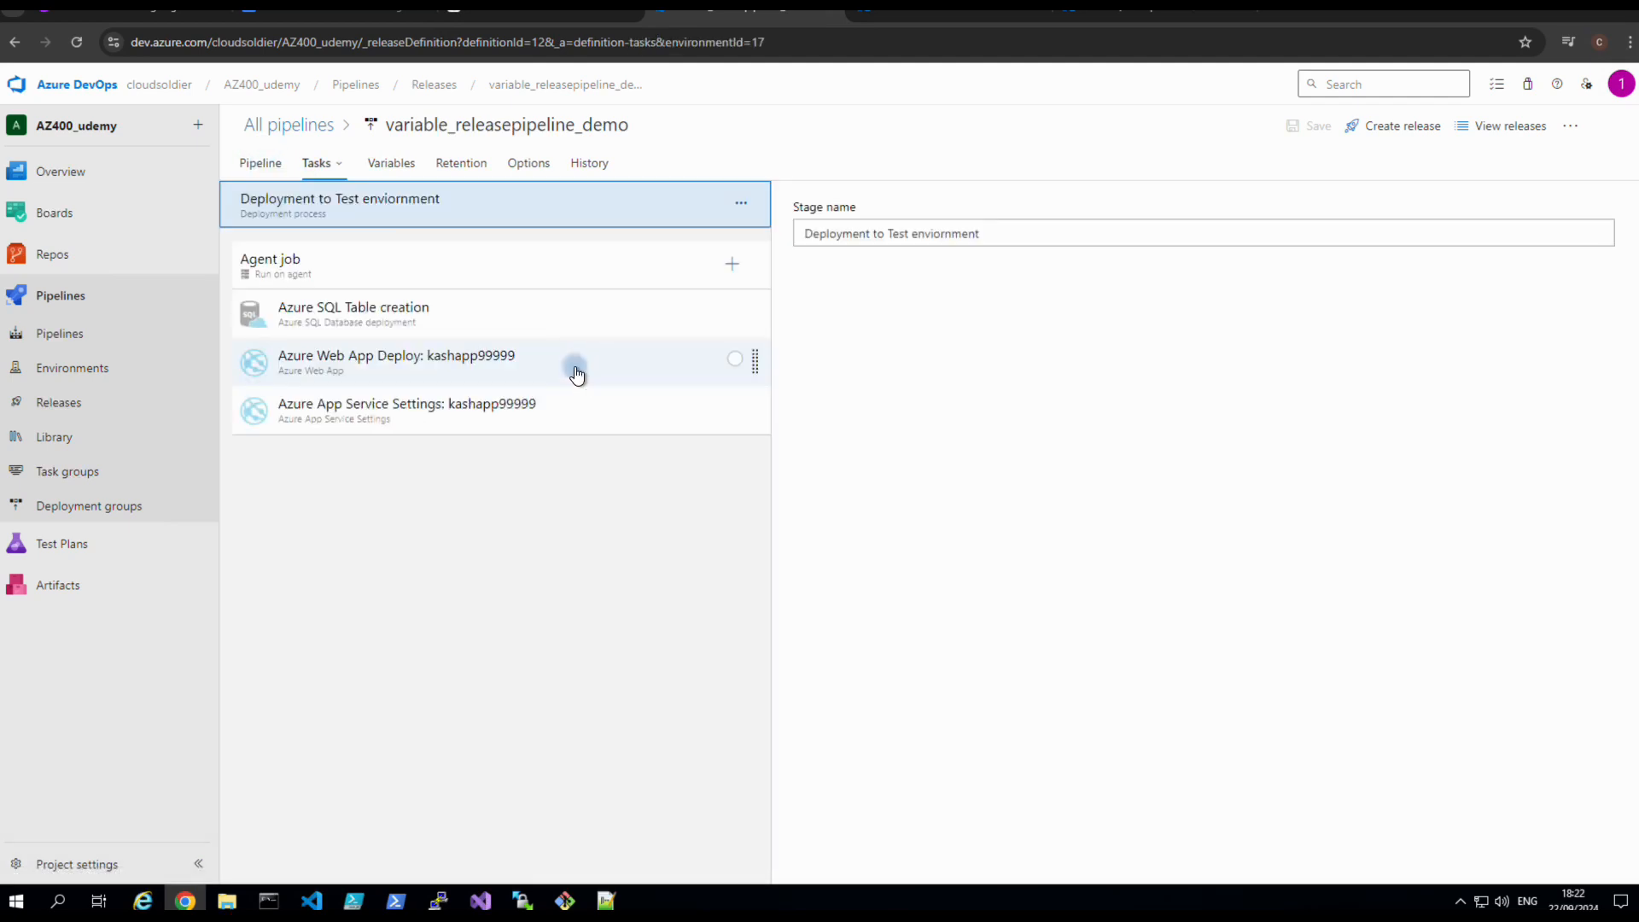
left_click(367, 323)
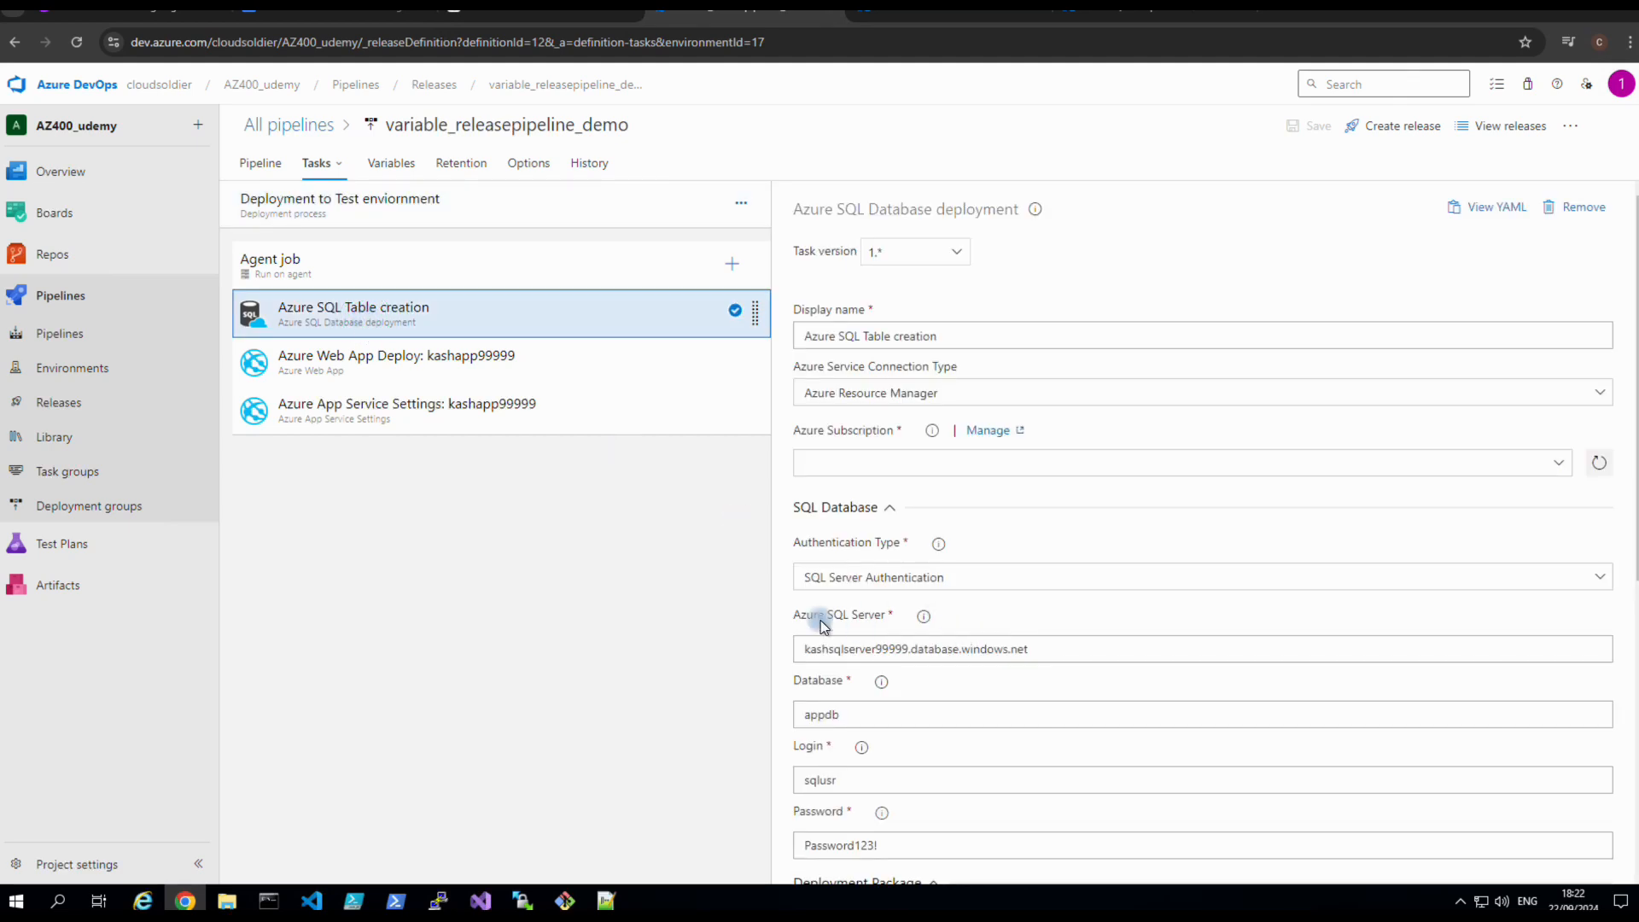
left_click(930, 650)
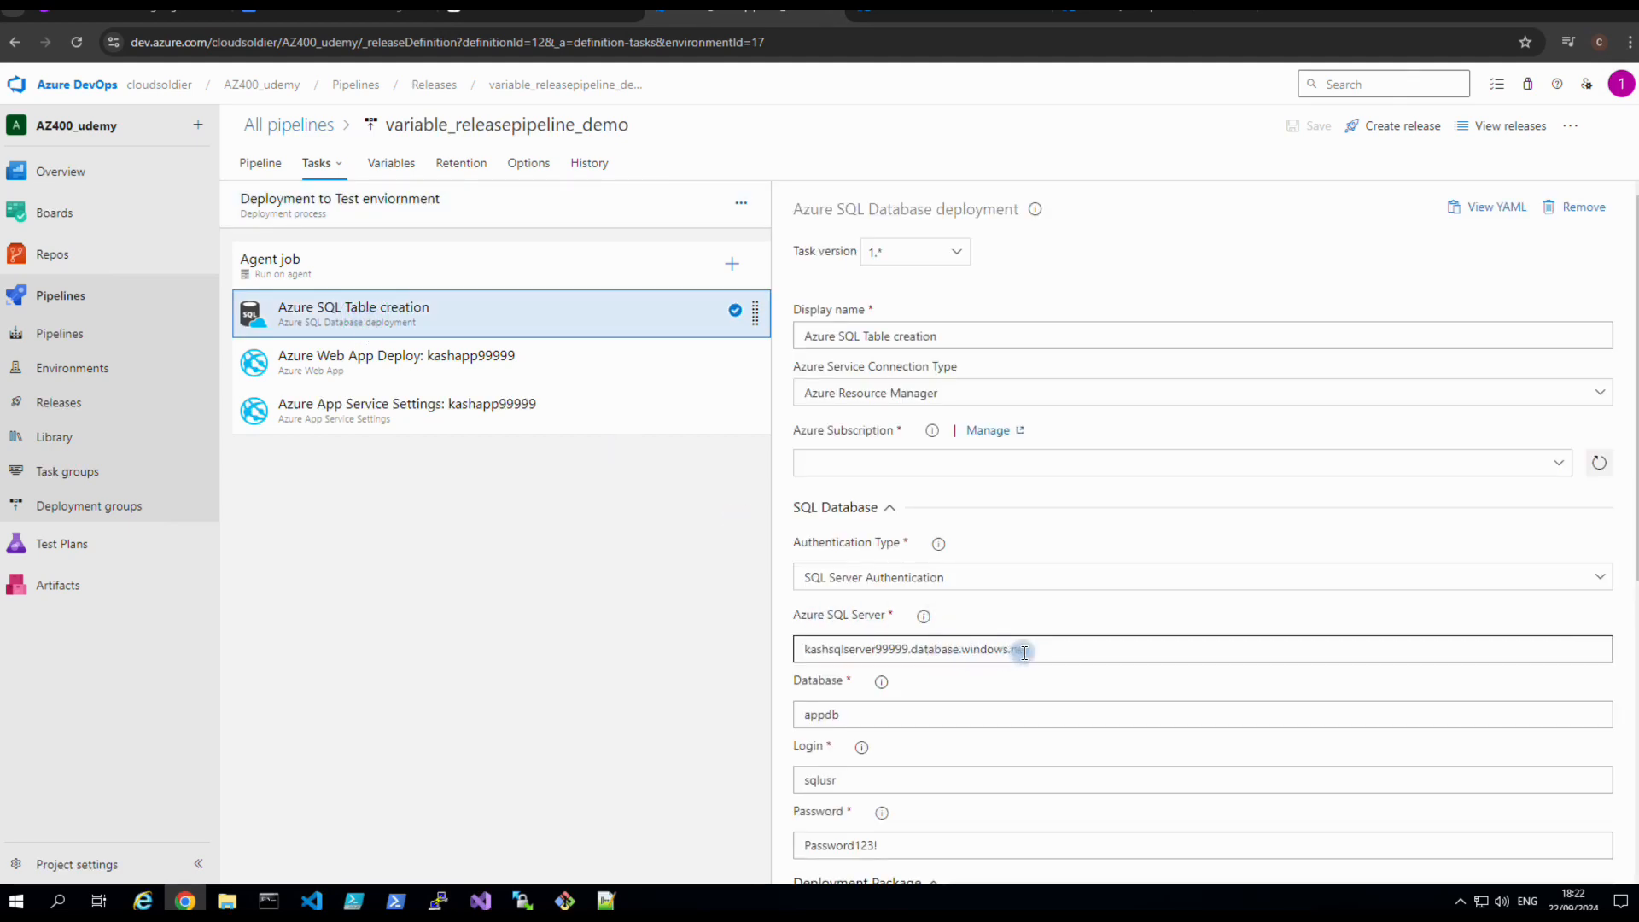
left_click(667, 834)
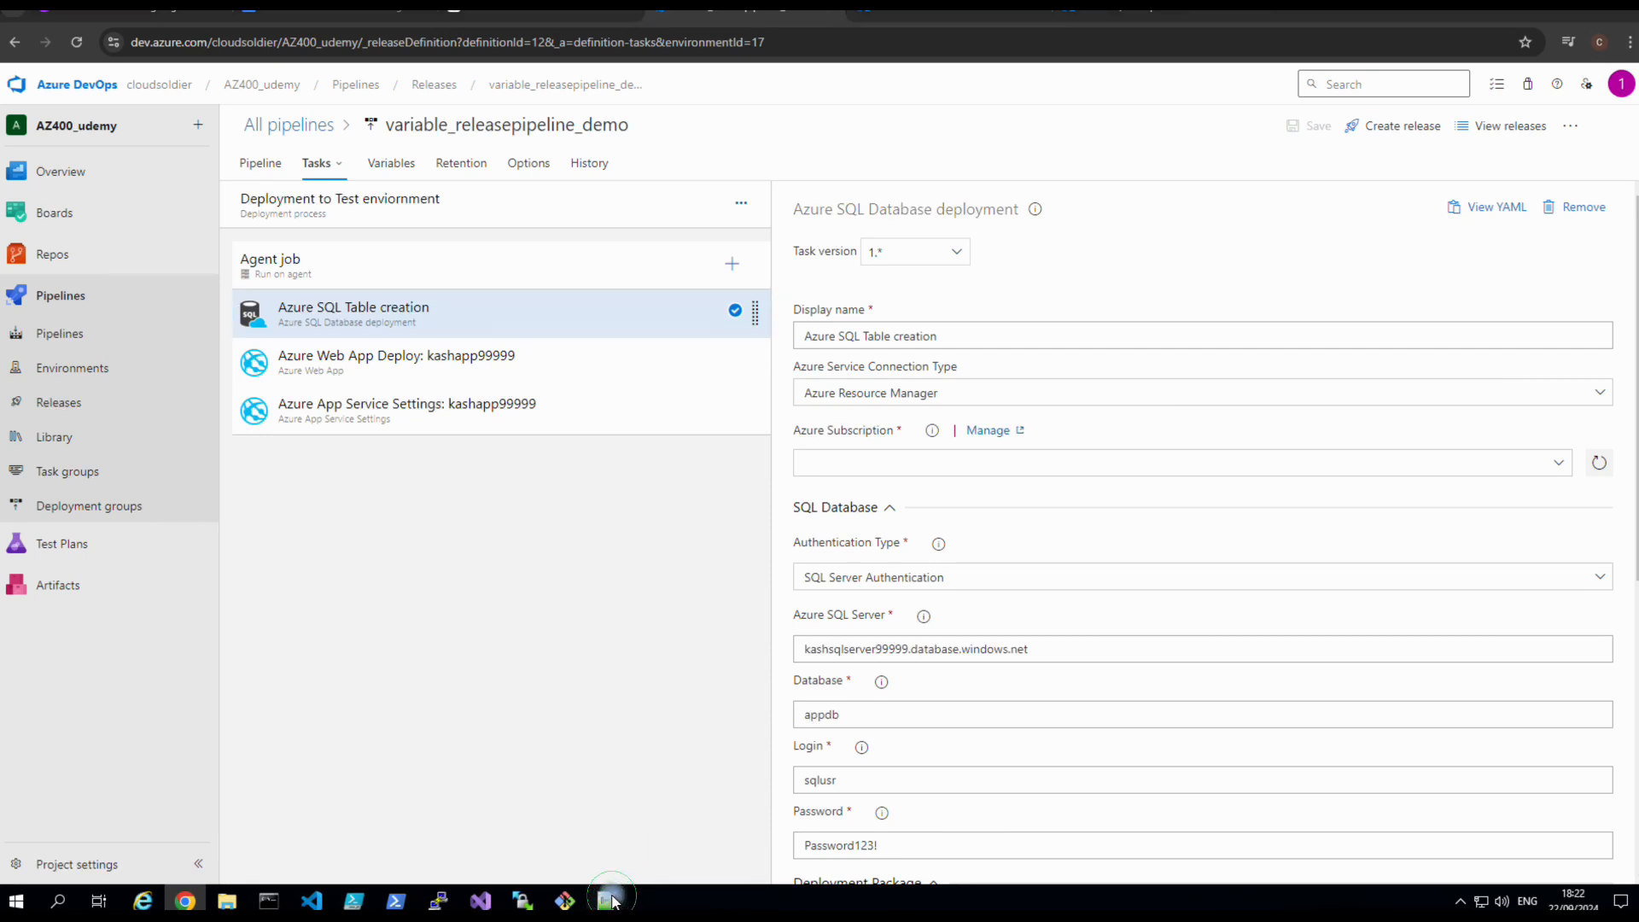
left_click(607, 900)
Change sqlfqdnname on line 12 of the notes to sqlfqdname by deleting the extra n.
left_click(142, 327)
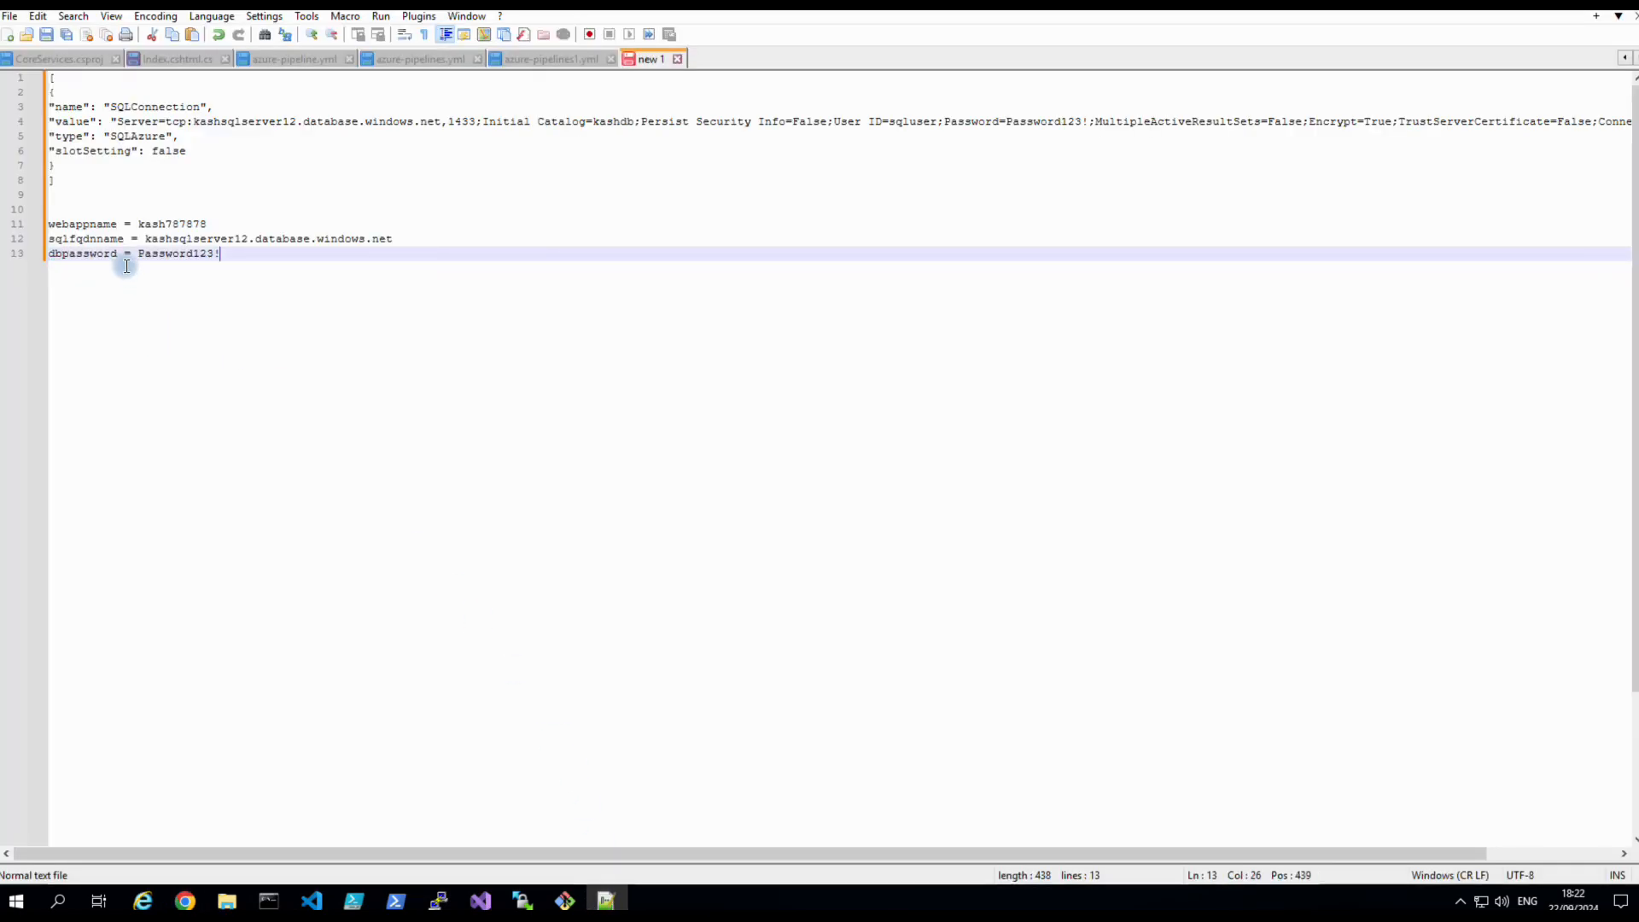
left_click_drag(121, 239, 76, 238)
left_click(99, 239)
key("BackSpace")
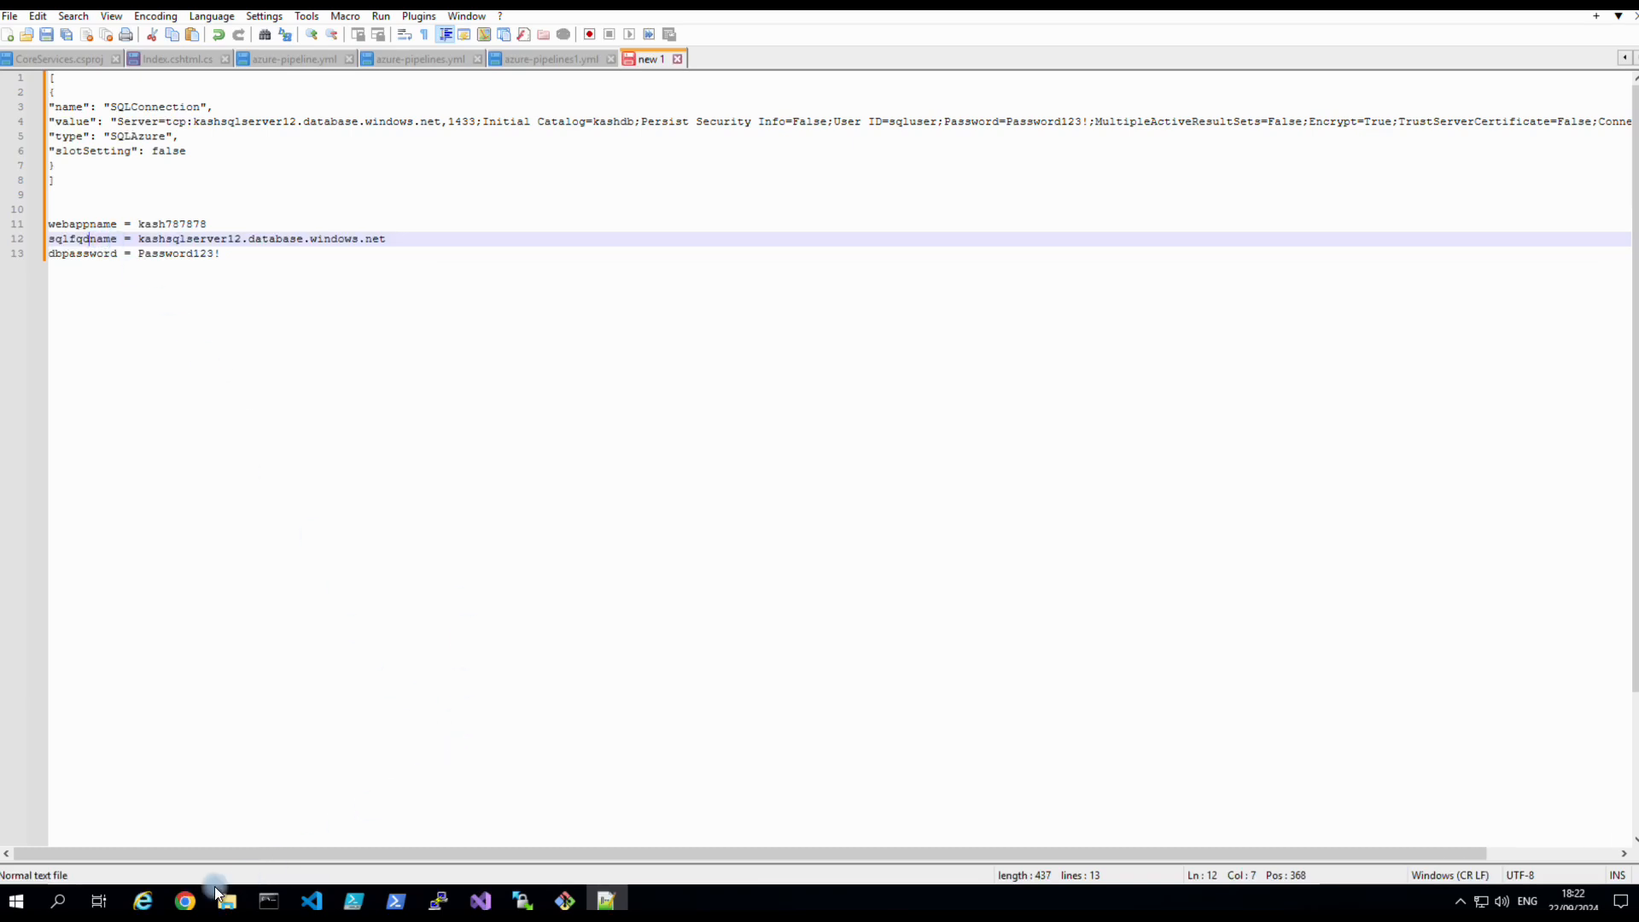
left_click(185, 899)
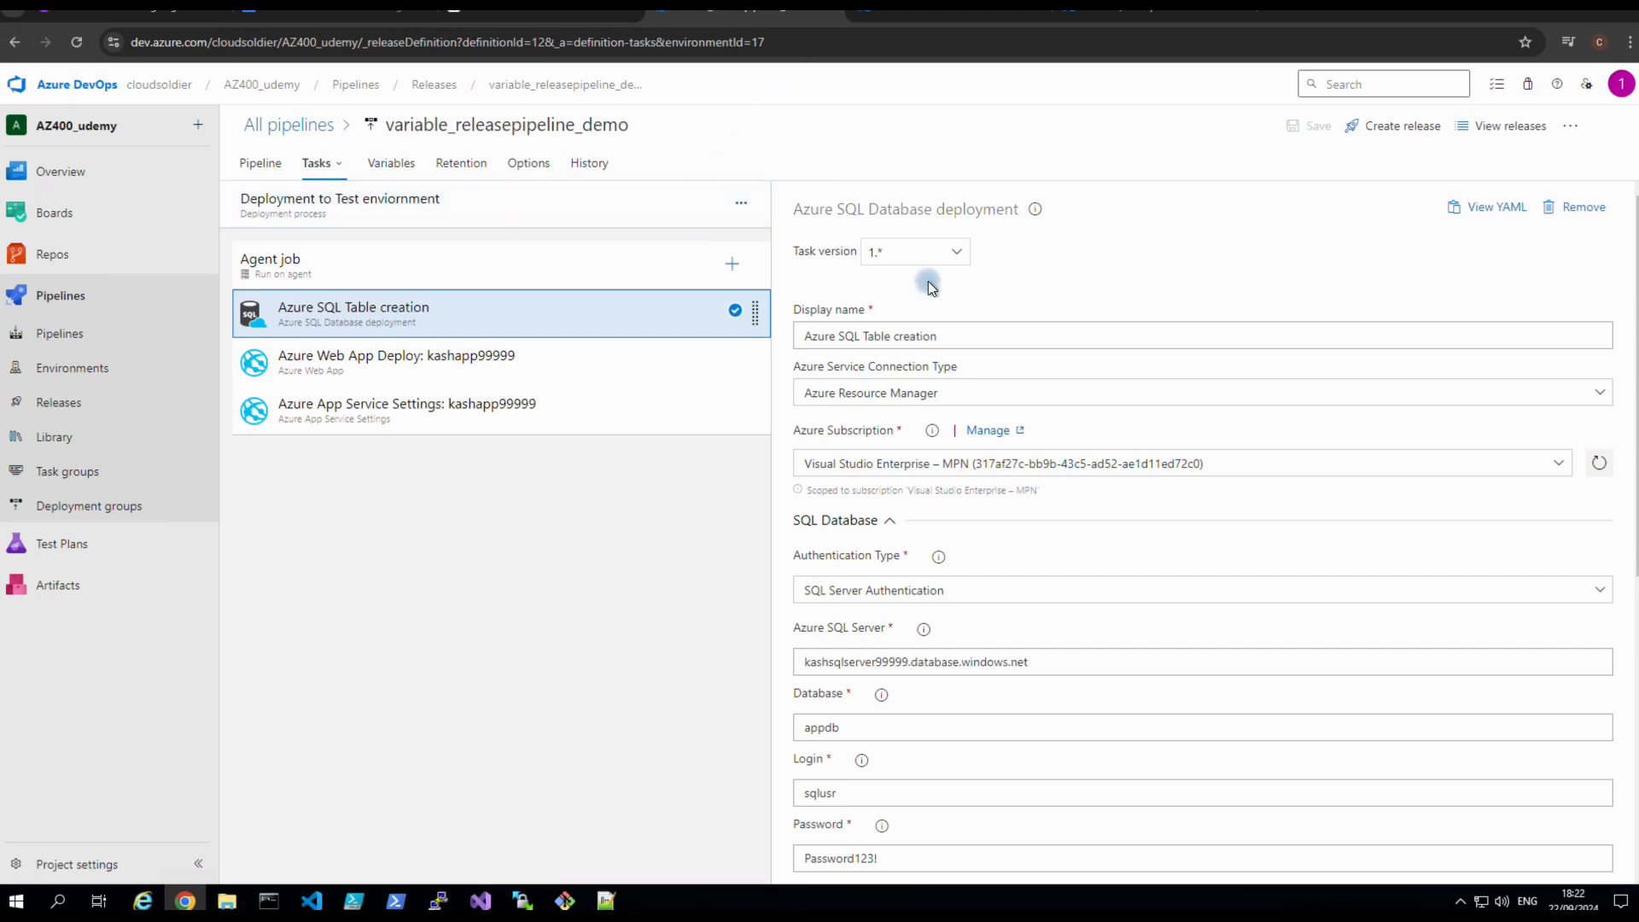
Rename the sqlfqdnname pipeline variable to sqlfqdname and save the pipeline.
left_click(403, 170)
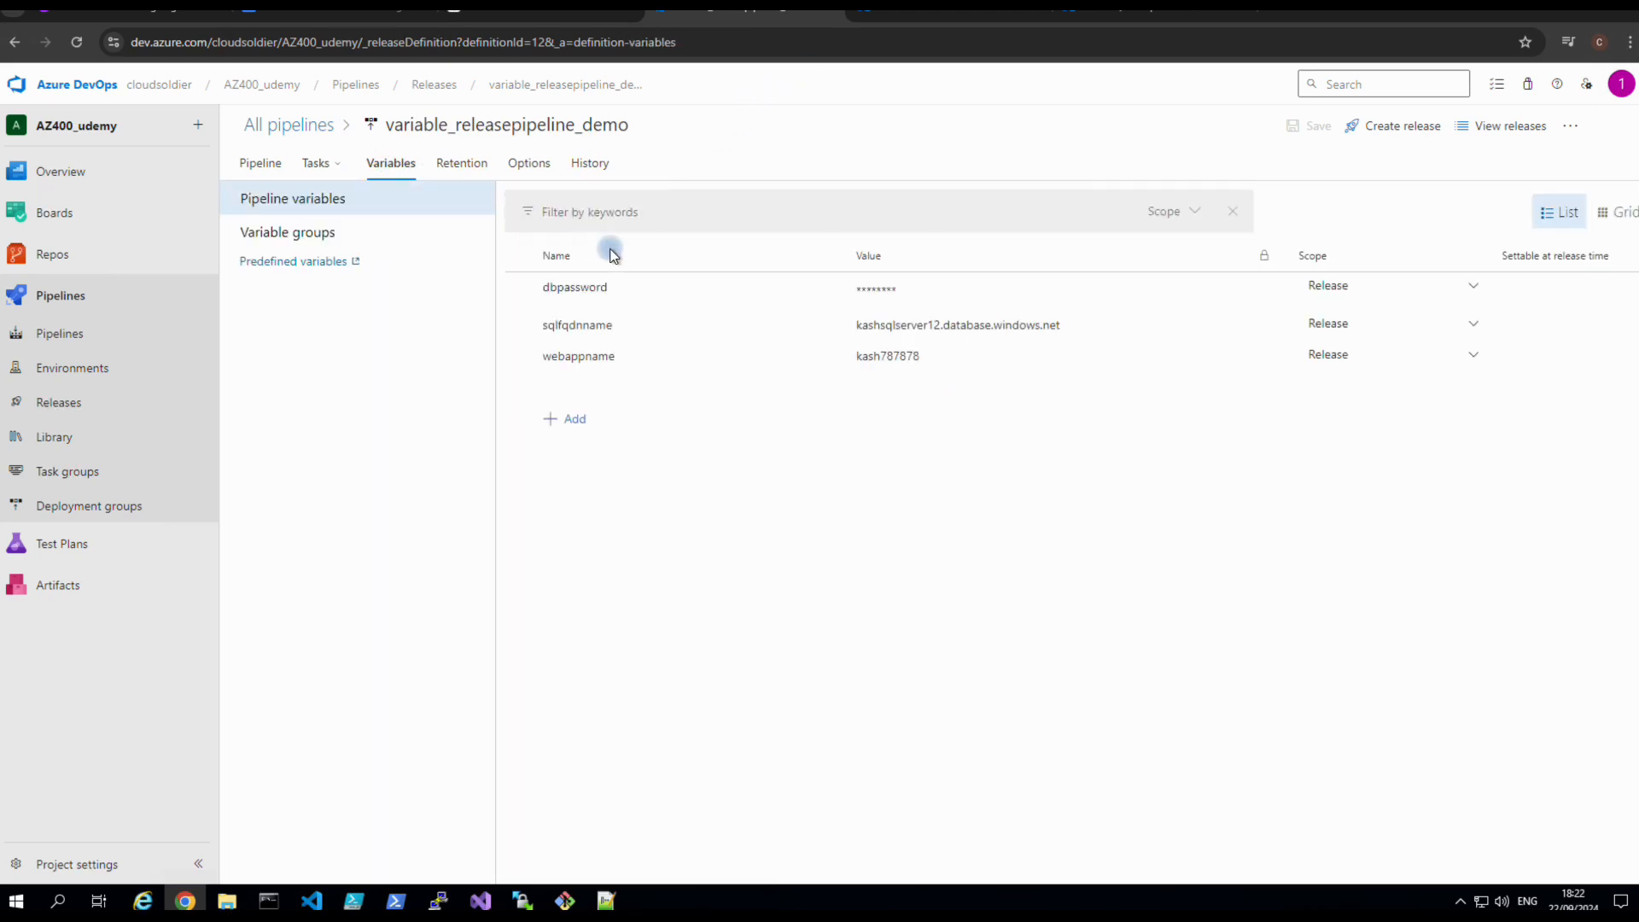
left_click(615, 327)
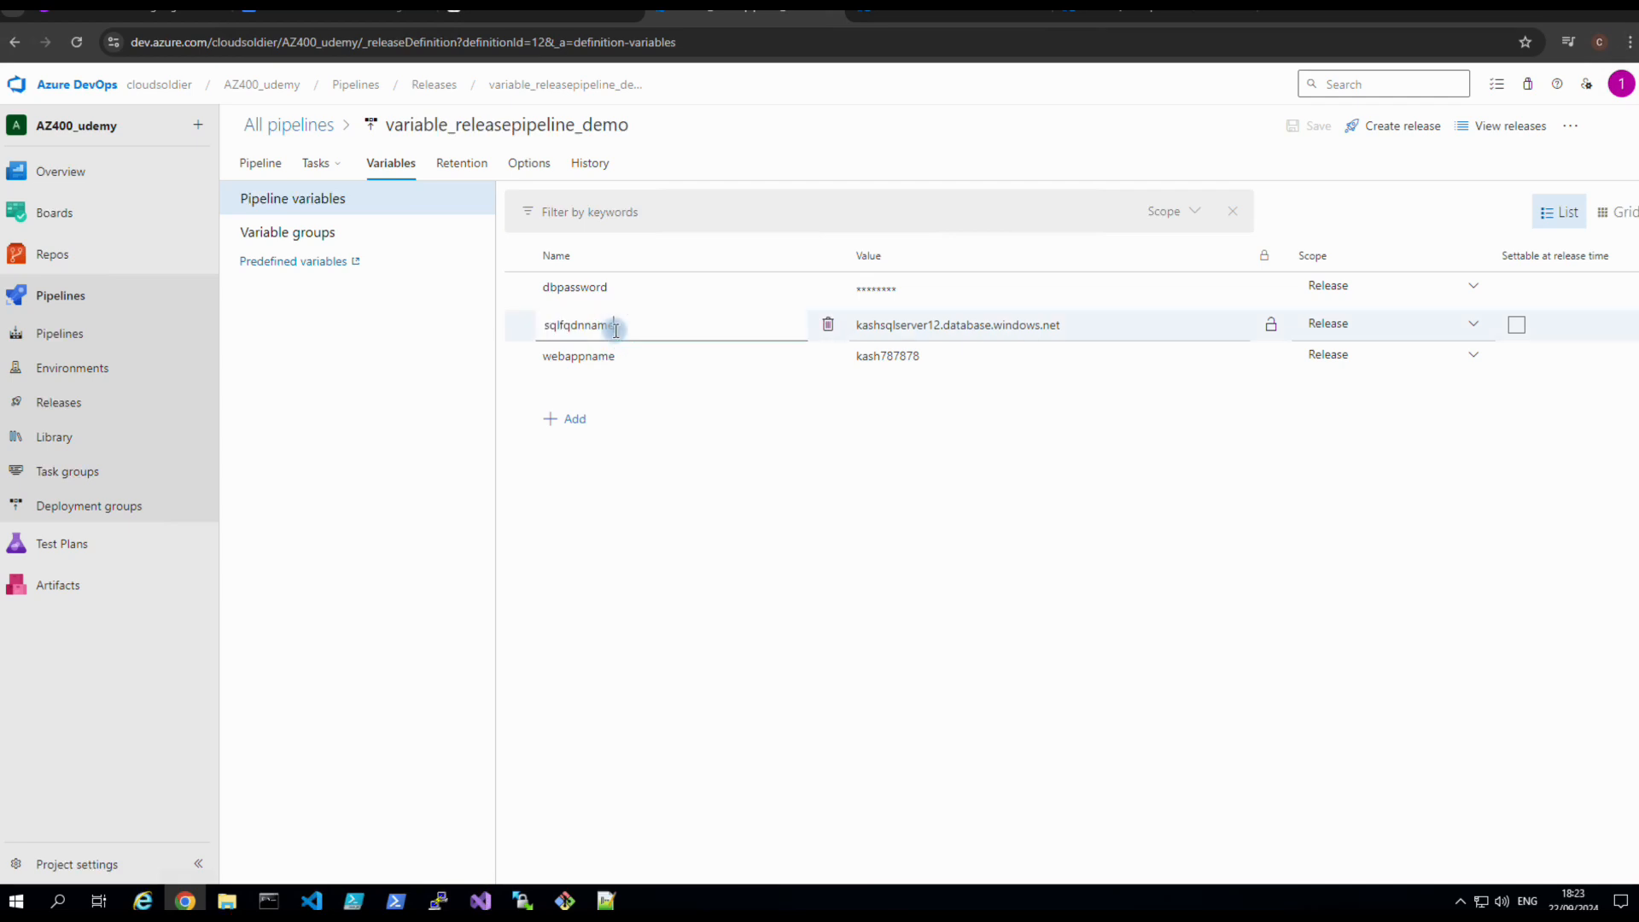
left_click(585, 328)
key("BackSpace")
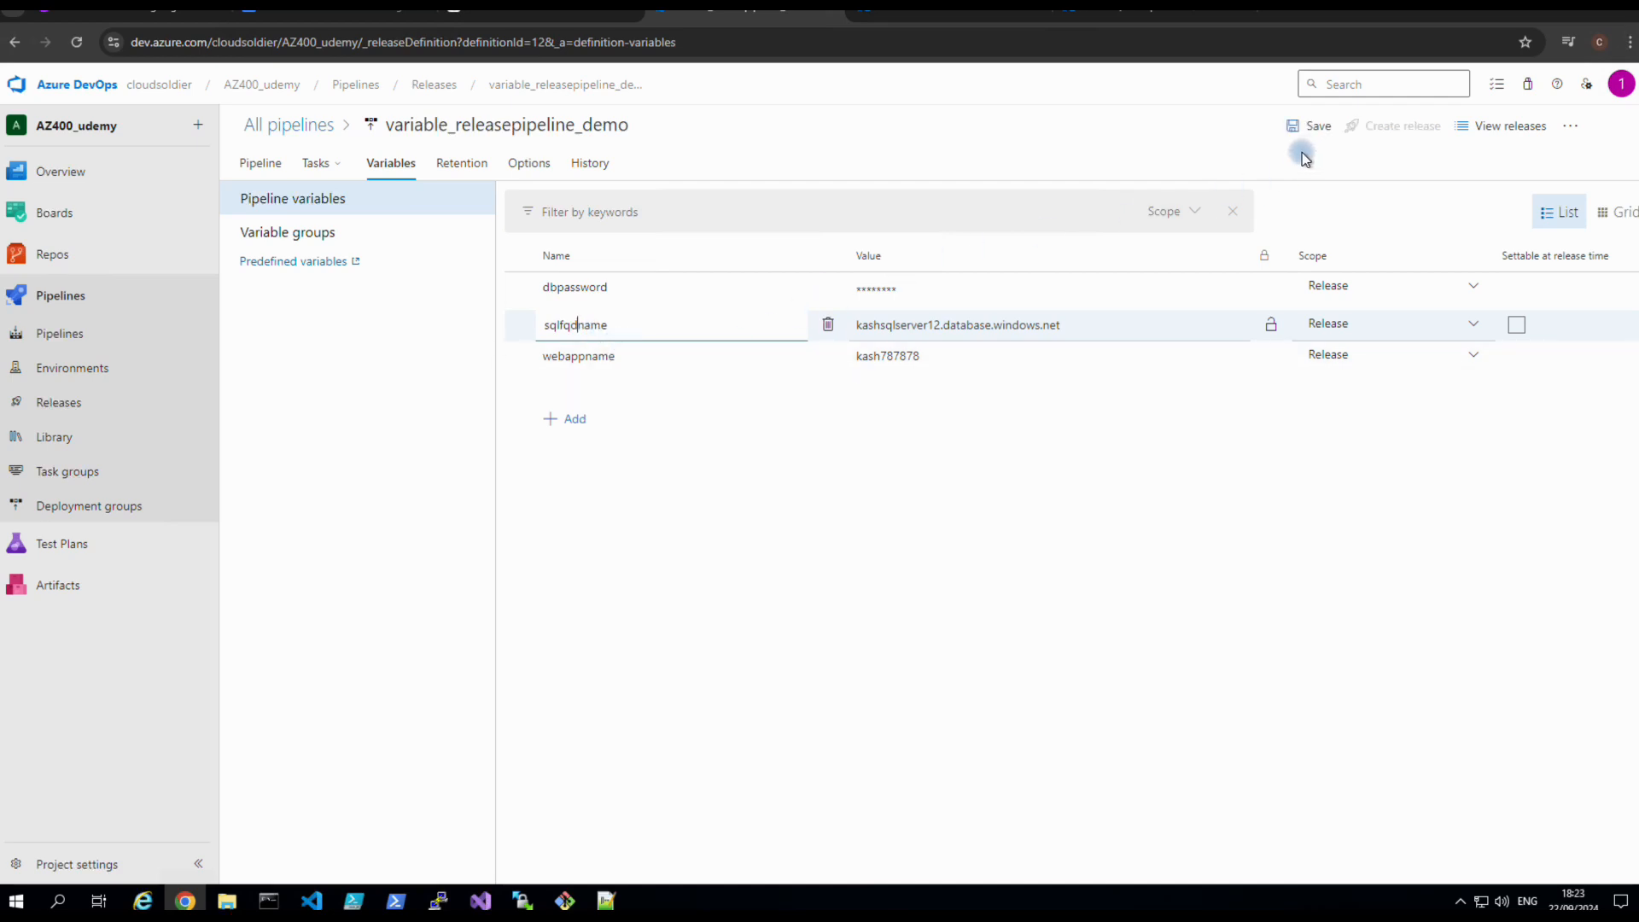
left_click(1311, 128)
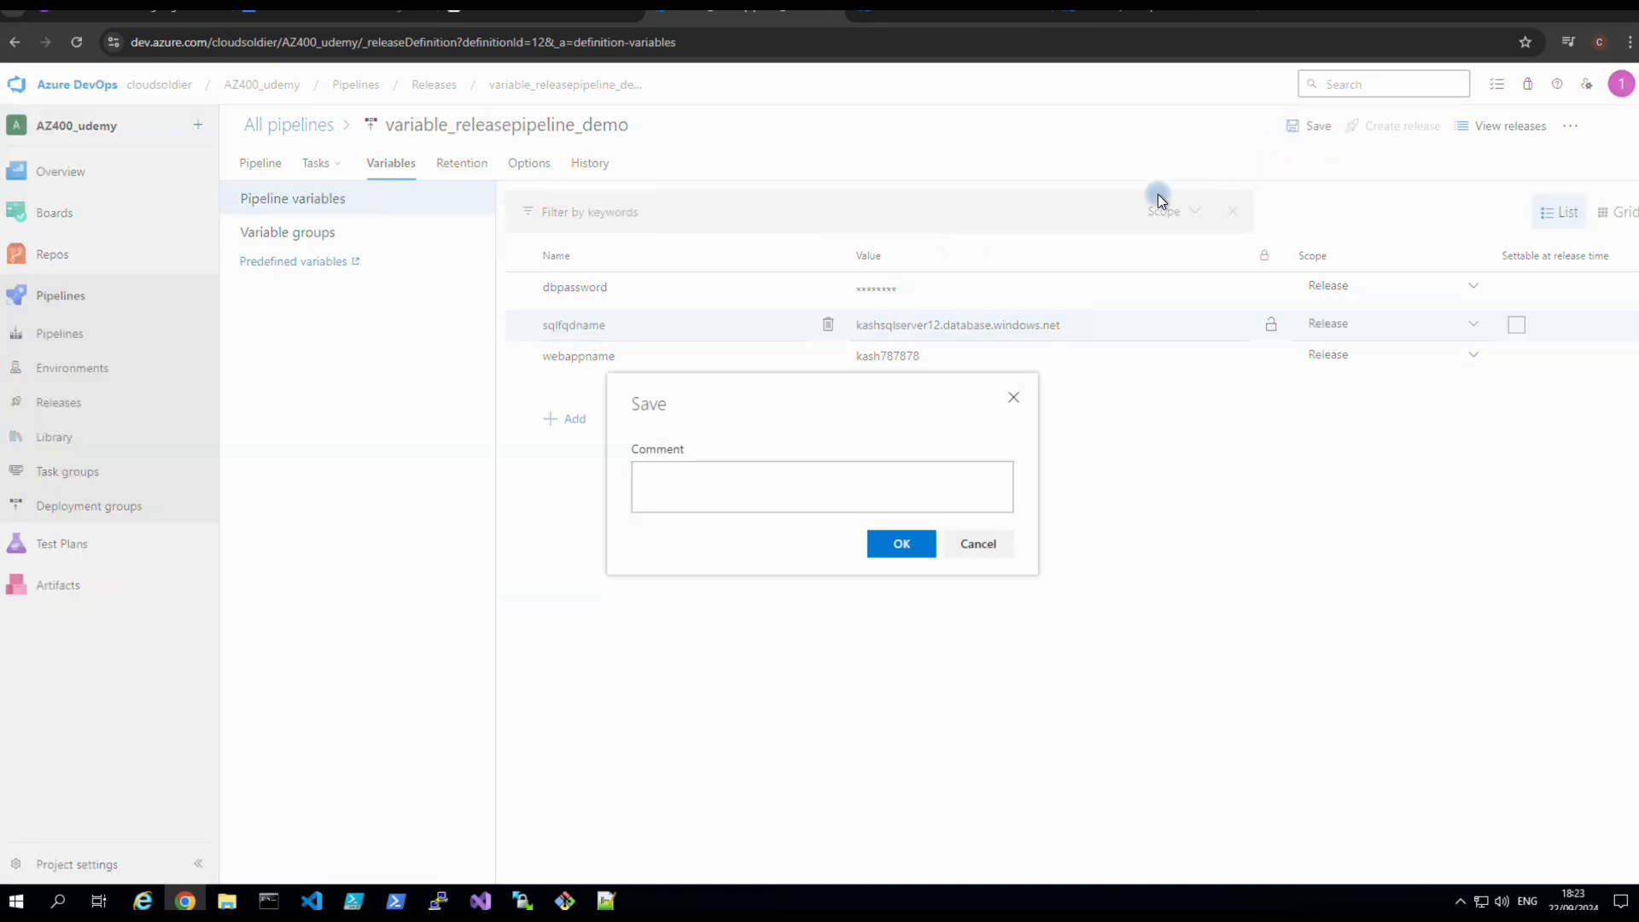
left_click(887, 536)
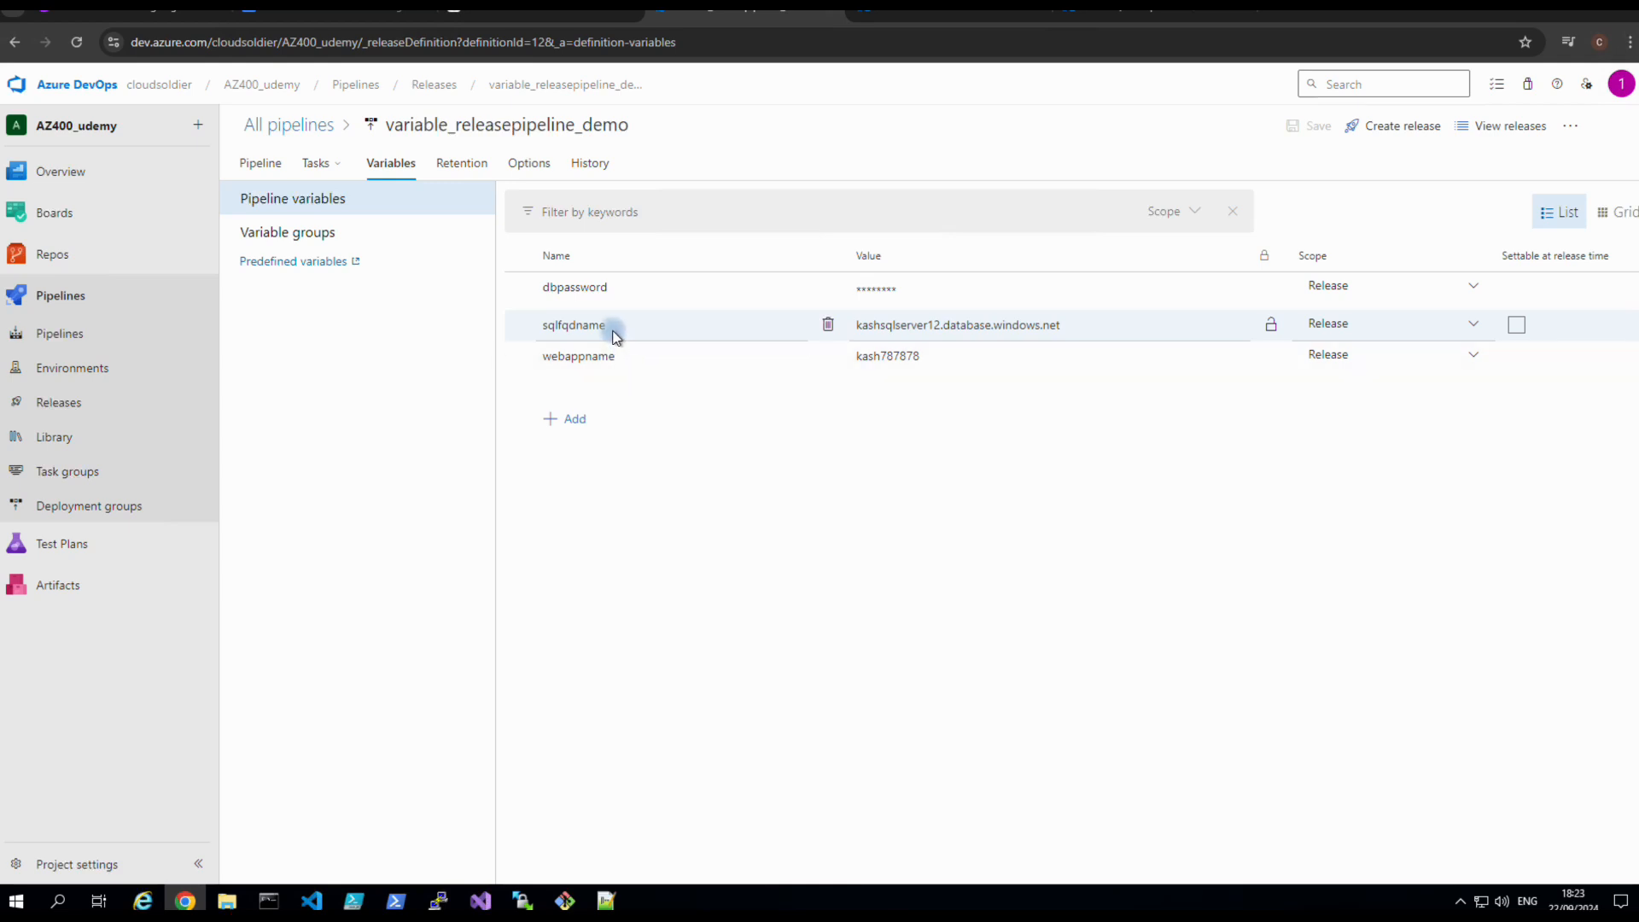
Copy the sqlfqdname name and view the stages diagram in a duplicated browser tab.
left_click_drag(606, 326, 543, 326)
right_click(557, 327)
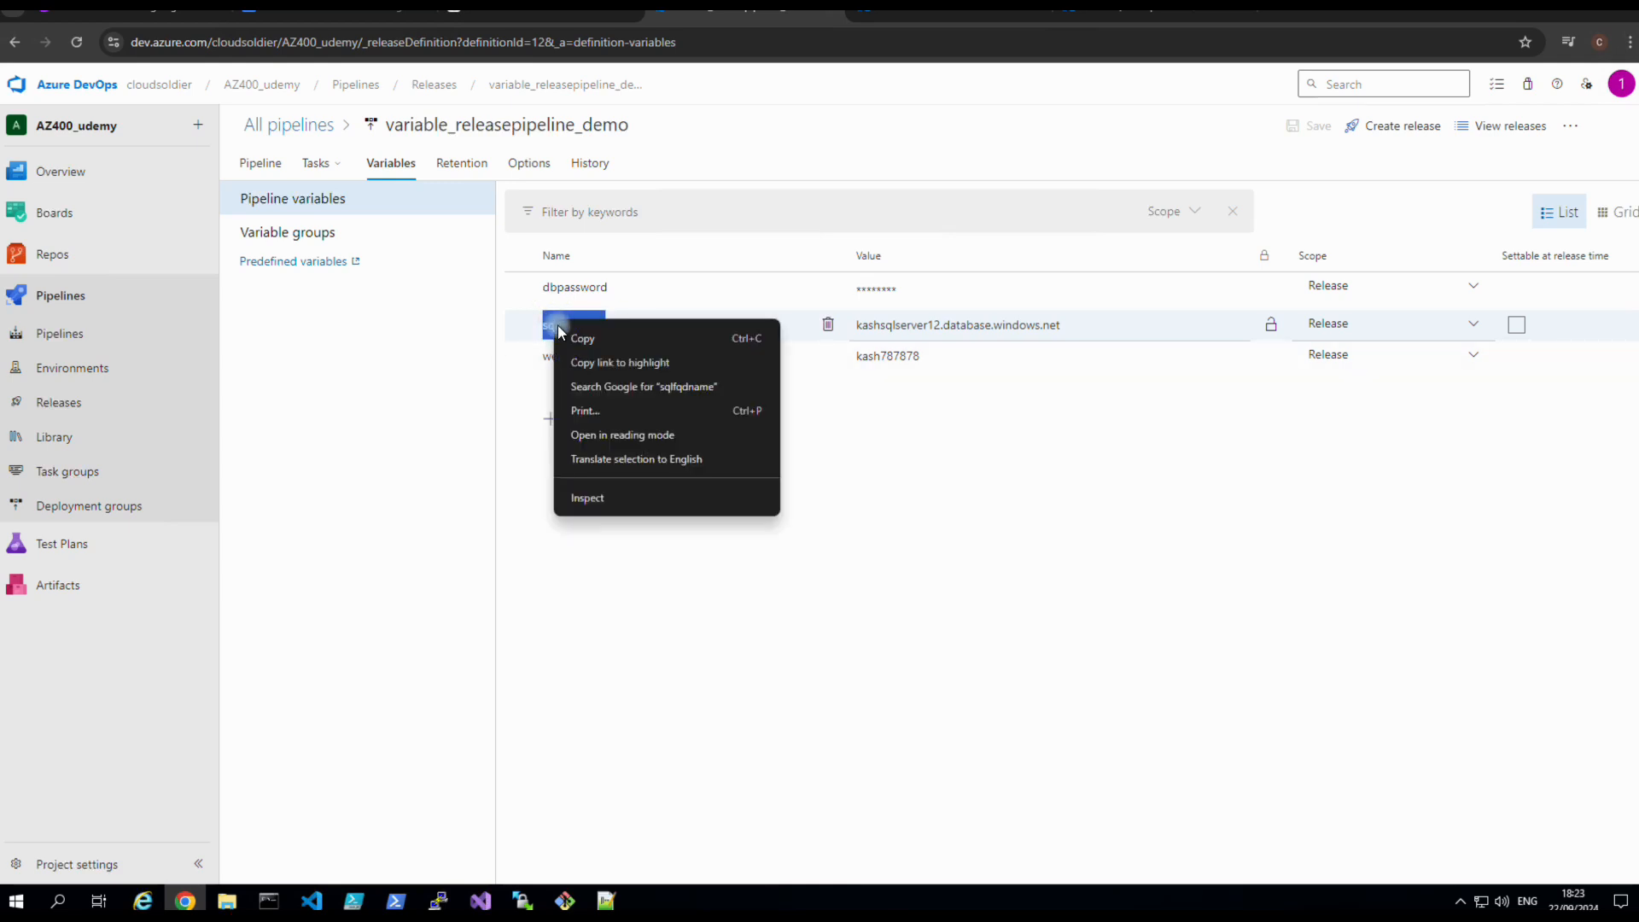
left_click(577, 339)
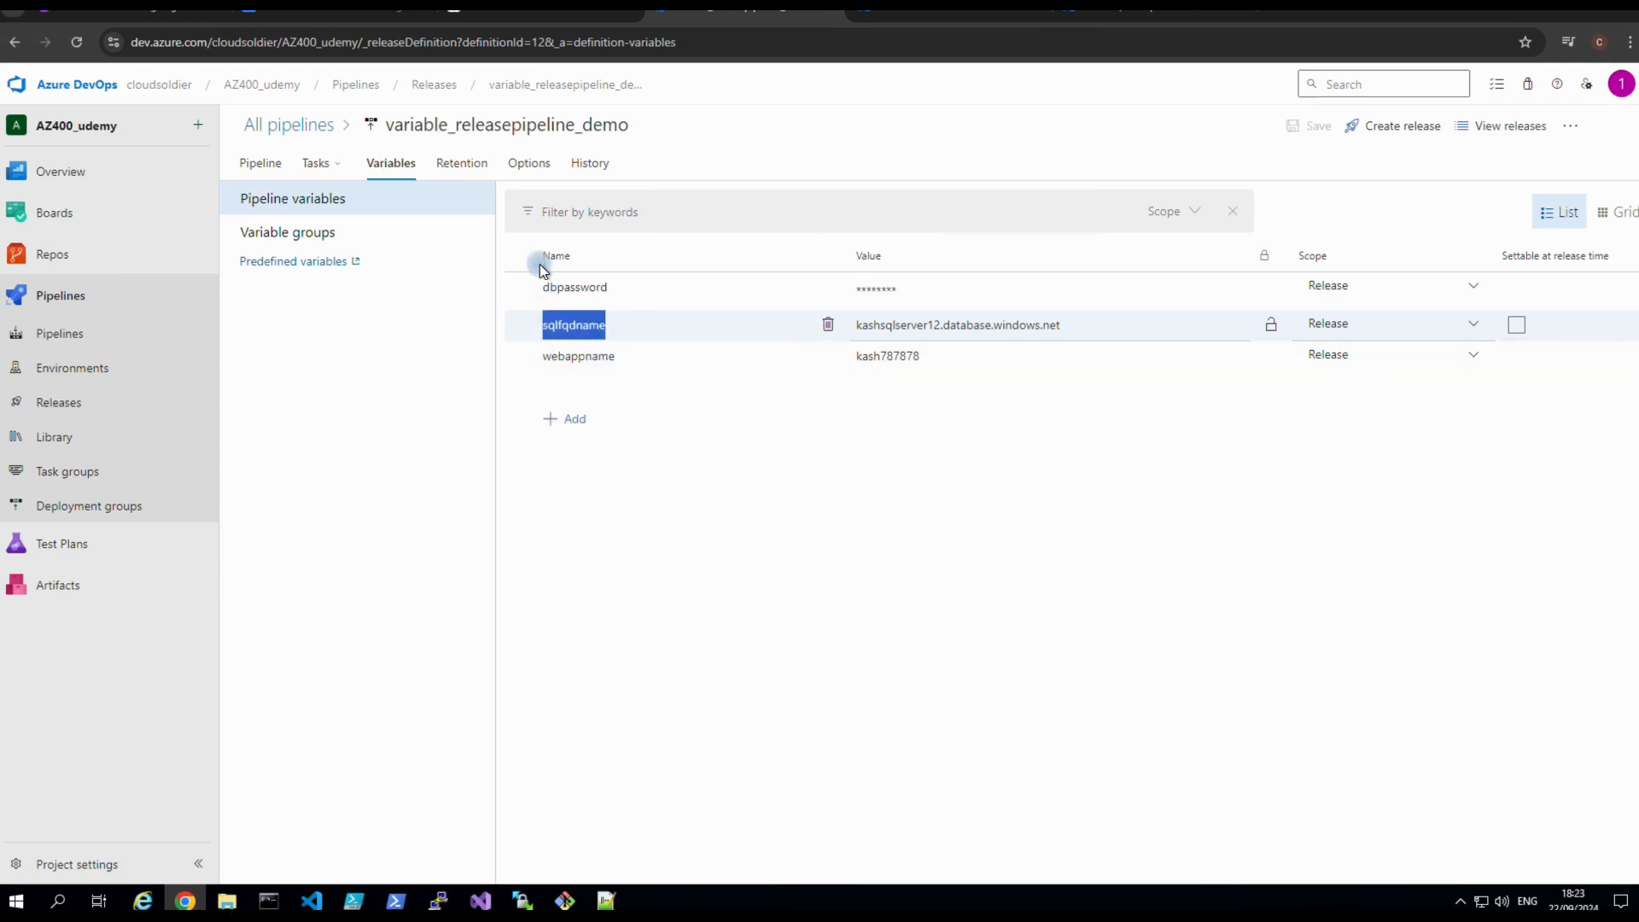
right_click(790, 14)
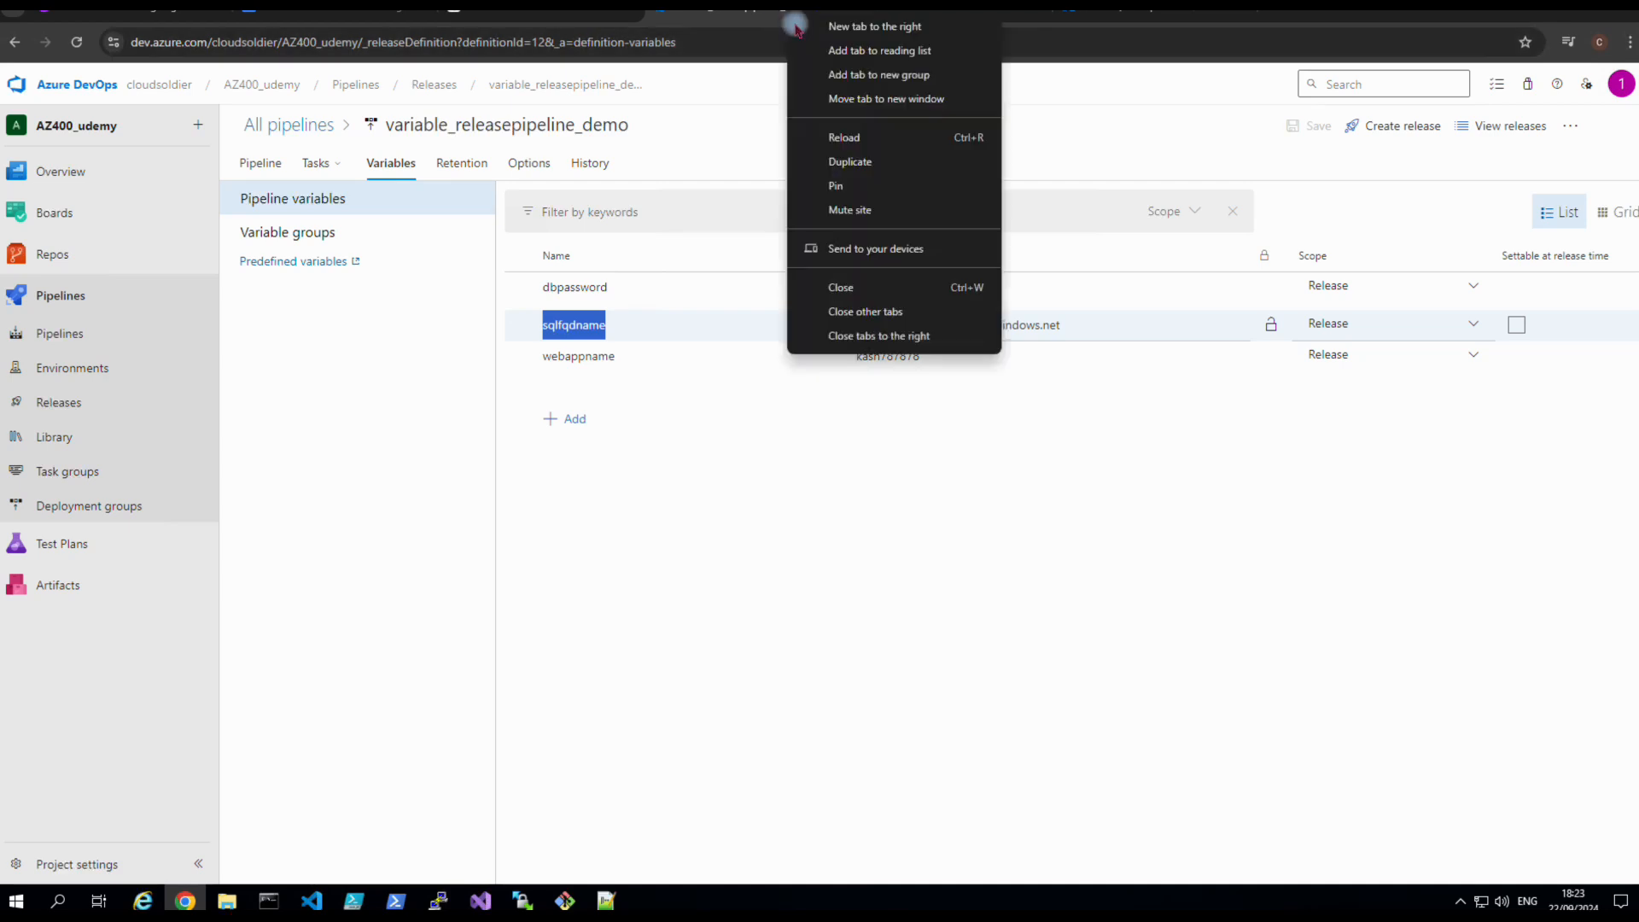
left_click(845, 163)
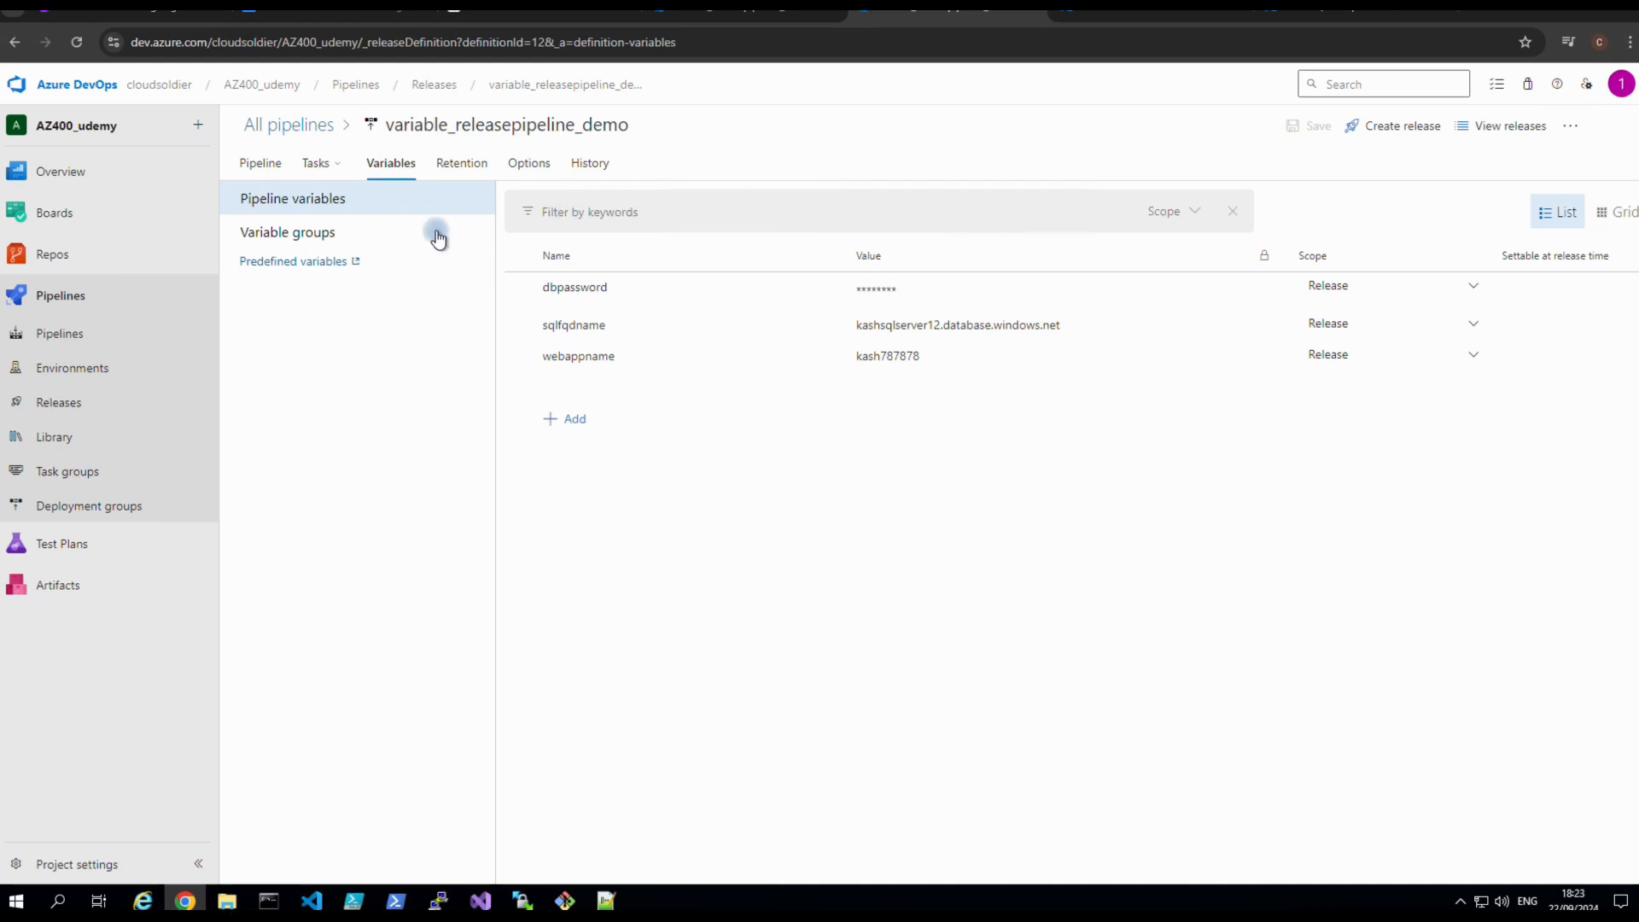
left_click(269, 167)
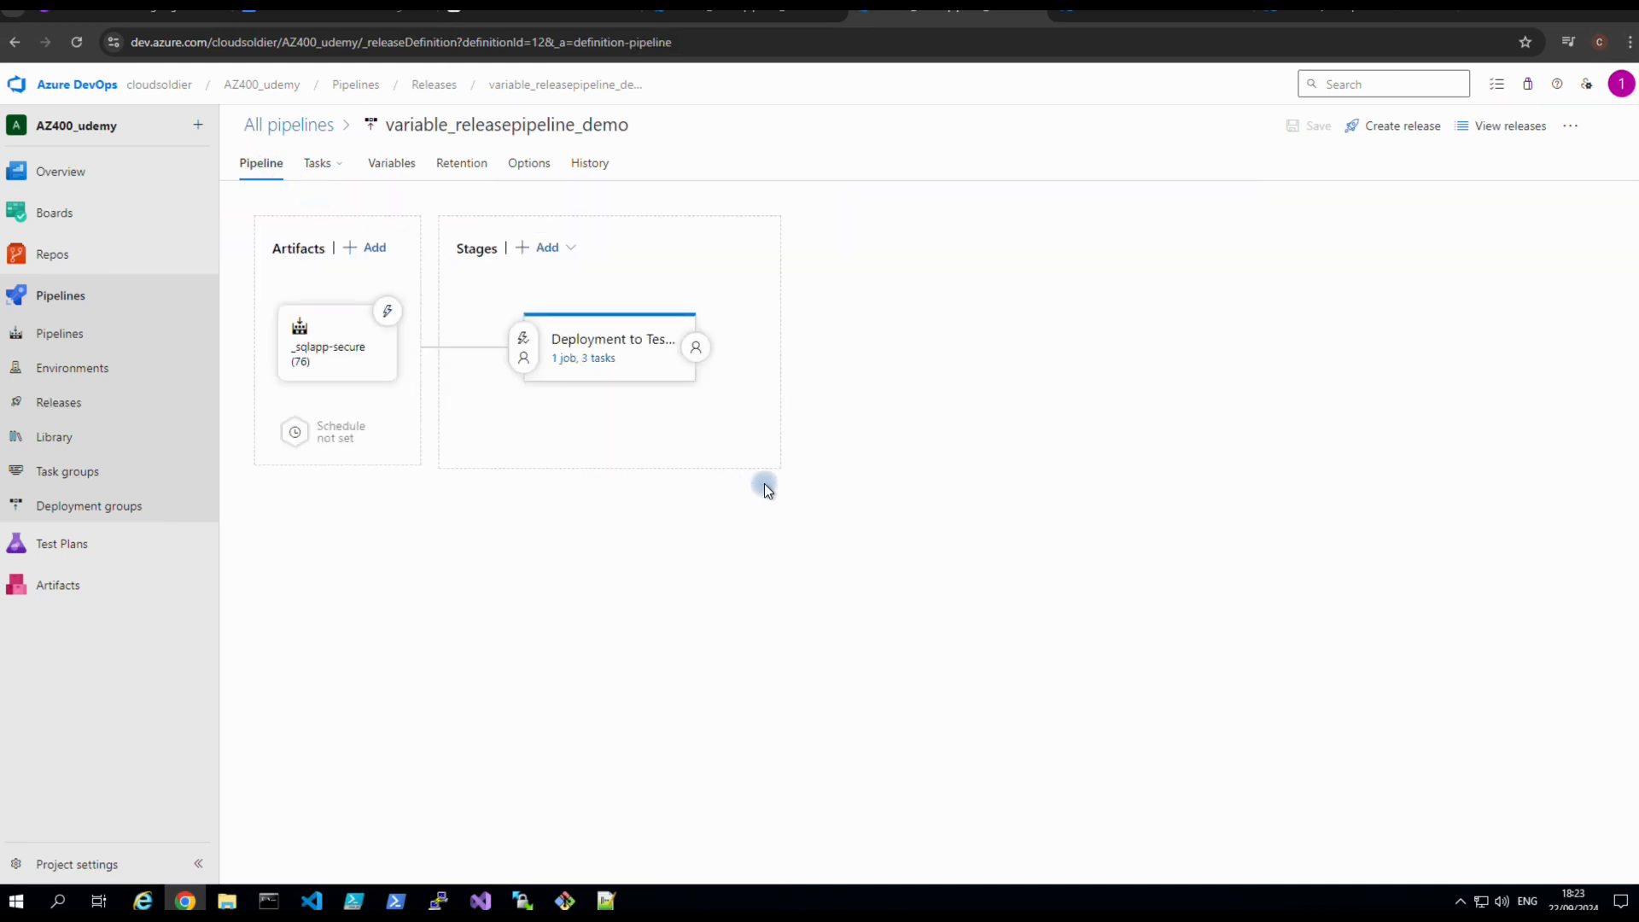
Replace the SQL task's server address with $(sqlfqdname).
left_click(574, 351)
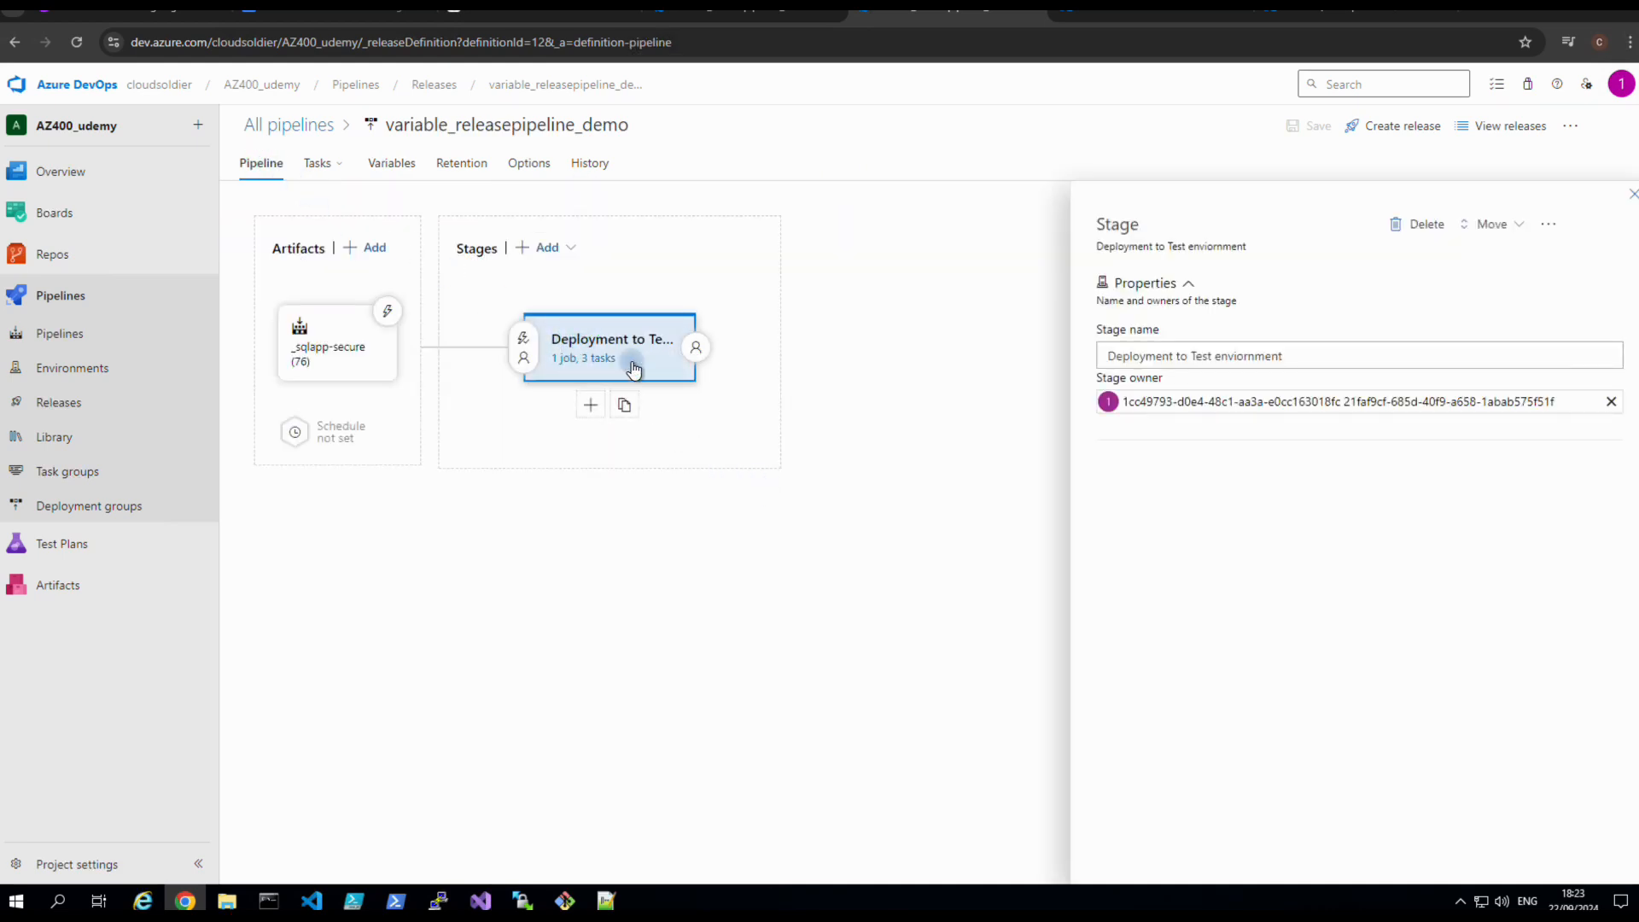
left_click(601, 369)
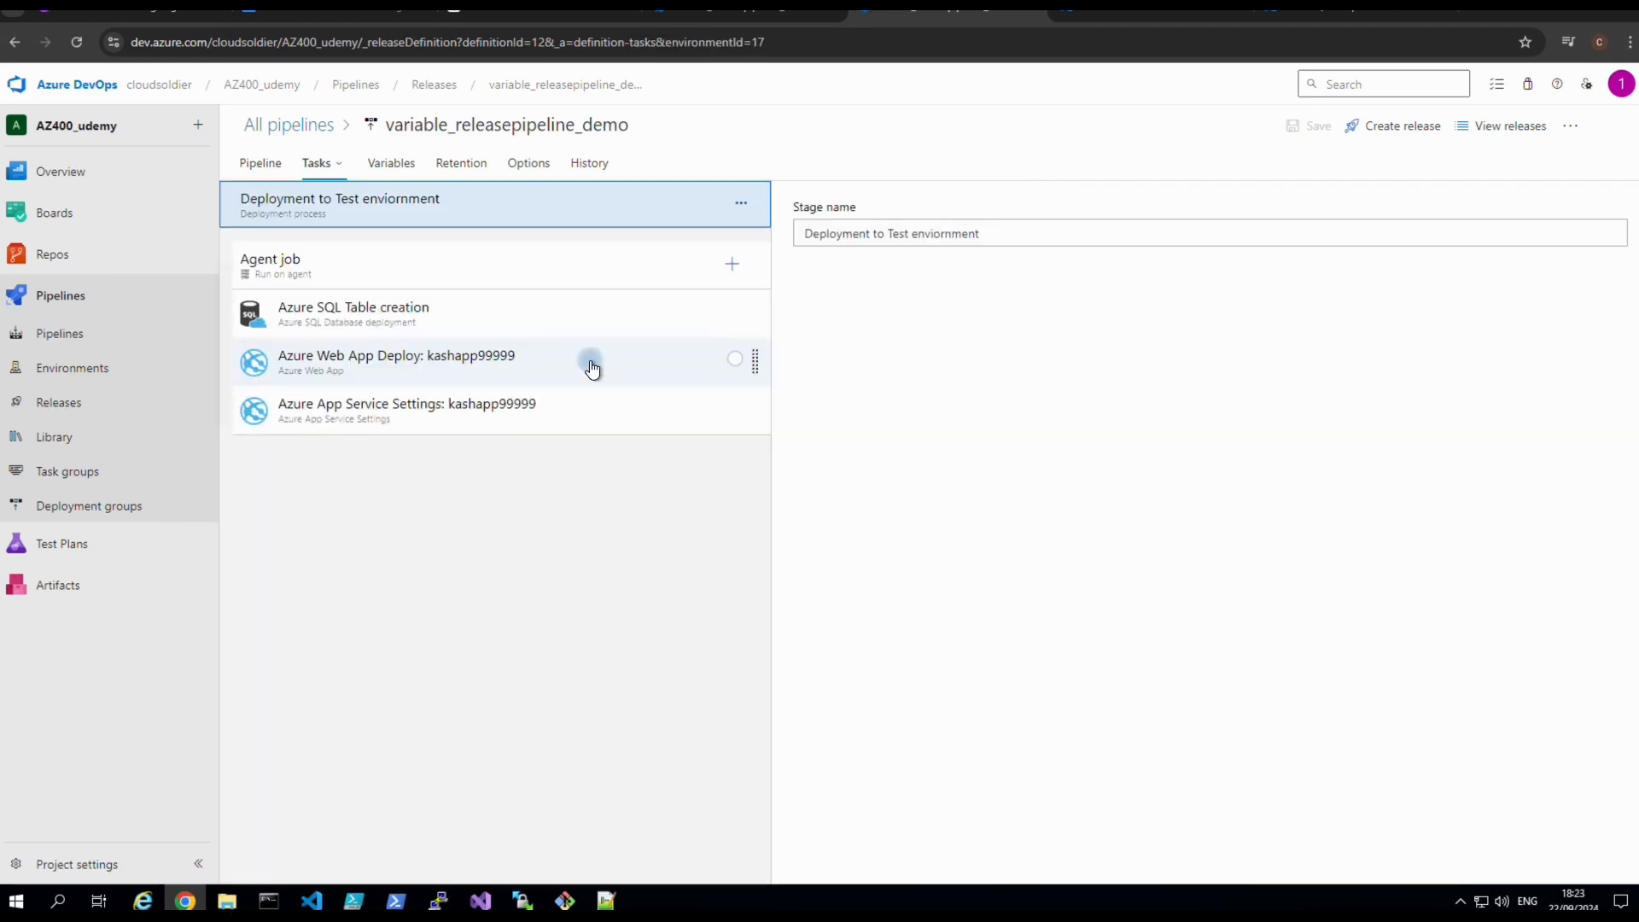
left_click(413, 314)
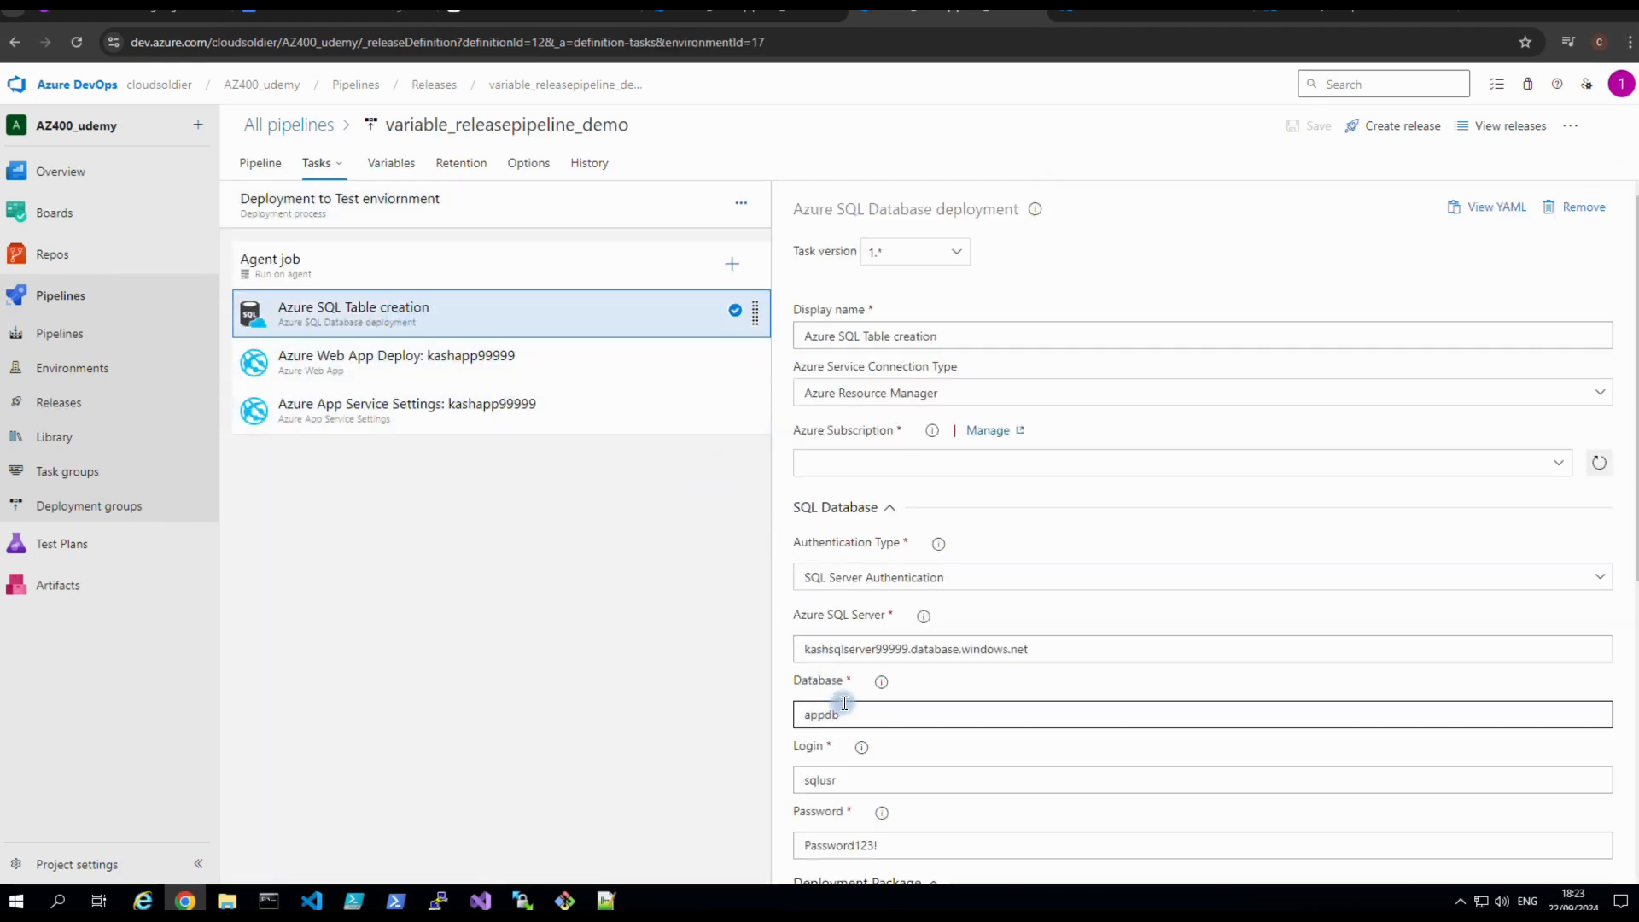
left_click_drag(1034, 654, 801, 642)
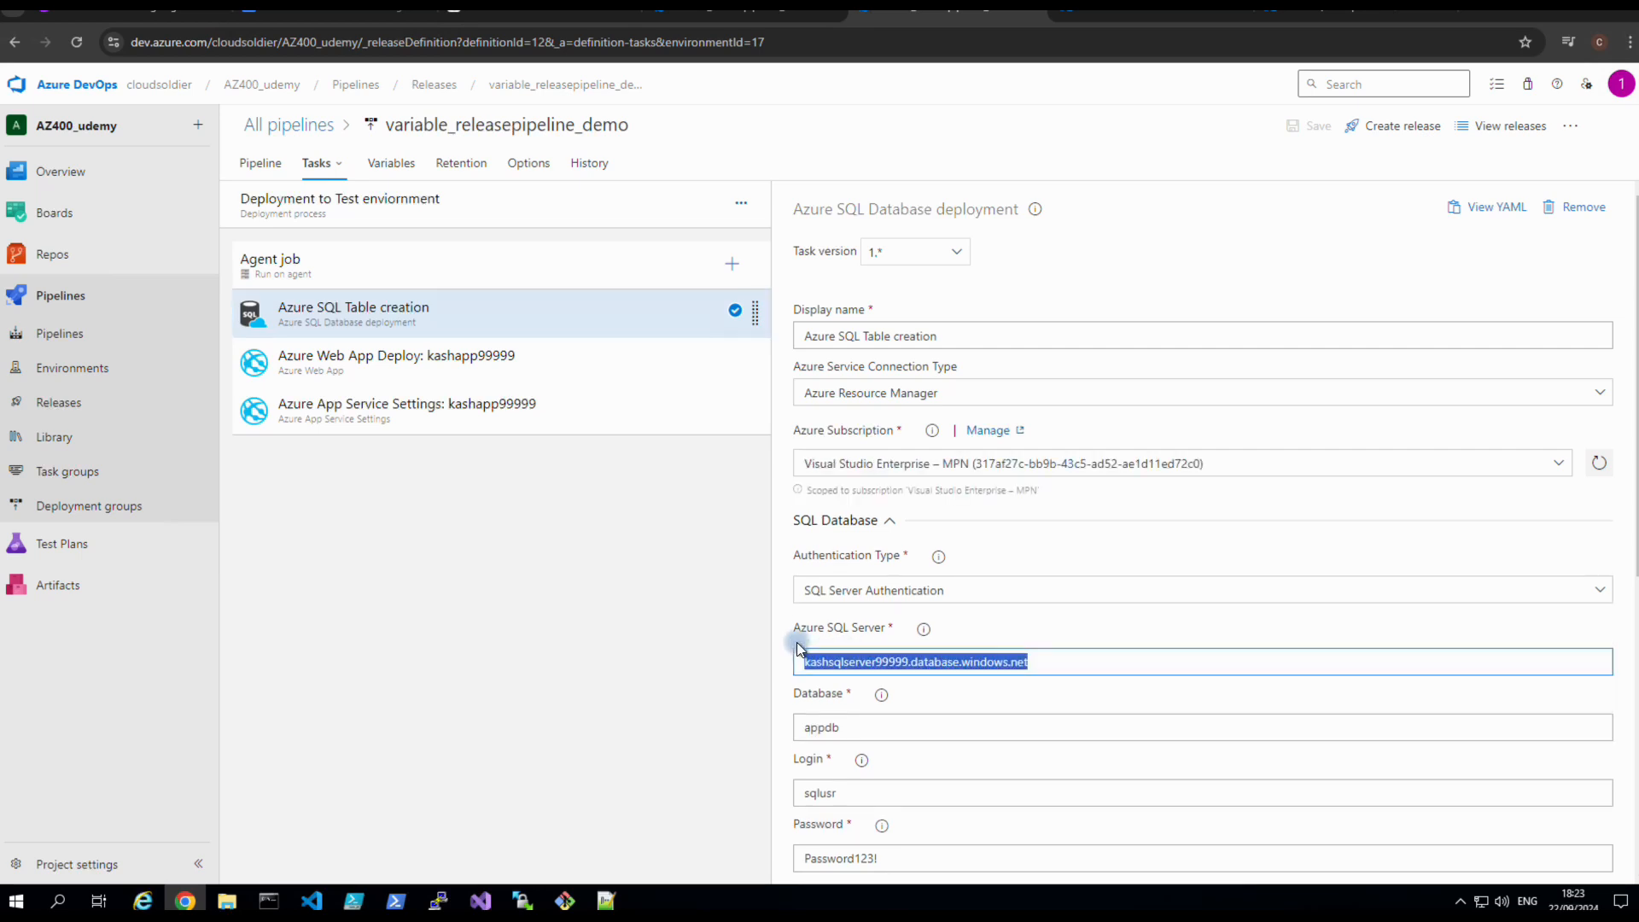
key("BackSpace")
key("ctrl+v")
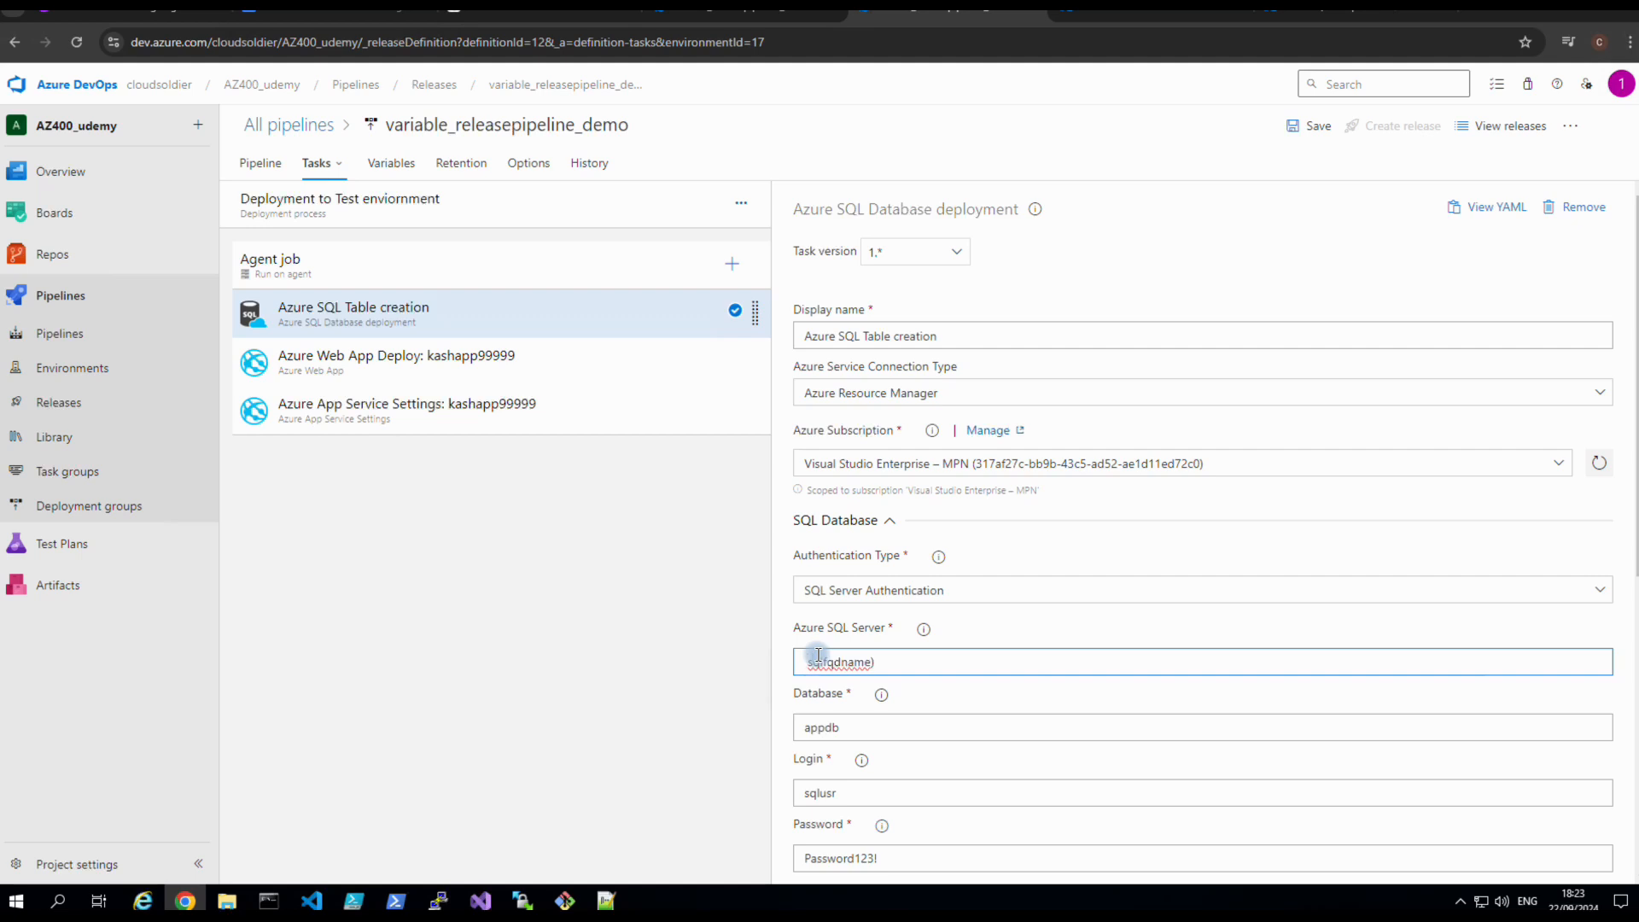
type("($")
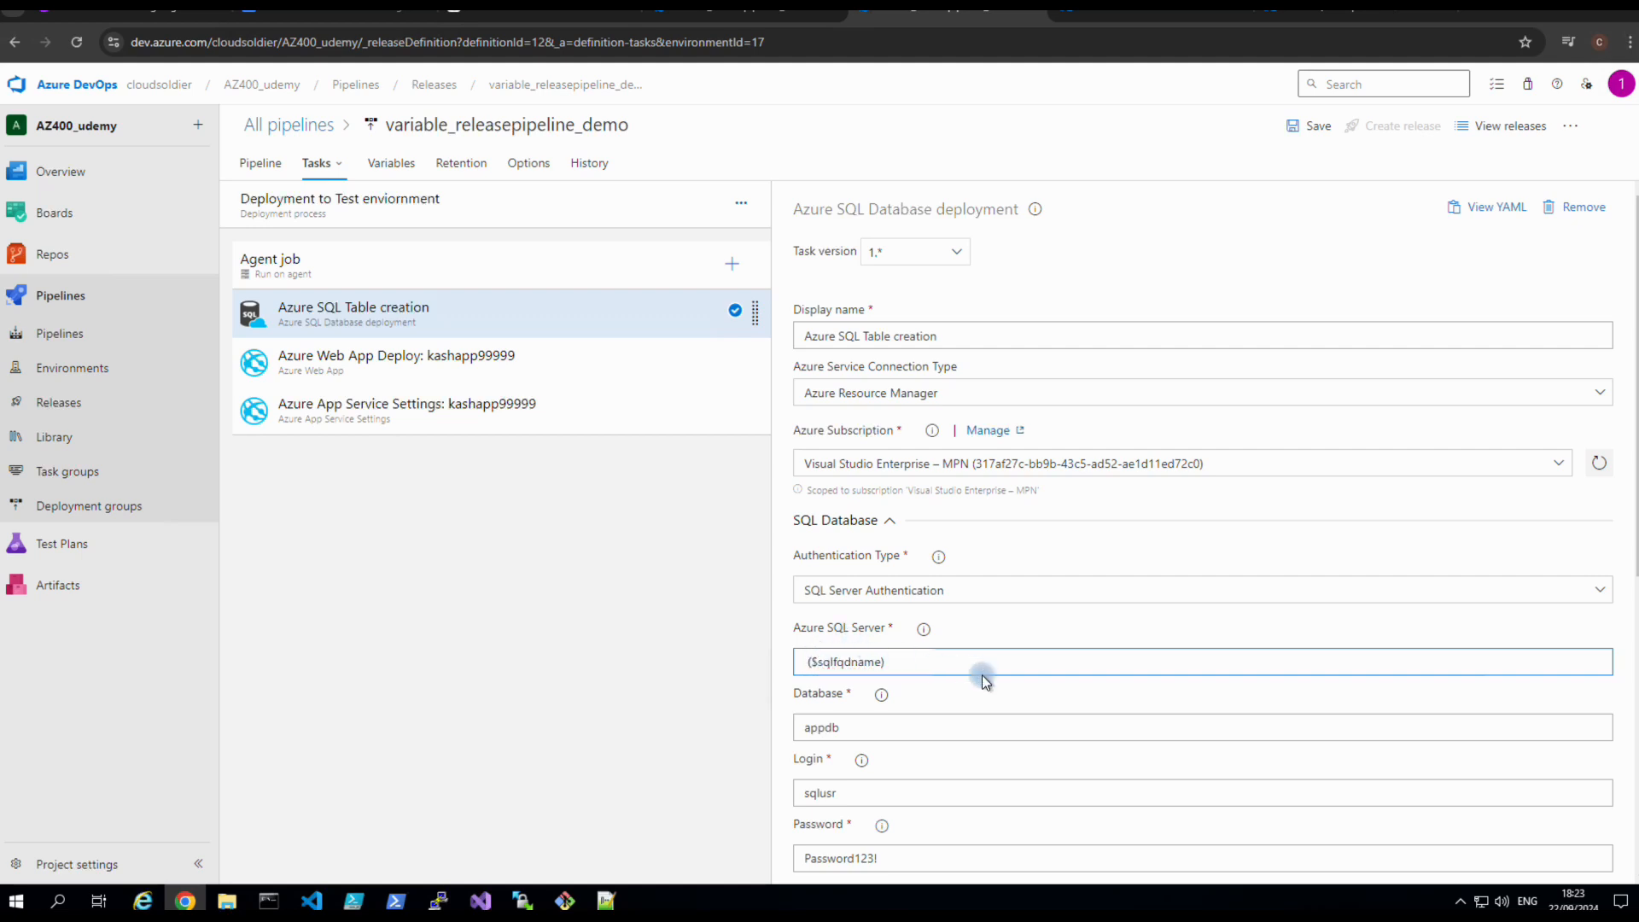
key("BackSpace")
type("$")
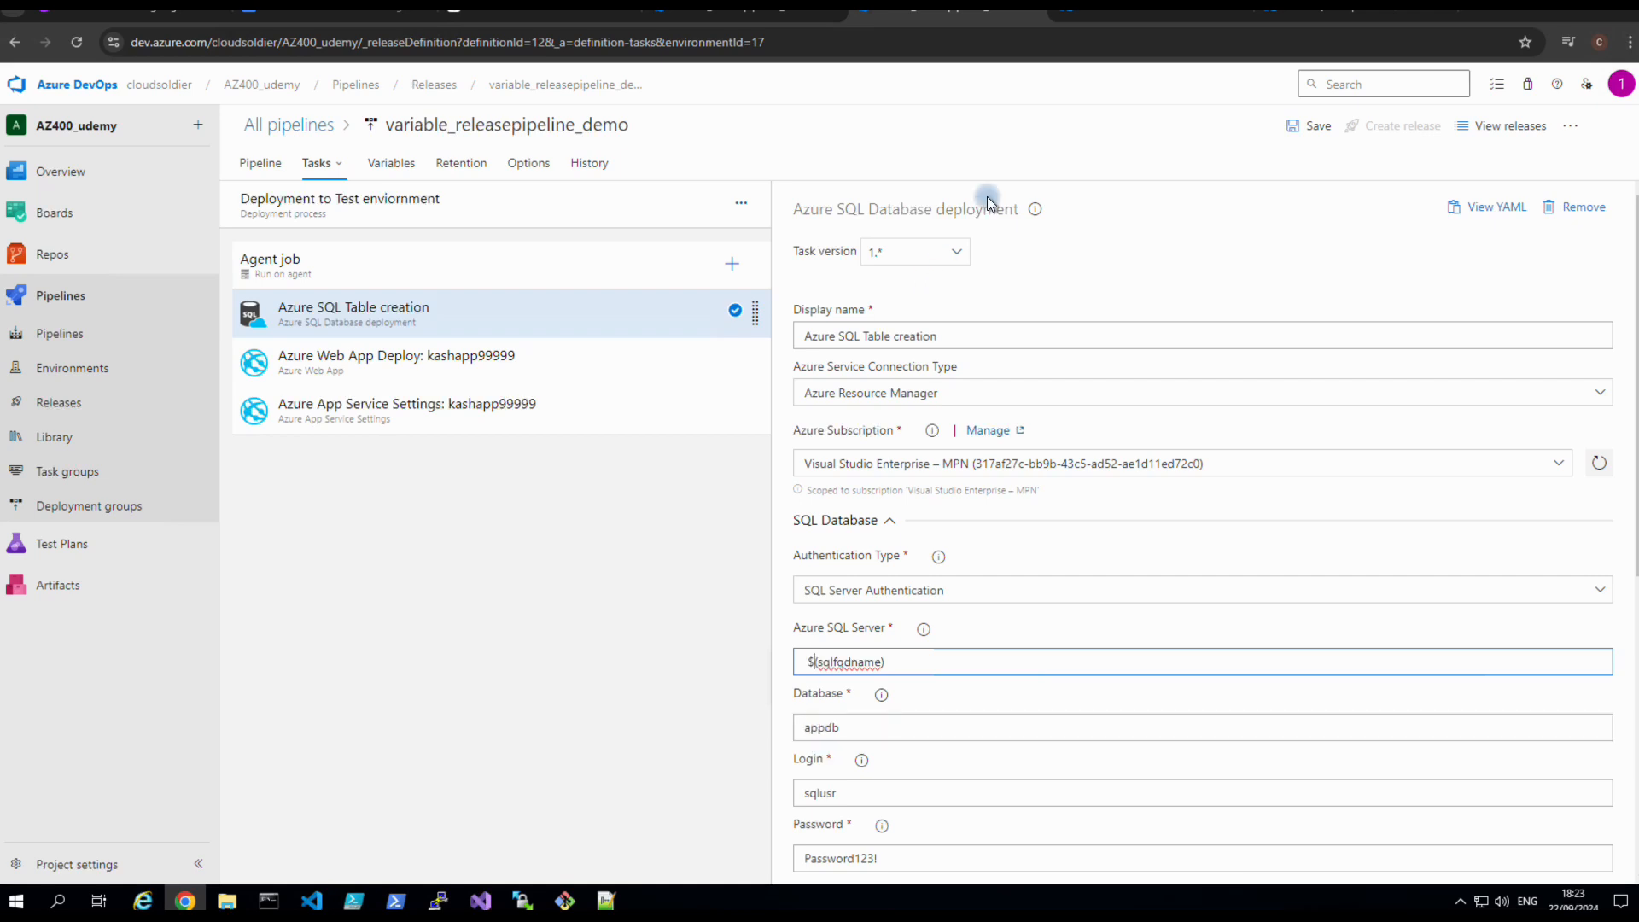
Set the SQL task's database to kashdb and select the dbpassword variable name.
left_click(822, 729)
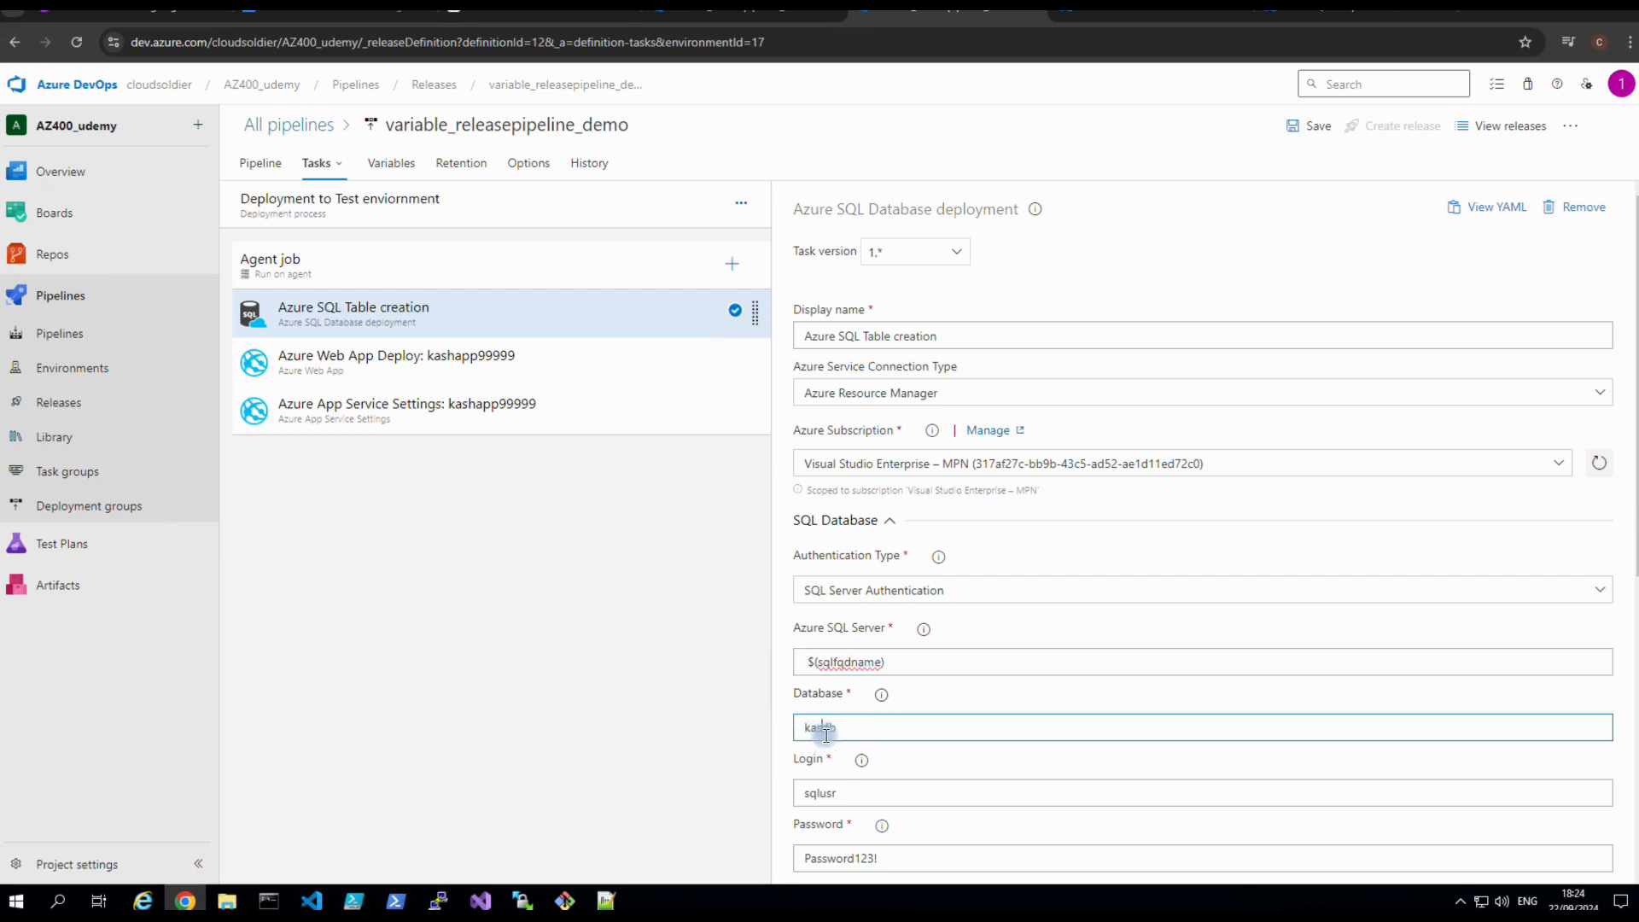
scroll(924, 756, "down", 2)
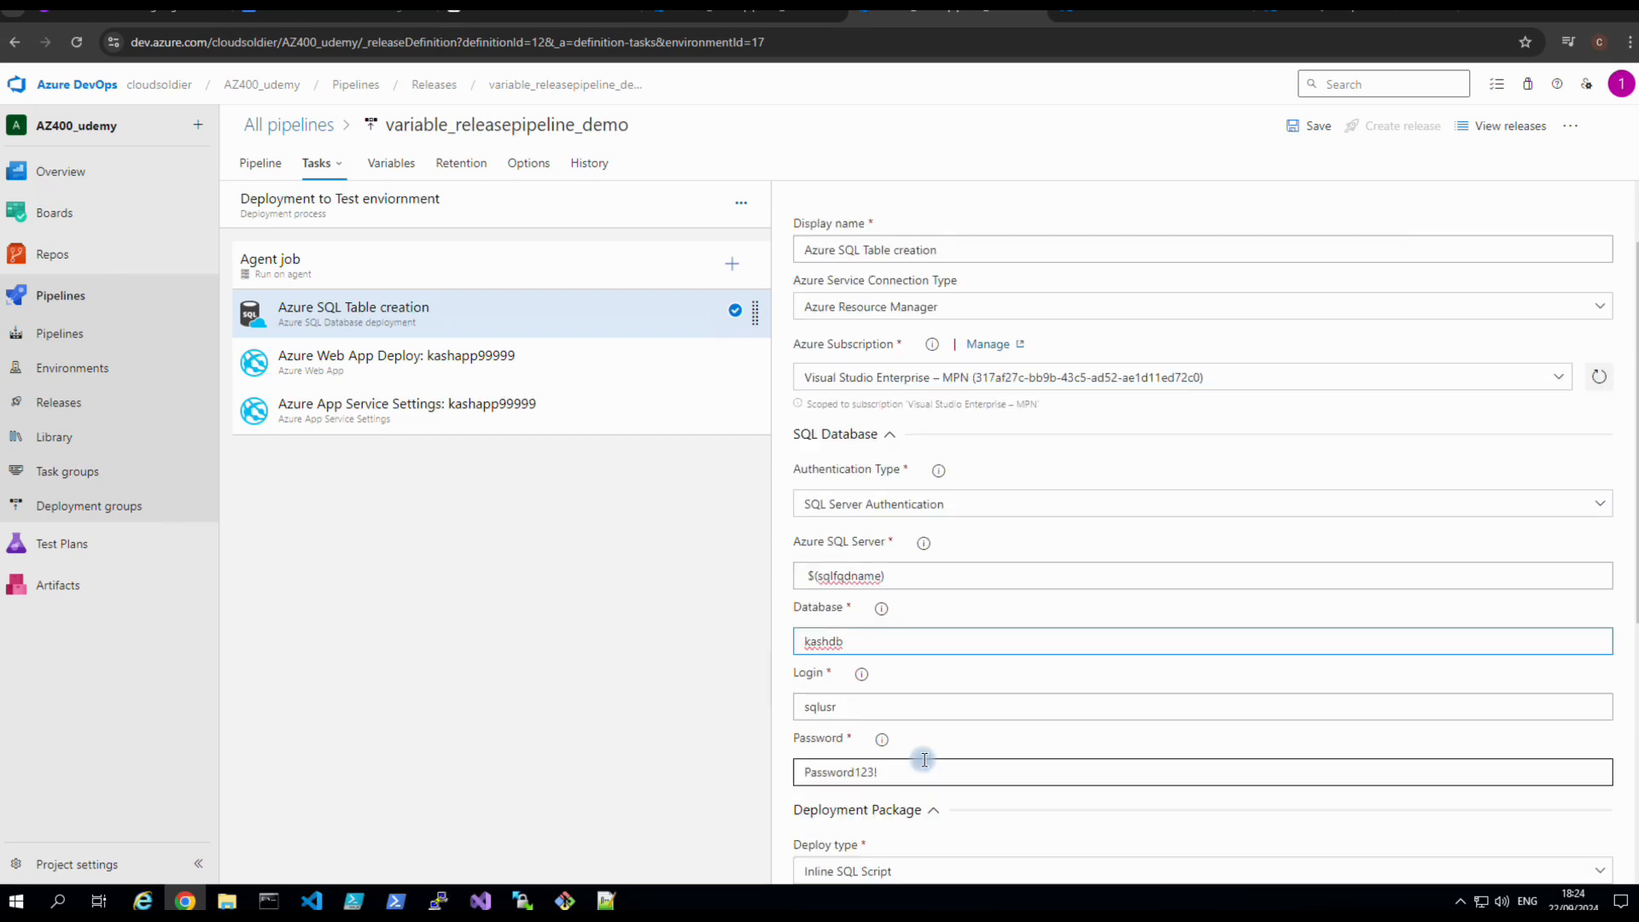
left_click(868, 687)
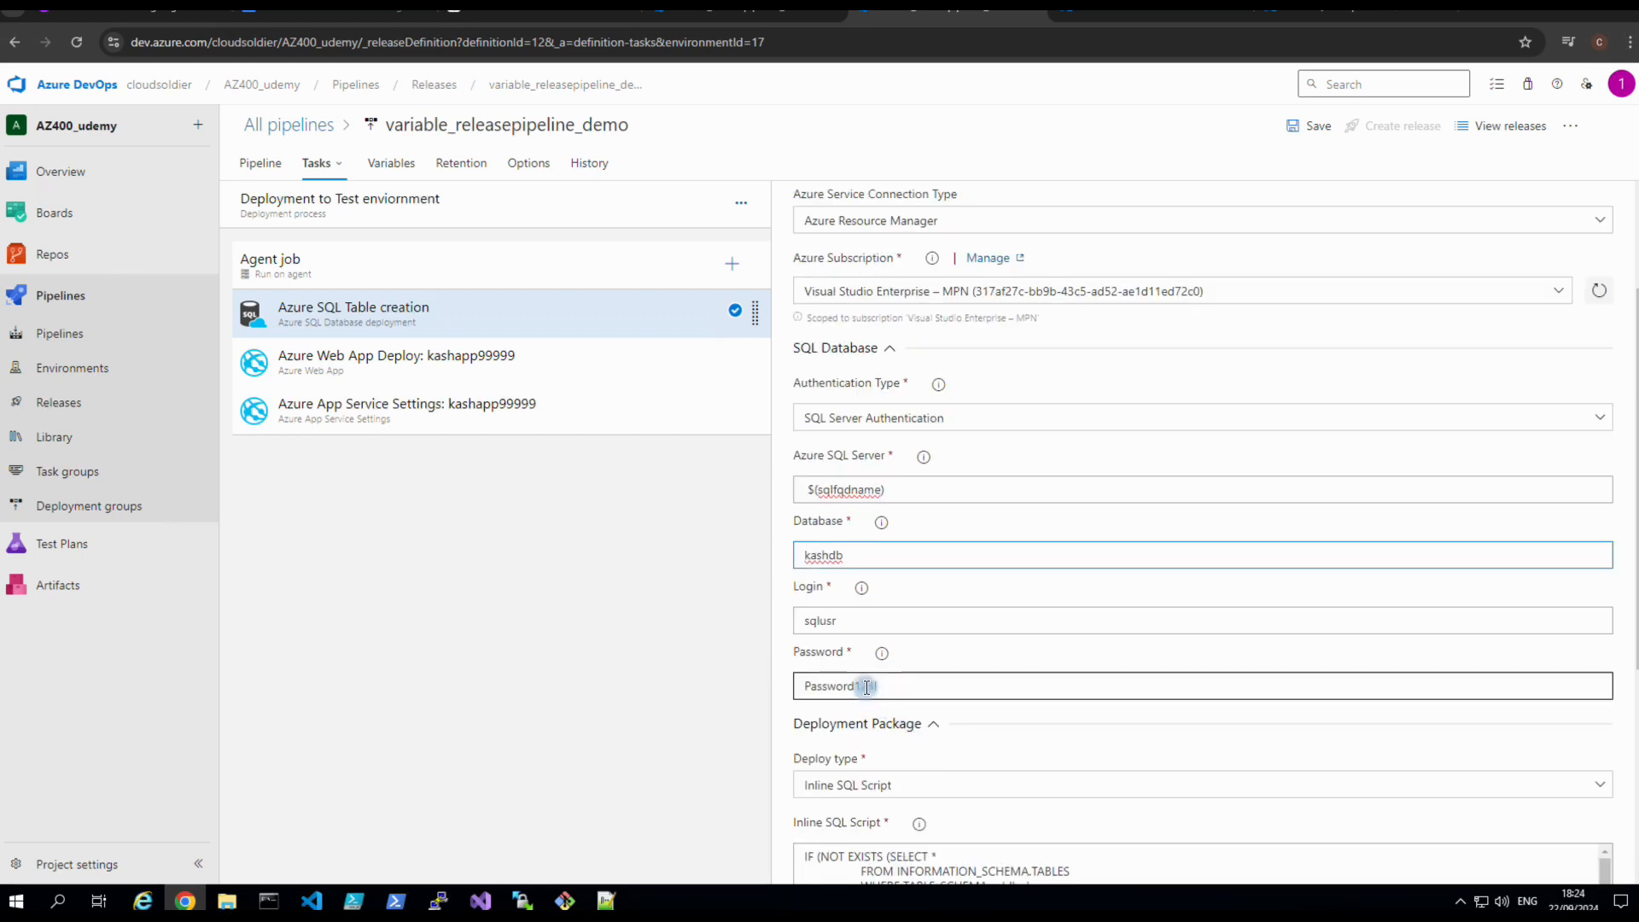
left_click(383, 170)
left_click_drag(612, 288, 585, 290)
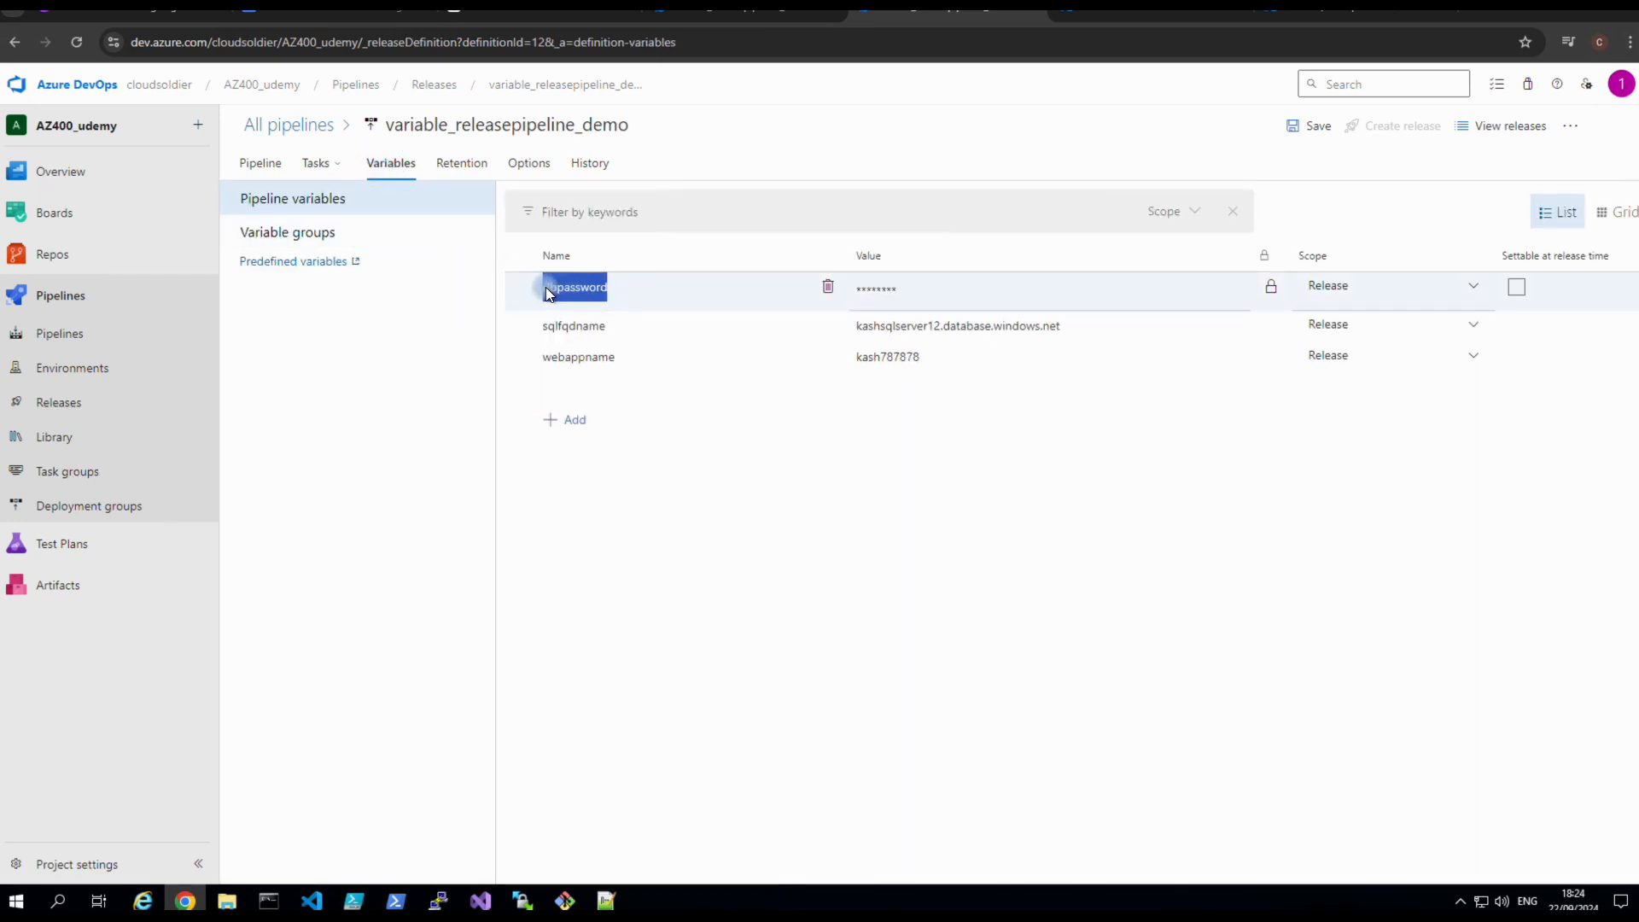
Copy the dbpassword variable name and return to the stages diagram in the other tab.
right_click(545, 288)
left_click(560, 306)
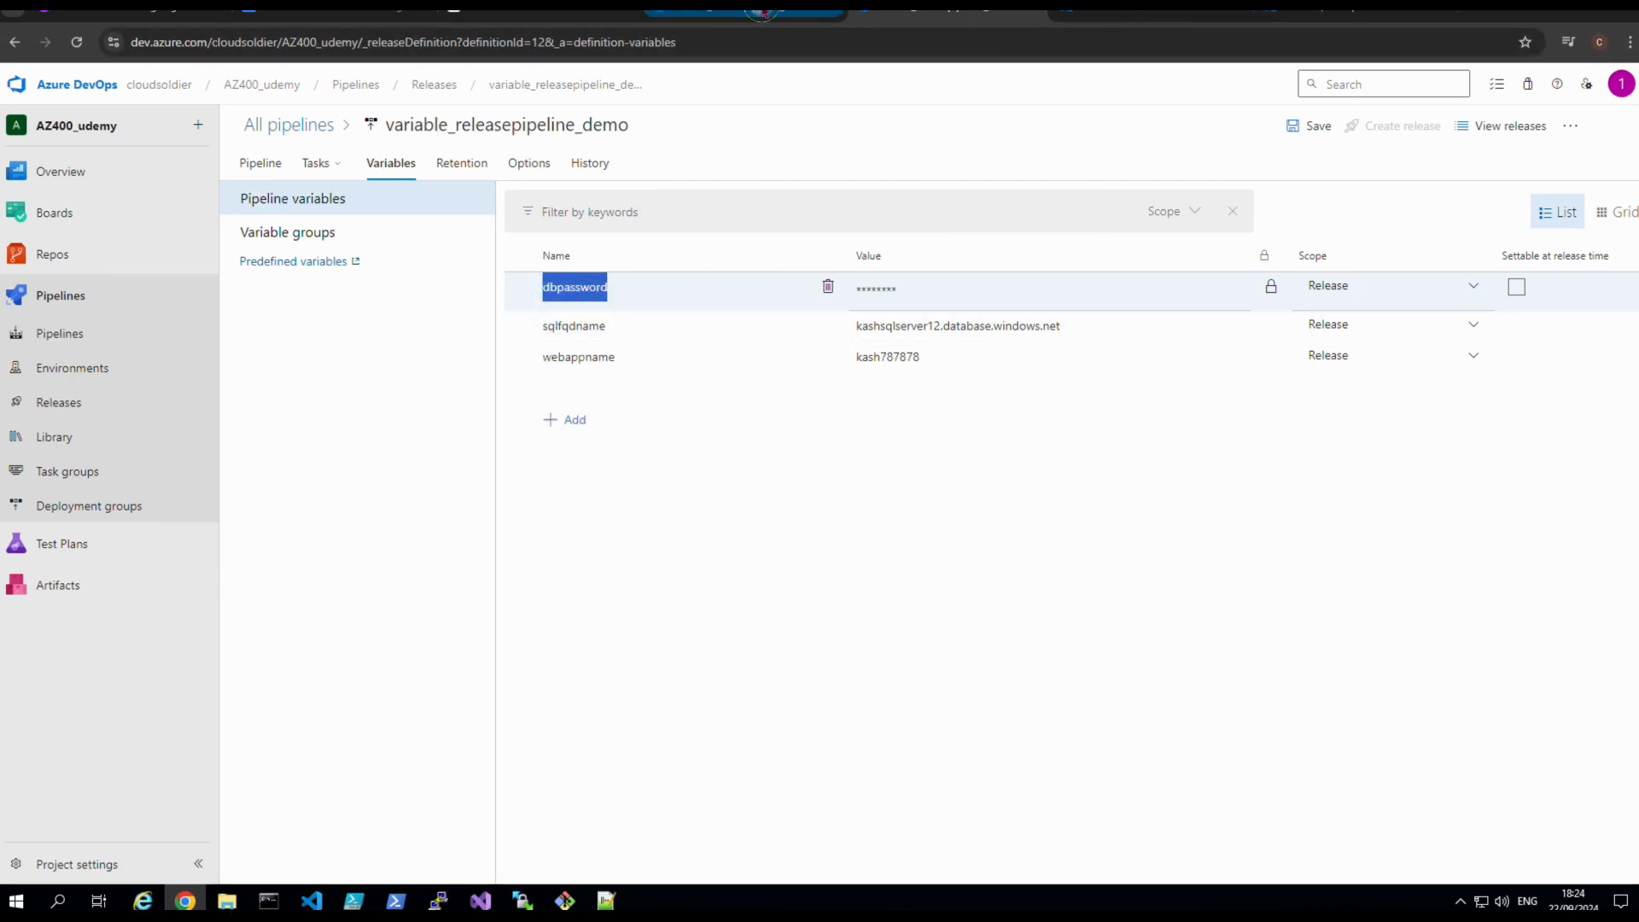
left_click(763, 12)
left_click(906, 14)
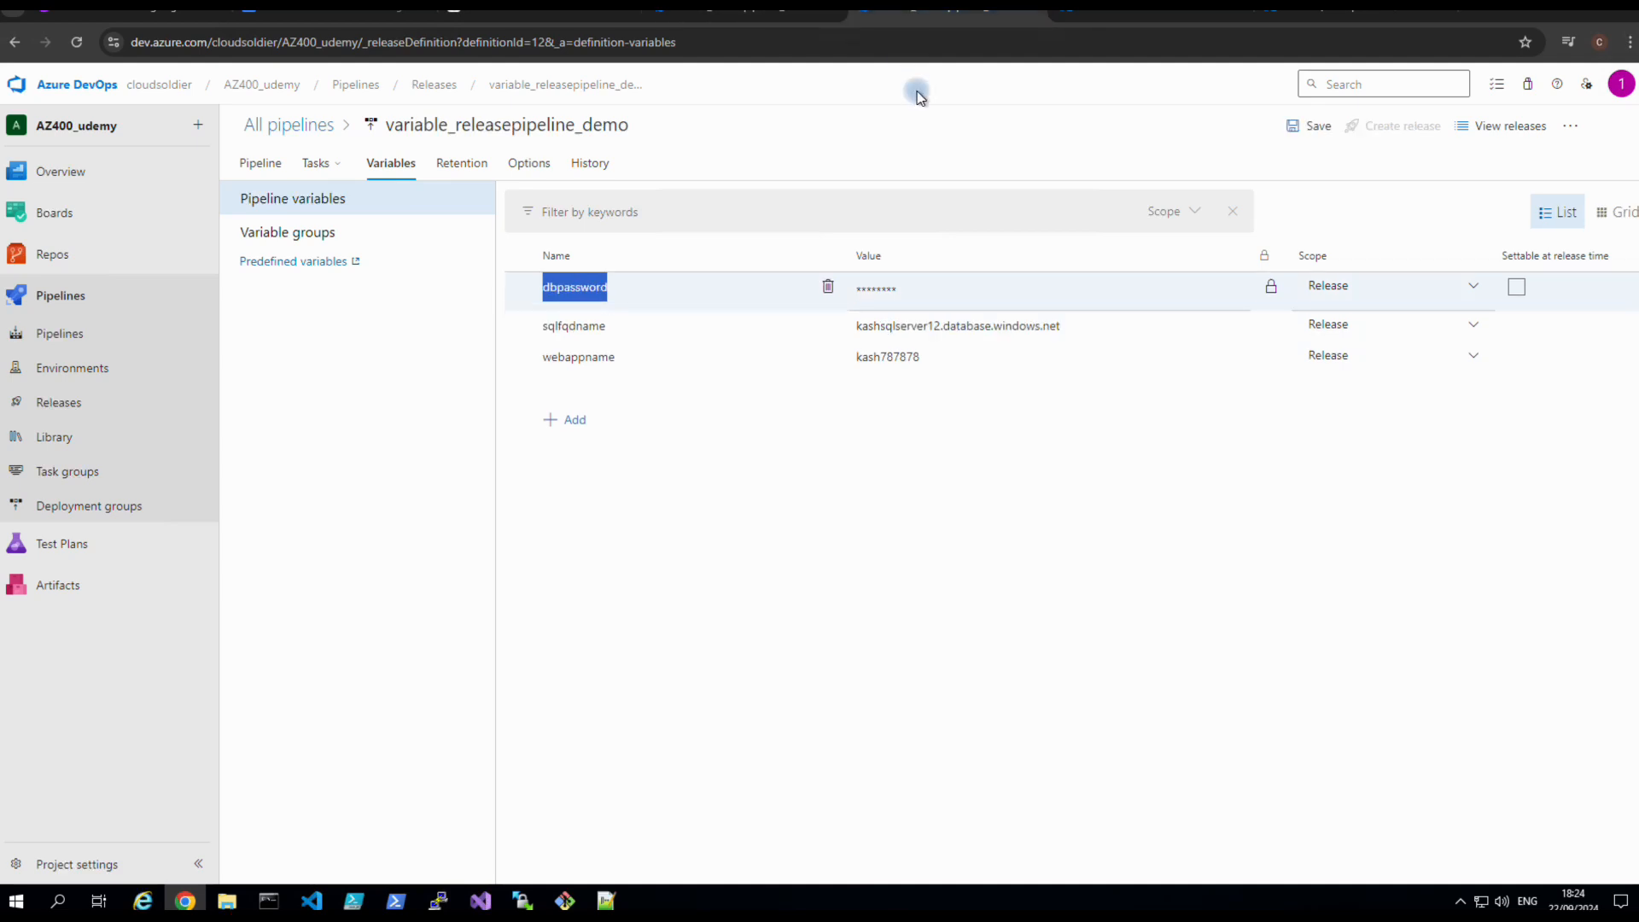
left_click(707, 10)
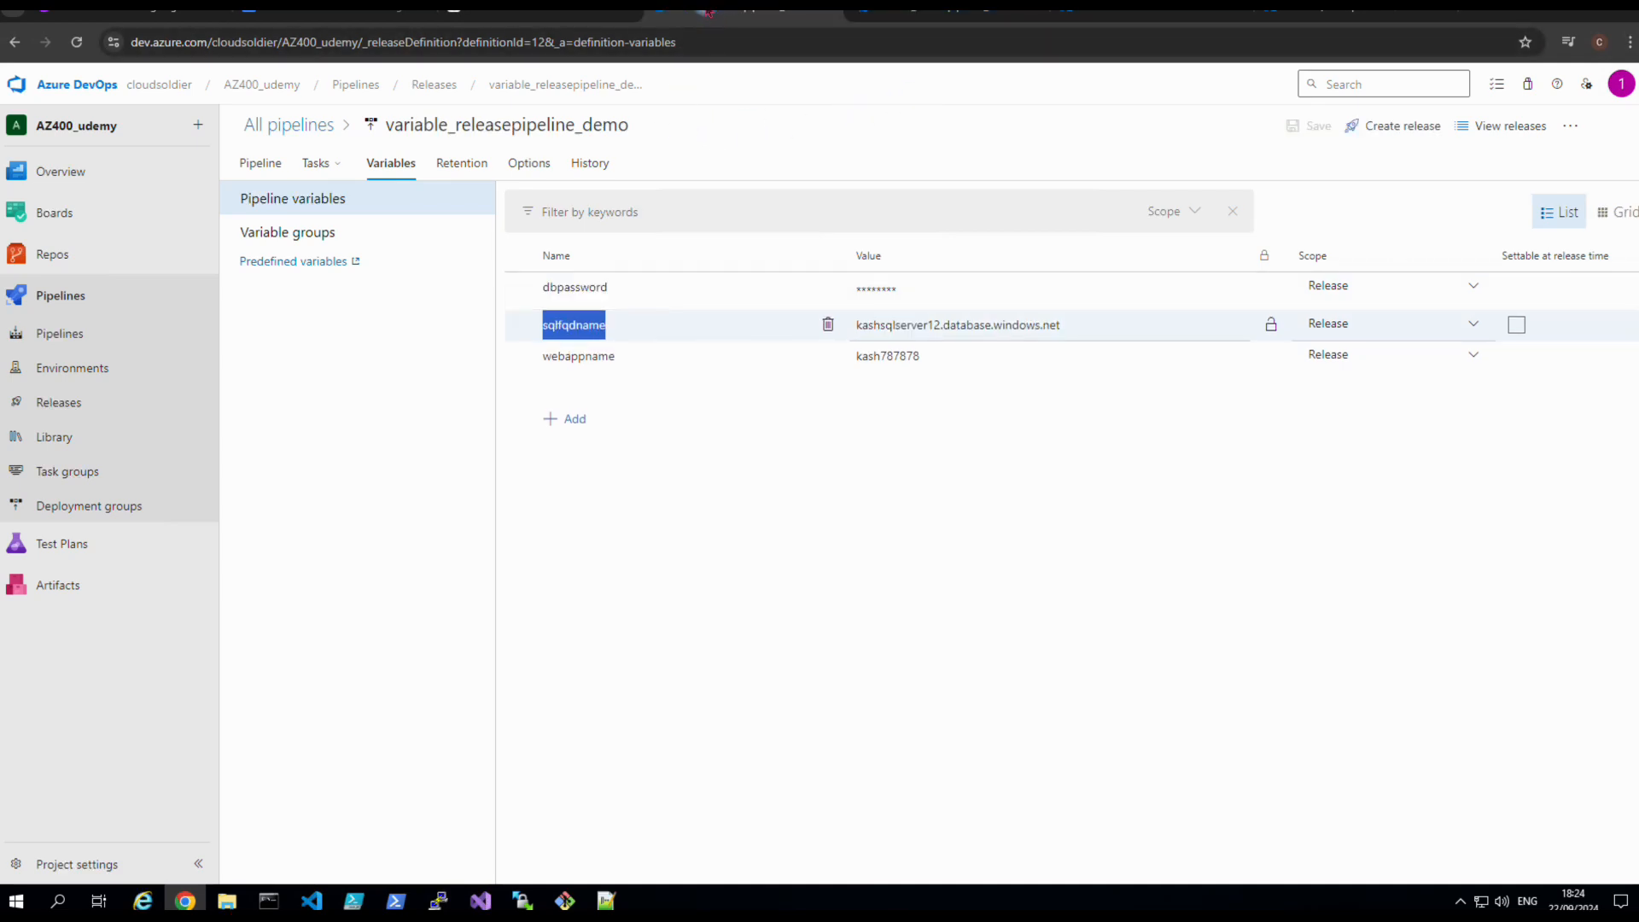
left_click(860, 15)
left_click(744, 24)
left_click(275, 167)
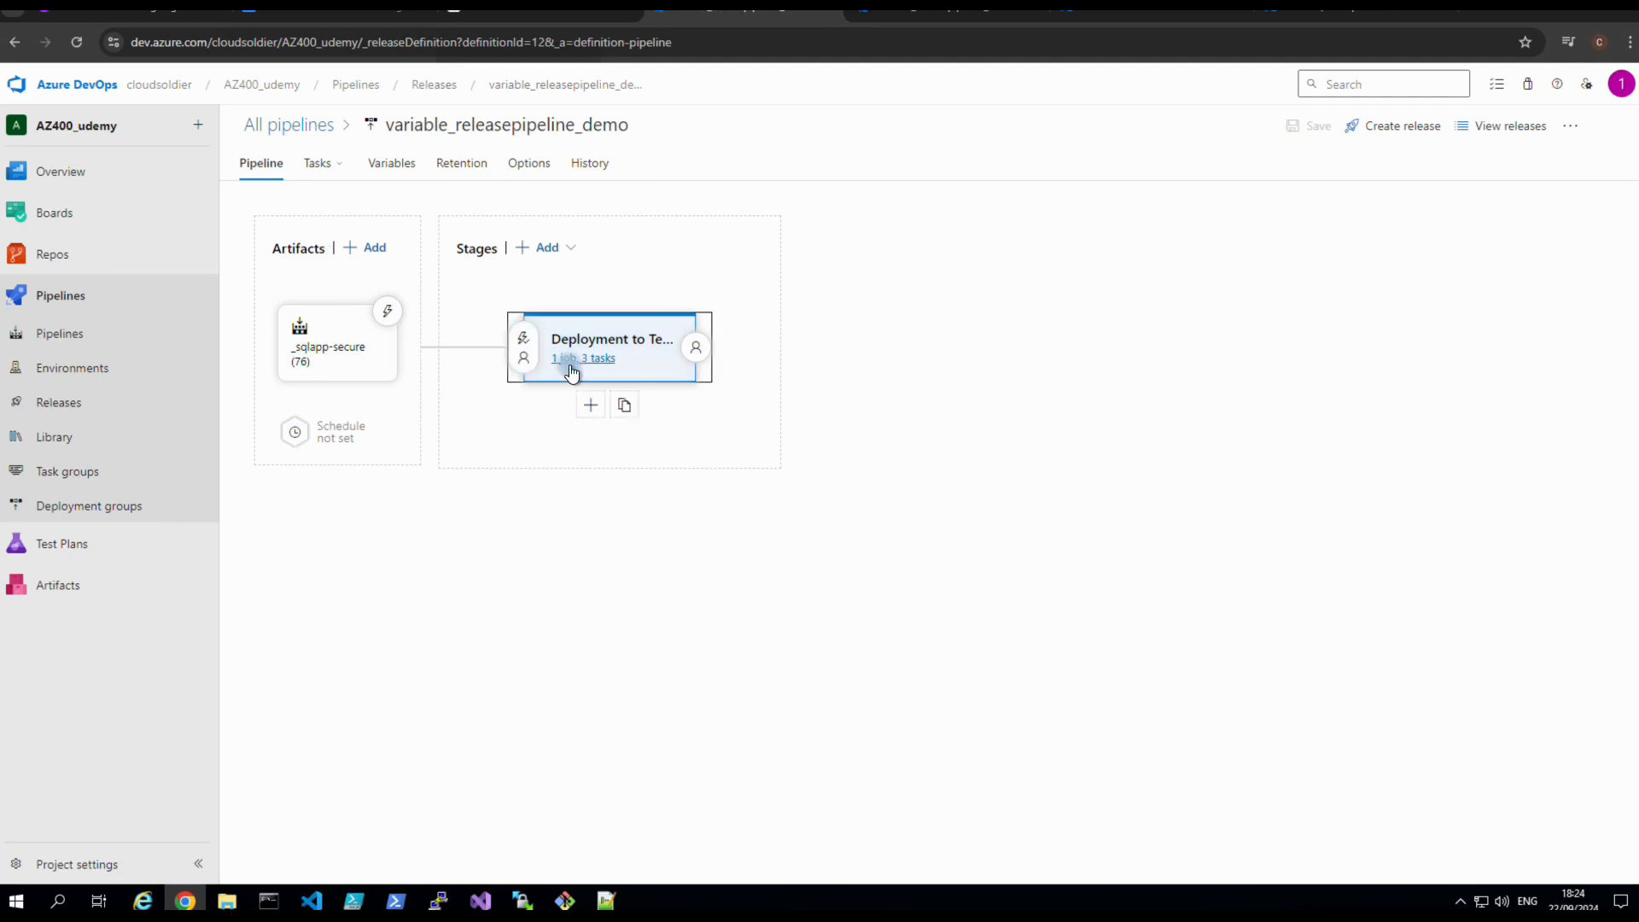
Bring up the Azure SQL Table creation task showing $(sqlfqdname) as server and kashdb as database.
left_click(571, 369)
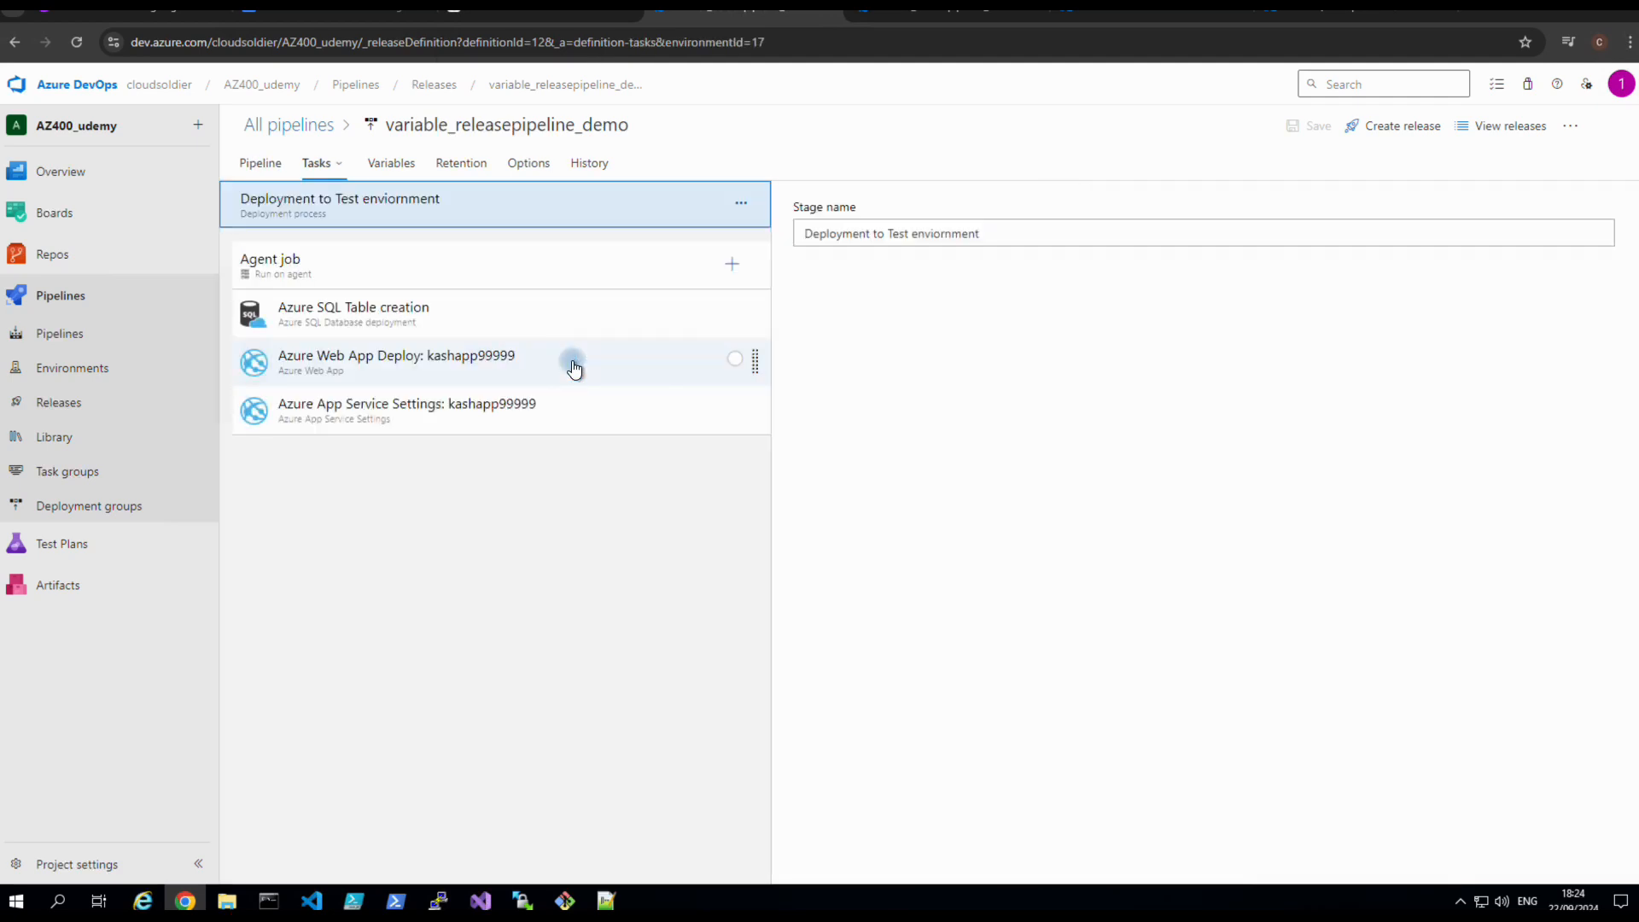
left_click(424, 323)
scroll(794, 597, "down", 2)
left_click(821, 623)
scroll(821, 630, "down", 1)
scroll(821, 630, "up", 2)
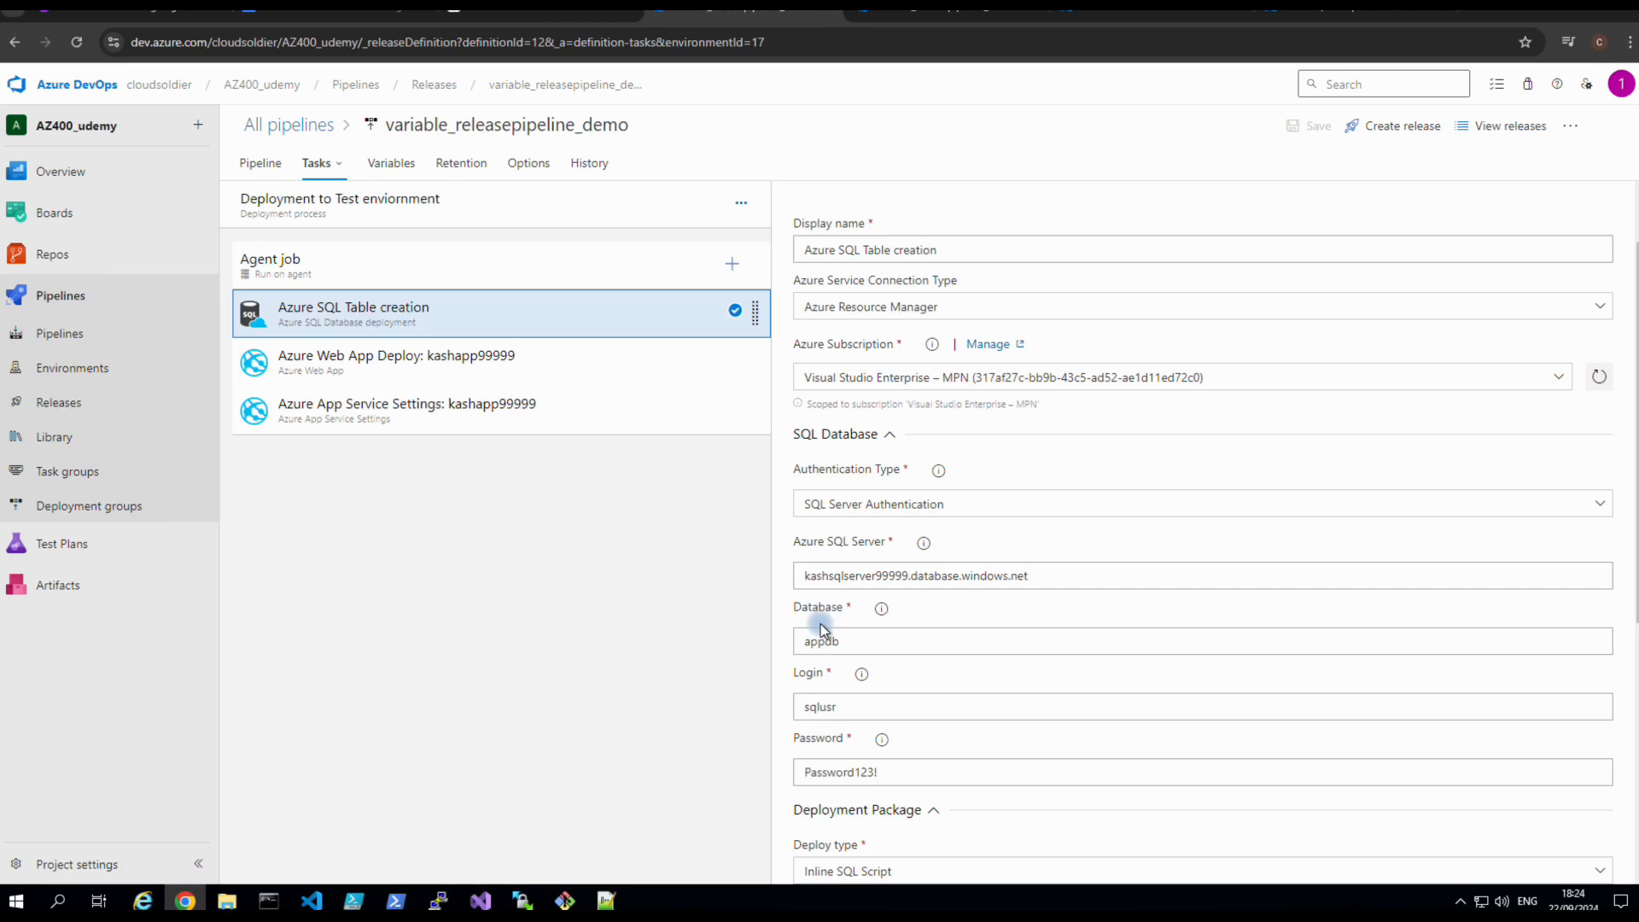
scroll(821, 623, "up", 1)
left_click(894, 23)
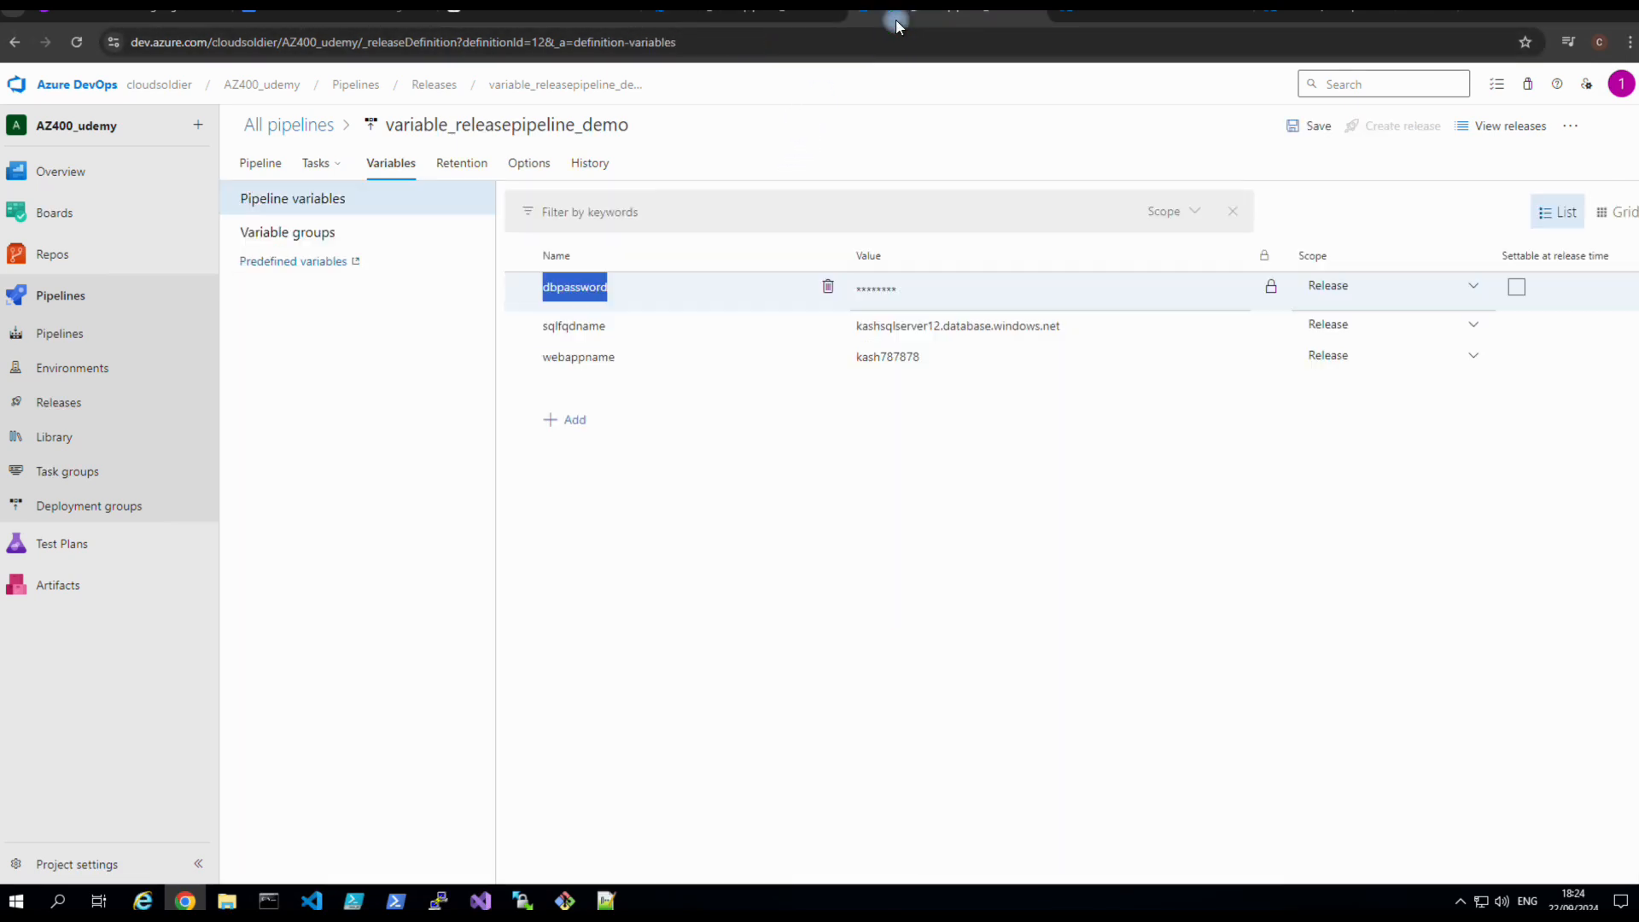
left_click(264, 164)
left_click(572, 356)
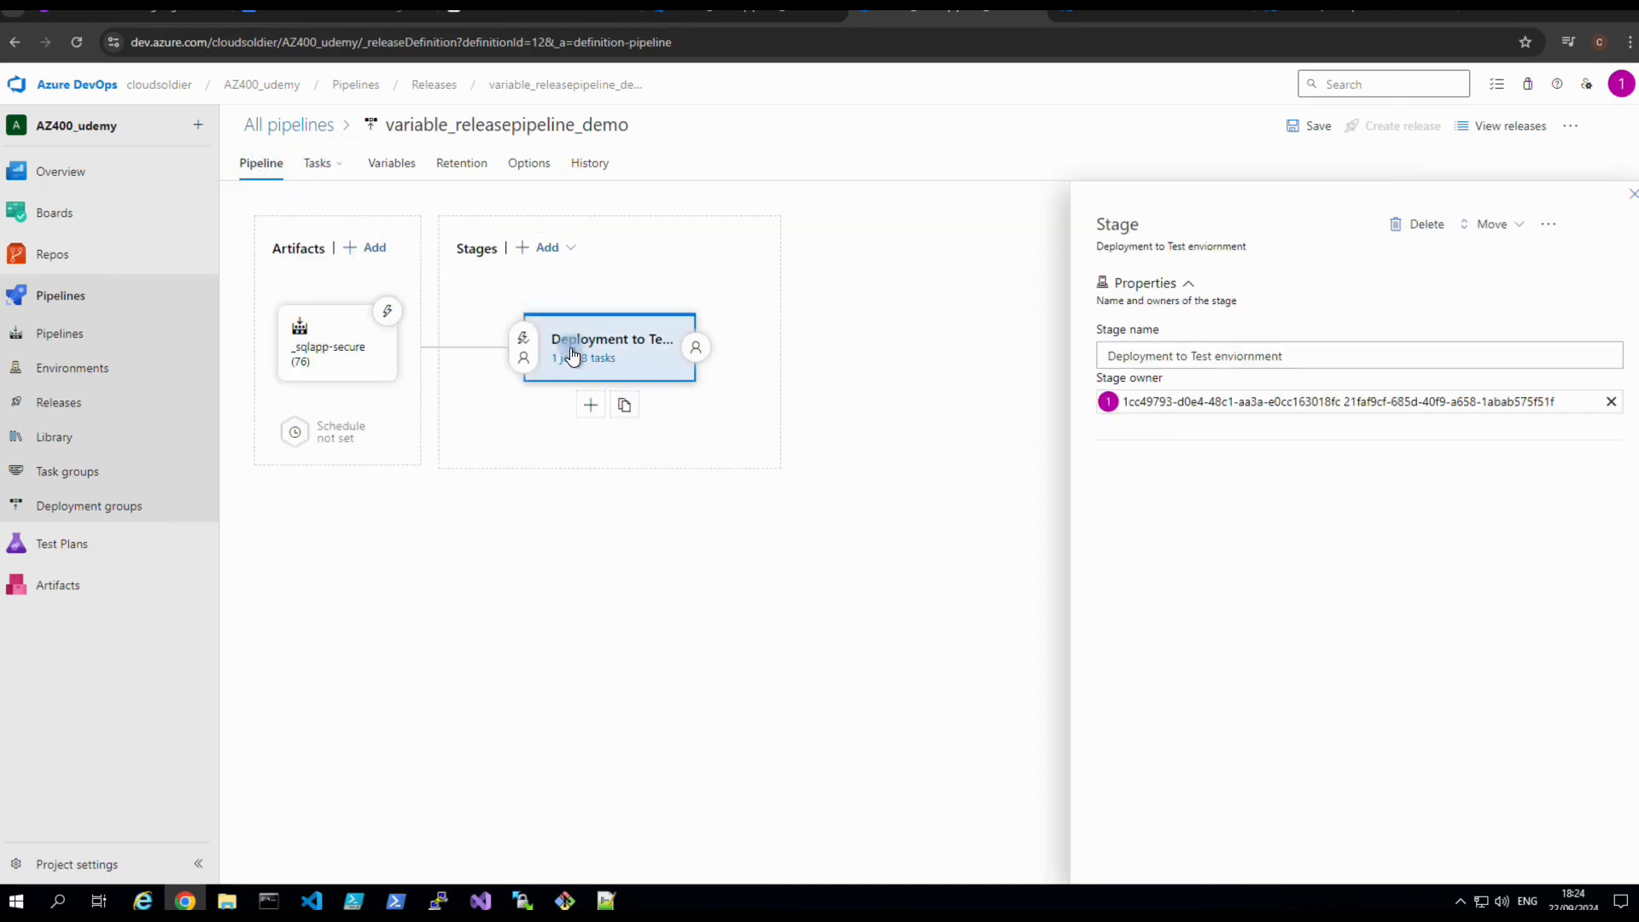
left_click(574, 356)
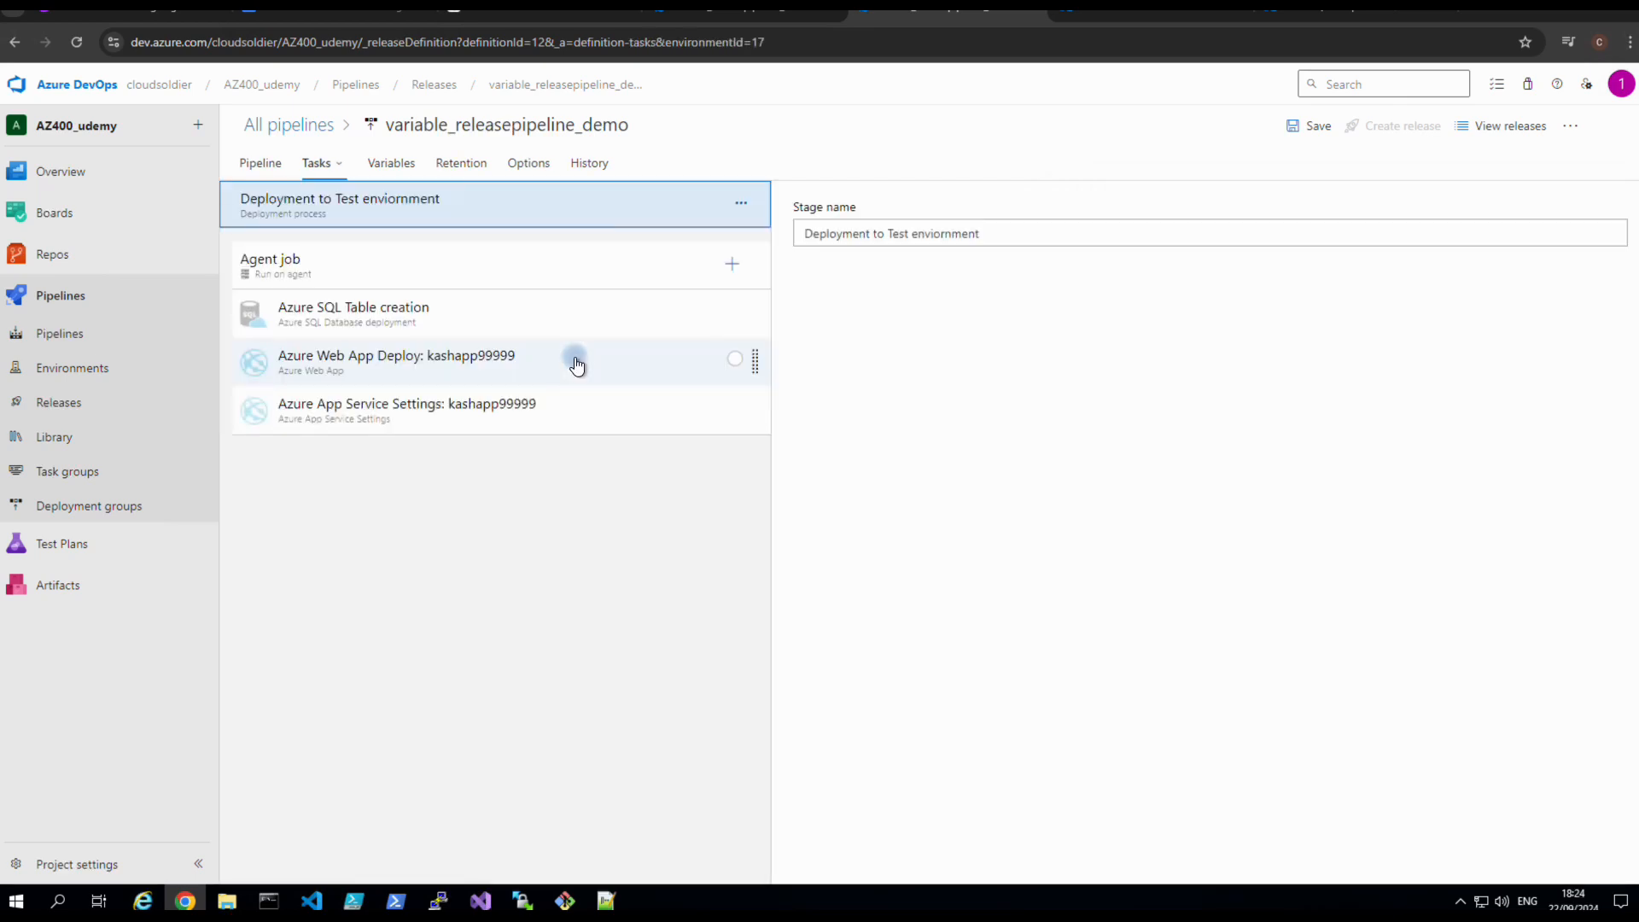
left_click(376, 311)
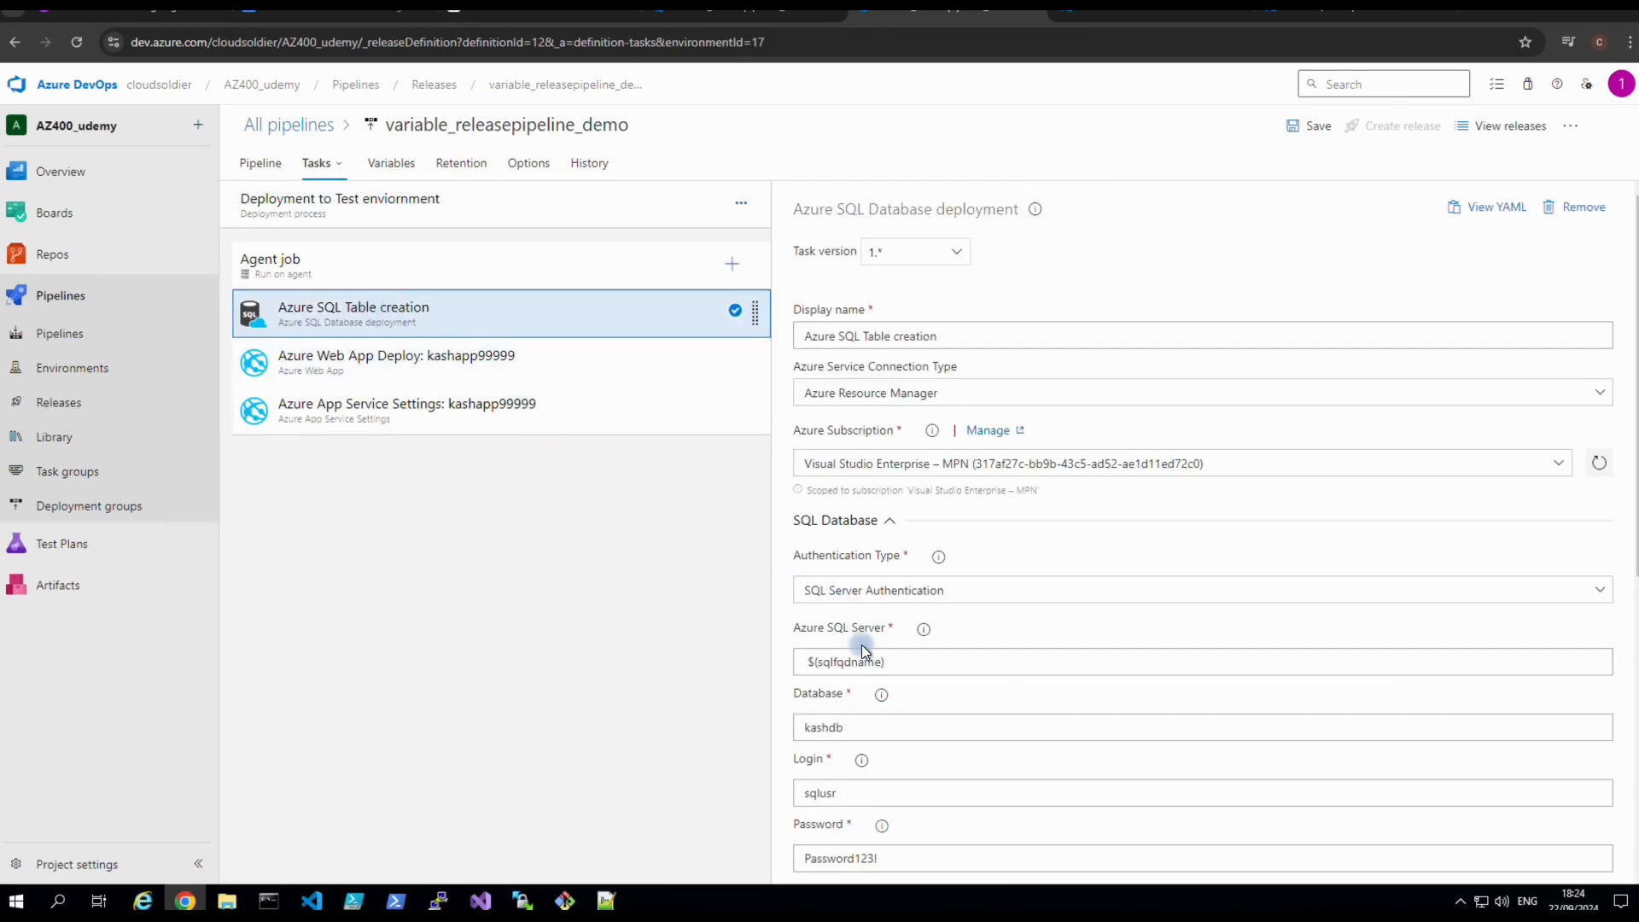
scroll(870, 680, "down", 2)
Replace the SQL task's fixed login password with $(dbpassword).
left_click(869, 680)
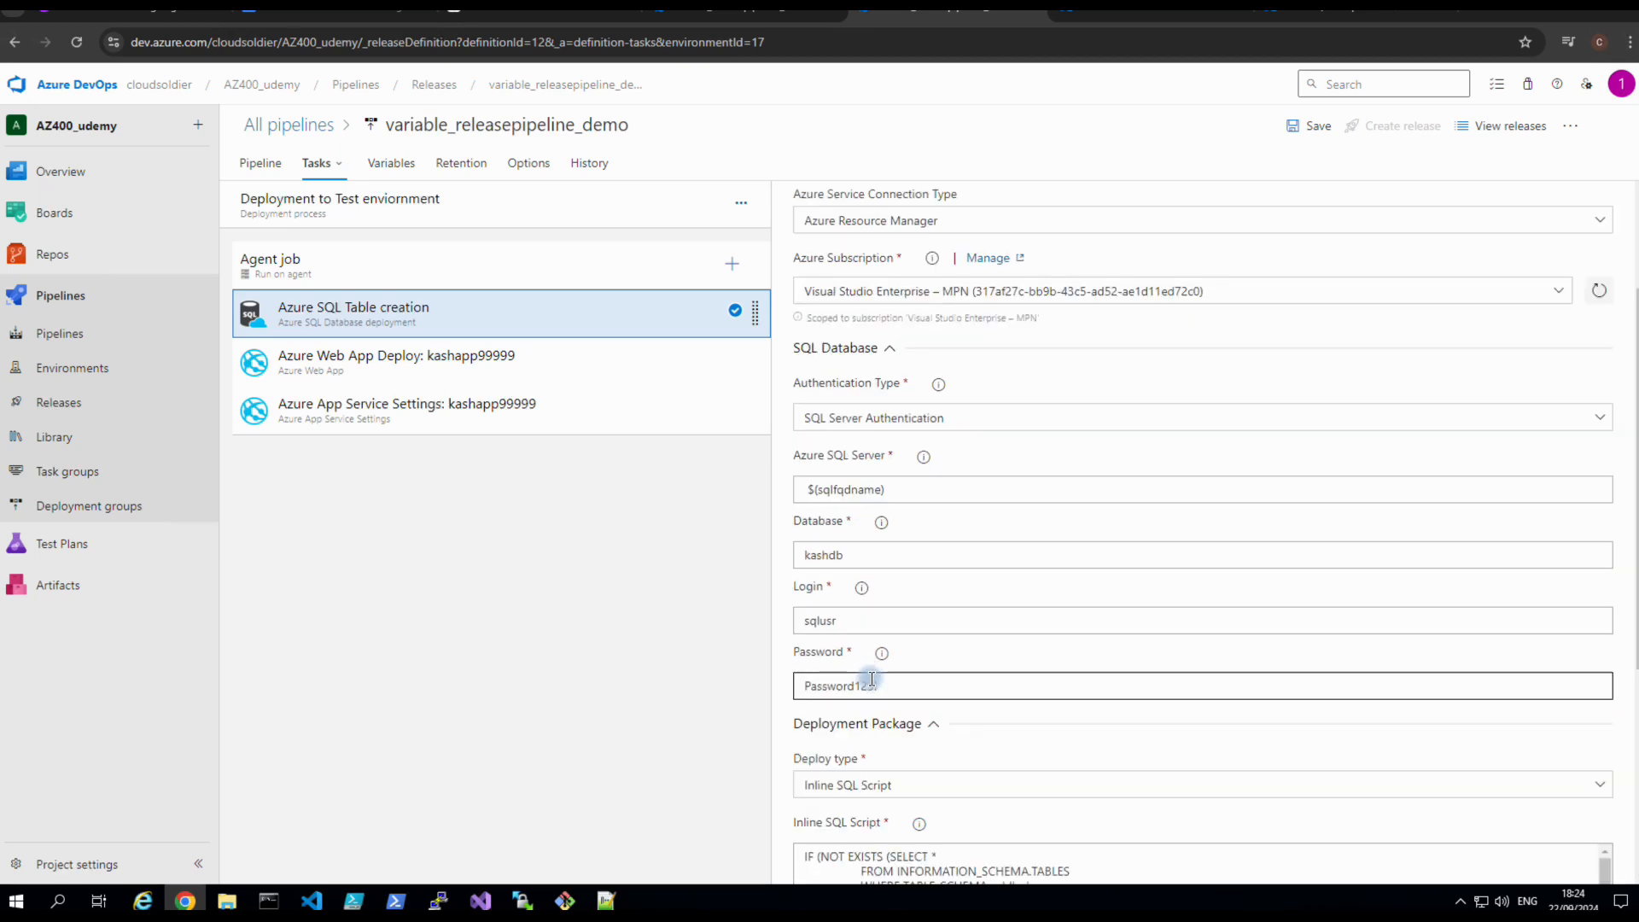
left_click_drag(878, 684, 800, 682)
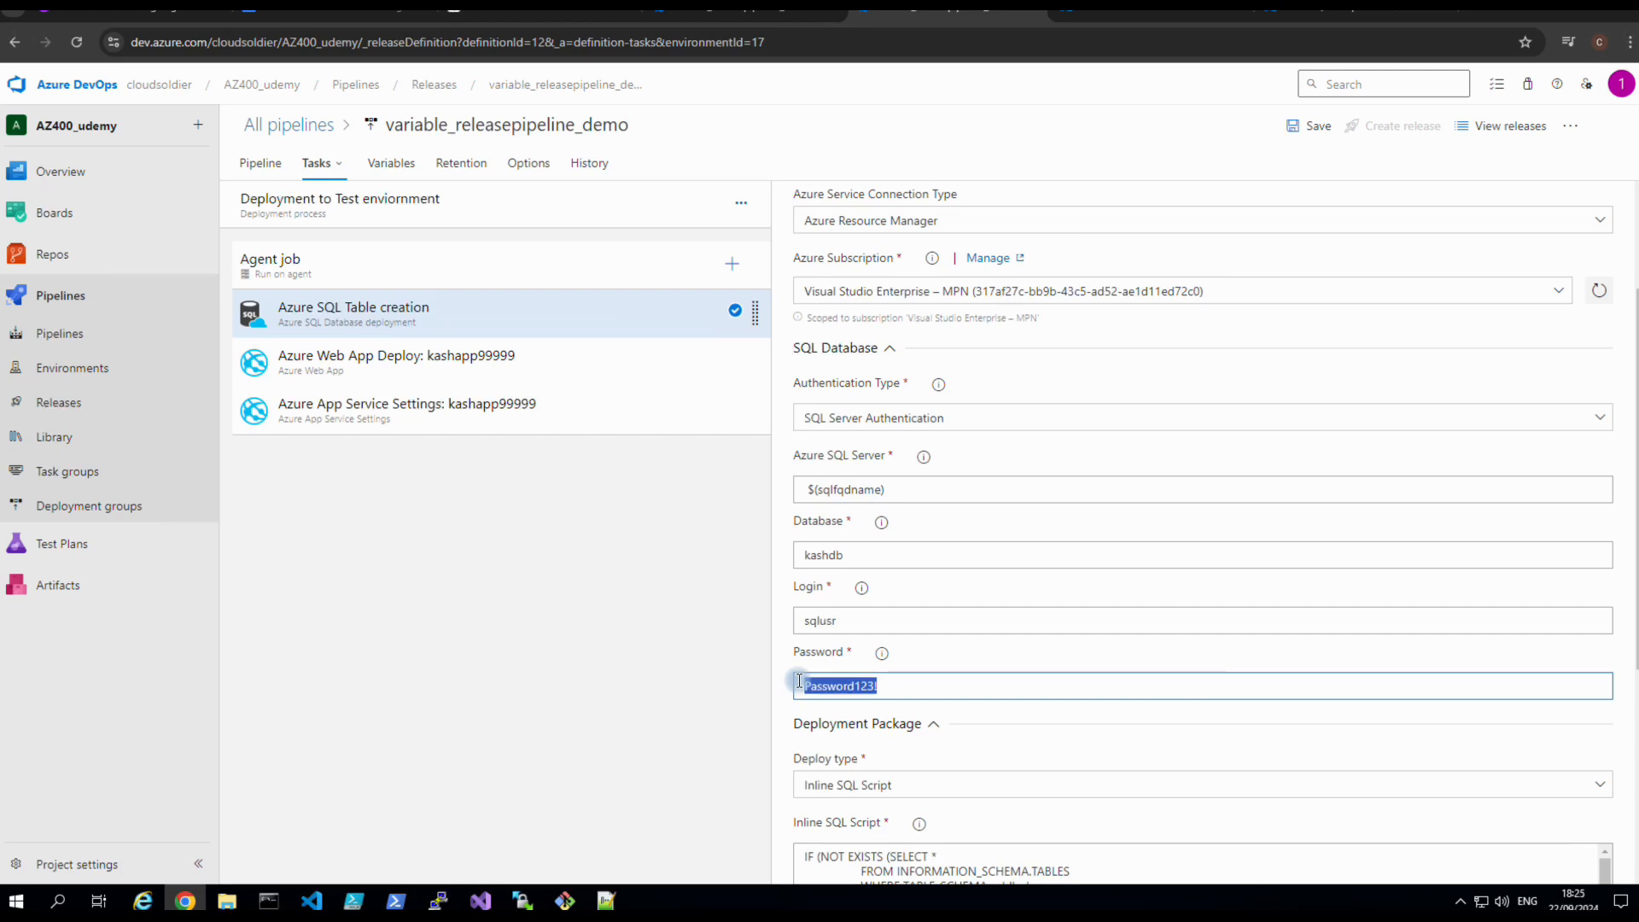
type("dbdbpassword")
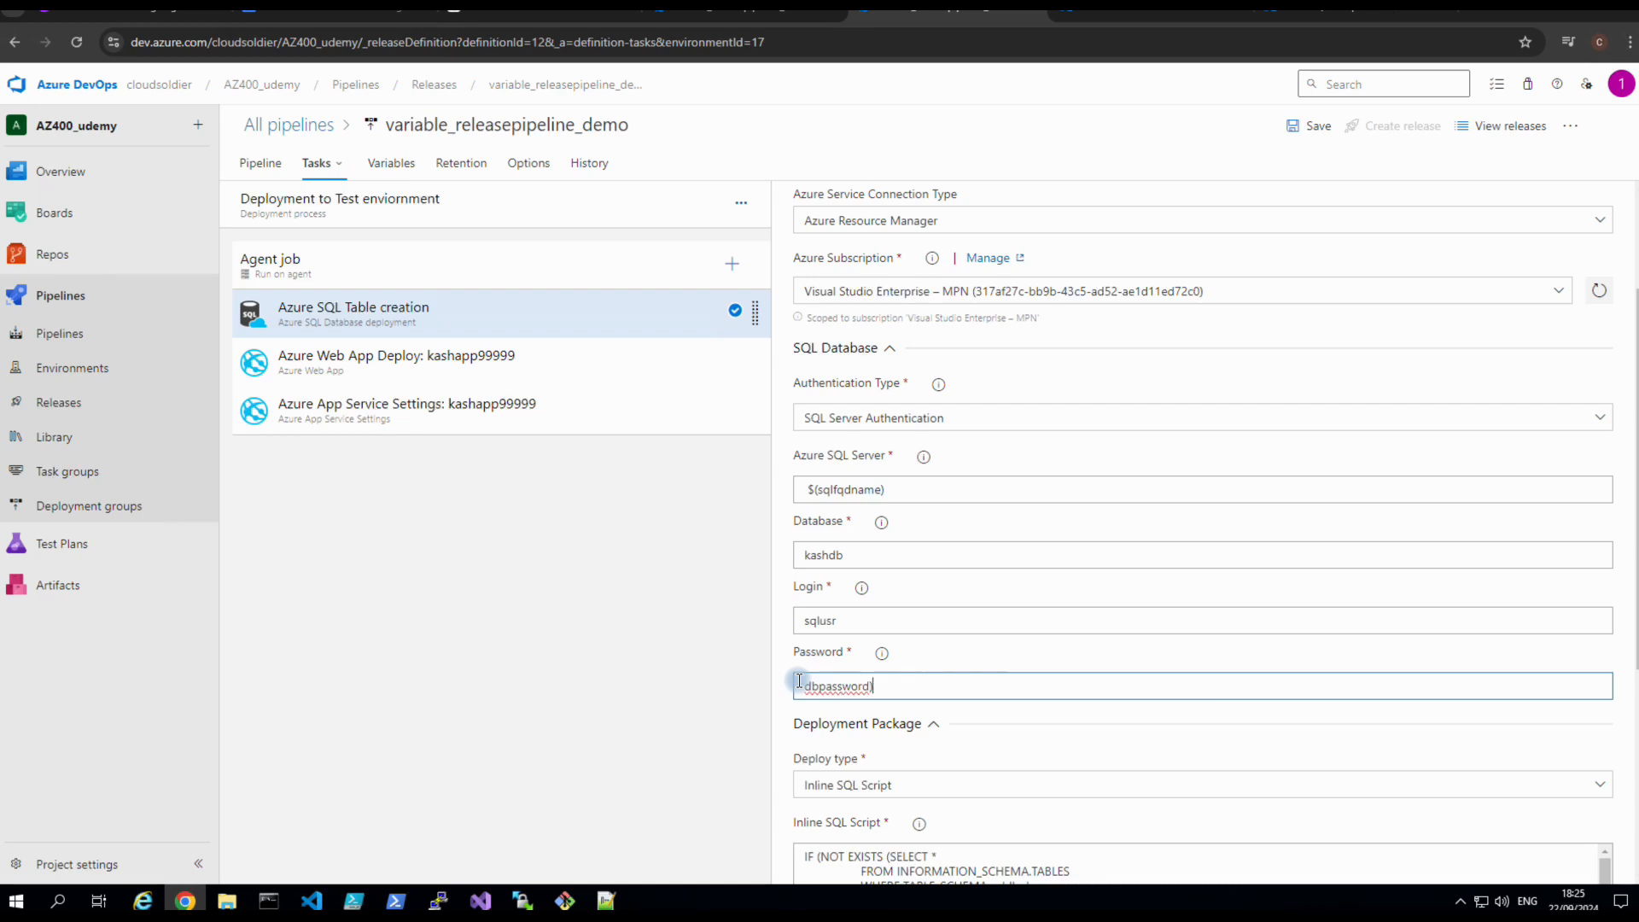
key("Left")
type("($")
key("BackSpace")
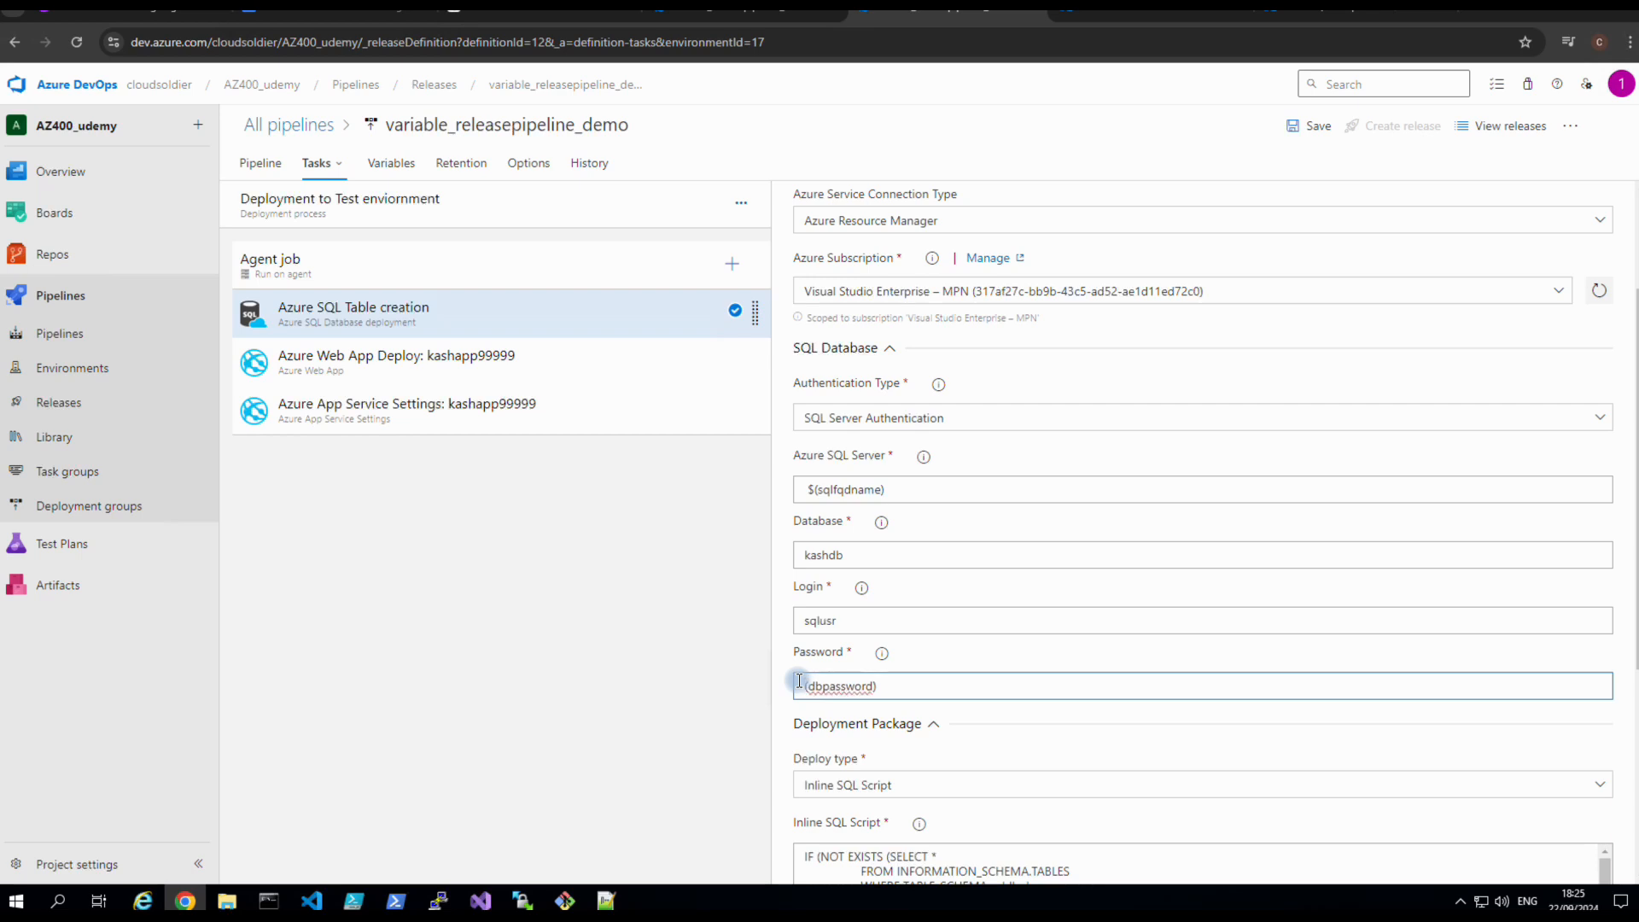
type("$")
Save the release pipeline with the variable-based SQL task settings.
scroll(990, 720, "down", 2)
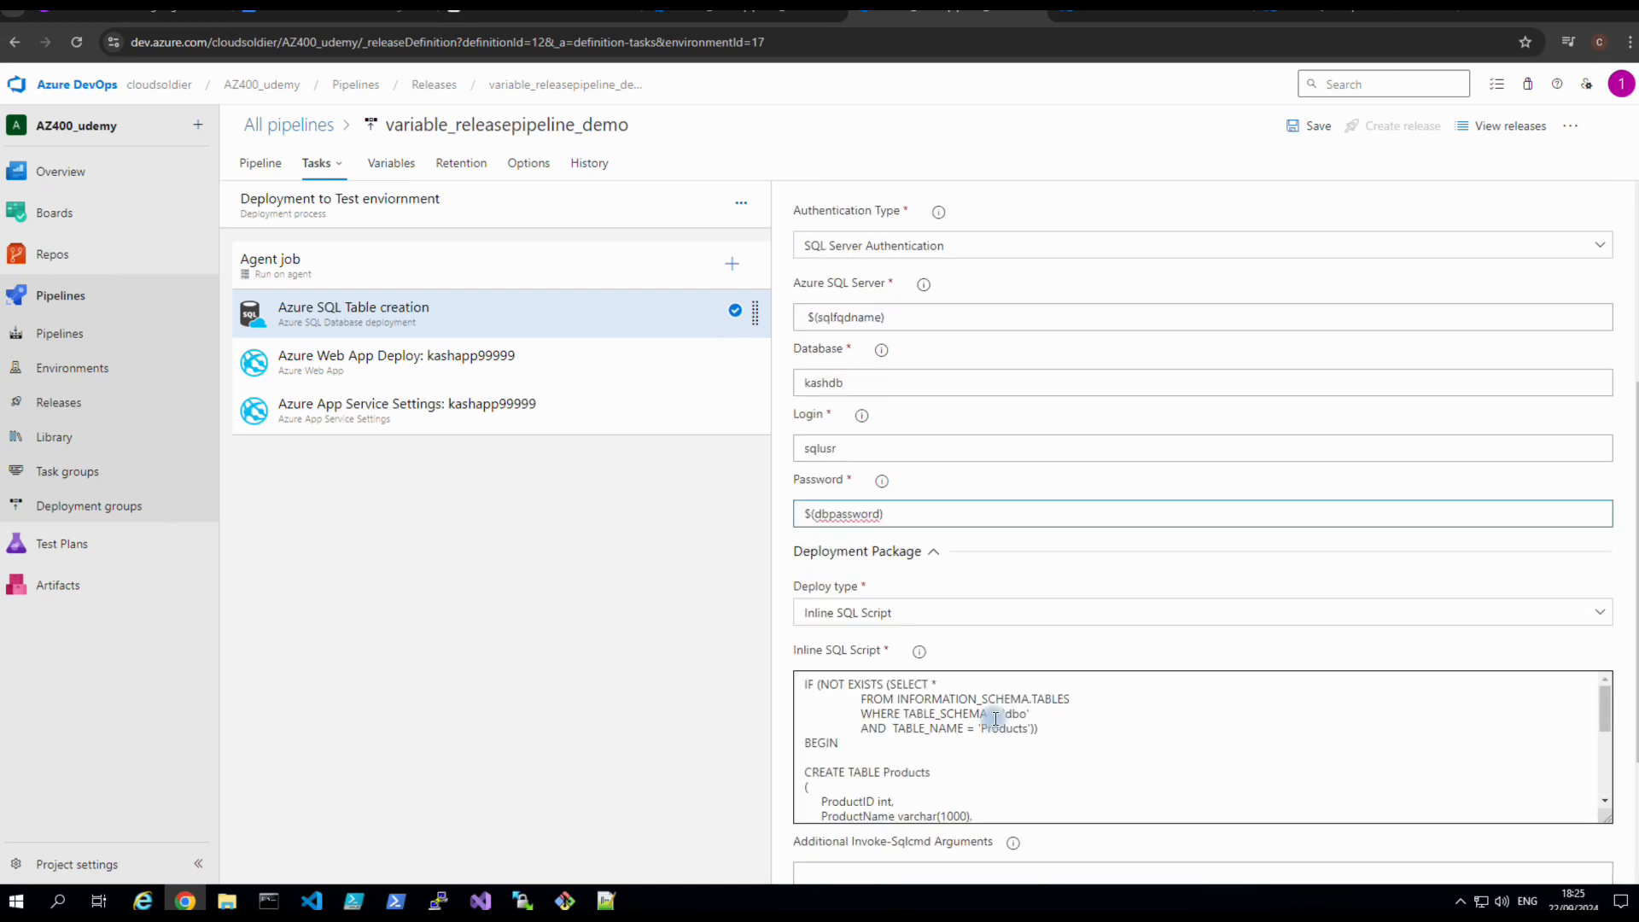
scroll(995, 719, "down", 5)
scroll(995, 719, "up", 5)
scroll(1147, 743, "down", 5)
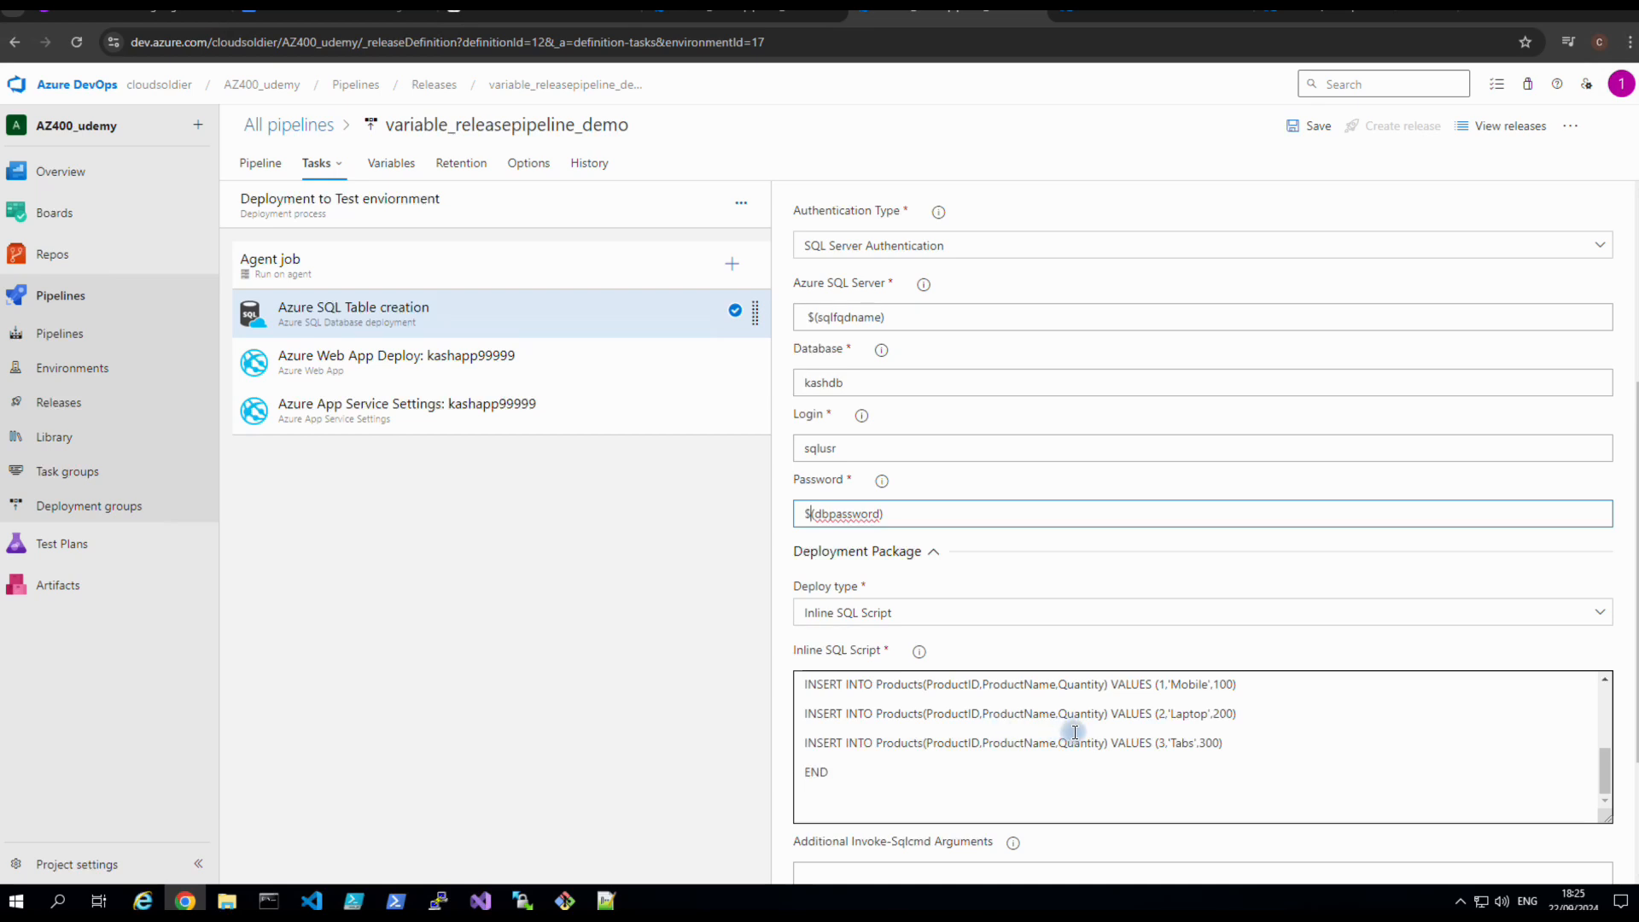
scroll(1069, 734, "down", 3)
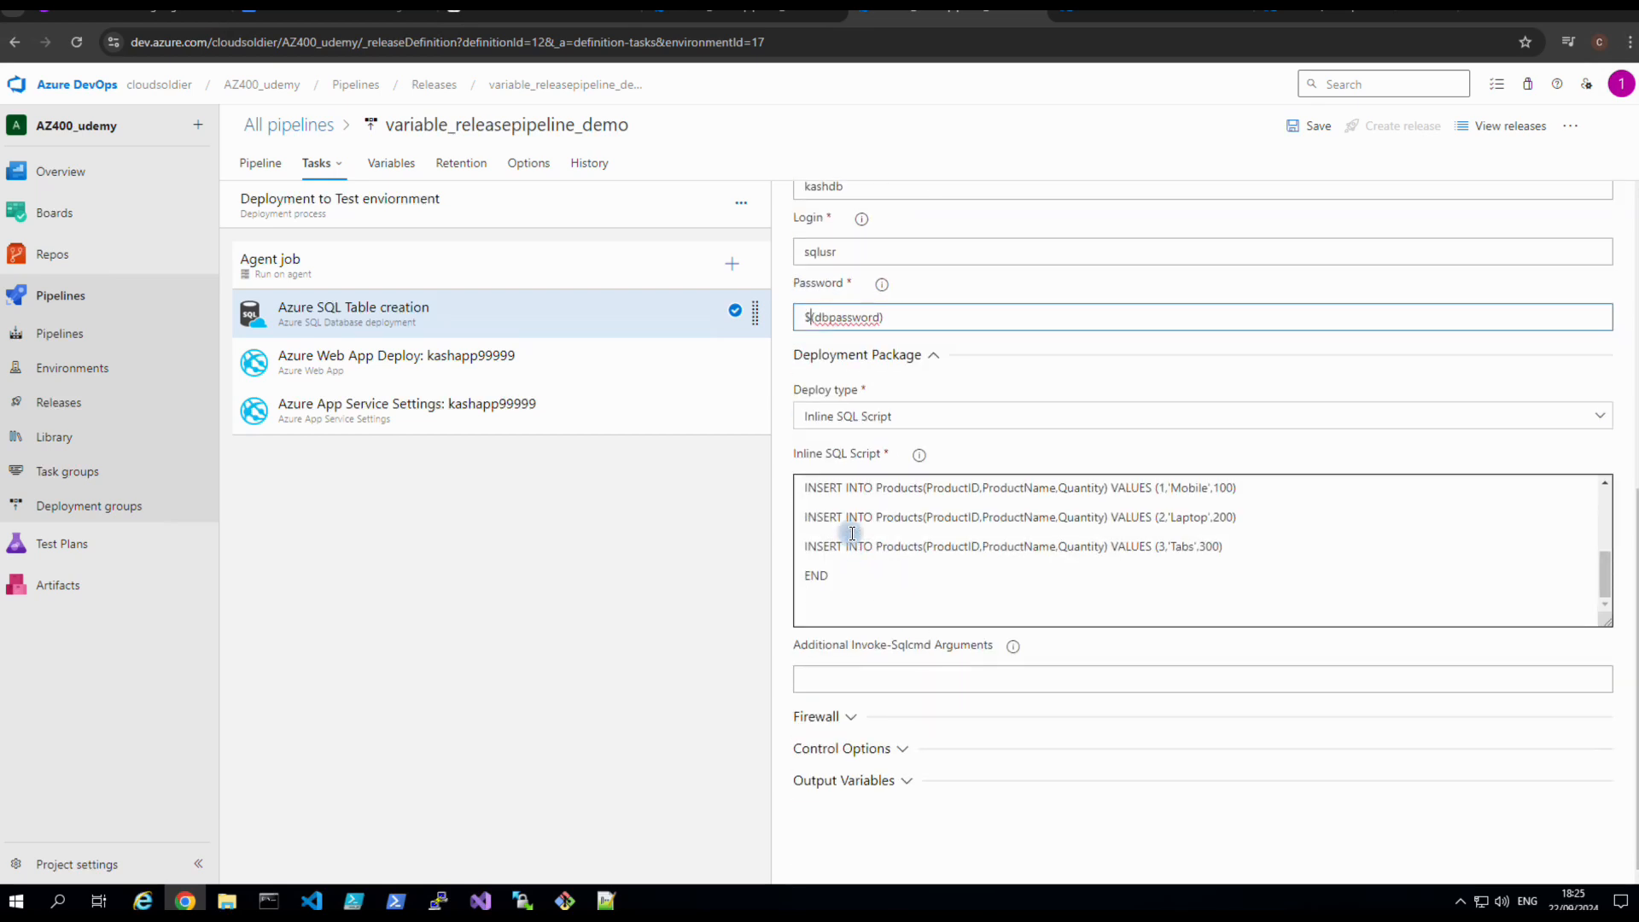
scroll(918, 665, "up", 6)
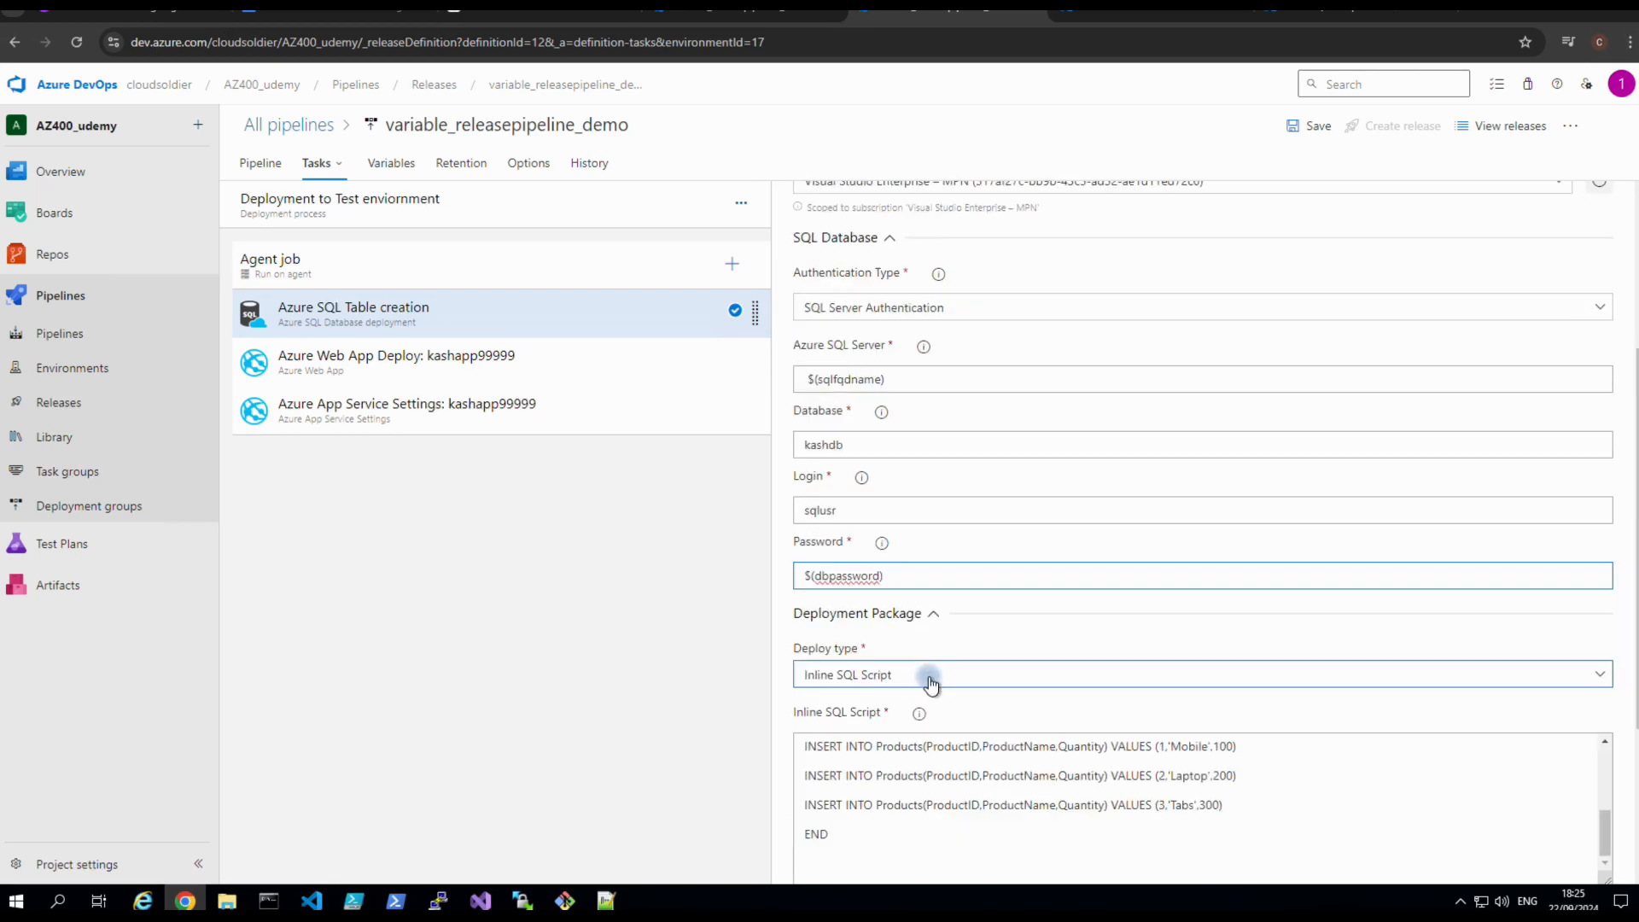
left_click(1306, 128)
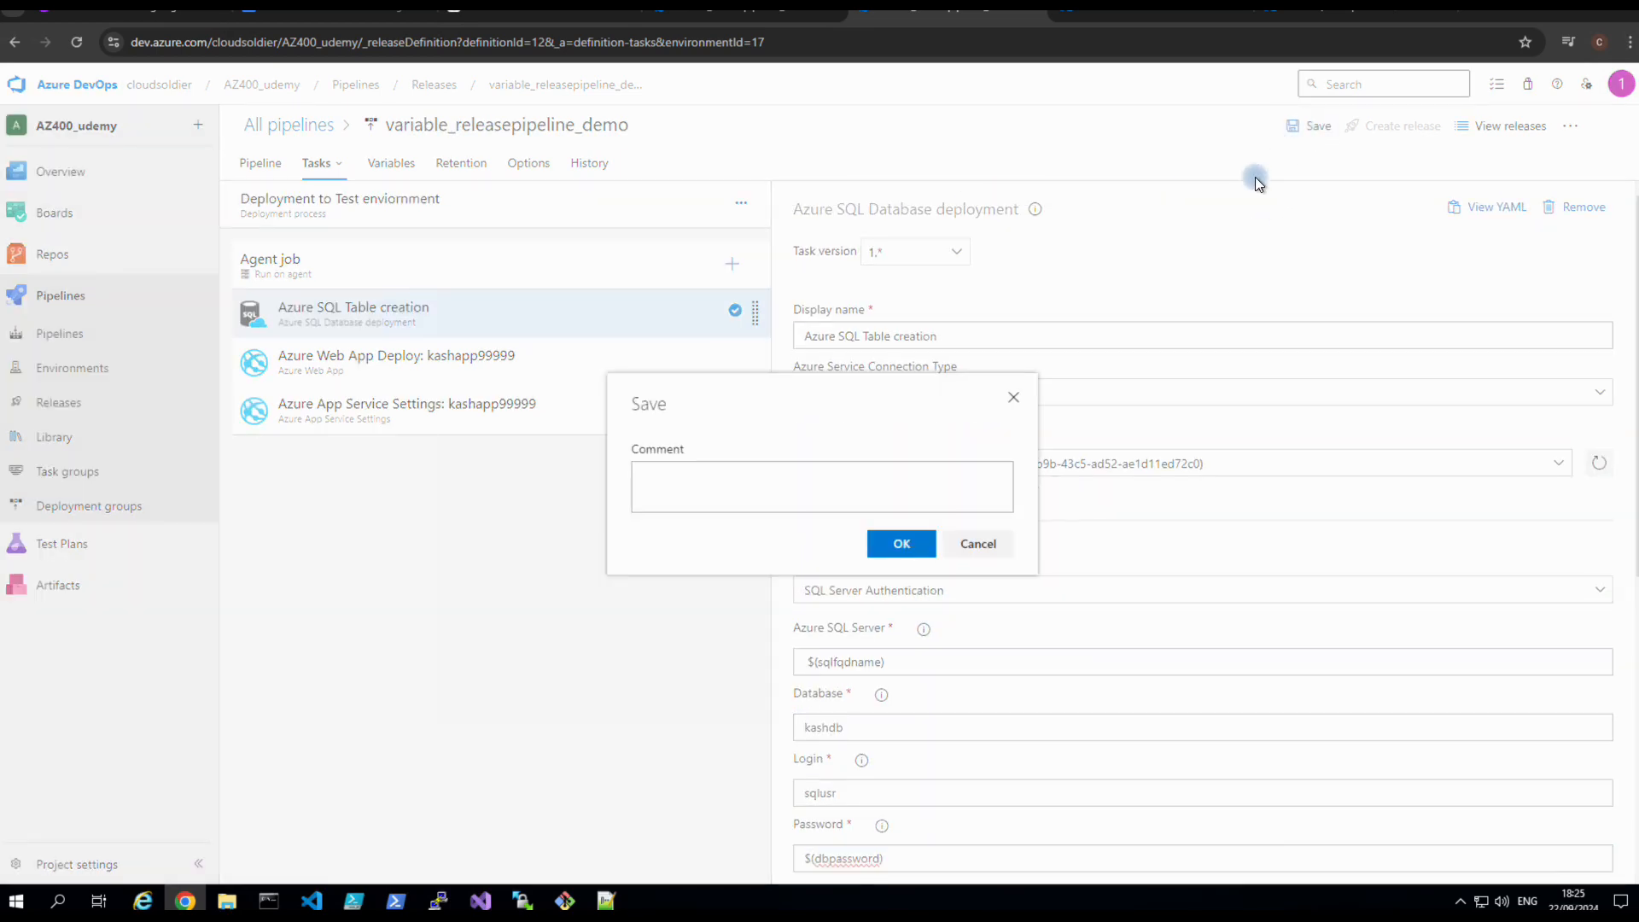
left_click(902, 543)
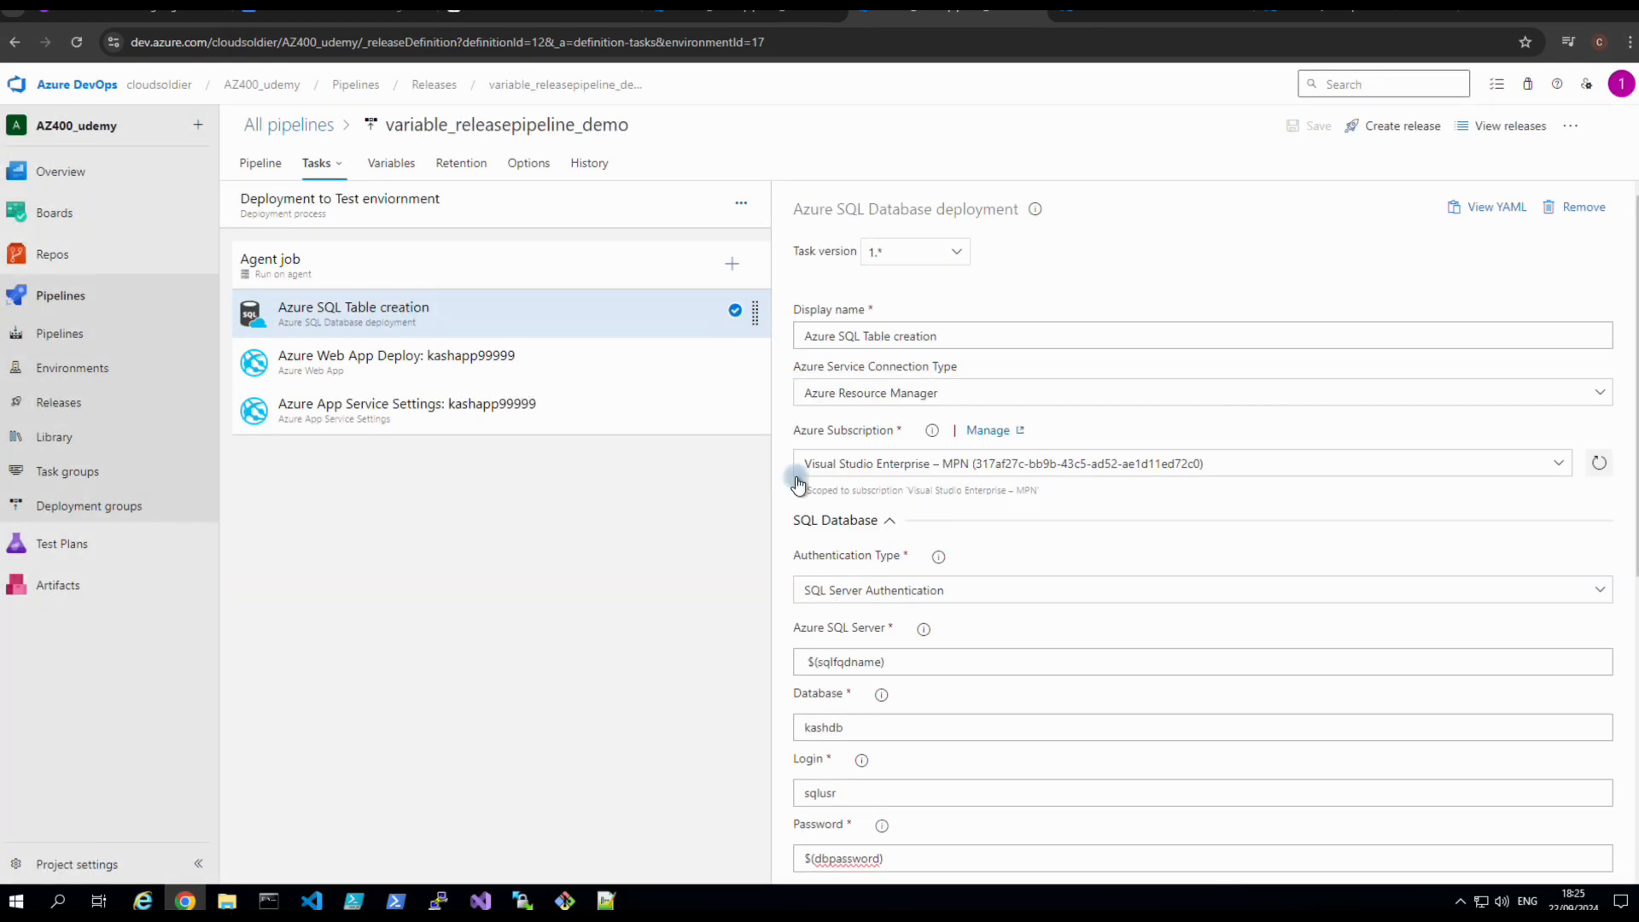
Trim the Web App Deploy task's display name so it ends in kashapp.
left_click(424, 359)
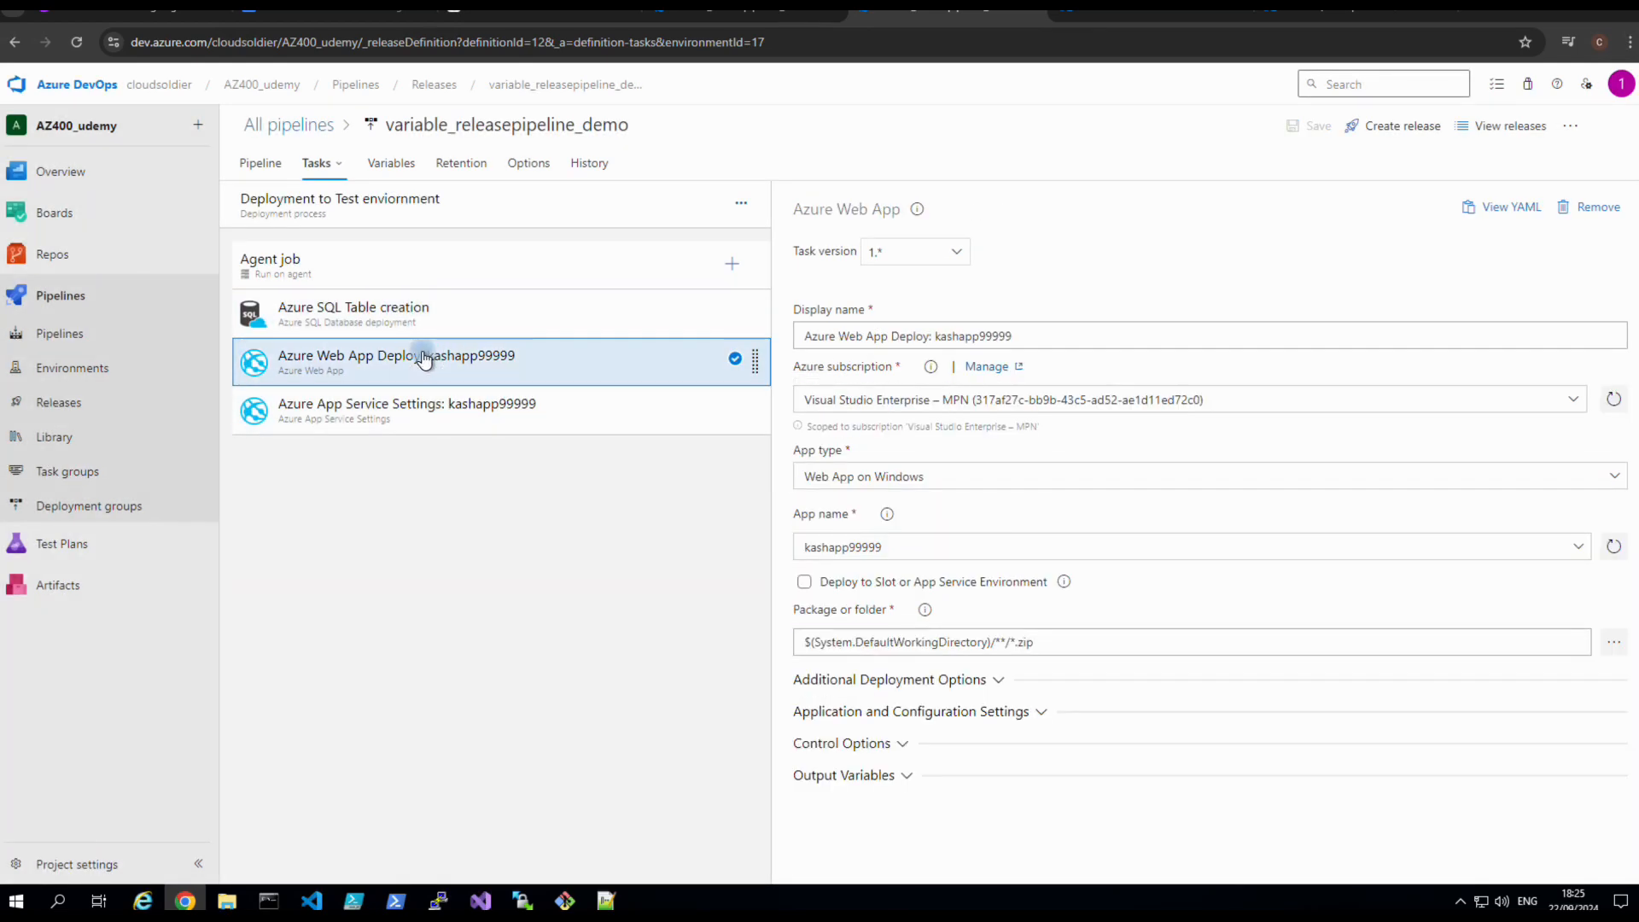
left_click(1023, 337)
left_click(1026, 336)
key("BackSpace")
key("BackSpace")
key("BackSpace")
key("BackSpace")
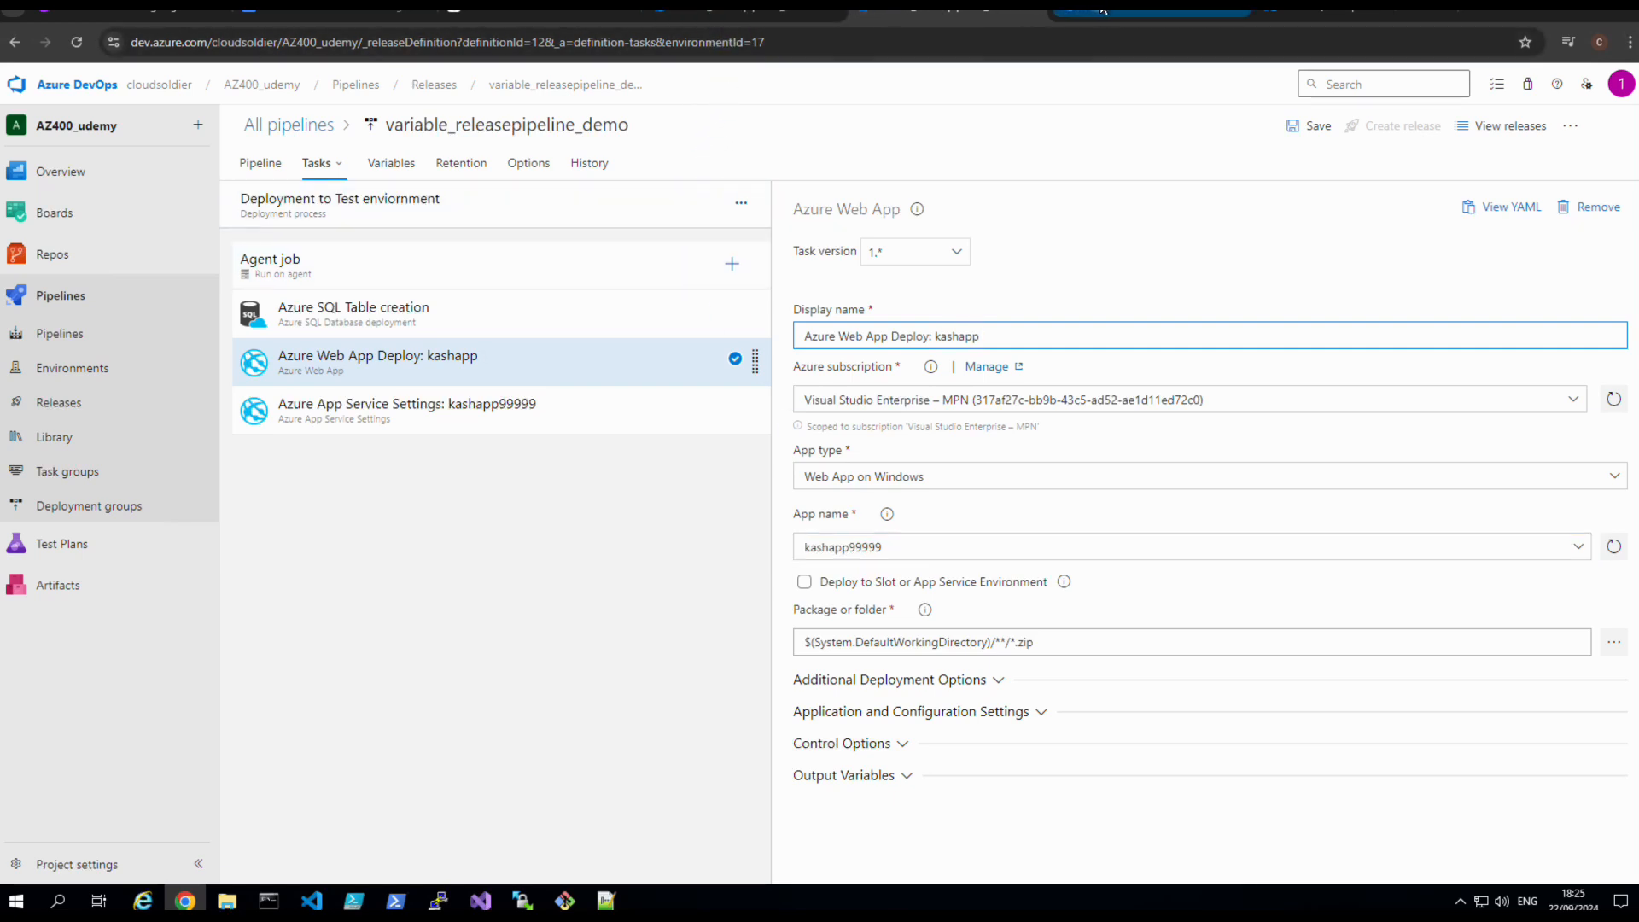
left_click(1152, 11)
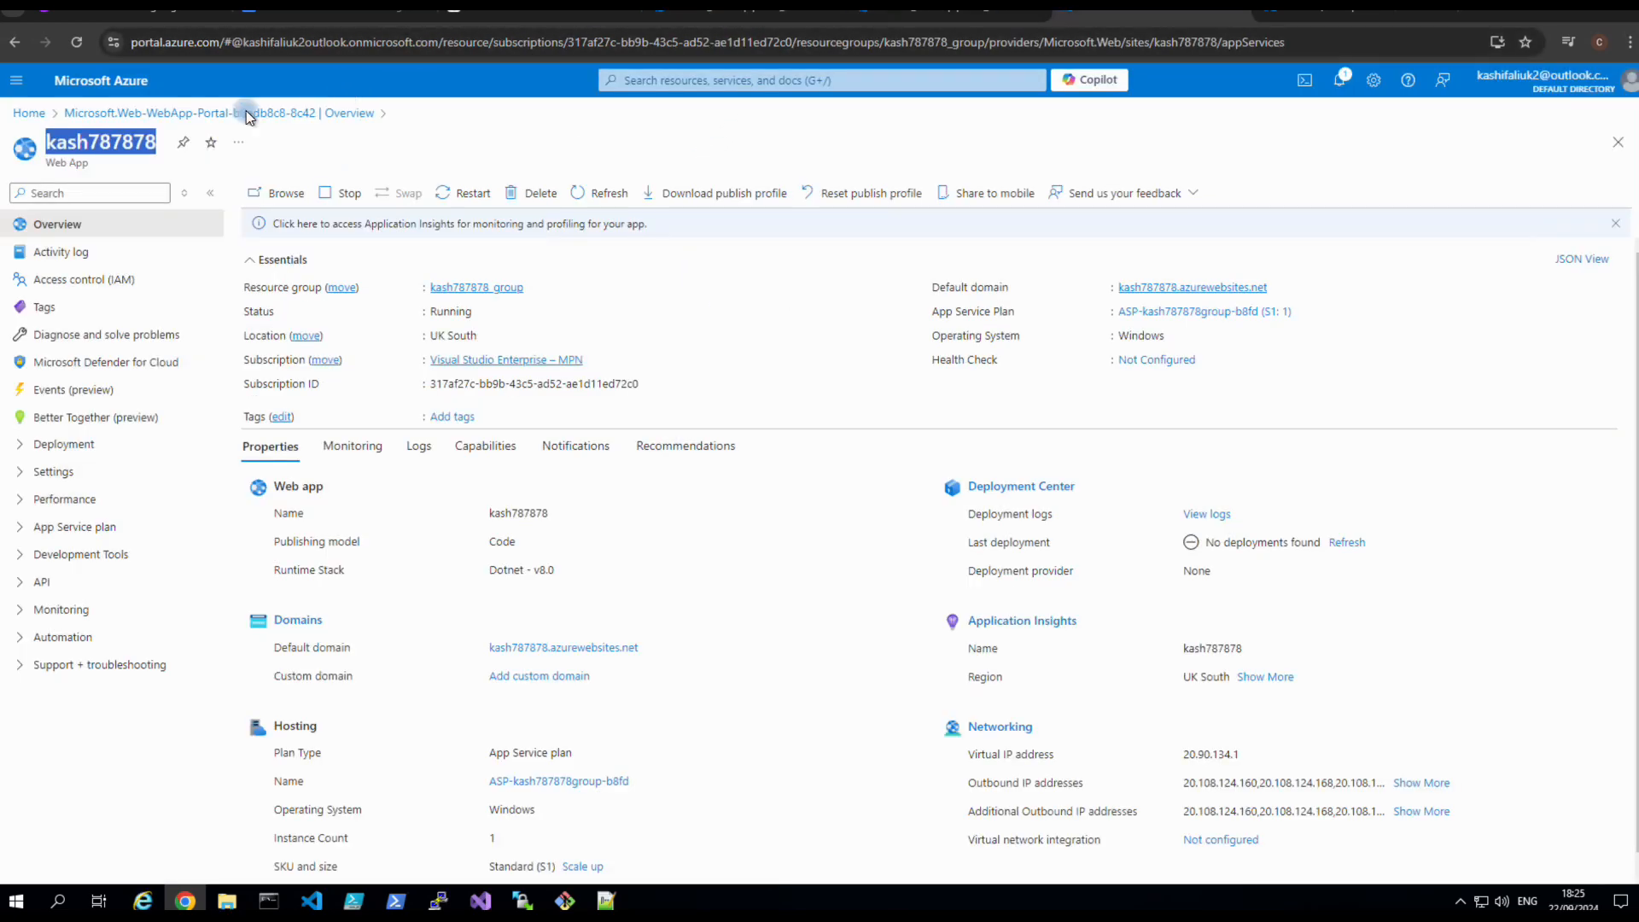
Copy the web app name kash787878 and go back to the Web App Deploy task.
right_click(138, 141)
left_click(160, 158)
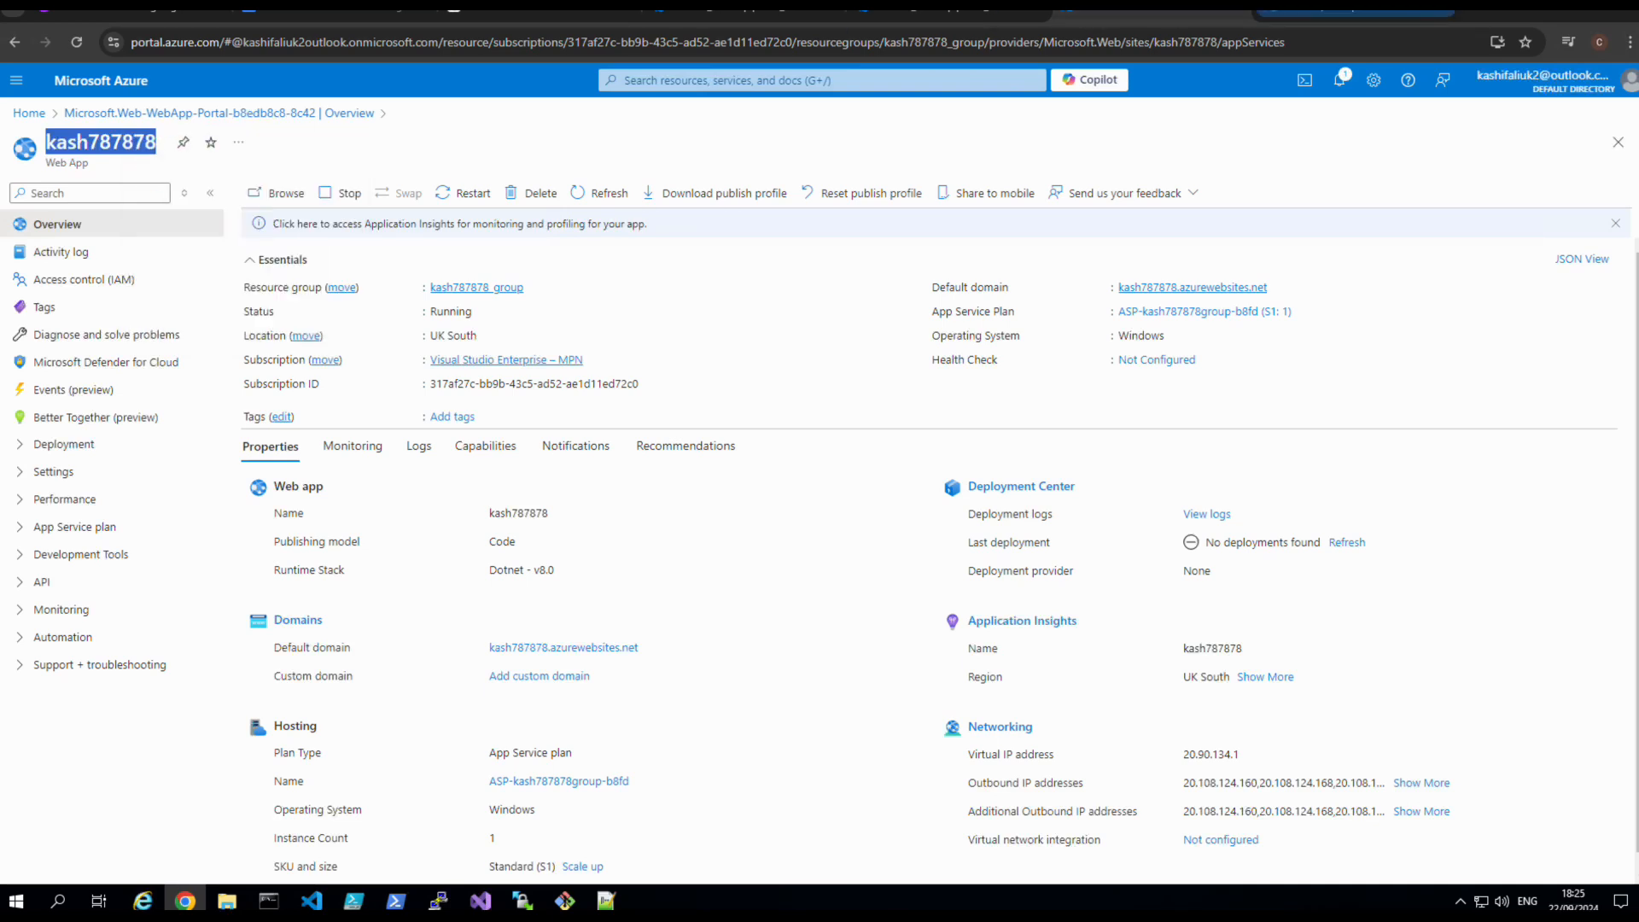
left_click(1317, 10)
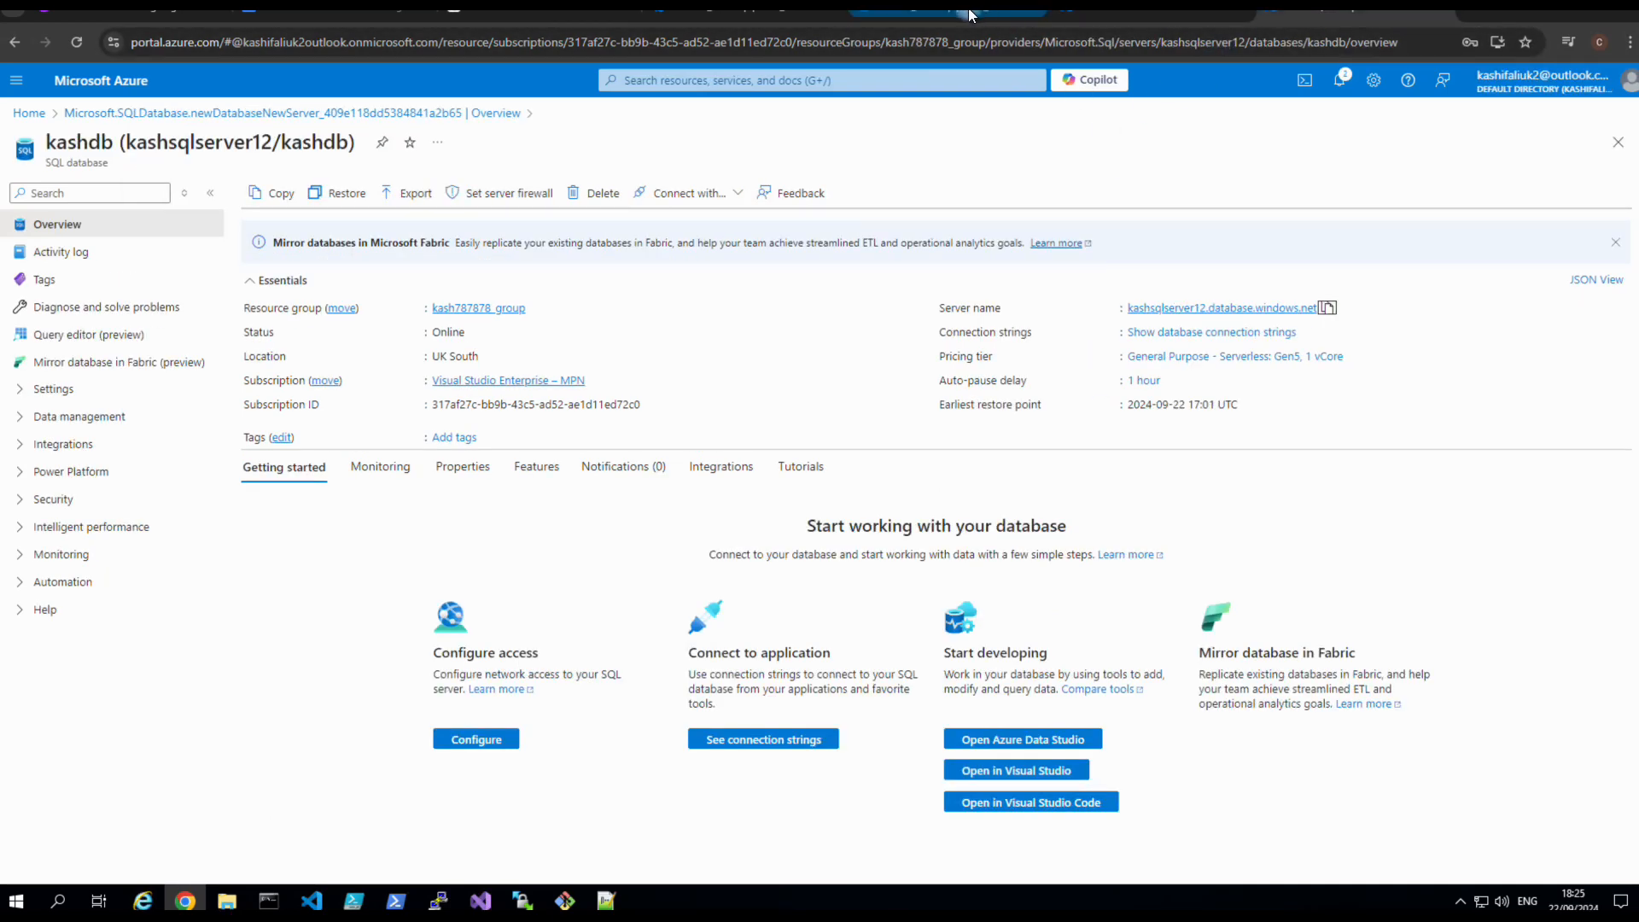
left_click(854, 13)
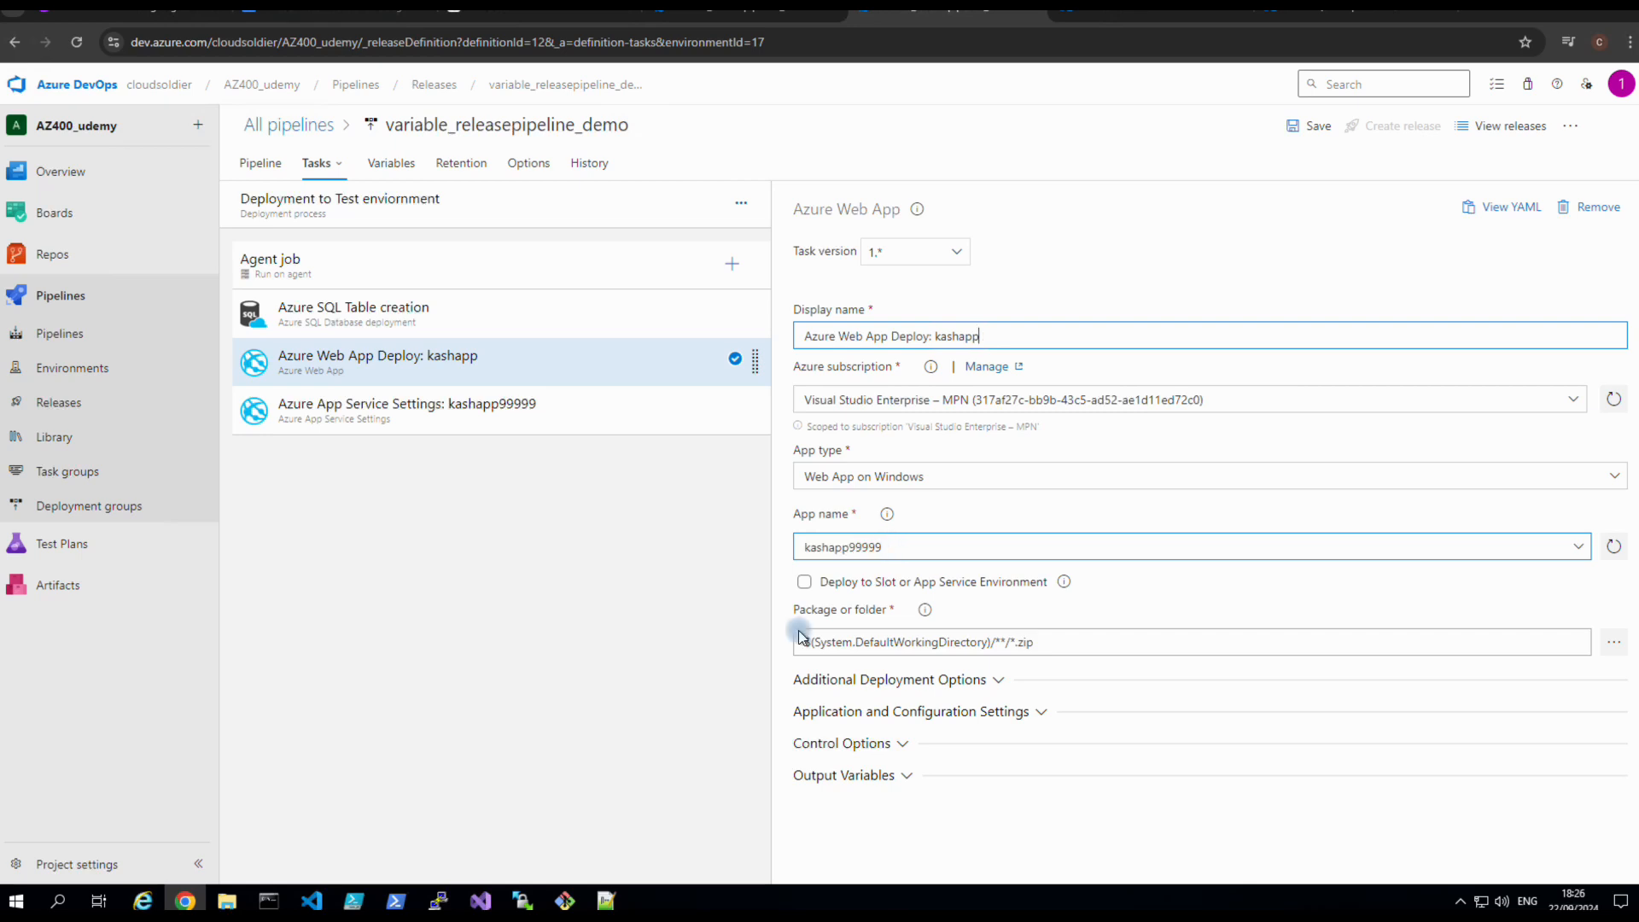
Replace the Web App Deploy task's app name kashapp99999 with $(webappname).
left_click(607, 898)
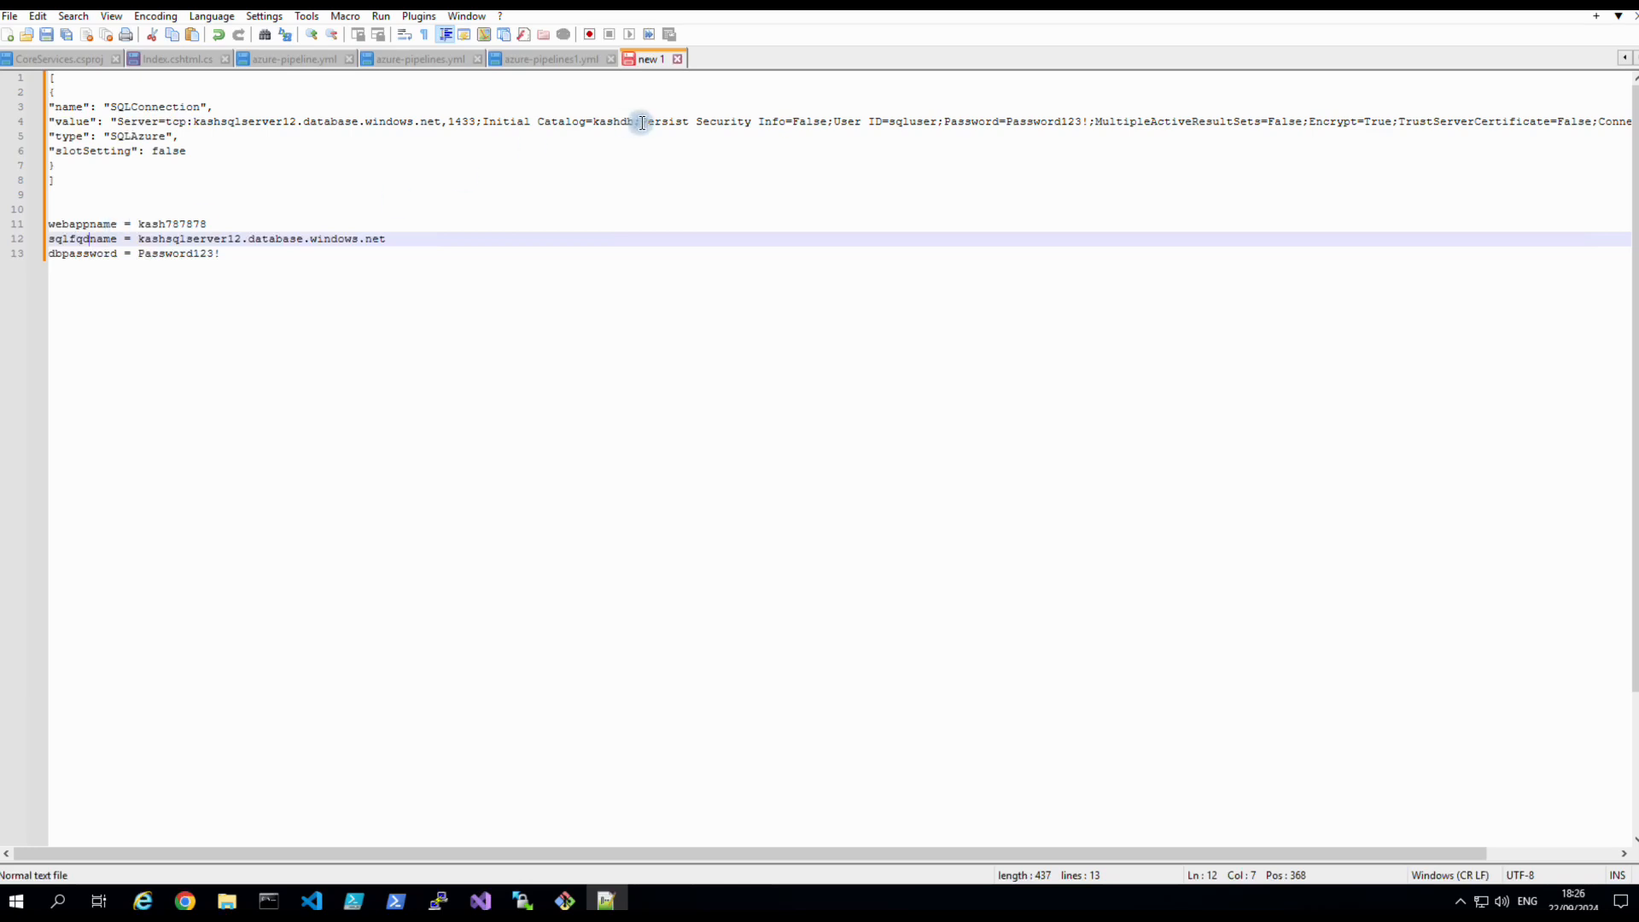
left_click(187, 896)
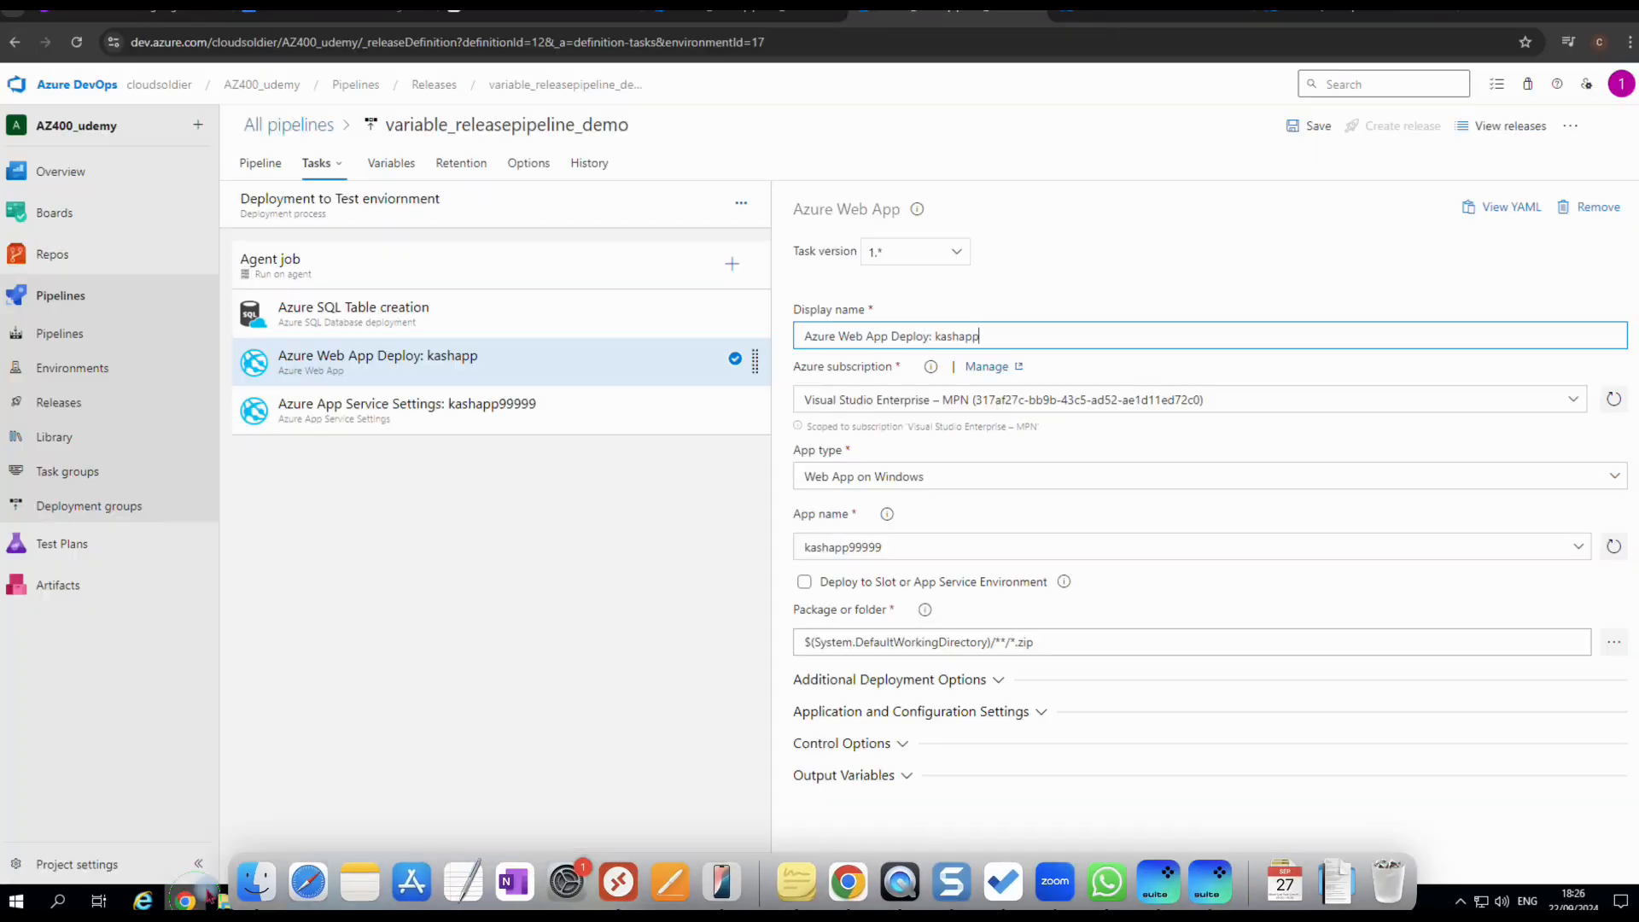
left_click(863, 546)
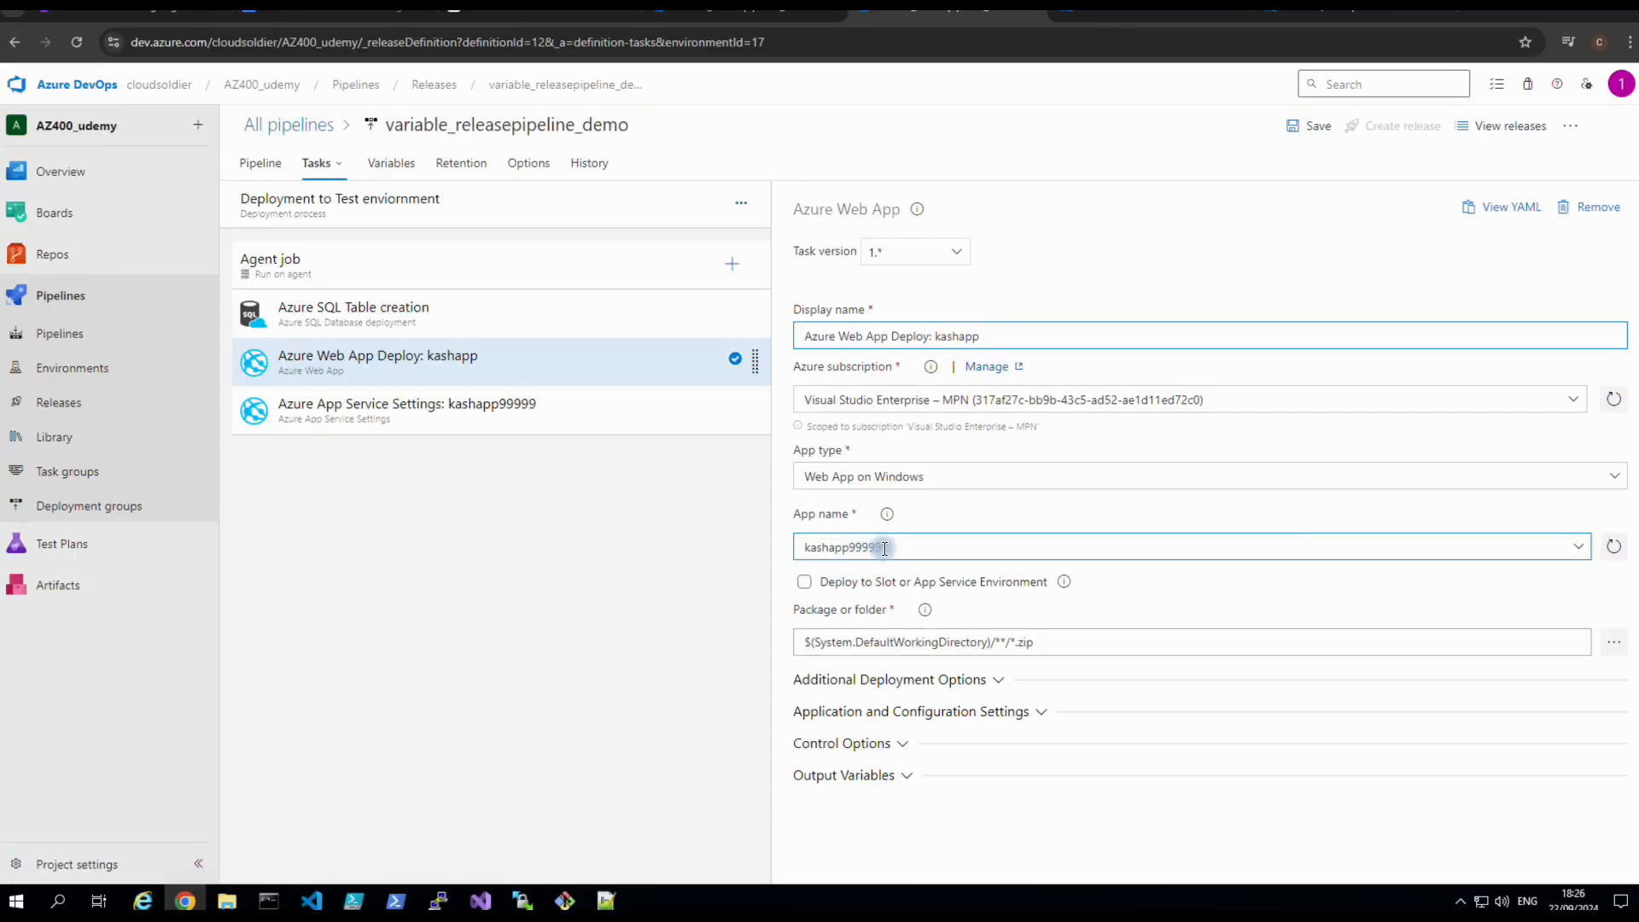
left_click_drag(888, 546, 787, 556)
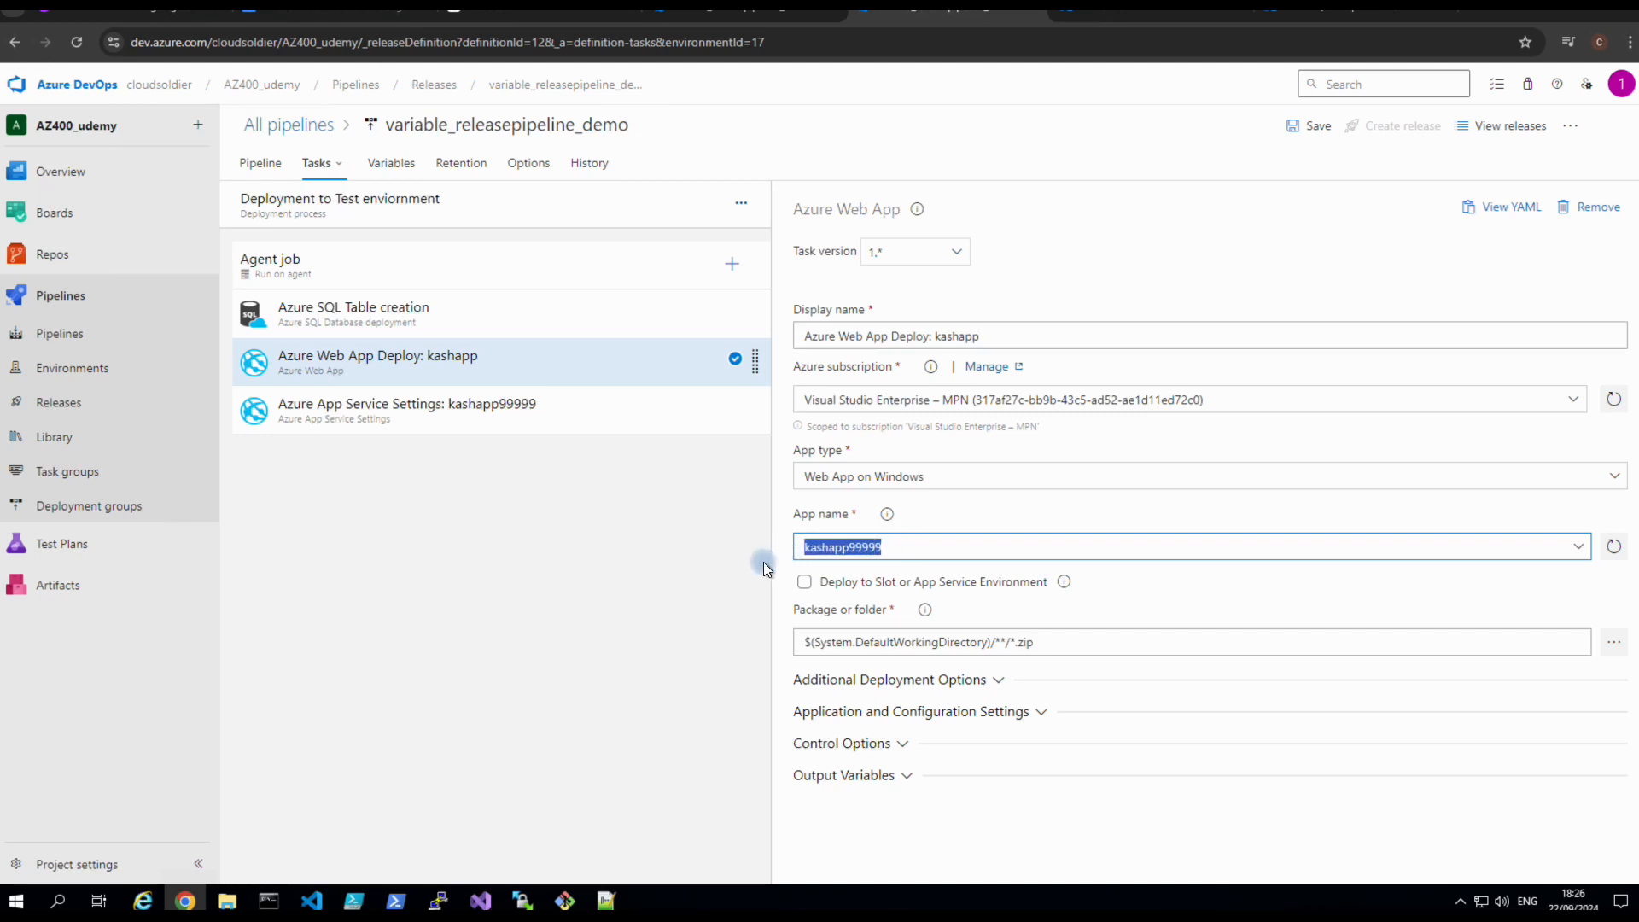
type("4(")
key("BackSpace")
key("BackSpace")
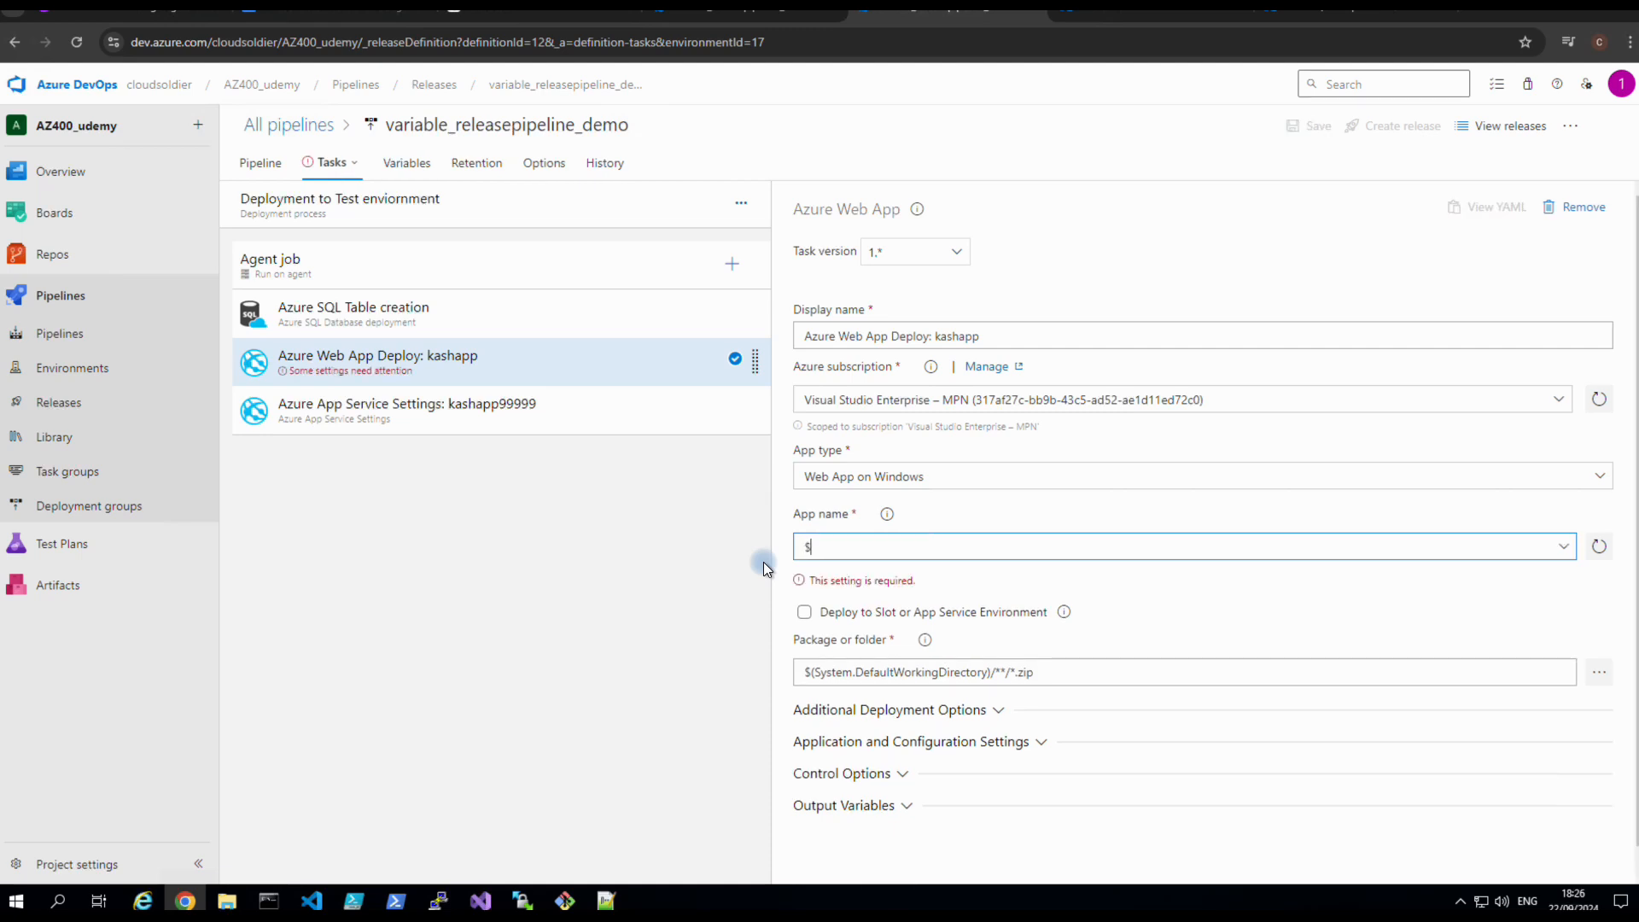
type("$(webap")
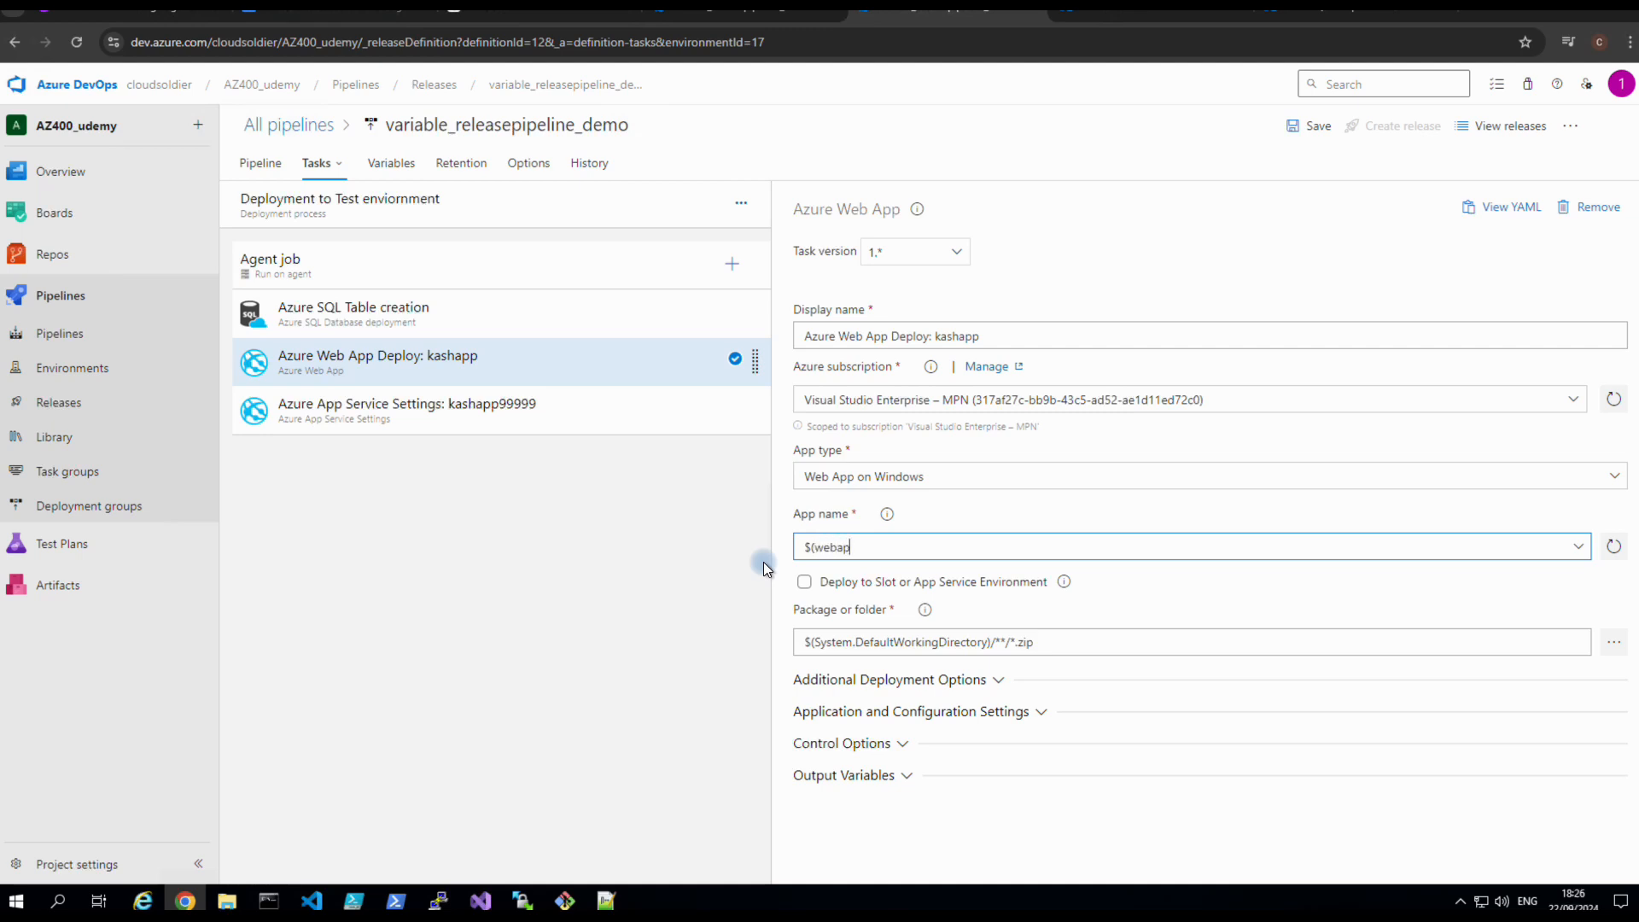
type("pname")
left_click(458, 407)
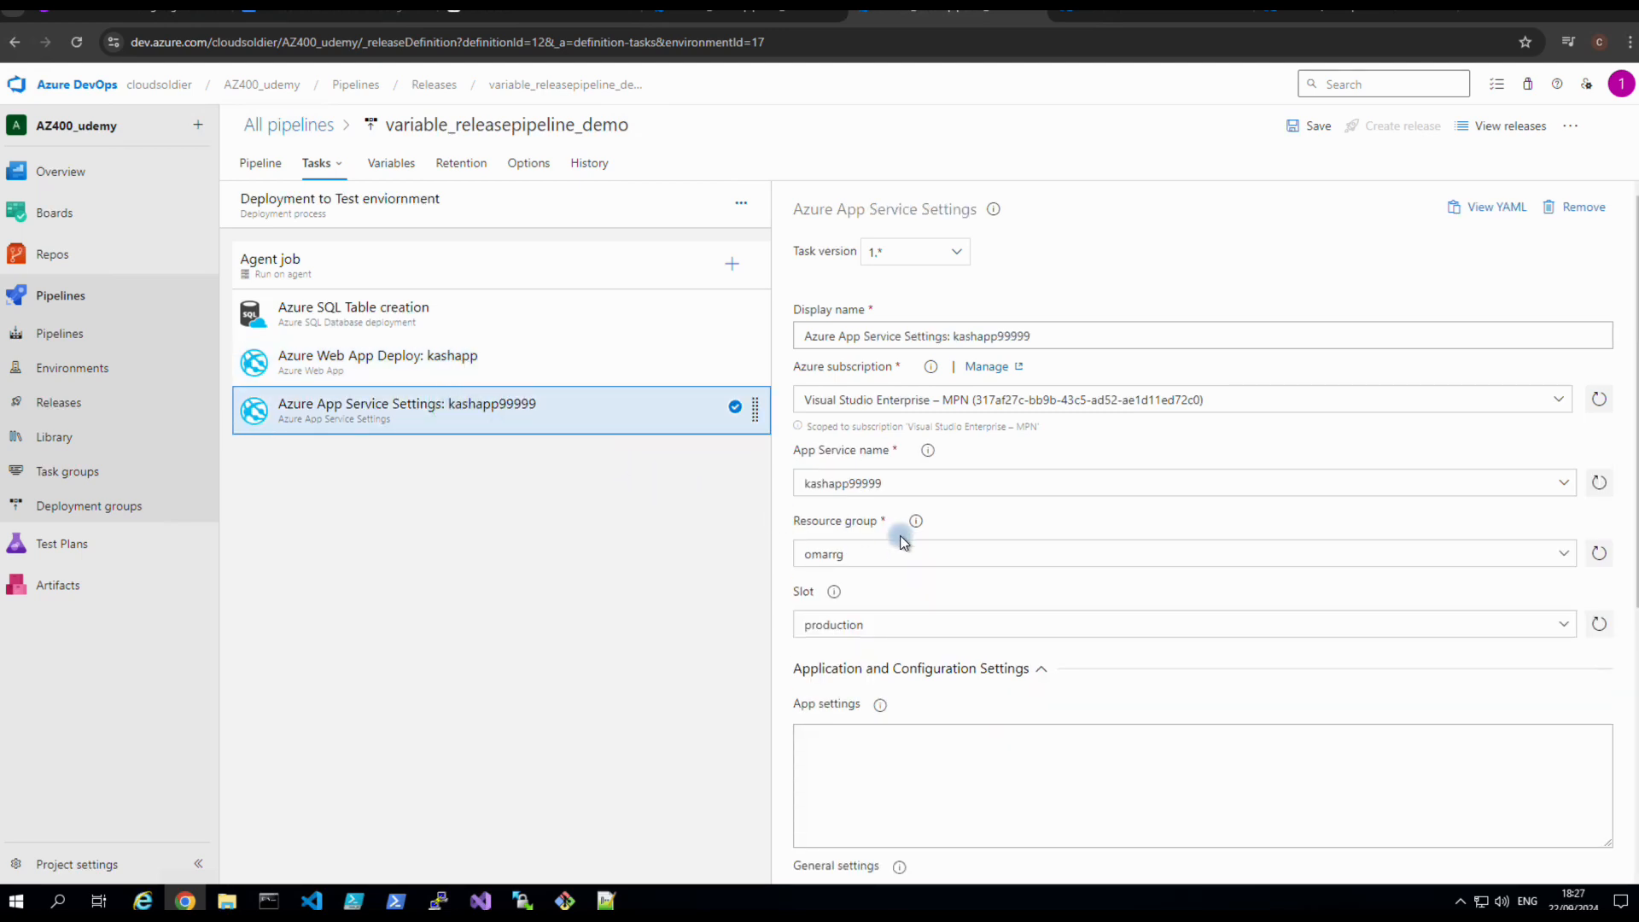
Change the App Service Settings task's App Service name from kashapp99999 to $(webappname).
left_click(894, 492)
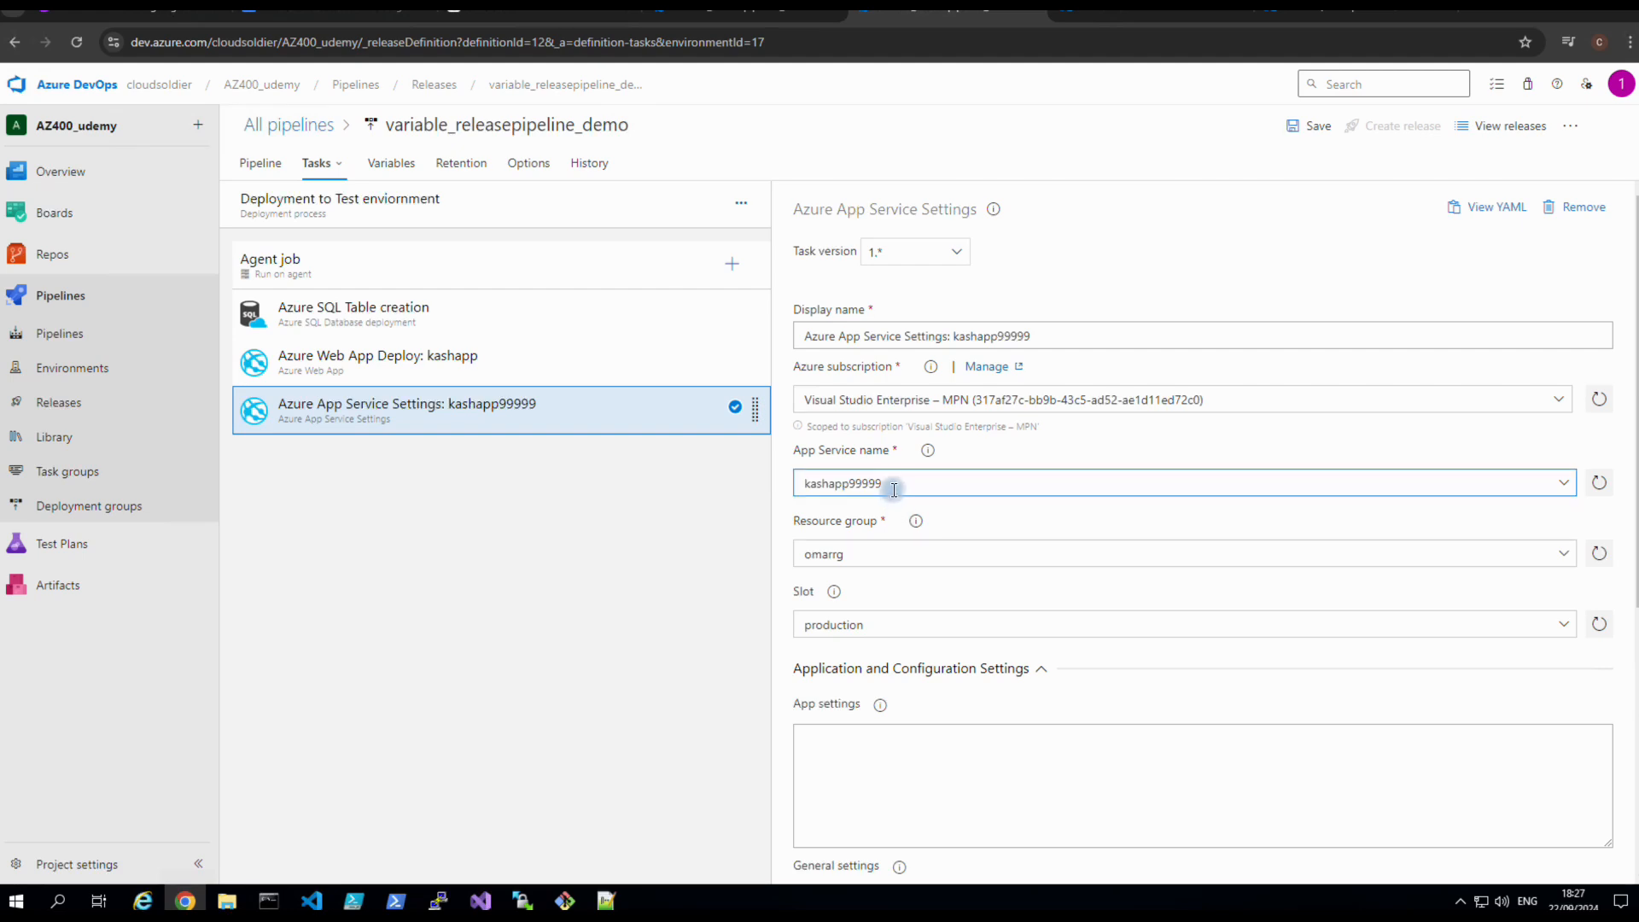
left_click_drag(893, 485, 784, 493)
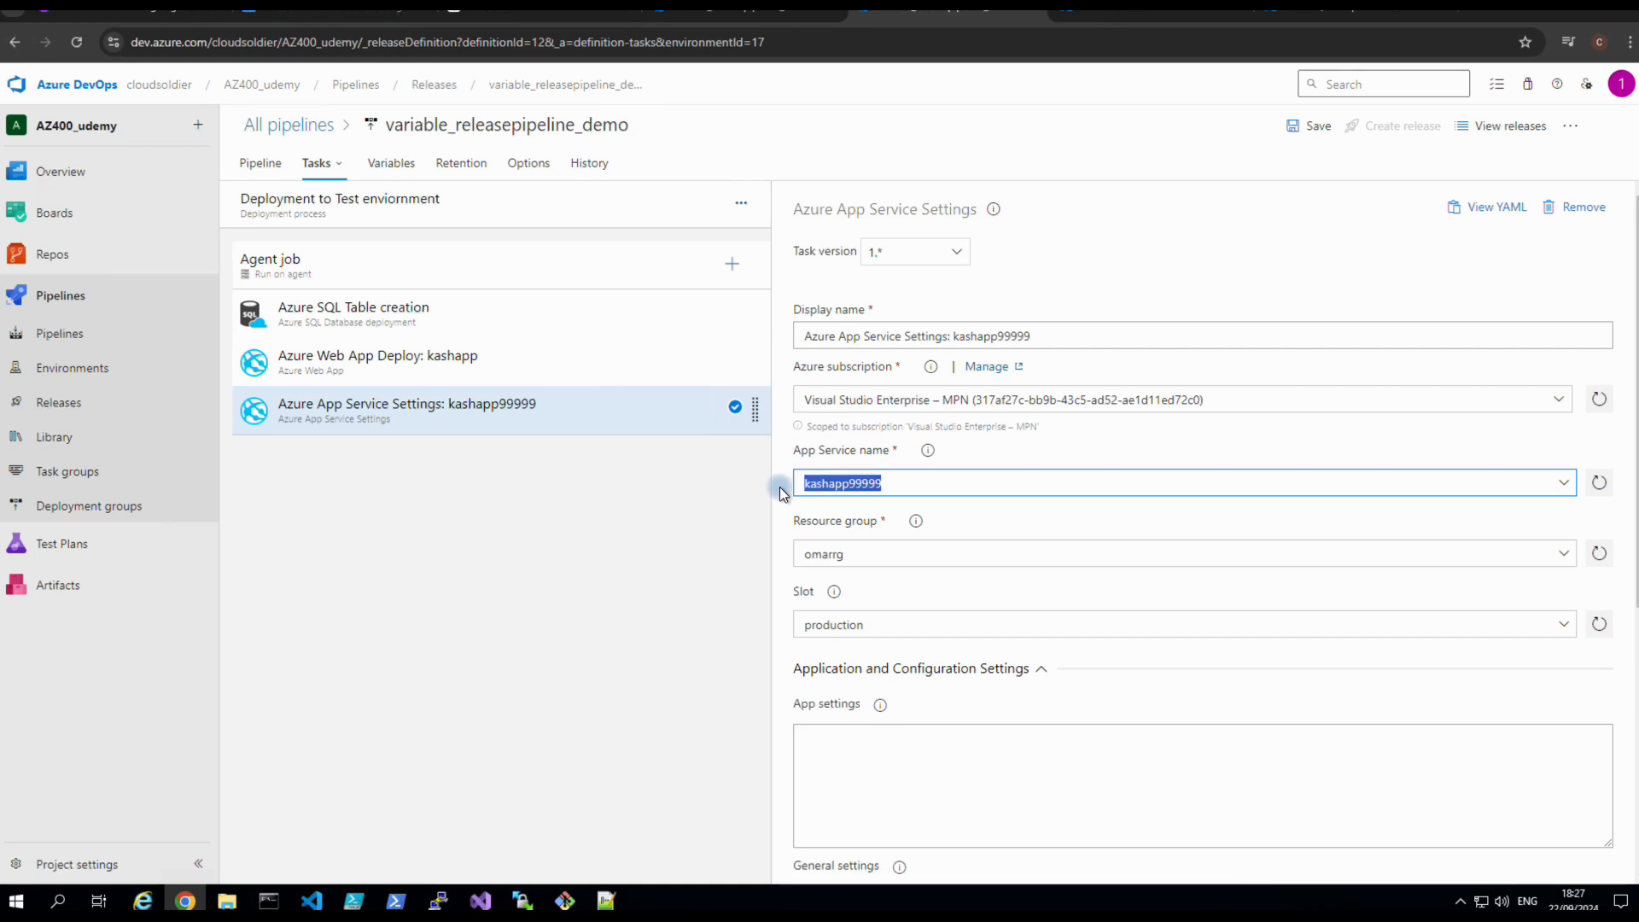
type("$(webappname")
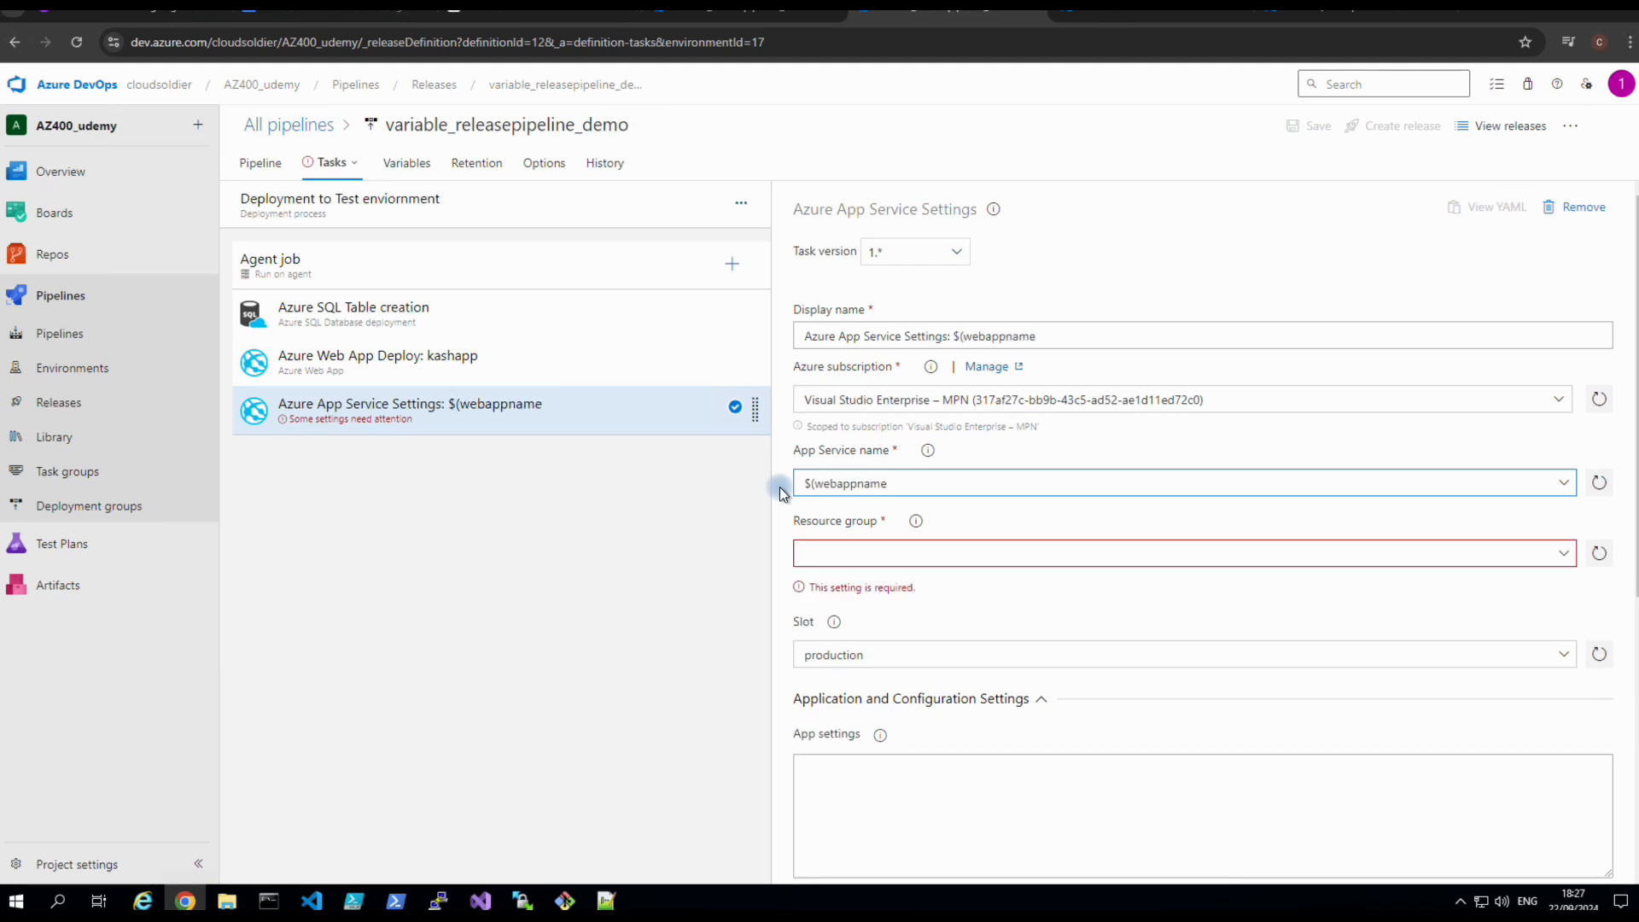
type(")")
Set the Resource group to kash787878_group, copied from the web app's portal overview.
left_click(864, 554)
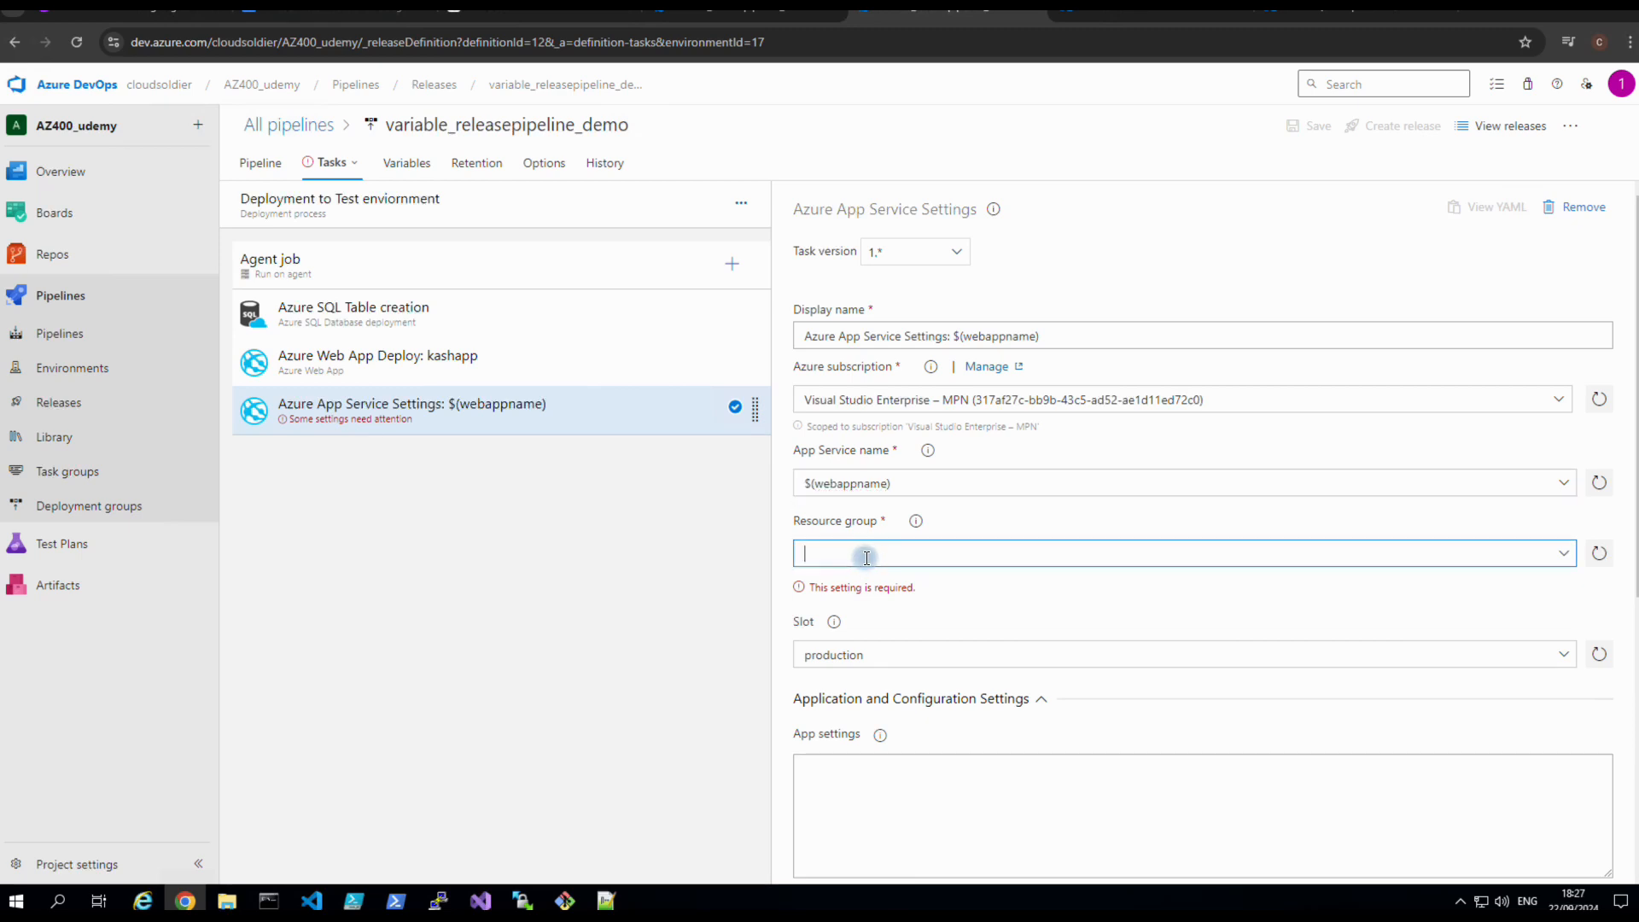
left_click(1566, 554)
left_click(1567, 555)
left_click(1096, 13)
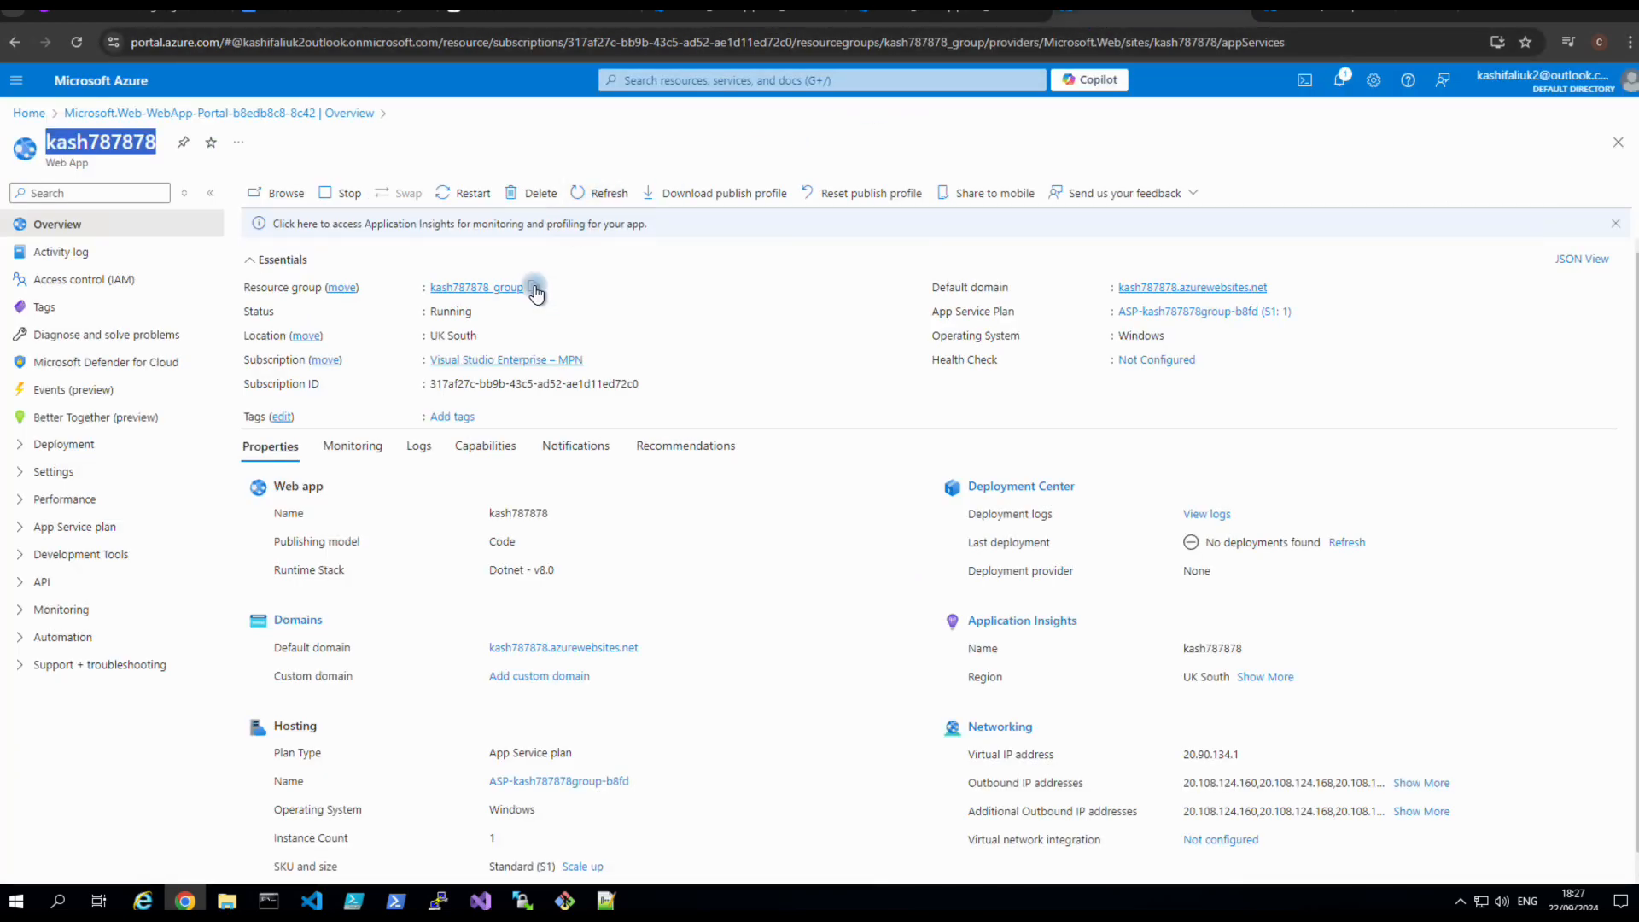
left_click(534, 287)
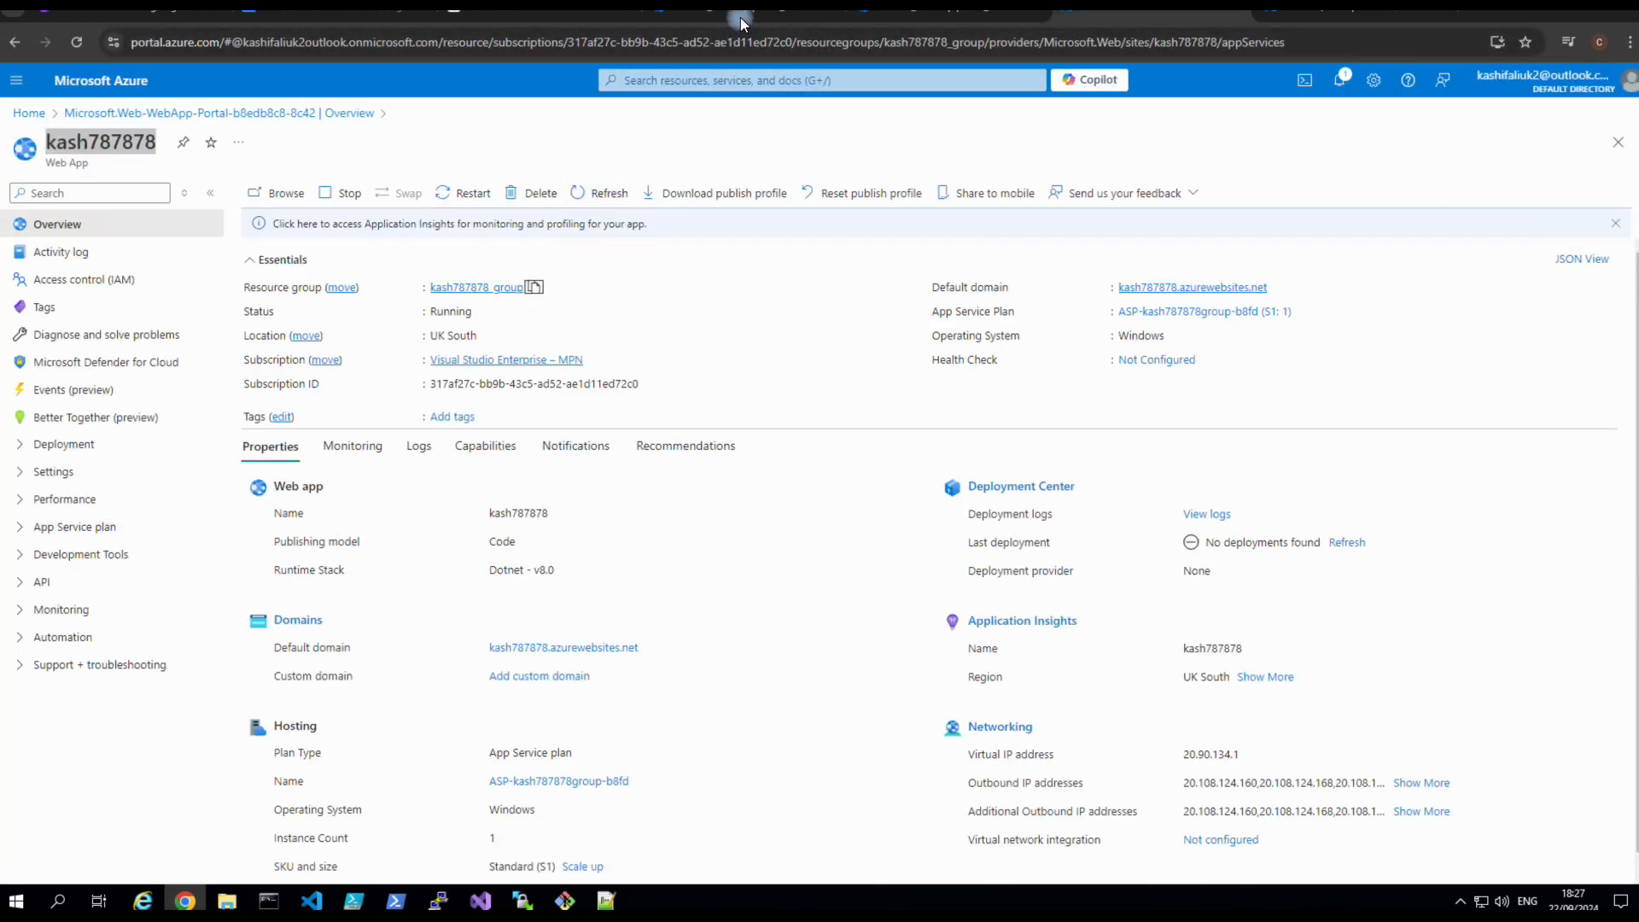
left_click(868, 17)
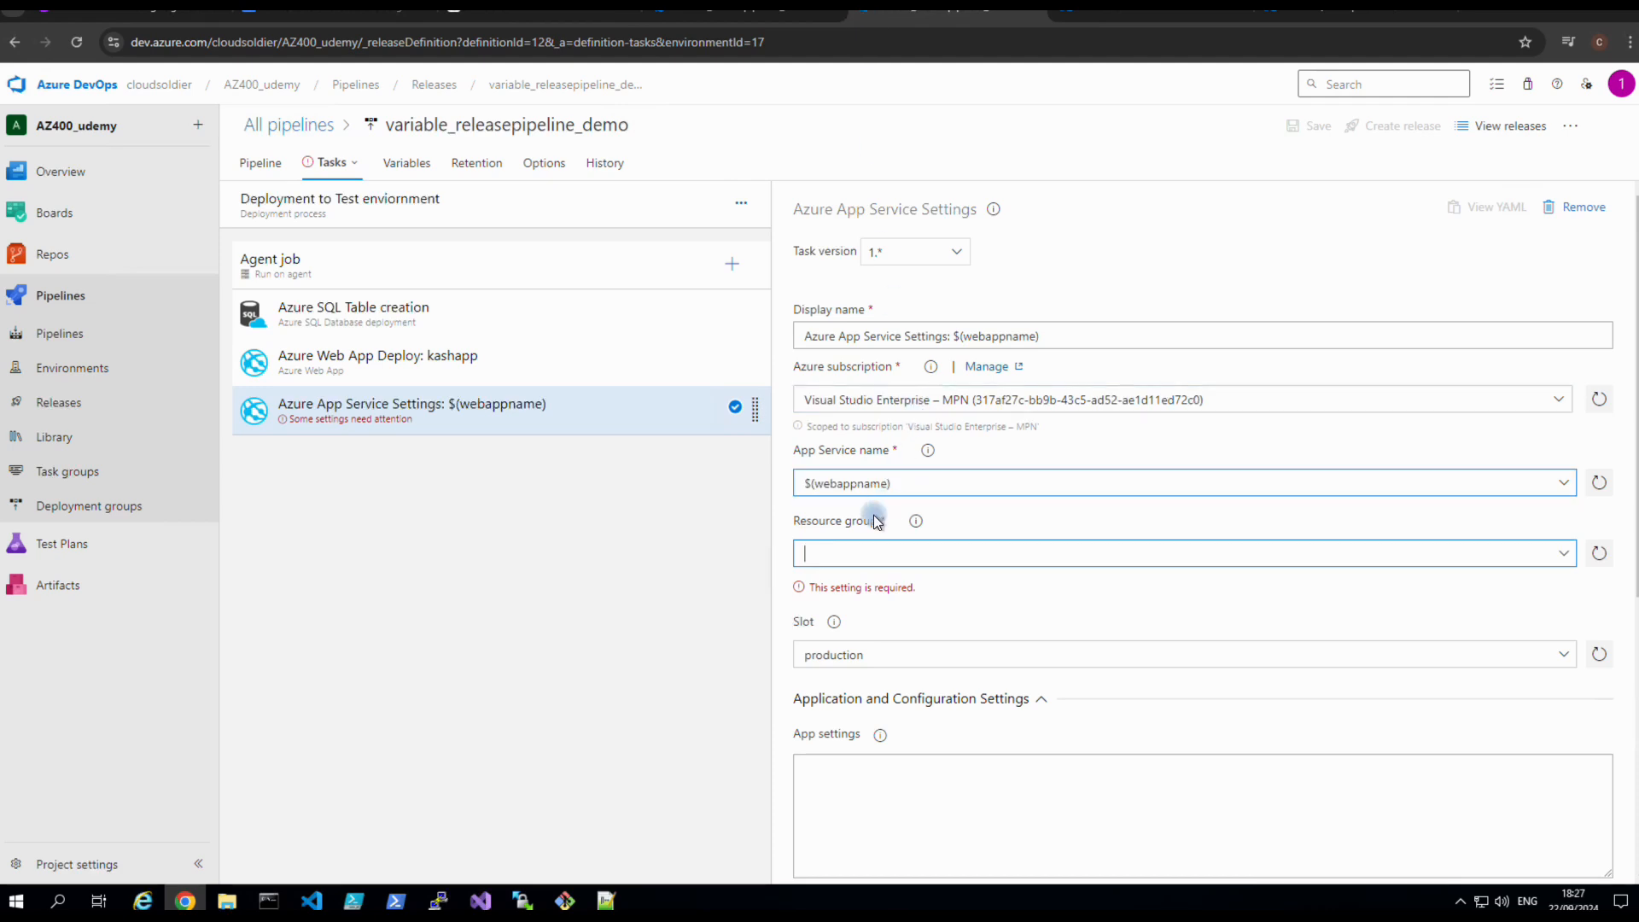
key("ctrl+v")
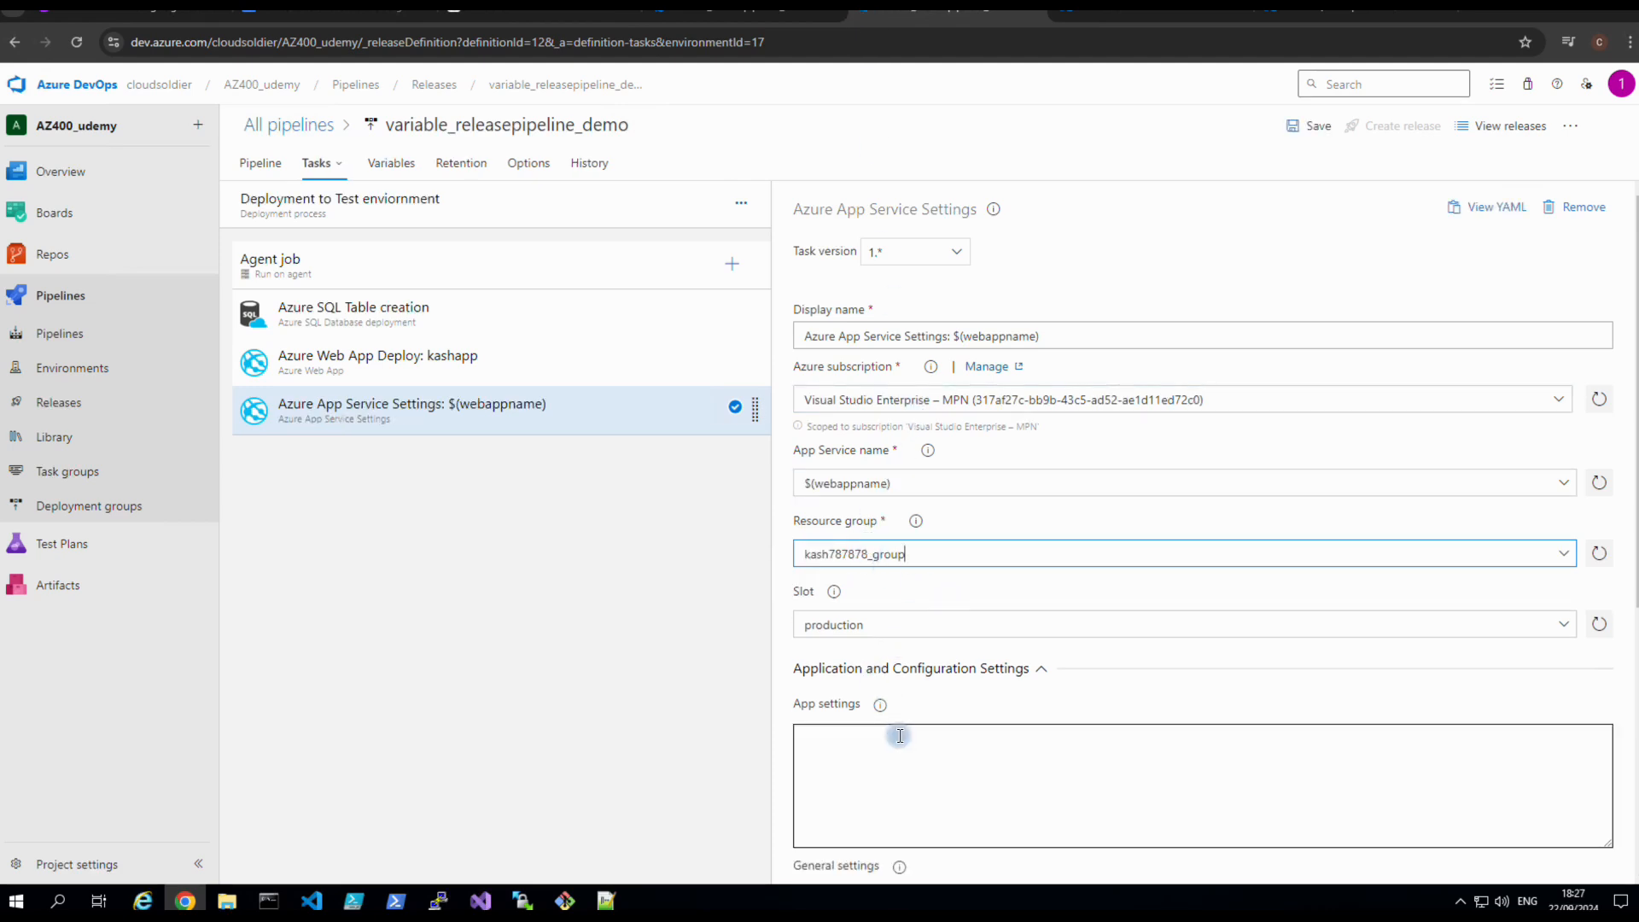
scroll(896, 731, "down", 5)
scroll(900, 735, "down", 1)
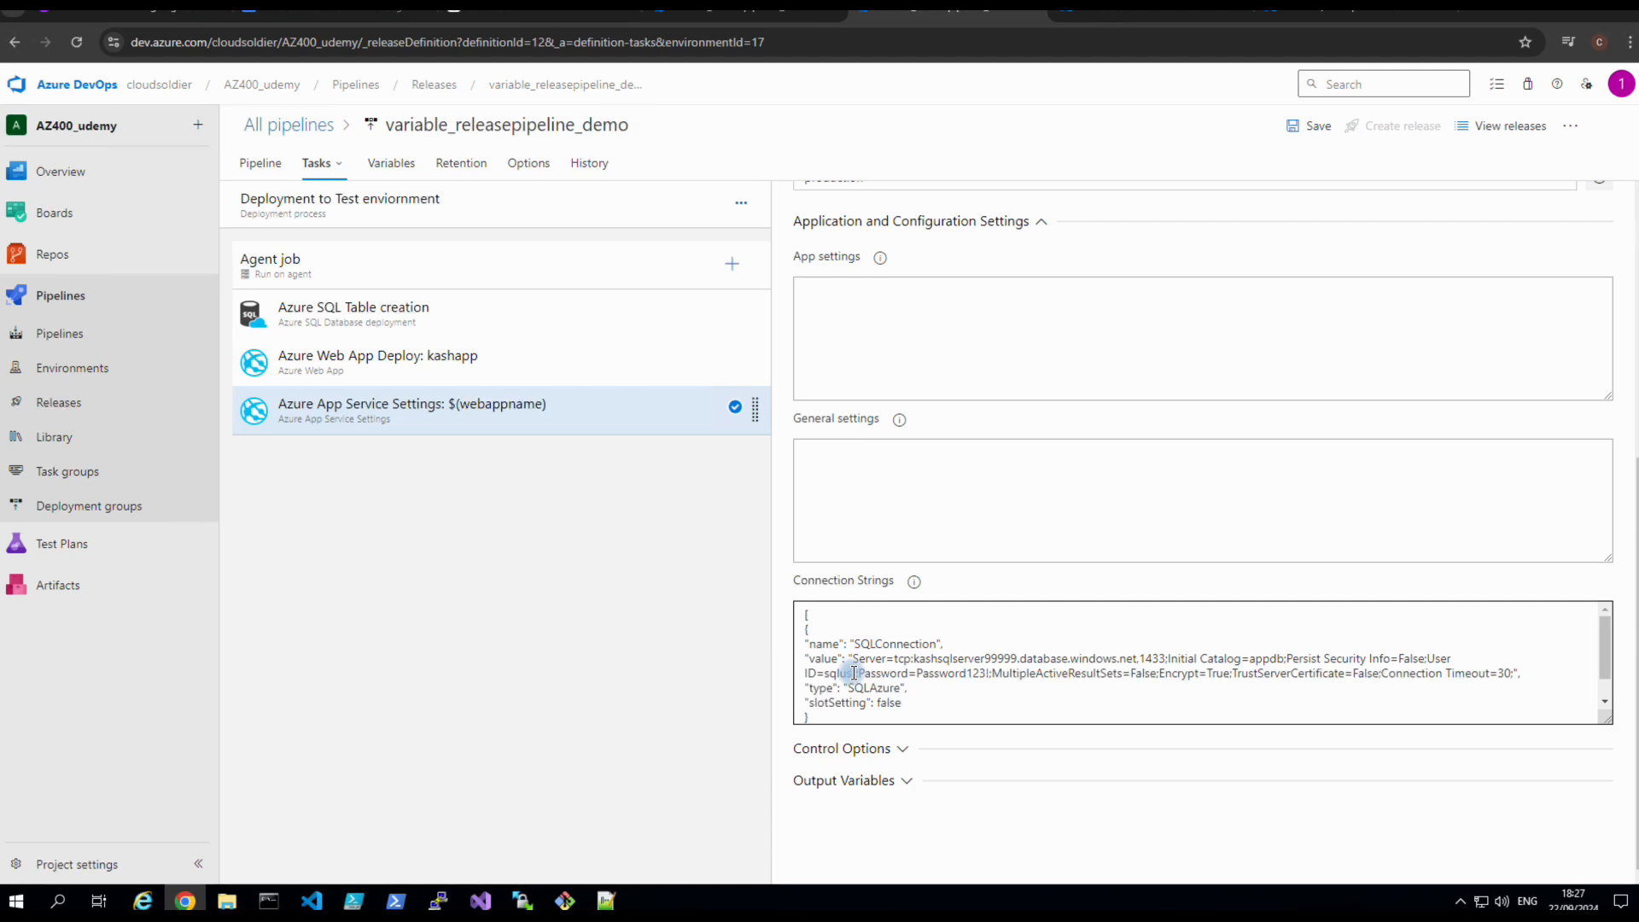
left_click(605, 902)
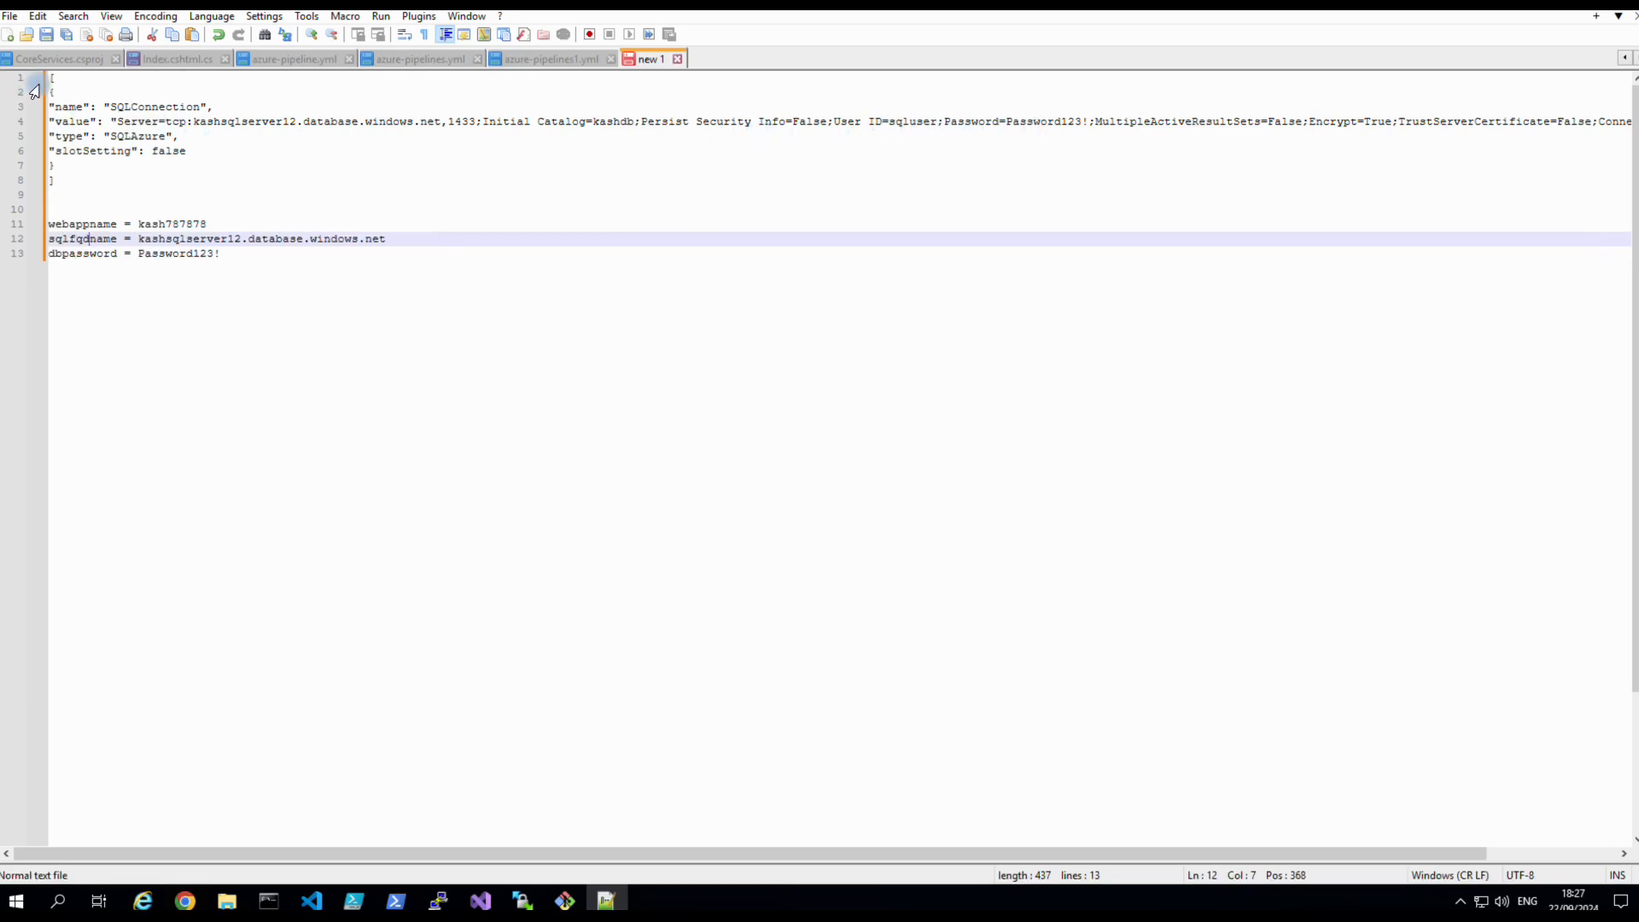
Copy the SQLConnection JSON block on lines 1–8 of the Notepad++ notes.
left_click_drag(49, 77, 84, 172)
right_click(106, 121)
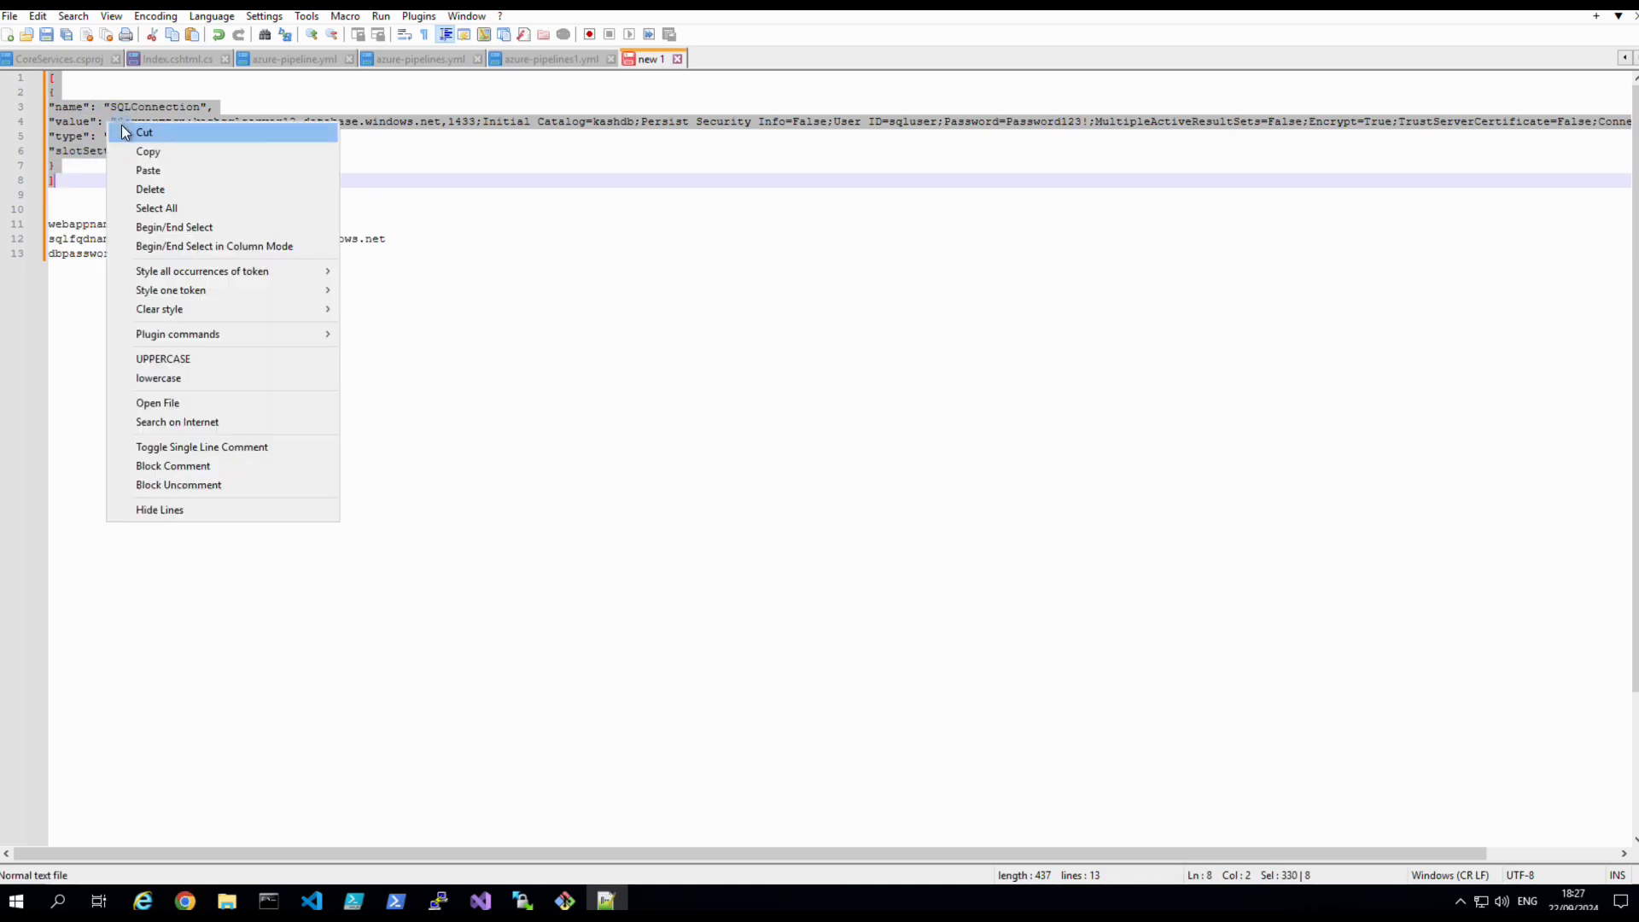
left_click(149, 152)
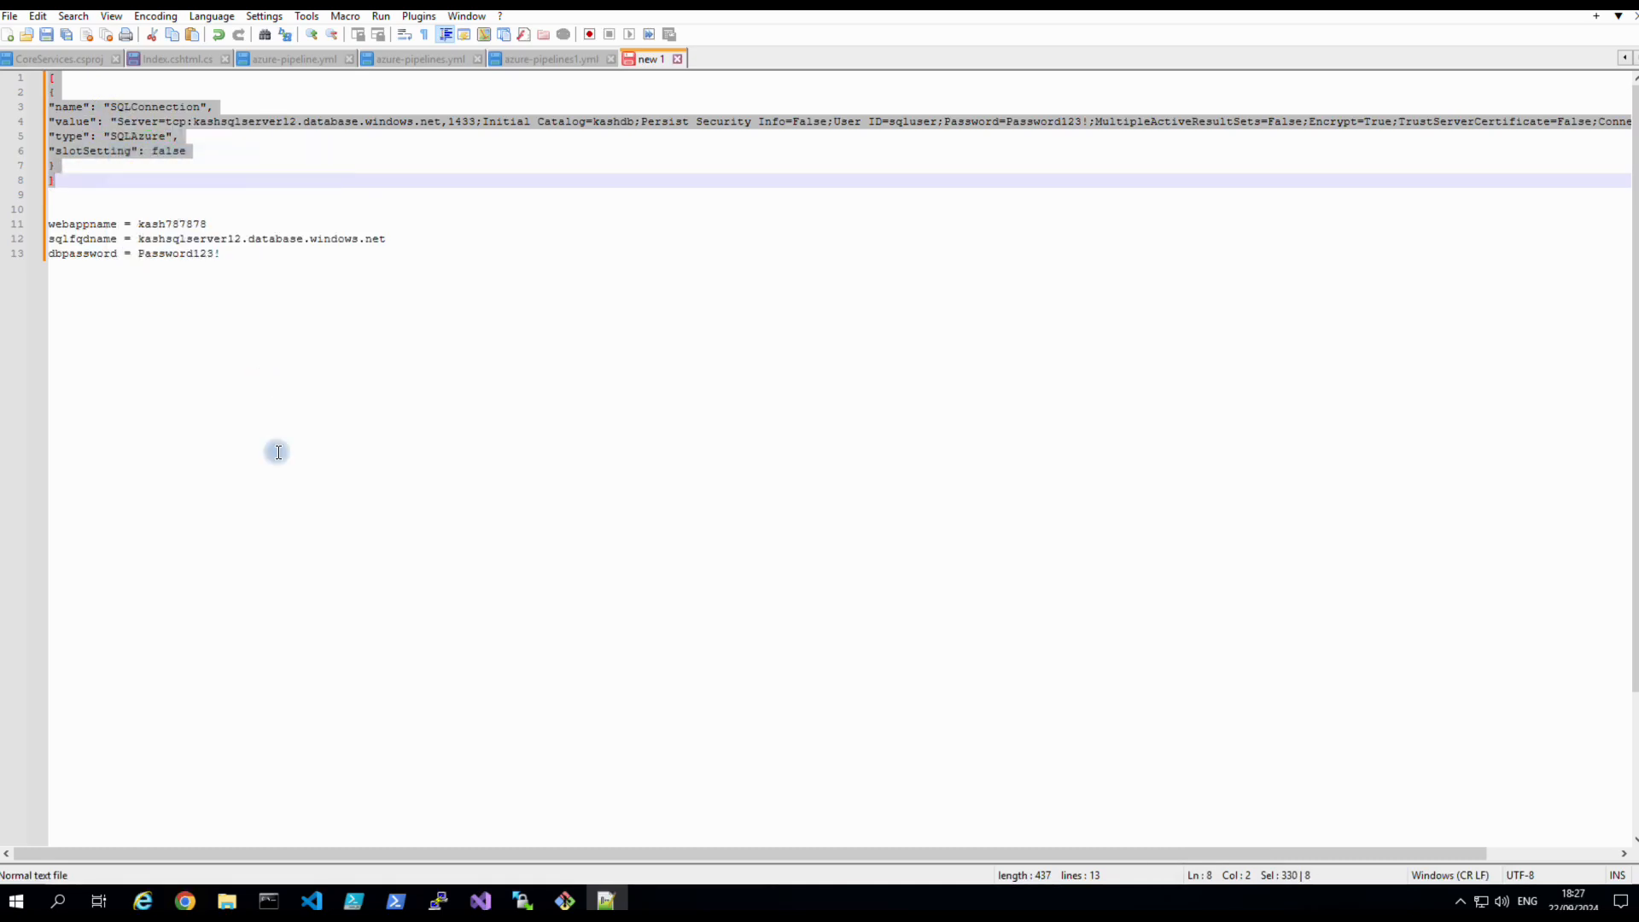
Replace the Connection Strings JSON with the copied kashdb SQLConnection string and save the pipeline.
left_click(186, 901)
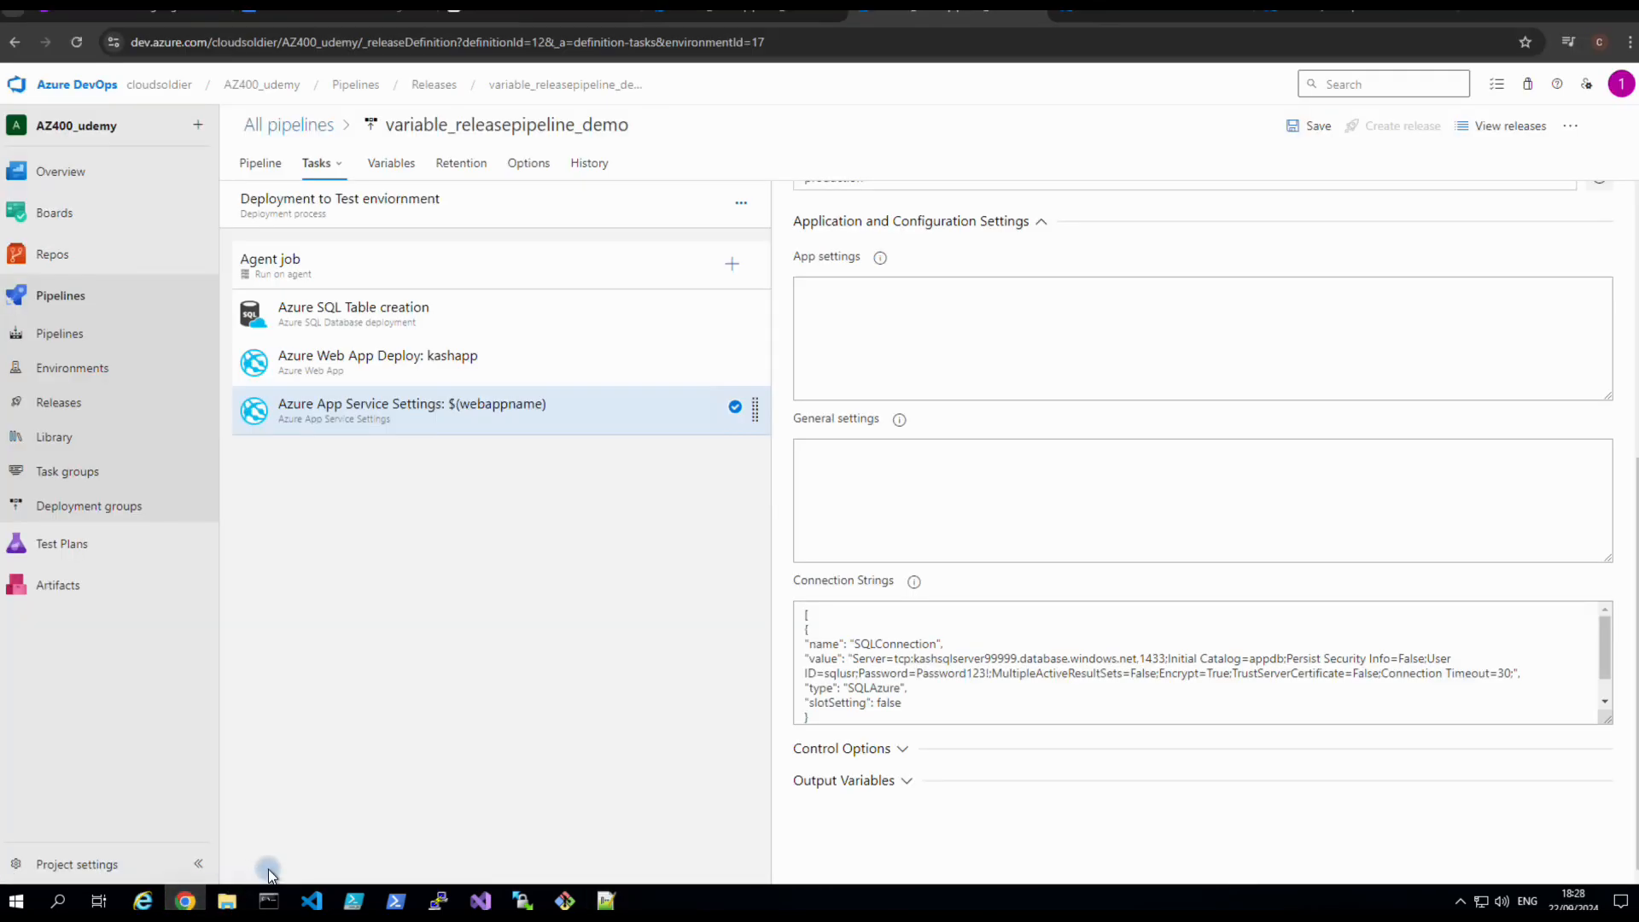
left_click(810, 627)
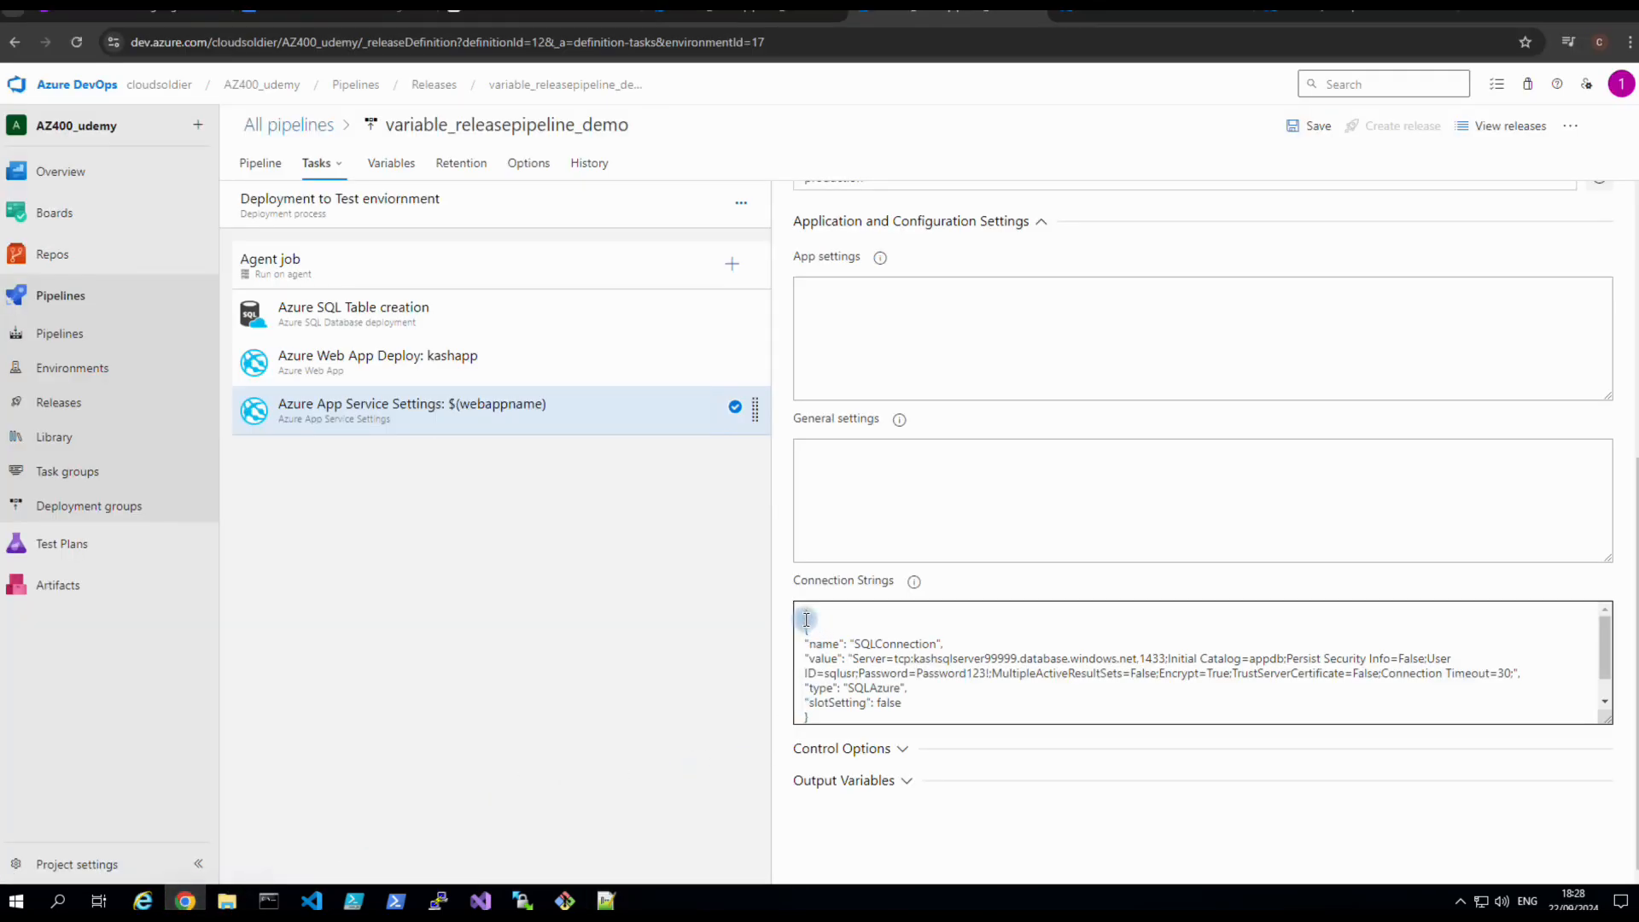
left_click_drag(805, 617, 823, 715)
key("ctrl+v")
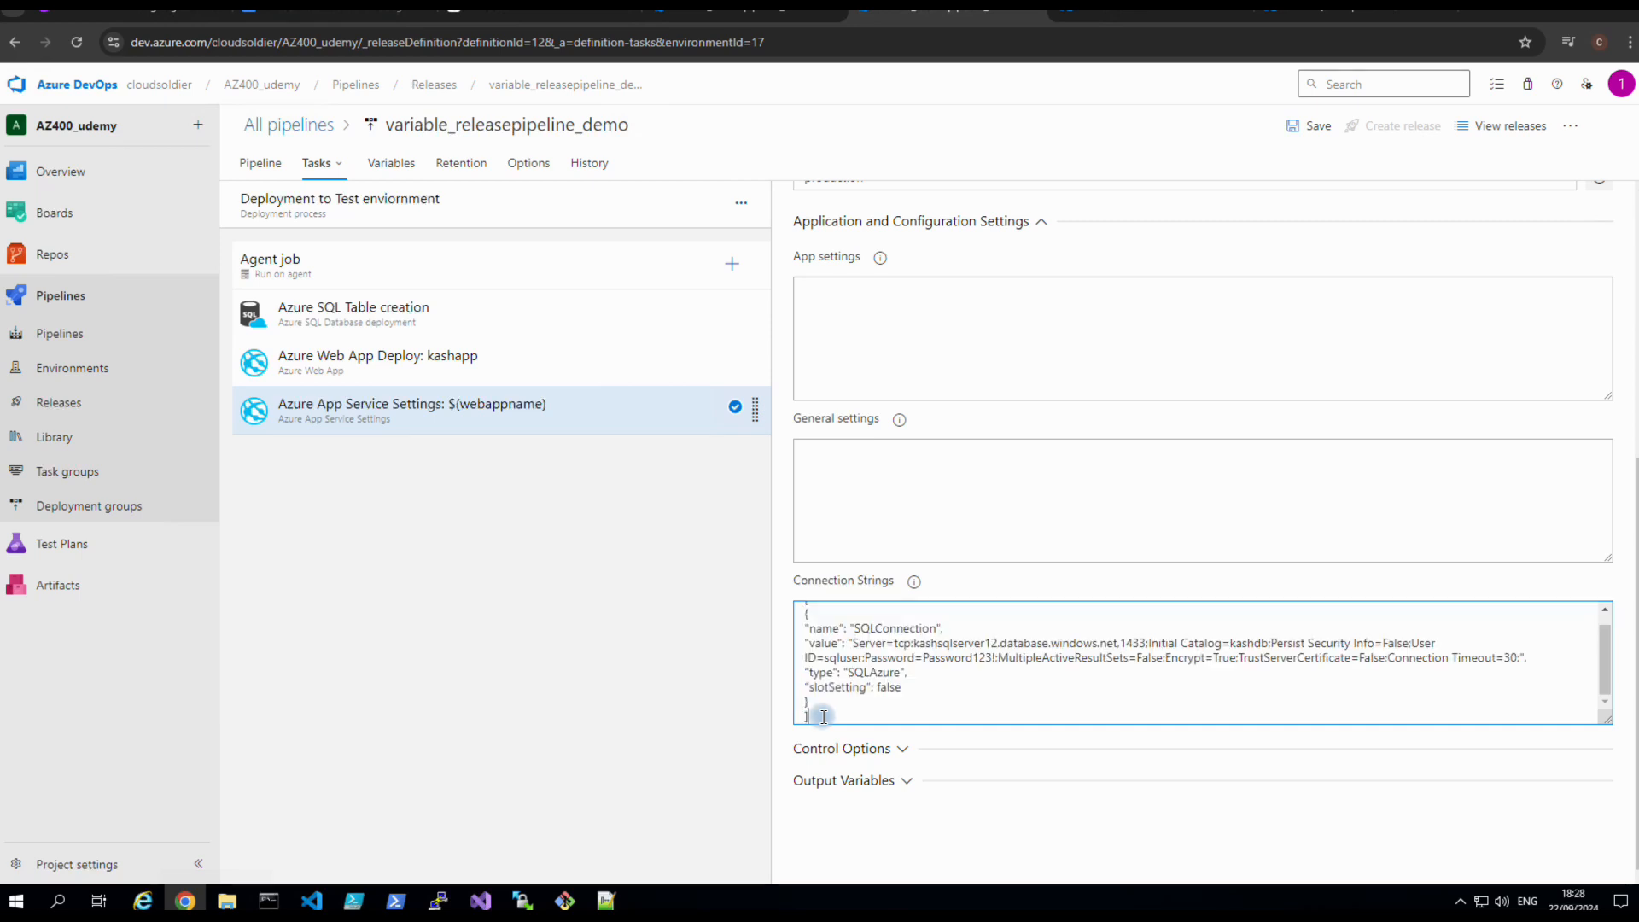
scroll(955, 469, "up", 5)
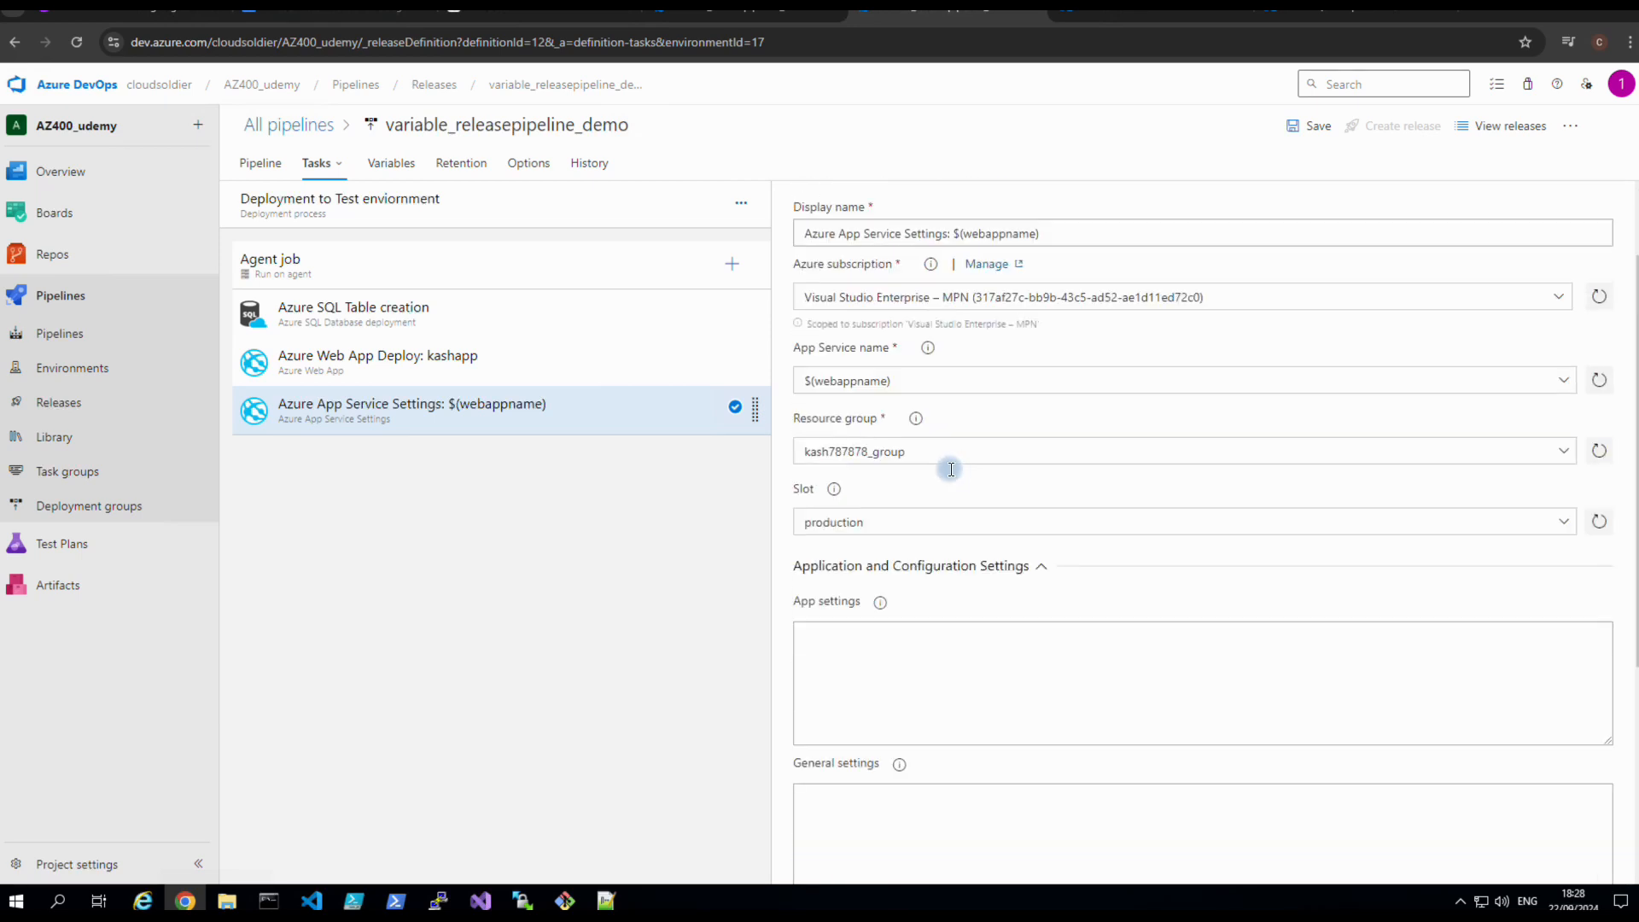
left_click(1317, 128)
left_click(907, 549)
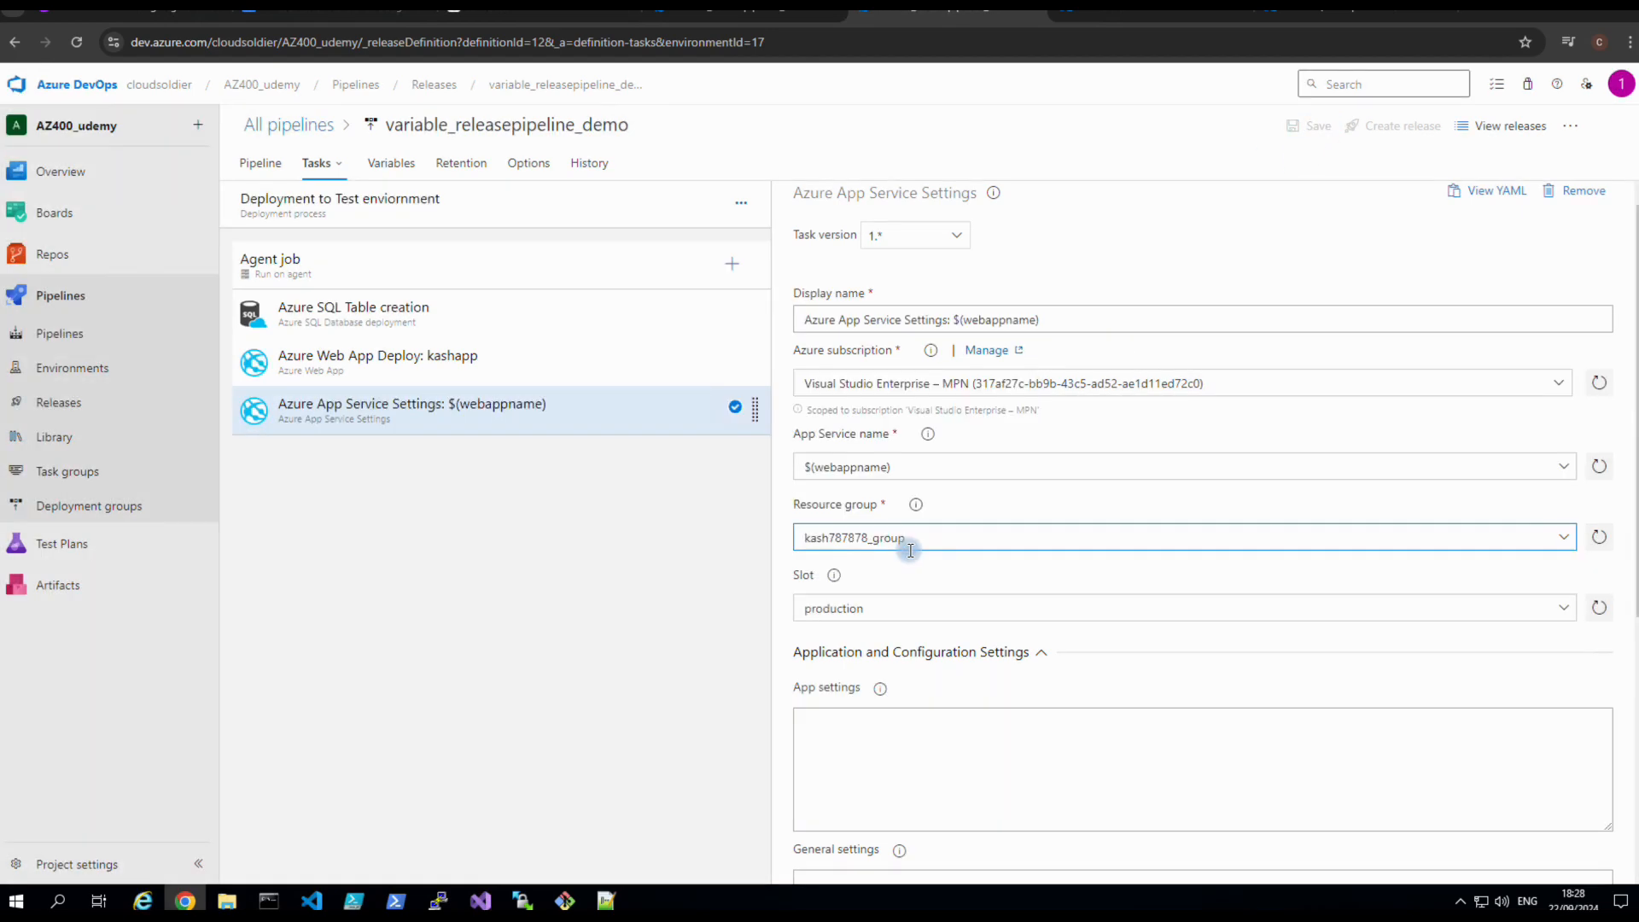
left_click(598, 577)
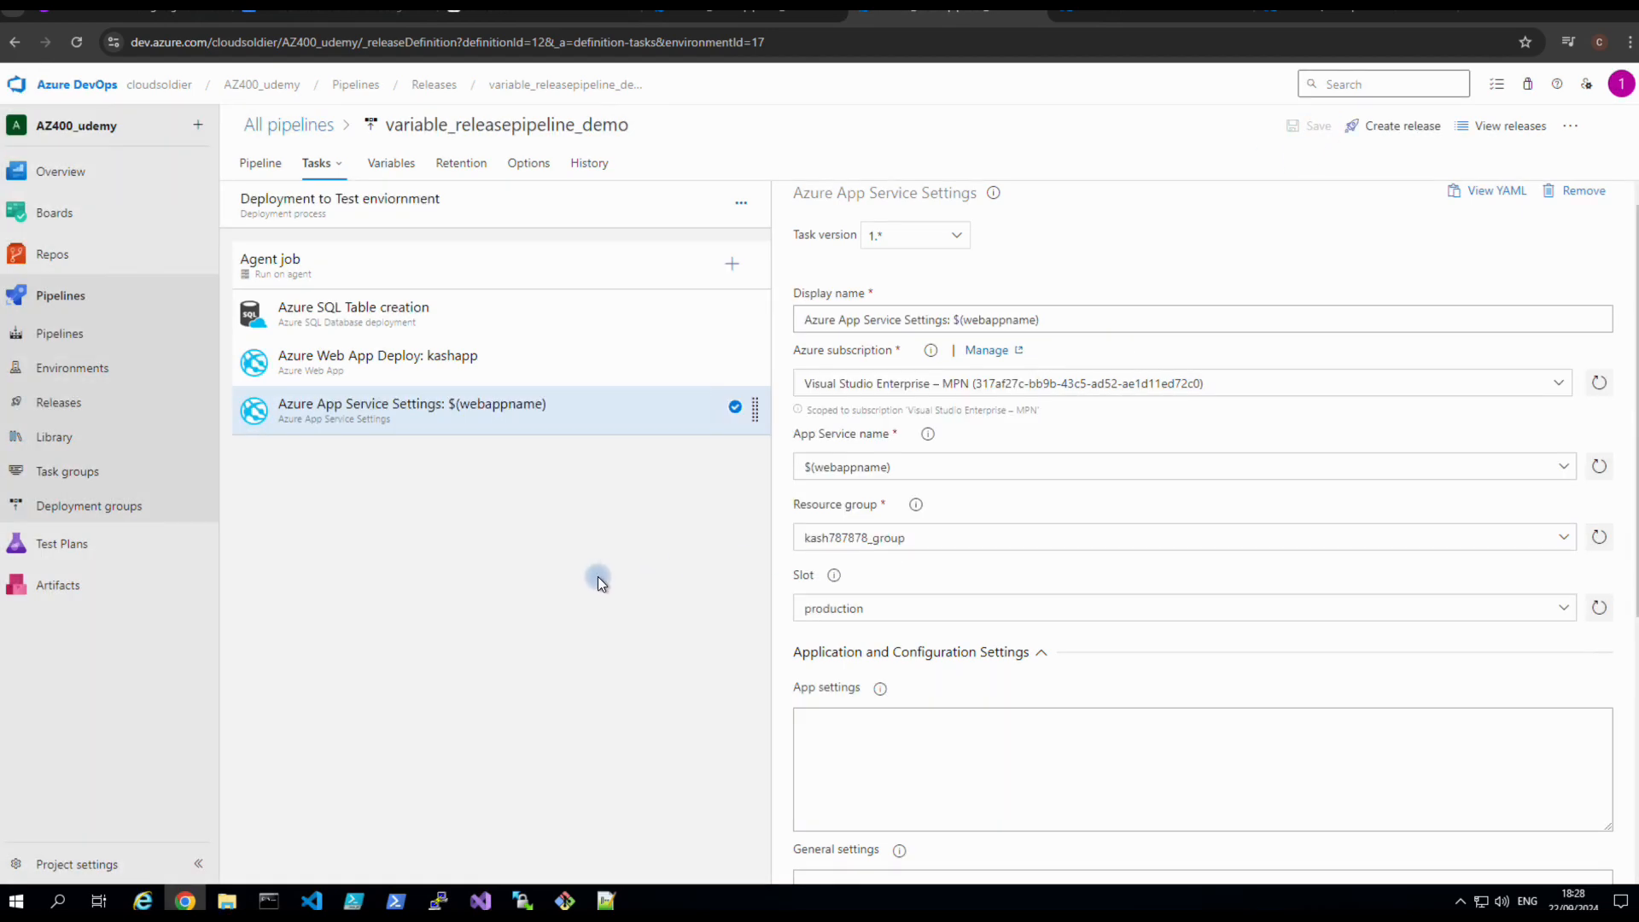
Review the SQL Table creation, Web App Deploy and App Service Settings tasks' settings.
left_click(378, 319)
left_click(378, 355)
left_click(357, 406)
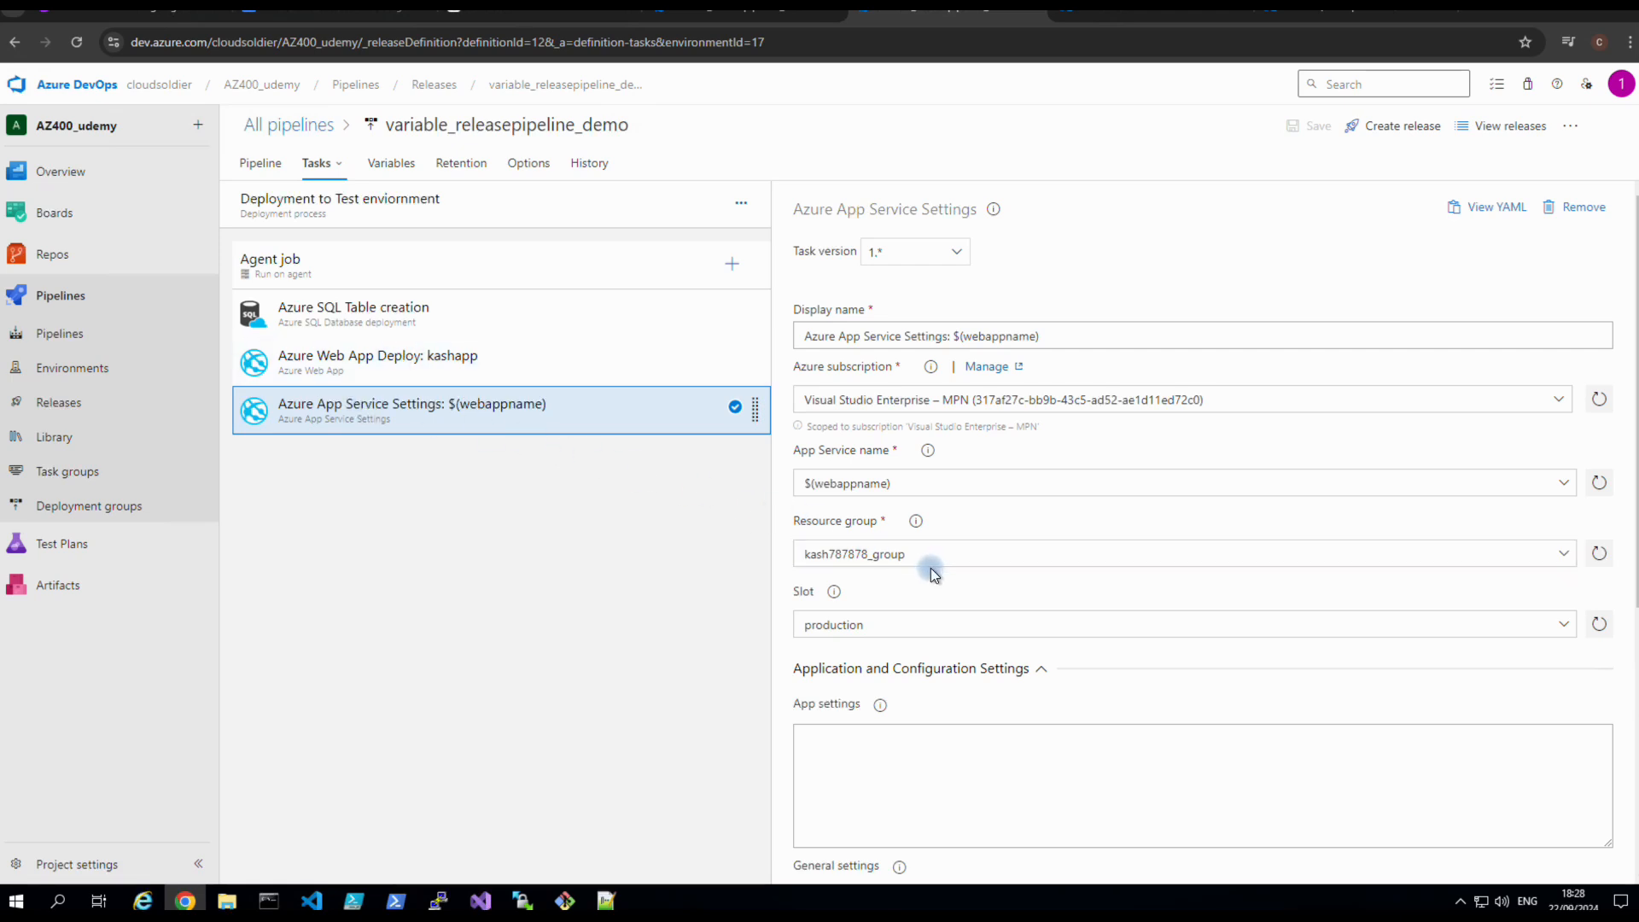
scroll(930, 567, "down", 5)
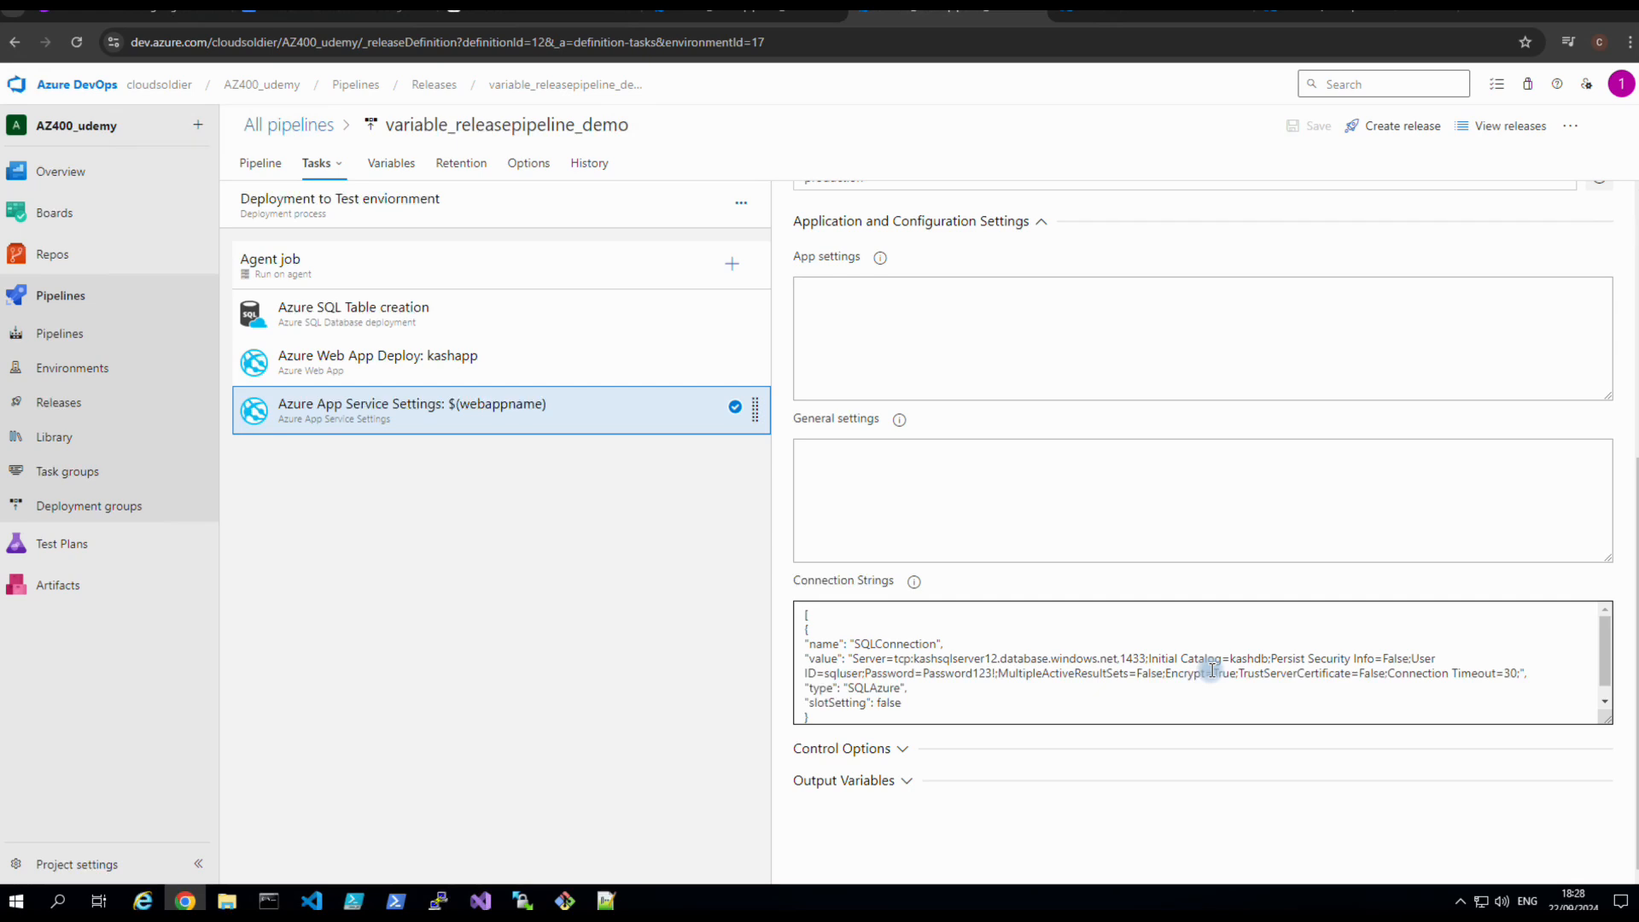
scroll(1212, 670, "down", 1)
scroll(1212, 672, "up", 1)
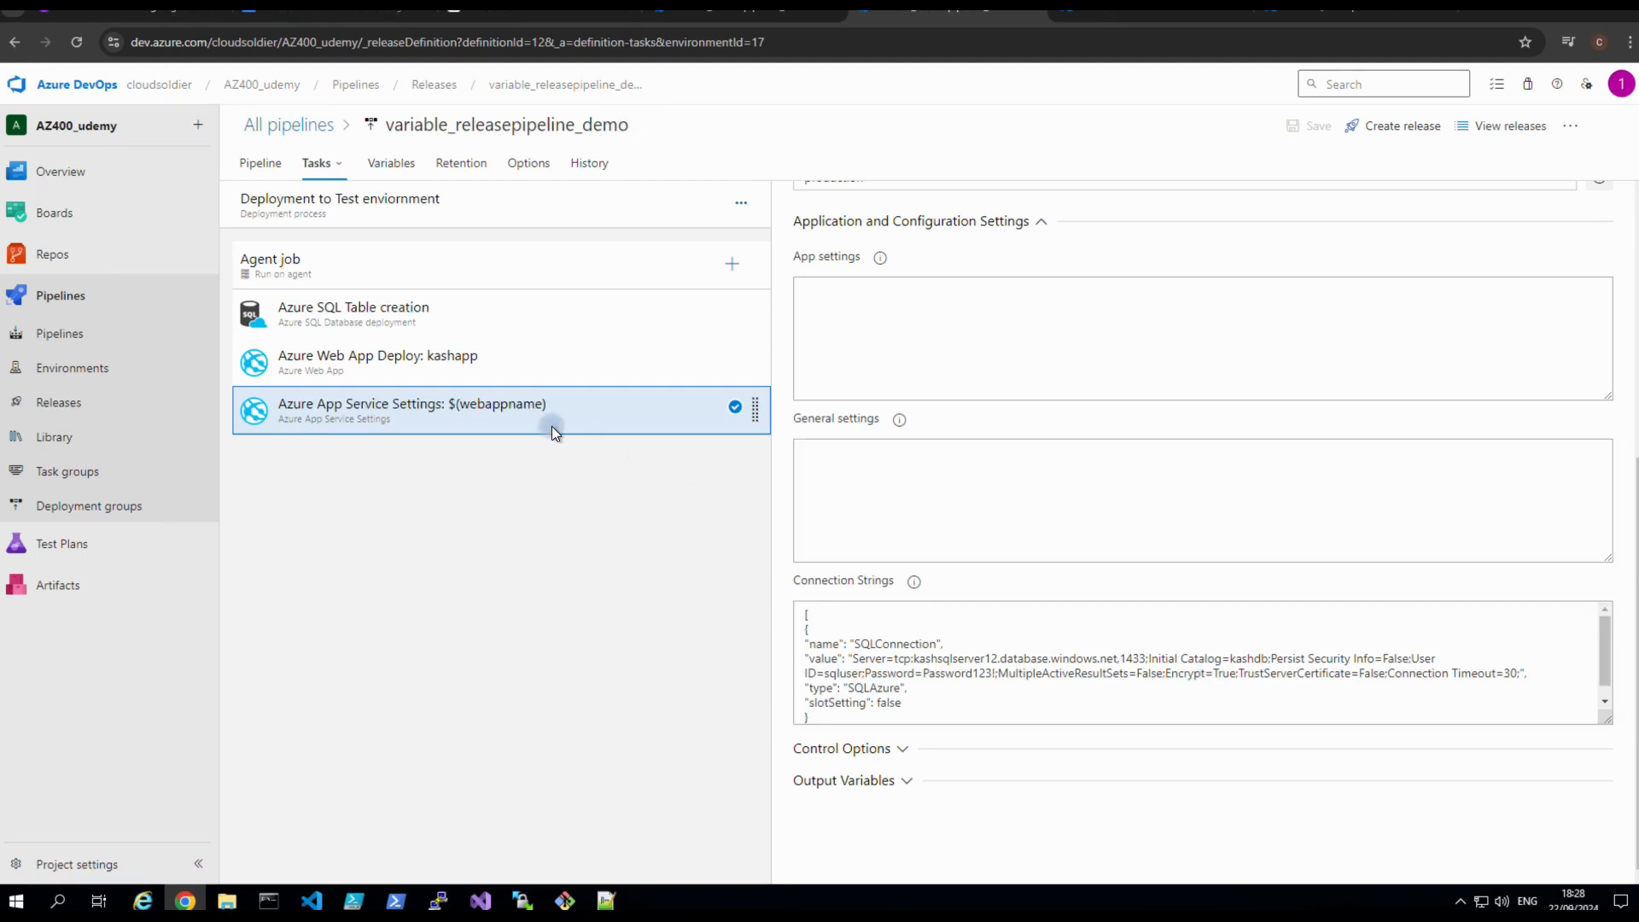
Append 'e' to the SQL Table creation task's login, making it sqluser, and save the pipeline.
left_click(368, 330)
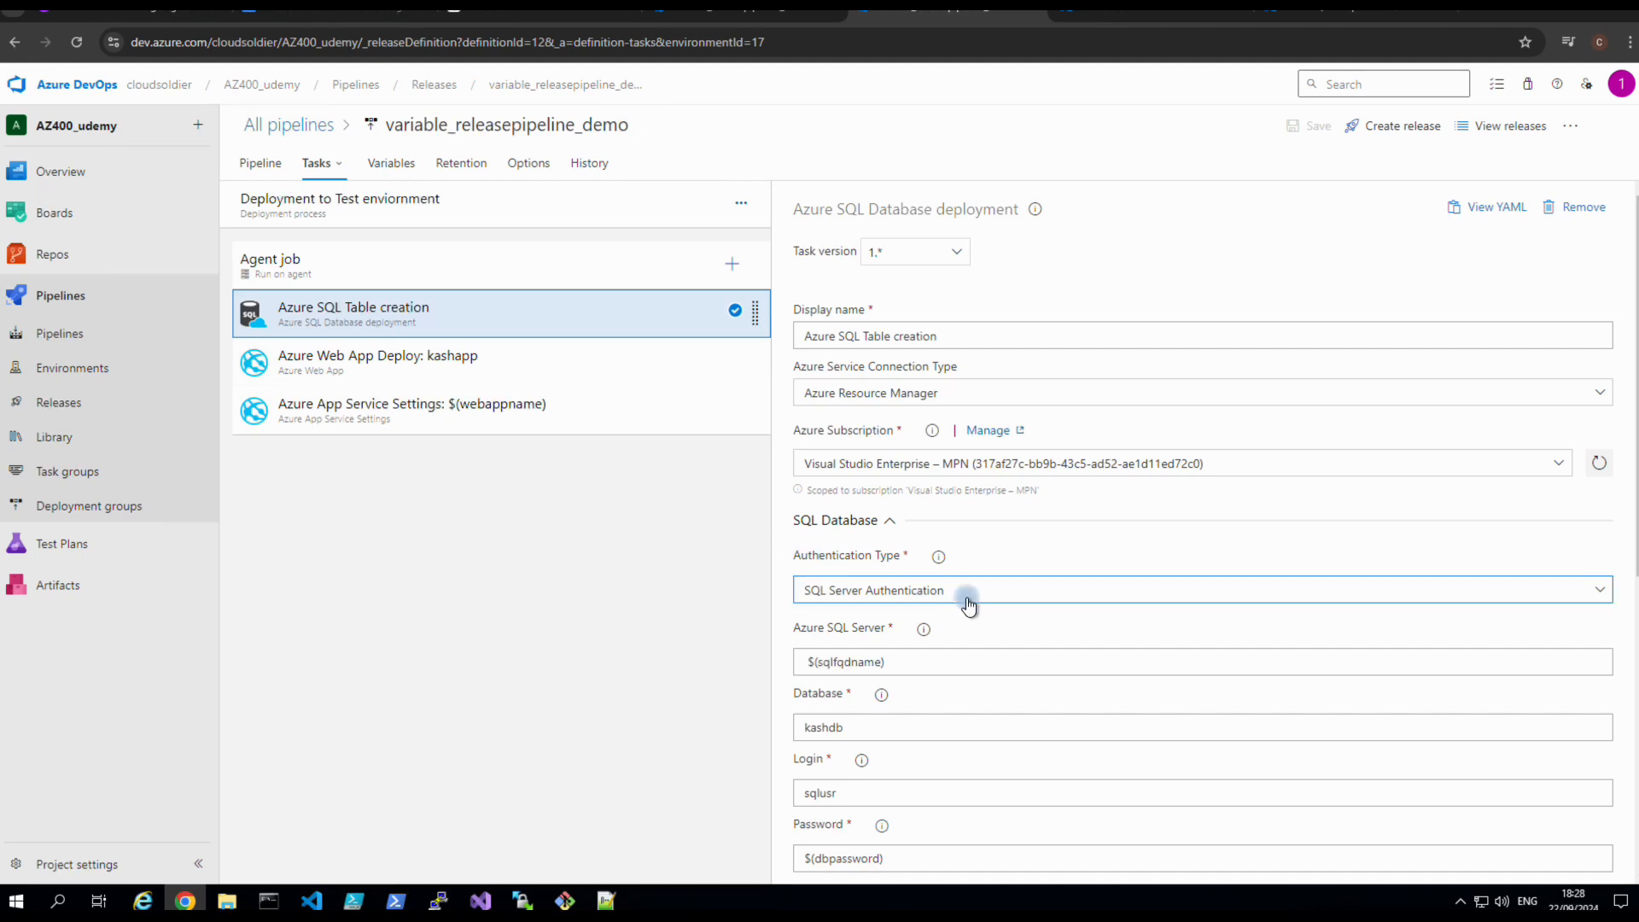
scroll(969, 601, "down", 2)
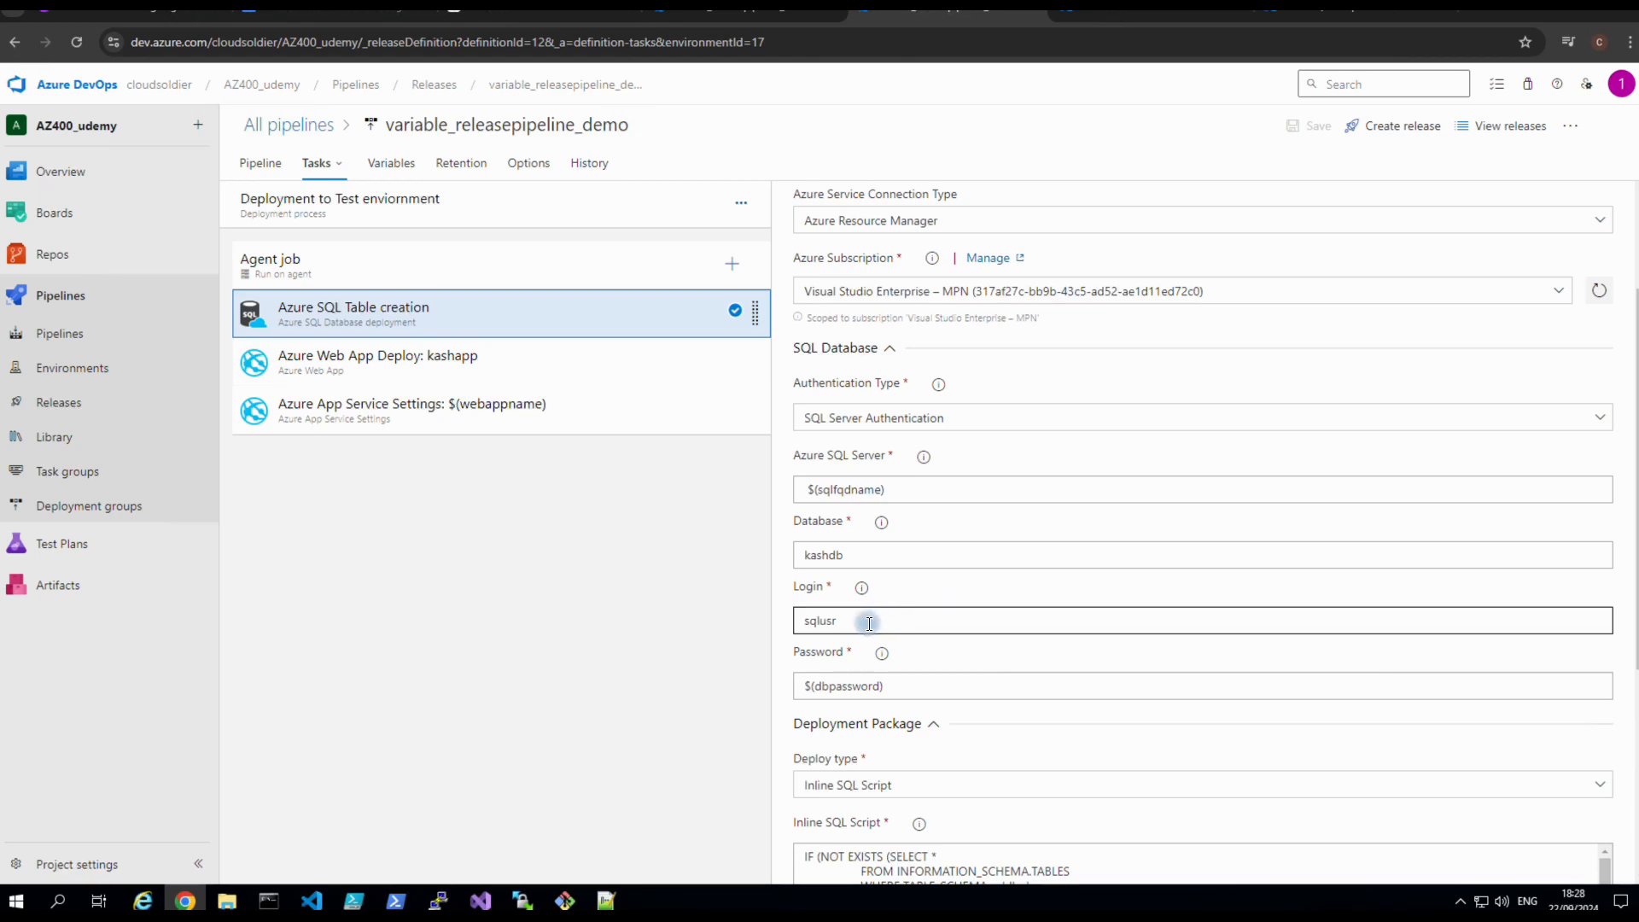
left_click(834, 623)
left_click(835, 624)
type("e")
scroll(950, 658, "down", 2)
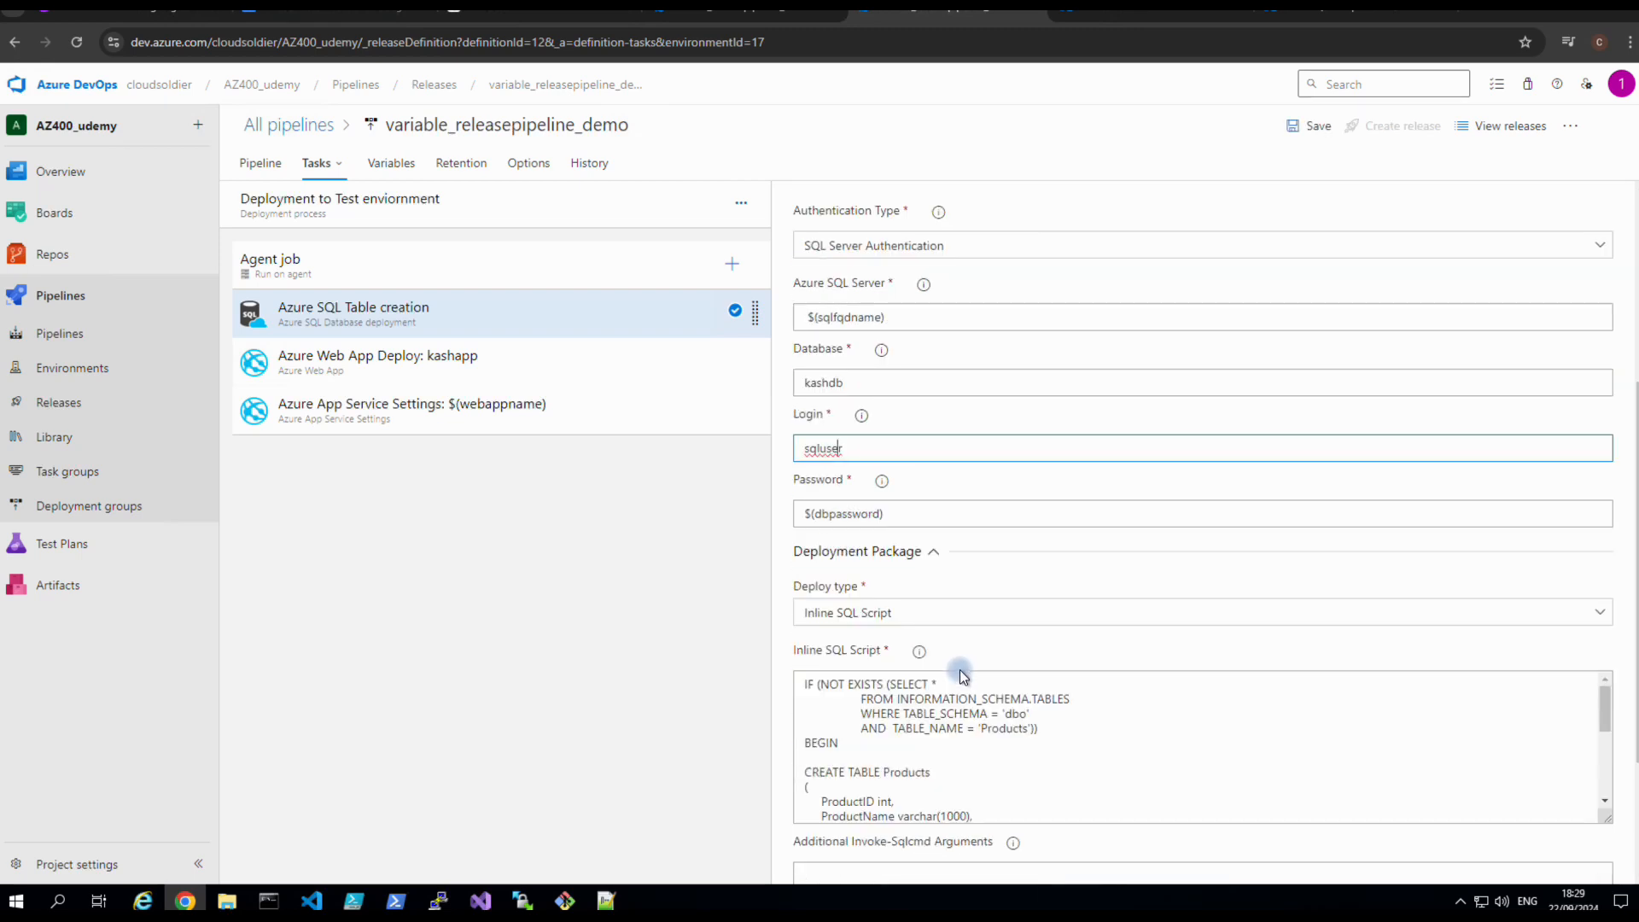
left_click(1294, 137)
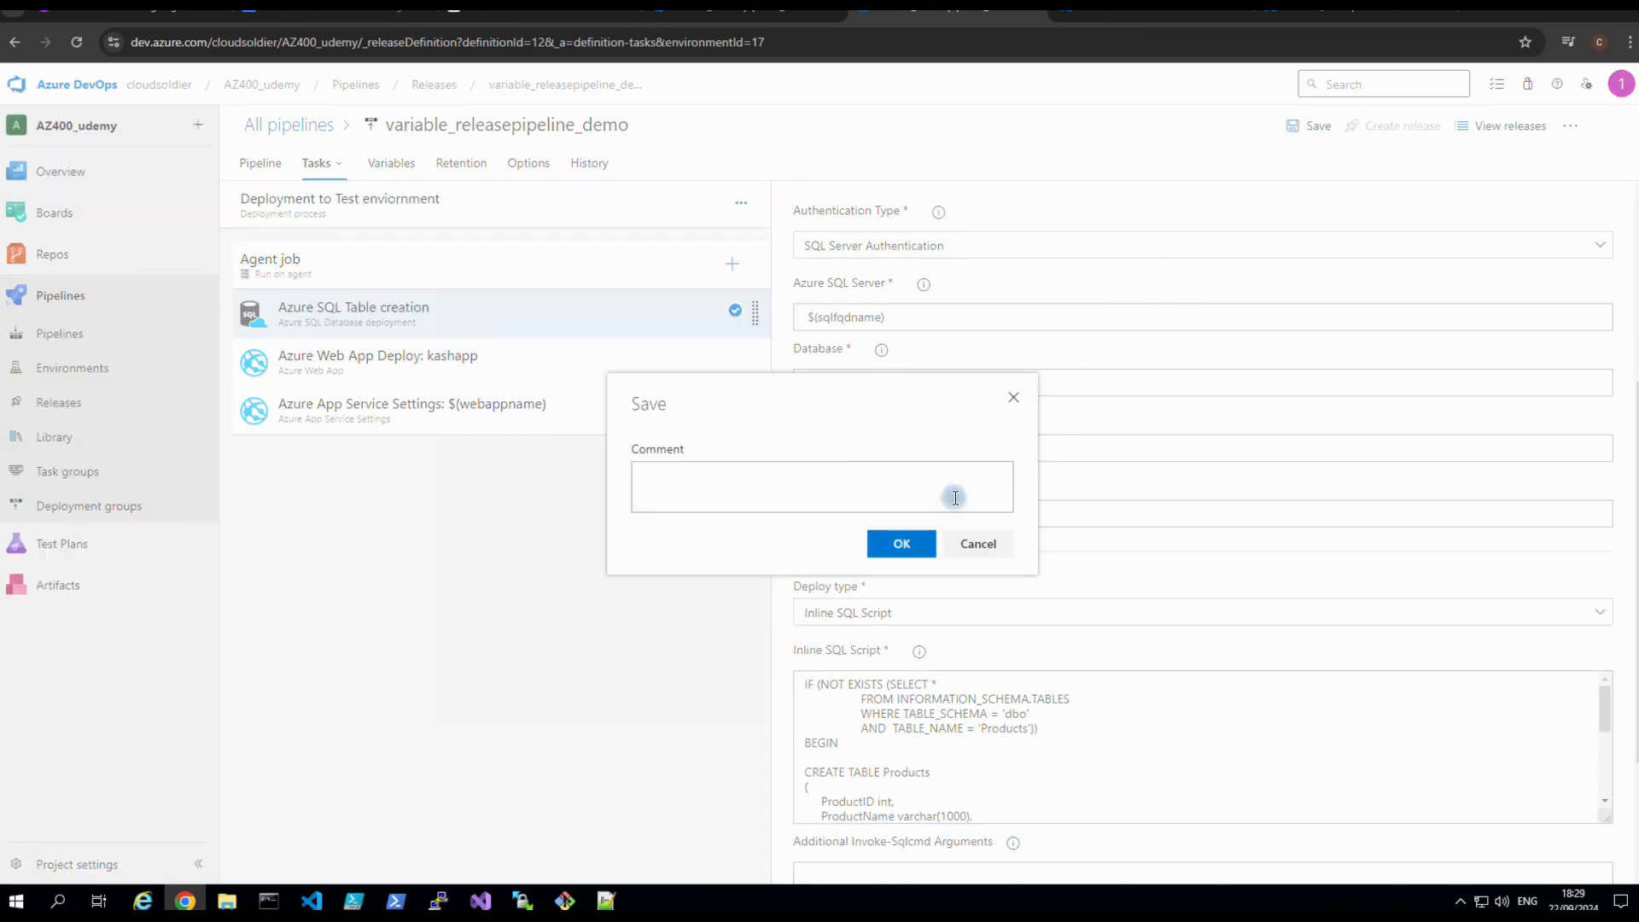
left_click(897, 562)
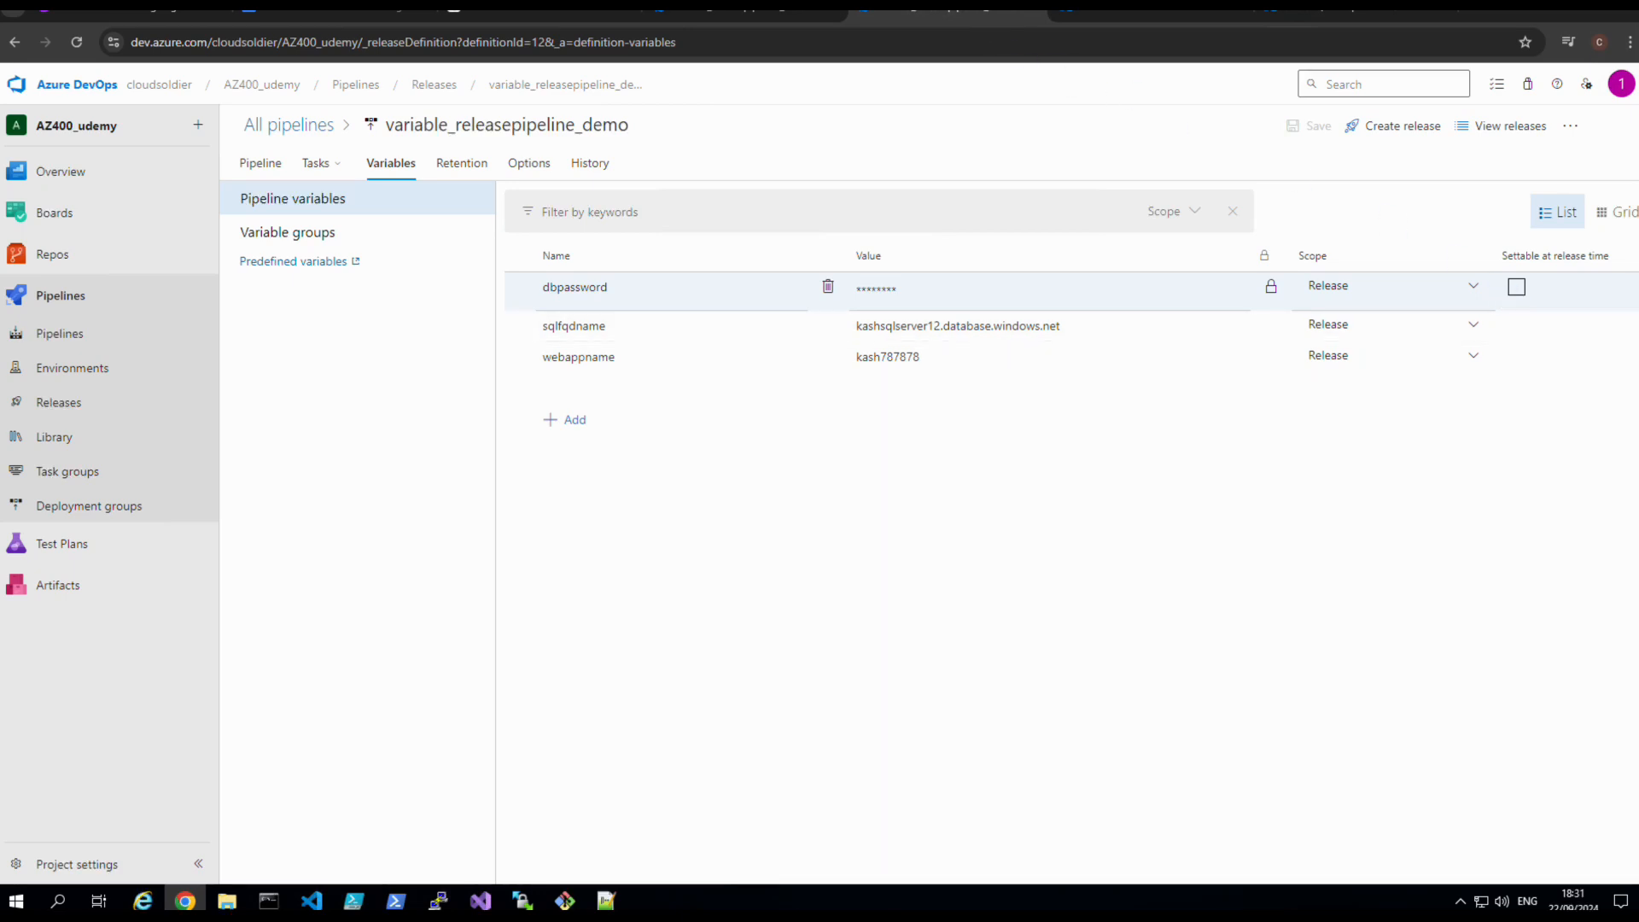
Tick 'Settable at release time' for sqlfqdname and webappname, then save the pipeline.
left_click(946, 6)
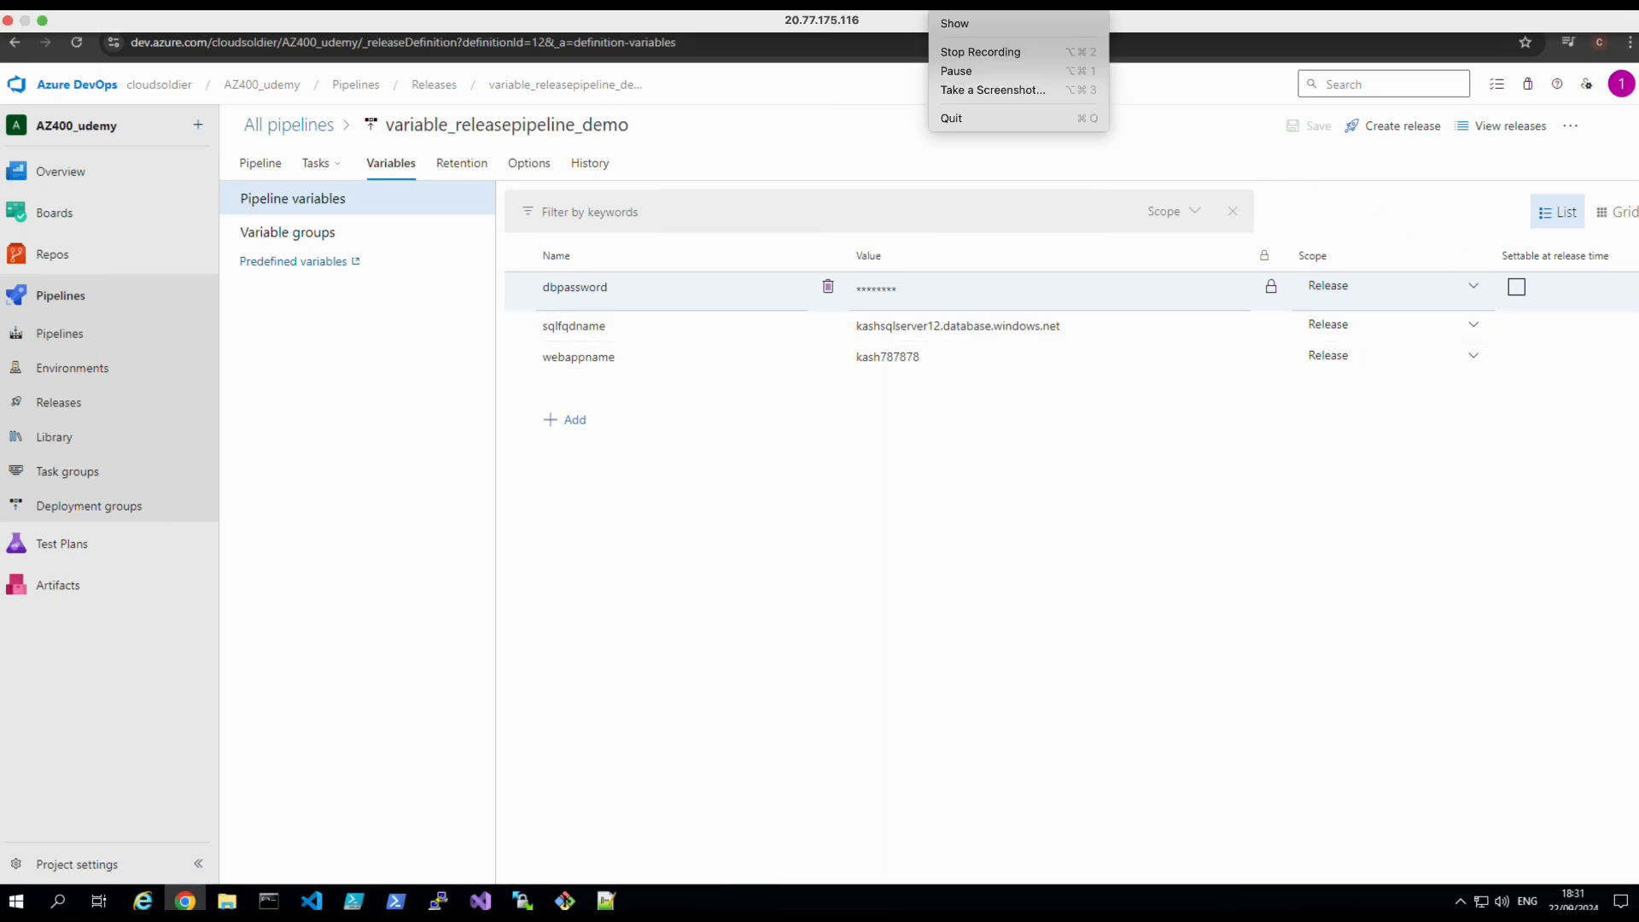
left_click(1091, 543)
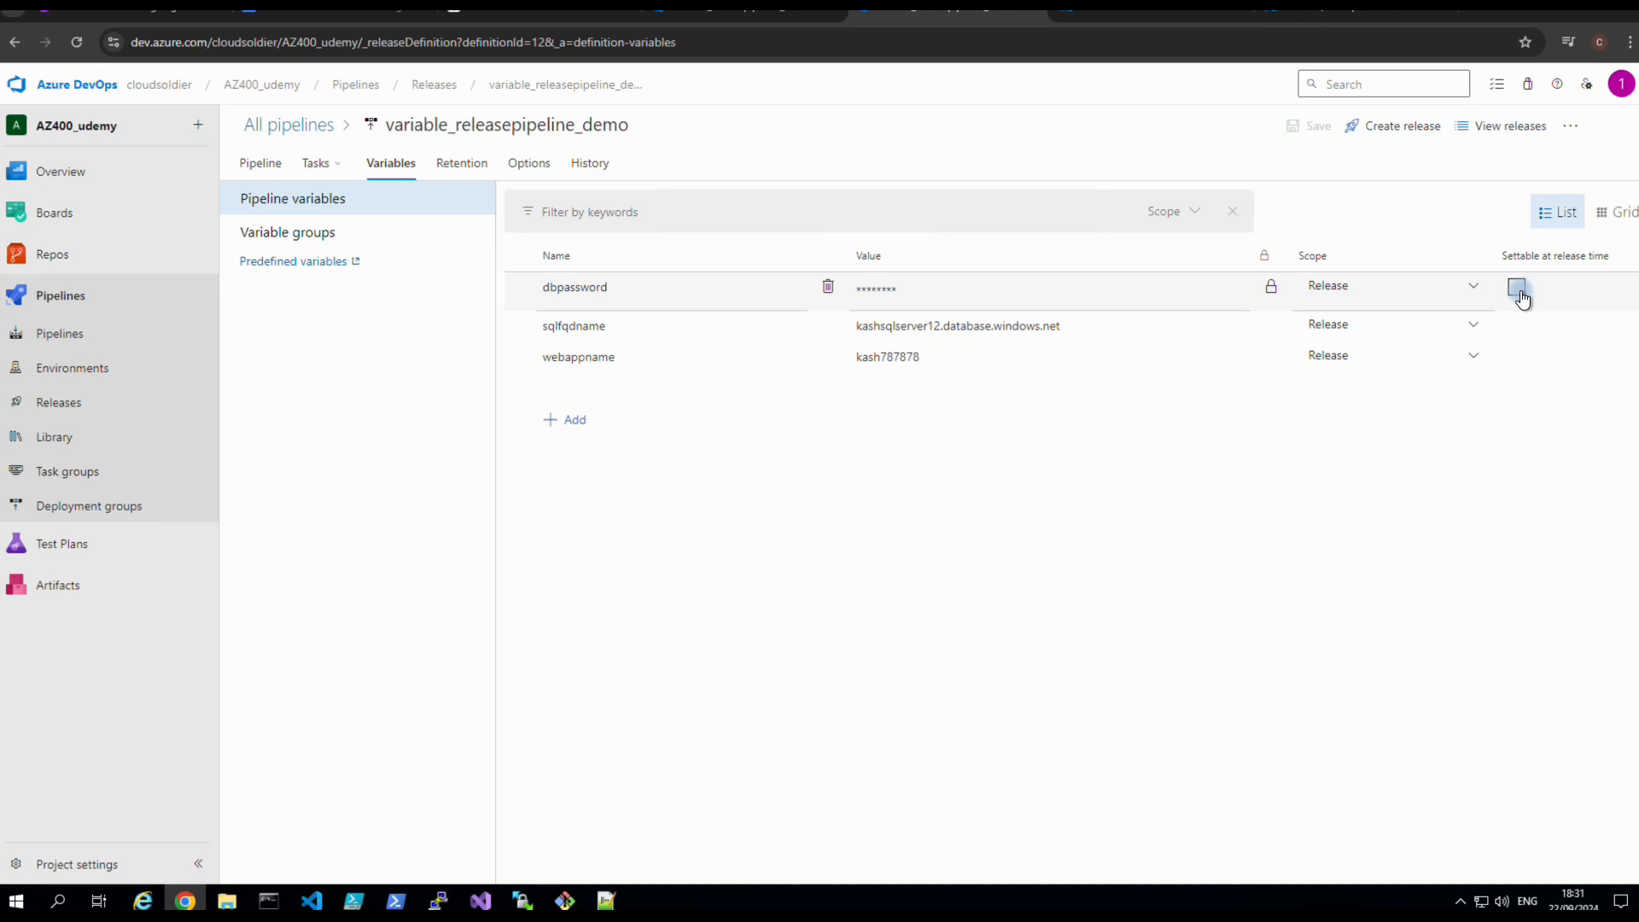
left_click(1517, 326)
left_click(1517, 357)
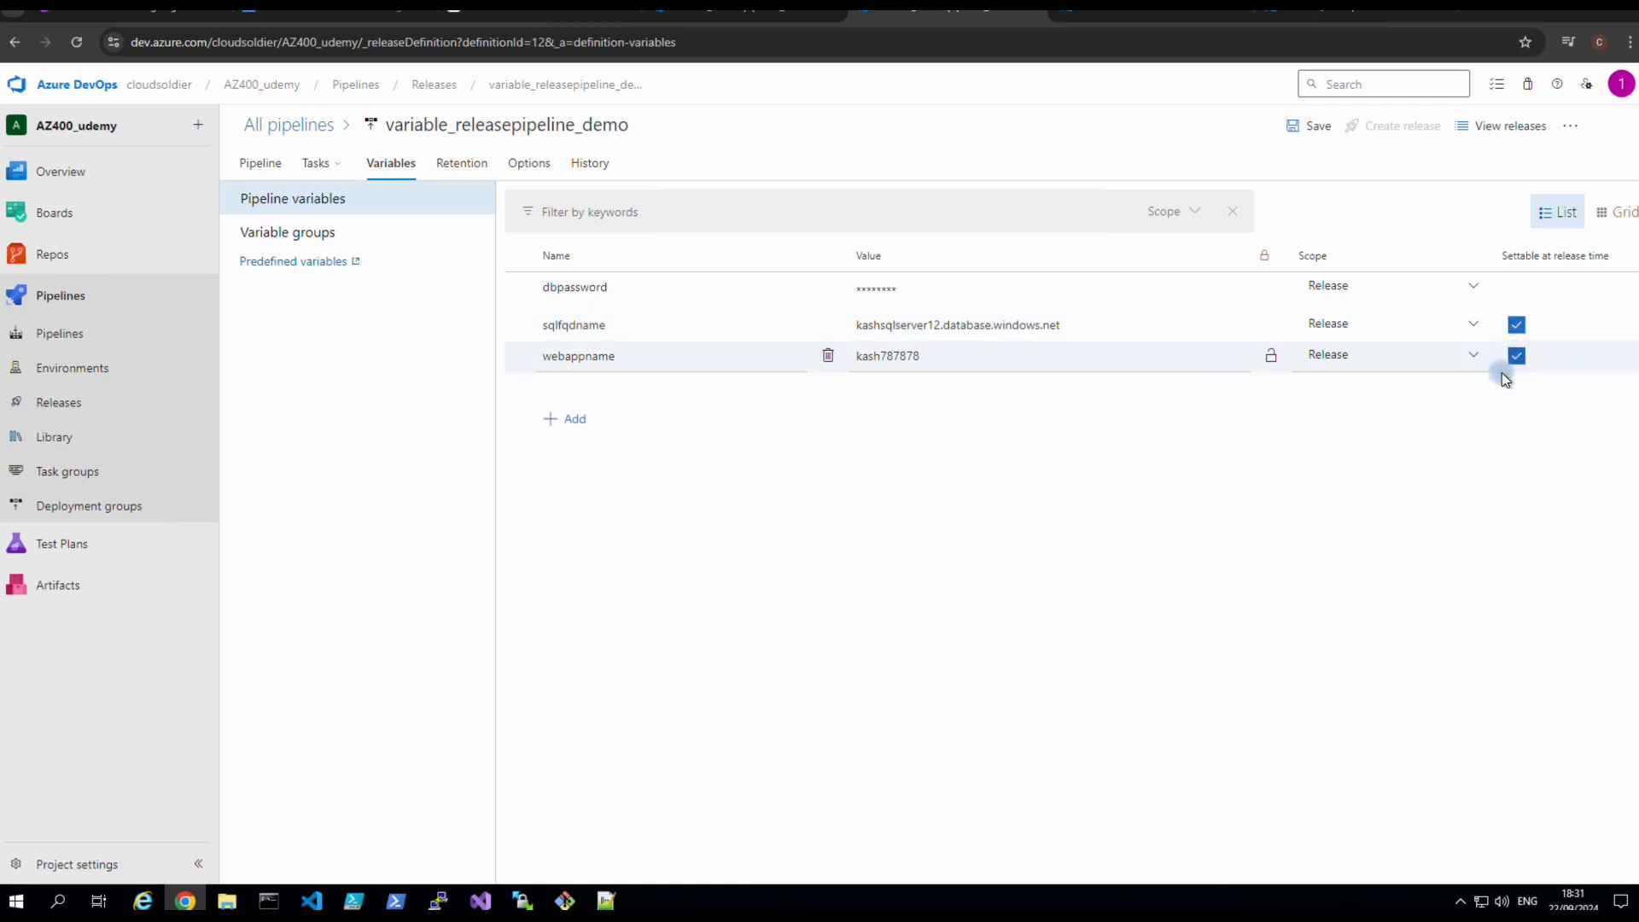
left_click(1322, 132)
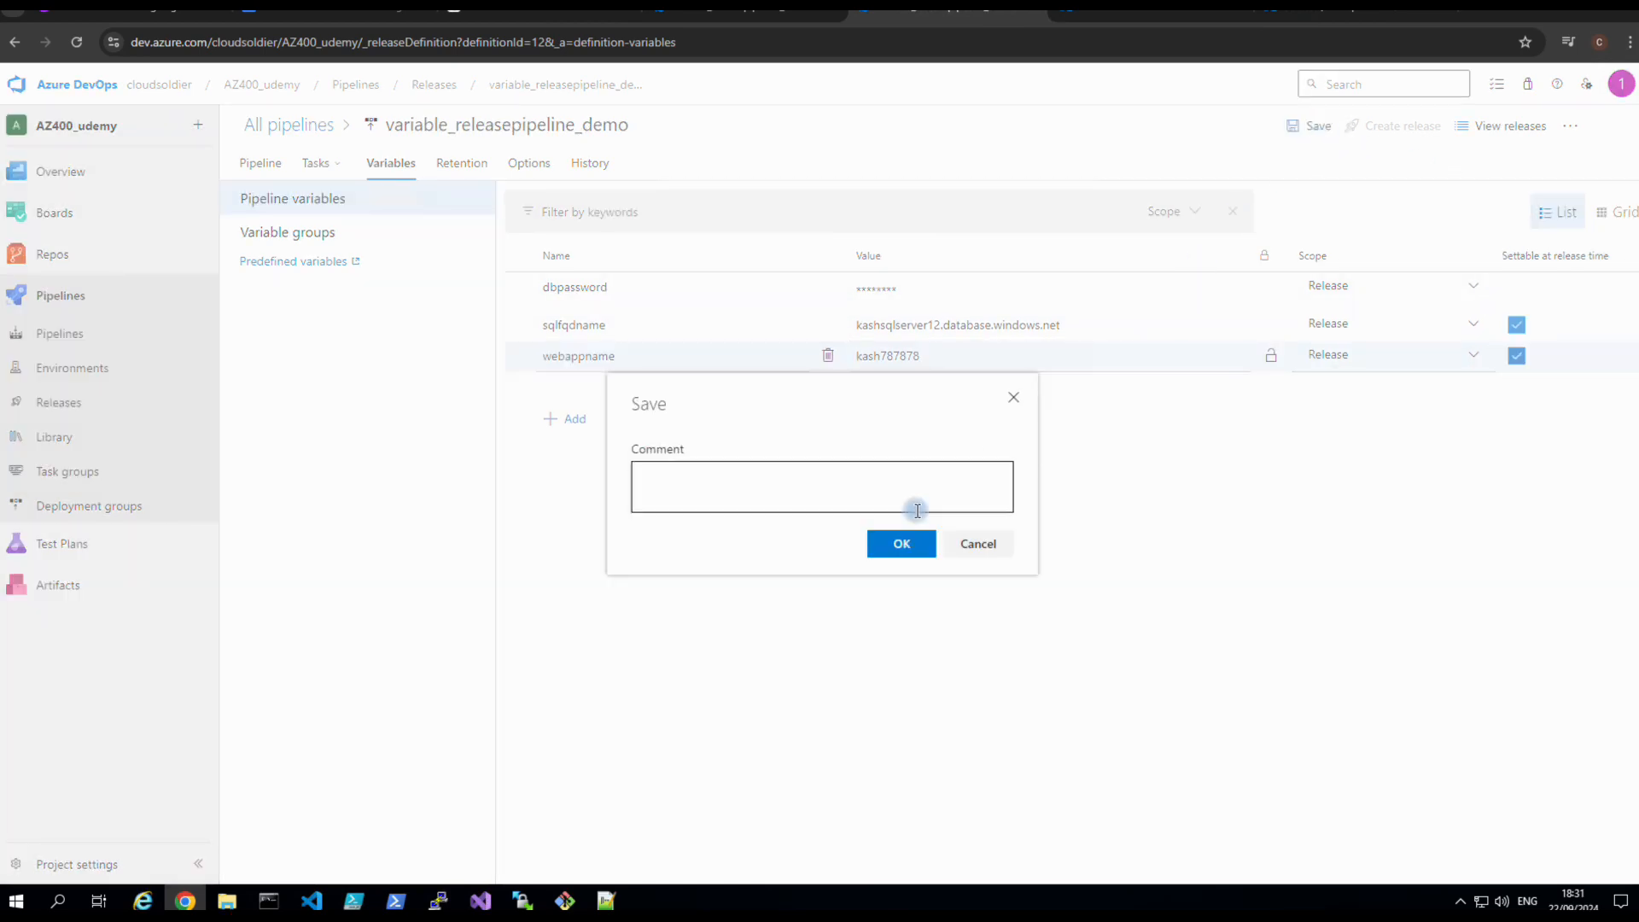
left_click(904, 543)
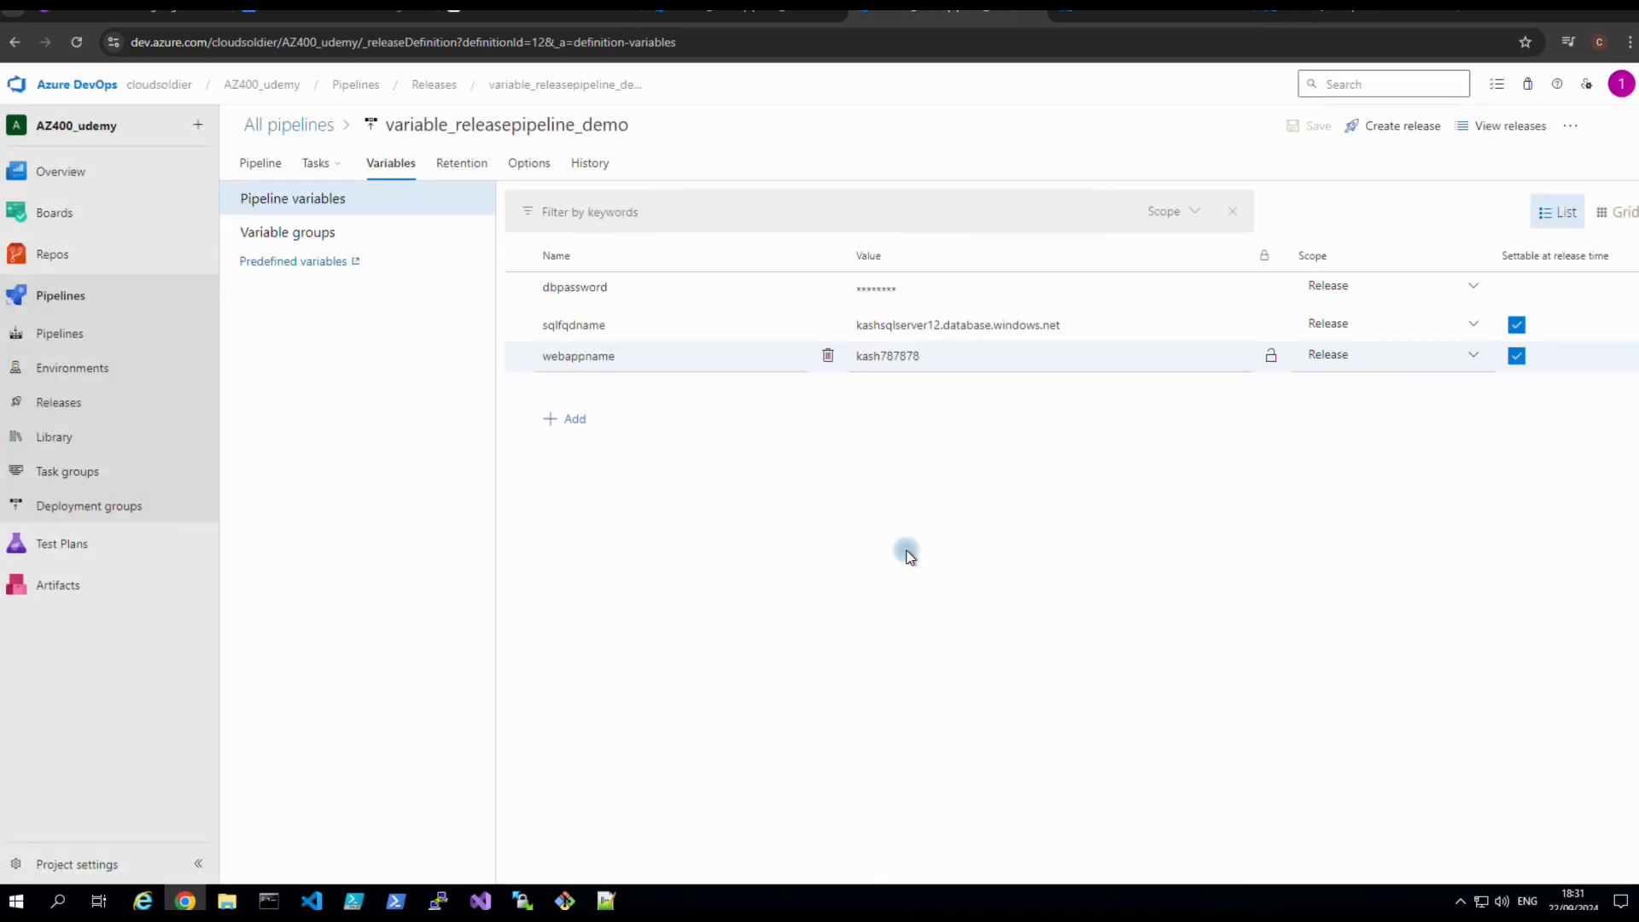
left_click(1387, 135)
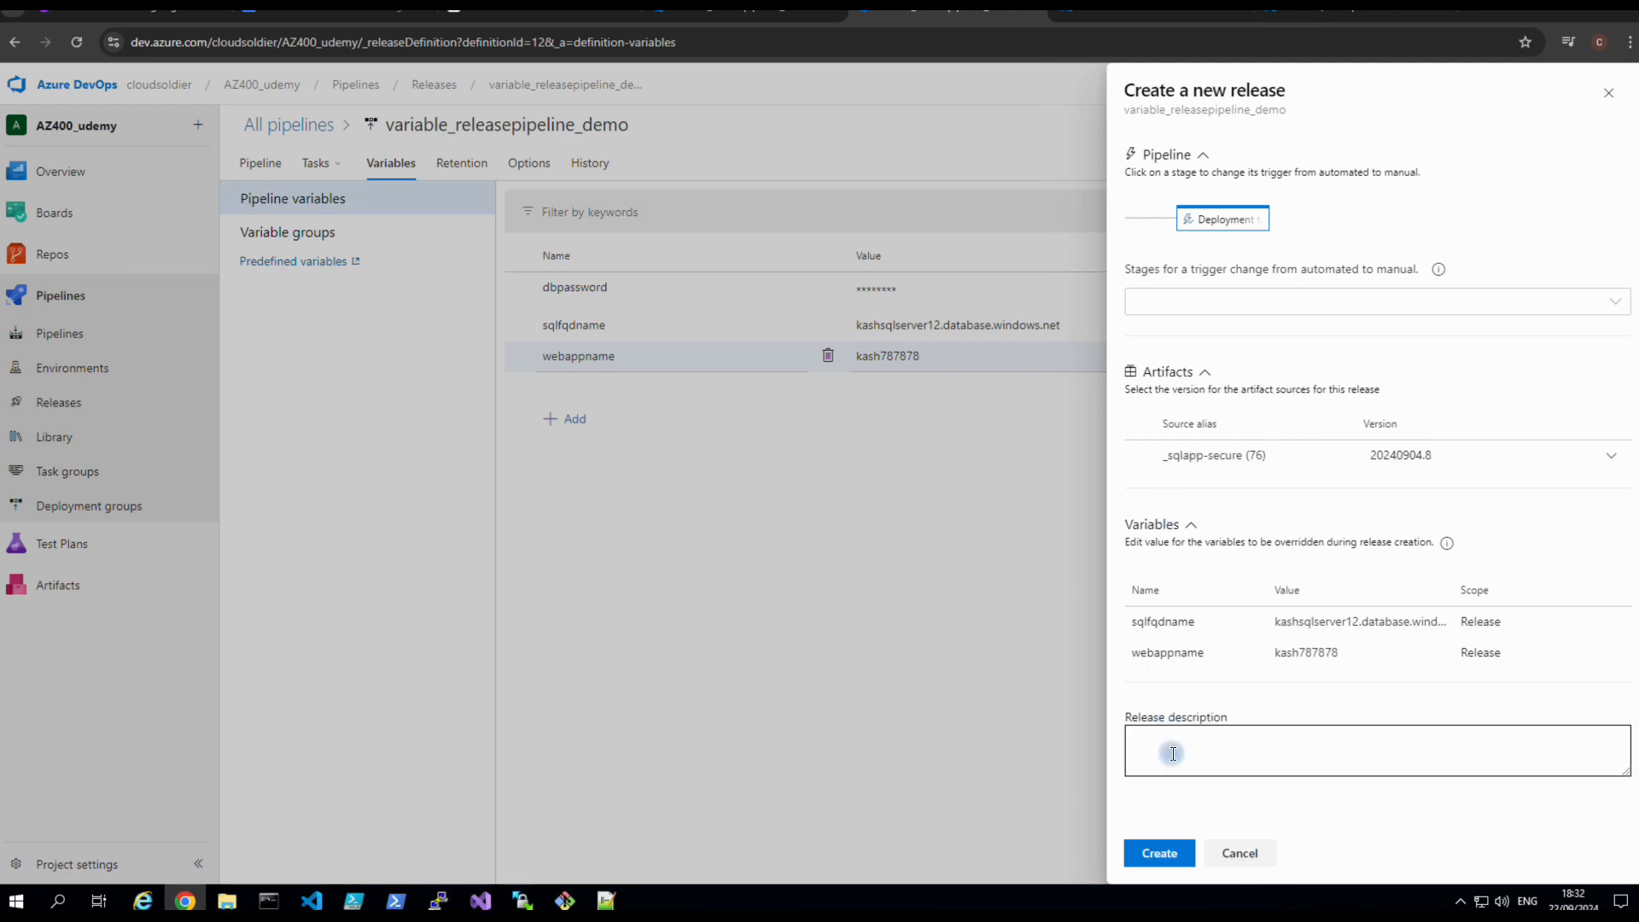
Create the release with the current variable values and open Release-1.
left_click(1159, 851)
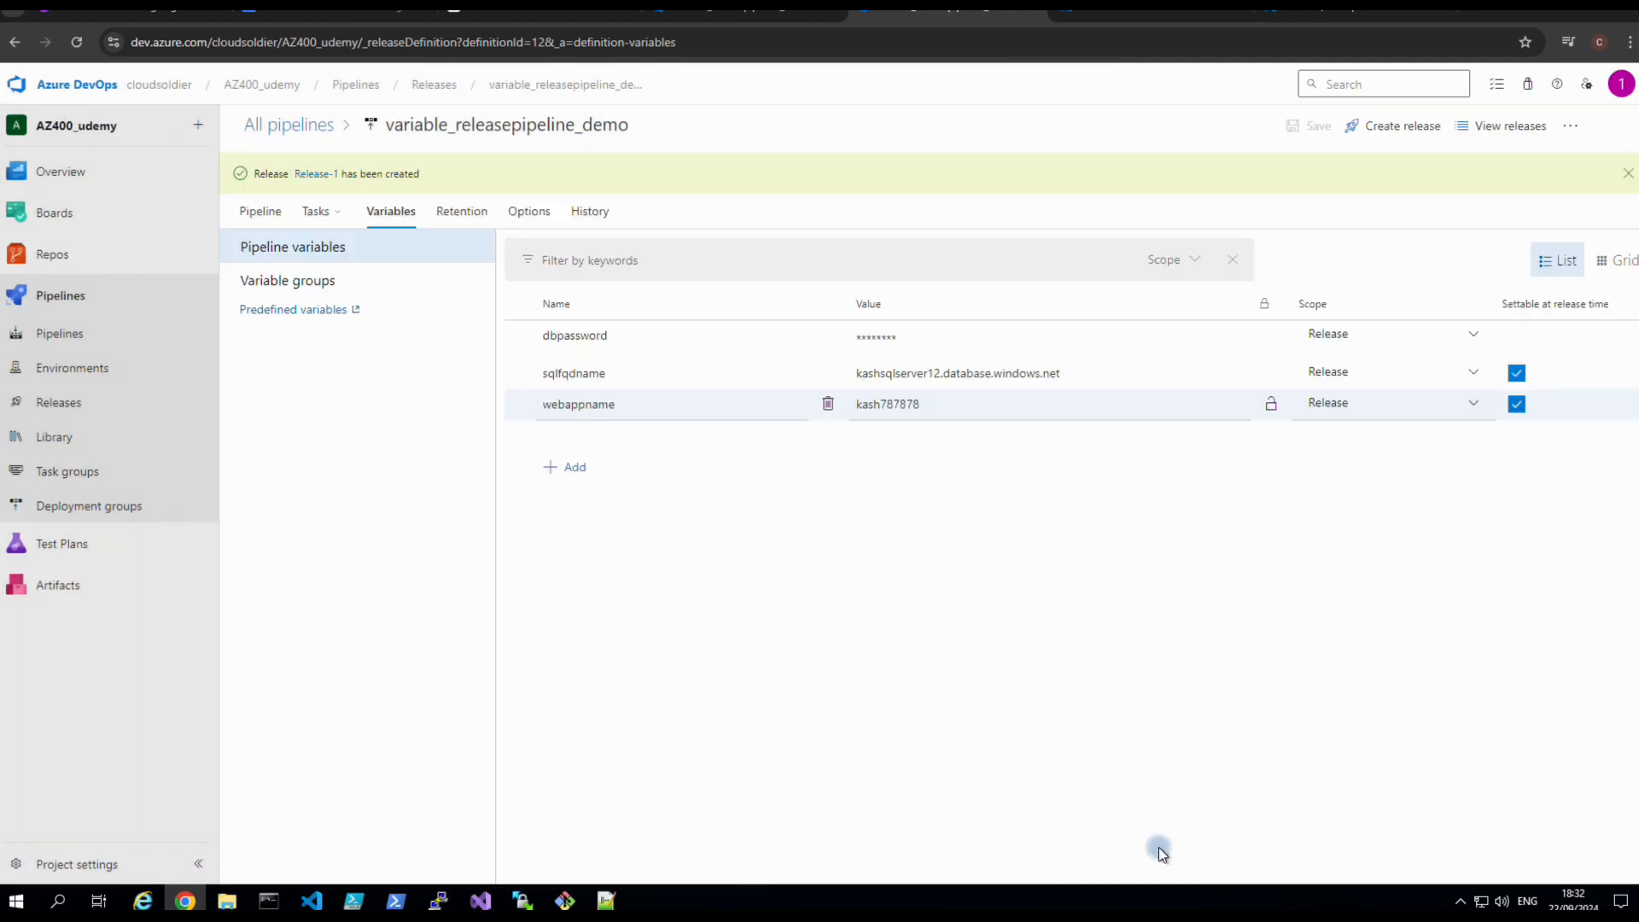
left_click(324, 173)
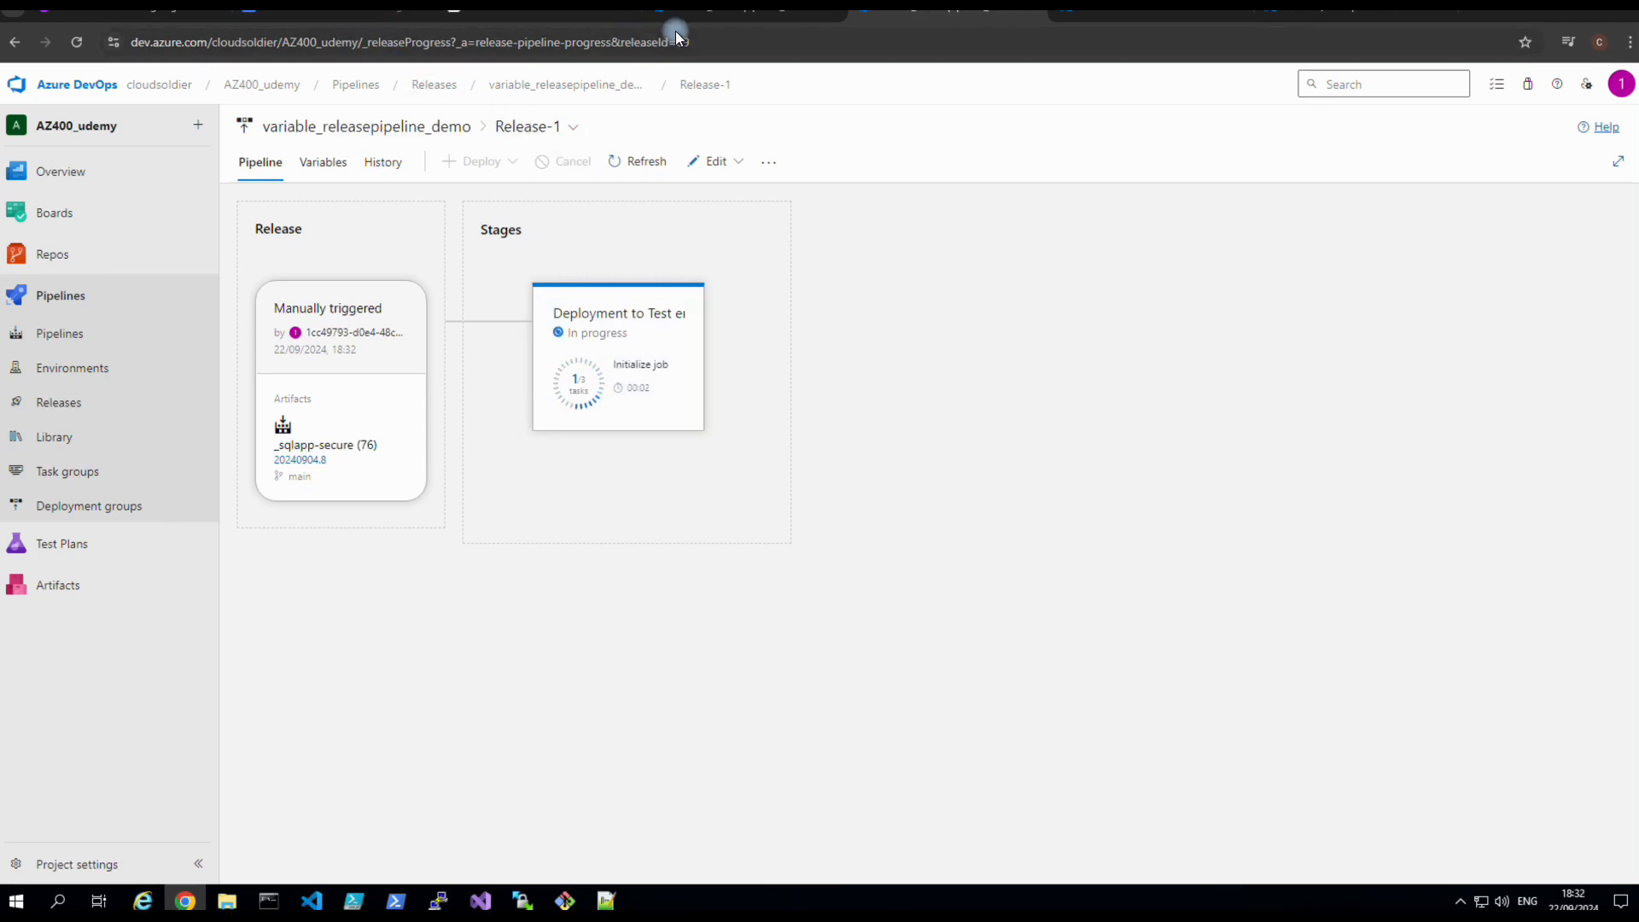
Watch the Deployment to Test logs until all tasks succeed, then view the kash787878 web app overview.
left_click(704, 14)
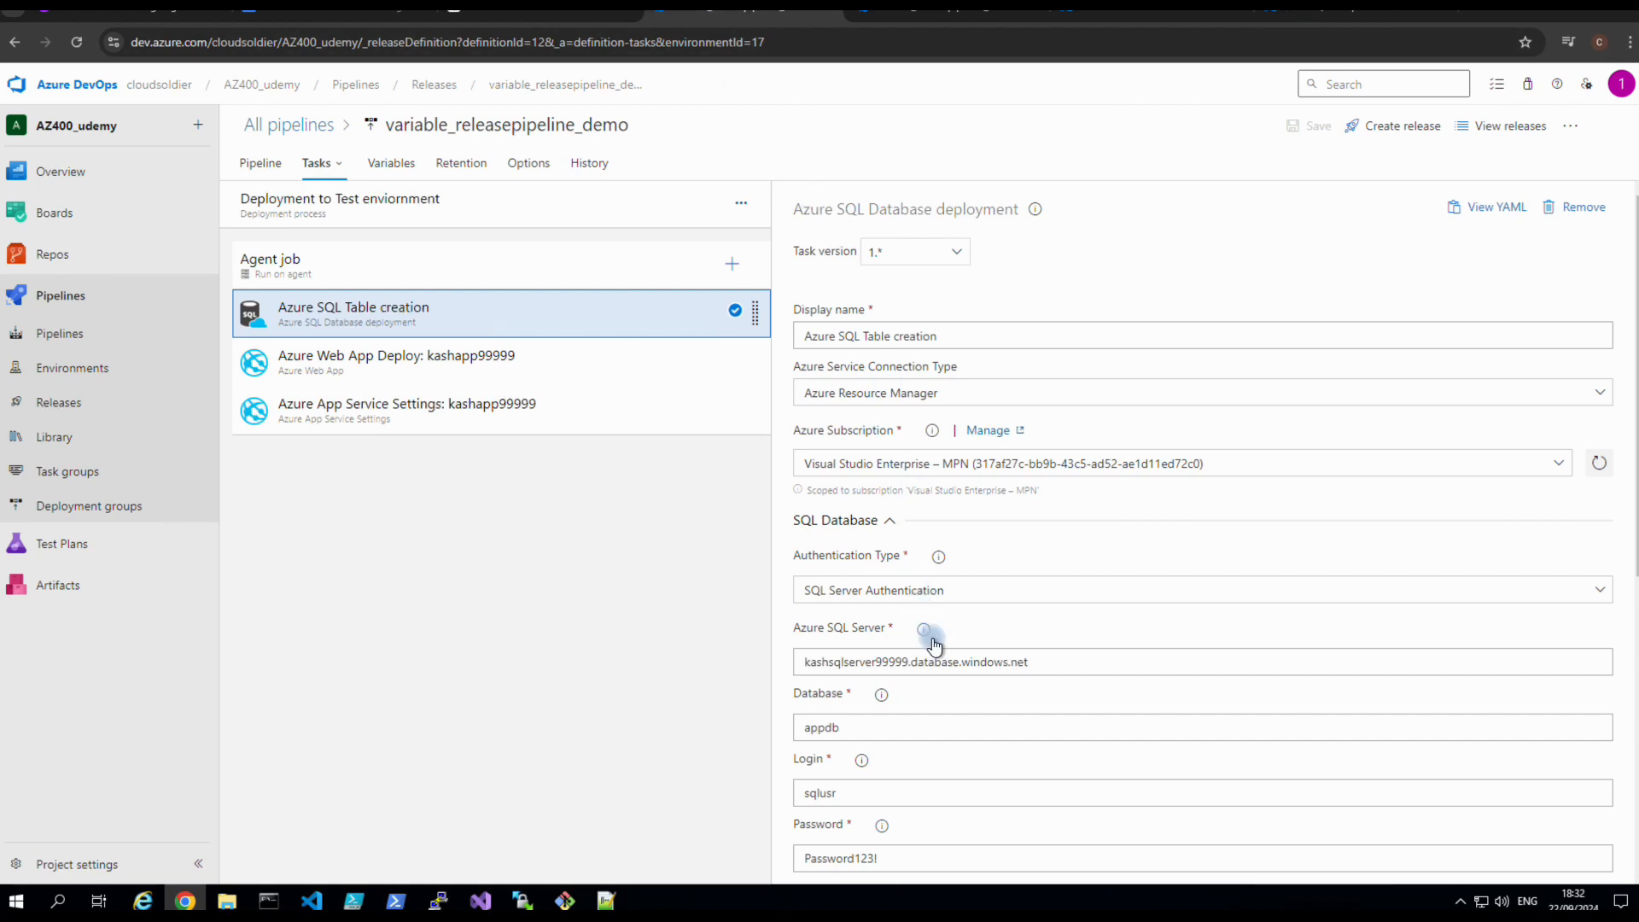
left_click(888, 13)
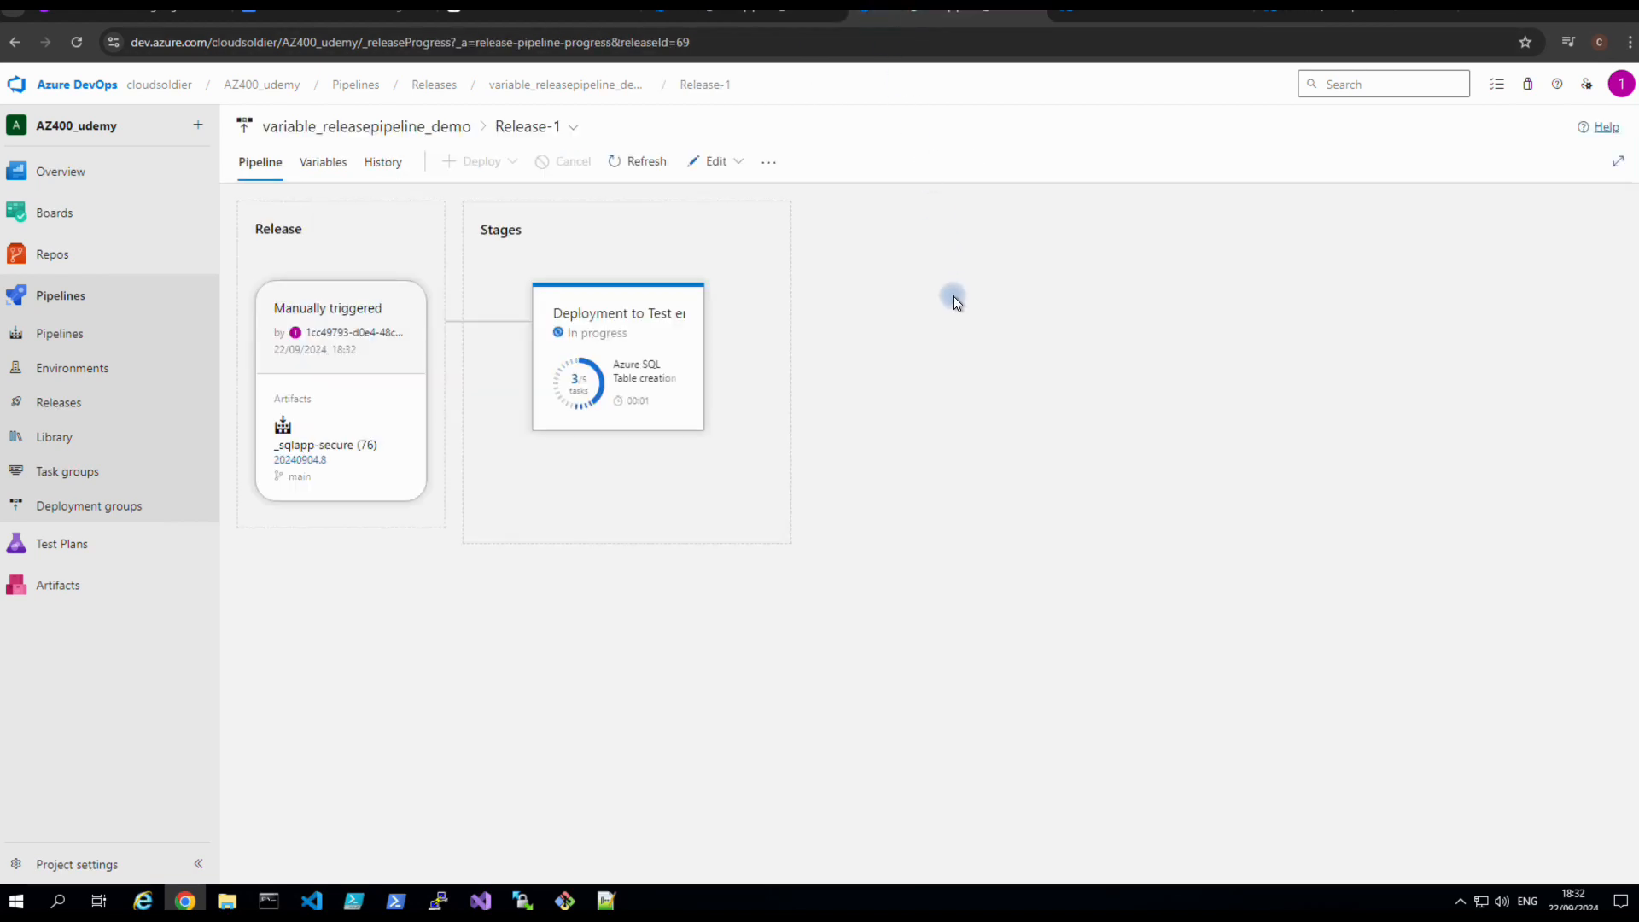
left_click(670, 452)
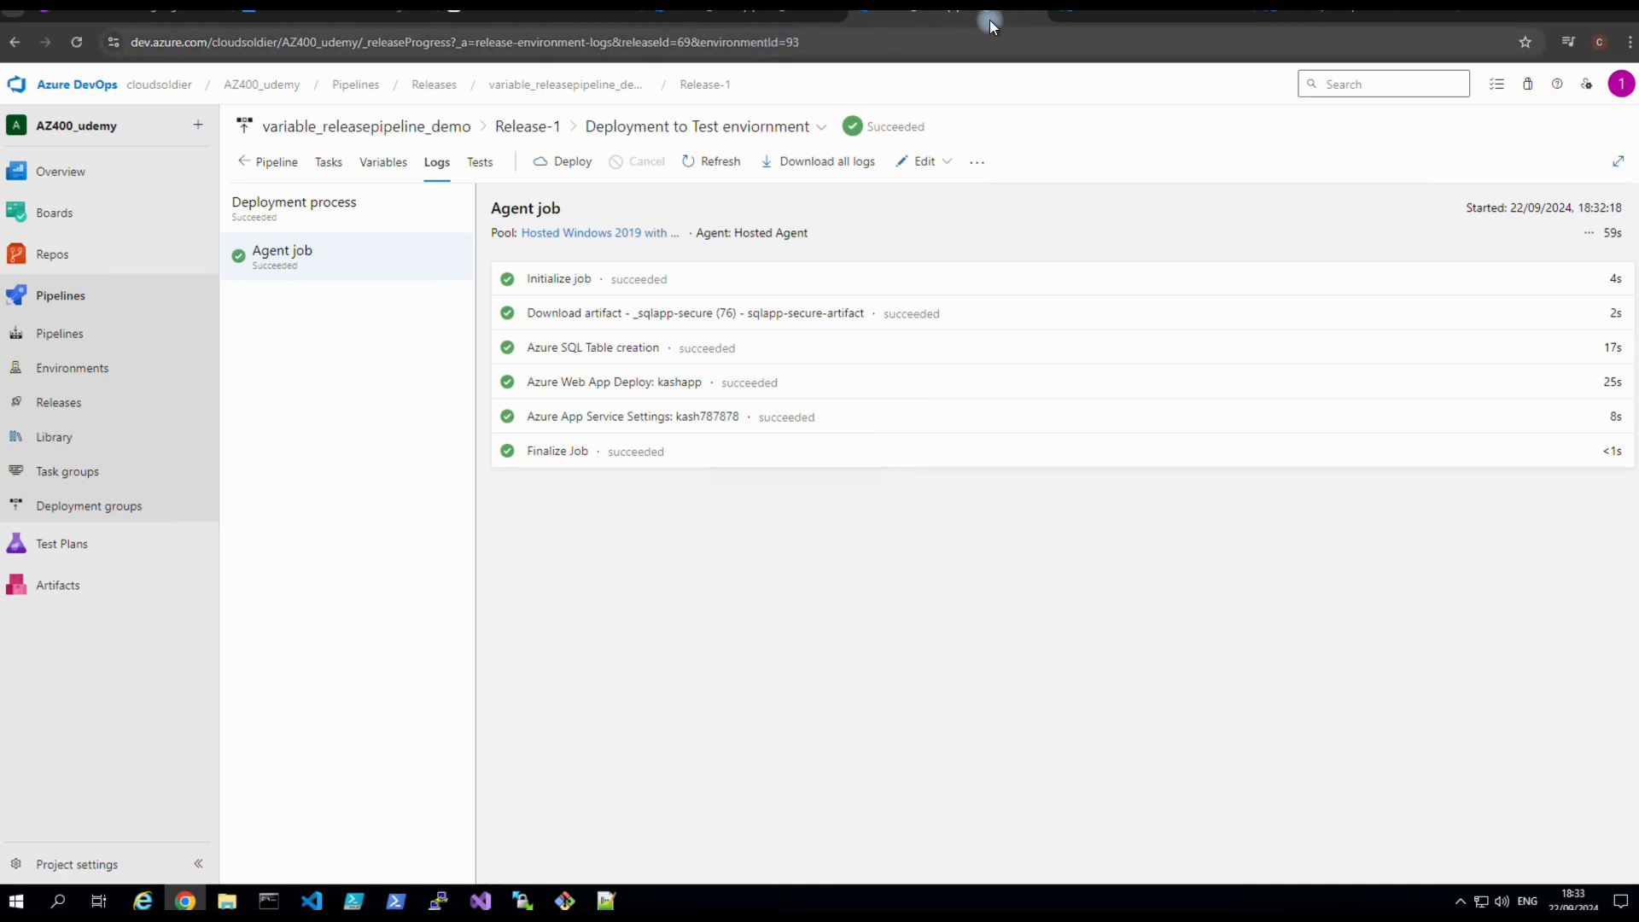
left_click(1138, 8)
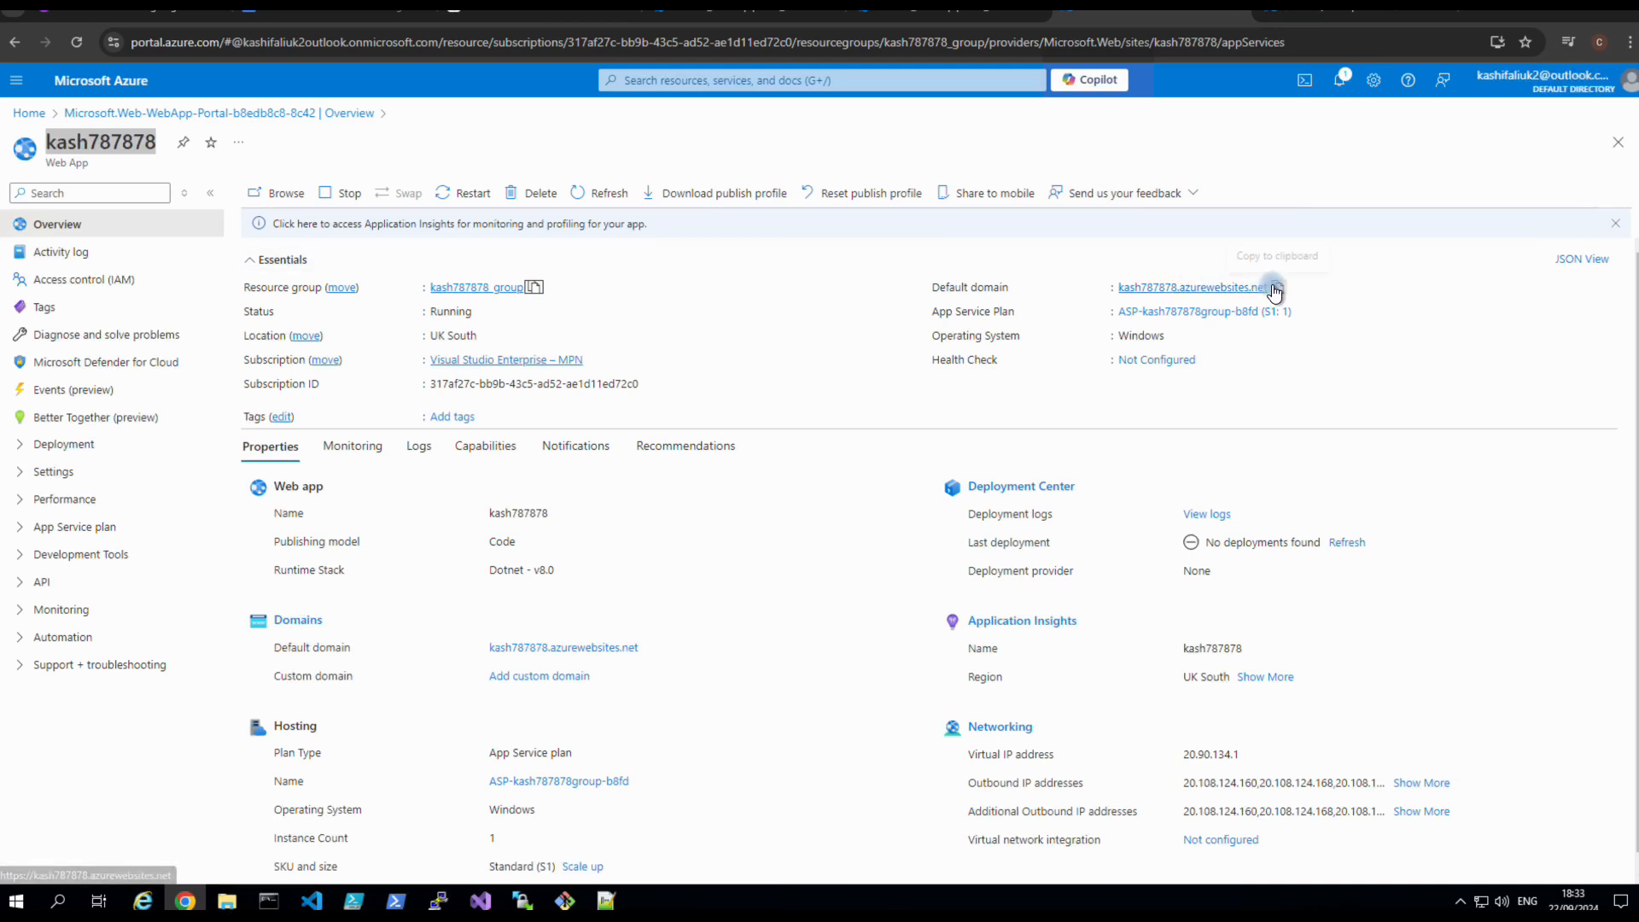
left_click(1472, 17)
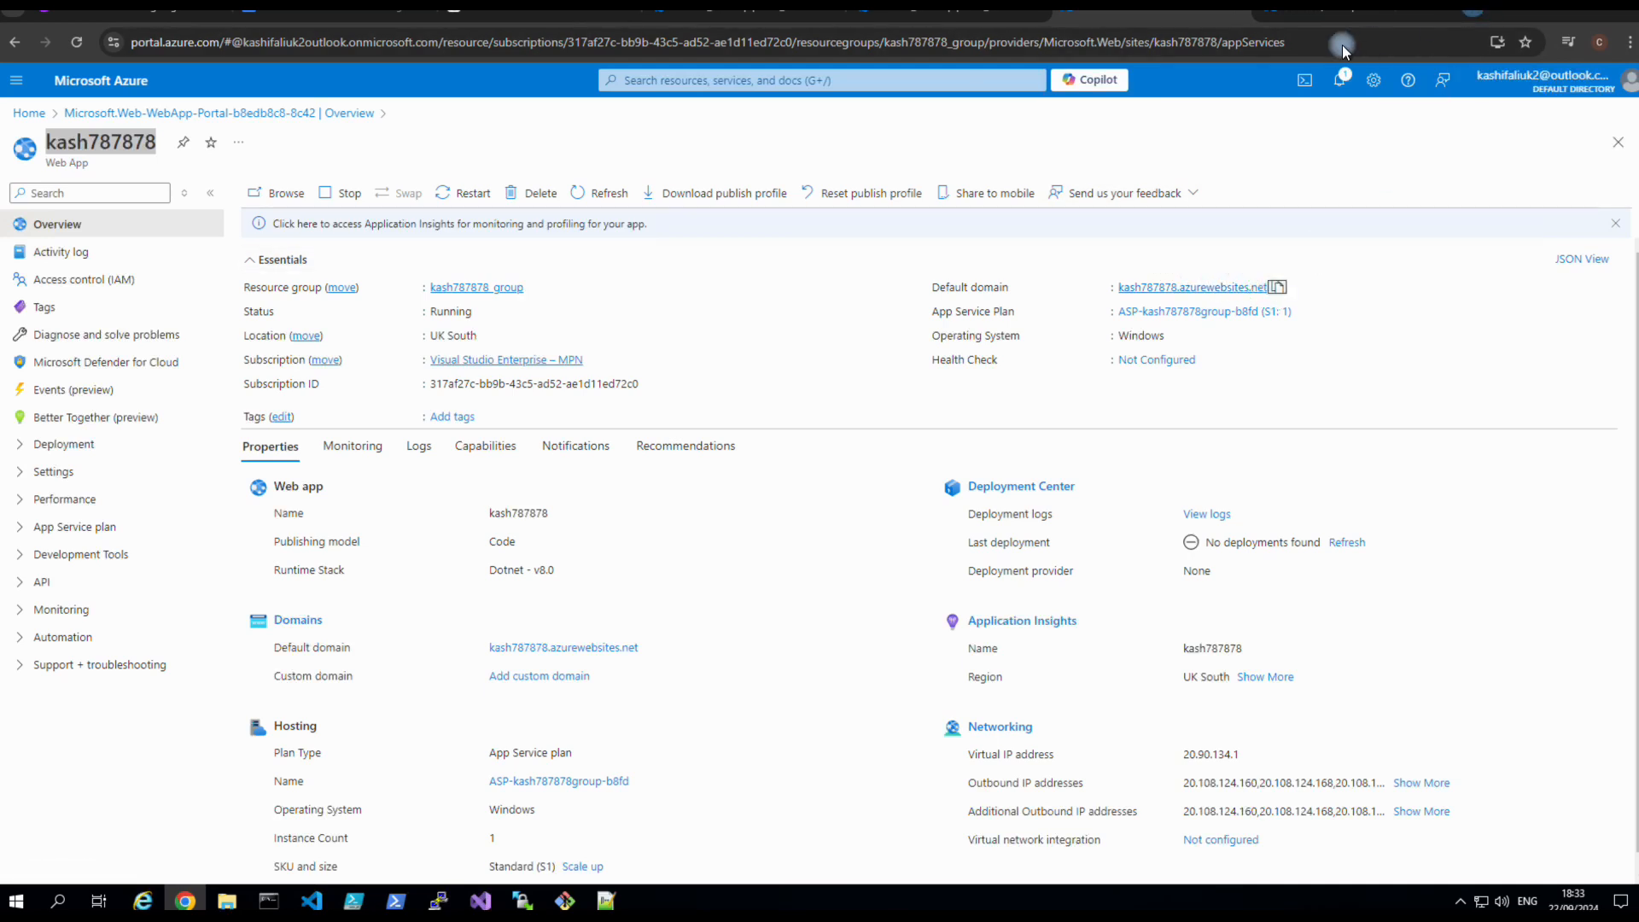
Paste the web app's default domain kash787878.azurewebsites.net into the address bar and load it.
left_click(1246, 38)
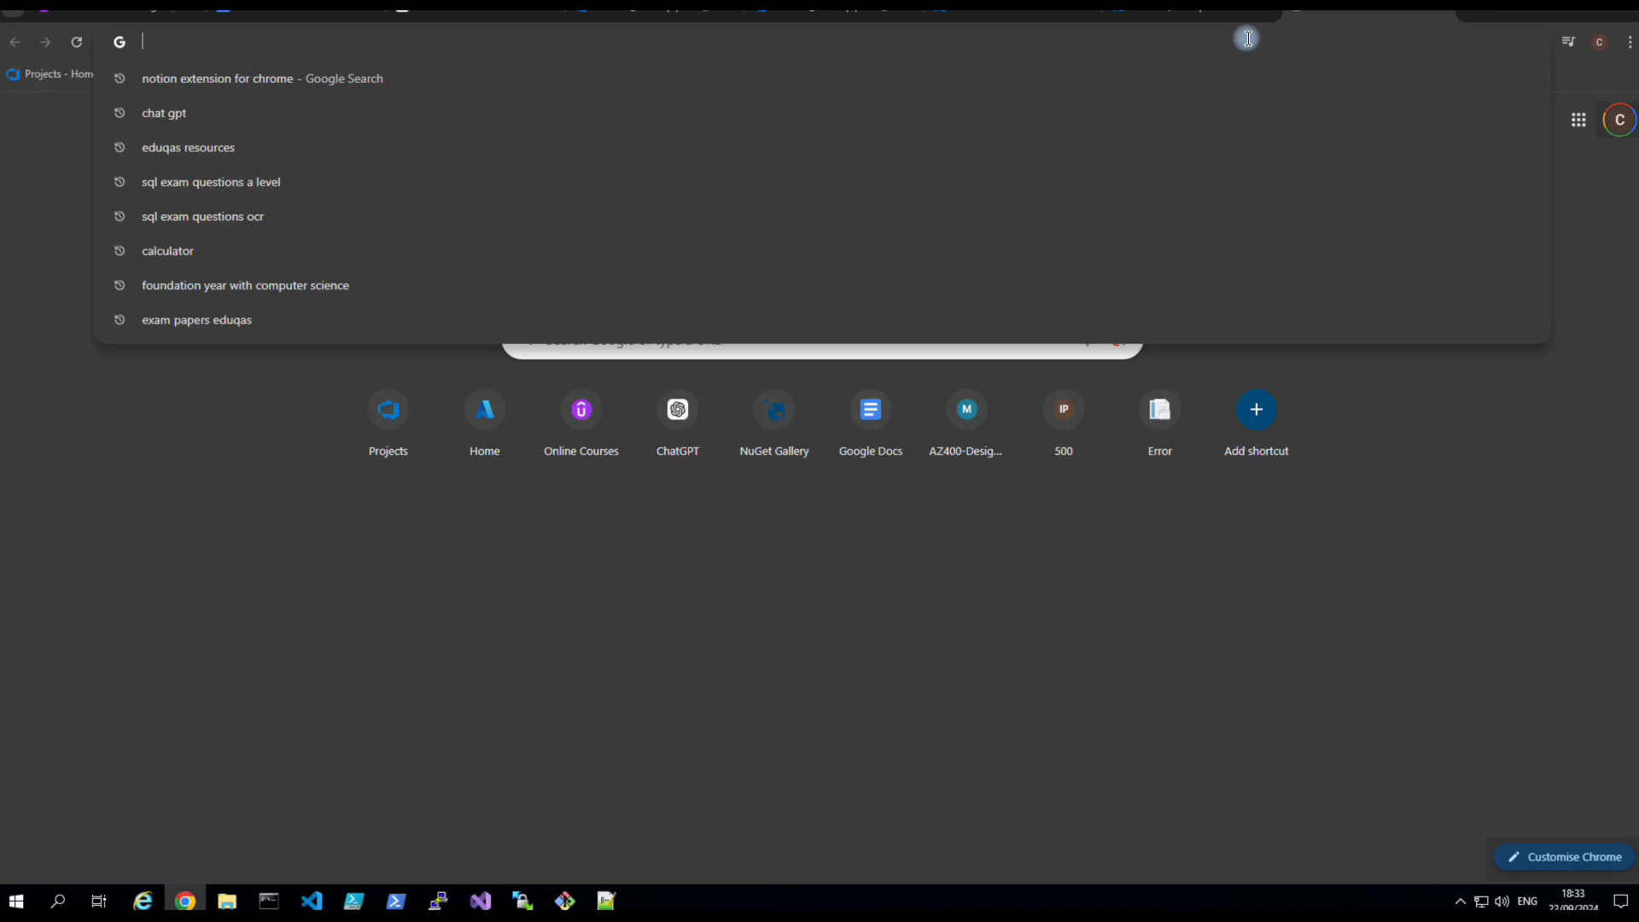
key("super")
left_click(831, 47)
type("kash787878.azurewebsites.net")
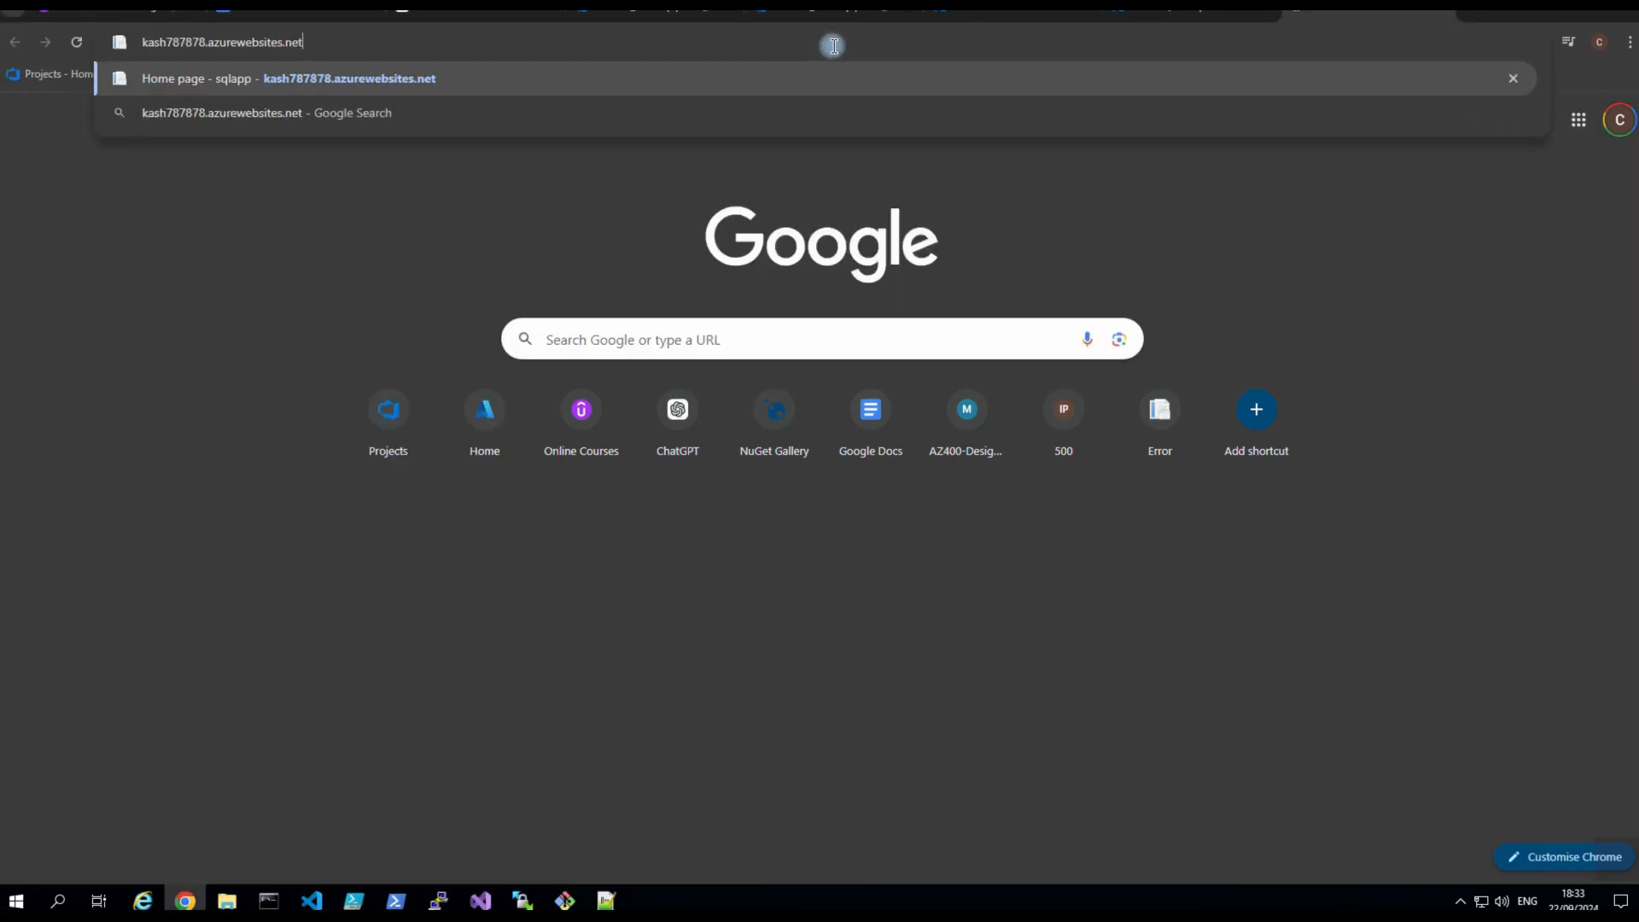
key("Return")
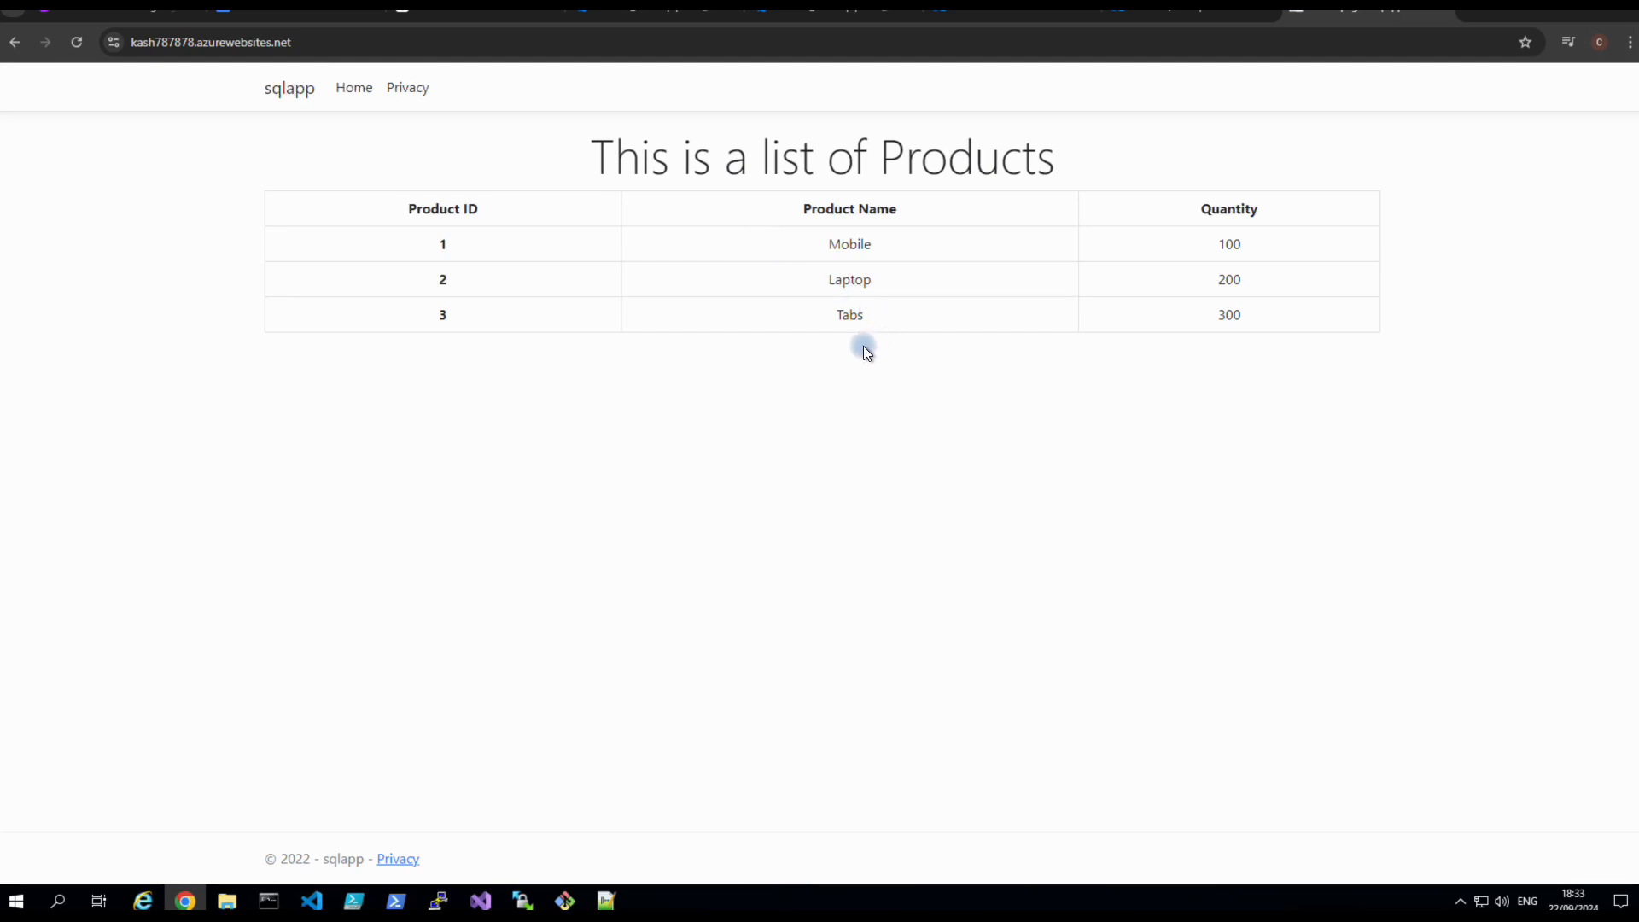
Return to the variable_releasepipeline_demo release pipeline editor after reviewing the Mobile, Laptop and Tabs products.
left_click(649, 12)
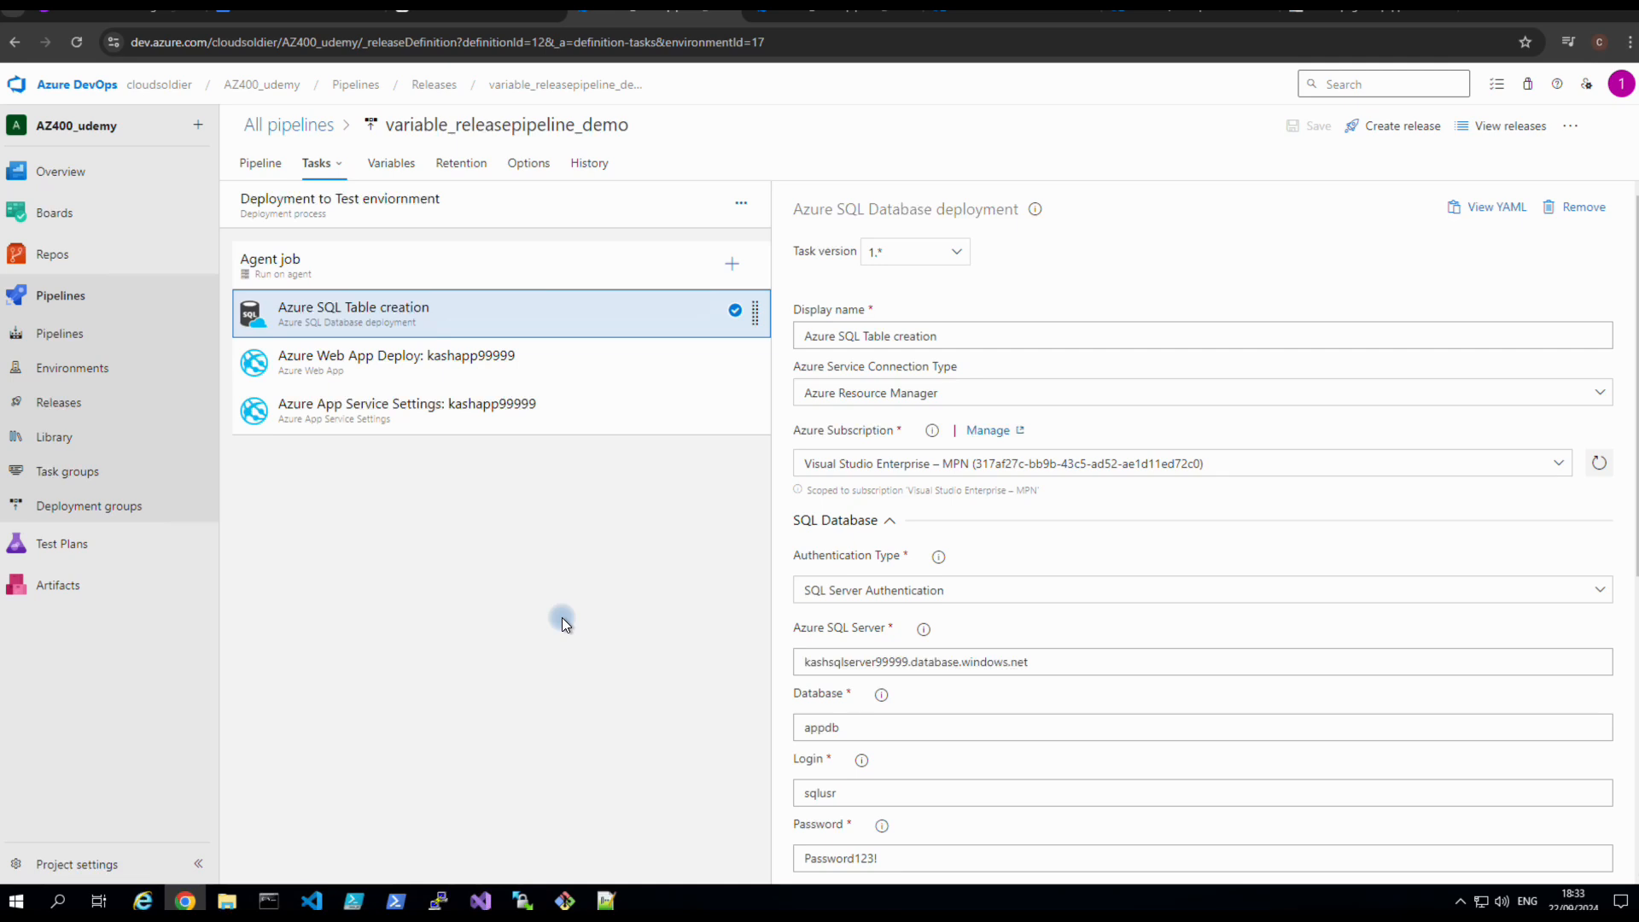
Back on the Udemy AZ-400 lecture, swap the transcript for the course content list showing lecture 228 completed.
left_click(143, 16)
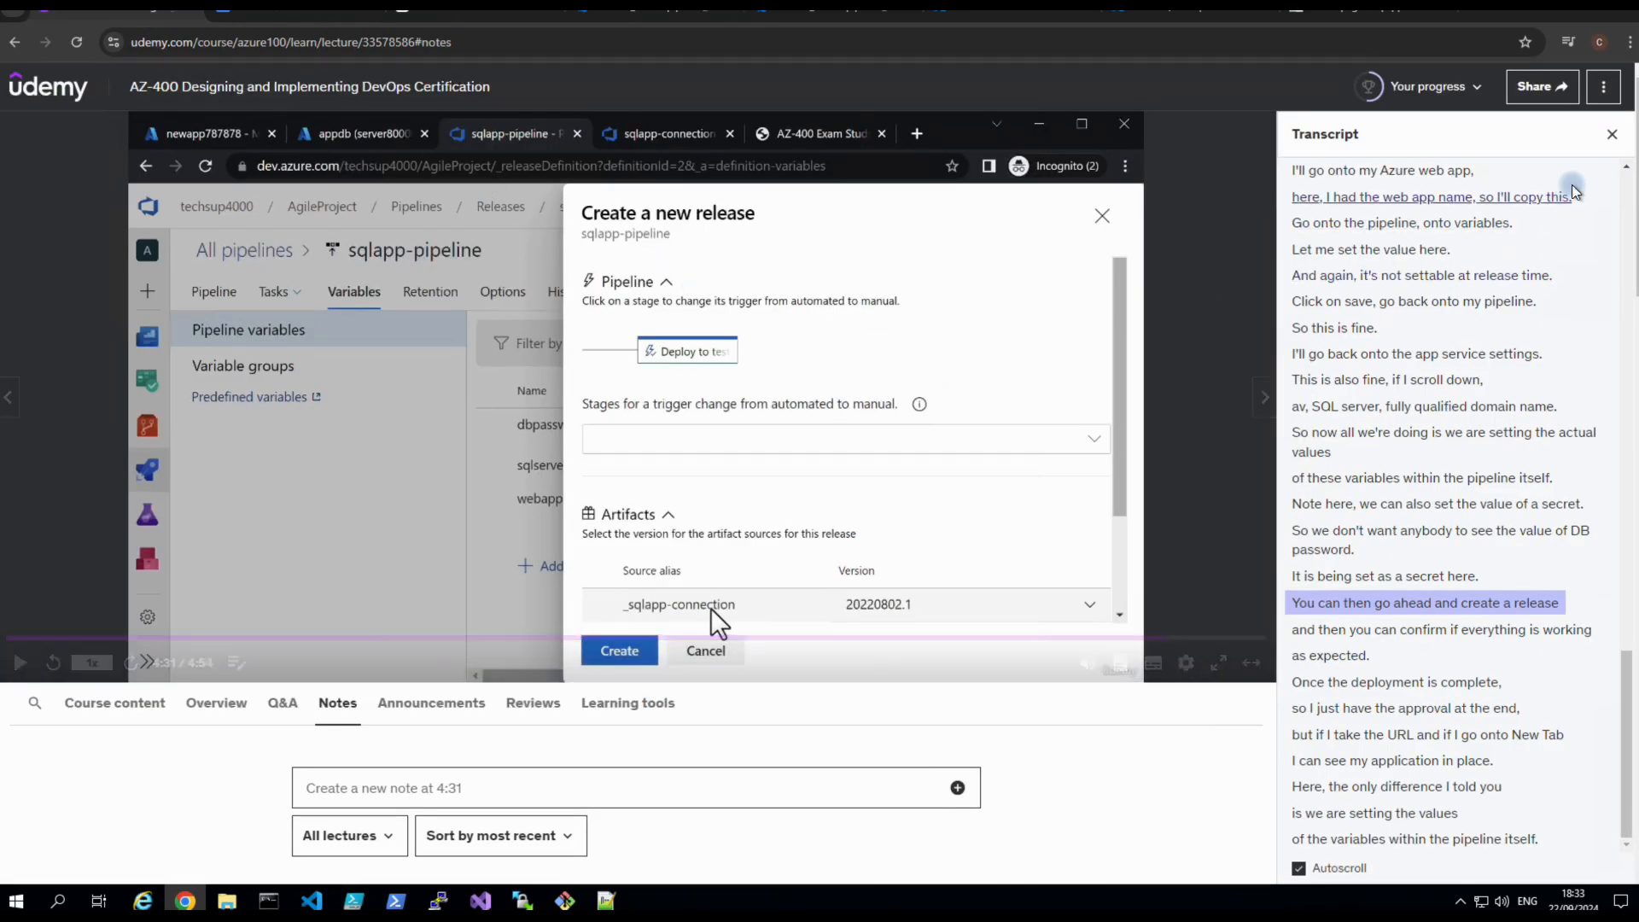
left_click(1611, 137)
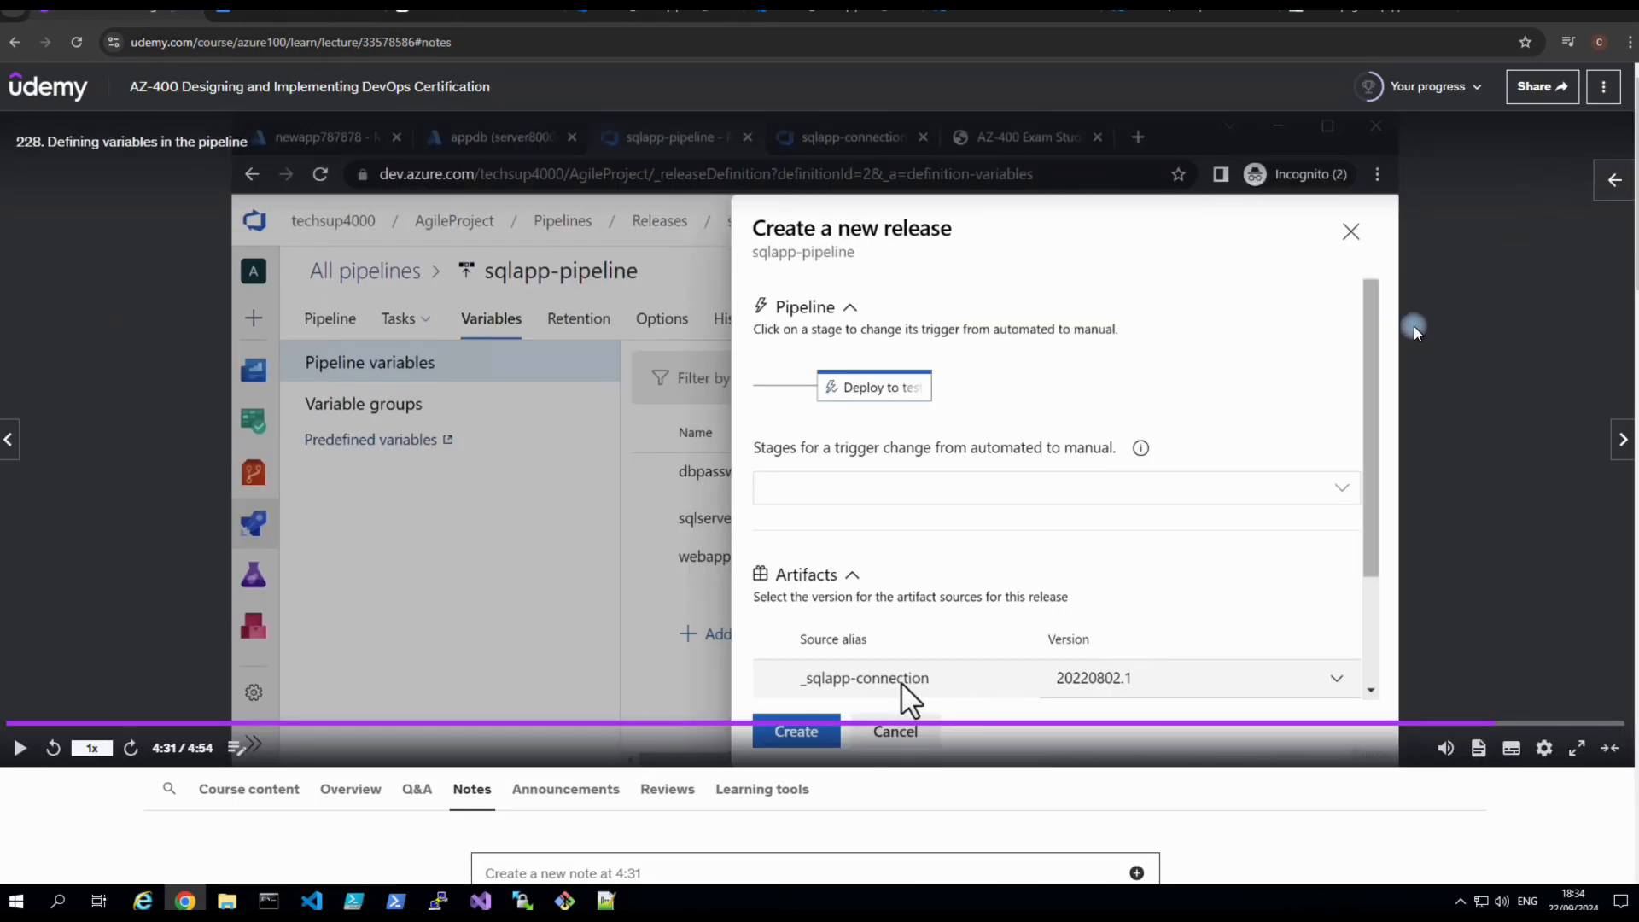
left_click(1536, 176)
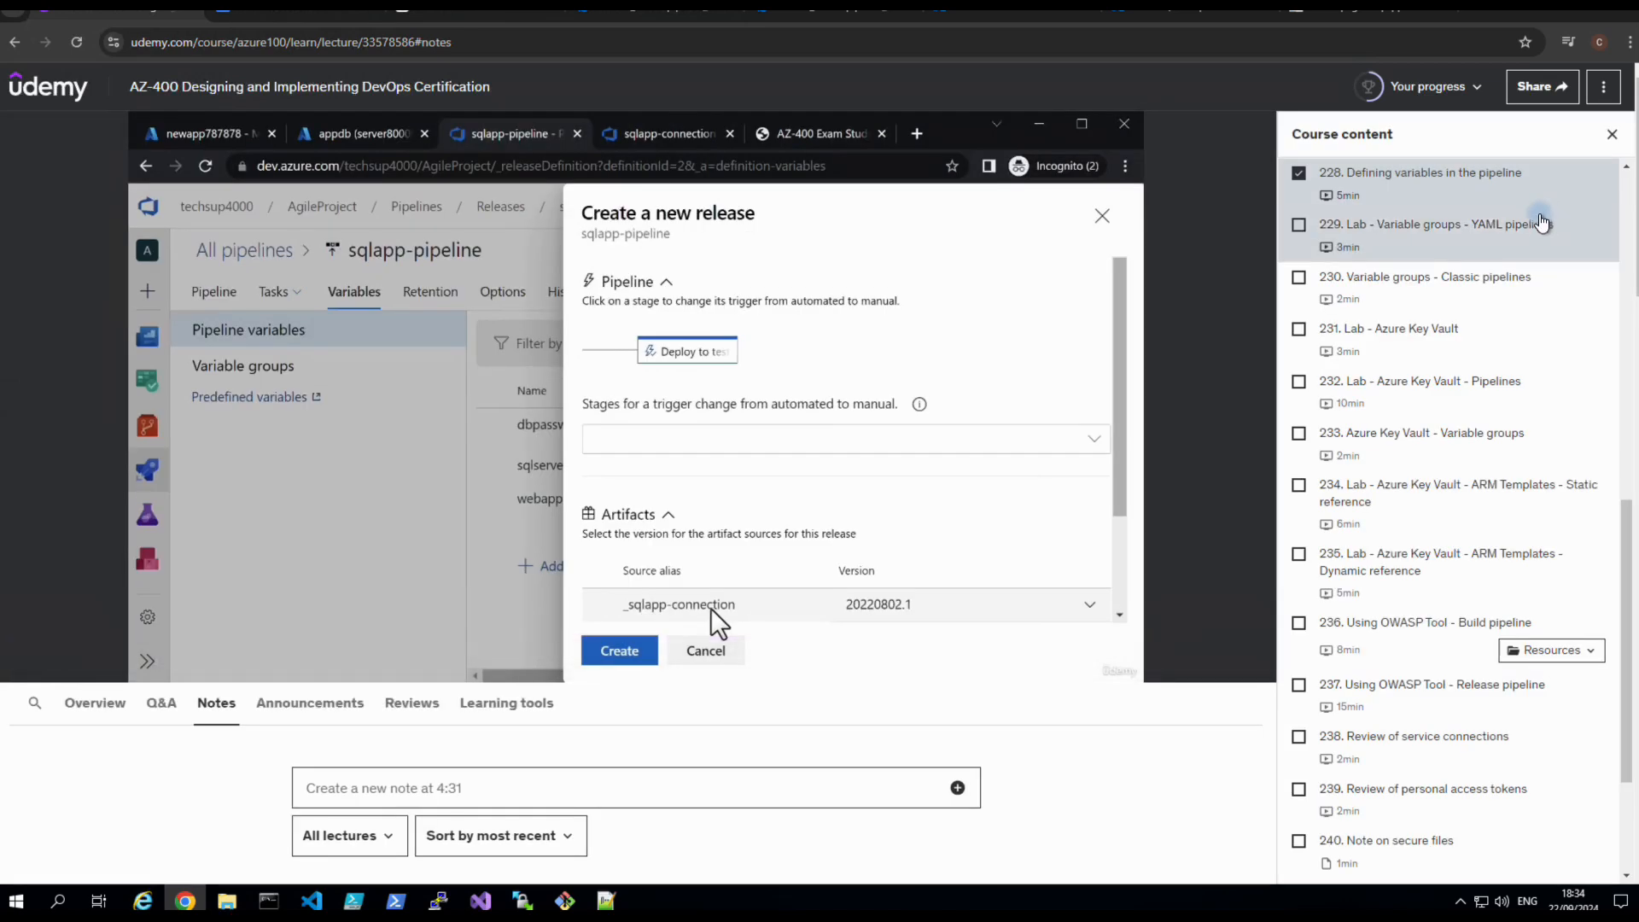